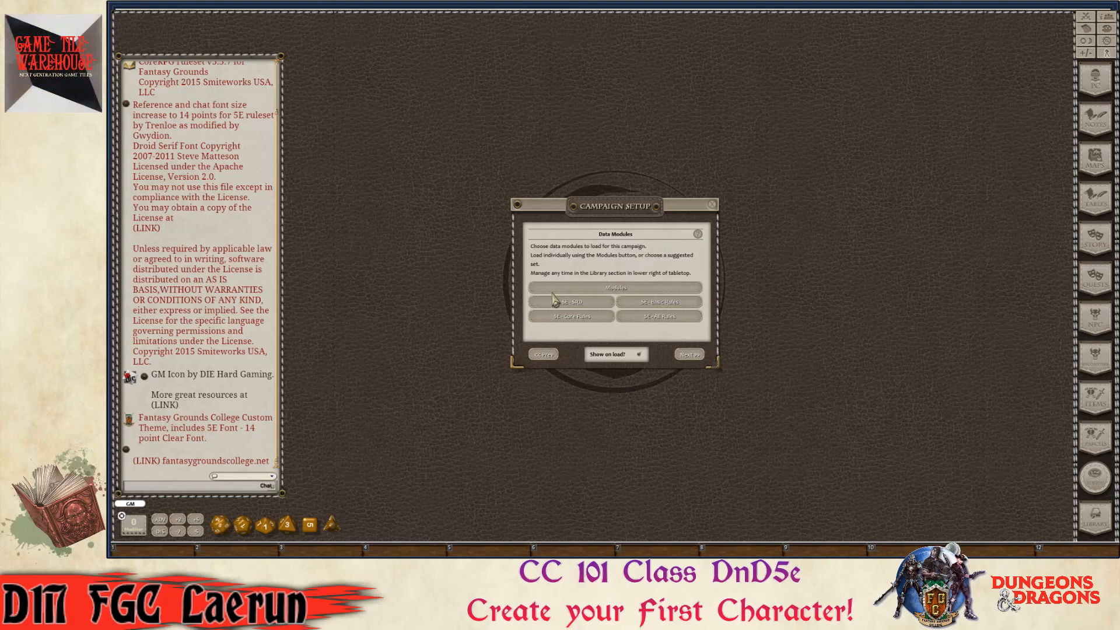
# - Load the 5E - Core Rules module set for the campaign and close the set's load window
pyautogui.click(581, 324)
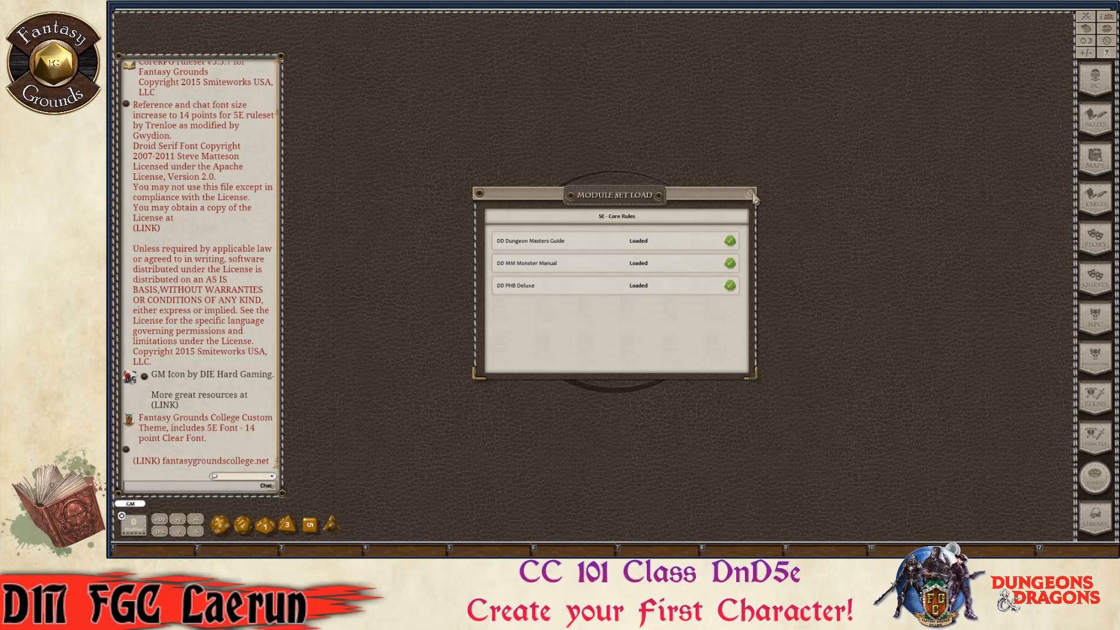
pyautogui.click(752, 194)
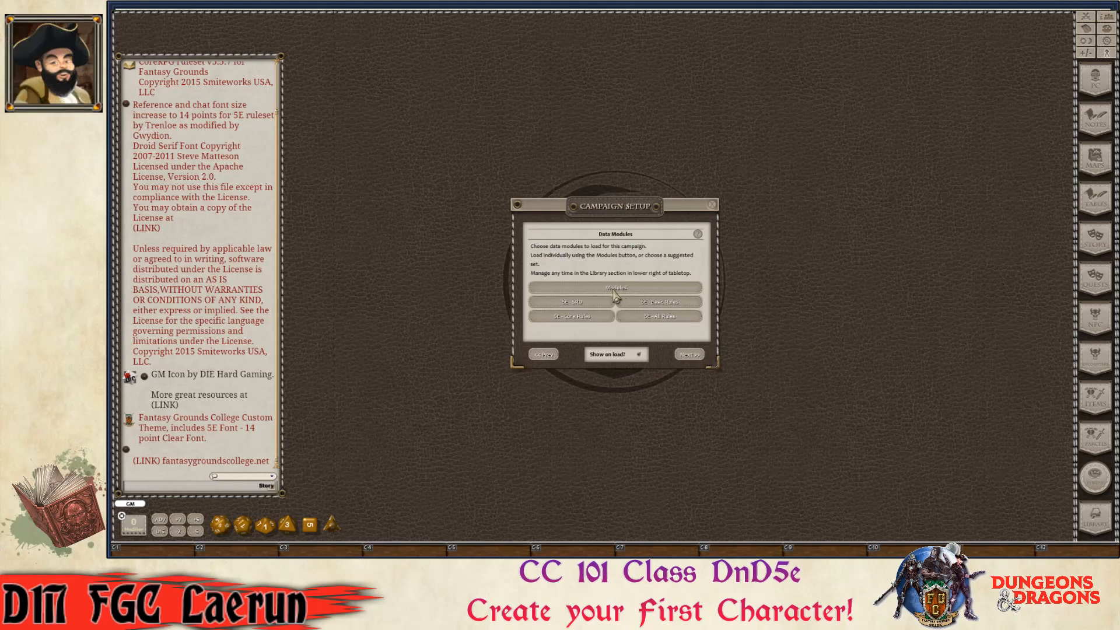
# - Find the D&D Sword Coast Adventurer's Guide - Player's Guide module with "sword", block player access, load it, and finish the campaign setup
pyautogui.click(613, 289)
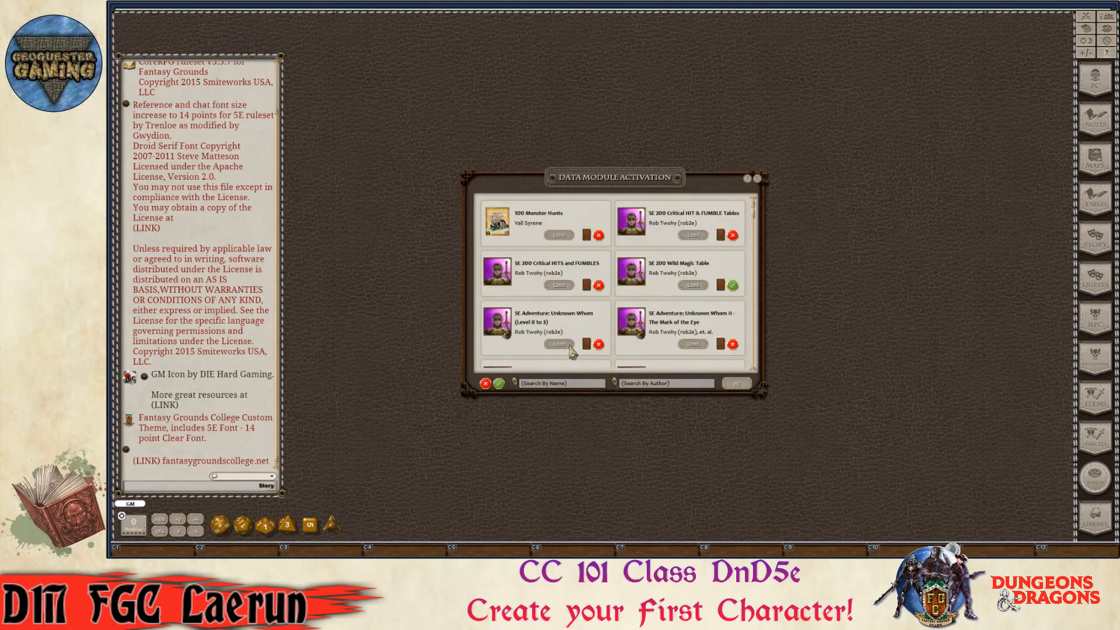
pyautogui.click(548, 385)
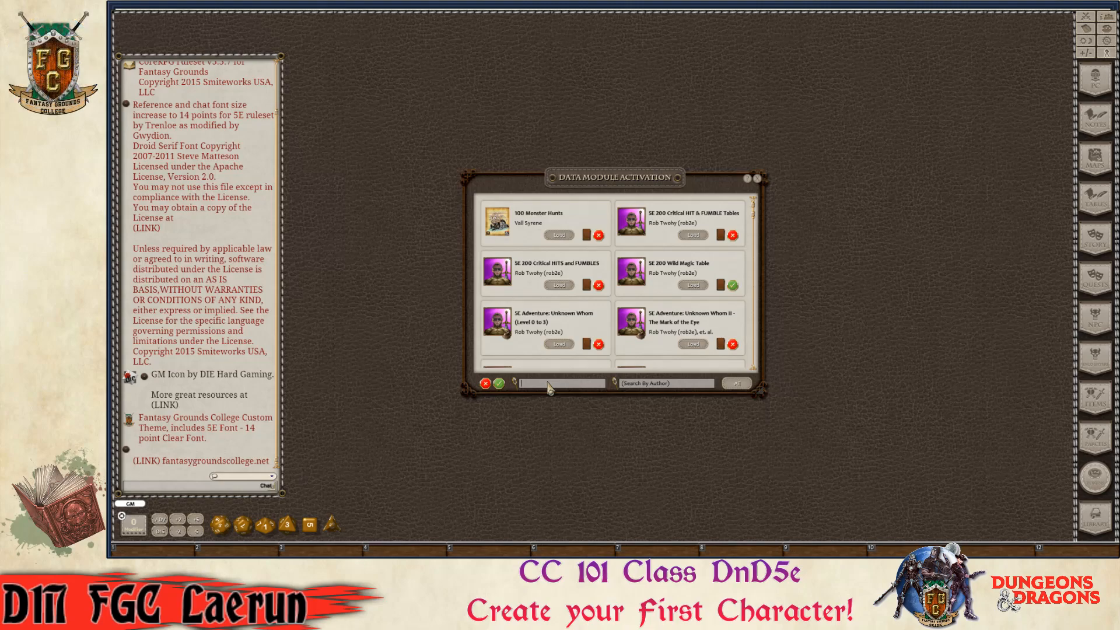
pyautogui.write('swort')
pyautogui.press('BackSpace')
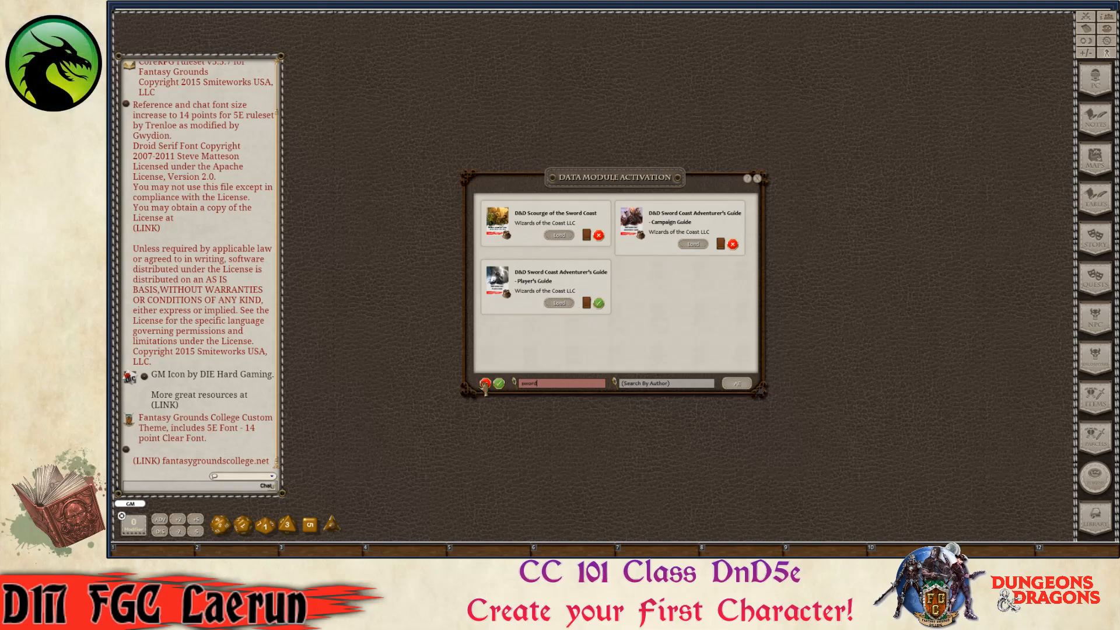
pyautogui.click(599, 304)
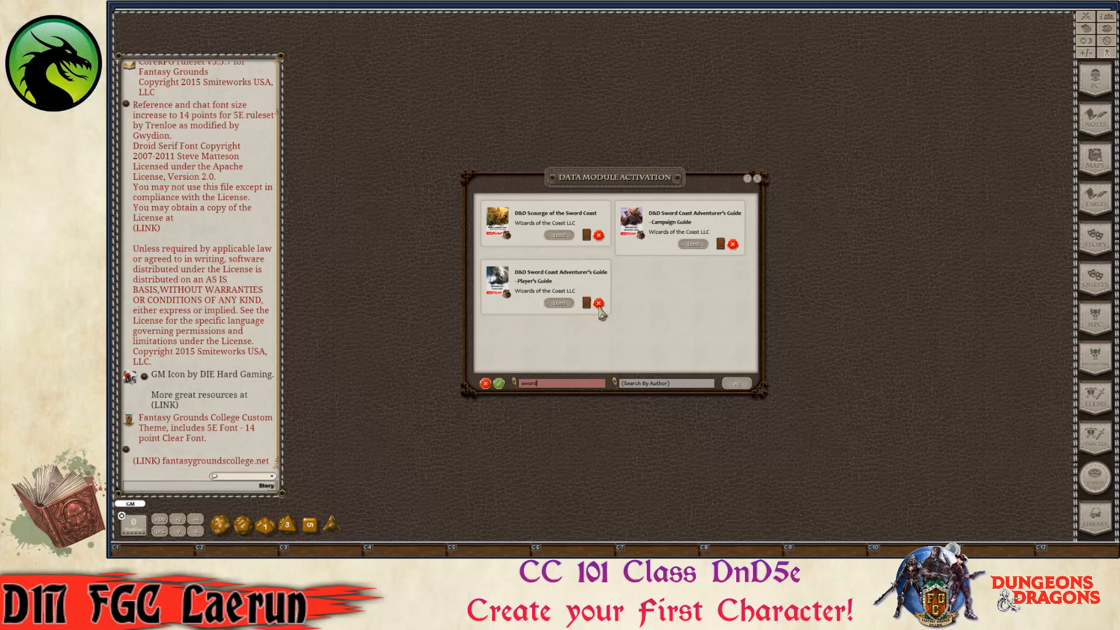
pyautogui.click(561, 305)
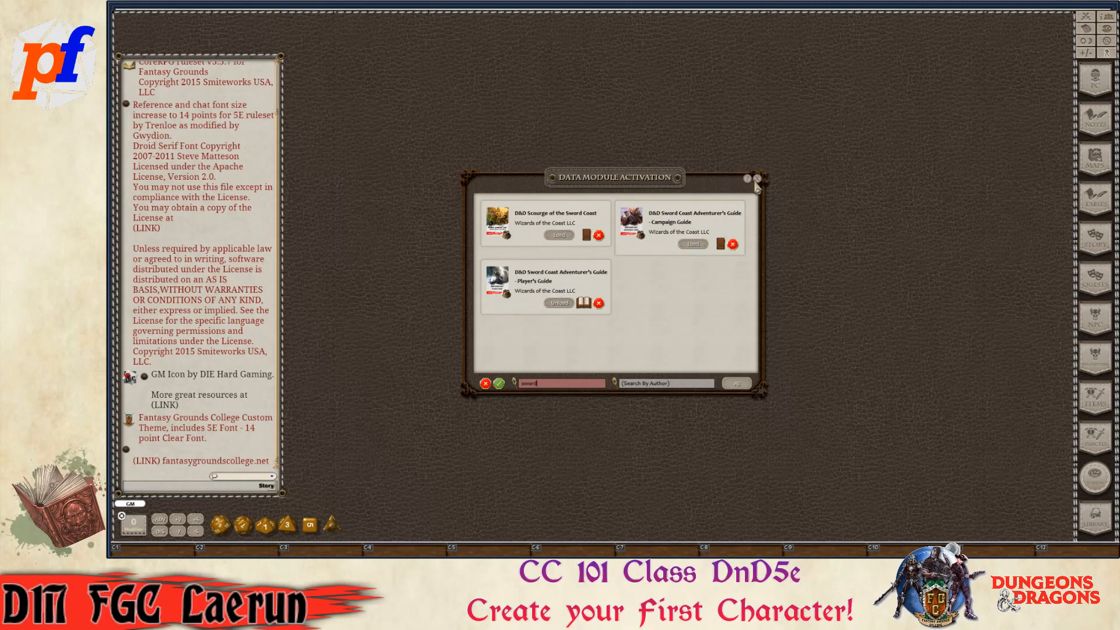
pyautogui.click(758, 178)
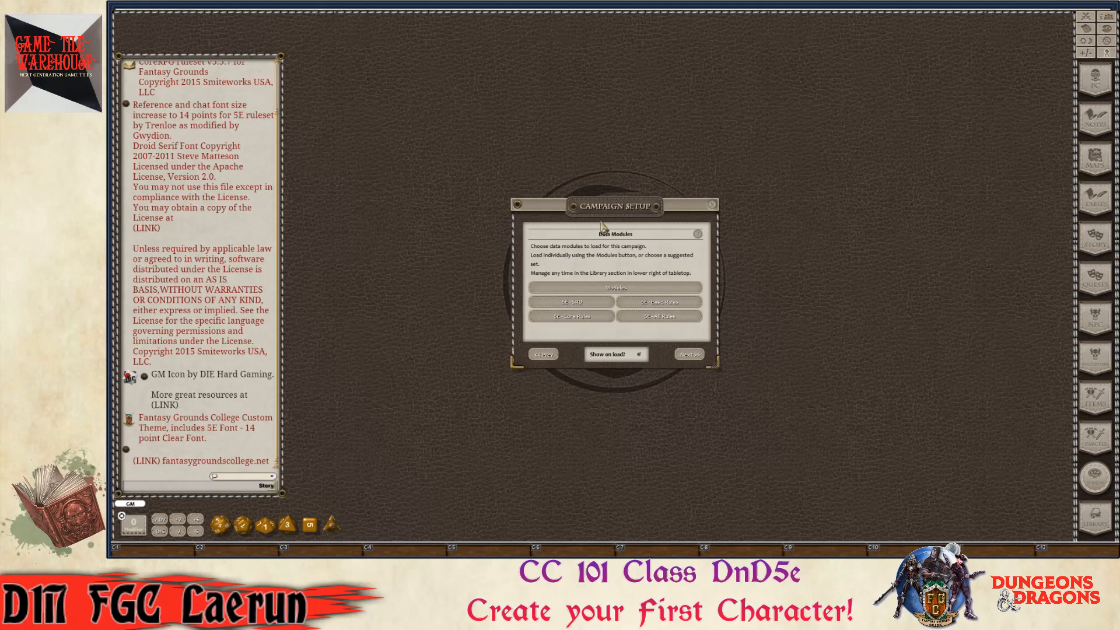
pyautogui.click(713, 206)
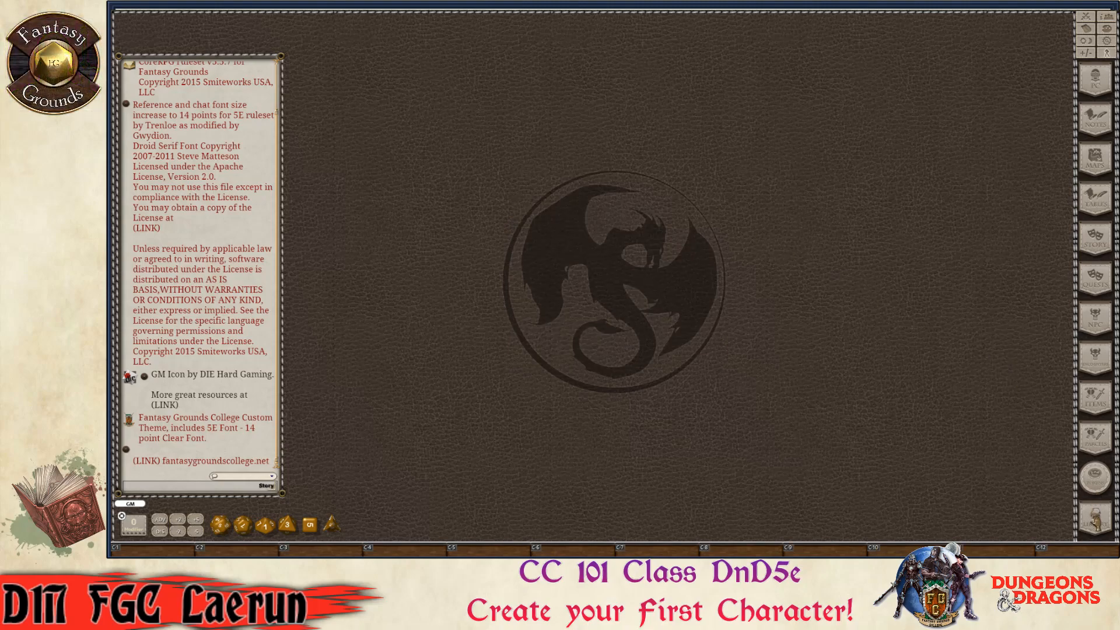
# - Open the library, move and enlarge its window, and switch the sidebar to the Create PC set of record types
pyautogui.click(1095, 514)
pyautogui.scroll(-1, 533, 320)
pyautogui.scroll(-1, 532, 318)
pyautogui.scroll(2, 534, 322)
pyautogui.scroll(-2, 536, 318)
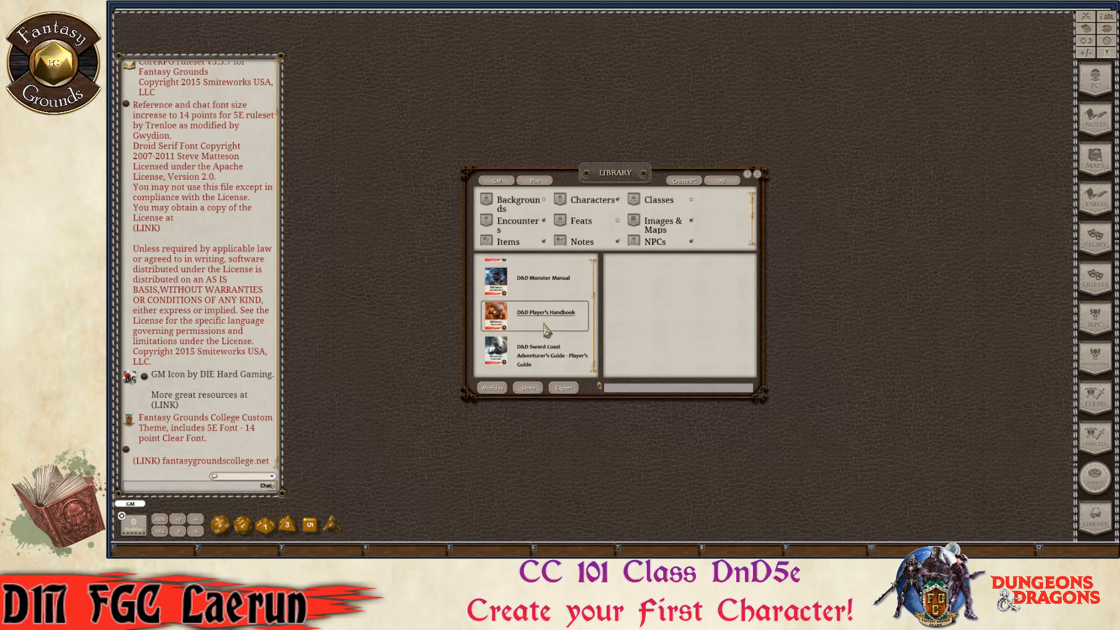
pyautogui.moveTo(626, 178); pyautogui.dragTo(579, 55)
pyautogui.moveTo(716, 274); pyautogui.dragTo(766, 349)
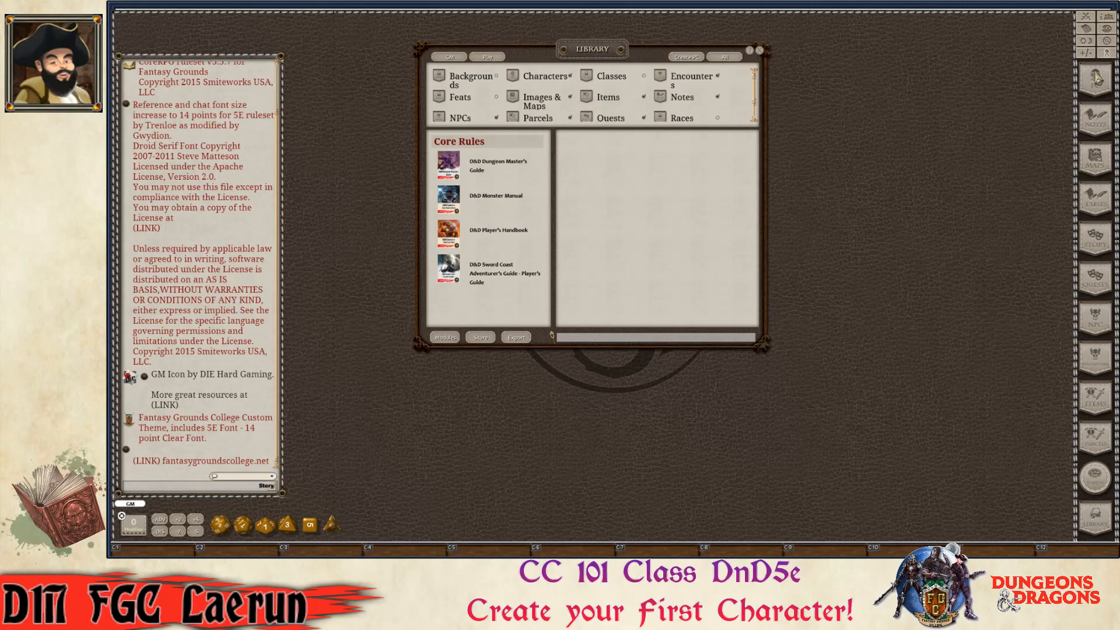
pyautogui.click(687, 58)
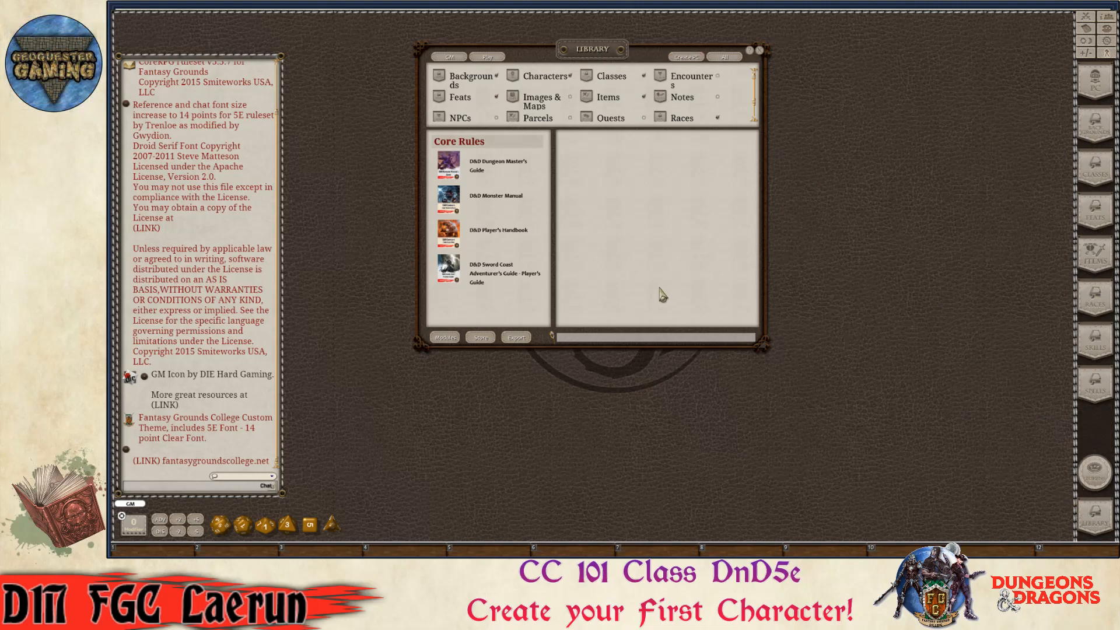
# - Open the D&D Player's Handbook reference manual and expand Chapter 1 on creating a character
pyautogui.click(514, 233)
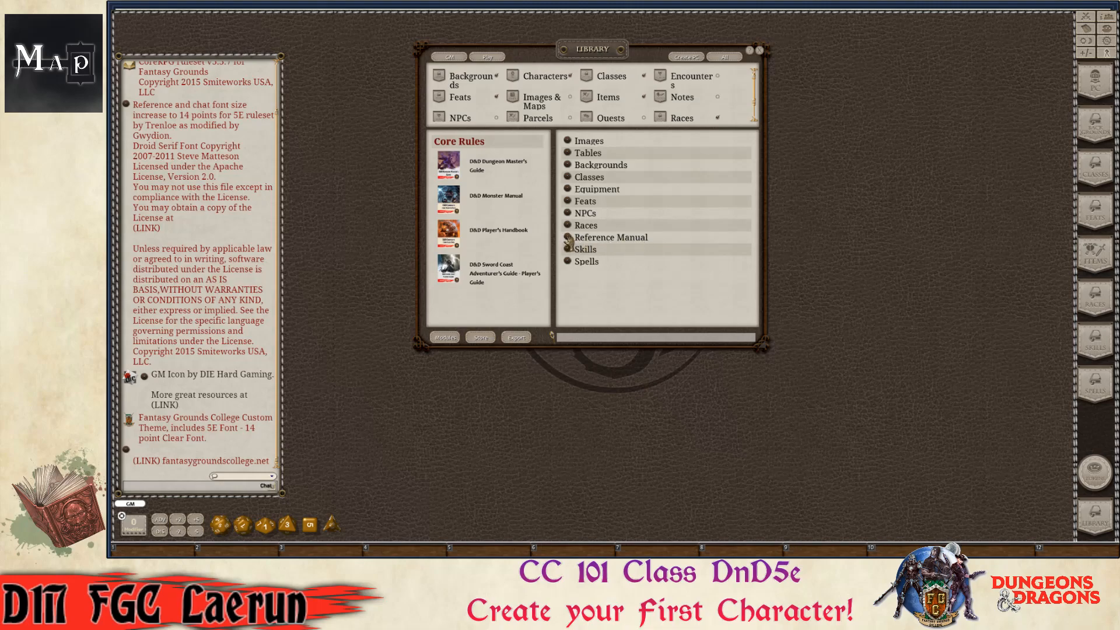
pyautogui.click(569, 240)
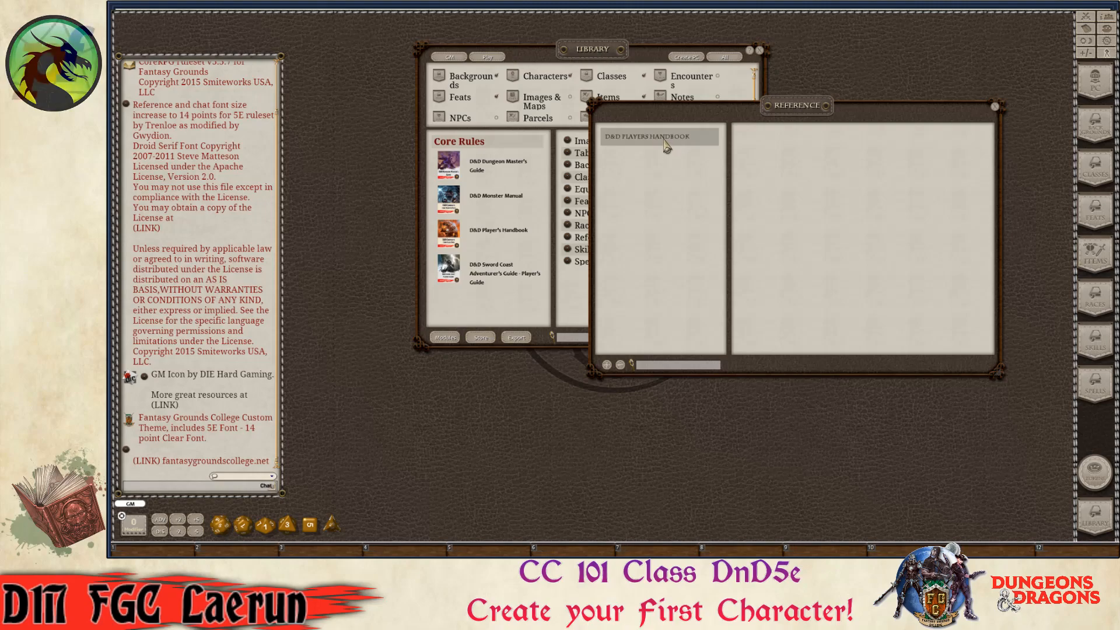
pyautogui.click(666, 145)
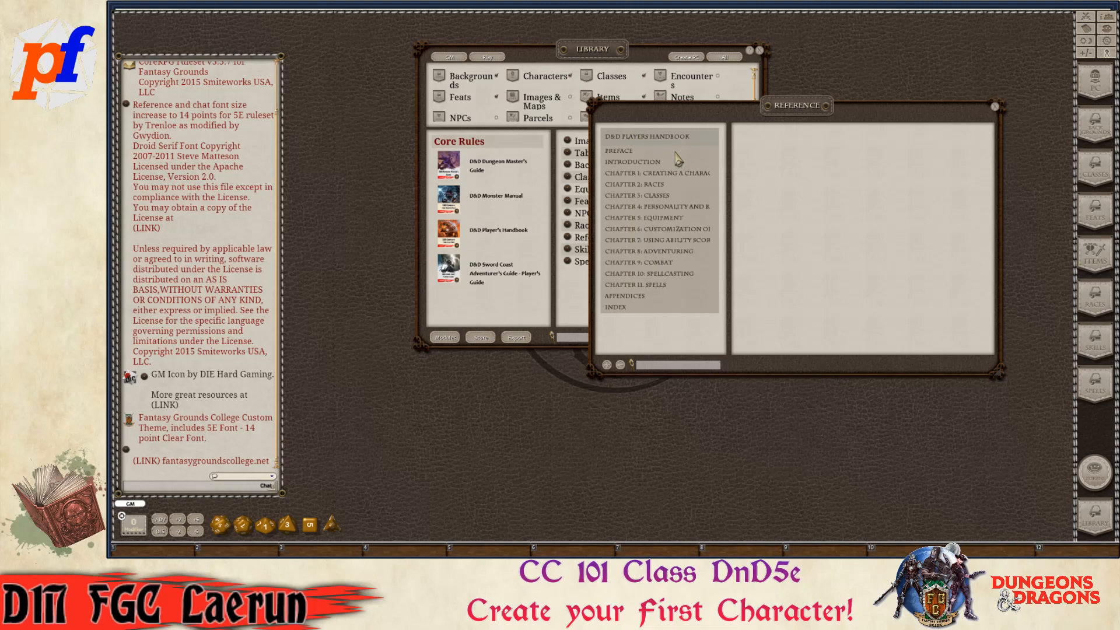
pyautogui.click(654, 173)
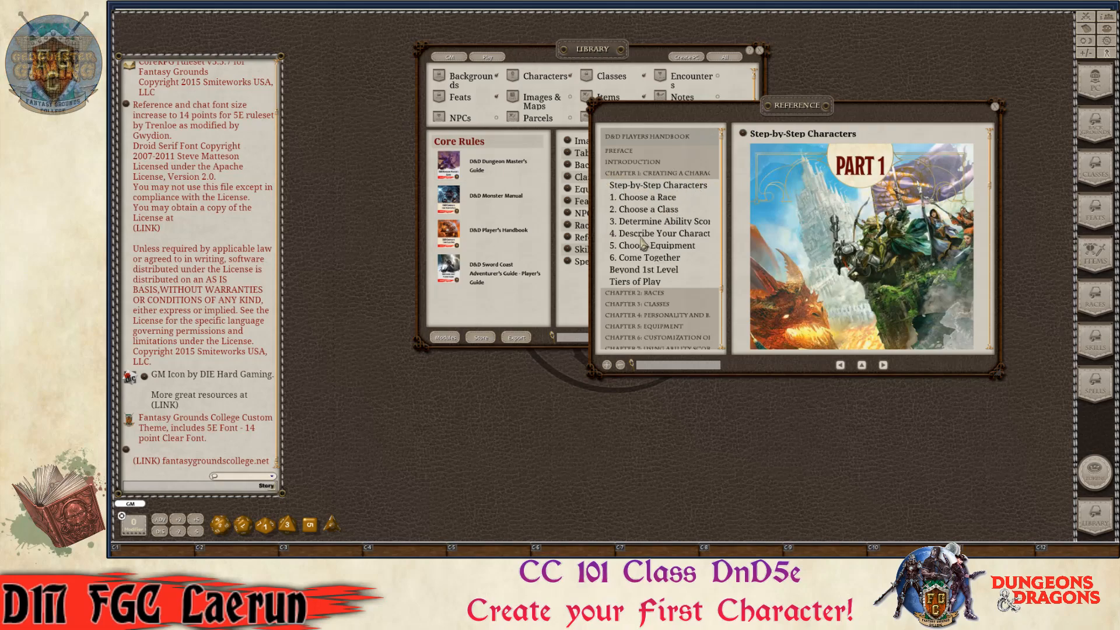
# - Look through the Chapter 1 pages from Step-by-Step Characters to 4. Describe Your Character, and close the manual and the library
pyautogui.scroll(-3, 656, 262)
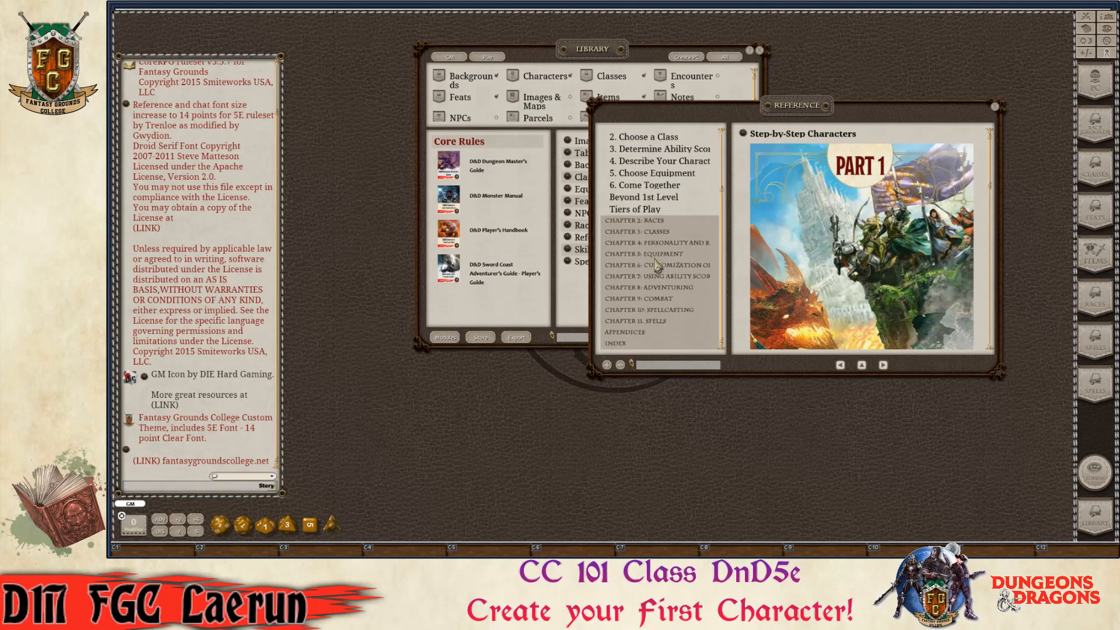
pyautogui.scroll(3, 657, 266)
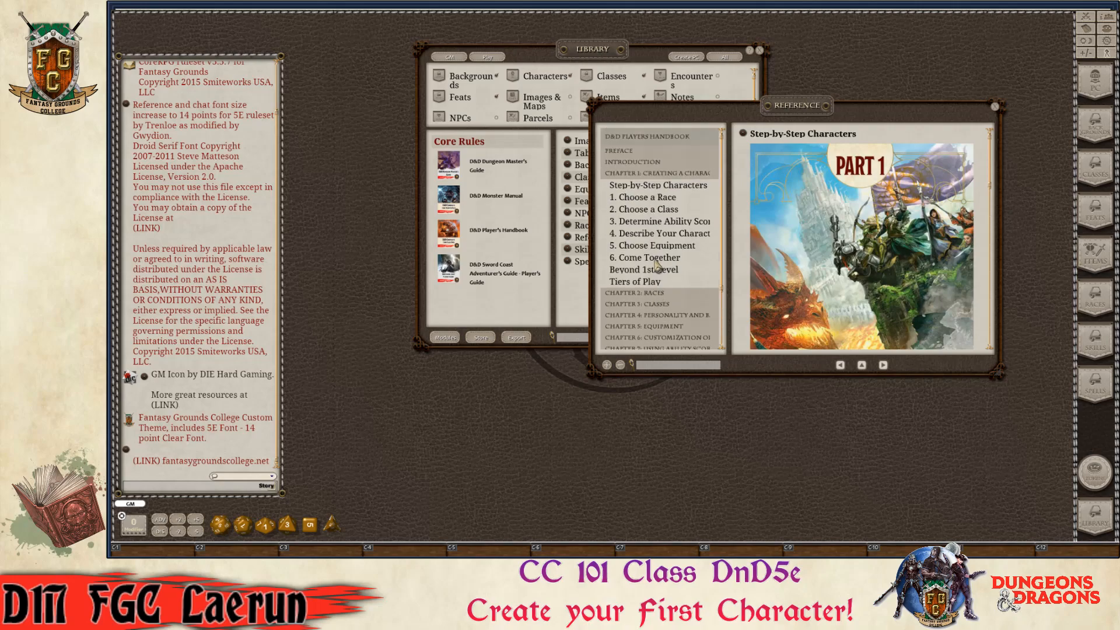
pyautogui.scroll(-1, 682, 240)
pyautogui.scroll(-1, 684, 241)
pyautogui.scroll(2, 683, 241)
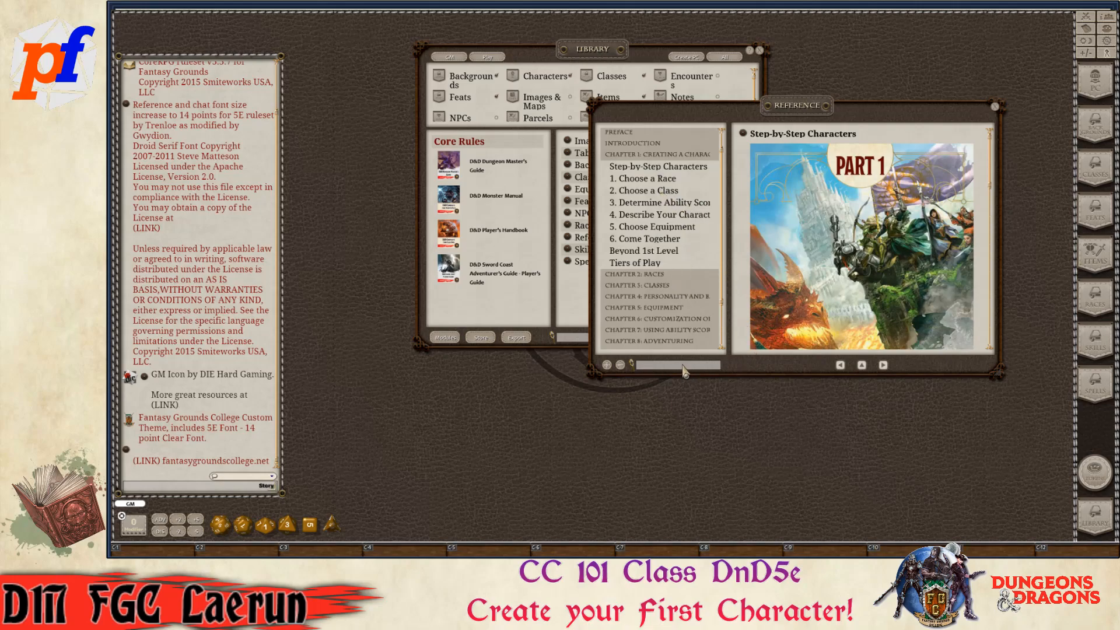
pyautogui.click(883, 365)
pyautogui.click(884, 366)
pyautogui.click(884, 365)
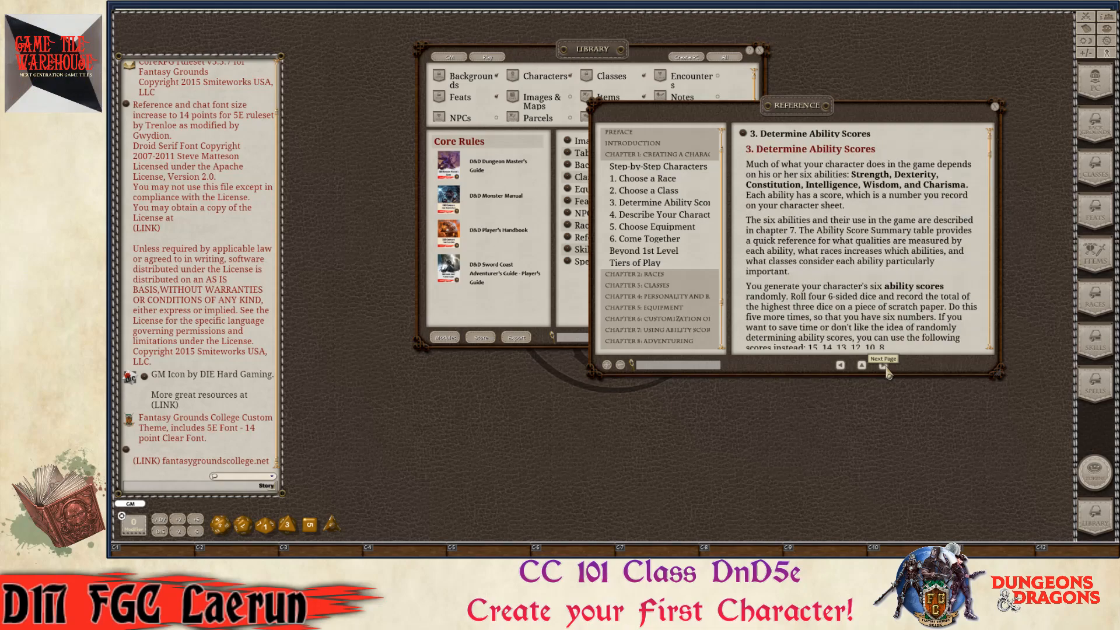
pyautogui.click(883, 366)
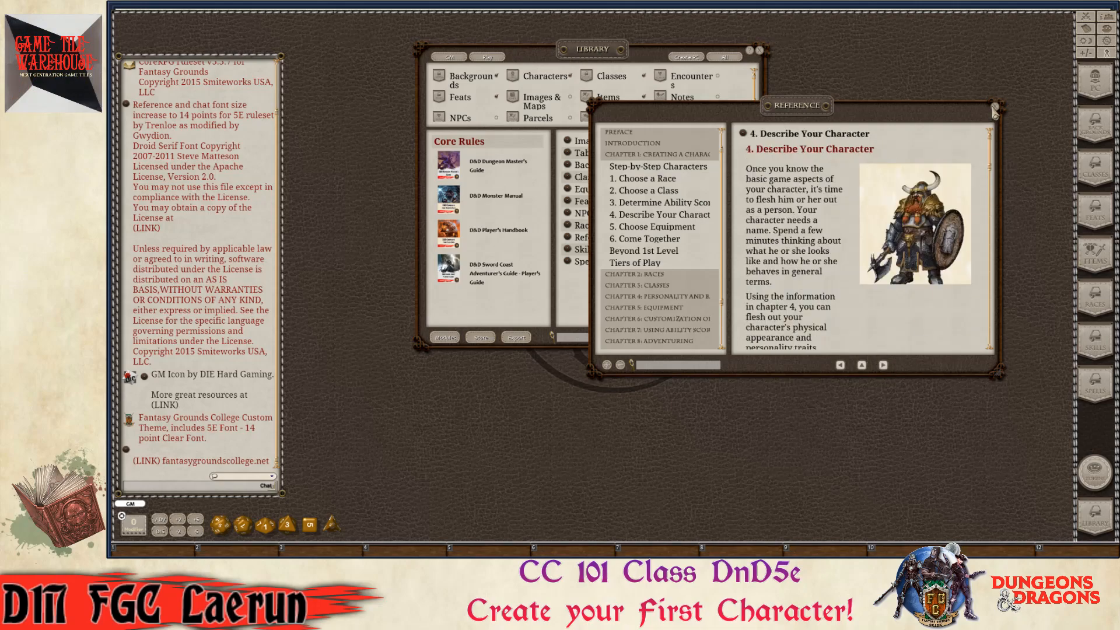
pyautogui.click(995, 108)
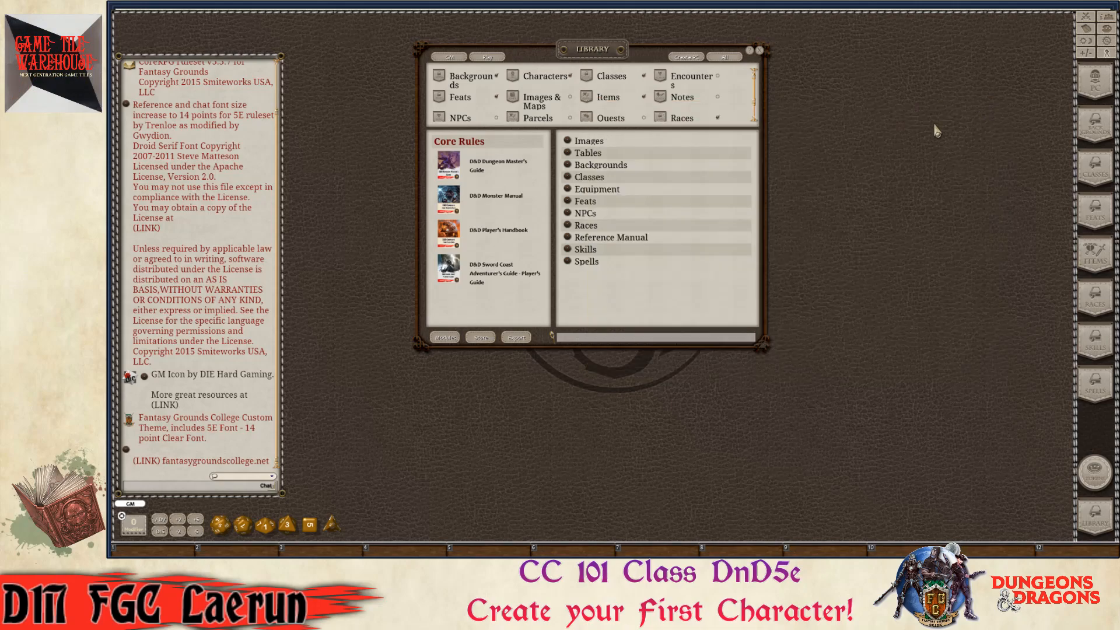
pyautogui.click(759, 52)
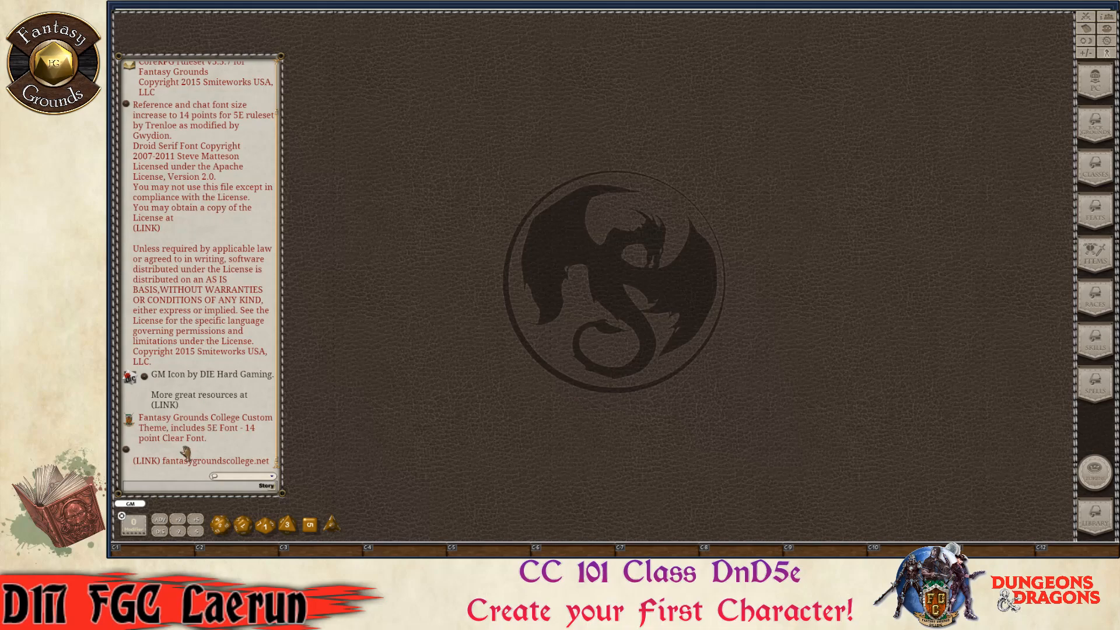
# - Clear all messages from the chat window
pyautogui.rightClick(199, 228)
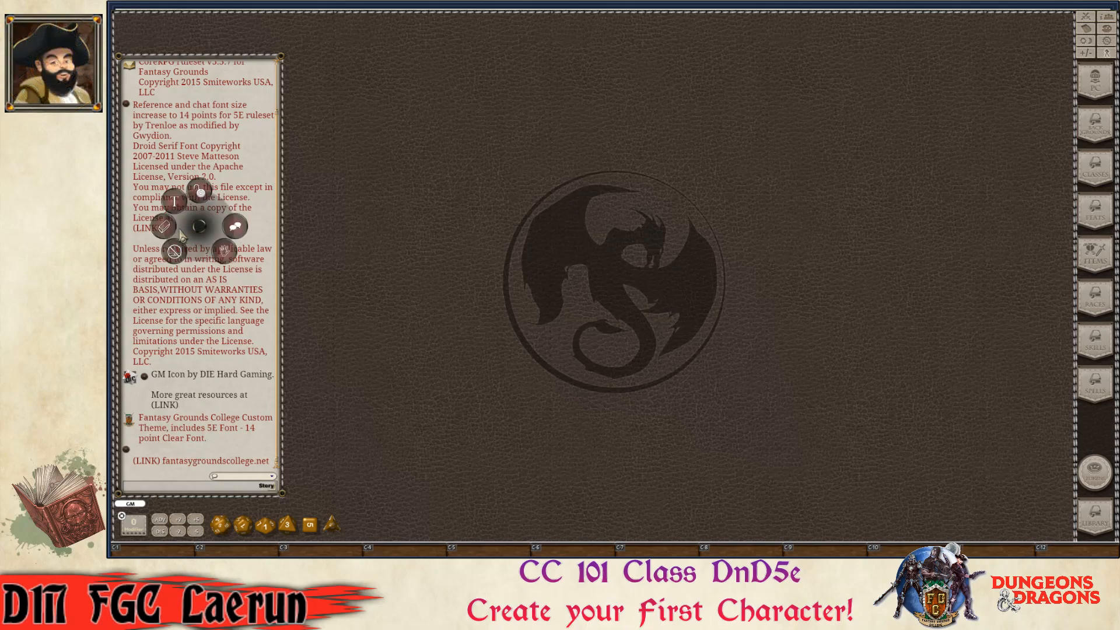
pyautogui.click(200, 226)
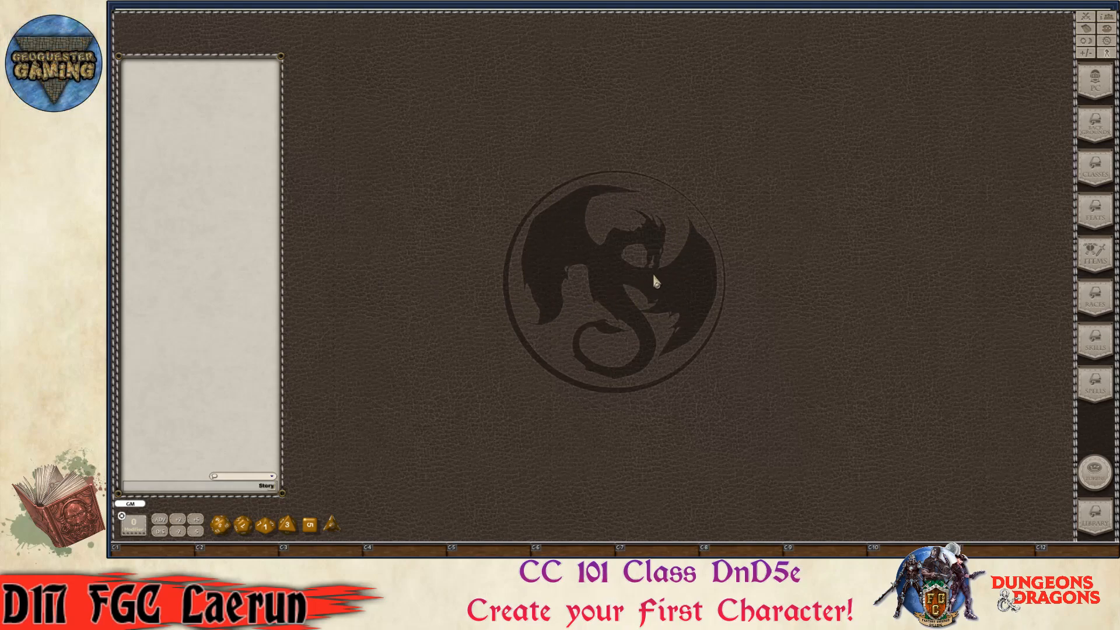
# - Open the campaign options beside the desktop logo and set the Desktop: Decal image option to FGC Banner
pyautogui.click(1107, 47)
pyautogui.moveTo(633, 187); pyautogui.dragTo(856, 133)
pyautogui.scroll(-3, 883, 203)
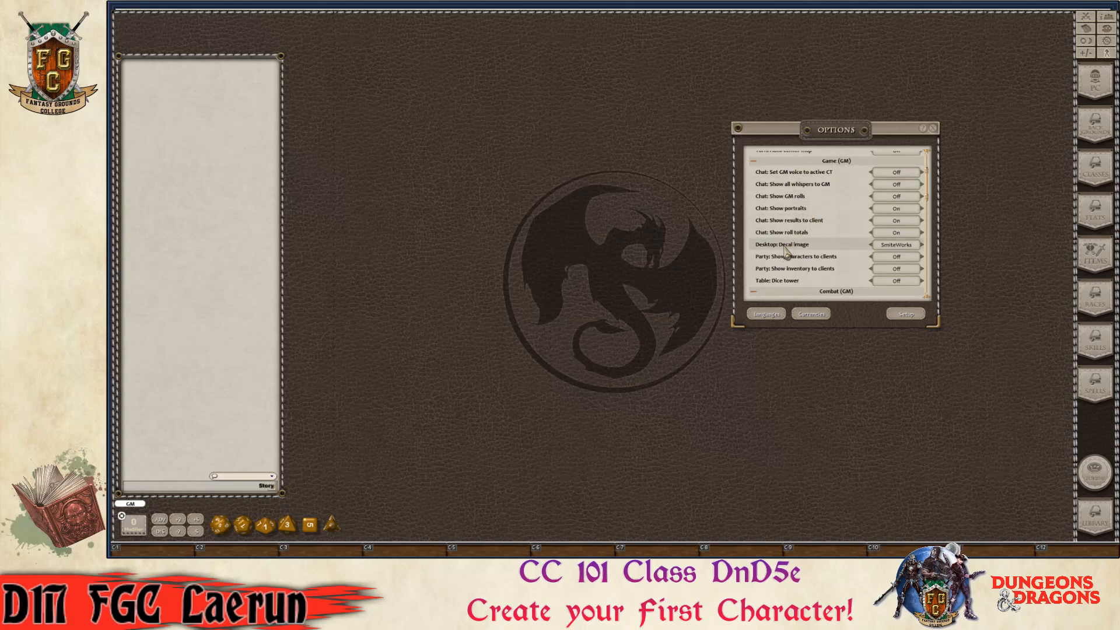
pyautogui.click(921, 245)
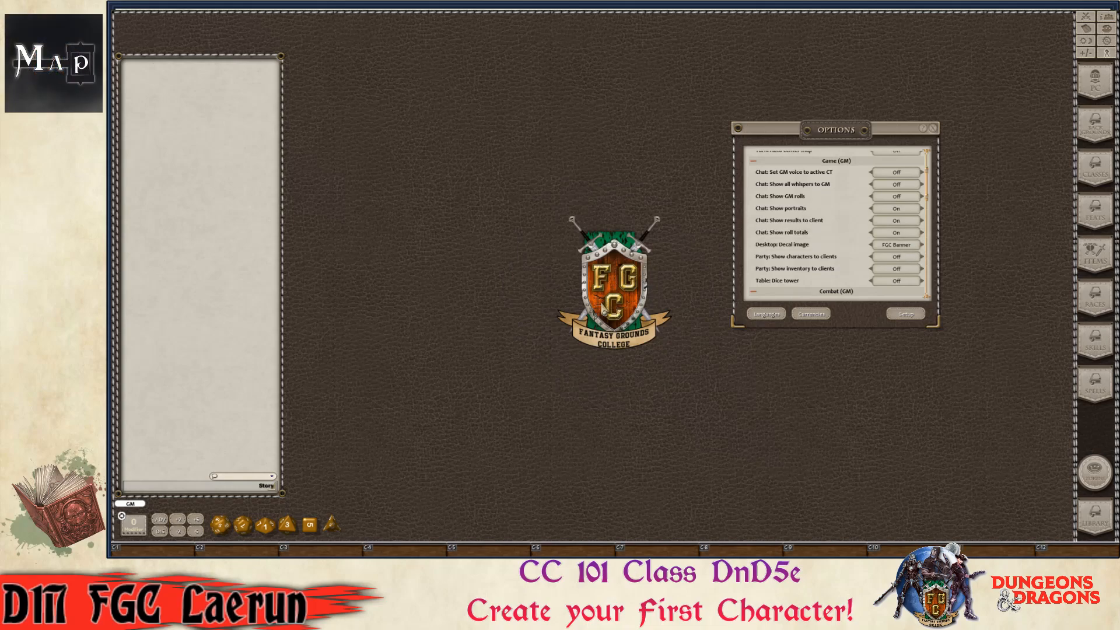
# - Turn on the Table: Dice tower and Chat: Show GM rolls options in the Game (GM) section
pyautogui.scroll(-2, 840, 230)
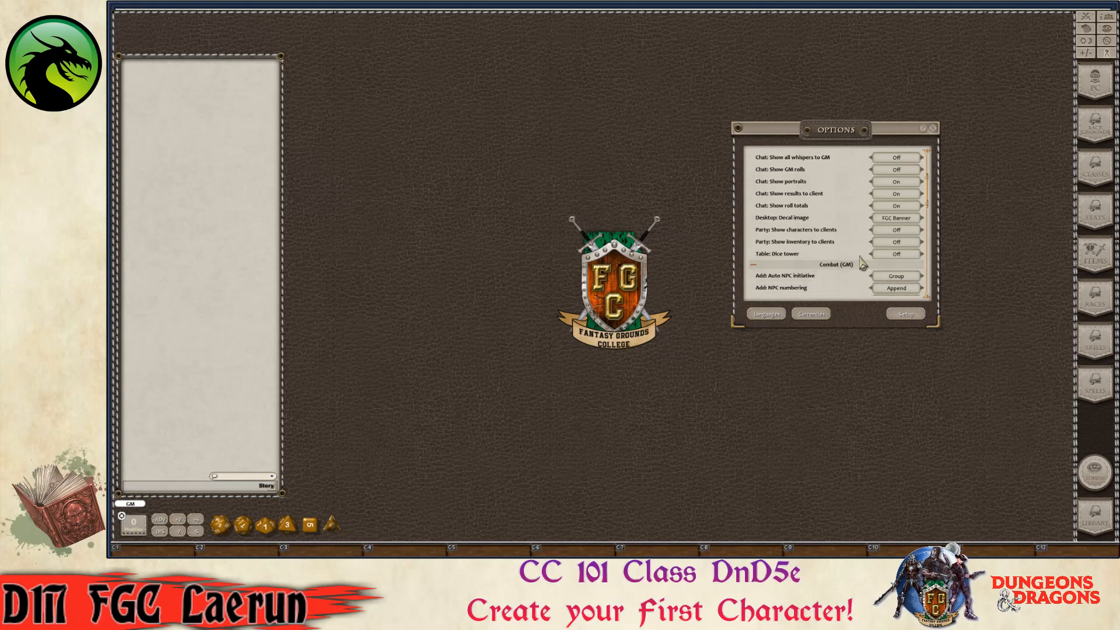
pyautogui.click(897, 255)
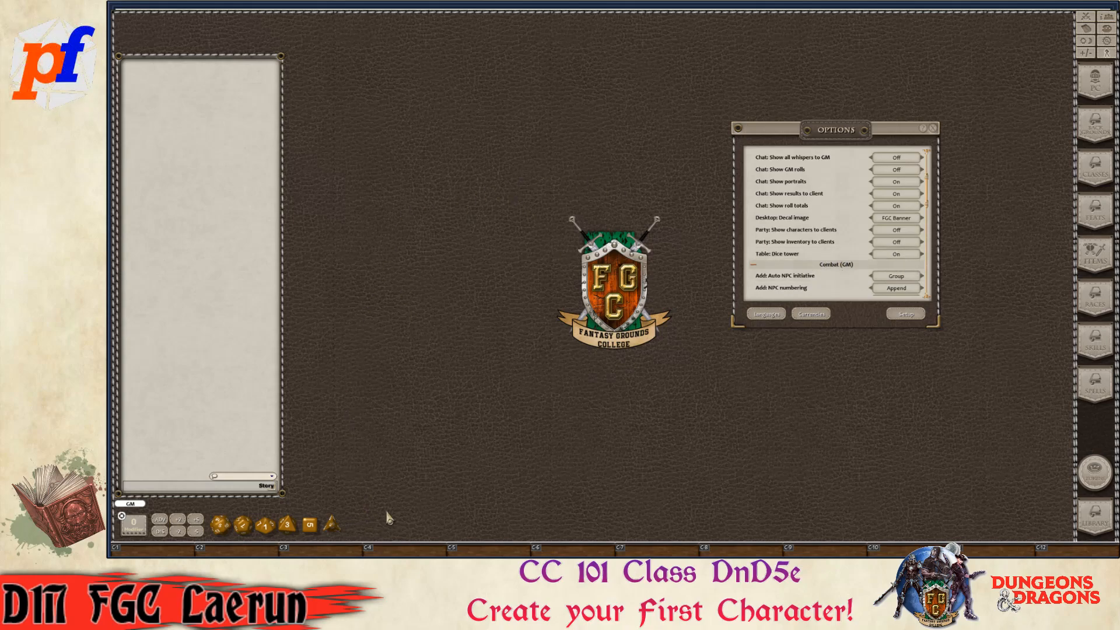
pyautogui.scroll(2, 759, 262)
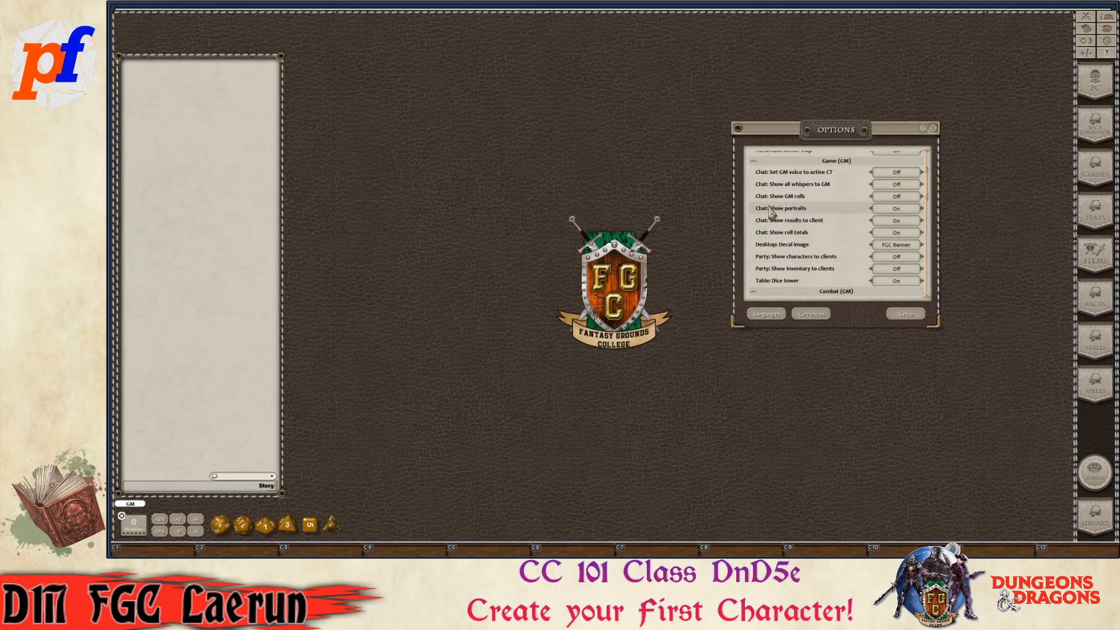
pyautogui.click(892, 197)
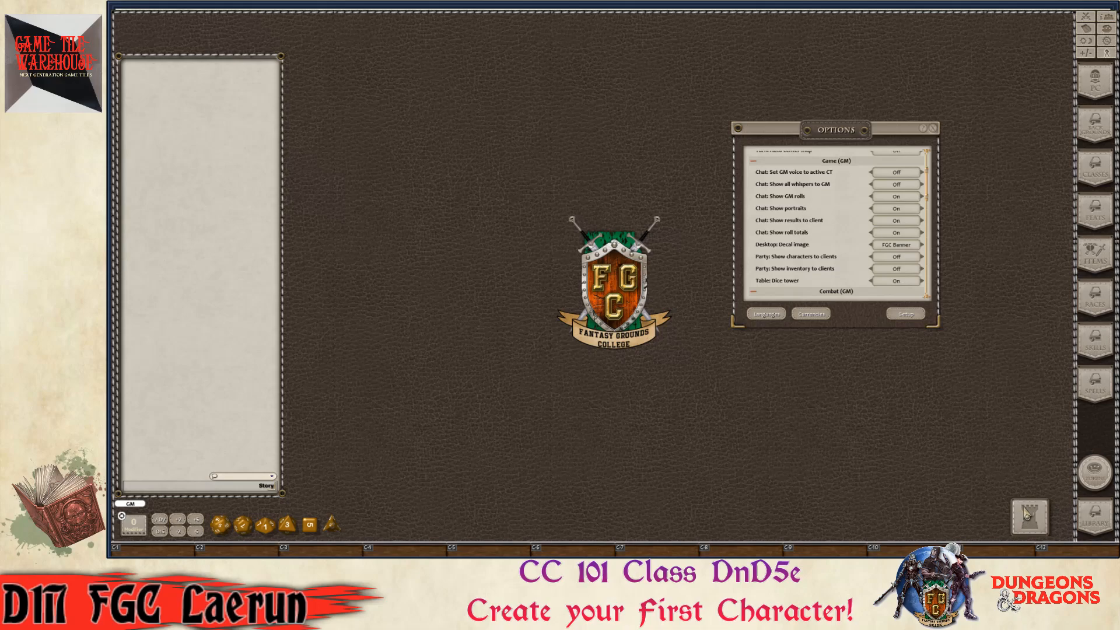
# - Review the remaining options in the Combat, Token and House Rules (GM) sections, and close the options window
pyautogui.scroll(-6, 923, 263)
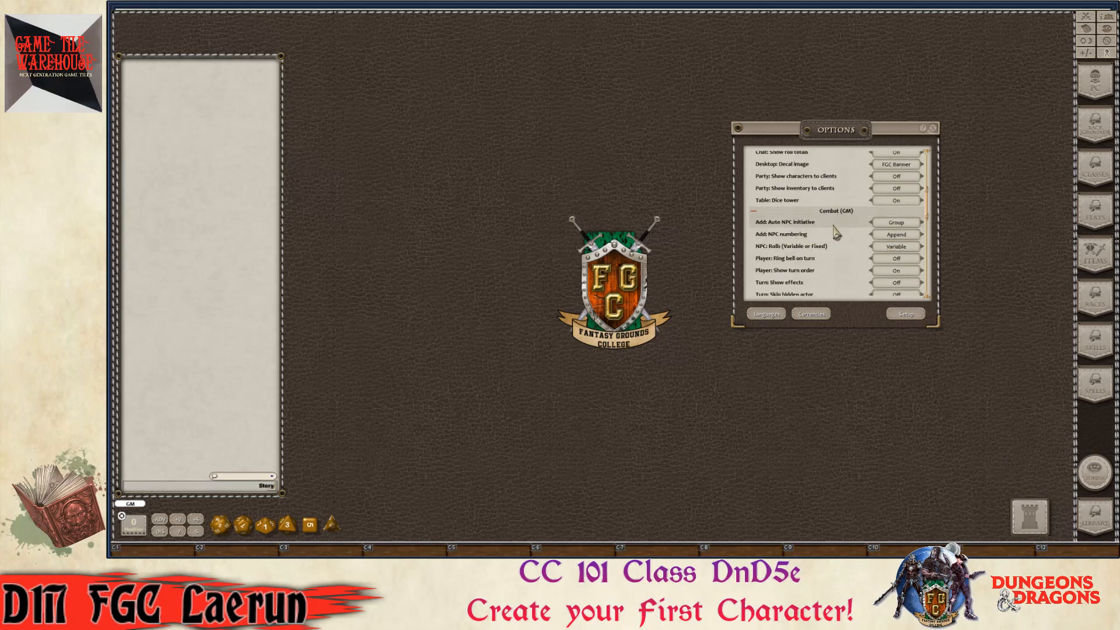
pyautogui.scroll(-10, 837, 258)
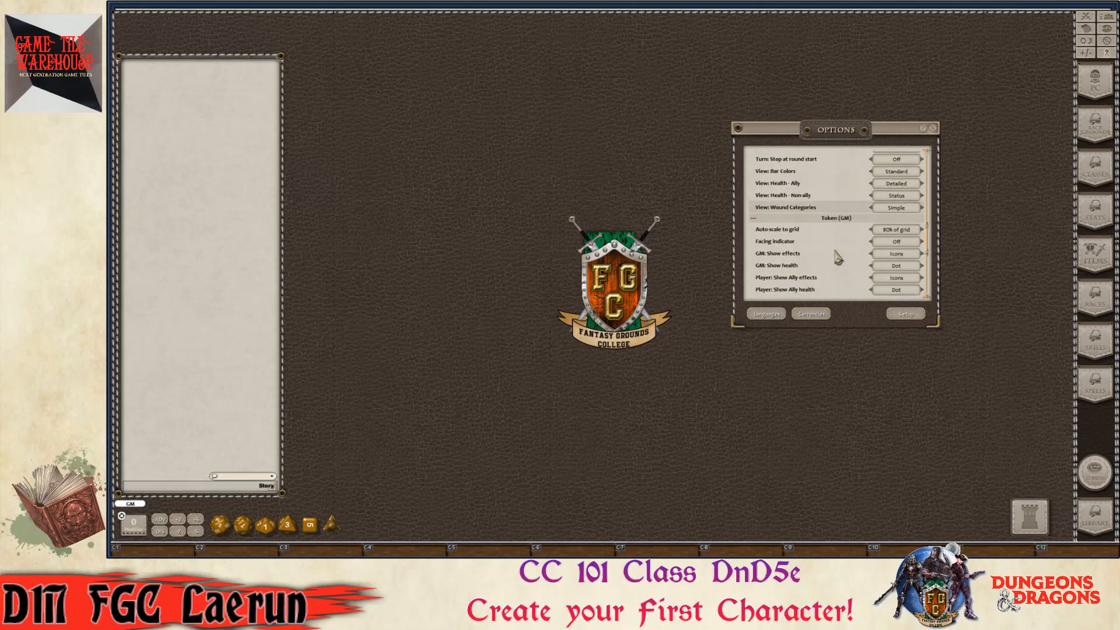
pyautogui.scroll(-5, 837, 258)
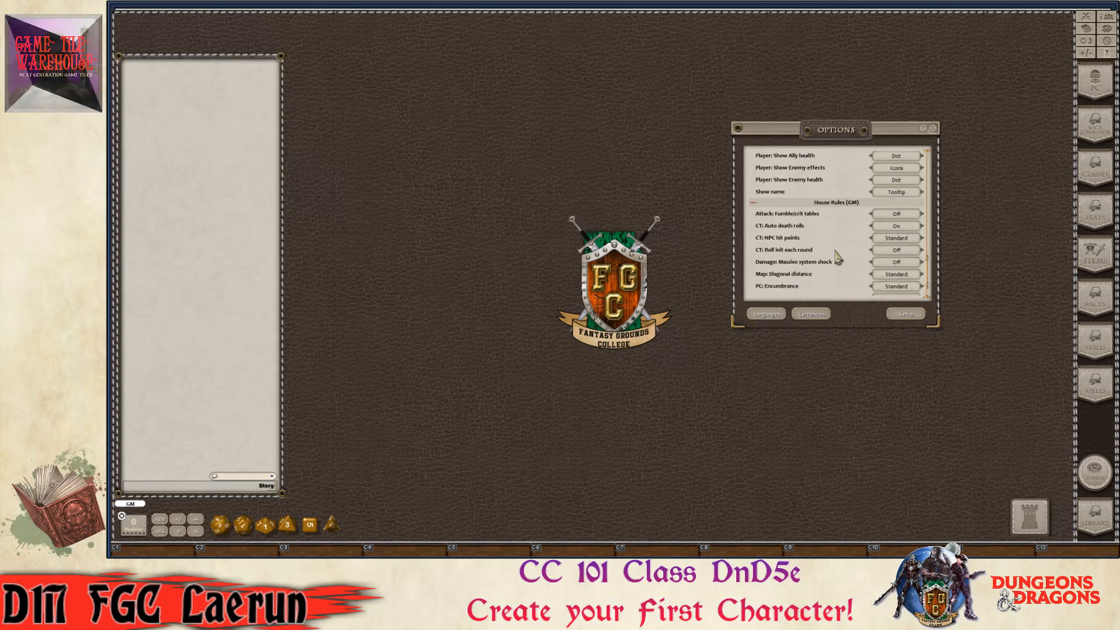
pyautogui.scroll(-2, 837, 257)
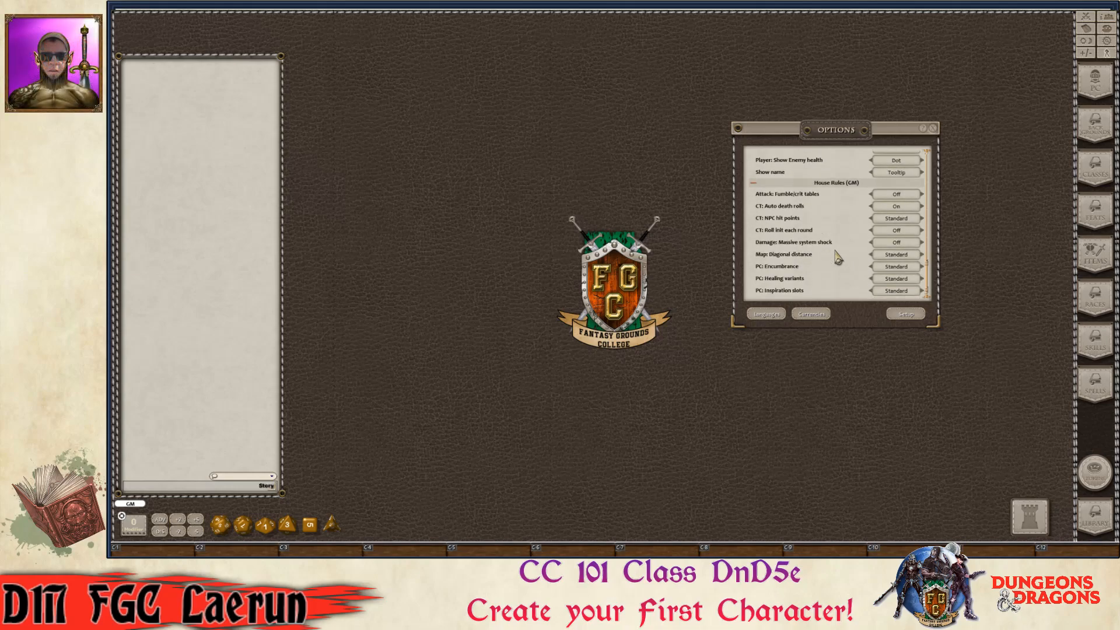
pyautogui.scroll(1, 837, 257)
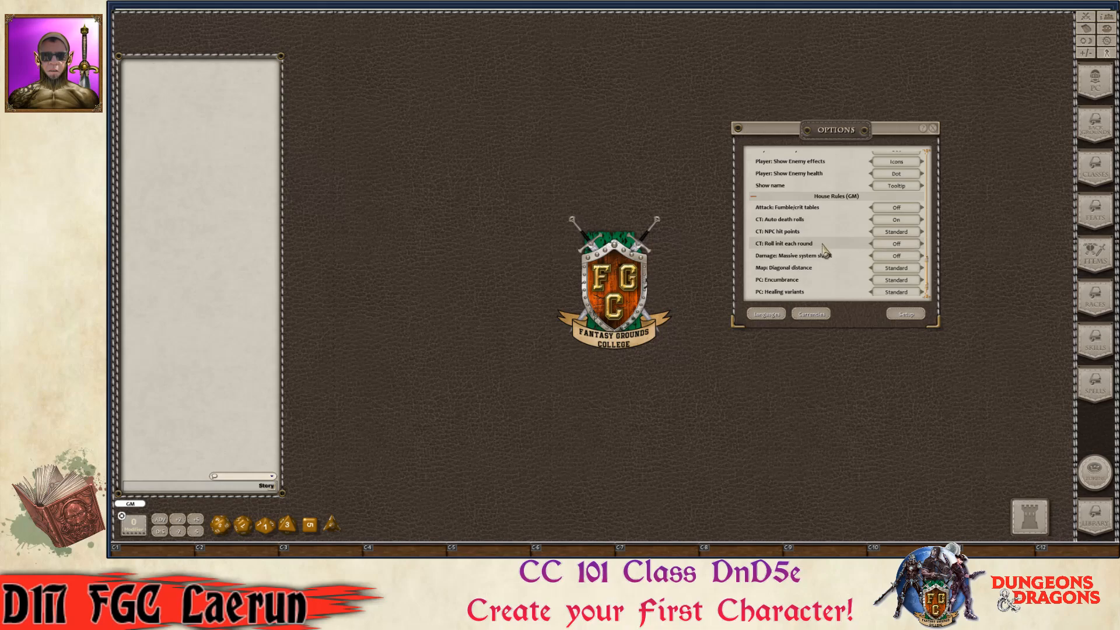
pyautogui.press('ctrl')
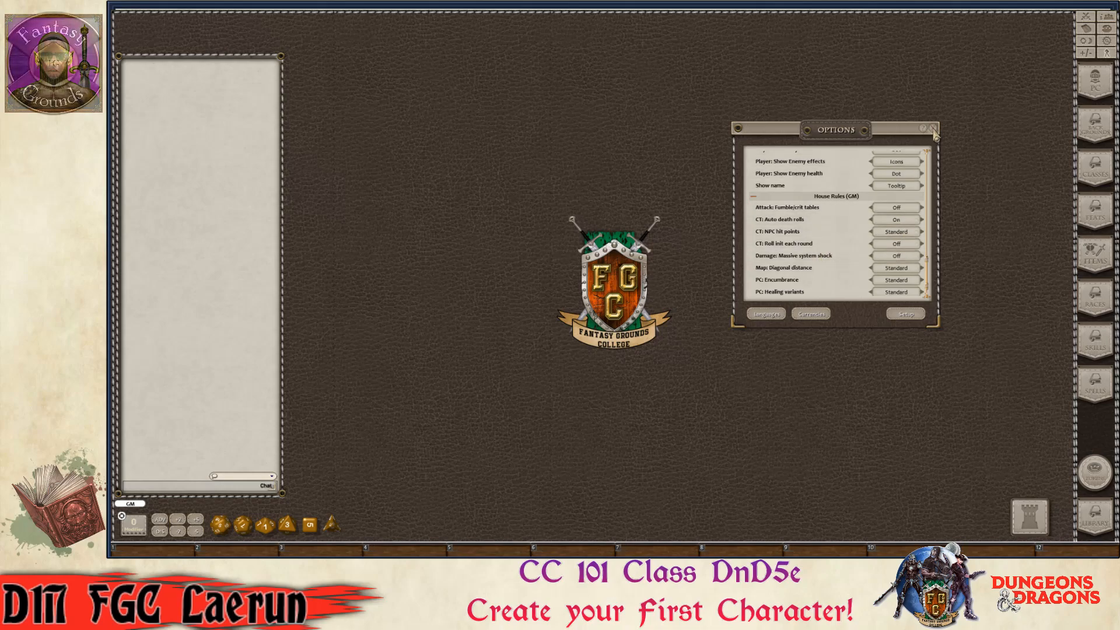
pyautogui.click(933, 129)
pyautogui.press('ctrl')
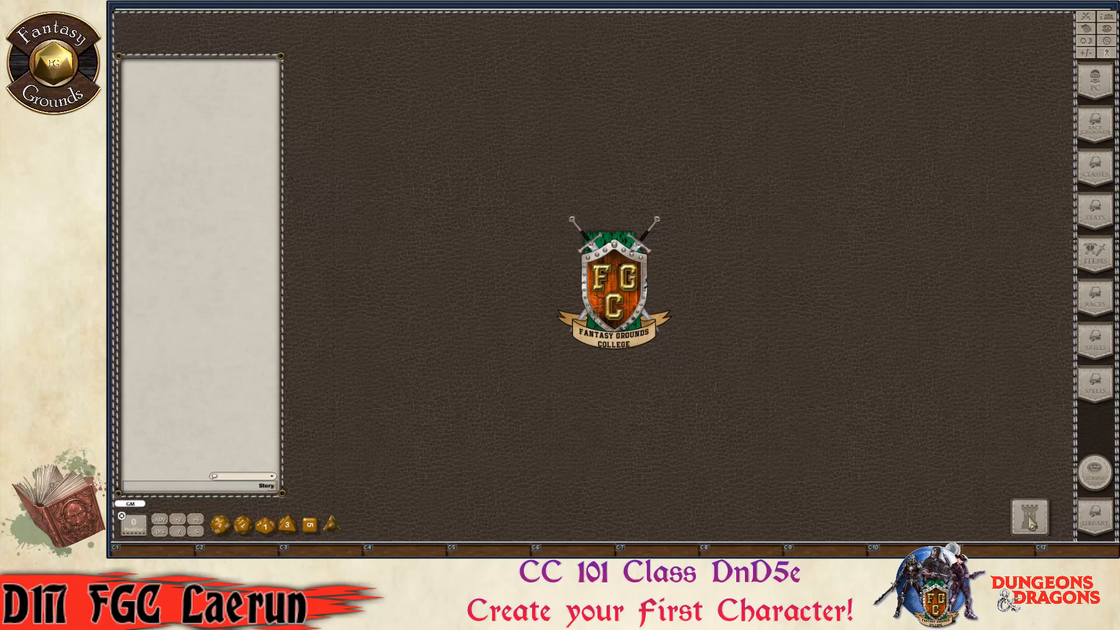
# - Unlock the dice tower, move it directly beside the row of dice below the chat window, and lock its position again
pyautogui.rightClick(1029, 519)
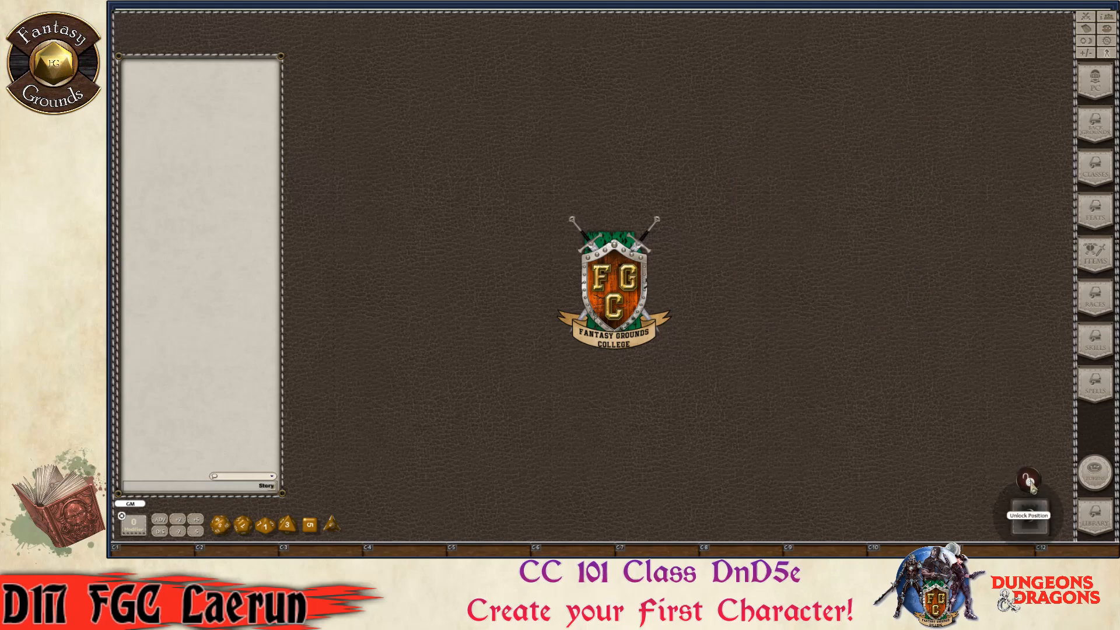
pyautogui.click(1031, 484)
pyautogui.moveTo(1032, 516); pyautogui.dragTo(358, 524)
pyautogui.press('ctrl')
pyautogui.rightClick(358, 524)
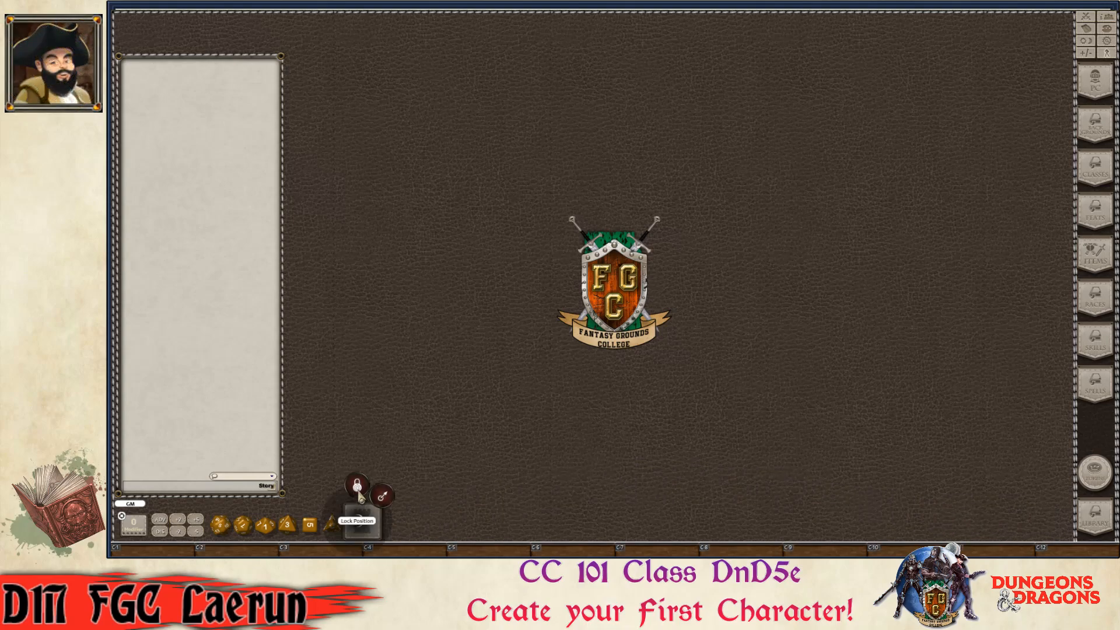
pyautogui.click(358, 494)
# - Unlock the chat window, widen it until its edge lines up with the dice tower, and lock it again
pyautogui.rightClick(238, 401)
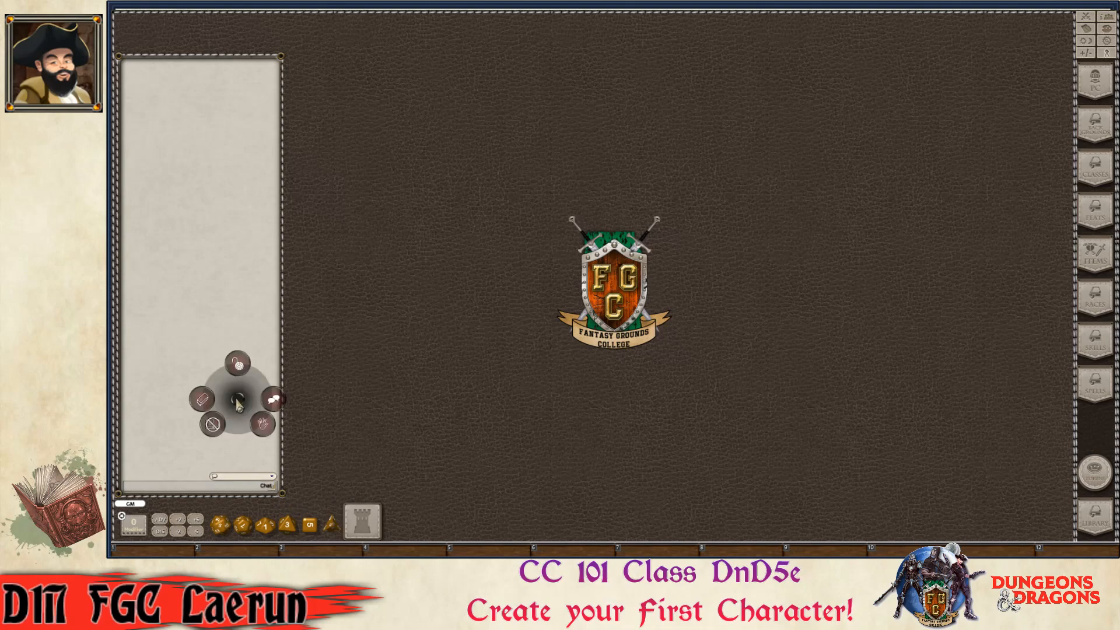
pyautogui.click(239, 367)
pyautogui.moveTo(284, 495); pyautogui.dragTo(383, 495)
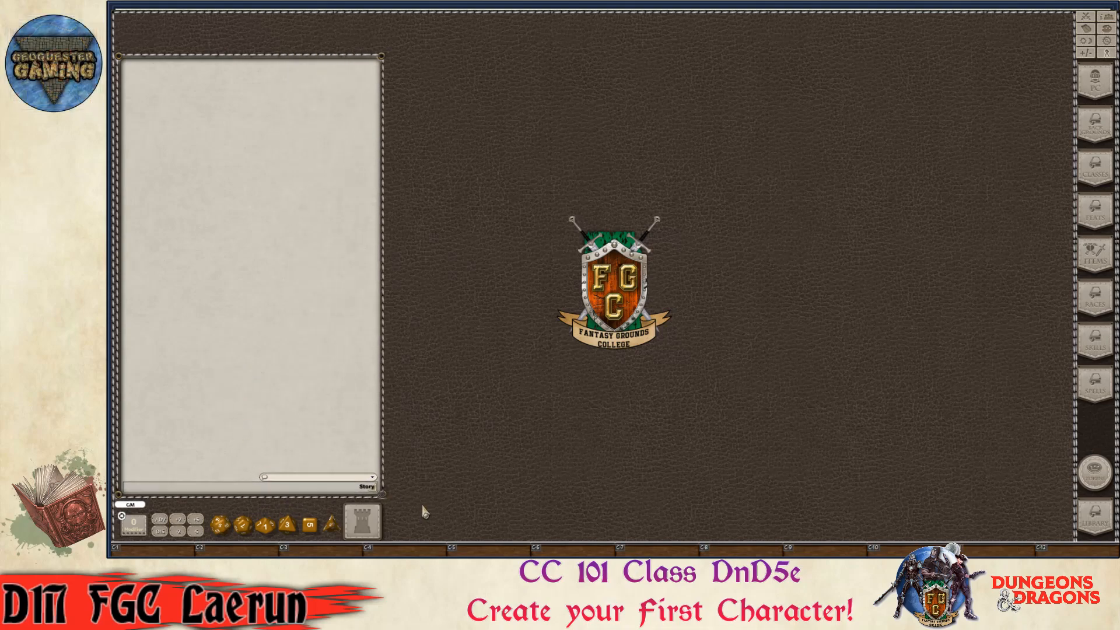
pyautogui.rightClick(294, 299)
pyautogui.click(298, 272)
pyautogui.press('ctrl')
# - Open the combat tracker and fit it over the upper part of the chat window, extending it down to leave the chat's lower third free
pyautogui.click(1086, 22)
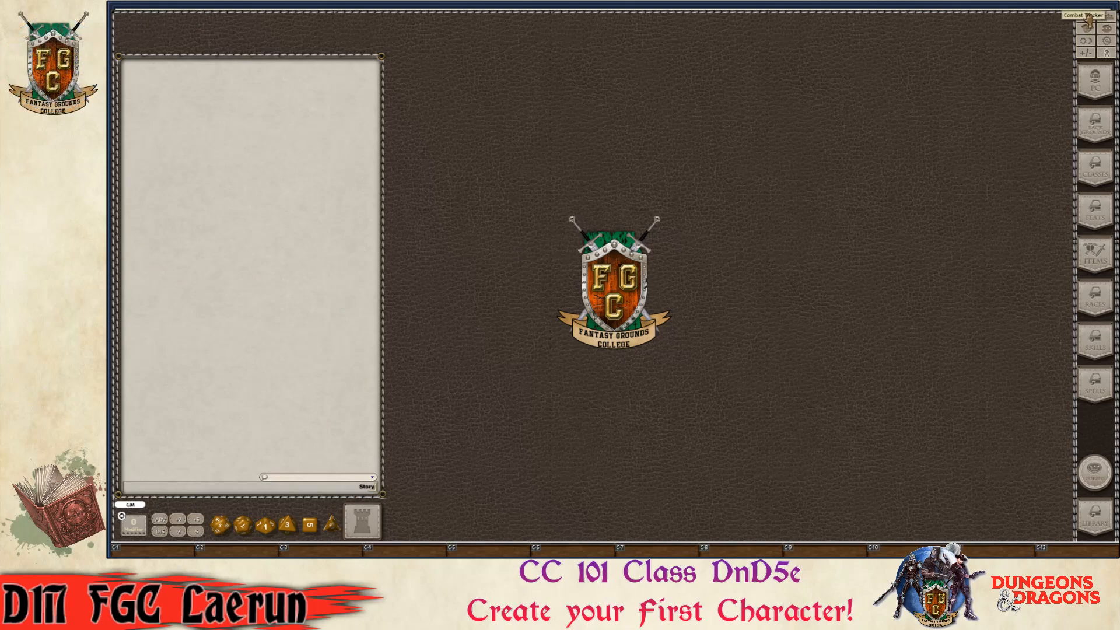
pyautogui.moveTo(638, 176); pyautogui.dragTo(279, 55)
pyautogui.moveTo(382, 269); pyautogui.dragTo(353, 359)
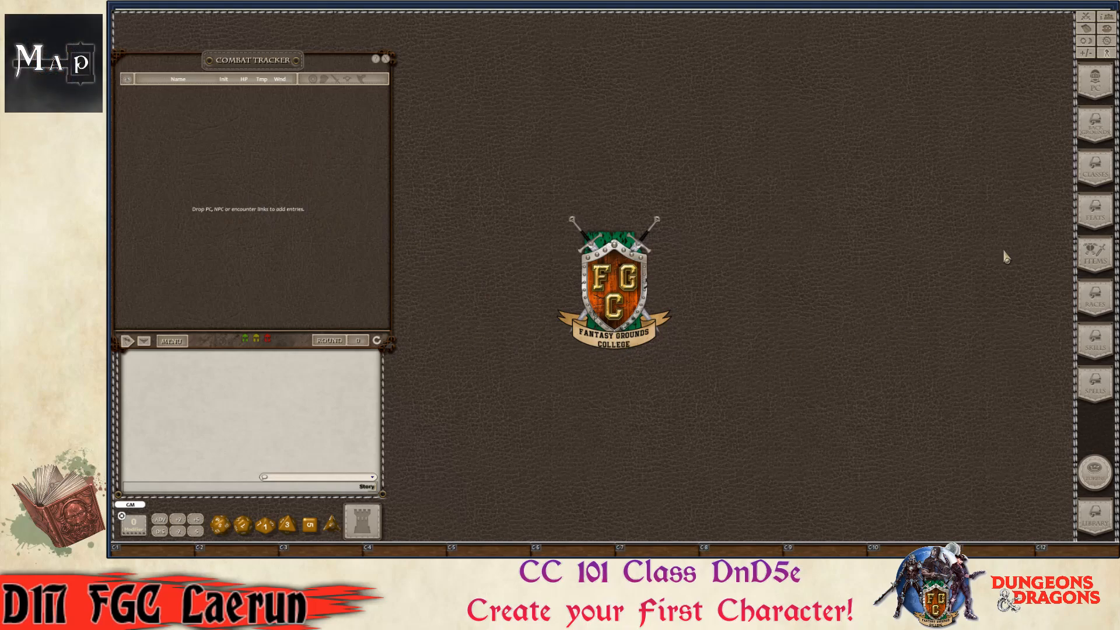
# - Open the character selection, and load the 5E Background & Class Equipment Bundles module from the library's module activation list
pyautogui.click(1097, 90)
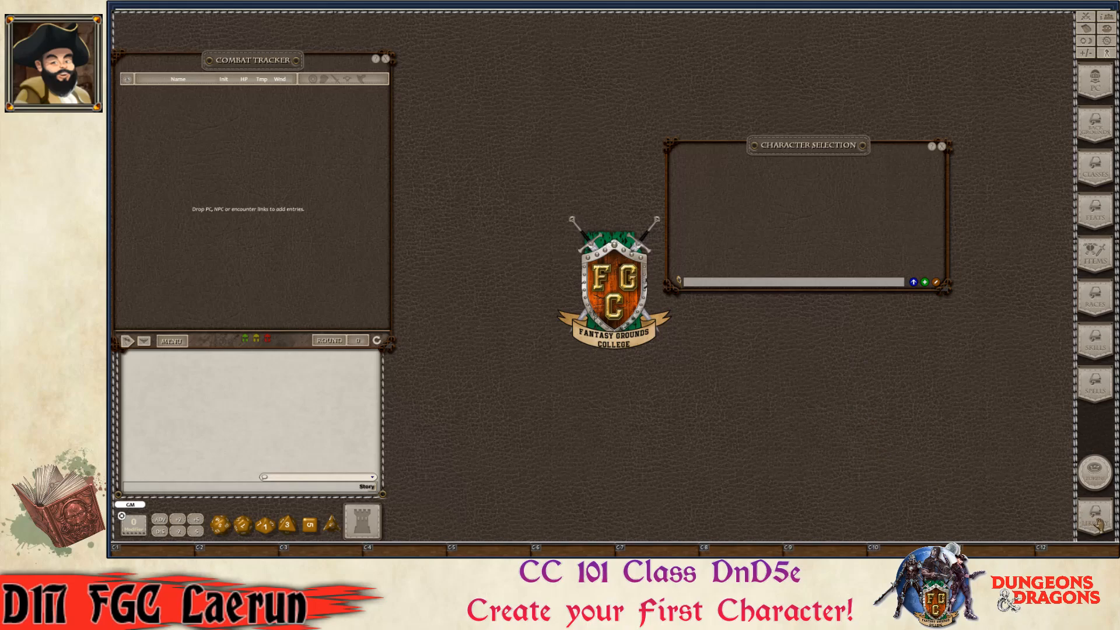
pyautogui.click(1097, 523)
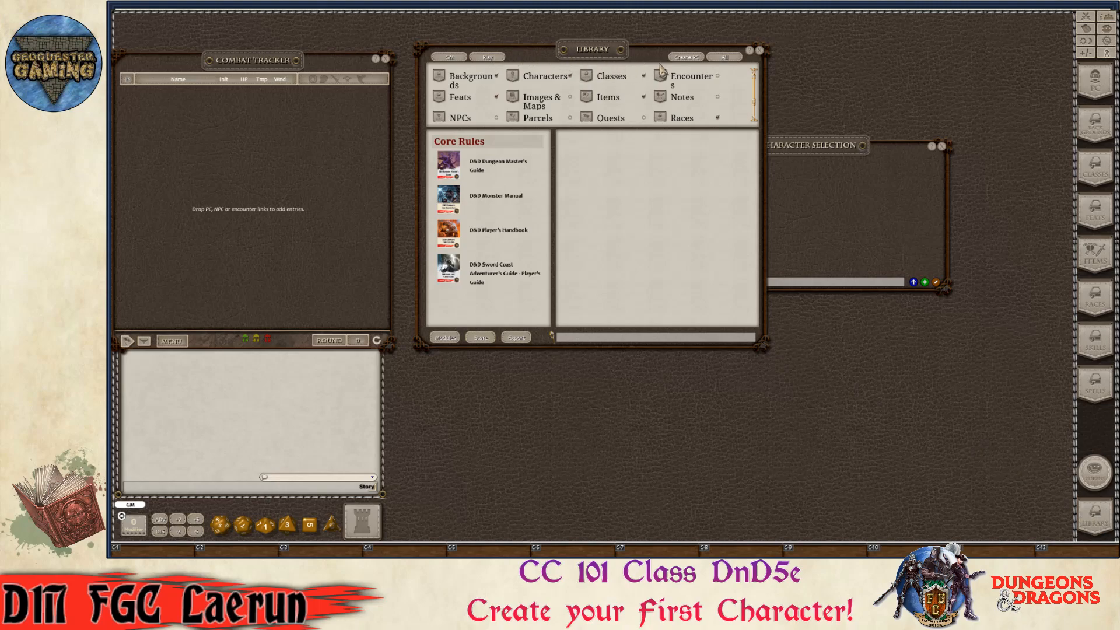
pyautogui.click(450, 338)
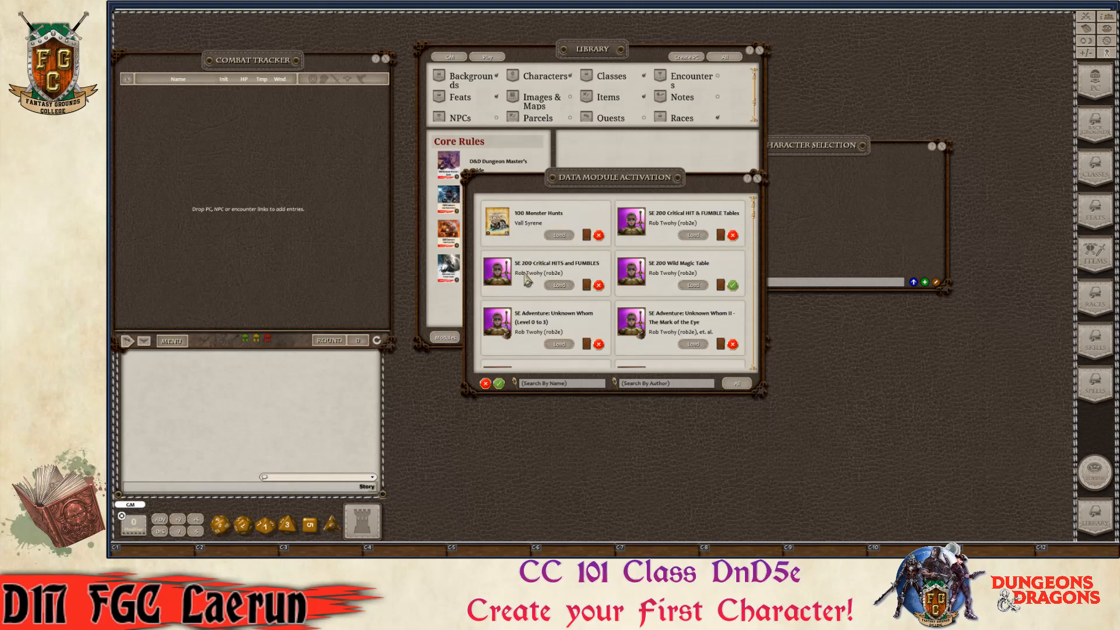
pyautogui.scroll(-1, 574, 274)
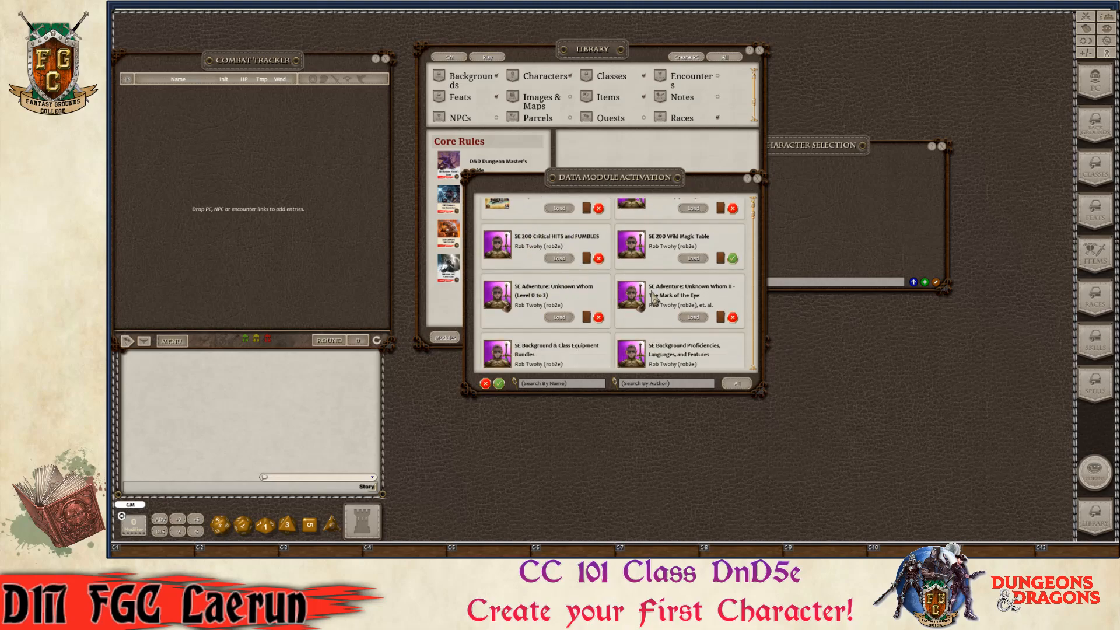
pyautogui.scroll(-2, 555, 303)
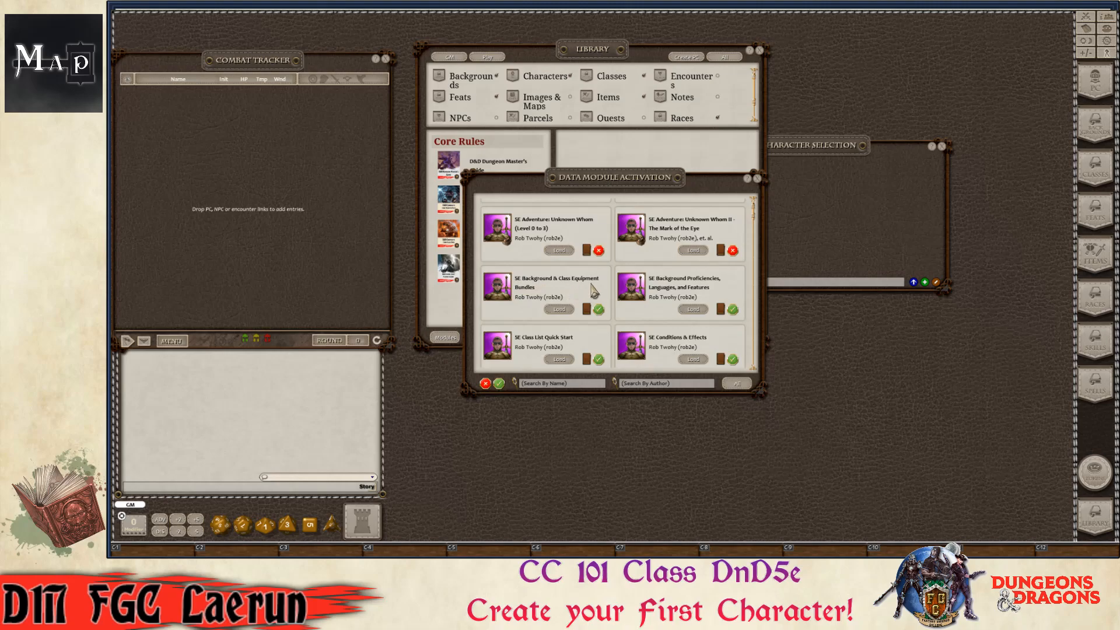
pyautogui.click(555, 311)
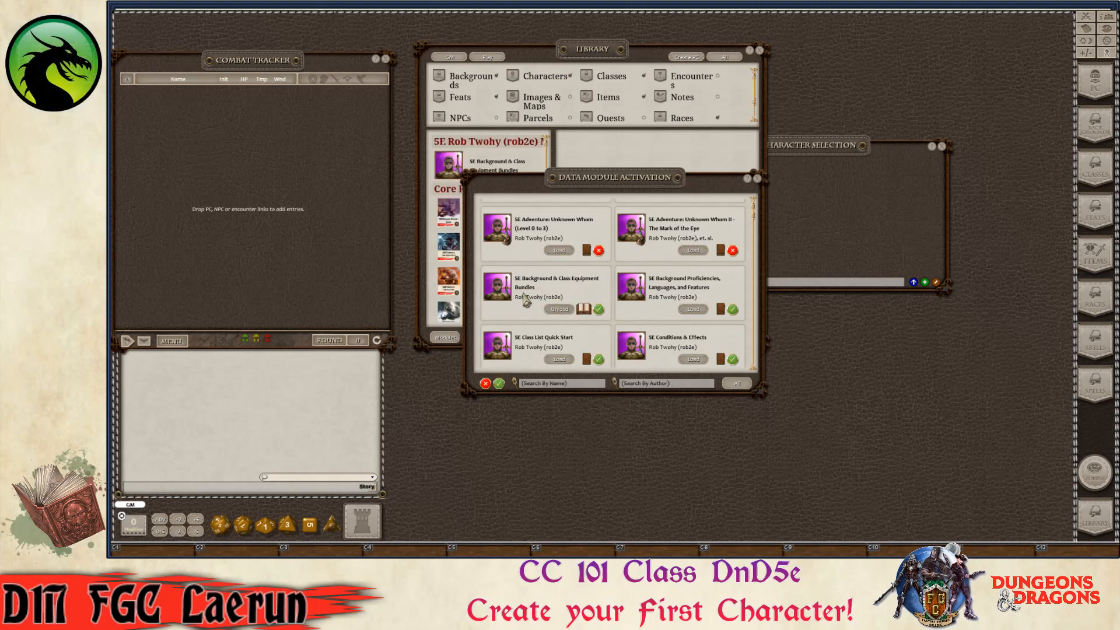
# - Move the Data Module Activation window clear of the library's module list and load the 5E Conditions & Effects module
pyautogui.scroll(-1, 538, 297)
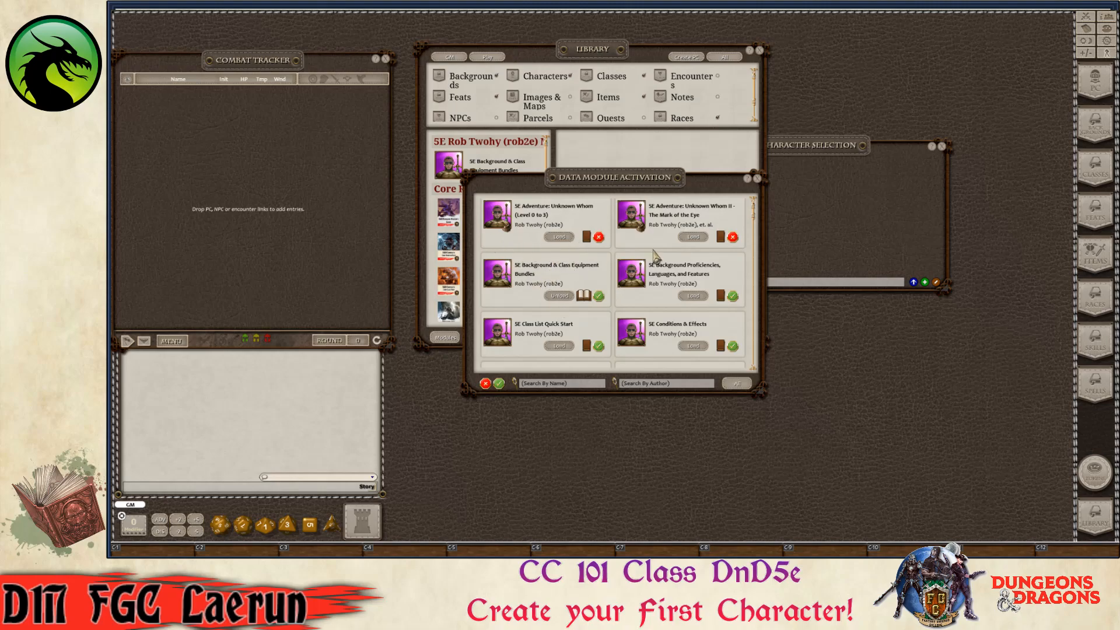
pyautogui.moveTo(610, 186); pyautogui.dragTo(751, 153)
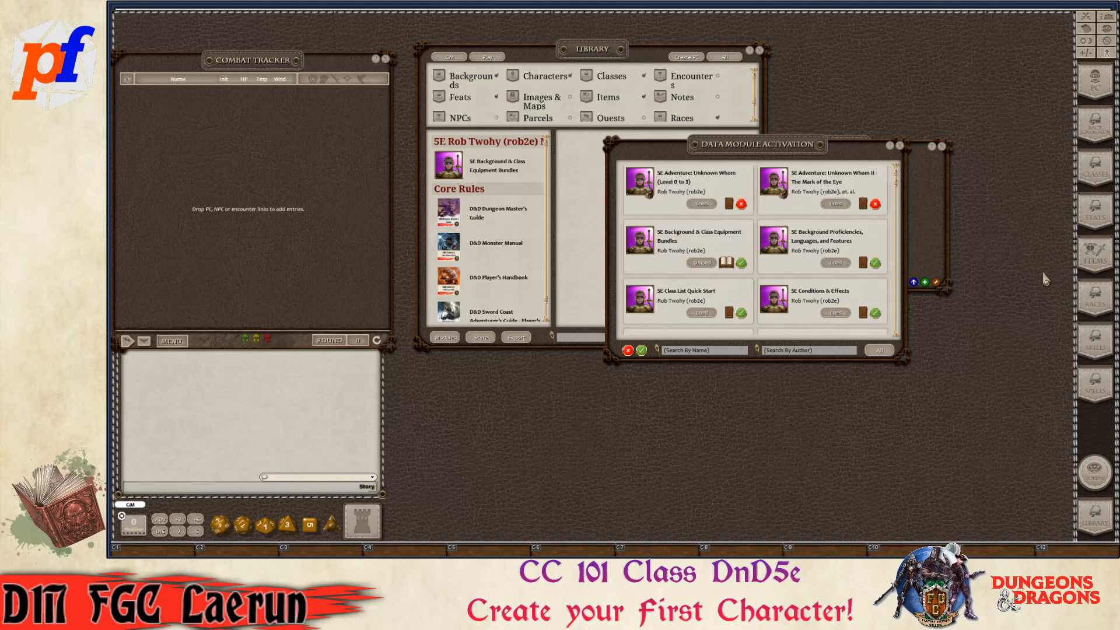
pyautogui.scroll(-2, 763, 275)
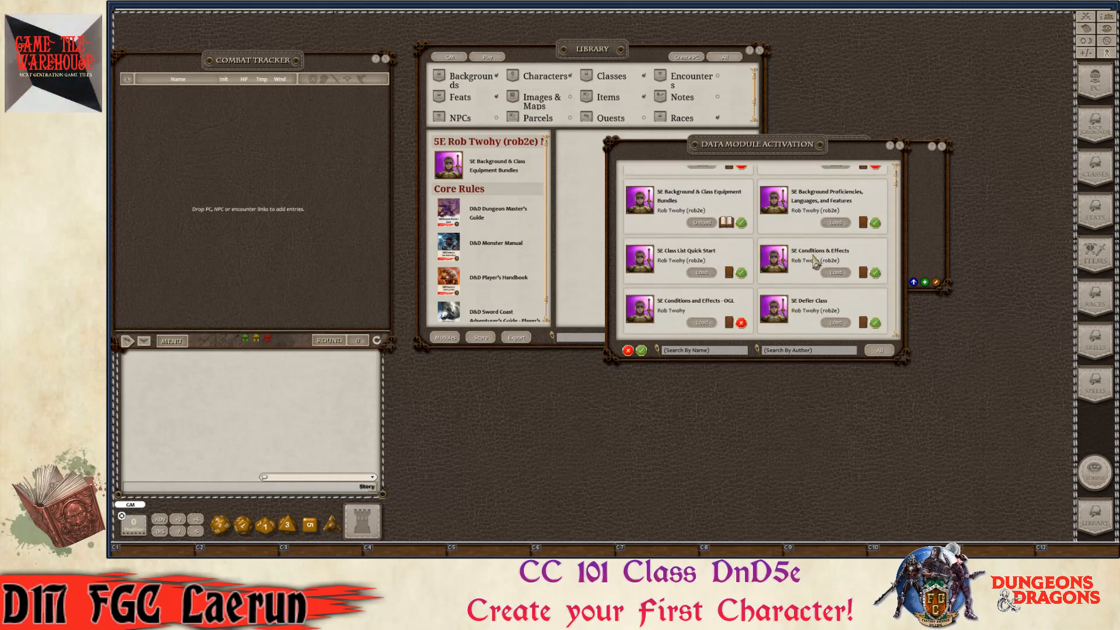
pyautogui.click(838, 273)
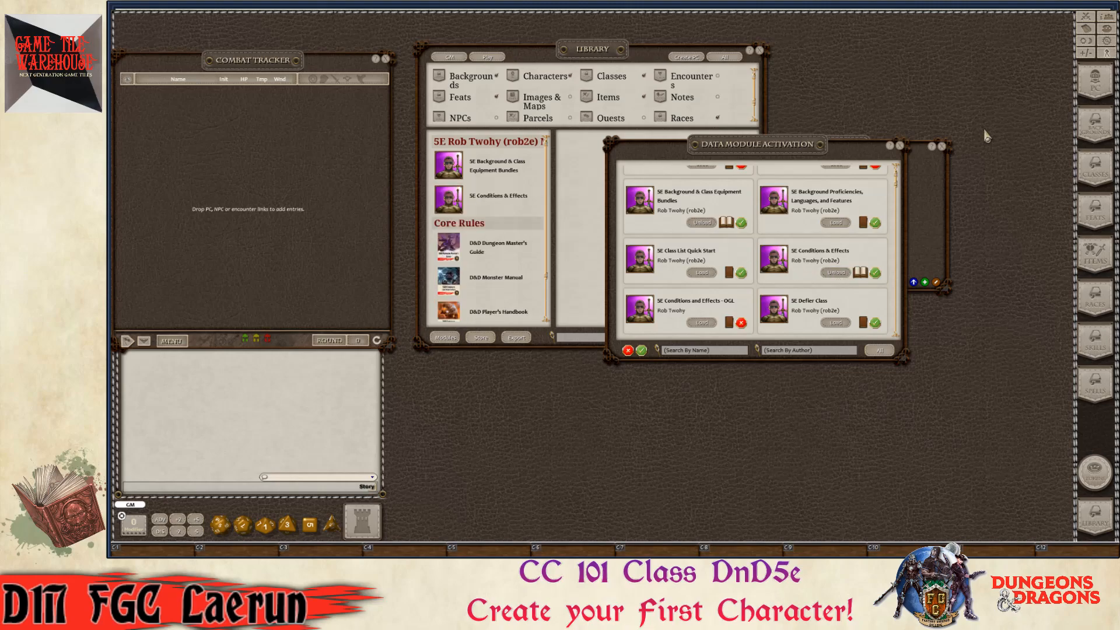
# - Open the Effects window, look through its list of custom effects, and close it
pyautogui.click(1108, 53)
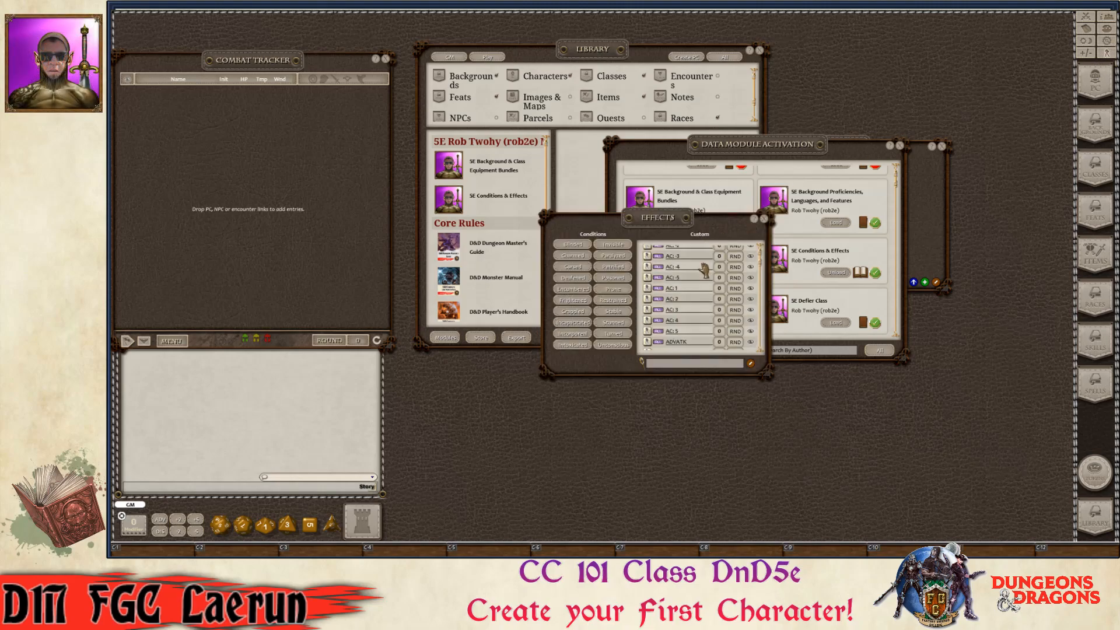
pyautogui.scroll(-10, 696, 296)
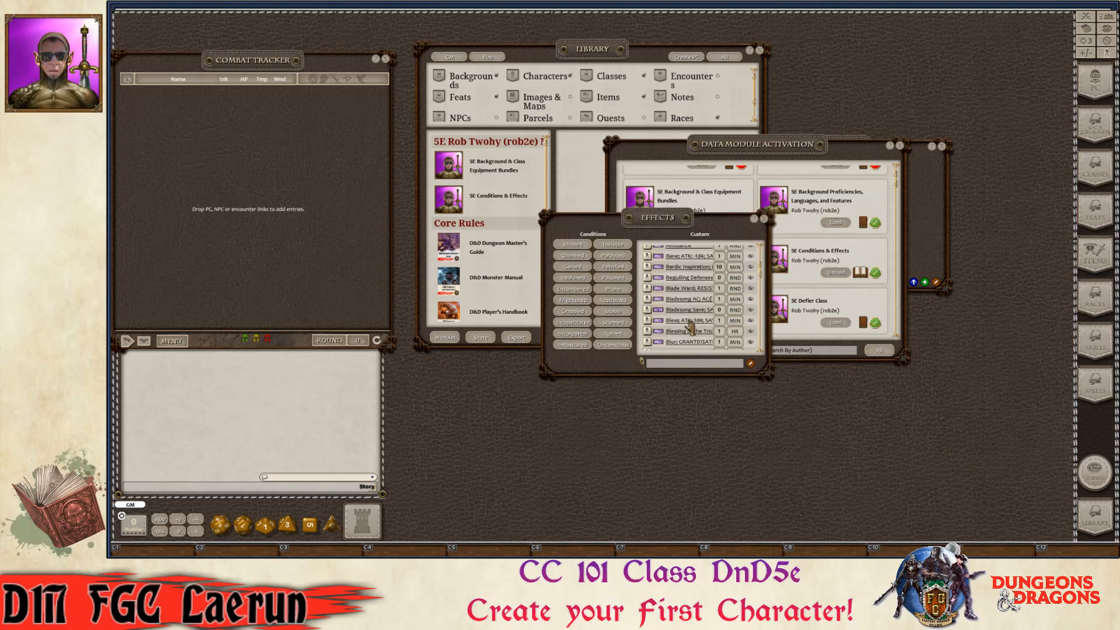
pyautogui.scroll(-6, 687, 331)
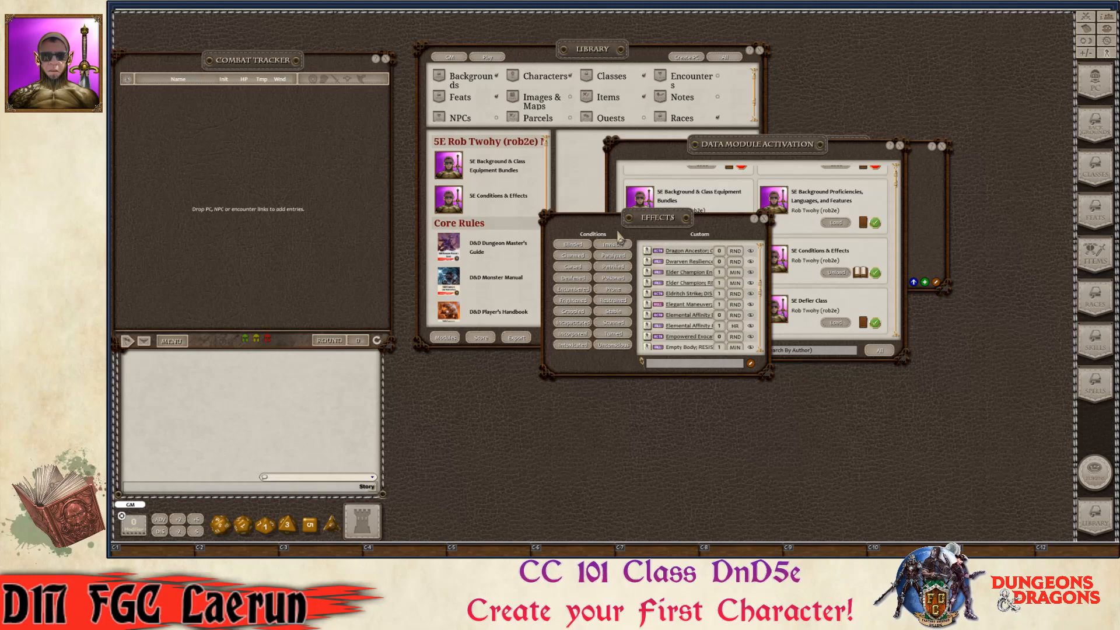
pyautogui.click(763, 219)
# - Load the 5E Effects Coding - Class Features and 5E Effects Coding - Feats modules
pyautogui.scroll(1, 729, 303)
pyautogui.scroll(-1, 728, 304)
pyautogui.scroll(1, 728, 302)
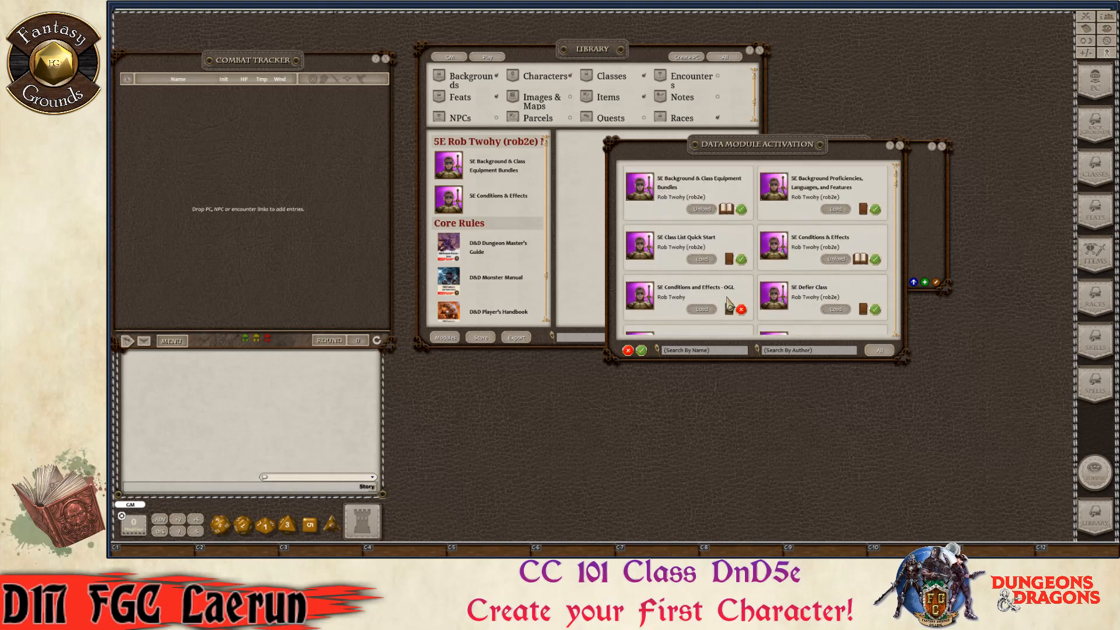
pyautogui.scroll(-3, 732, 298)
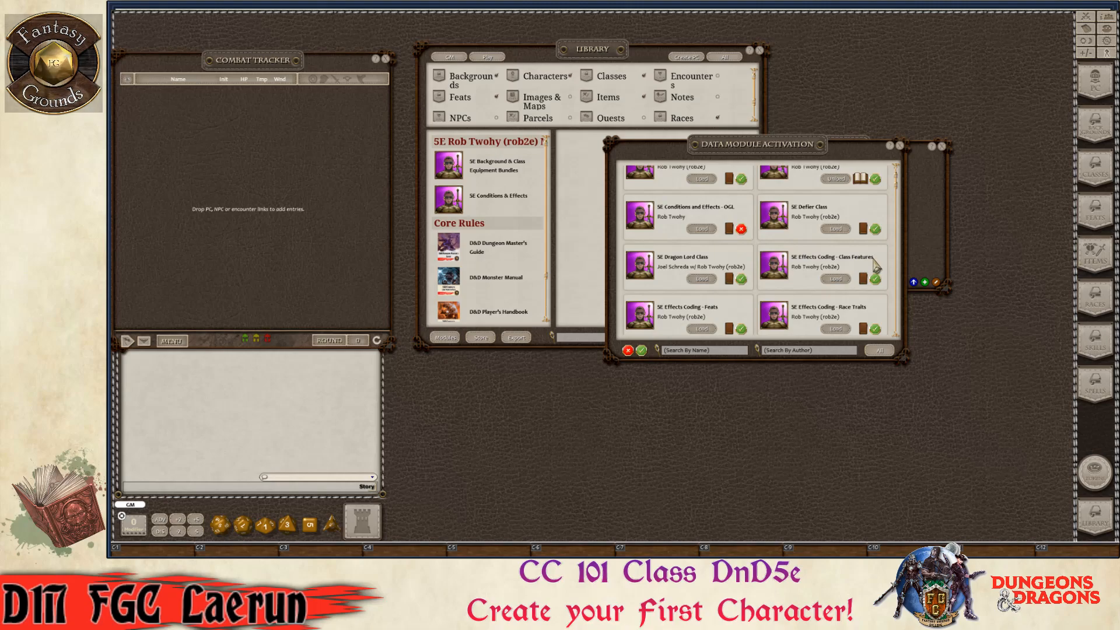
pyautogui.click(836, 279)
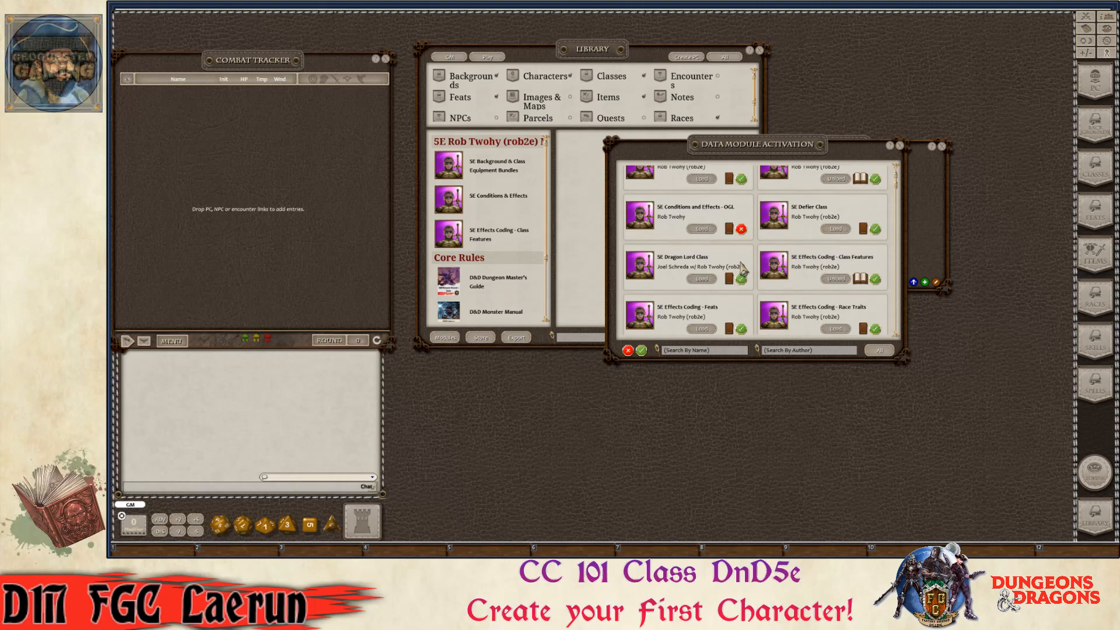
pyautogui.scroll(-1, 744, 268)
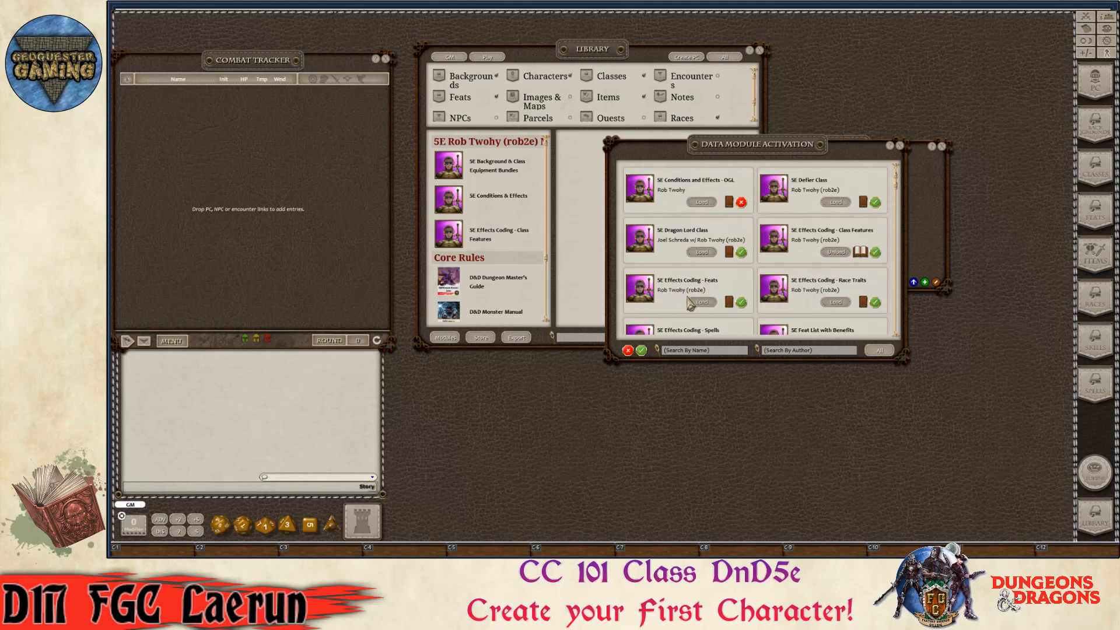
pyautogui.click(700, 302)
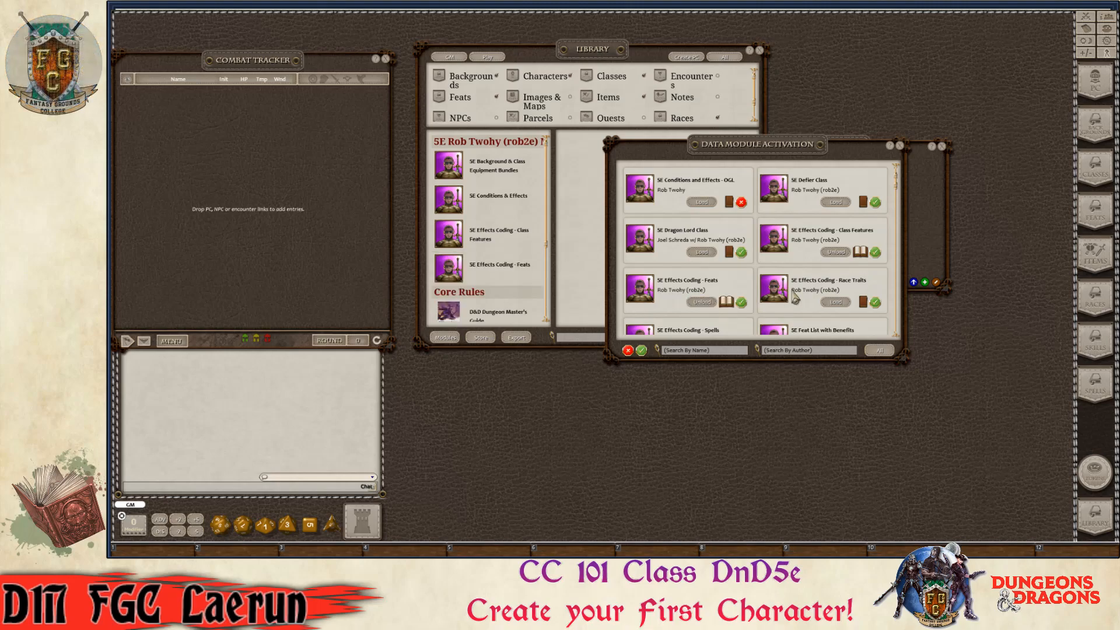
# - Load the 5E Effects Coding - Race Traits and 5E Effects Coding - Spells modules
pyautogui.scroll(-1, 797, 295)
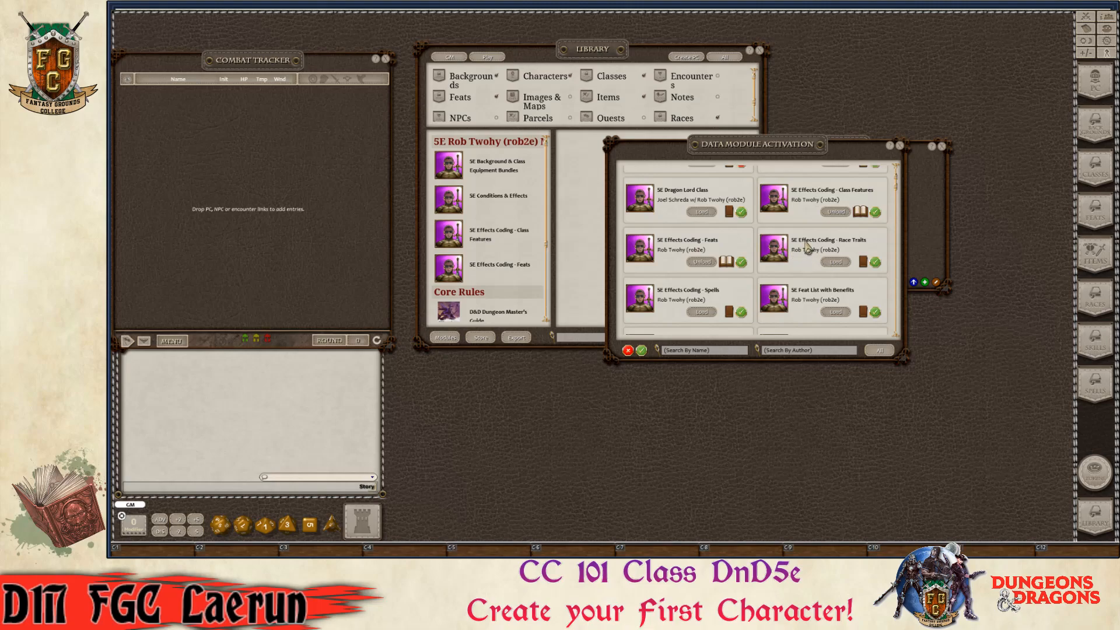
pyautogui.click(835, 262)
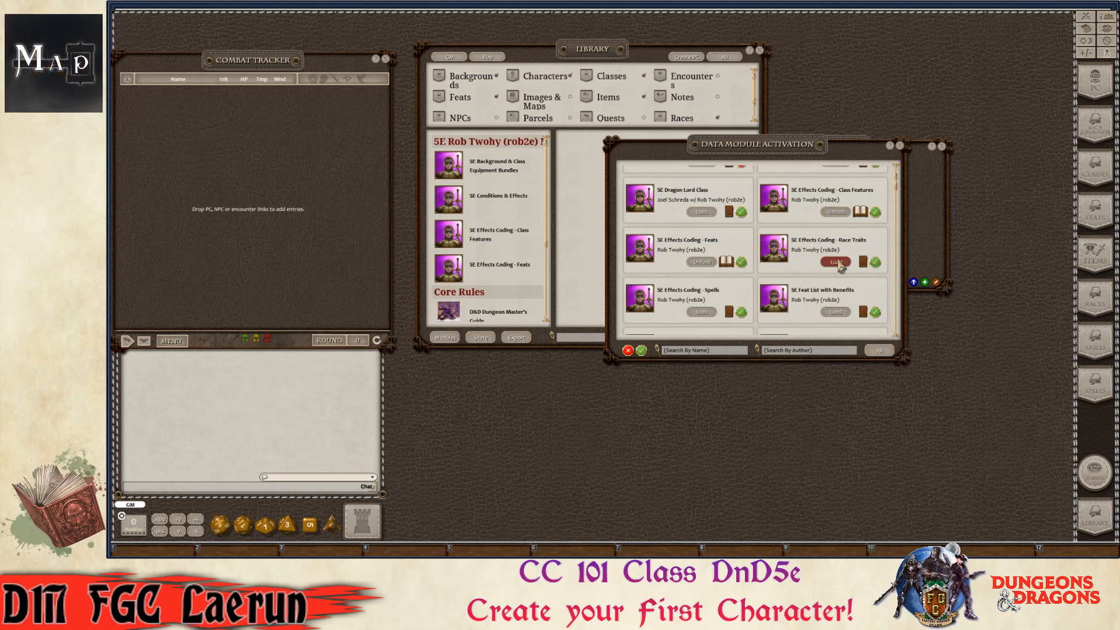
pyautogui.scroll(-1, 753, 263)
pyautogui.press('ctrl')
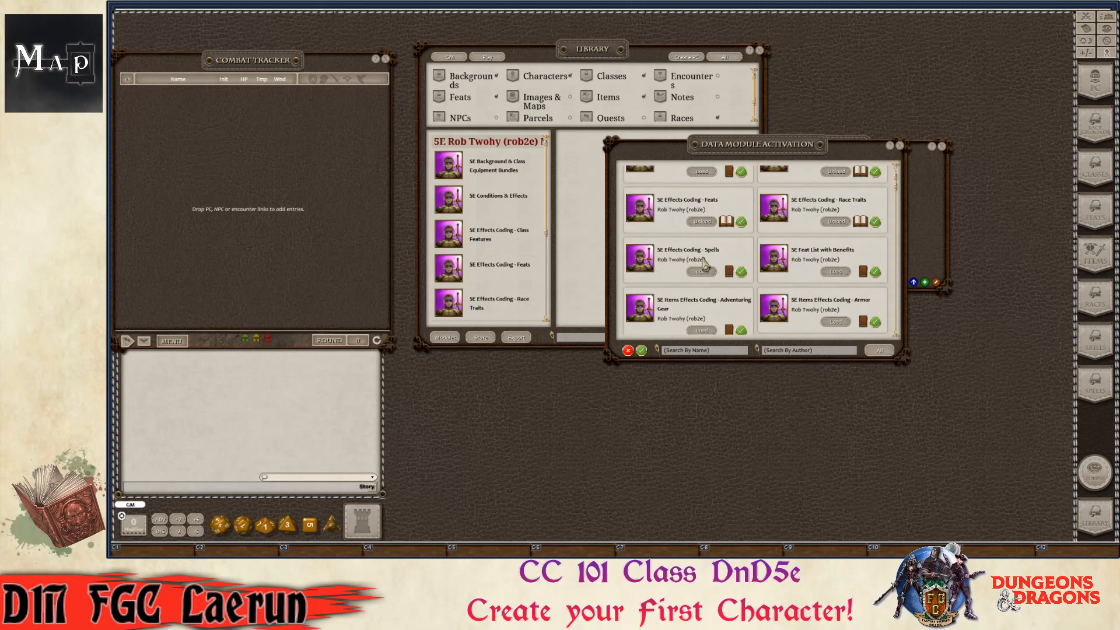
pyautogui.click(707, 272)
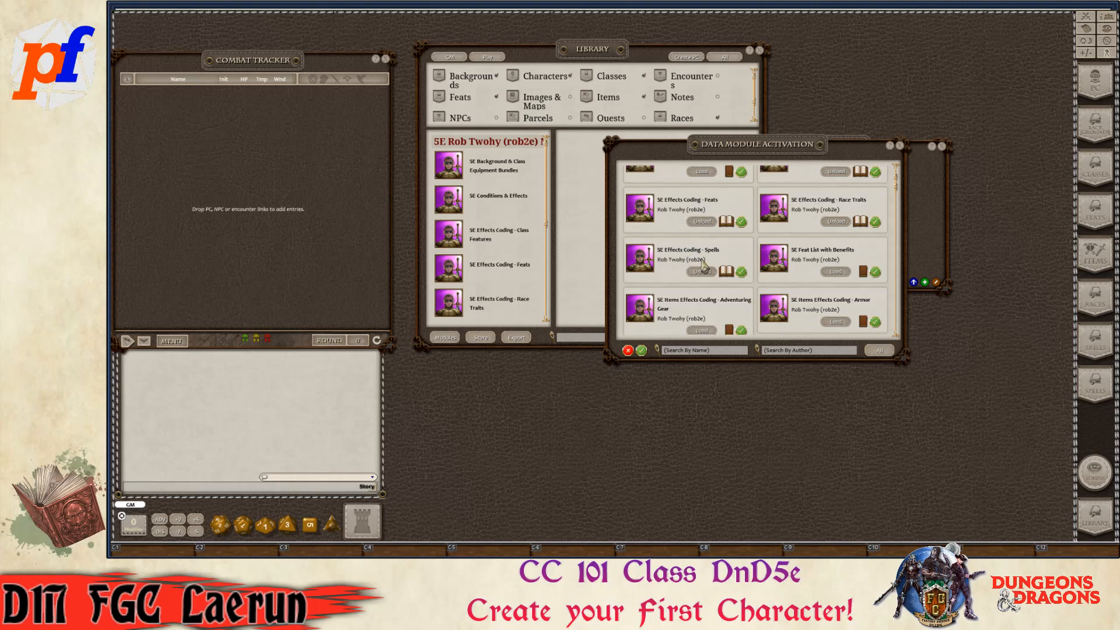
# - Load the 5E Trinkets Table (with Items) module and close the Data Module Activation window
pyautogui.scroll(-2, 834, 275)
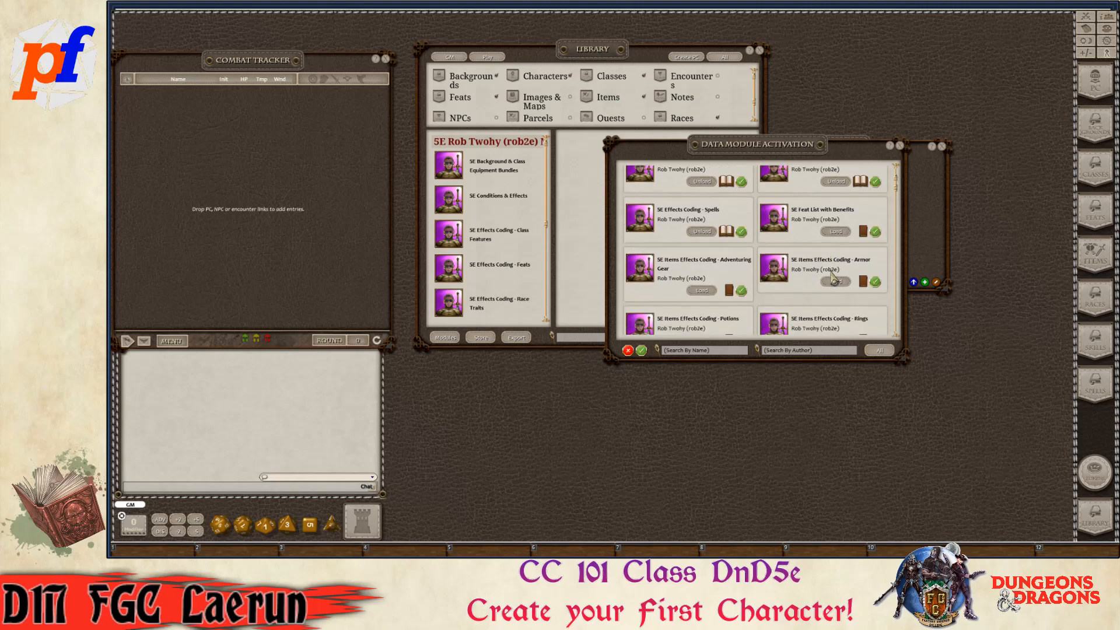
pyautogui.scroll(-3, 739, 287)
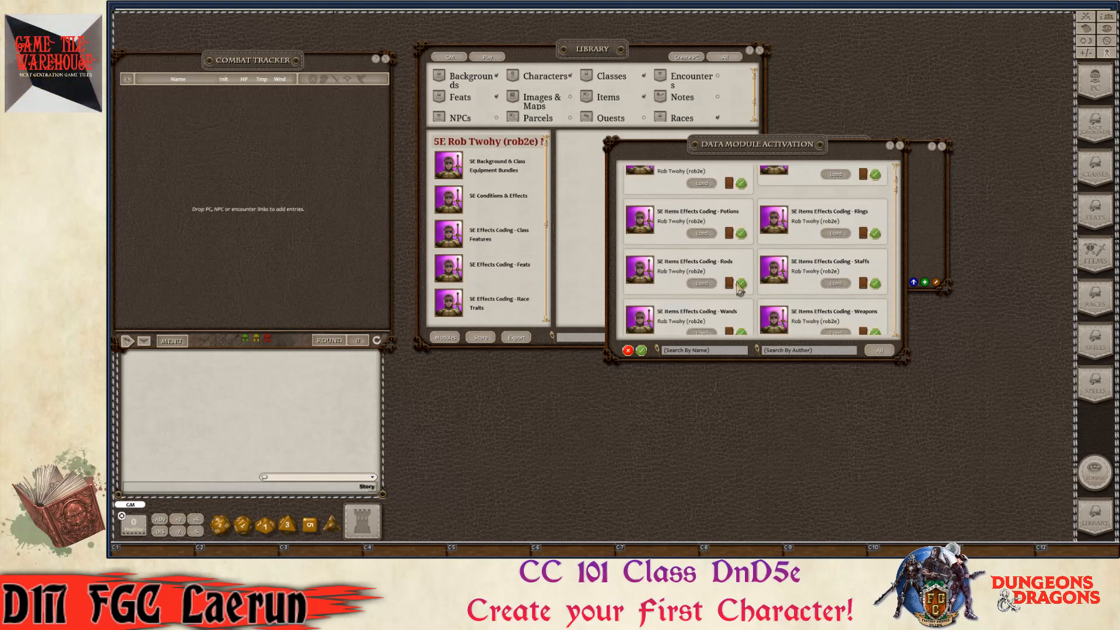
pyautogui.scroll(-4, 739, 287)
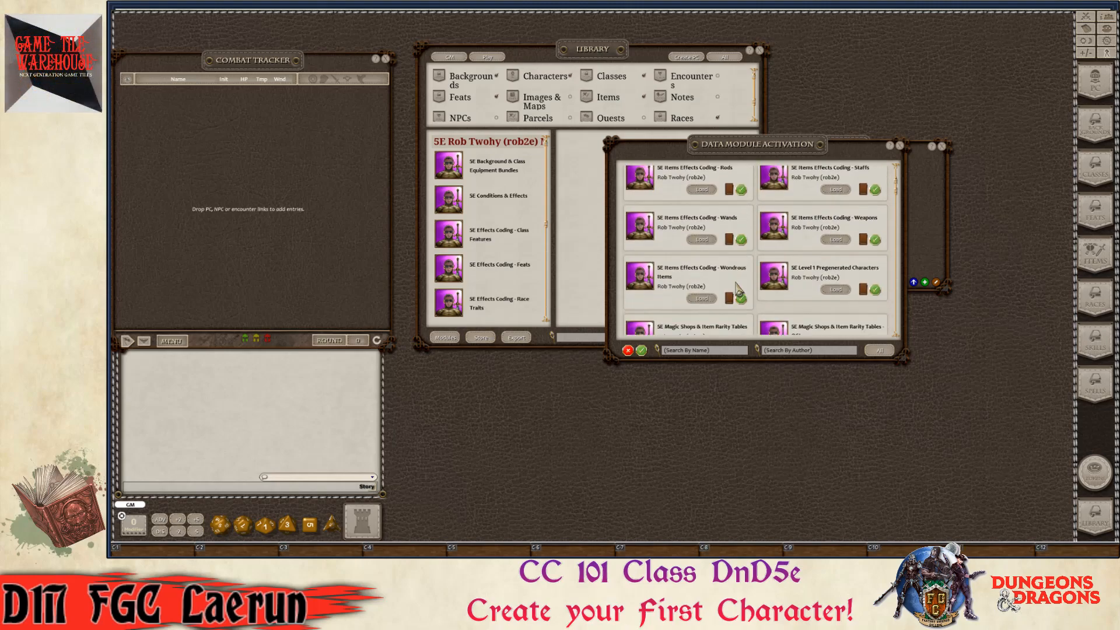
pyautogui.scroll(-1, 740, 290)
pyautogui.scroll(-8, 738, 287)
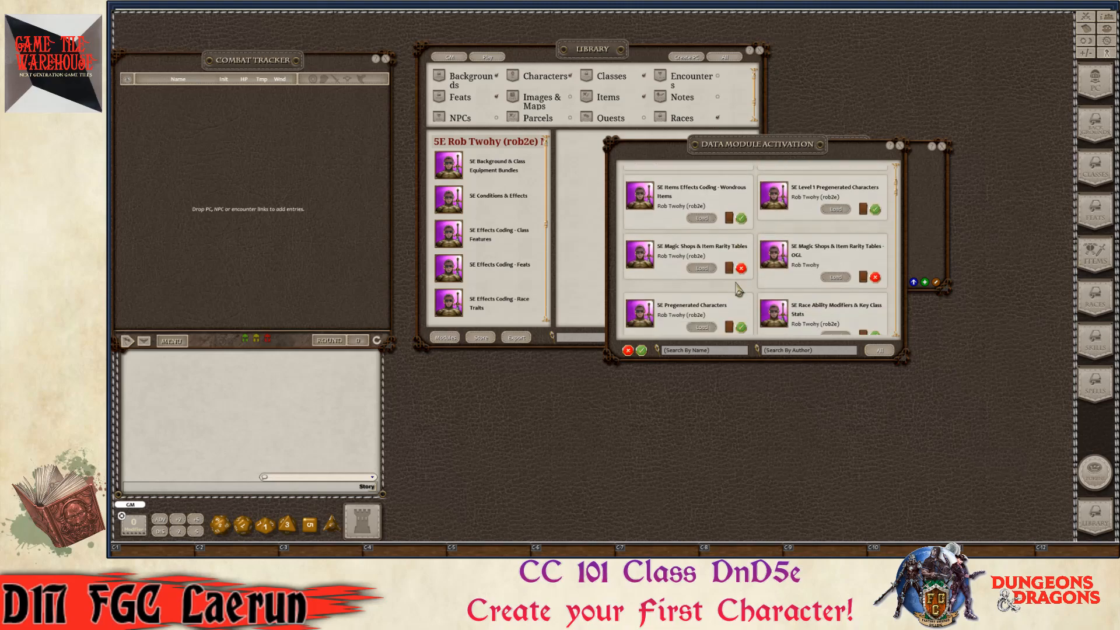
pyautogui.scroll(-8, 737, 290)
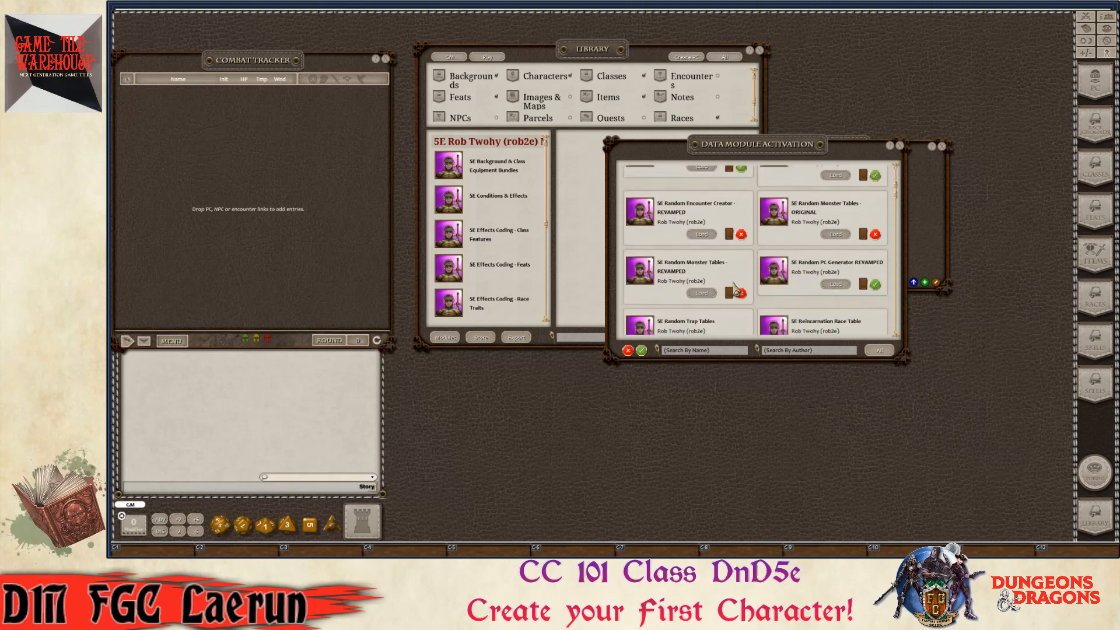
pyautogui.scroll(-5, 732, 289)
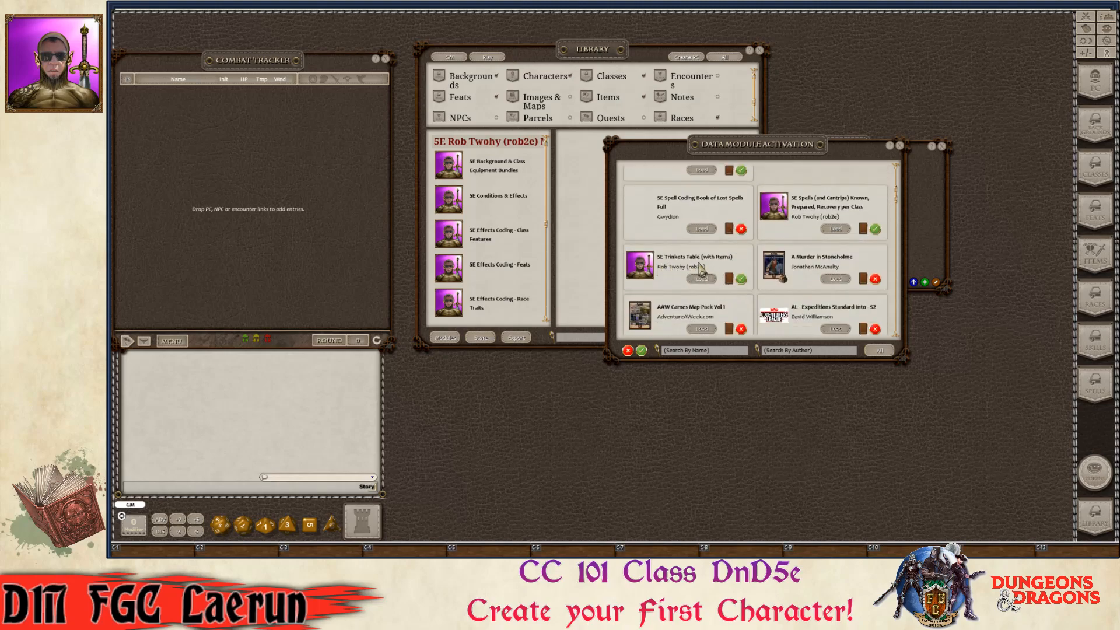
pyautogui.click(702, 279)
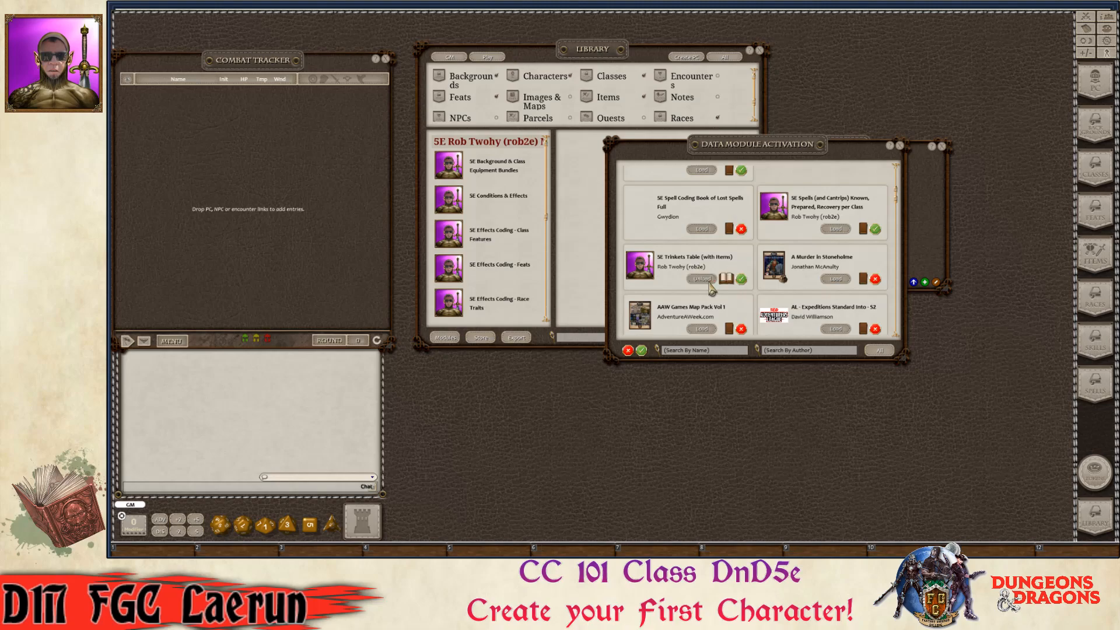
pyautogui.click(900, 146)
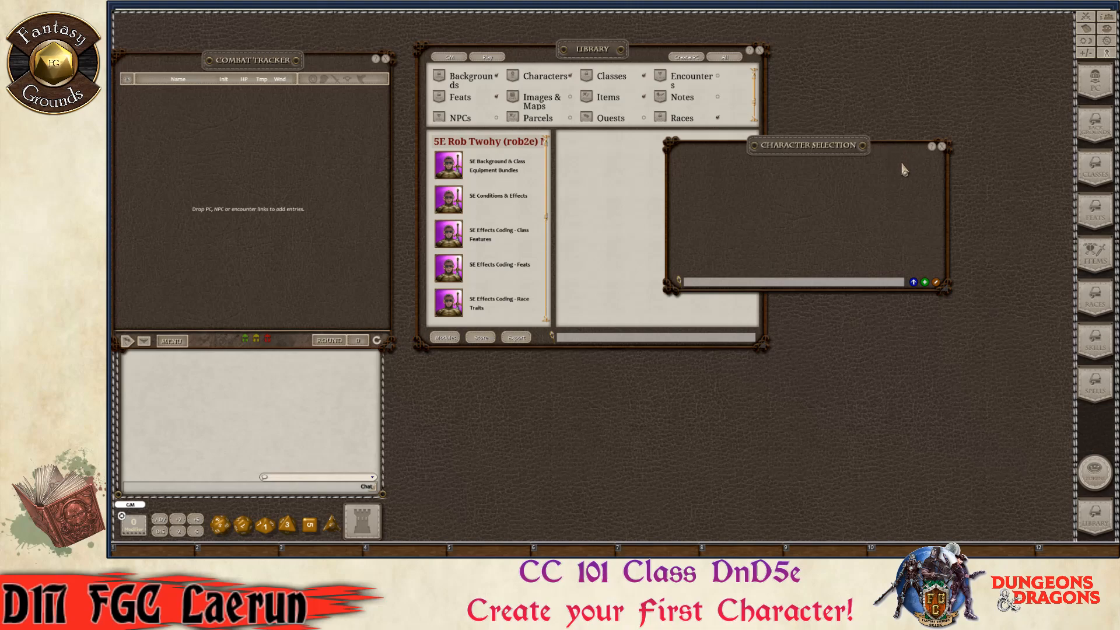
# - Close the Library window and move the Character Selection window clear of the middle of the desktop
pyautogui.press('ctrl')
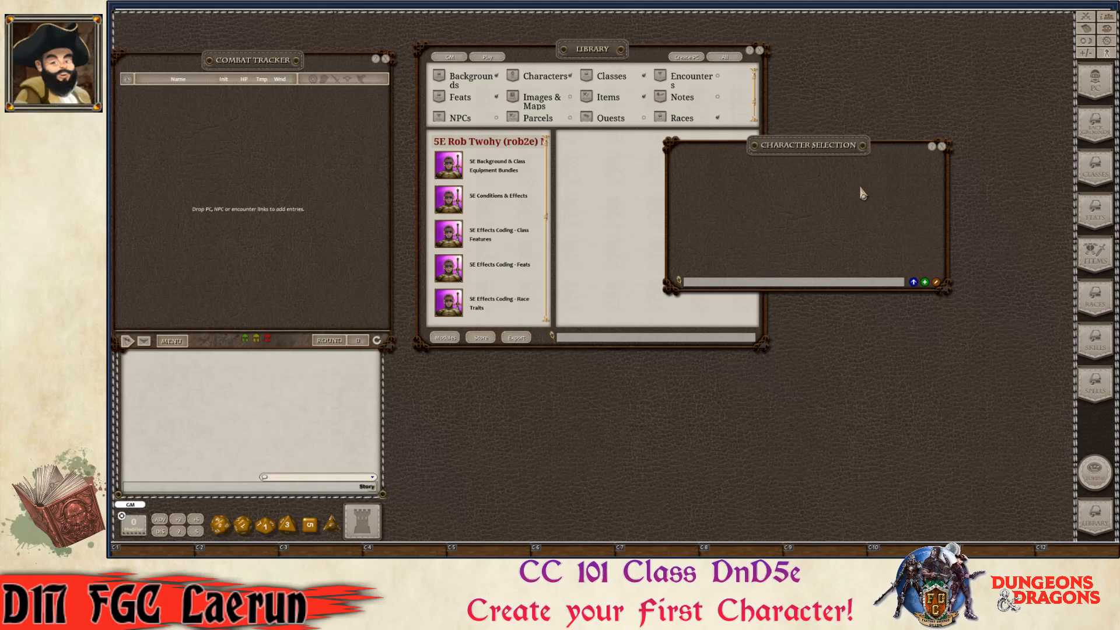
pyautogui.press('ctrl')
pyautogui.scroll(-5, 488, 272)
pyautogui.scroll(5, 490, 268)
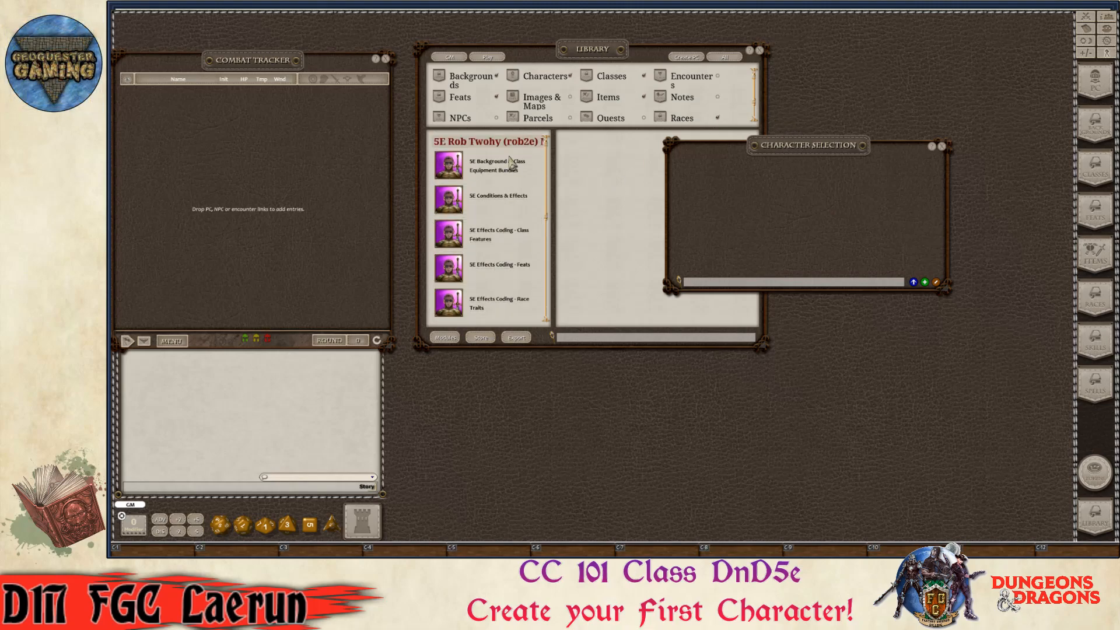
pyautogui.click(760, 51)
pyautogui.moveTo(796, 143); pyautogui.dragTo(756, 119)
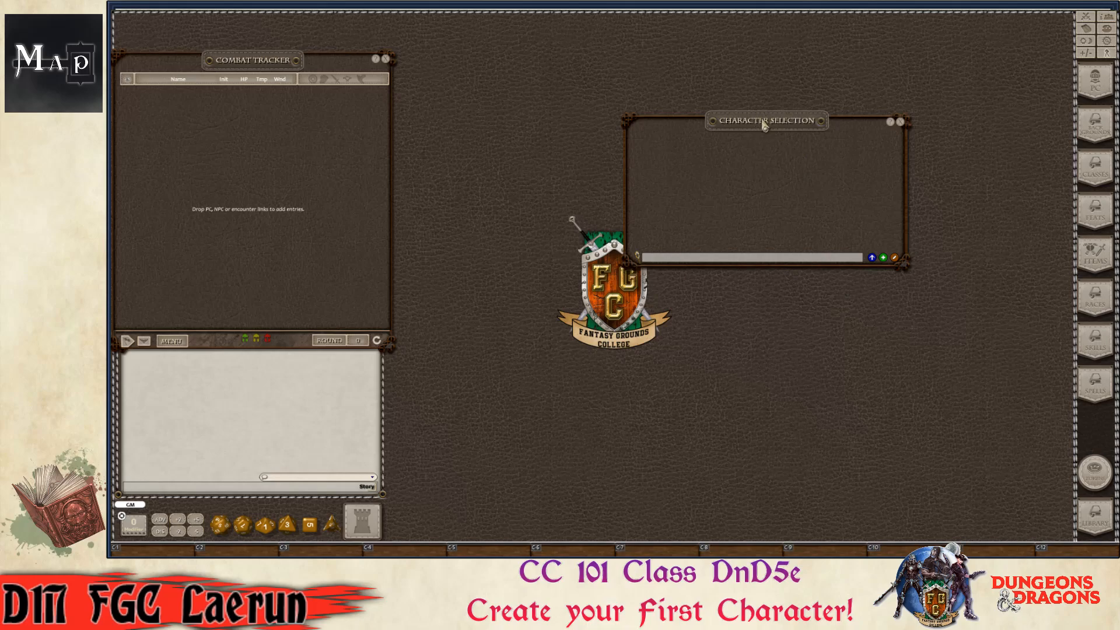
pyautogui.moveTo(761, 128); pyautogui.dragTo(906, 283)
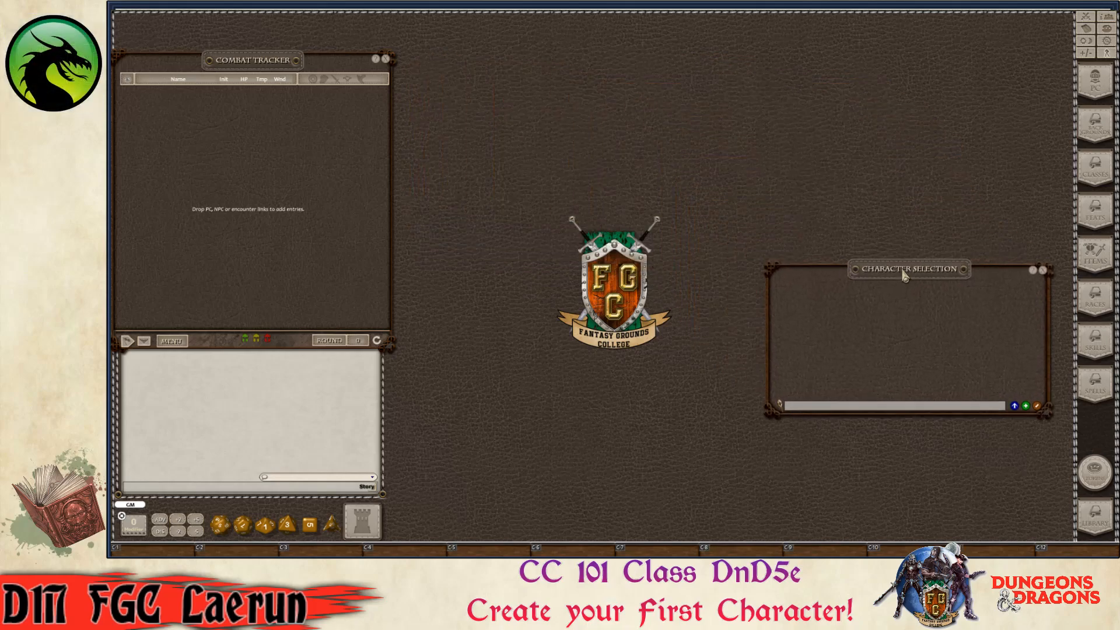
# - Create a new blank character, close the Character Selection window, and move the character sheet higher on the desktop
pyautogui.click(1025, 407)
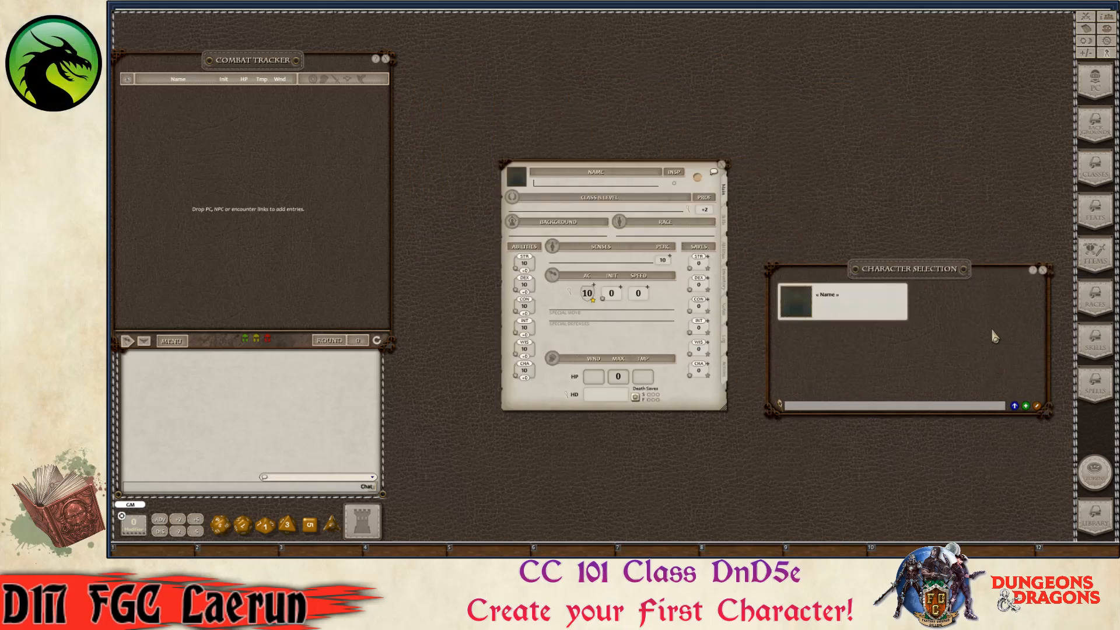
pyautogui.click(1043, 271)
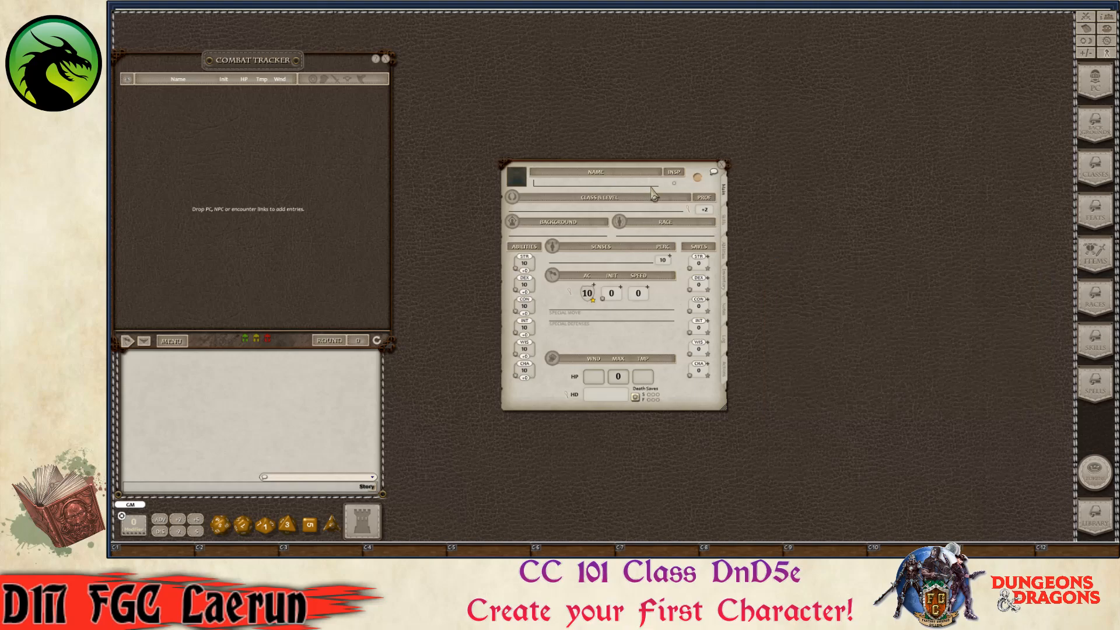
pyautogui.moveTo(630, 181); pyautogui.dragTo(699, 99)
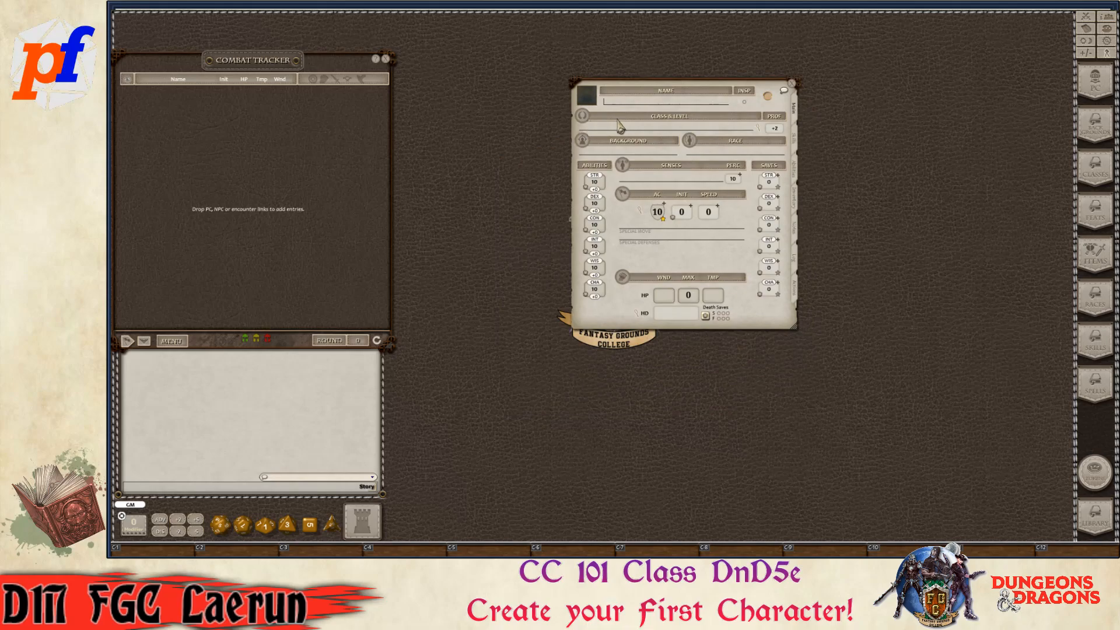
# - Post the ability score array 15,14,13,12,10,8 in the chat for reference
pyautogui.press('ctrl')
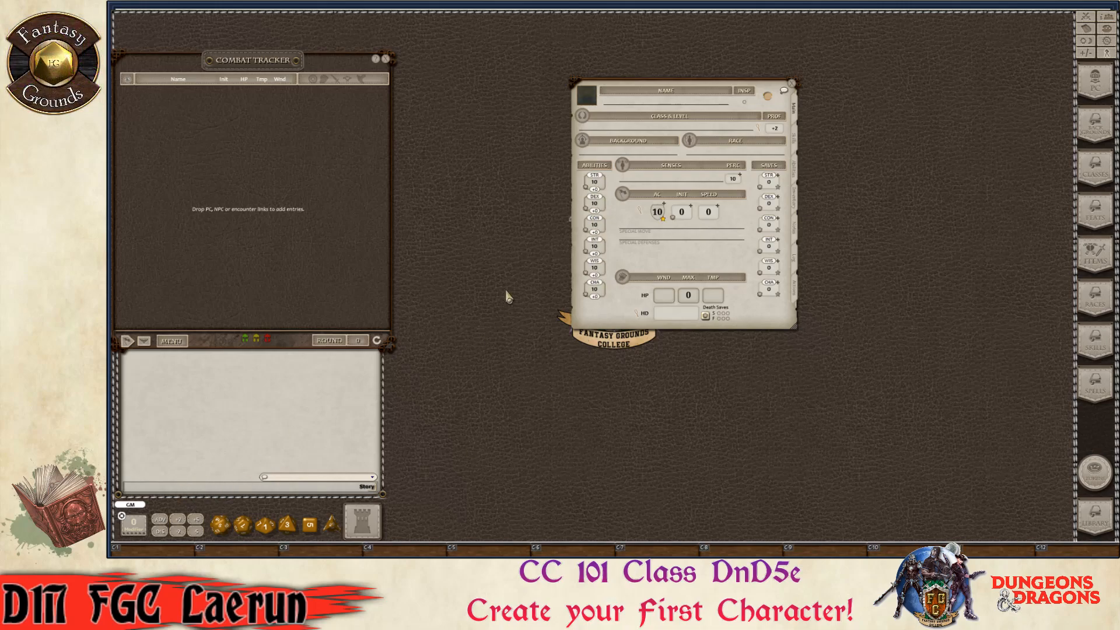
pyautogui.press('ctrl')
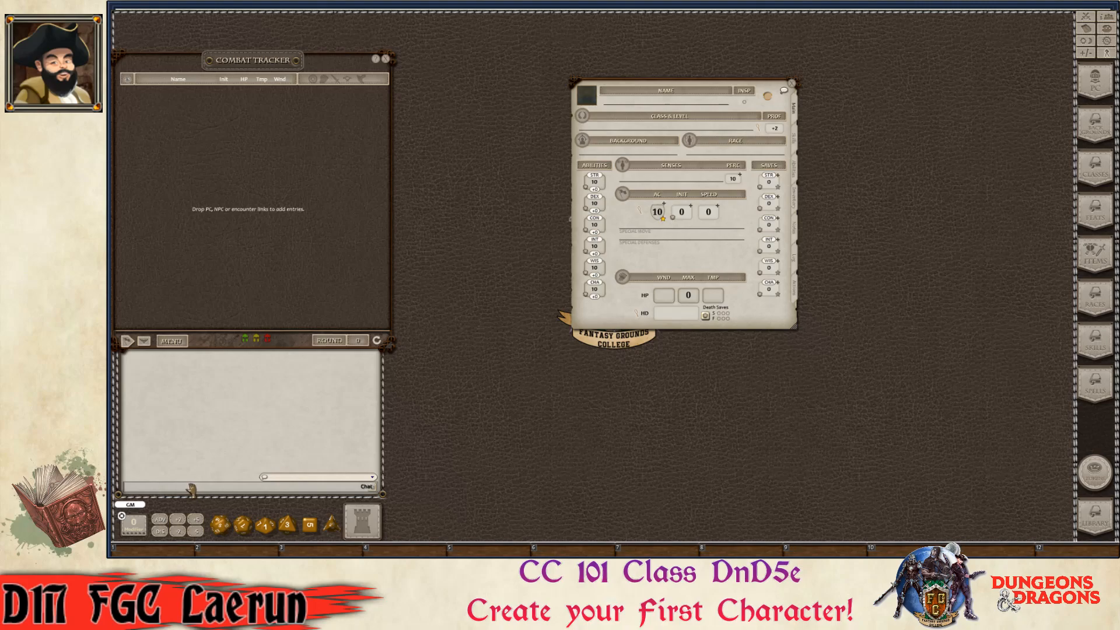
pyautogui.press('ctrl')
pyautogui.write('10,8')
pyautogui.press('Return')
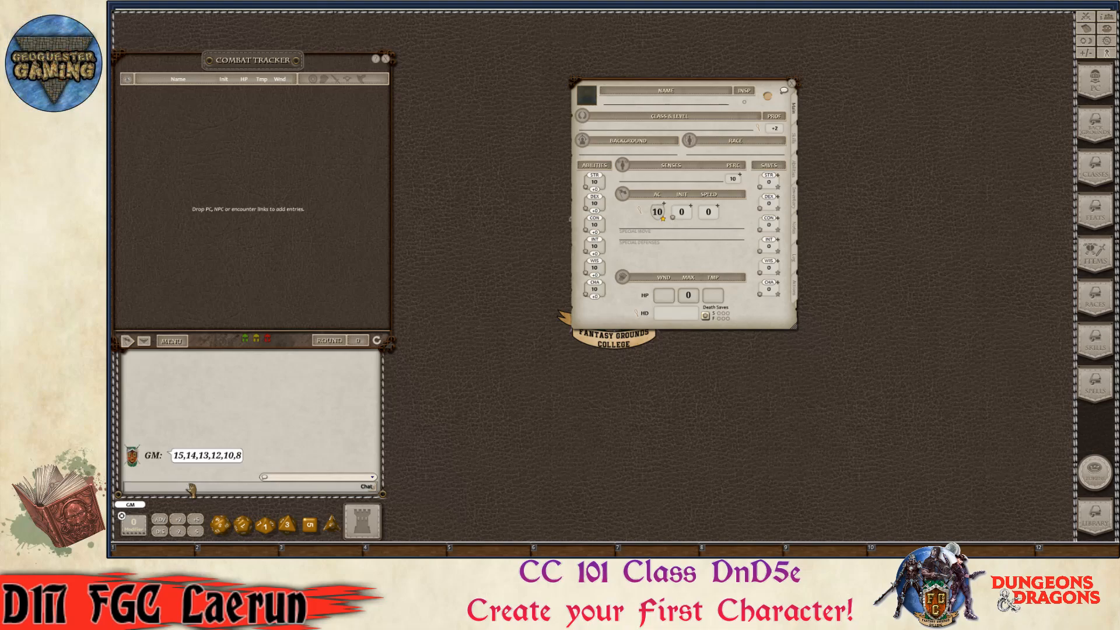
# - Set the character's ability scores to STR 12, DEX 13, CON 14, WIS 15 and CHA 8, leaving INT at 10
pyautogui.press('ctrl')
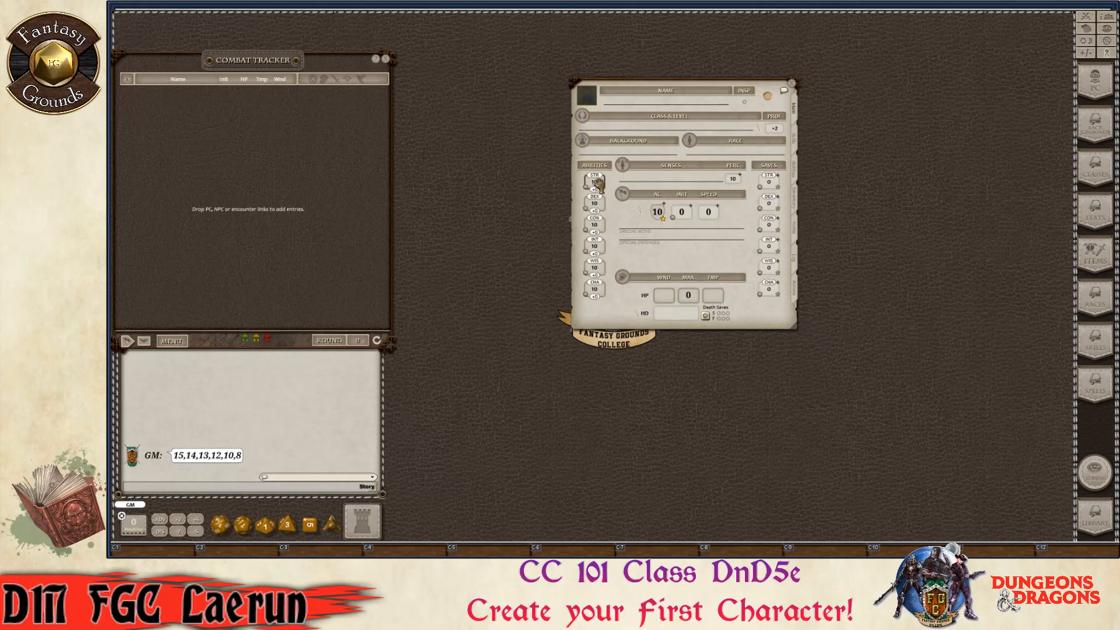
pyautogui.moveTo(604, 185); pyautogui.dragTo(619, 190)
pyautogui.write('2')
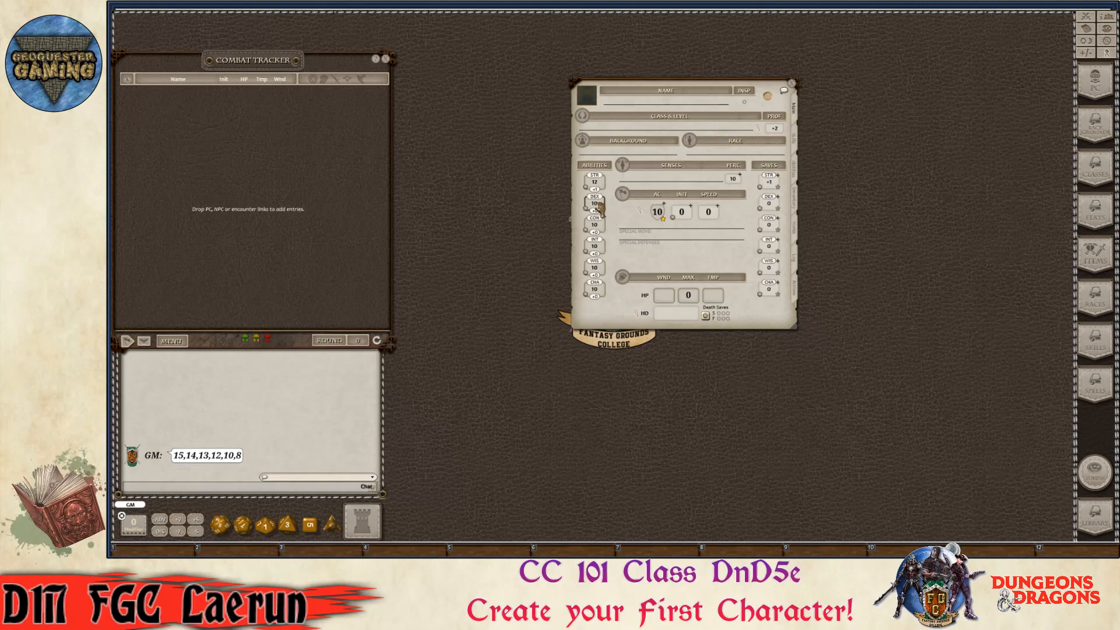
pyautogui.write('3')
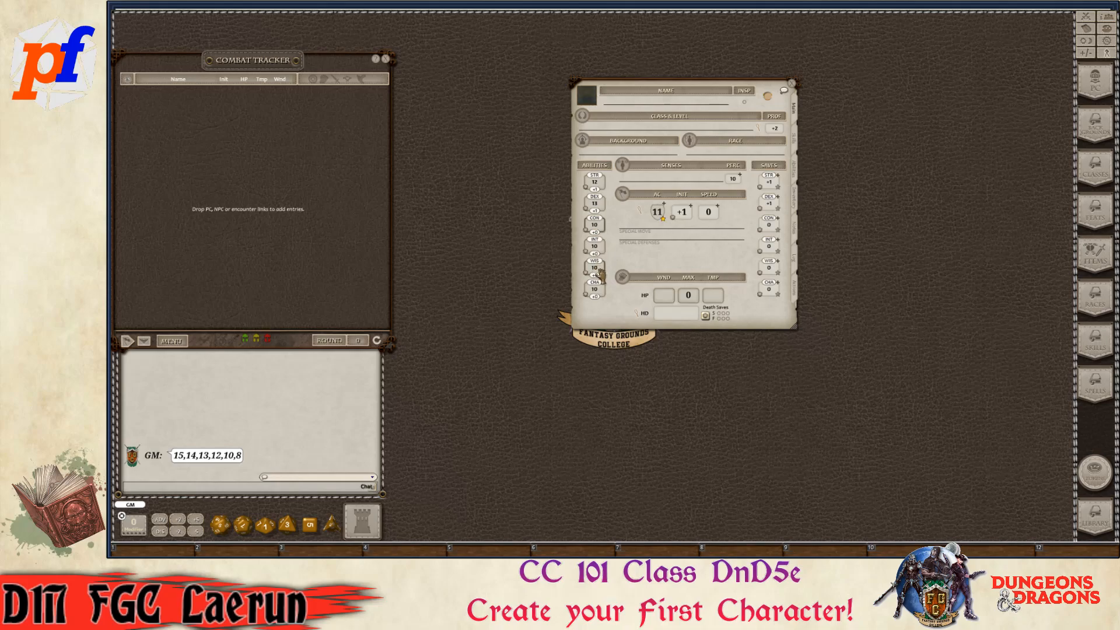
pyautogui.write('1')
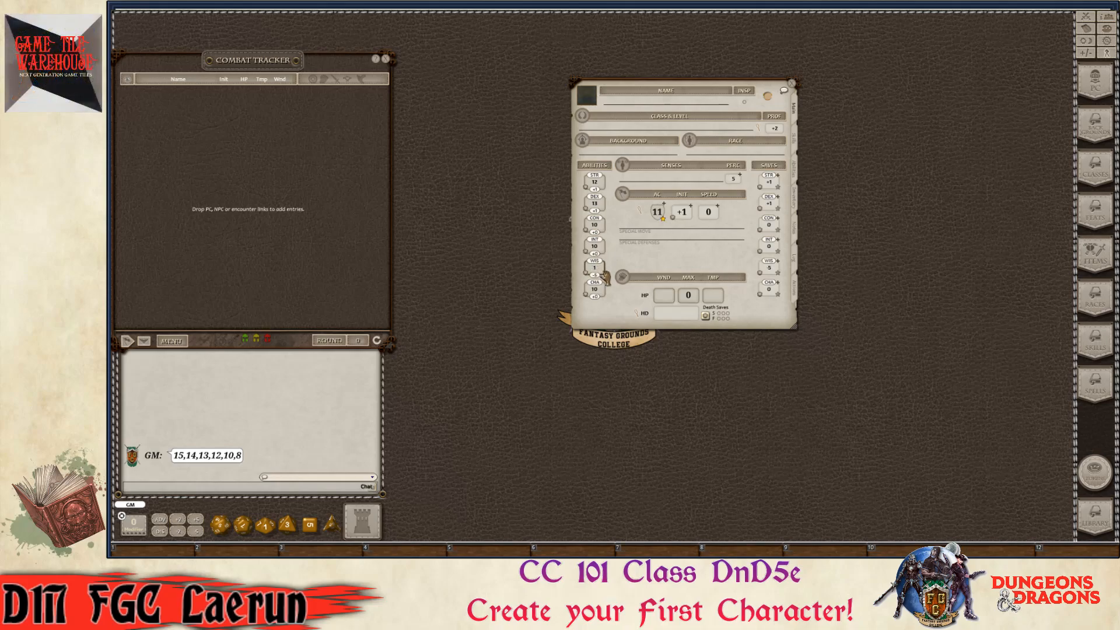
pyautogui.press('ctrl')
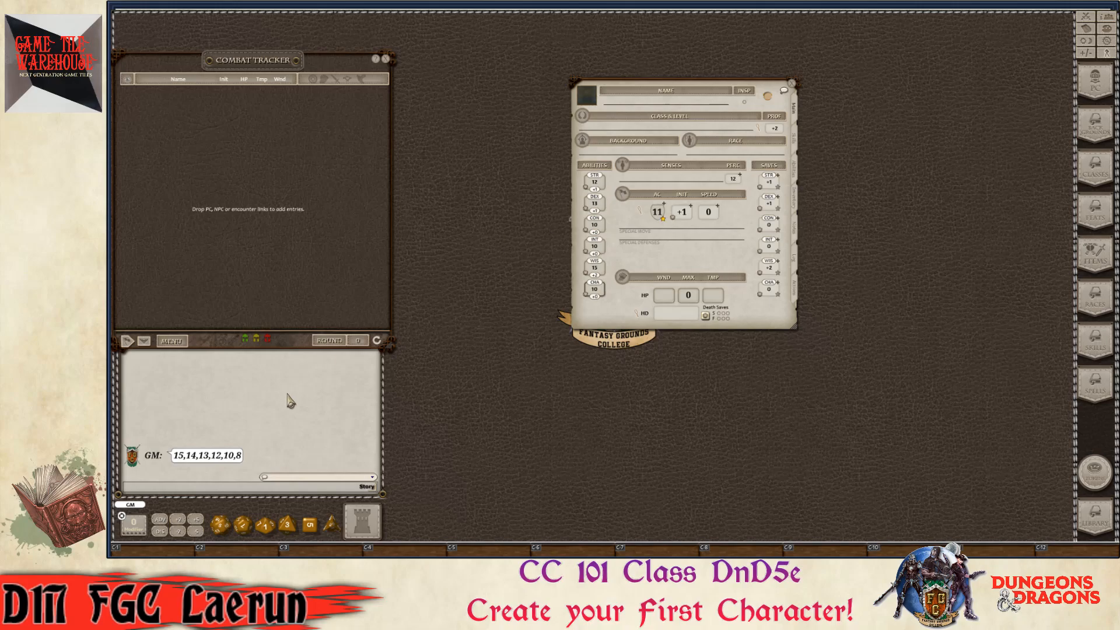
pyautogui.press('ctrl')
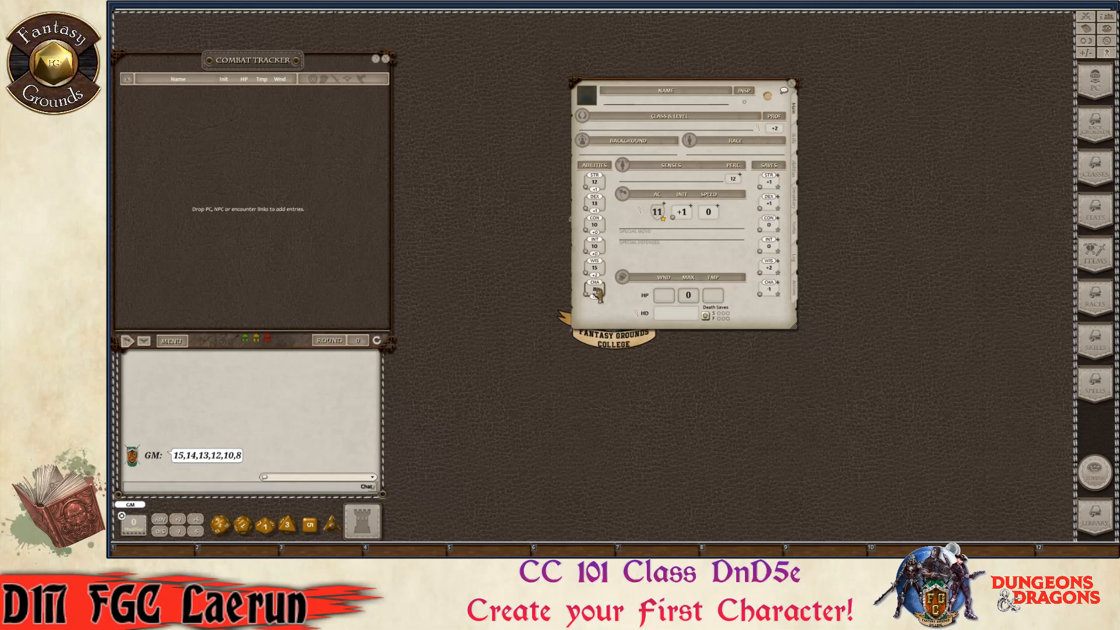
pyautogui.press('ctrl')
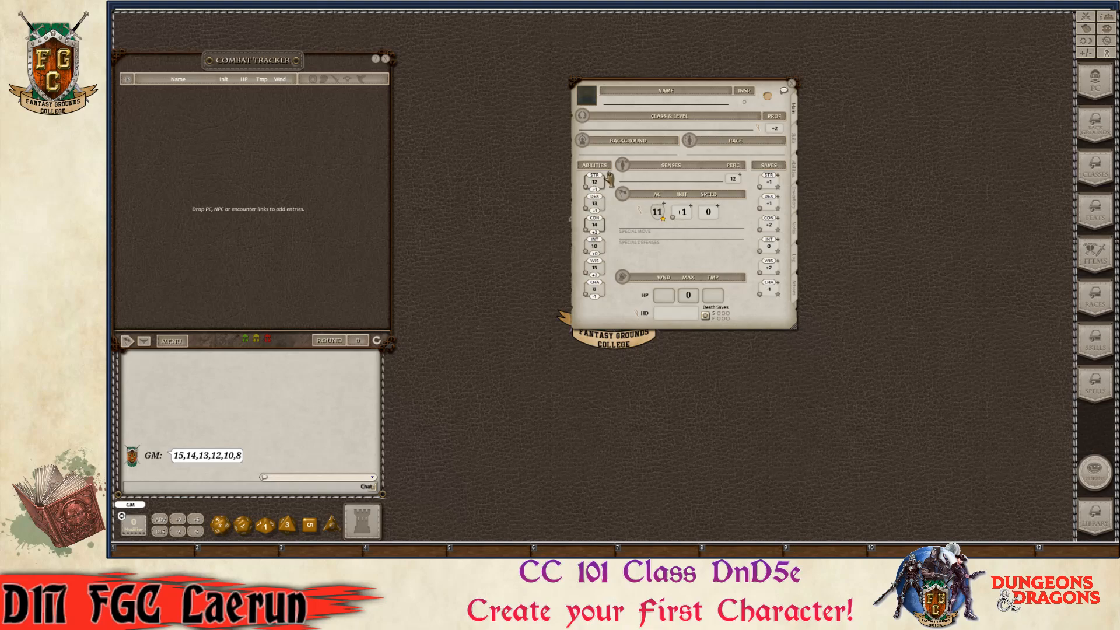
# - Open the Backgrounds list beside the repositioned character sheet and enlarge it to browse nearly all entries at once
pyautogui.moveTo(665, 83); pyautogui.dragTo(689, 63)
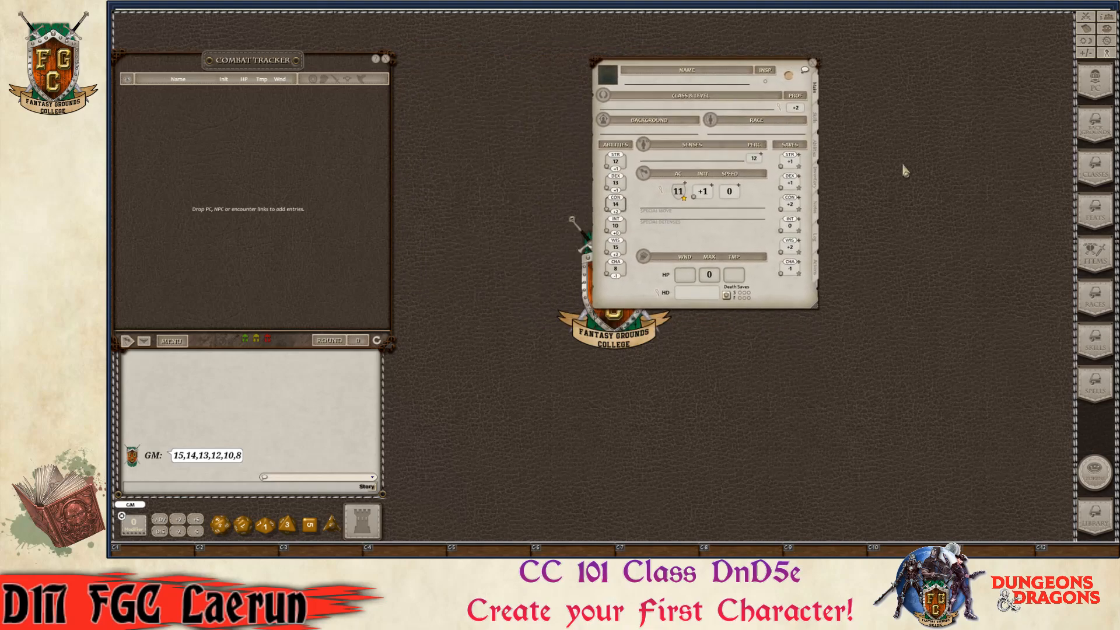
pyautogui.click(1095, 133)
pyautogui.moveTo(601, 190); pyautogui.dragTo(912, 63)
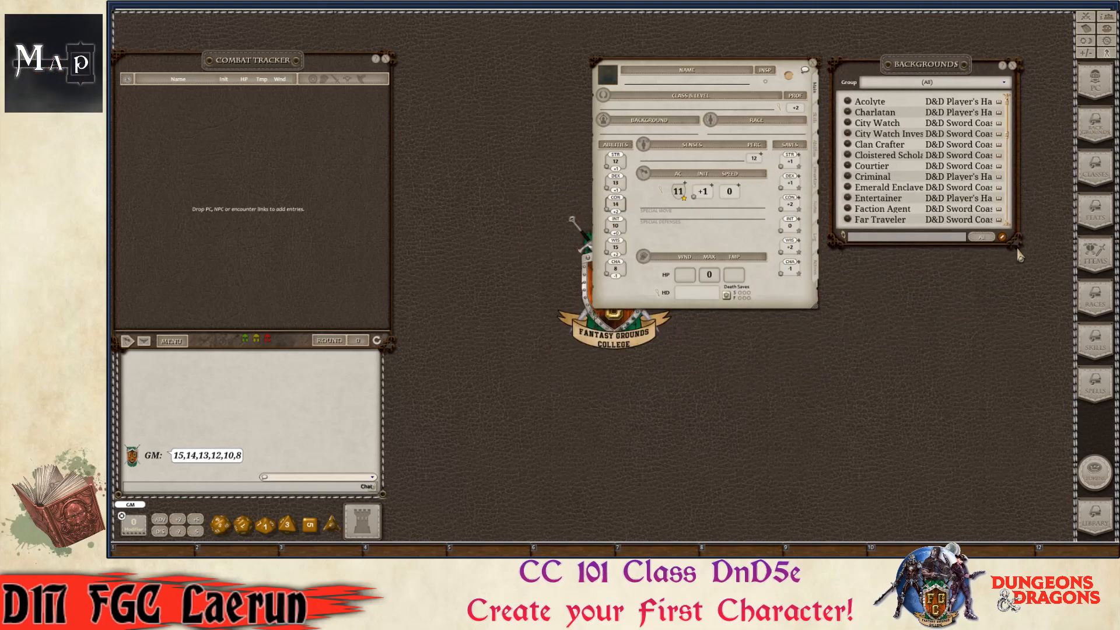
pyautogui.moveTo(1016, 249); pyautogui.dragTo(1020, 254)
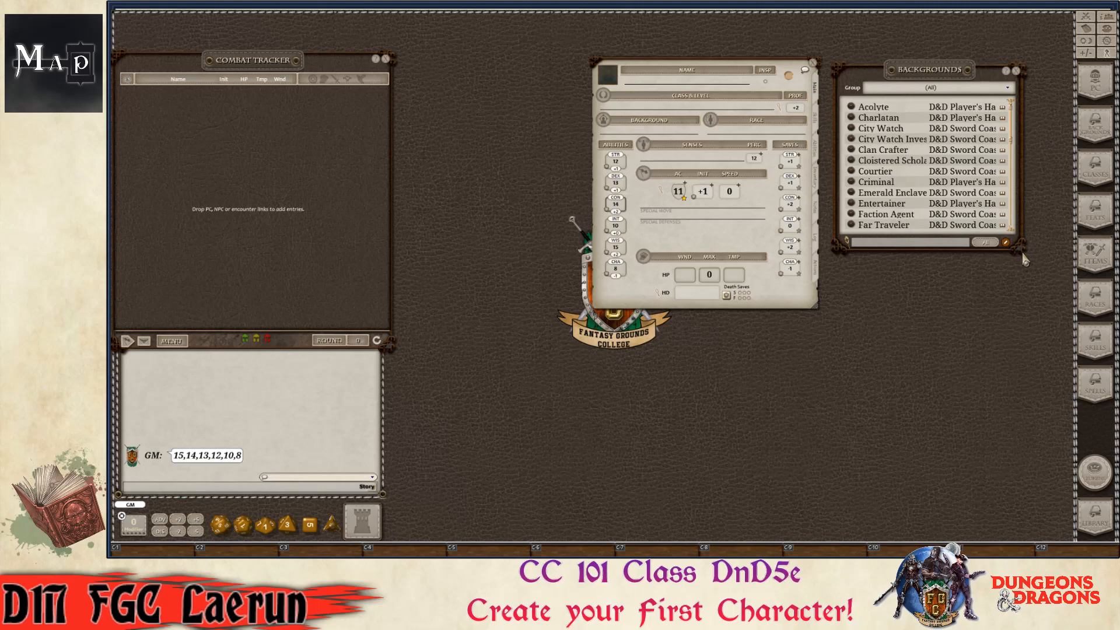
pyautogui.moveTo(1022, 254); pyautogui.dragTo(1074, 496)
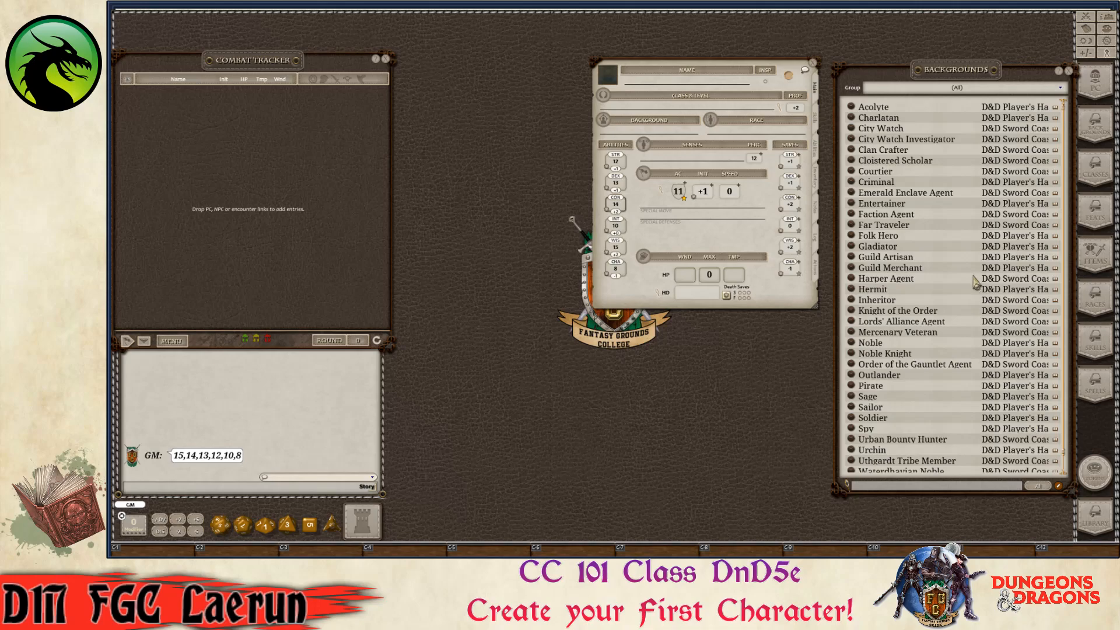
pyautogui.scroll(-1, 978, 282)
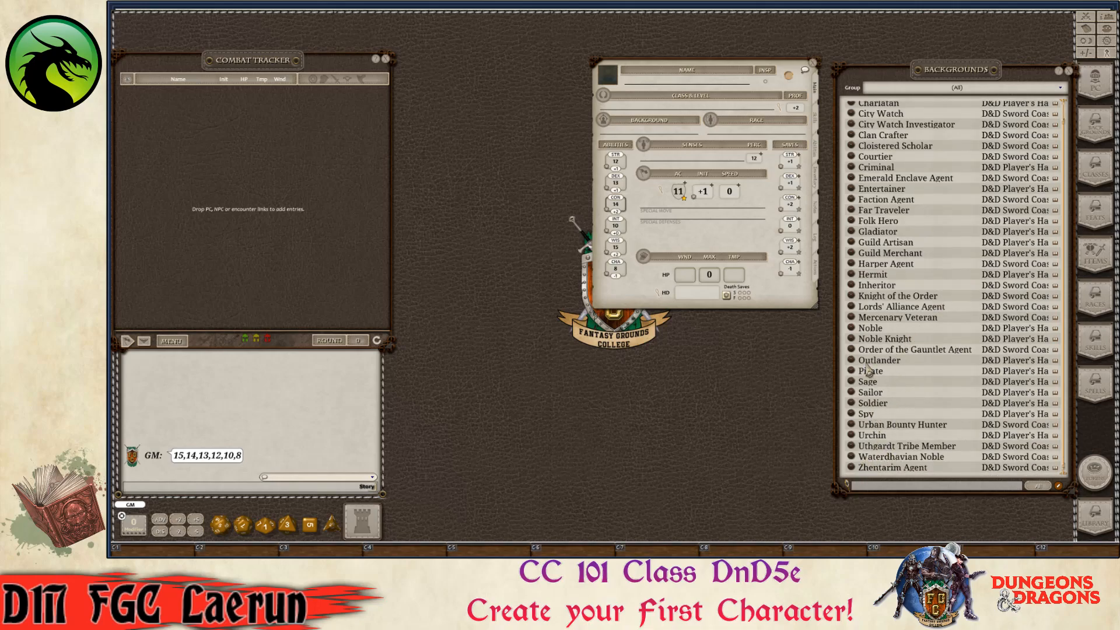
pyautogui.scroll(1, 869, 371)
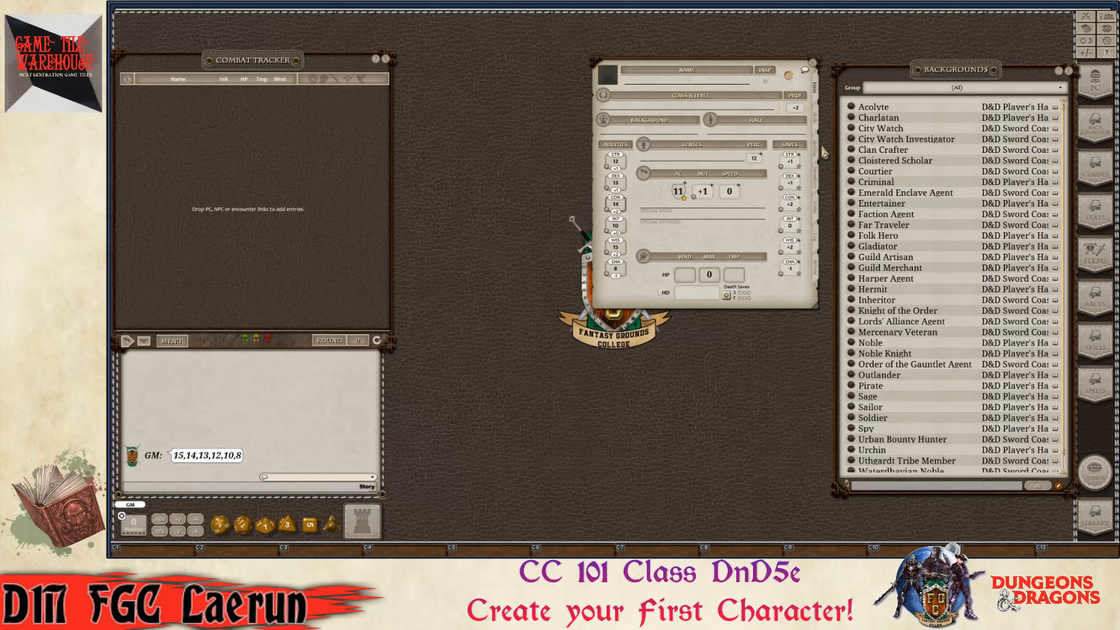
# - Read the Acolyte background's description, assign Acolyte to the character, and open the sheet's skills list to check its effect
pyautogui.click(851, 107)
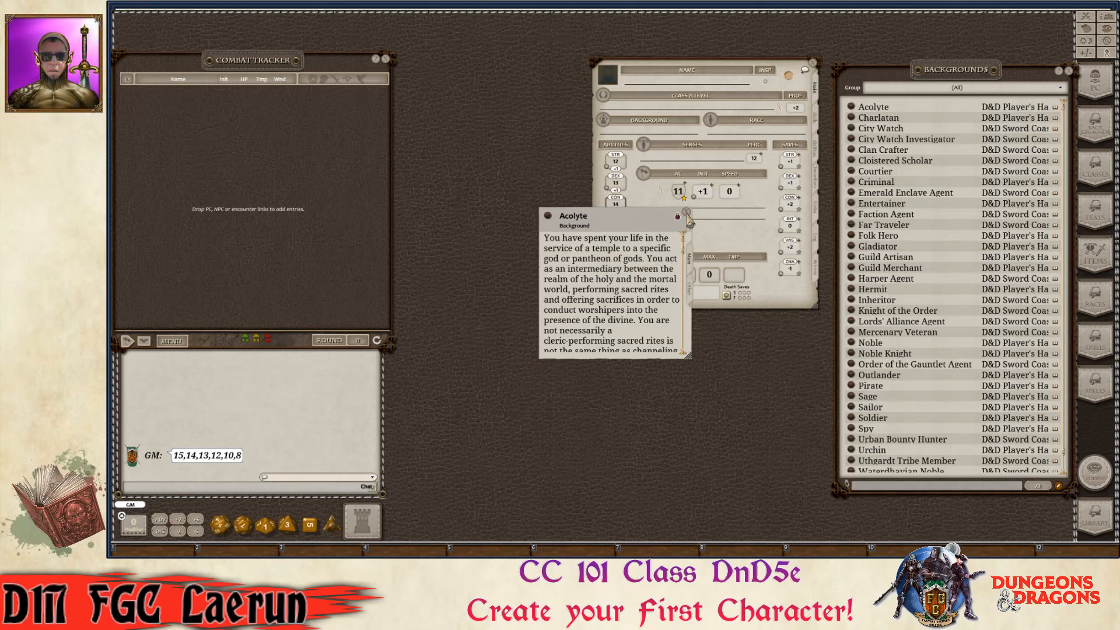
pyautogui.click(686, 212)
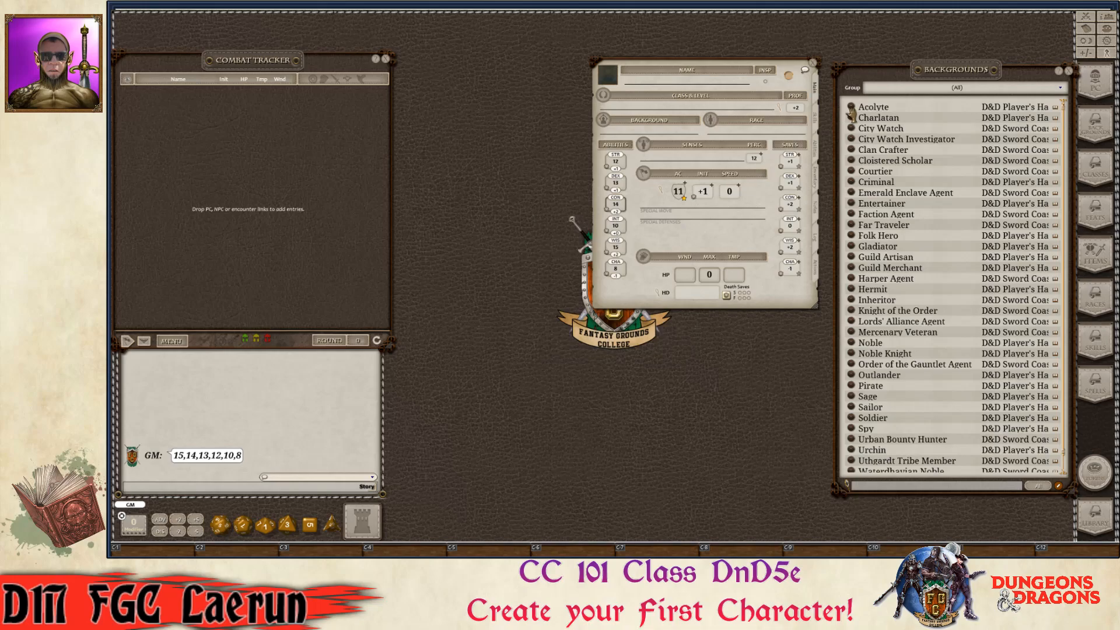
pyautogui.moveTo(851, 109); pyautogui.dragTo(630, 137)
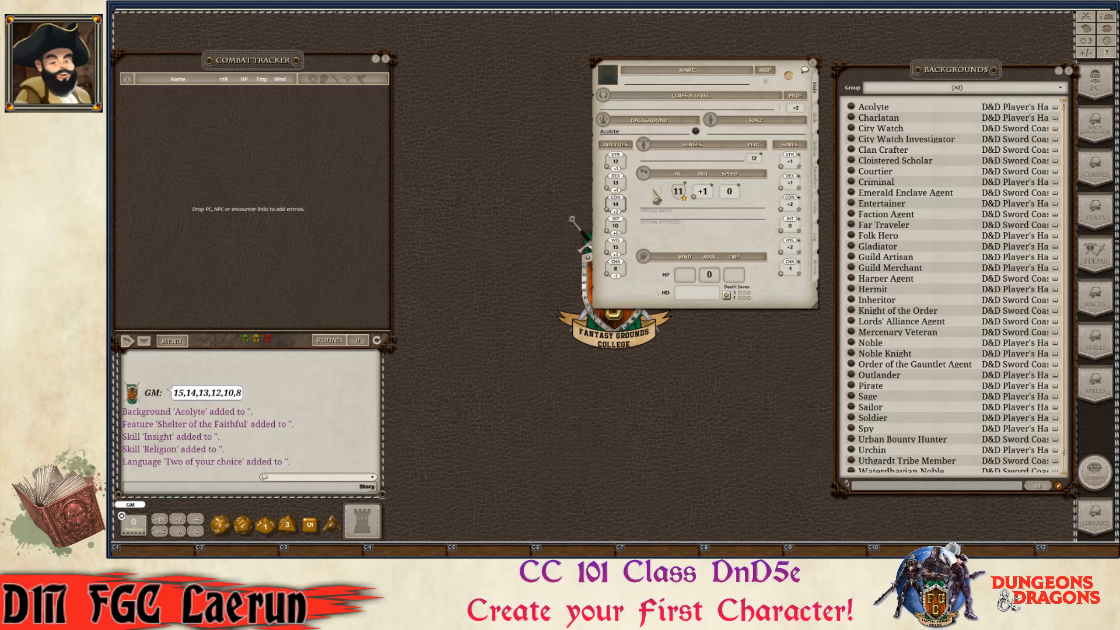
pyautogui.click(817, 120)
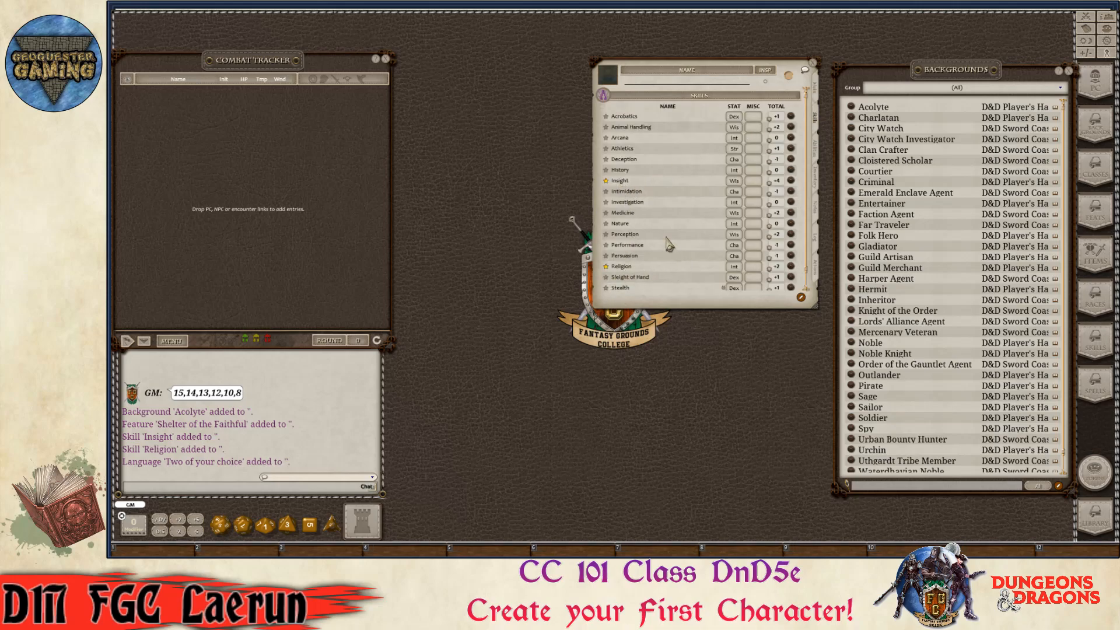
# - Return the character sheet to its main page, close the Backgrounds list, and store the Acolyte link in hotkey slot 5
pyautogui.click(819, 90)
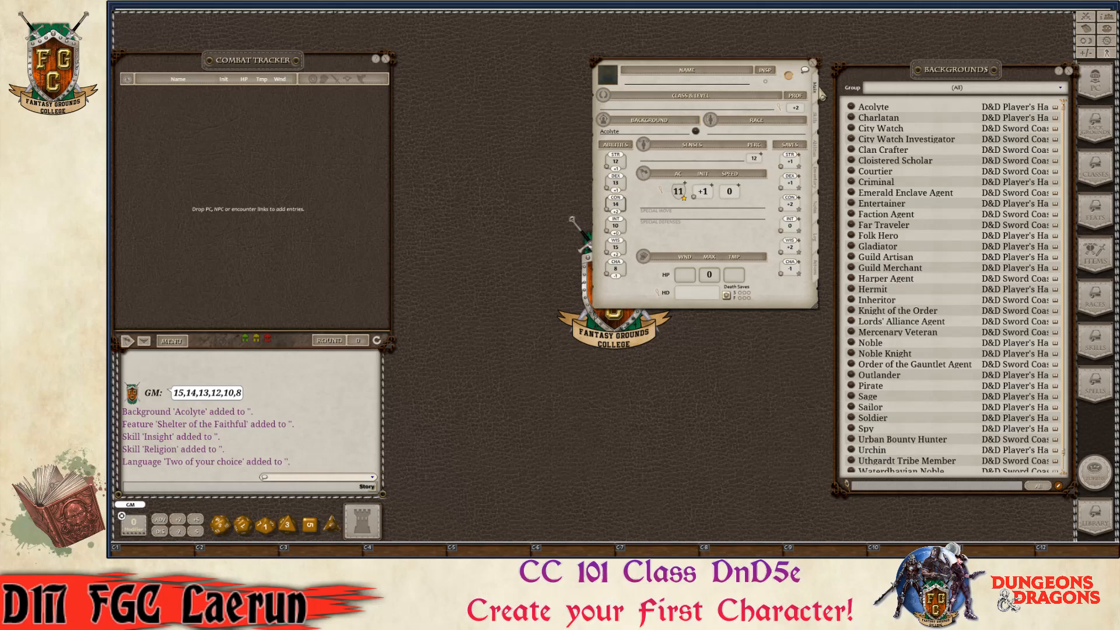
pyautogui.click(1069, 71)
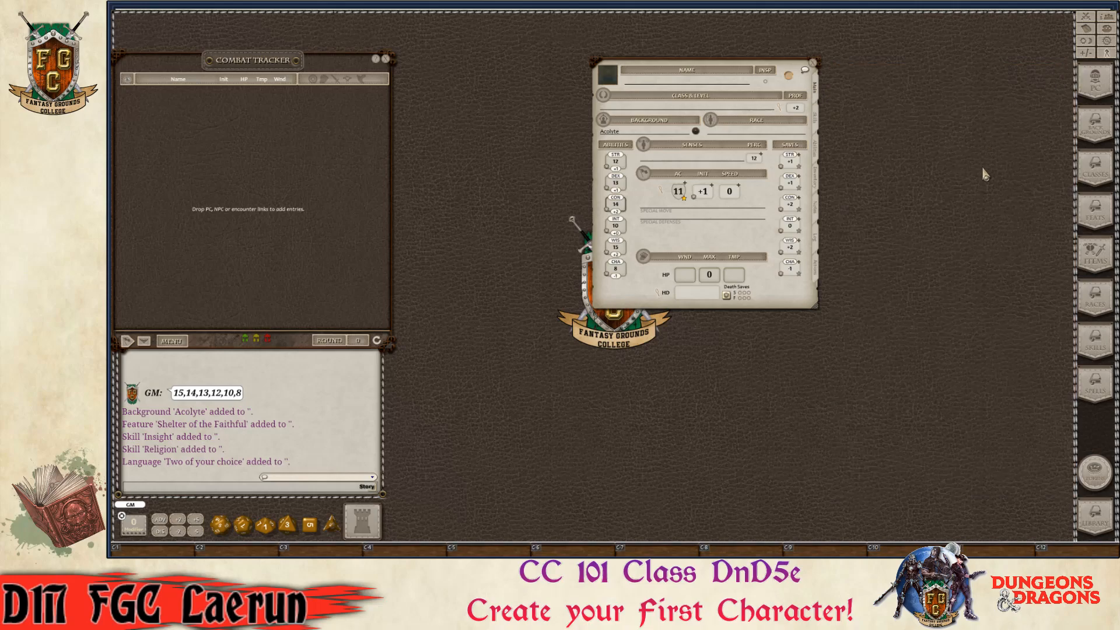
pyautogui.moveTo(731, 69); pyautogui.dragTo(563, 53)
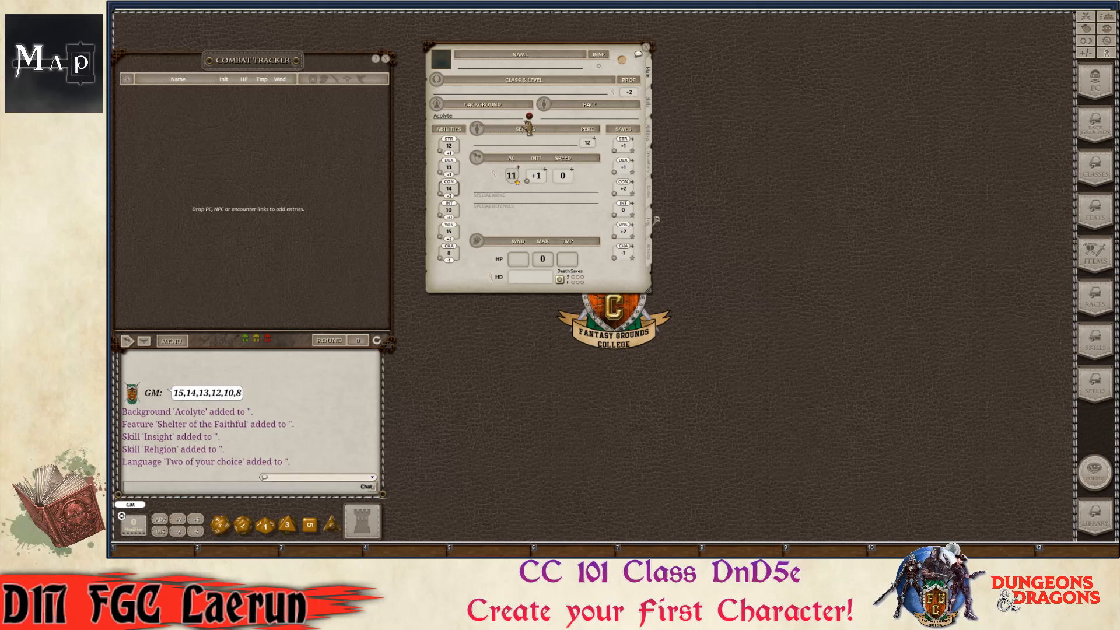
pyautogui.moveTo(488, 554); pyautogui.dragTo(489, 552)
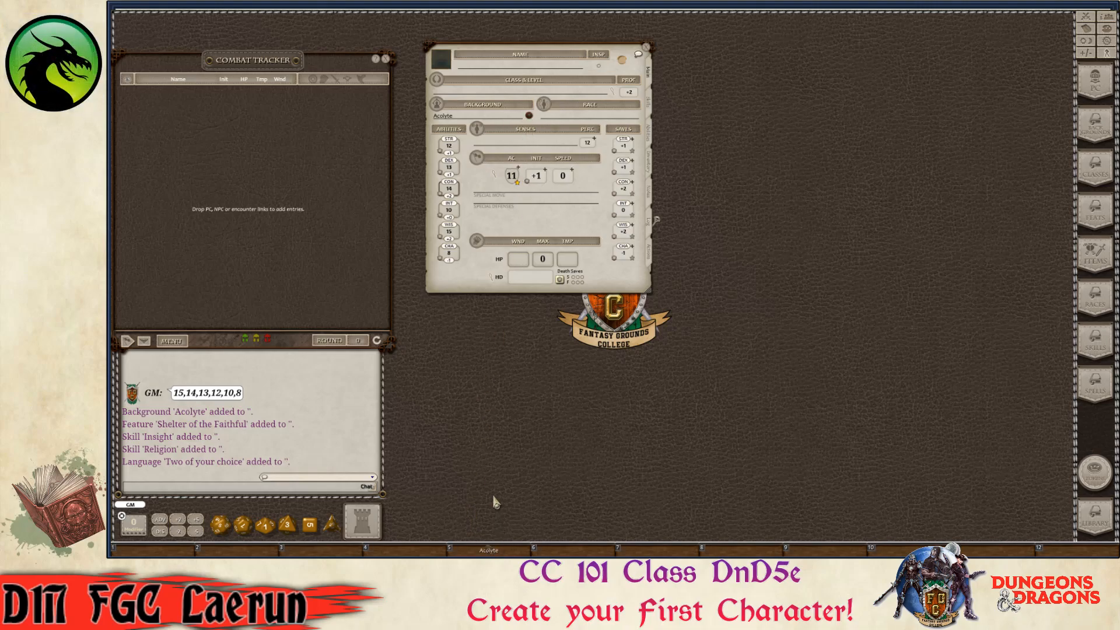
# - Open the Acolyte background from its hotkey slot, enlarge the entry to read its proficiencies, features and suggested characteristics, and close it
pyautogui.press('ctrl')
pyautogui.click(497, 552)
pyautogui.press('ctrl')
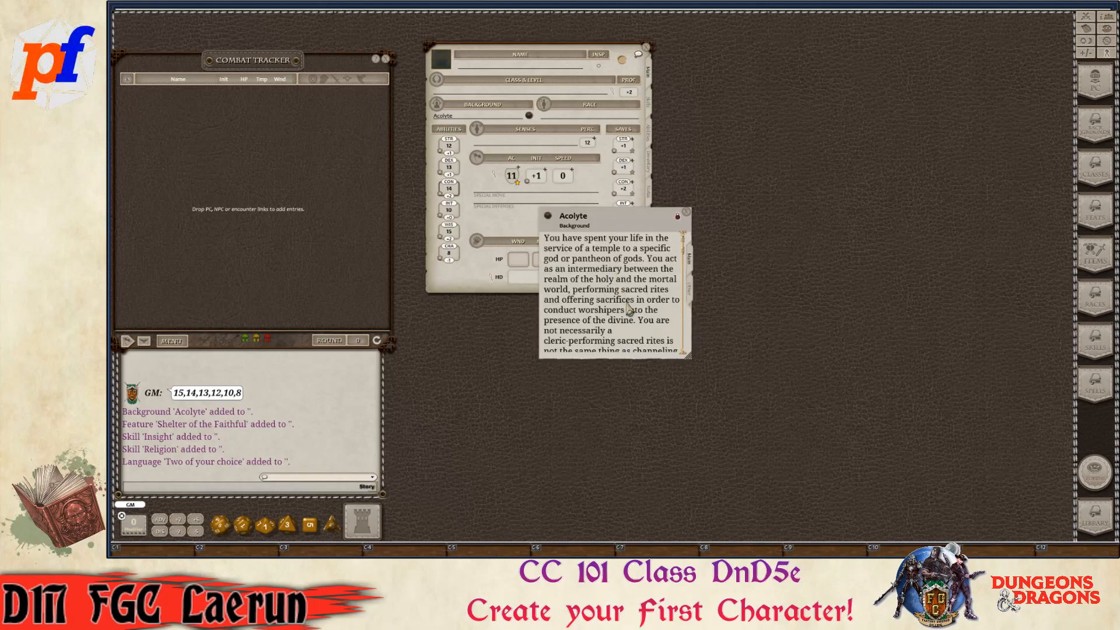
pyautogui.moveTo(690, 357); pyautogui.dragTo(732, 516)
pyautogui.moveTo(668, 221); pyautogui.dragTo(799, 50)
pyautogui.press('ctrl')
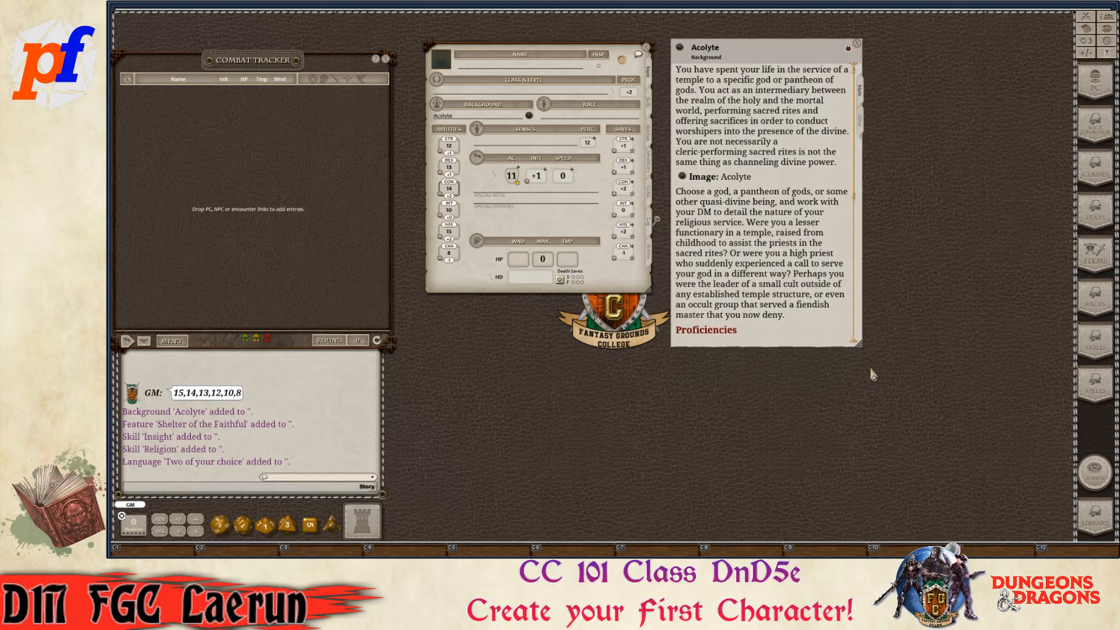
pyautogui.moveTo(862, 356); pyautogui.dragTo(887, 505)
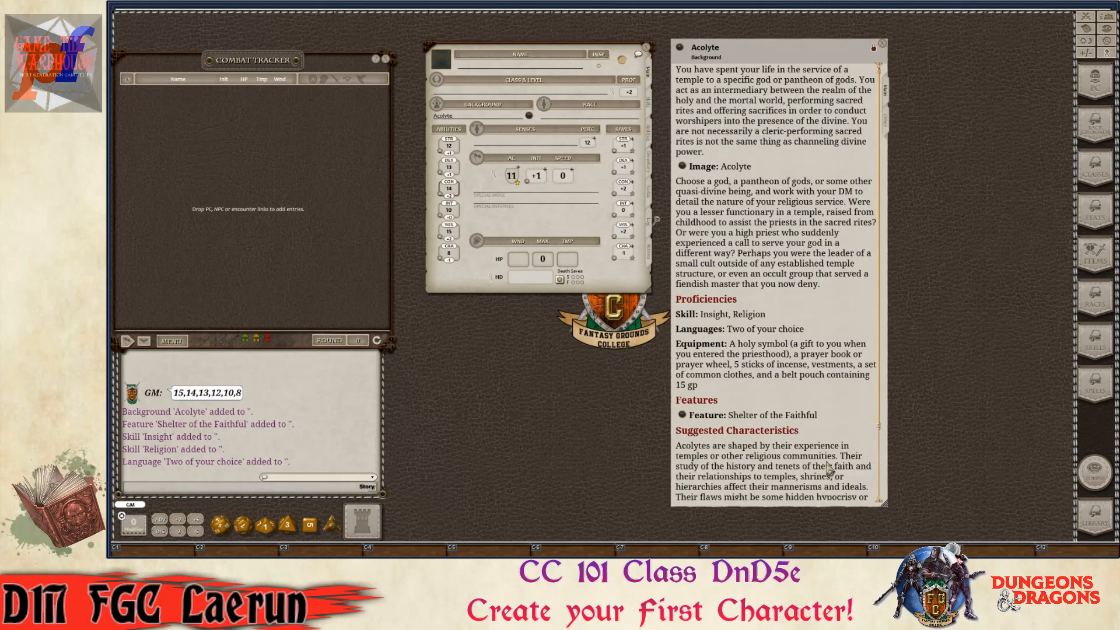
pyautogui.scroll(-3, 719, 282)
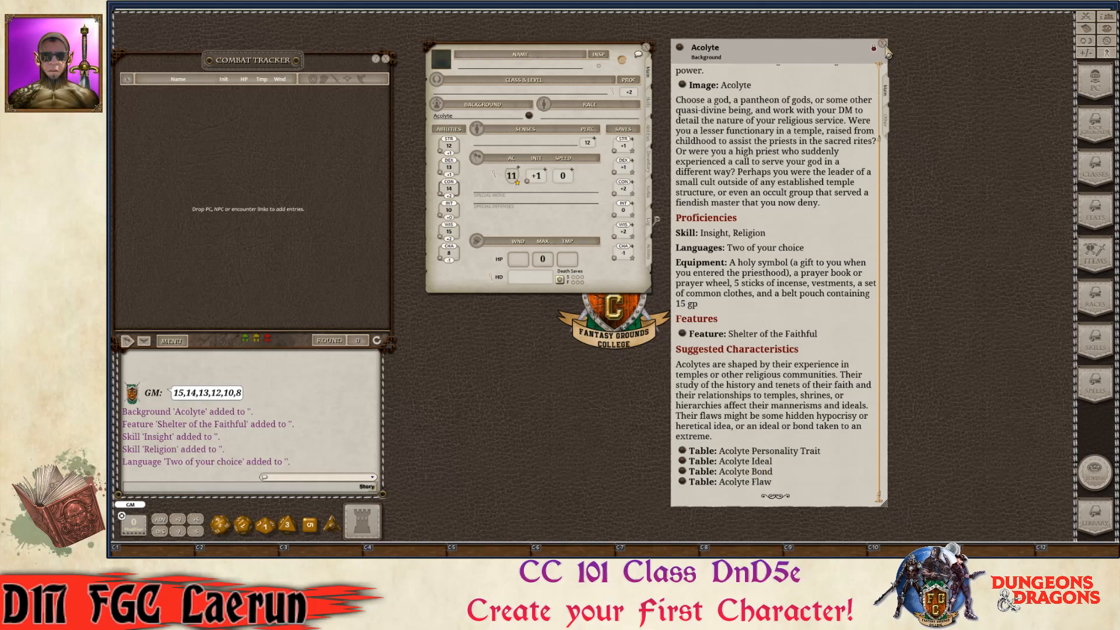
pyautogui.click(884, 47)
pyautogui.press('ctrl')
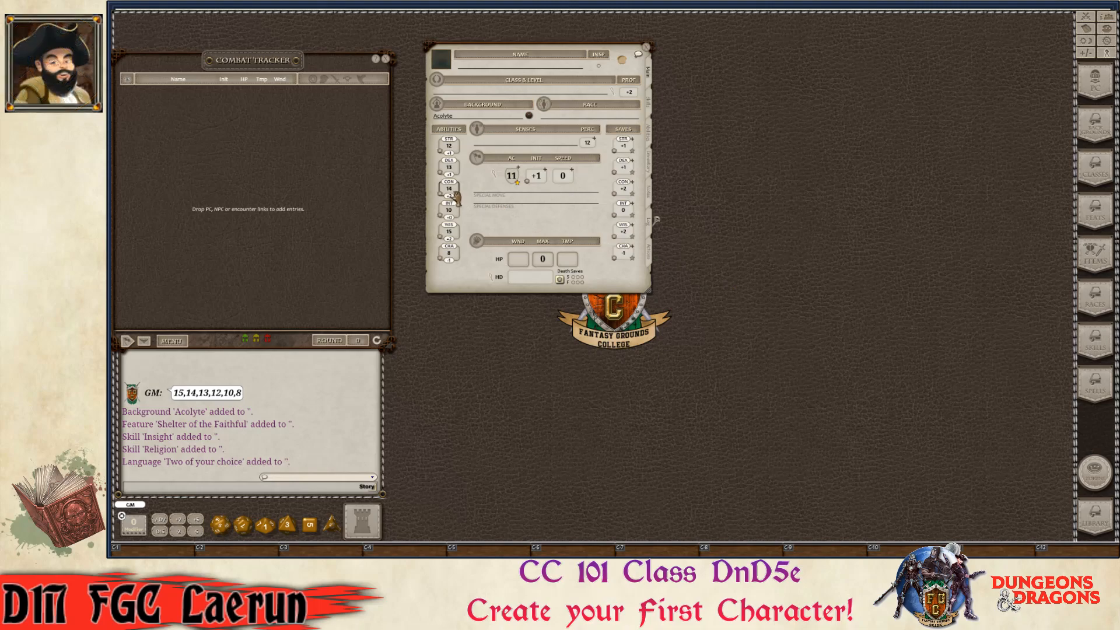
# - Open the Races list beside the character sheet, enlarge it, and filter it to the D&D Player's Handbook group
pyautogui.press('ctrl')
pyautogui.press('ctrl')
pyautogui.click(1103, 305)
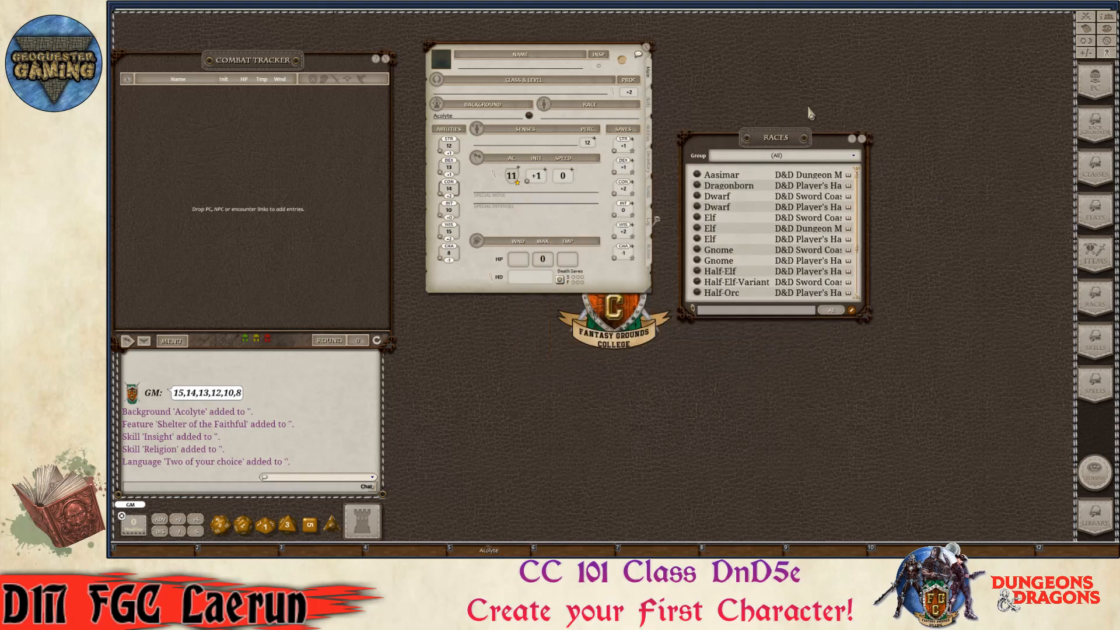
pyautogui.press('ctrl')
pyautogui.moveTo(914, 229); pyautogui.dragTo(949, 347)
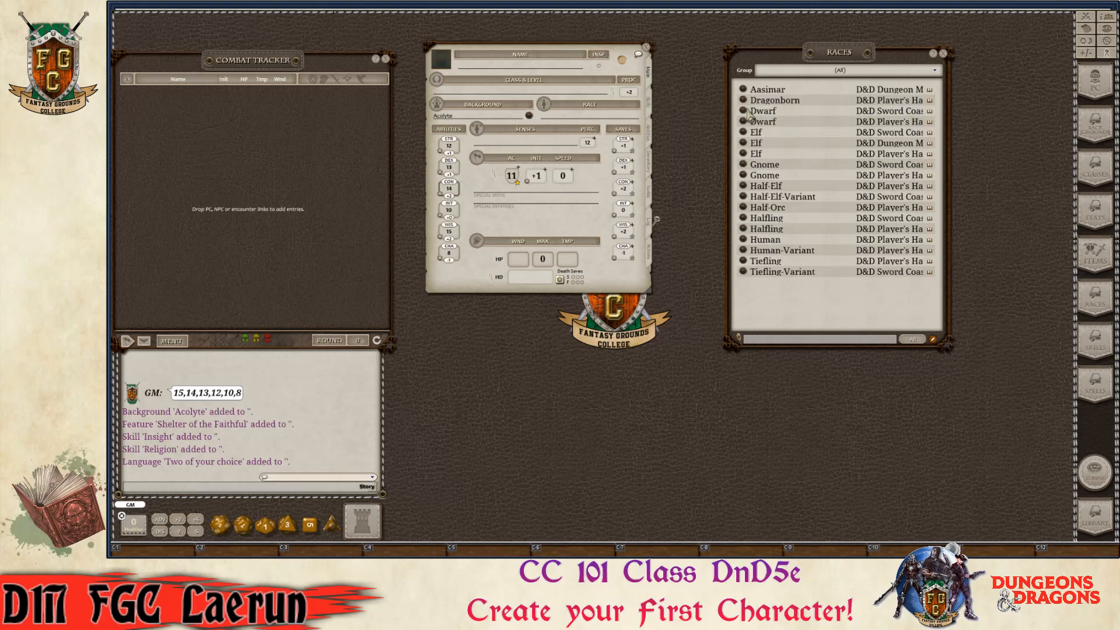
pyautogui.press('ctrl')
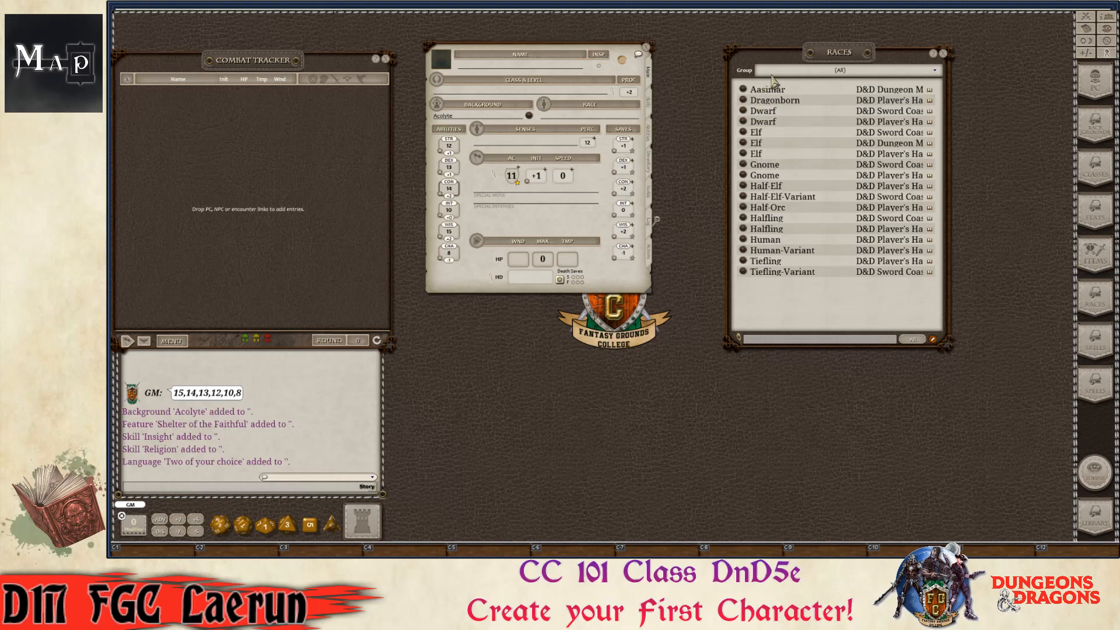
pyautogui.click(865, 73)
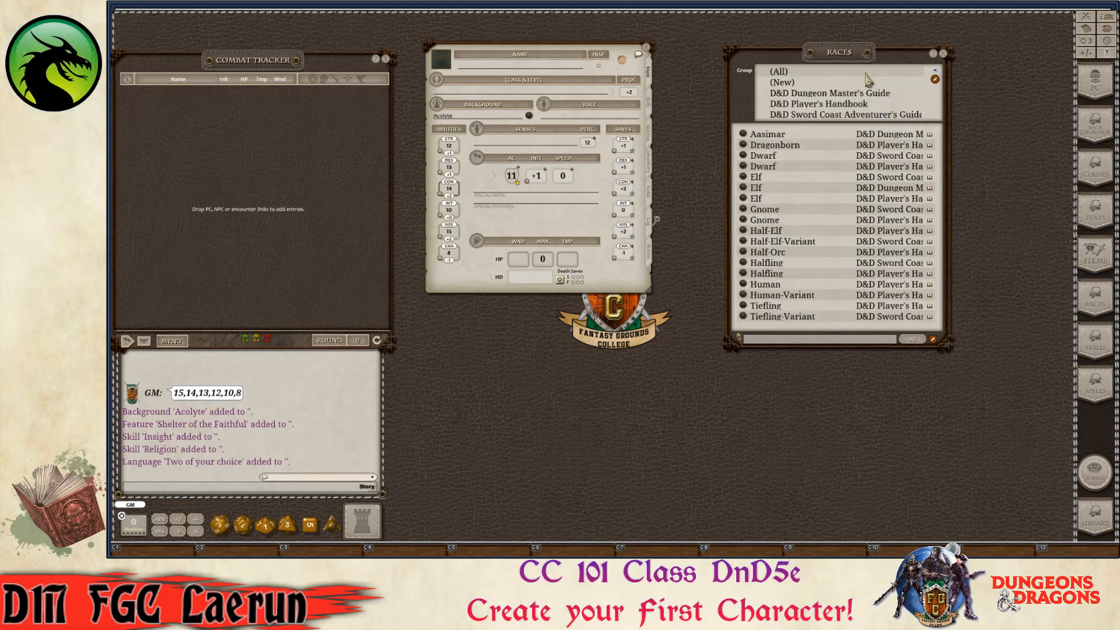
pyautogui.click(853, 104)
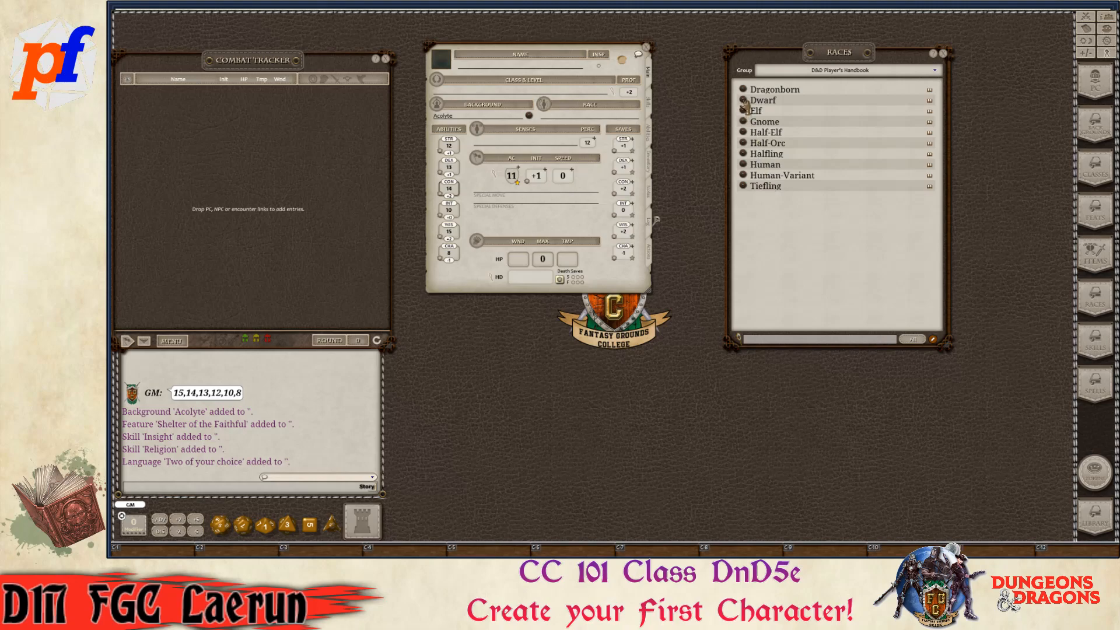
# - Assign the Dwarf race to the character with the Hill Dwarf sub-race and review the racial traits logged in chat
pyautogui.moveTo(746, 100); pyautogui.dragTo(569, 125)
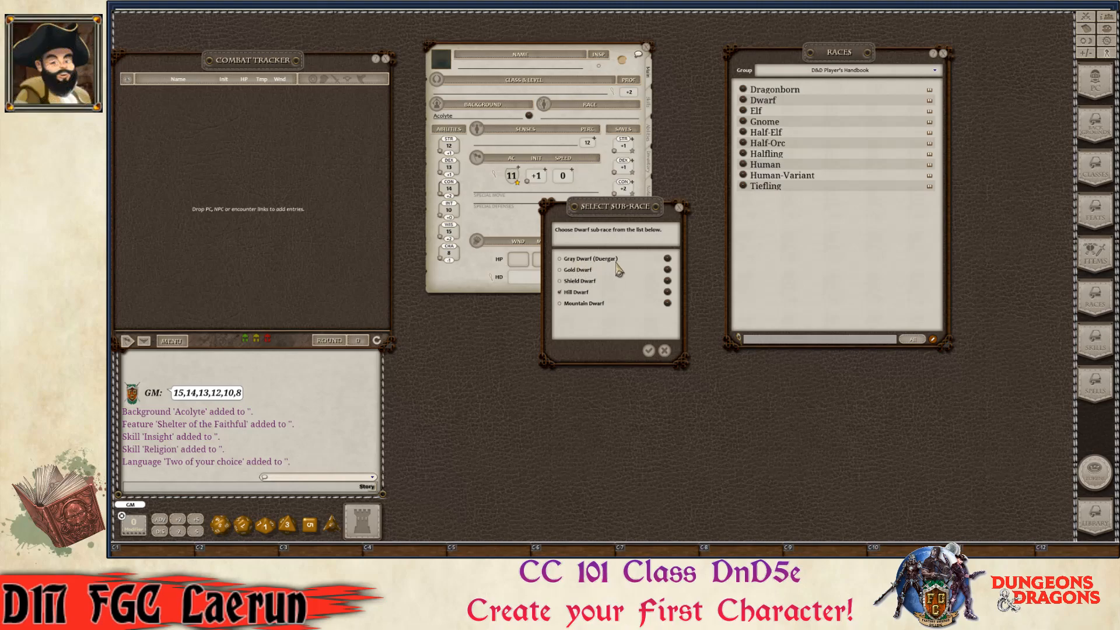
pyautogui.press('ctrl')
pyautogui.keyDown('ctrl'); pyautogui.click(647, 347); pyautogui.keyUp('ctrl')
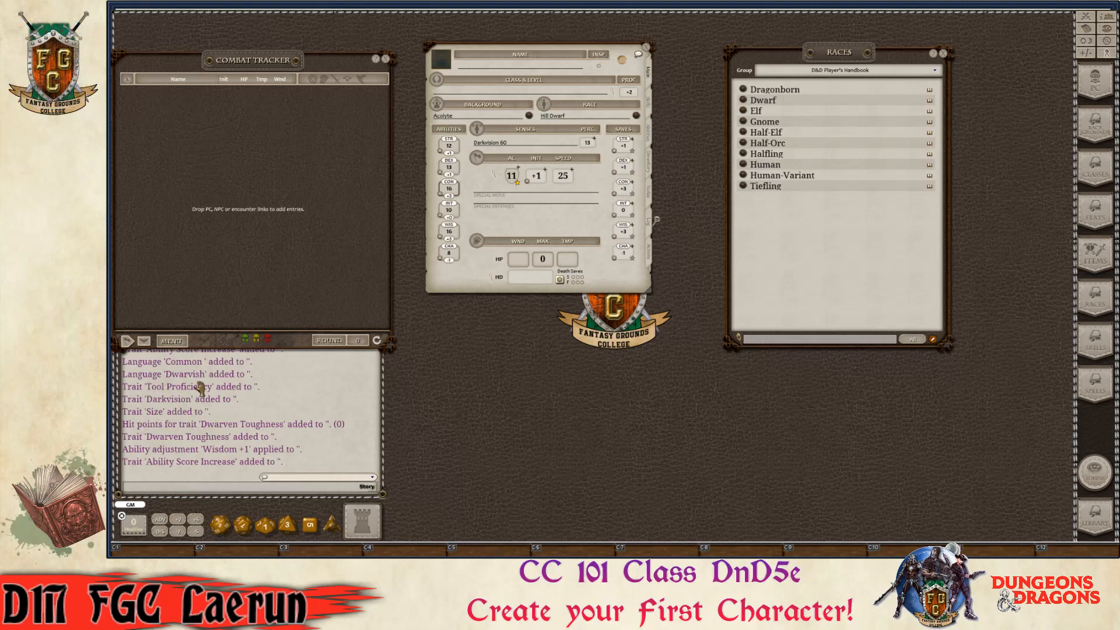
pyautogui.press('ctrl')
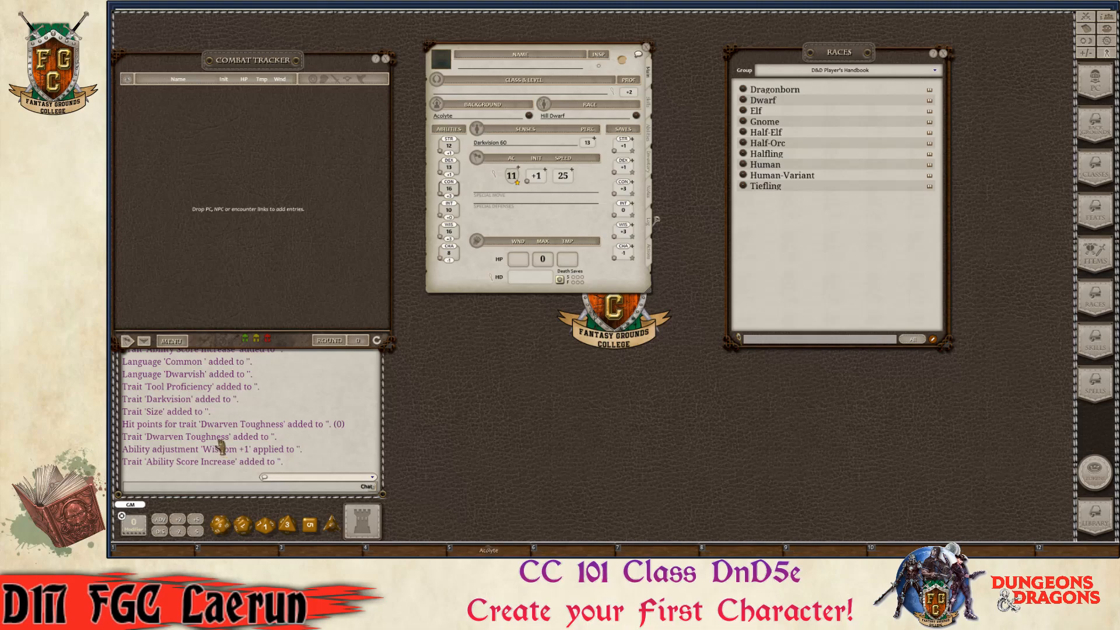
pyautogui.press('ctrl')
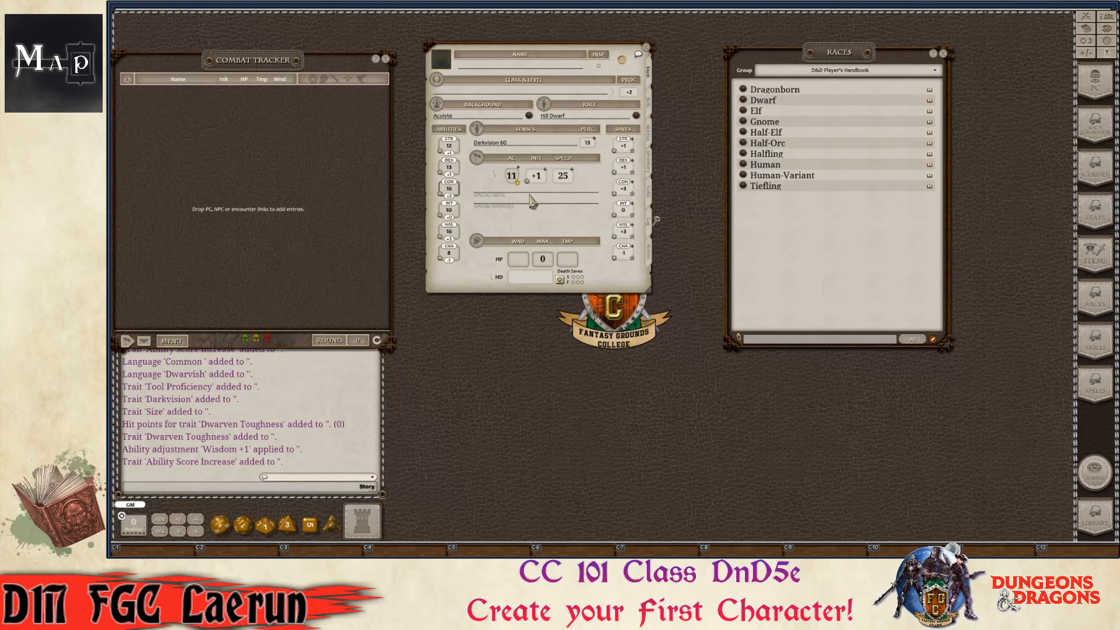
pyautogui.press('ctrl')
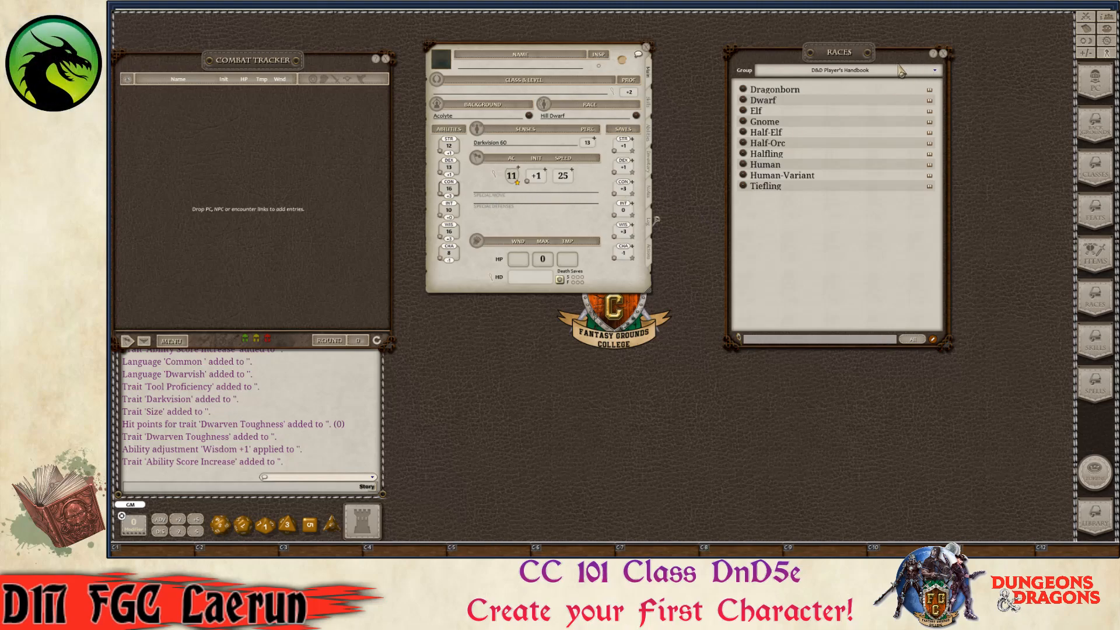
# - Close the Races list and place the character's Class & Level window beside the sheet
pyautogui.click(944, 54)
pyautogui.press('ctrl')
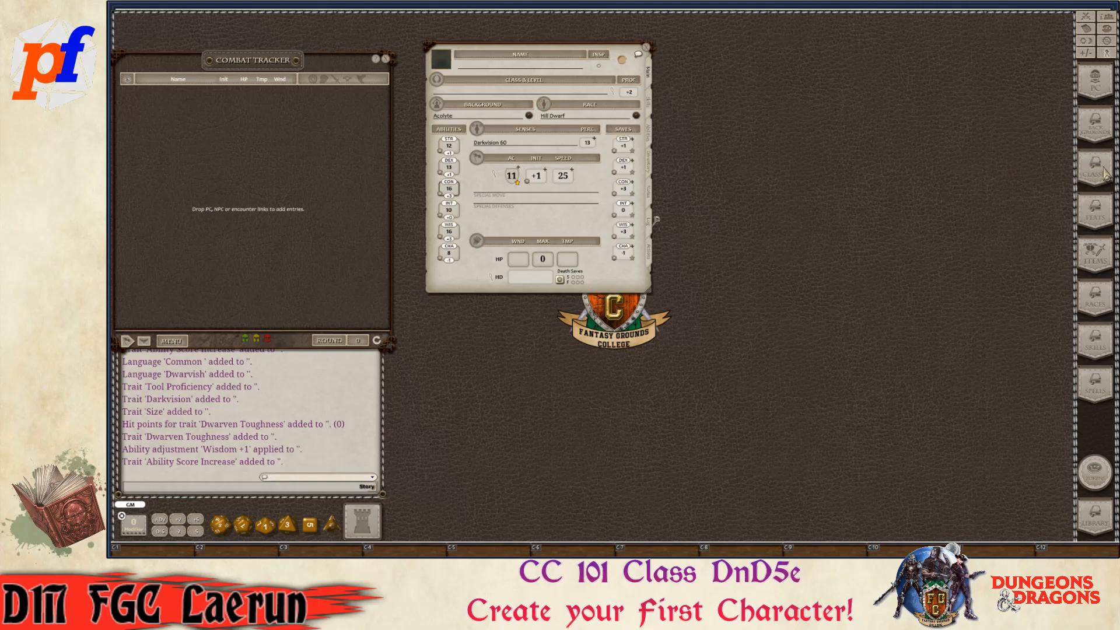
pyautogui.click(612, 92)
pyautogui.moveTo(604, 230); pyautogui.dragTo(759, 57)
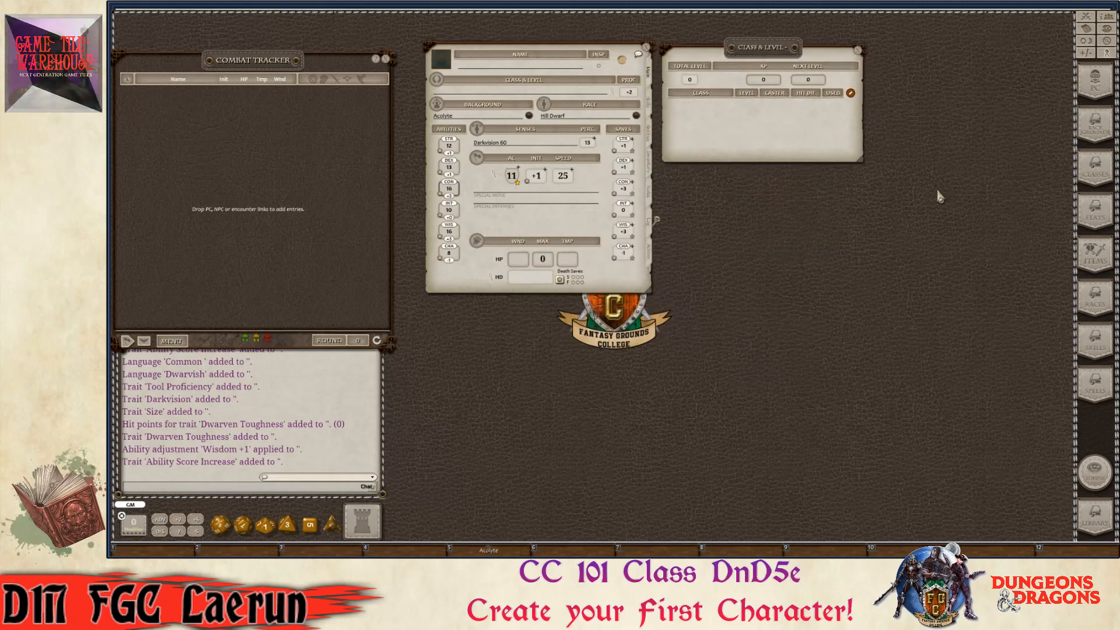
pyautogui.press('ctrl')
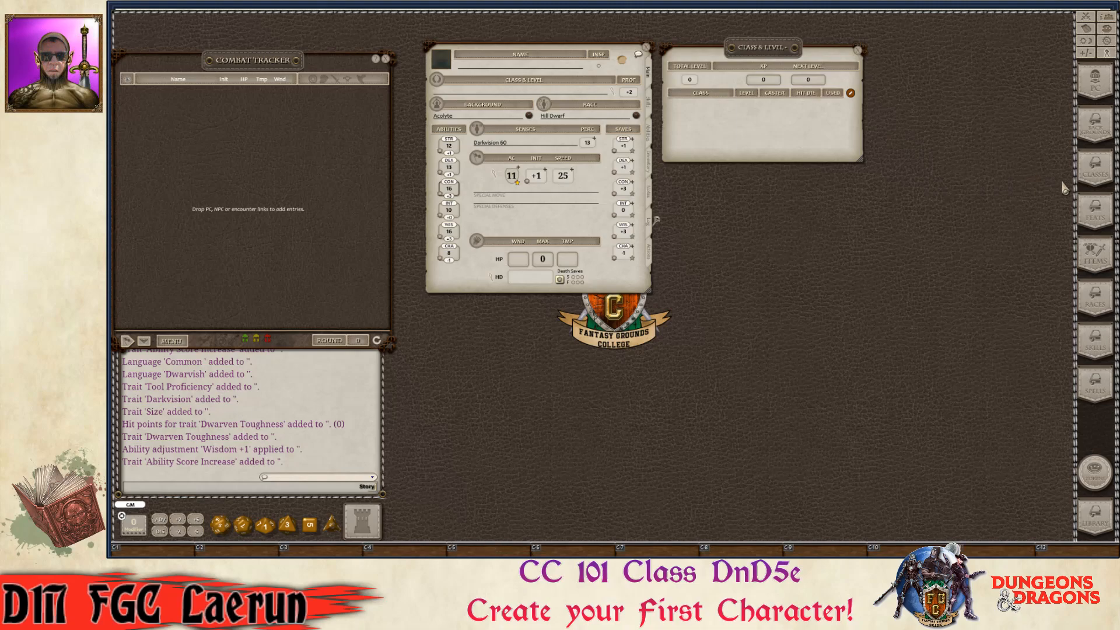
# - Open the Classes list below the Class & Level window and filter it to the D&D Player's Handbook group
pyautogui.click(1093, 178)
pyautogui.moveTo(595, 202); pyautogui.dragTo(737, 182)
pyautogui.scroll(-2, 722, 251)
pyautogui.scroll(1, 718, 278)
pyautogui.press('ctrl')
pyautogui.scroll(1, 720, 282)
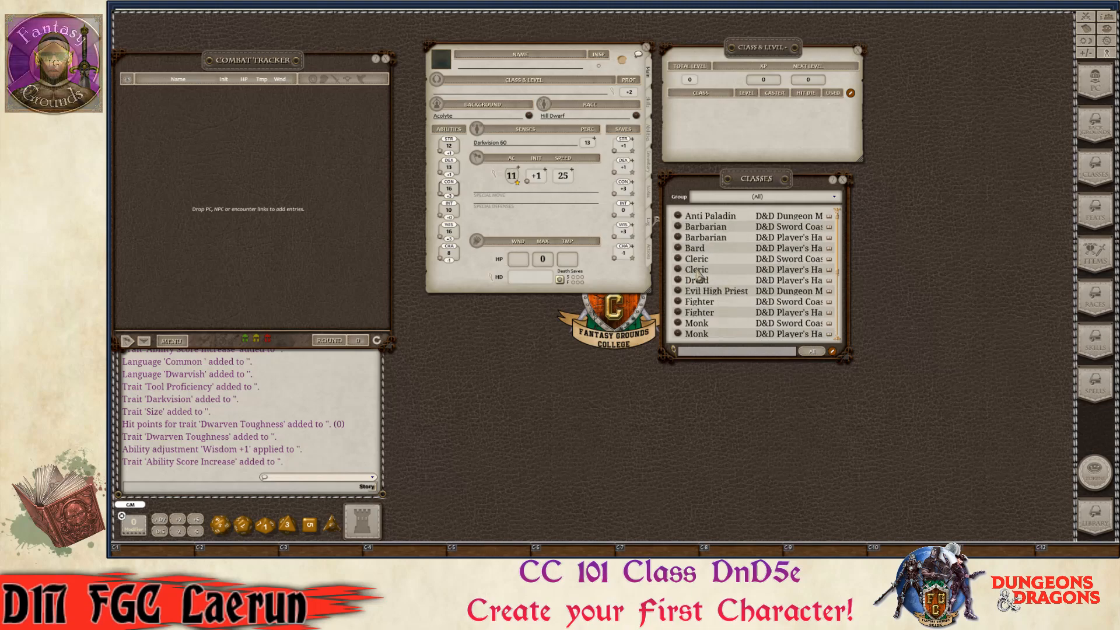
pyautogui.keyDown('ctrl'); pyautogui.click(817, 198); pyautogui.keyUp('ctrl')
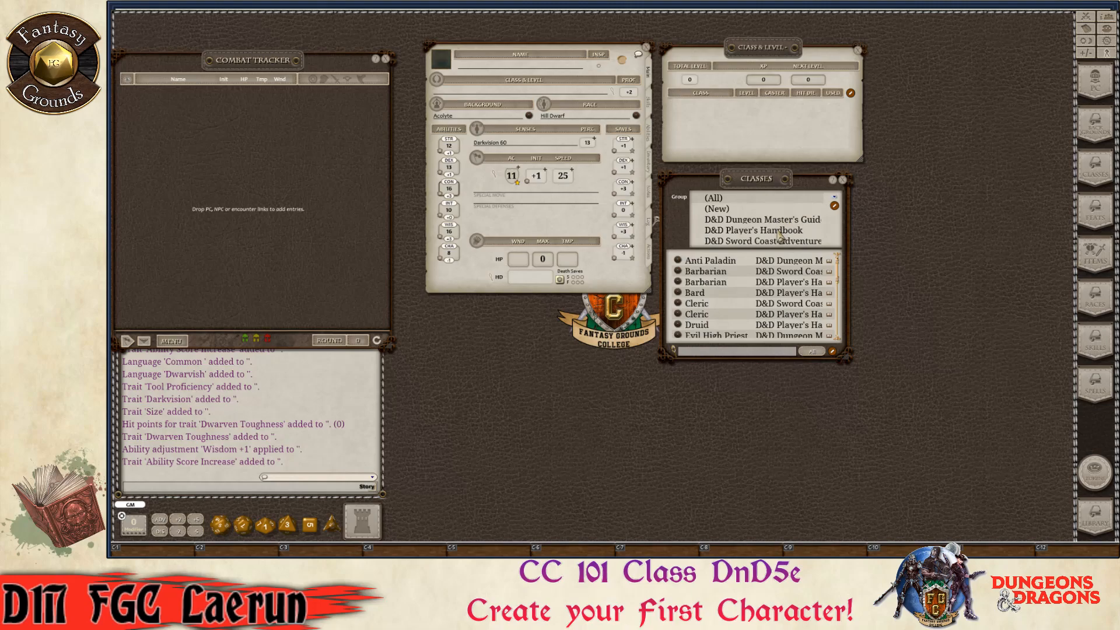
pyautogui.click(779, 230)
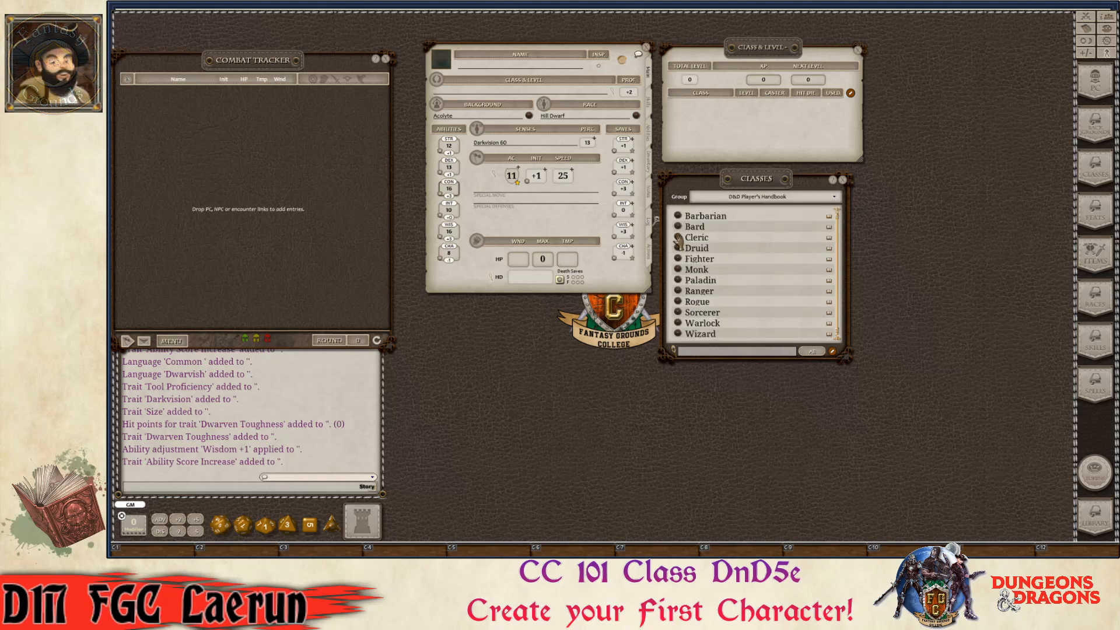
# - Add one level of Cleric to the character and choose History and Medicine as its class skills, checking the sheet's skills list
pyautogui.moveTo(678, 240); pyautogui.dragTo(708, 133)
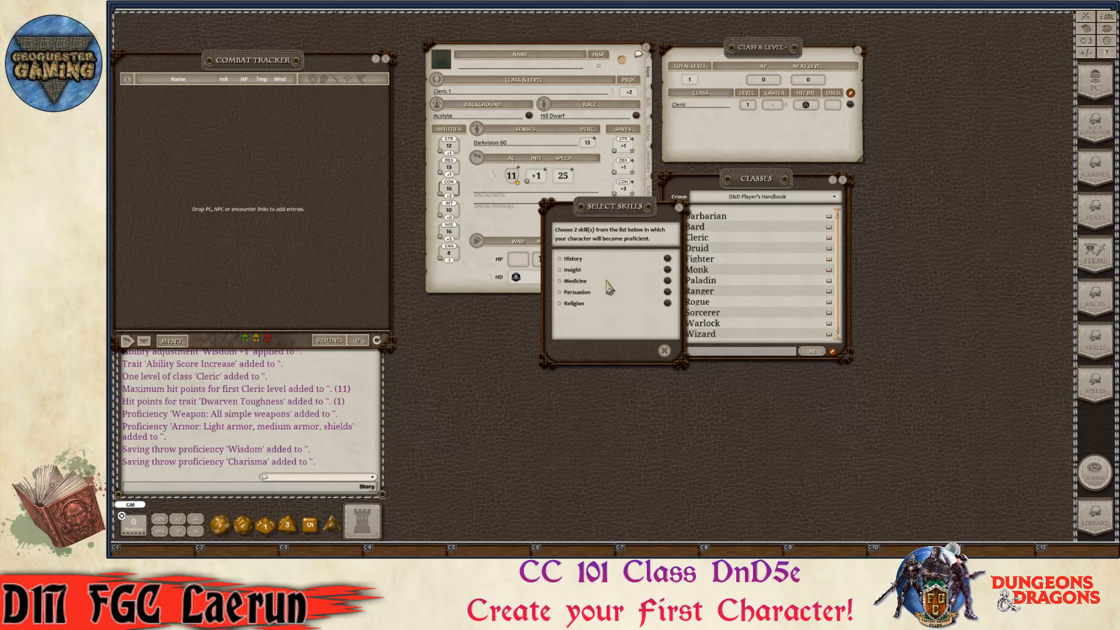
pyautogui.moveTo(621, 207); pyautogui.dragTo(753, 68)
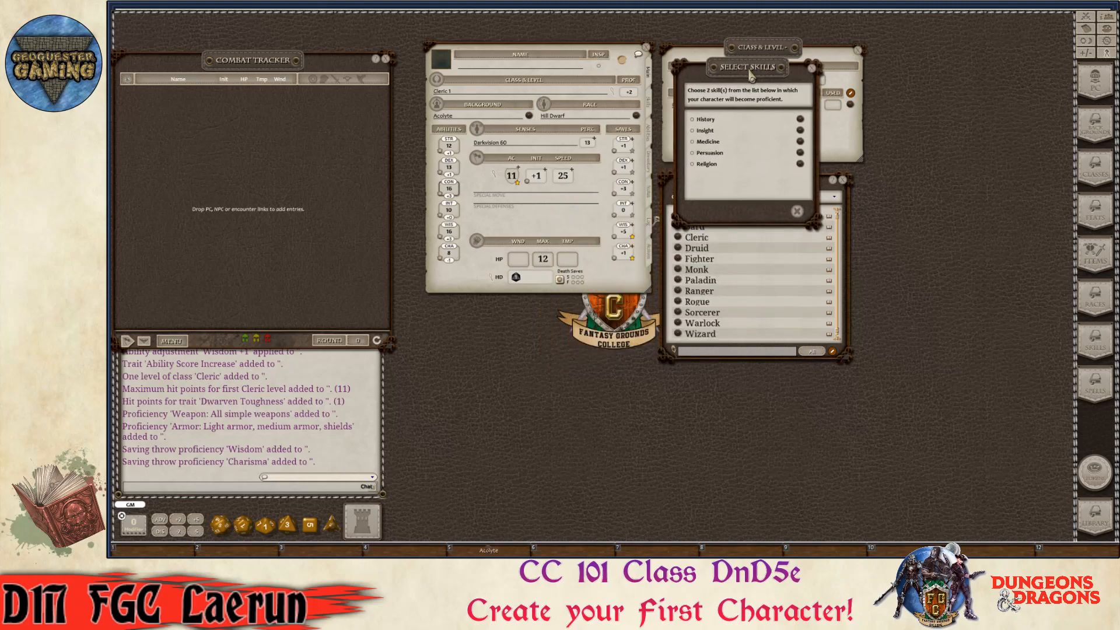
pyautogui.click(650, 108)
pyautogui.press('ctrl')
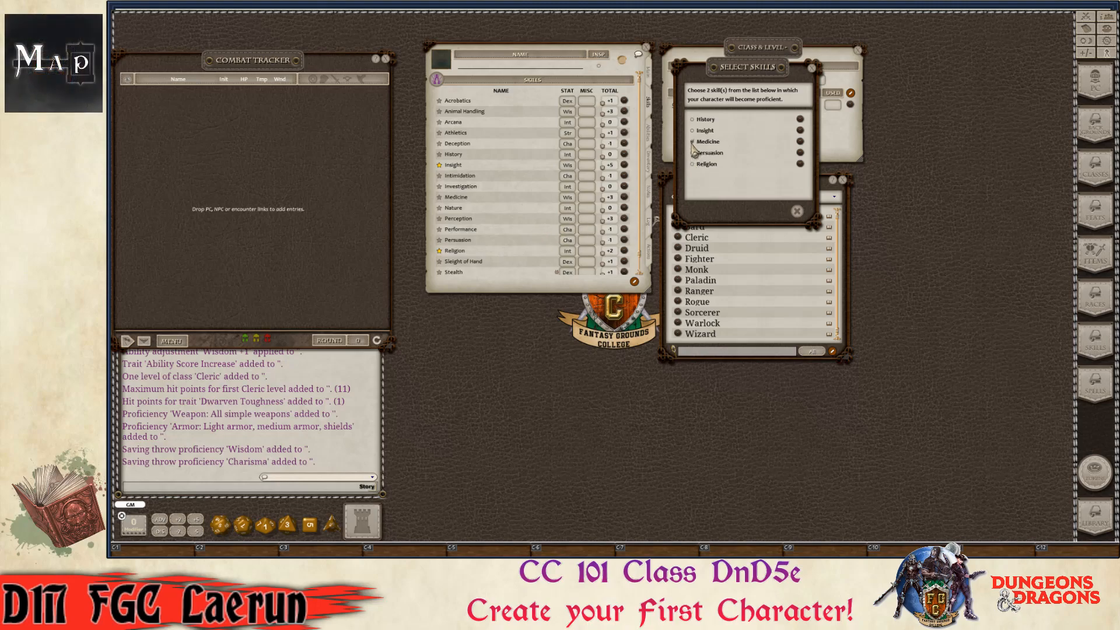
pyautogui.click(692, 120)
pyautogui.click(781, 211)
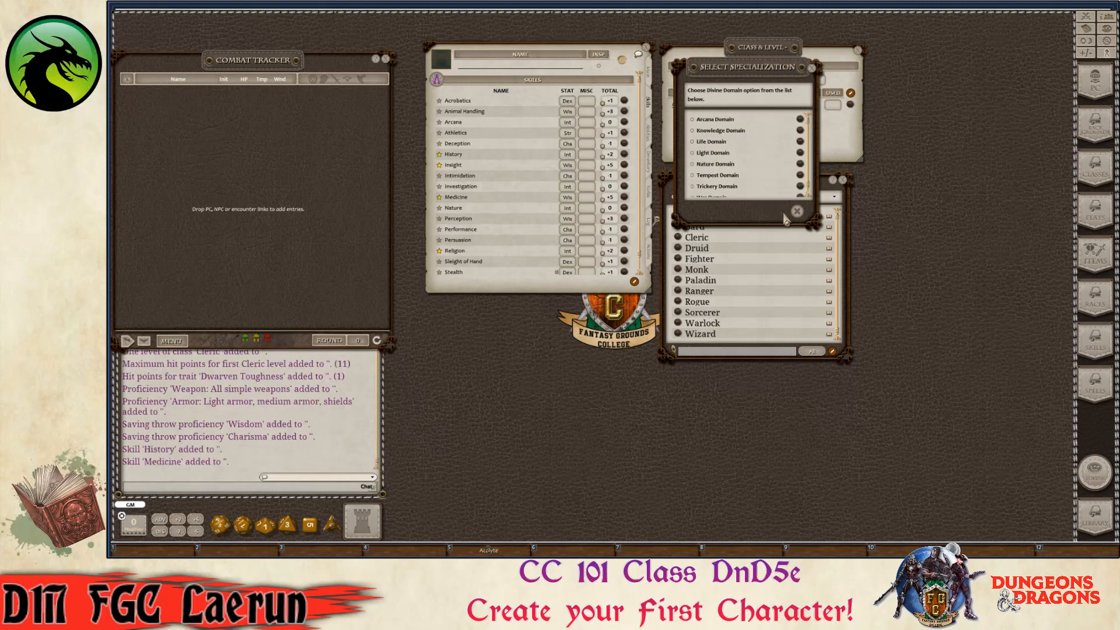
# - Choose the Life Domain as the Cleric's Divine Domain specialization
pyautogui.scroll(-1, 743, 175)
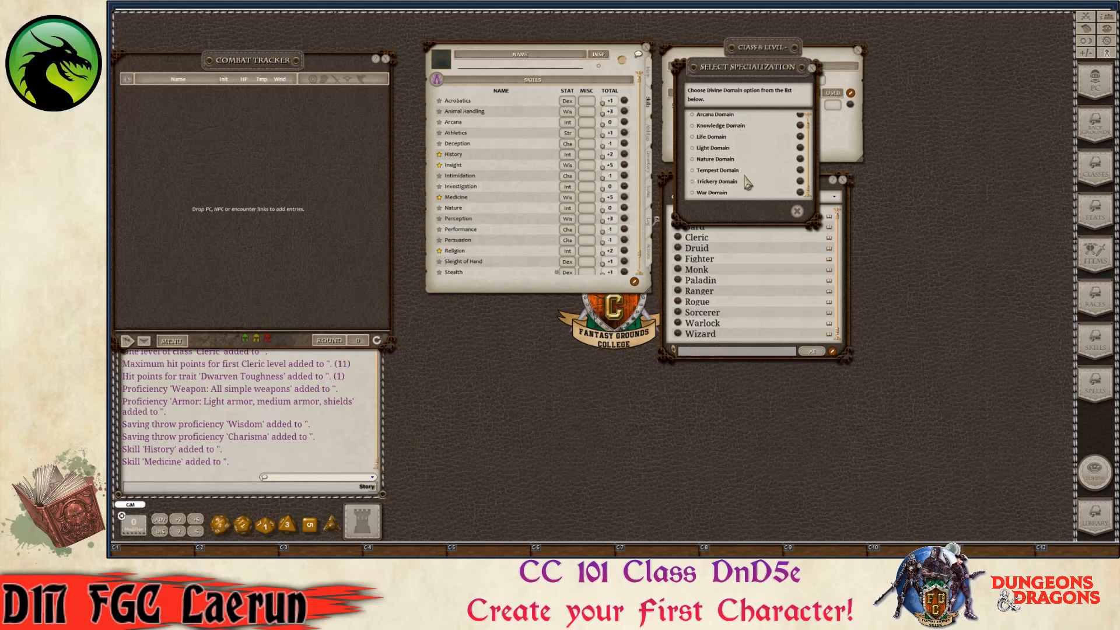
pyautogui.scroll(1, 745, 176)
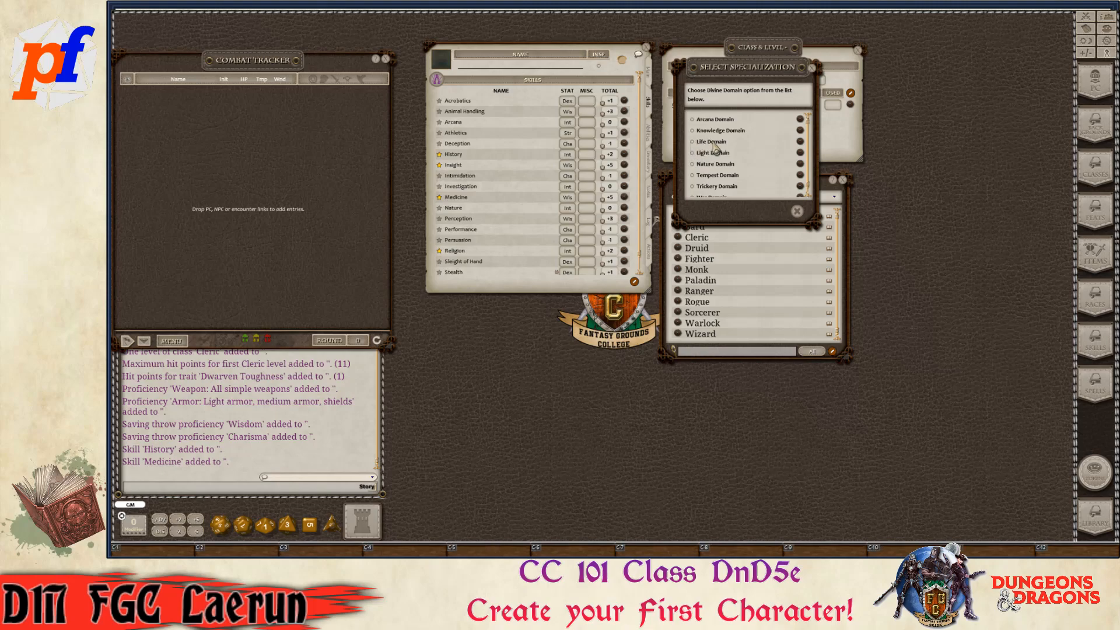
pyautogui.click(693, 142)
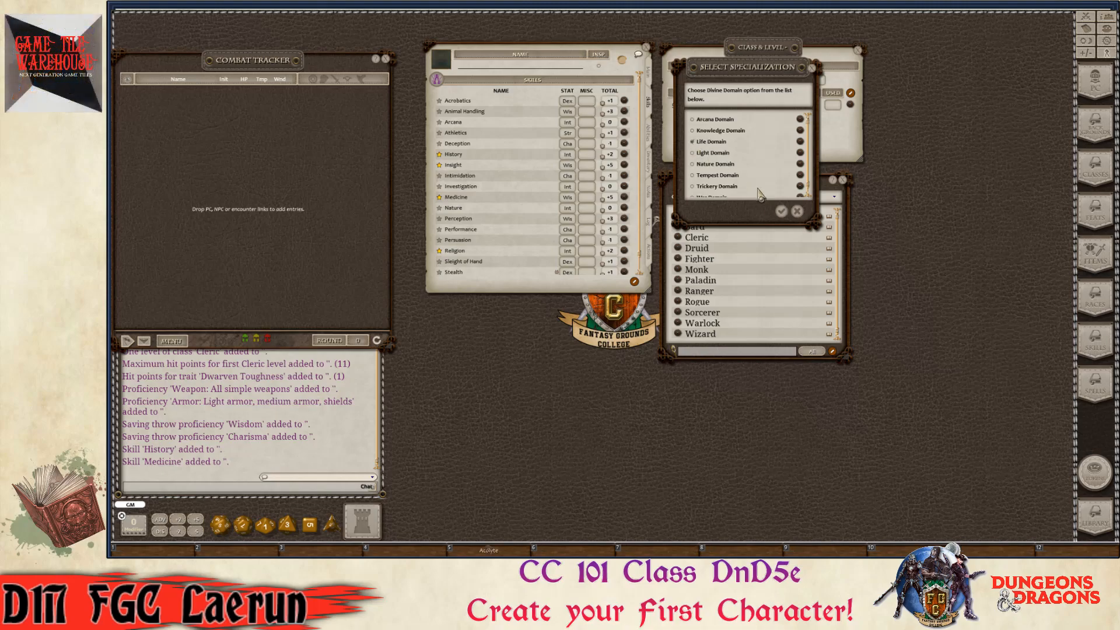
pyautogui.click(782, 211)
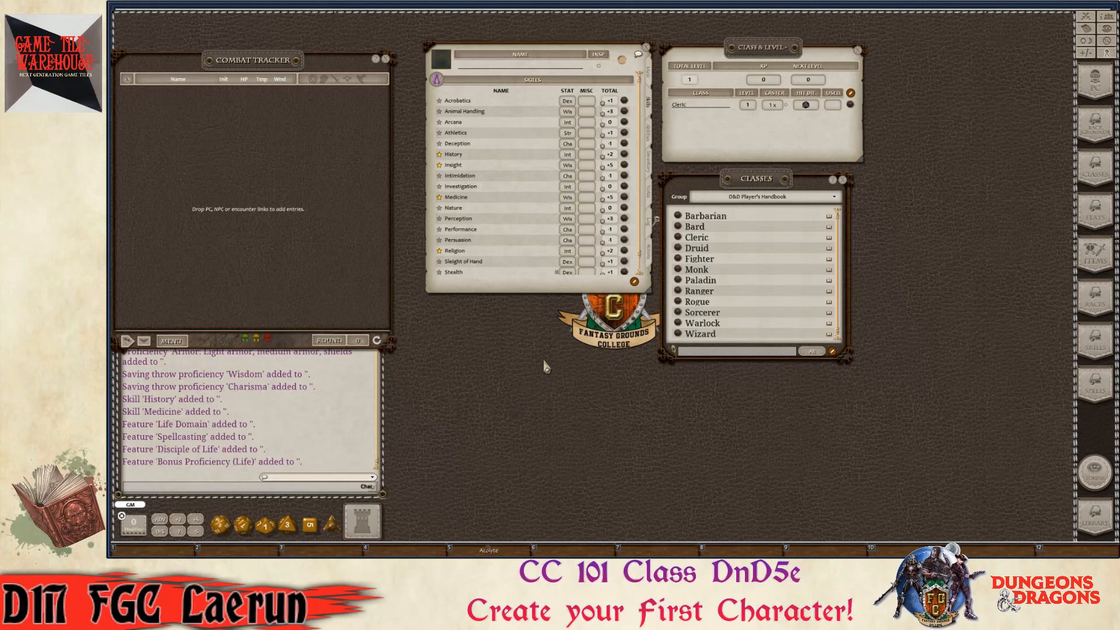
# - Review the rest of the skills list, close the Classes list, and store the Cleric link in hotkey slot 6
pyautogui.scroll(-1, 478, 185)
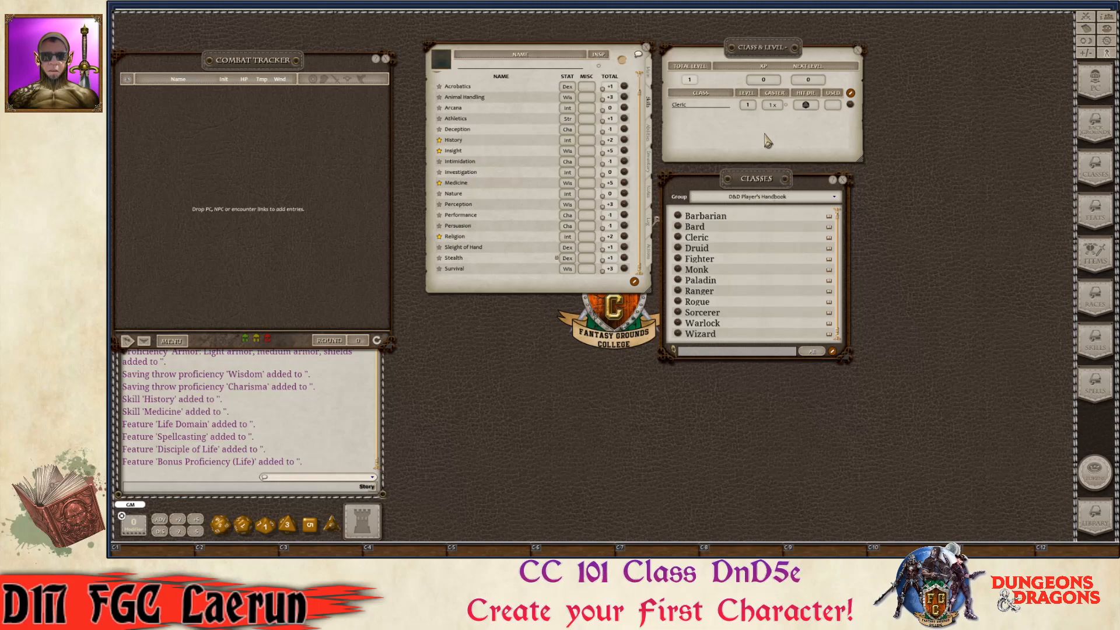
pyautogui.click(846, 182)
pyautogui.press('ctrl')
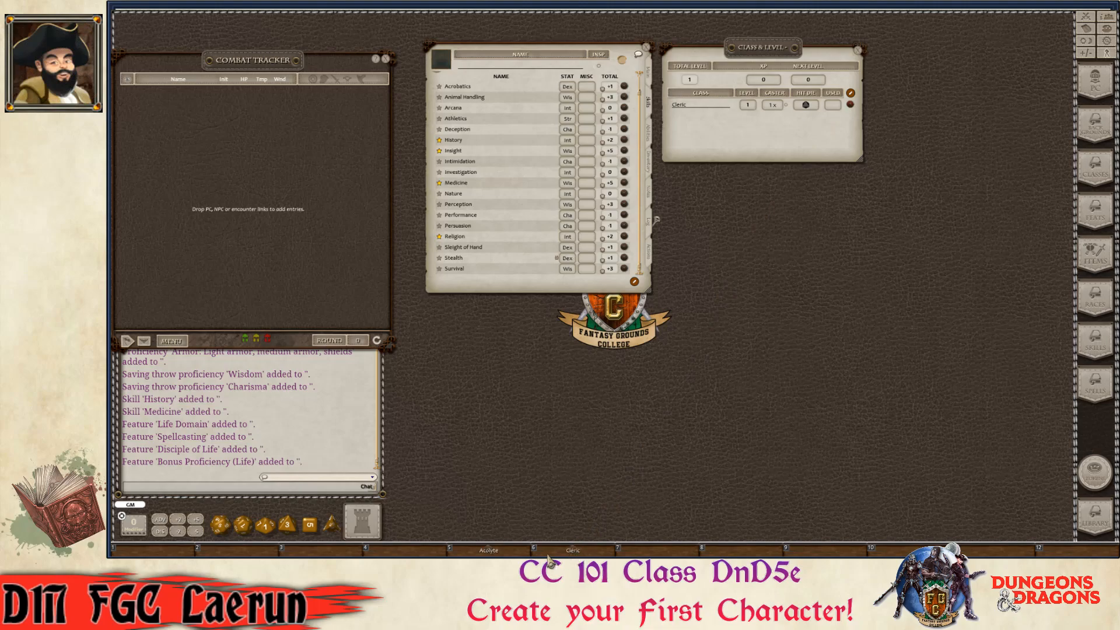
# - Set the XP needed for the character's next level to 300 in the Class & Level window
pyautogui.press('ctrl')
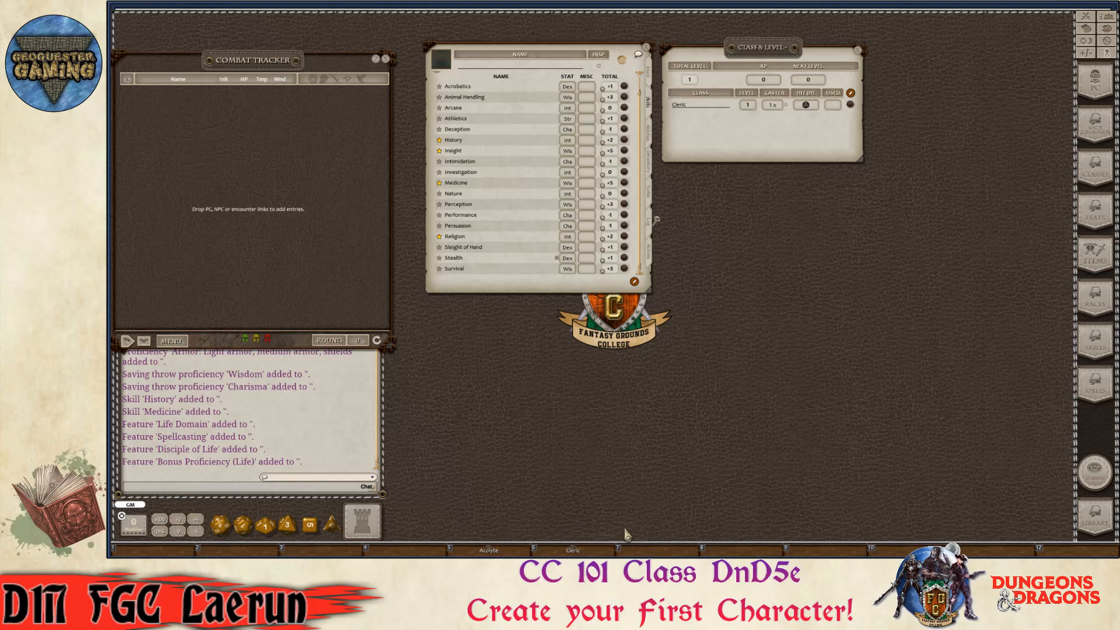
pyautogui.press('ctrl')
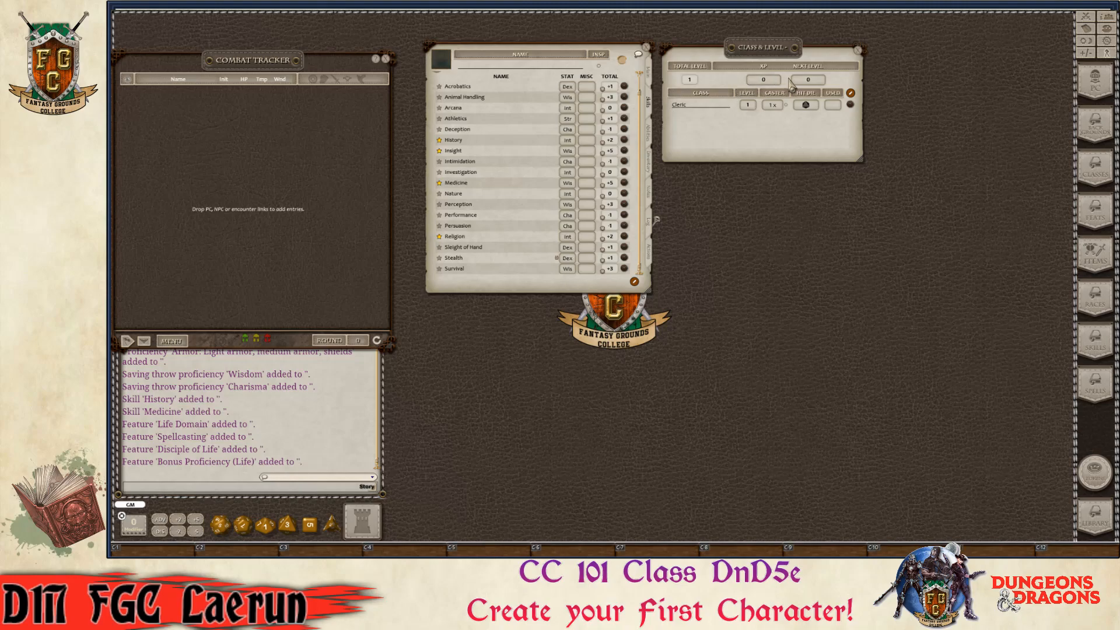
pyautogui.press('ctrl')
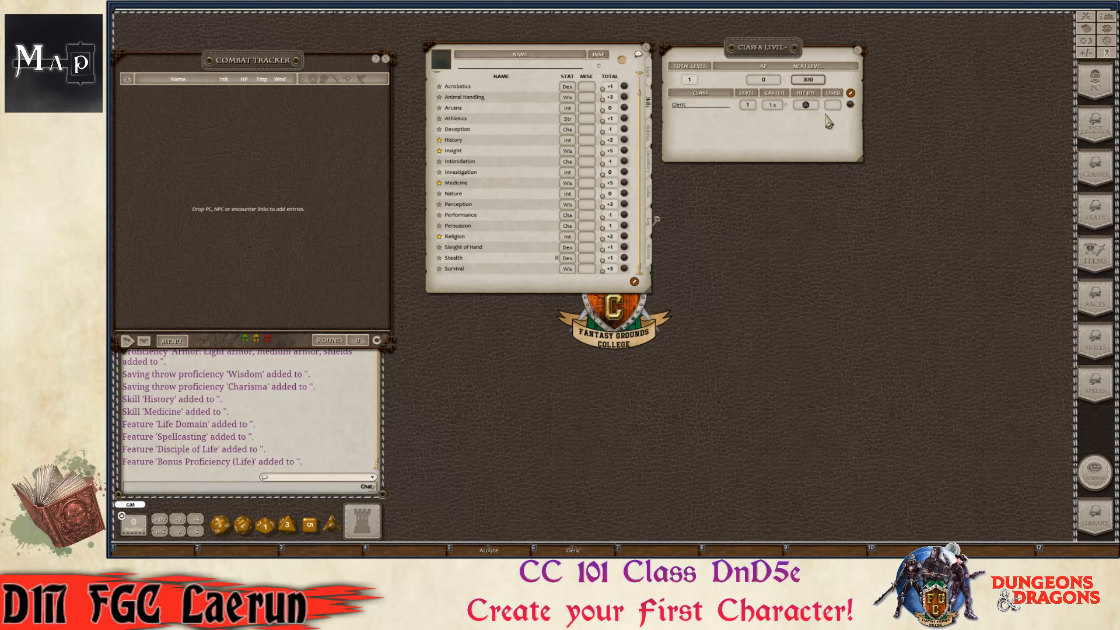
pyautogui.press('ctrl')
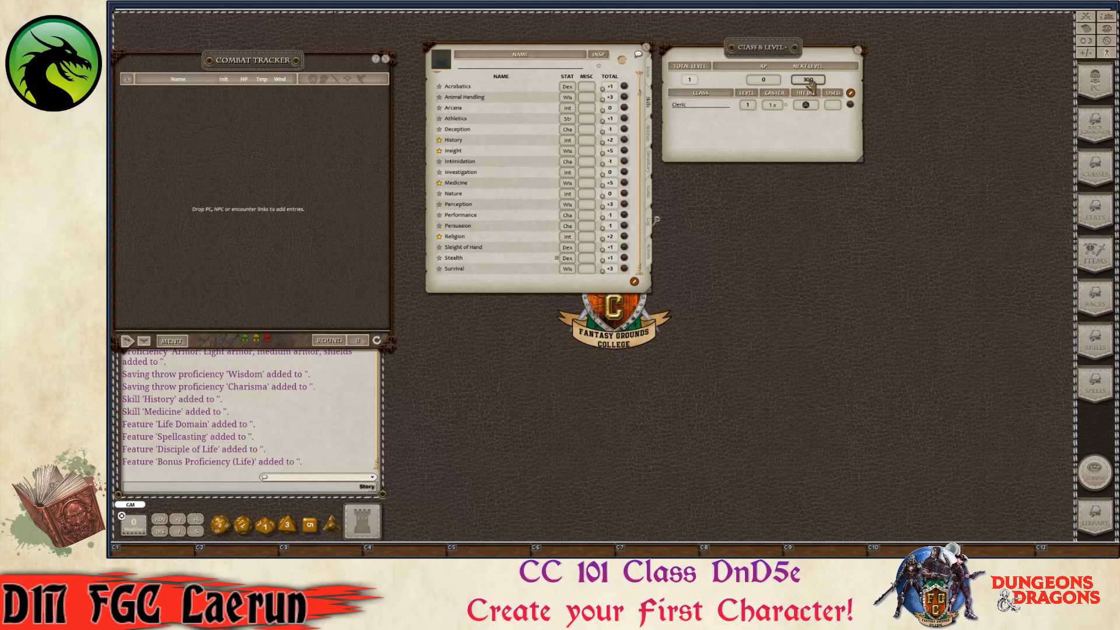
pyautogui.press('ctrl')
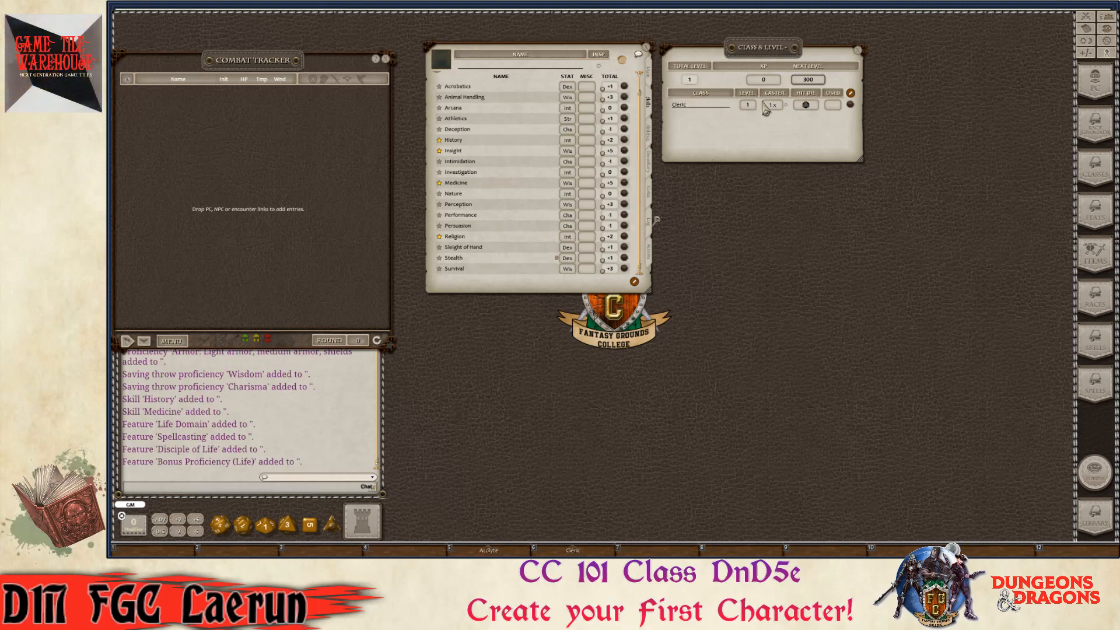
# - Add a second level of Cleric to the character and review the sheet's features, traits, proficiencies and languages
pyautogui.press('ctrl')
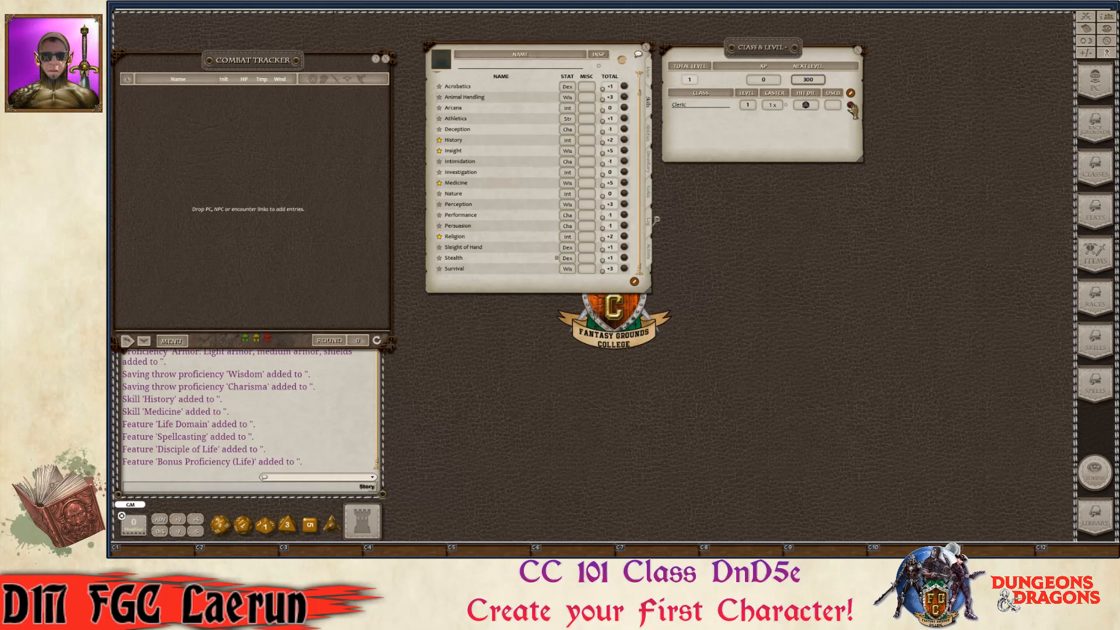
pyautogui.moveTo(881, 124); pyautogui.dragTo(788, 133)
pyautogui.press('ctrl')
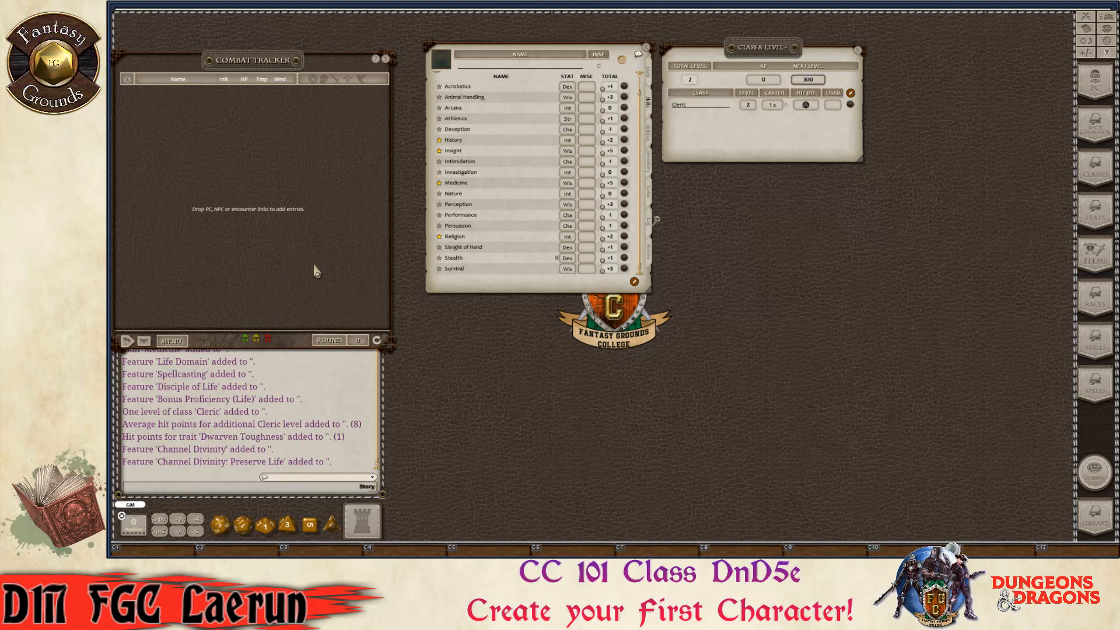
pyautogui.click(651, 135)
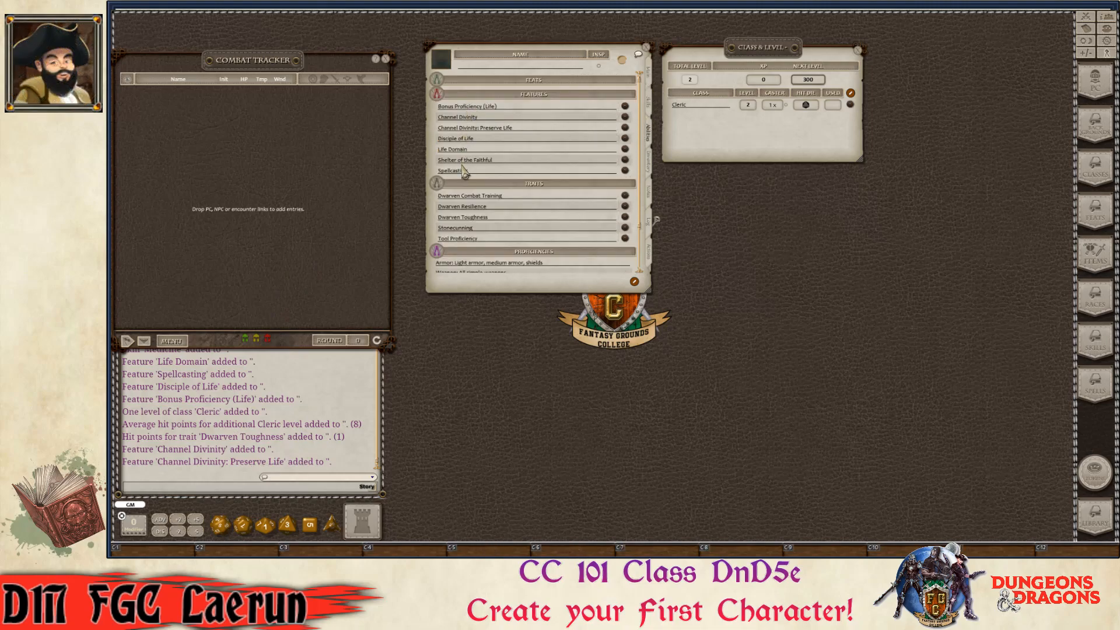
pyautogui.scroll(-3, 482, 245)
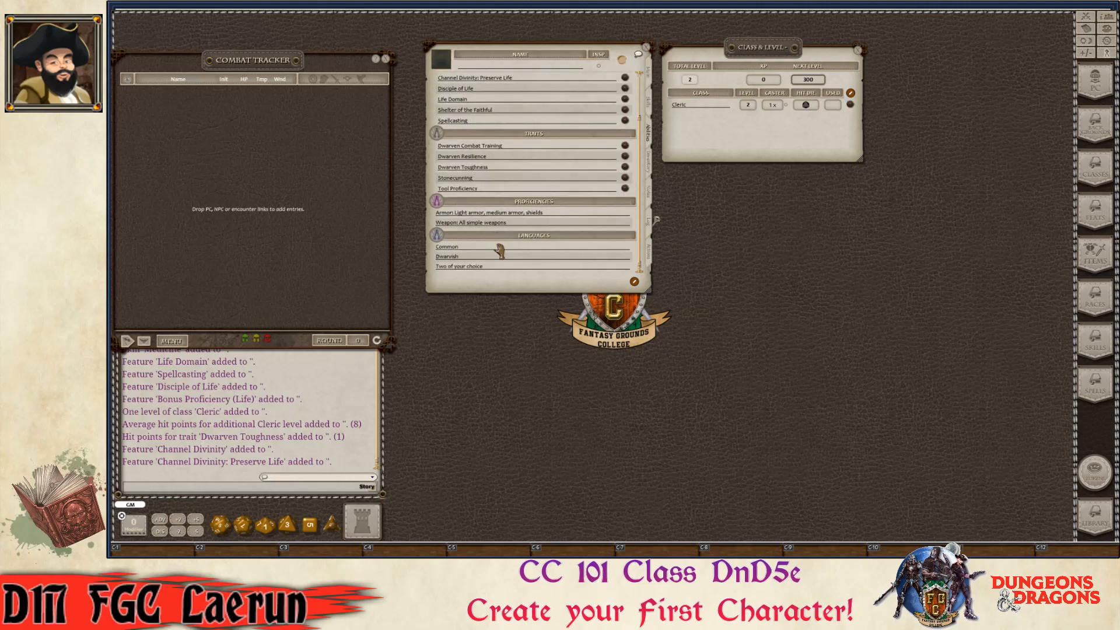
pyautogui.scroll(3, 502, 217)
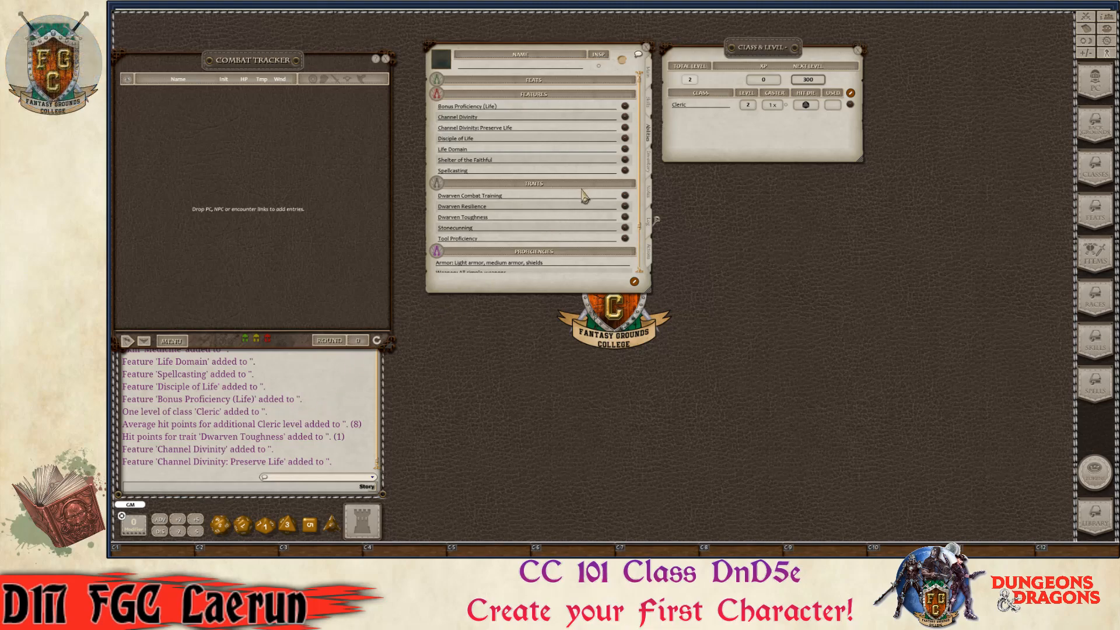
# - Add a third level of Cleric to the character and check the maximum hit points and hit dice on the main sheet
pyautogui.click(851, 105)
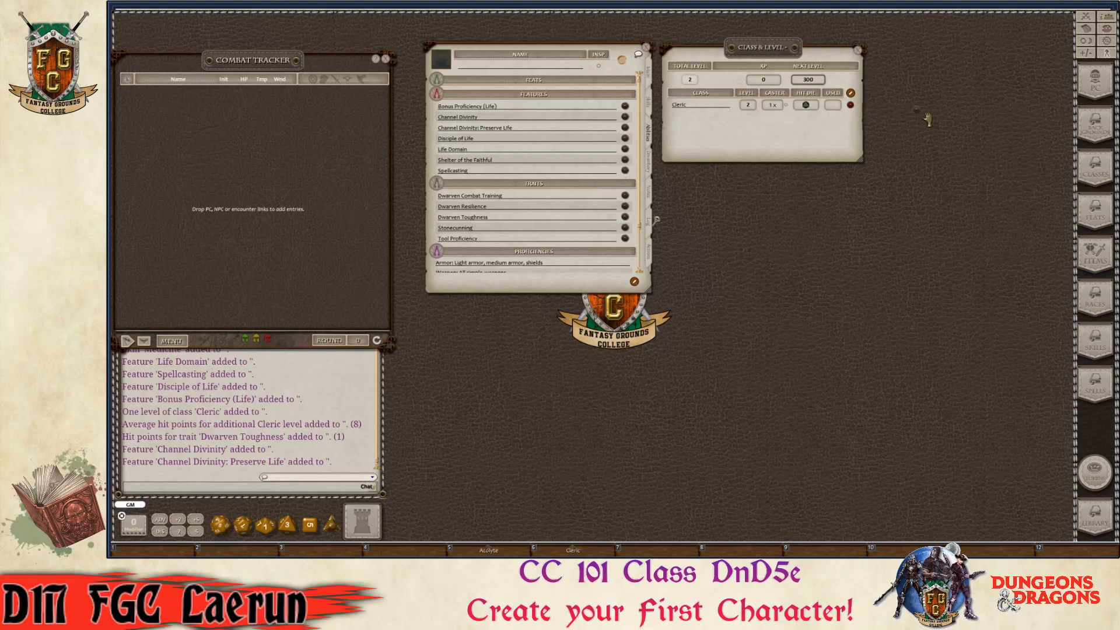
pyautogui.press('ctrl')
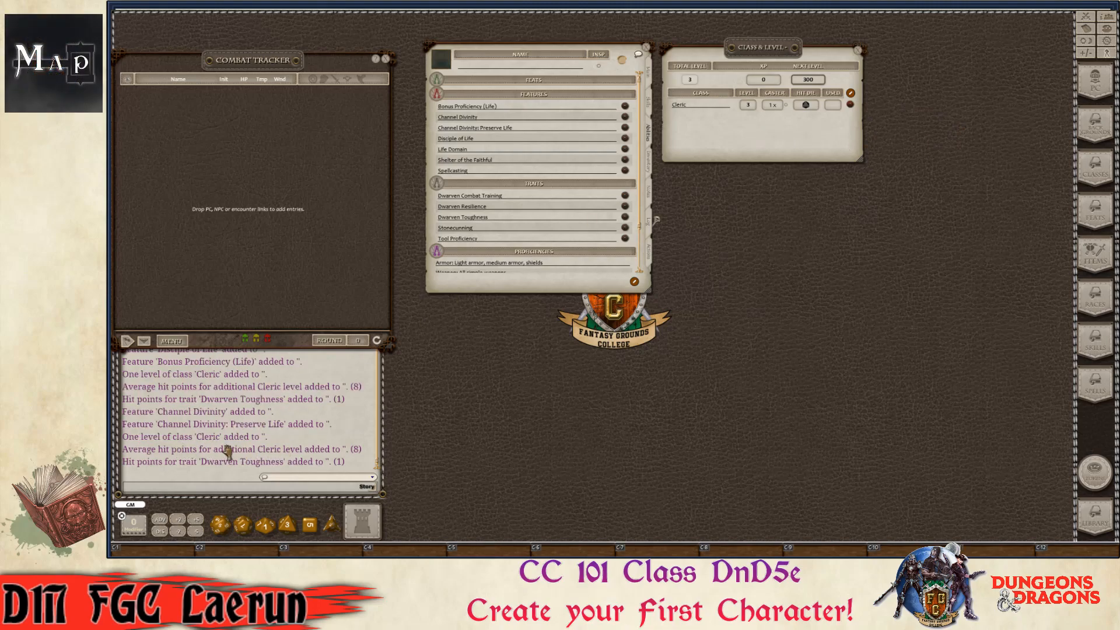
pyautogui.press('ctrl')
pyautogui.click(648, 73)
pyautogui.press('ctrl')
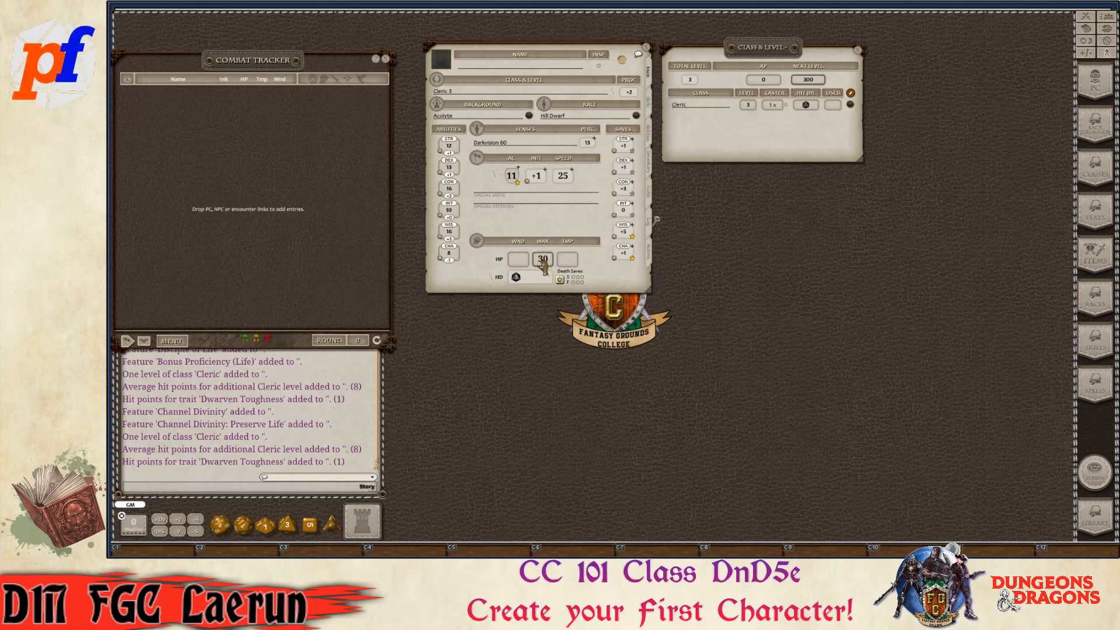
pyautogui.moveTo(515, 279); pyautogui.dragTo(461, 411)
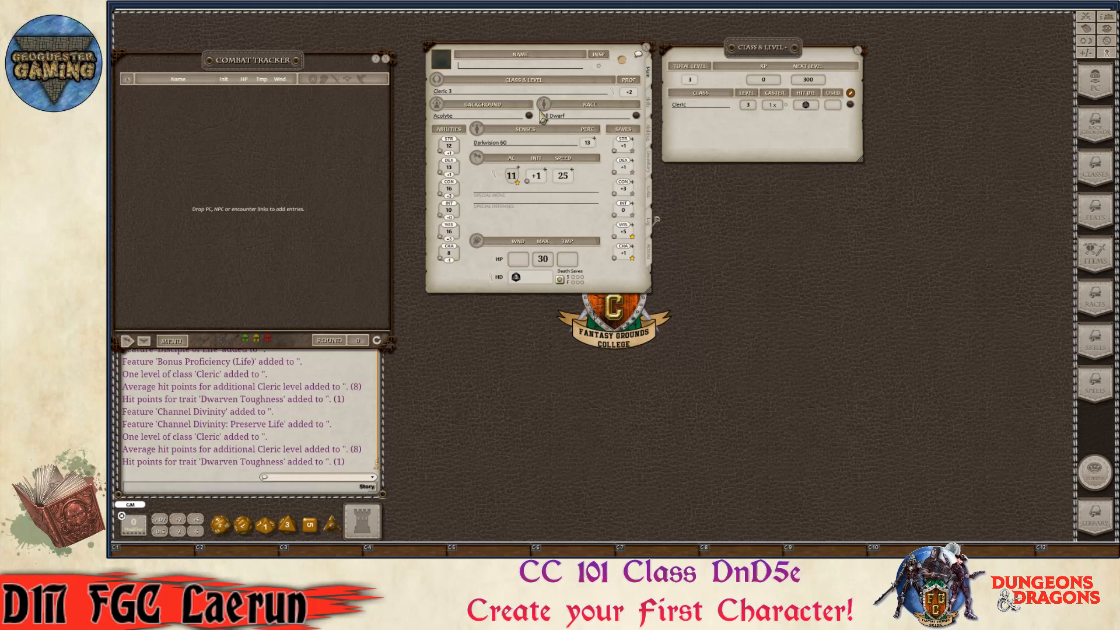
# - Name the character Discord on the main sheet
pyautogui.write('Discord')
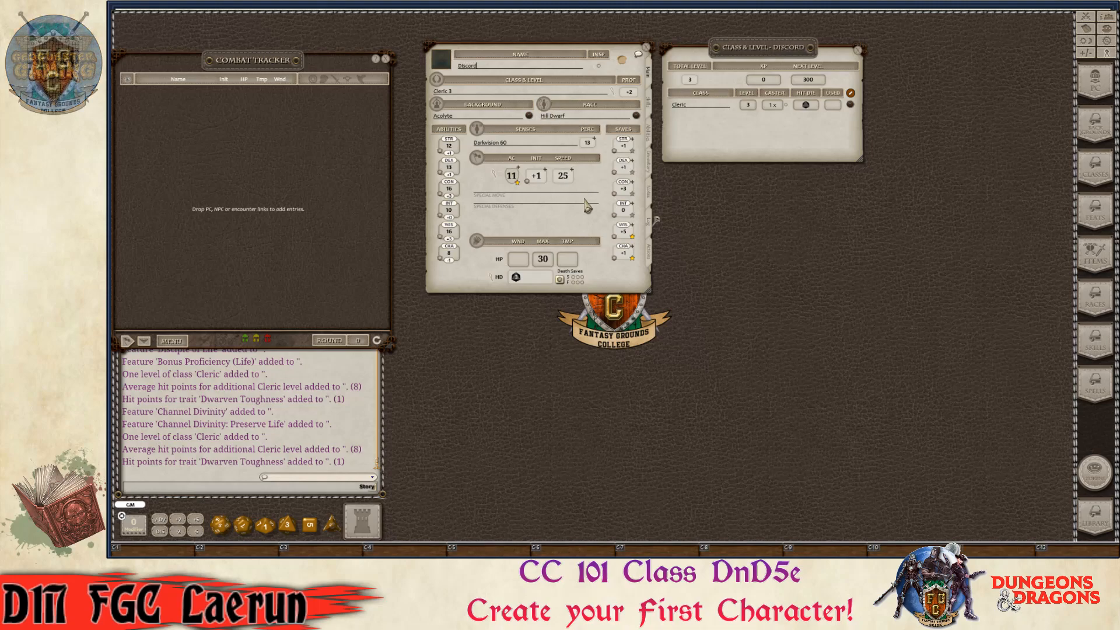
pyautogui.press('ctrl')
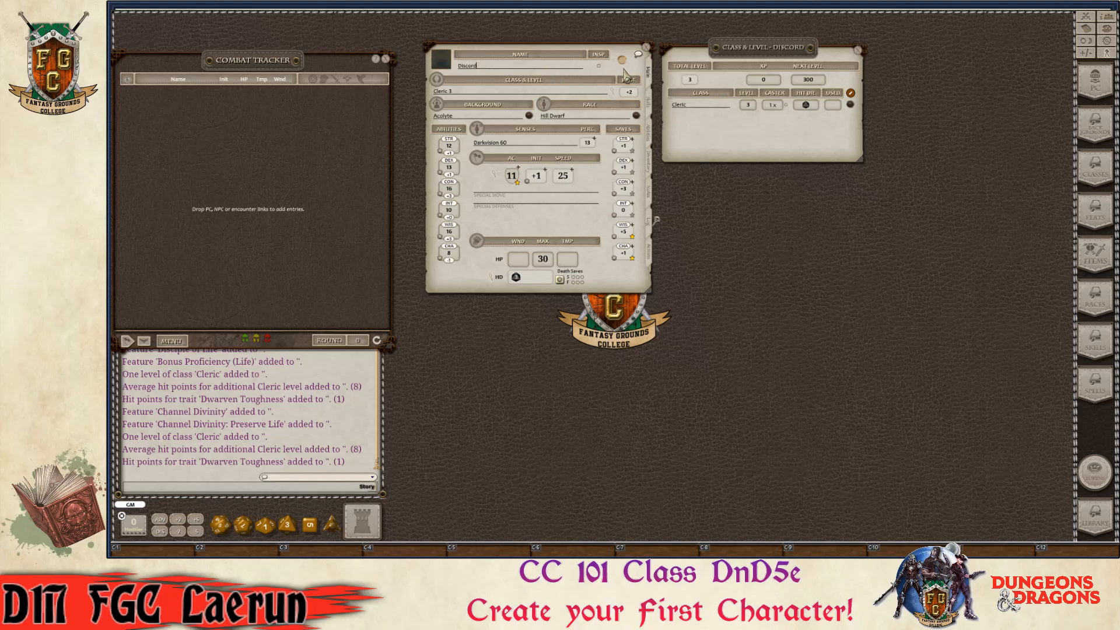
pyautogui.click(710, 107)
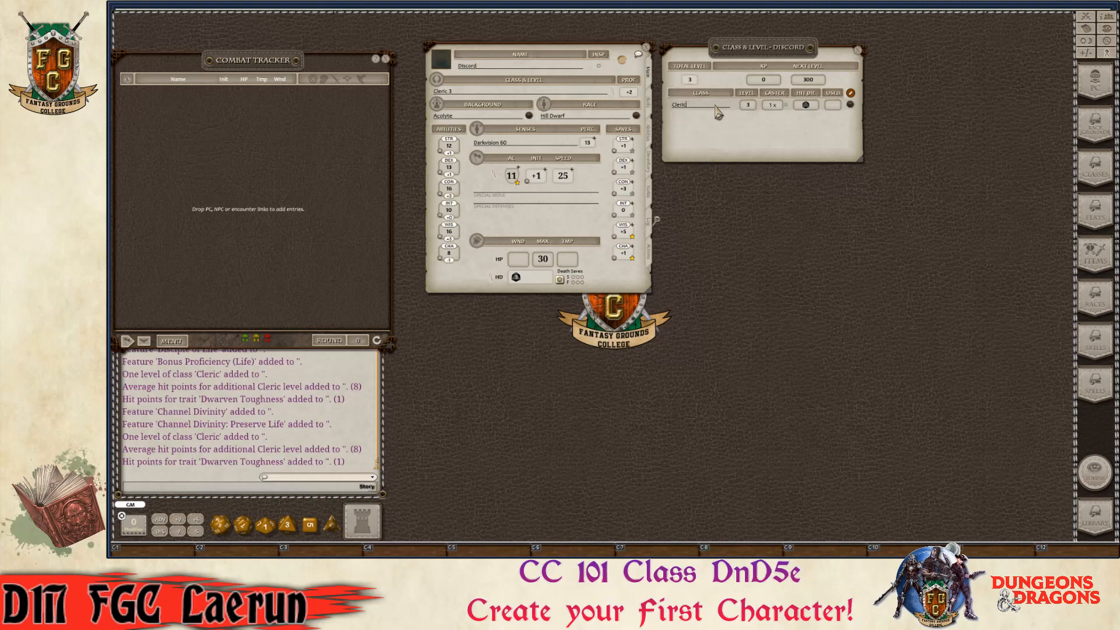
# - Assign the red-bearded man's image from the first portrait folder as the character's portrait and use it as the token
pyautogui.click(443, 71)
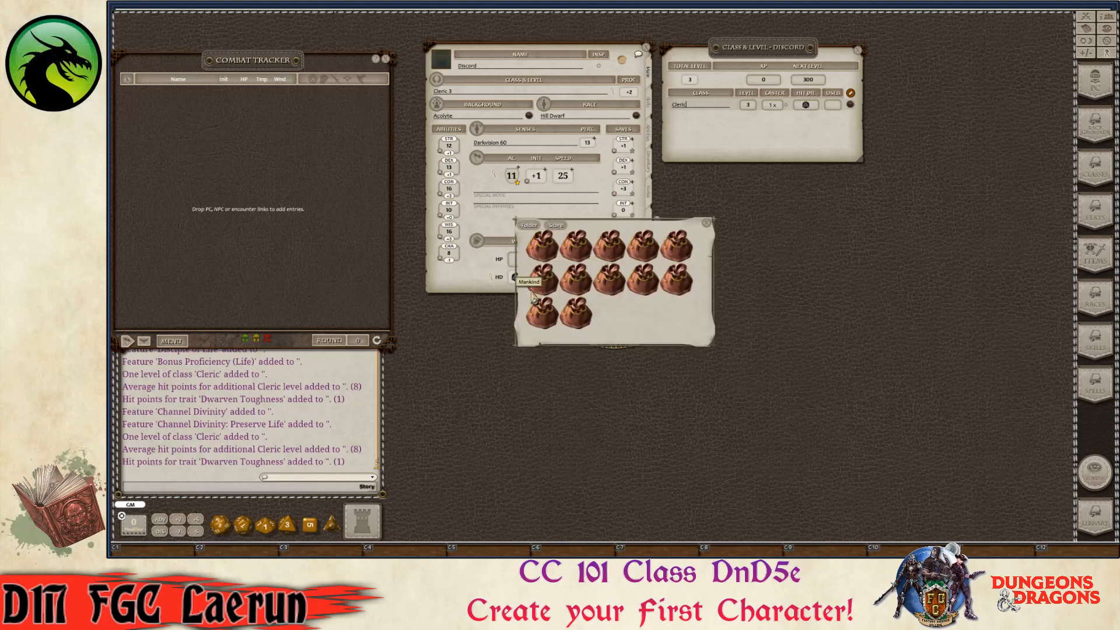
pyautogui.click(548, 257)
pyautogui.scroll(-1, 612, 292)
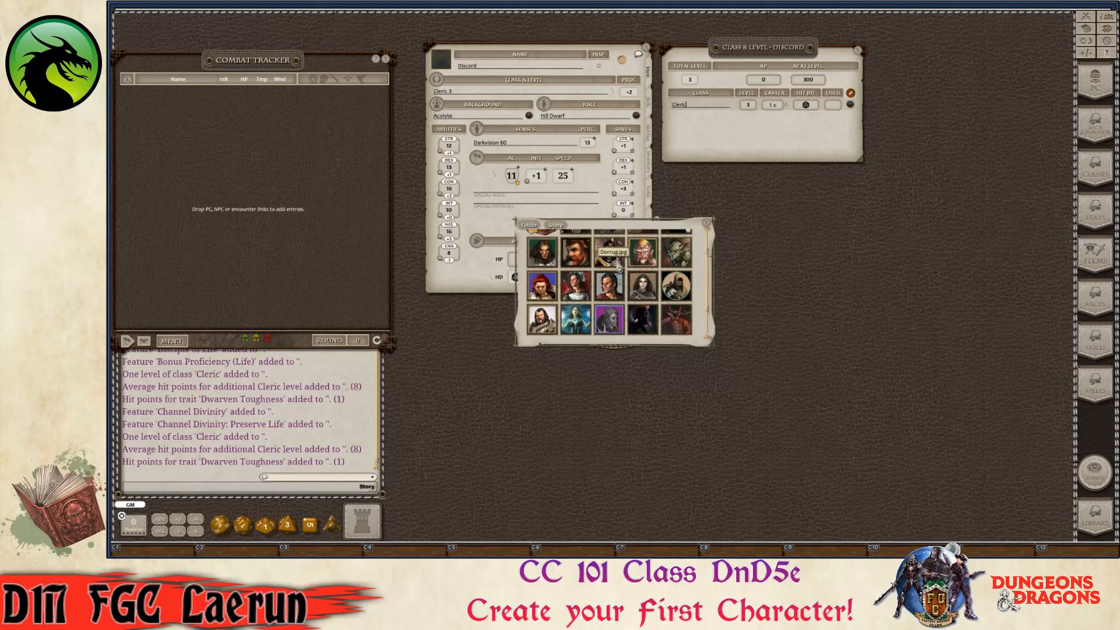
pyautogui.click(581, 265)
pyautogui.press('ctrl')
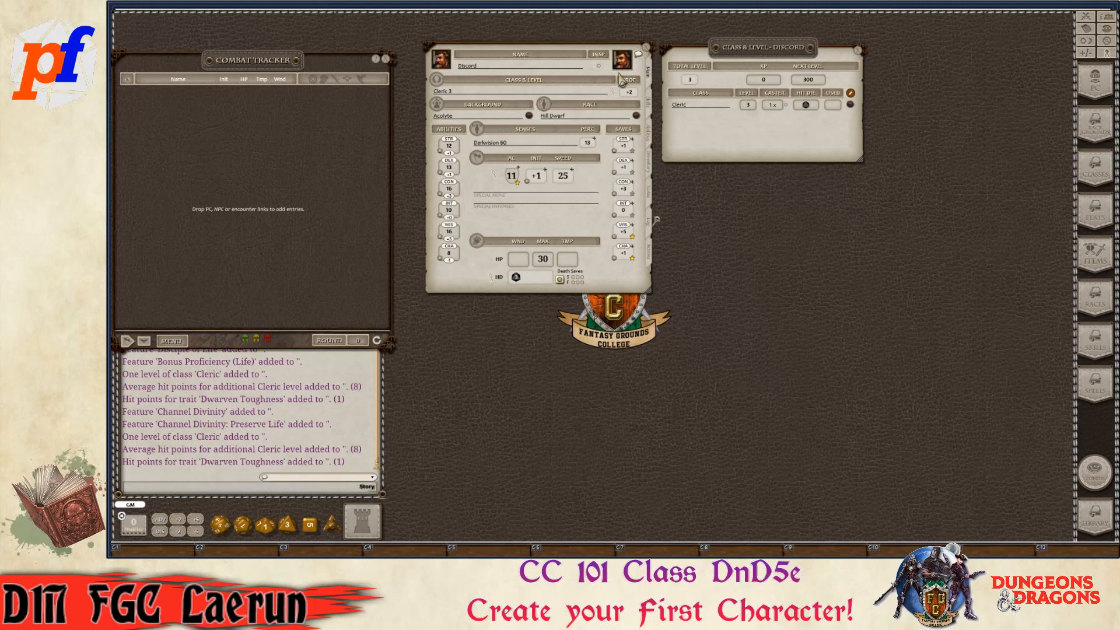
pyautogui.press('ctrl')
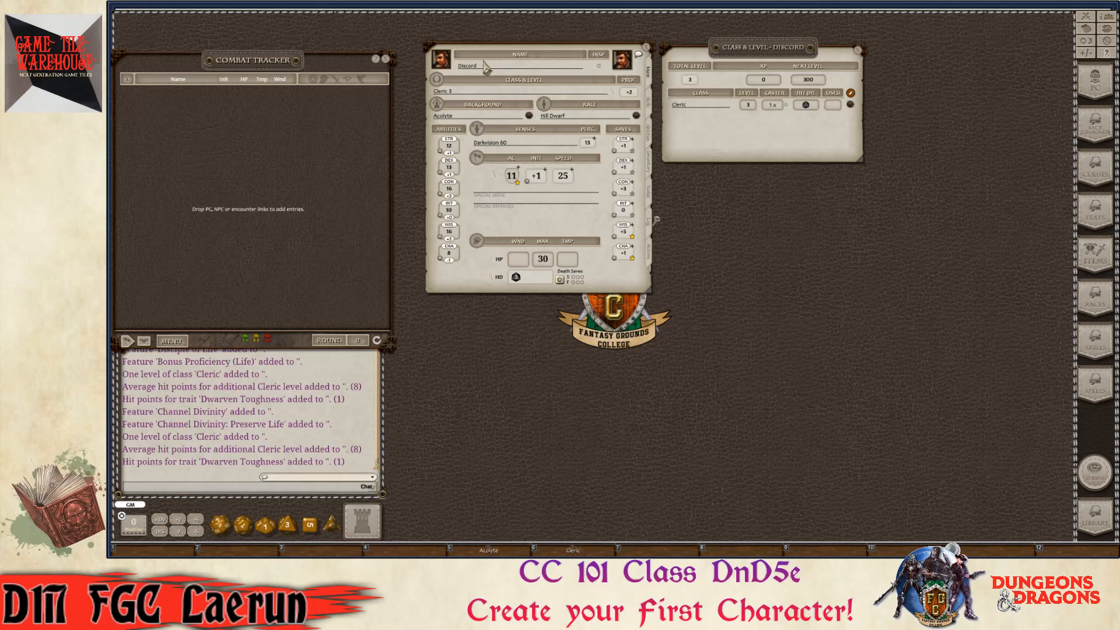
pyautogui.press('ctrl')
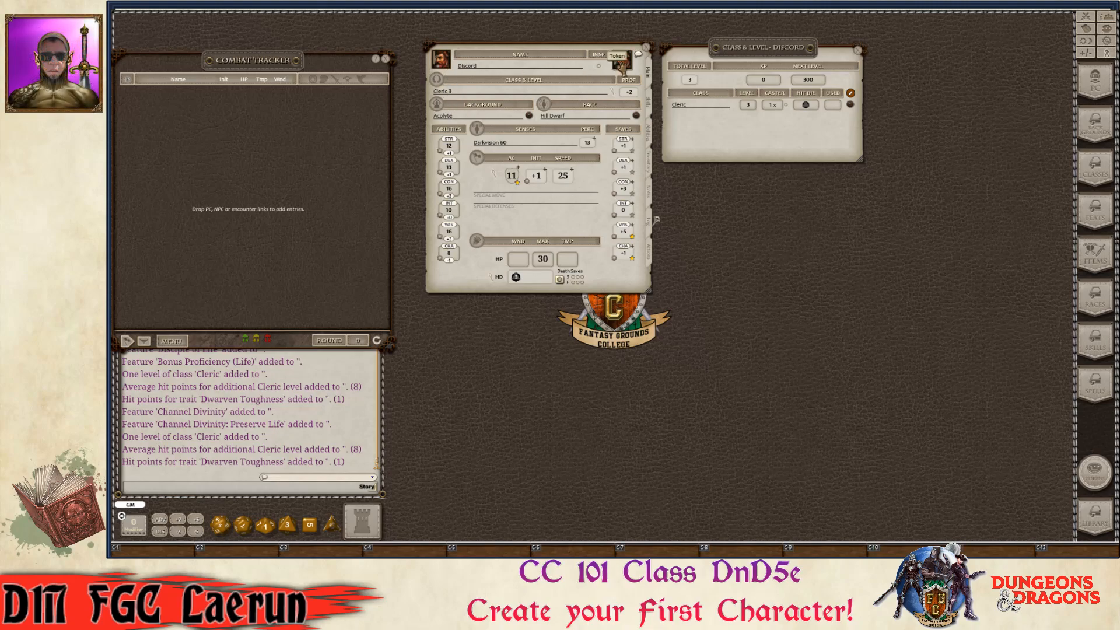
pyautogui.moveTo(441, 58); pyautogui.dragTo(621, 69)
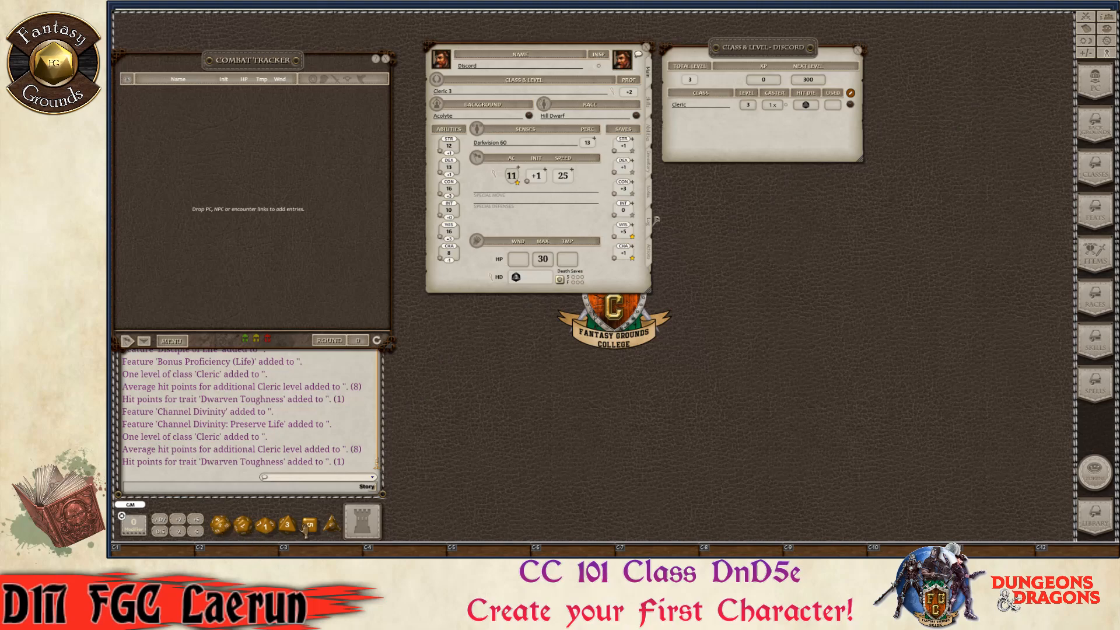
# - Roll a d20 into the chat and recolour the dice to pale green, trying purple and pink first
pyautogui.moveTo(221, 526); pyautogui.dragTo(318, 496)
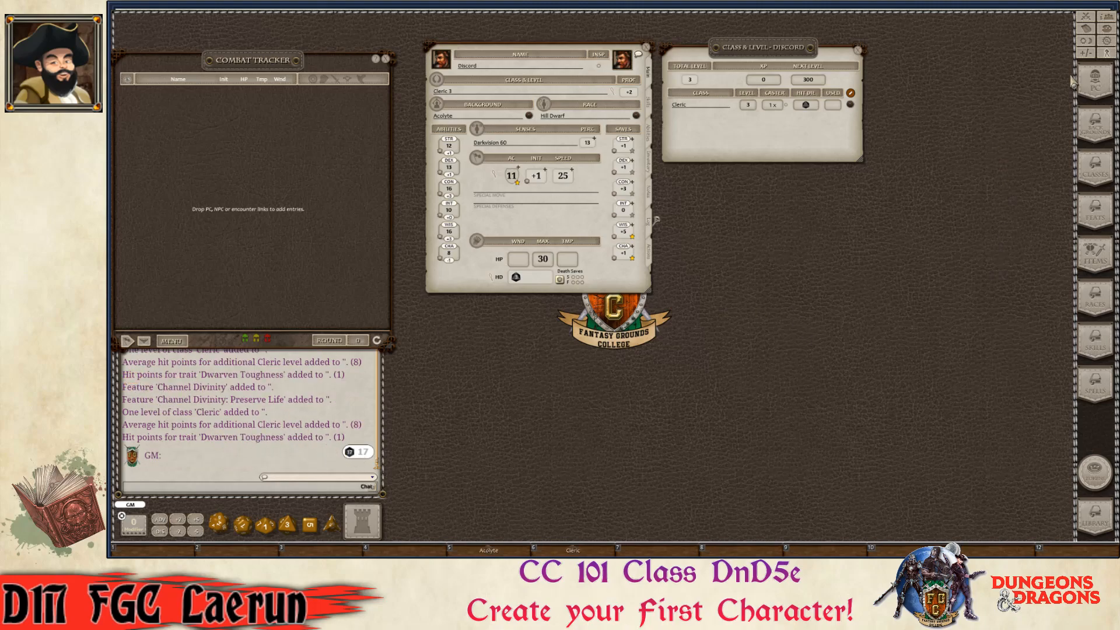
pyautogui.click(1107, 31)
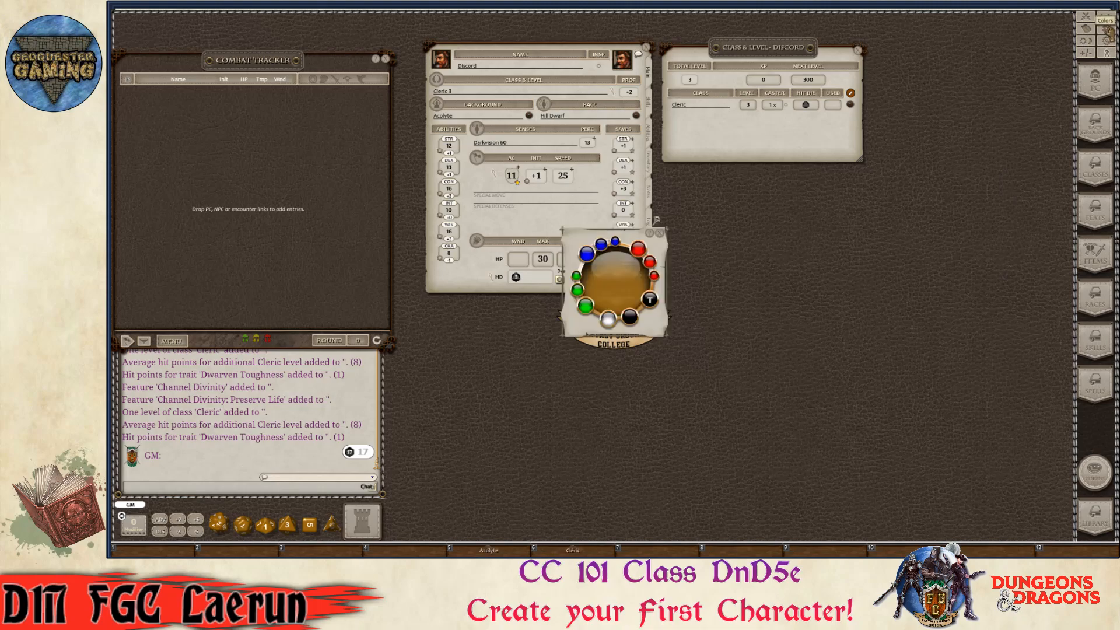
pyautogui.moveTo(640, 244); pyautogui.dragTo(849, 219)
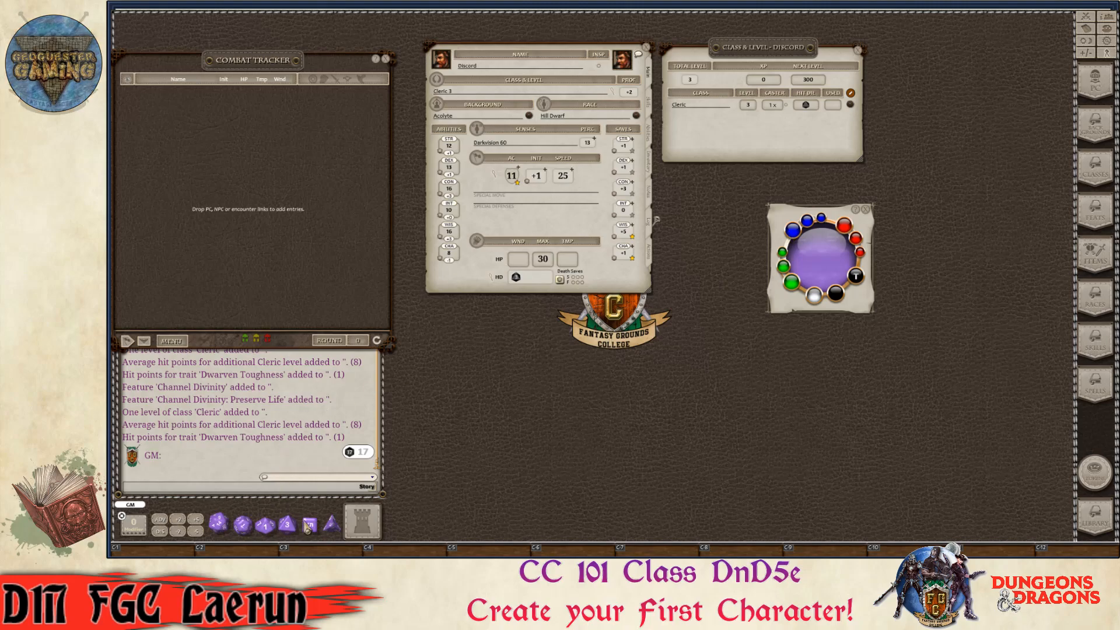
pyautogui.click(842, 233)
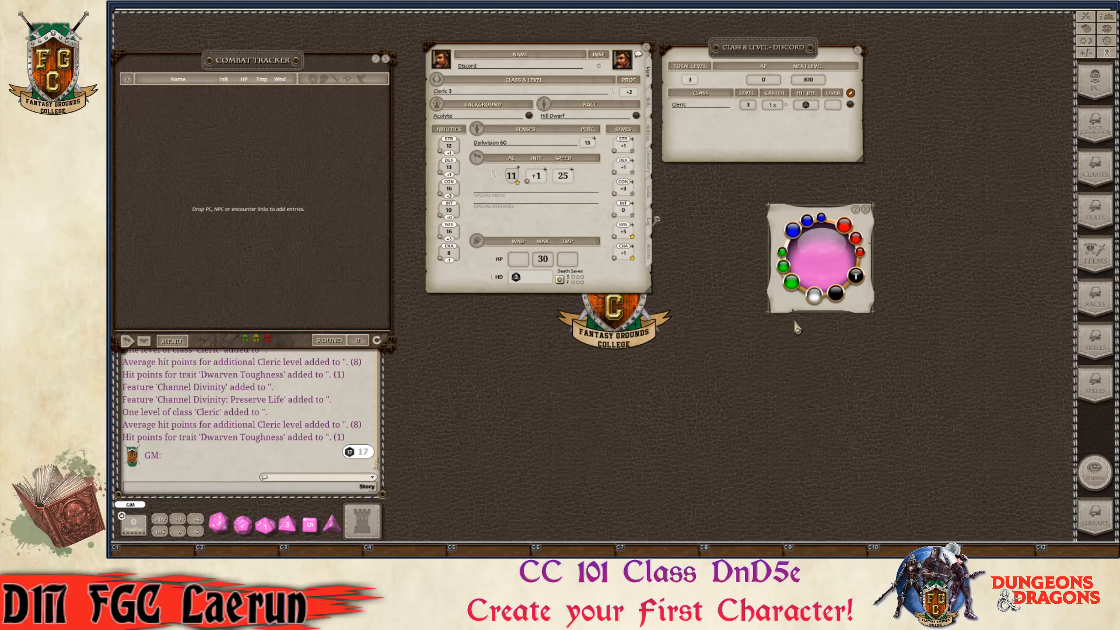
pyautogui.click(791, 283)
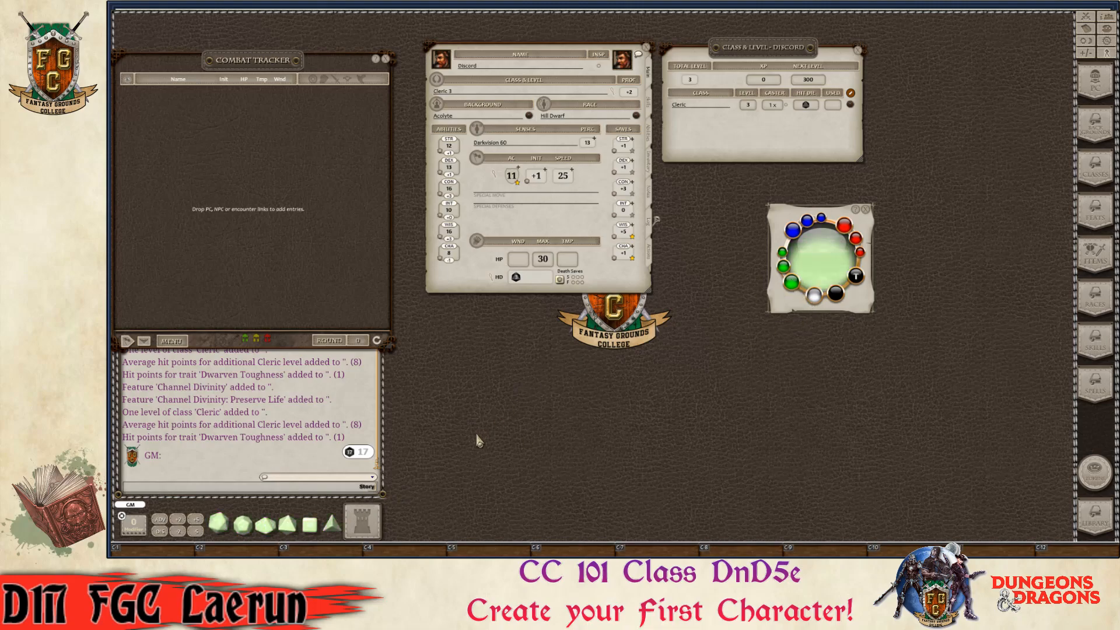
# - Darken the dice to a deeper green, and test the colour with a die roll before closing the colour picker
pyautogui.click(836, 293)
pyautogui.click(837, 293)
pyautogui.click(837, 293)
pyautogui.click(837, 293)
pyautogui.click(837, 292)
pyautogui.click(837, 293)
pyautogui.press('ctrl')
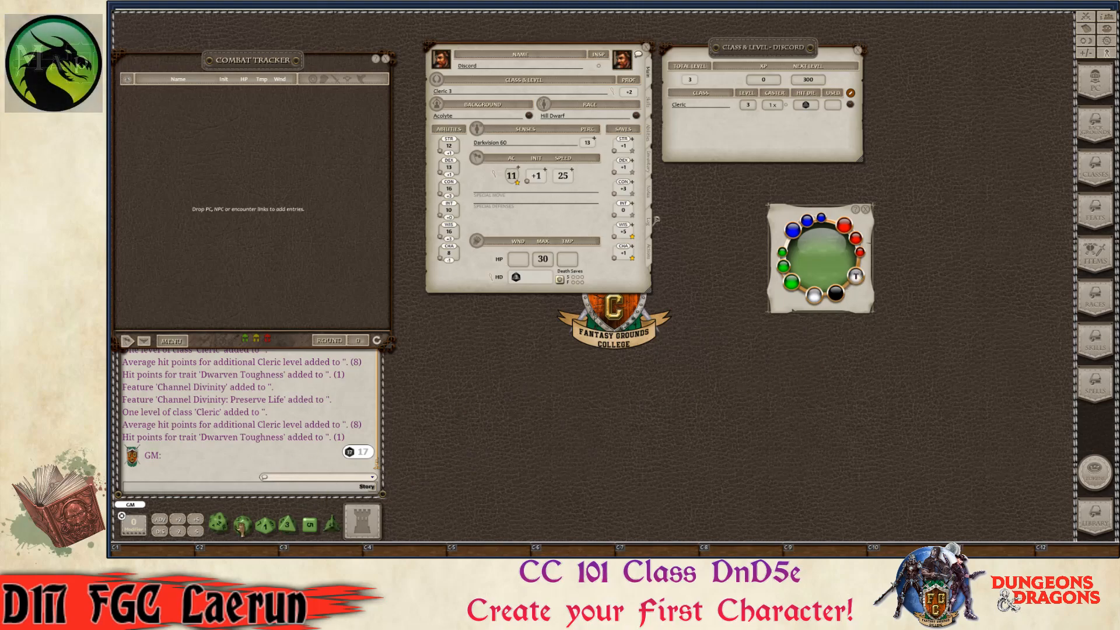
pyautogui.moveTo(249, 515); pyautogui.dragTo(190, 339)
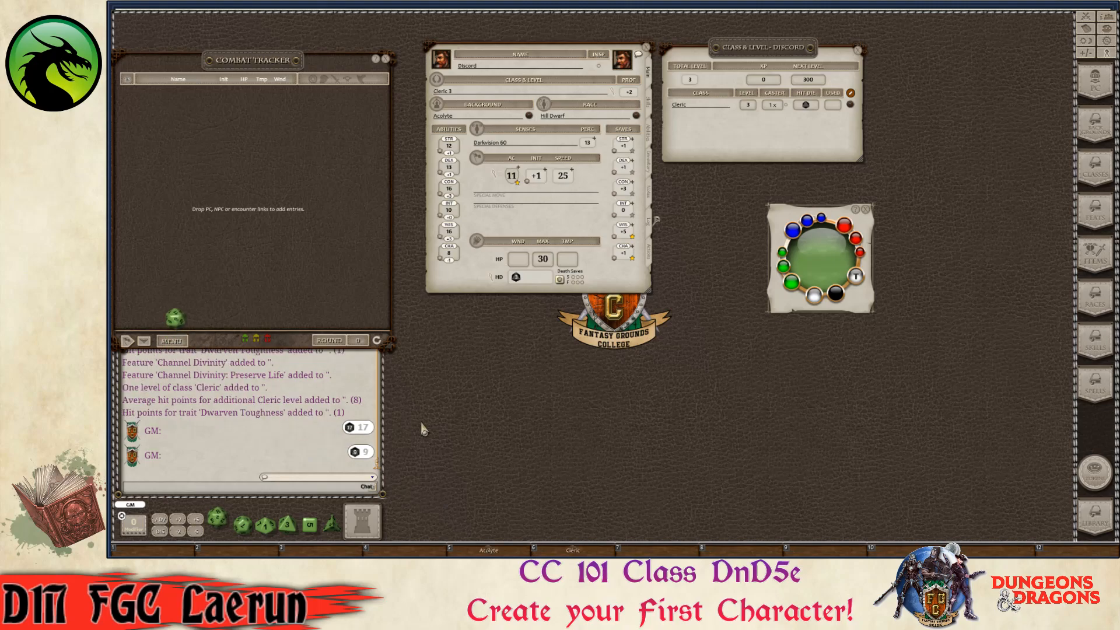
pyautogui.click(866, 209)
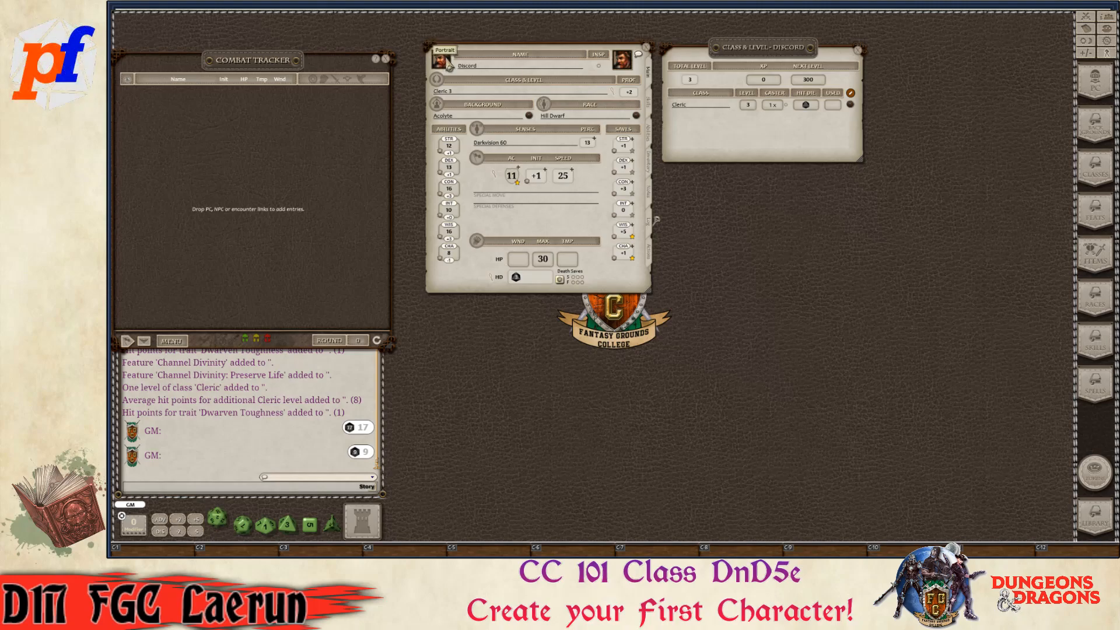
# - Set the character's XP to 900 and the next level threshold to 2700 in the Class & Level window
pyautogui.press('ctrl')
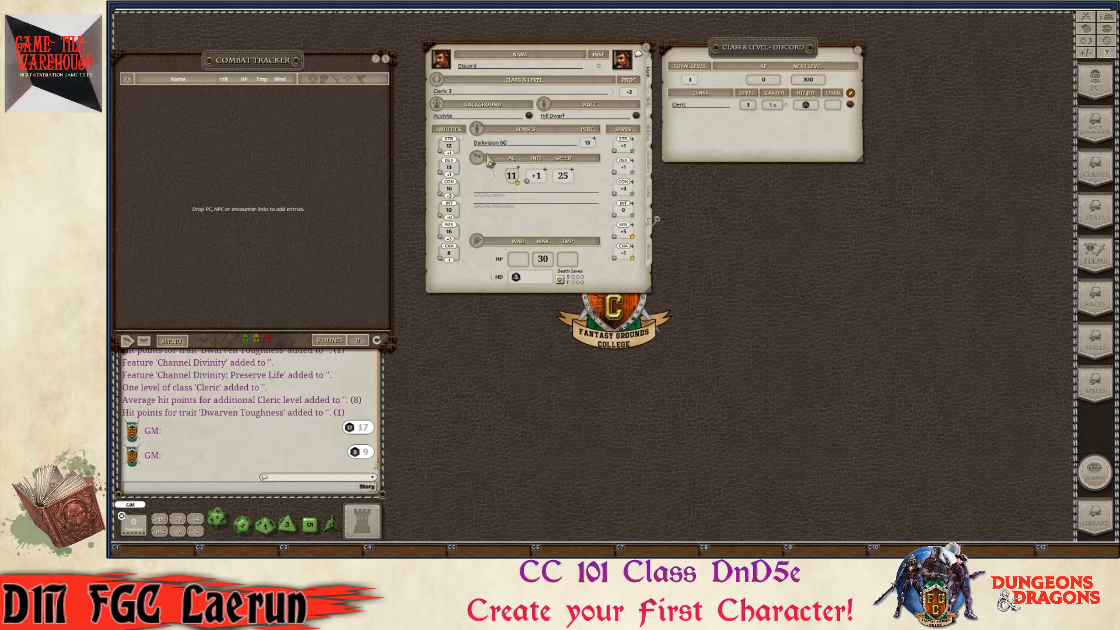
pyautogui.press('ctrl')
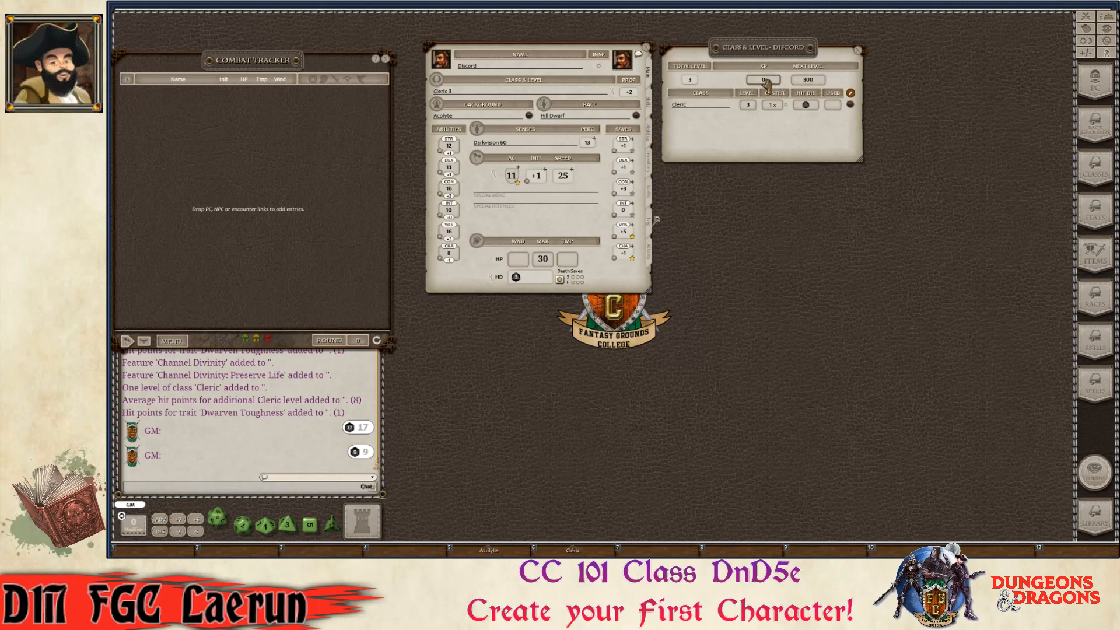
pyautogui.write('900')
pyautogui.click(811, 82)
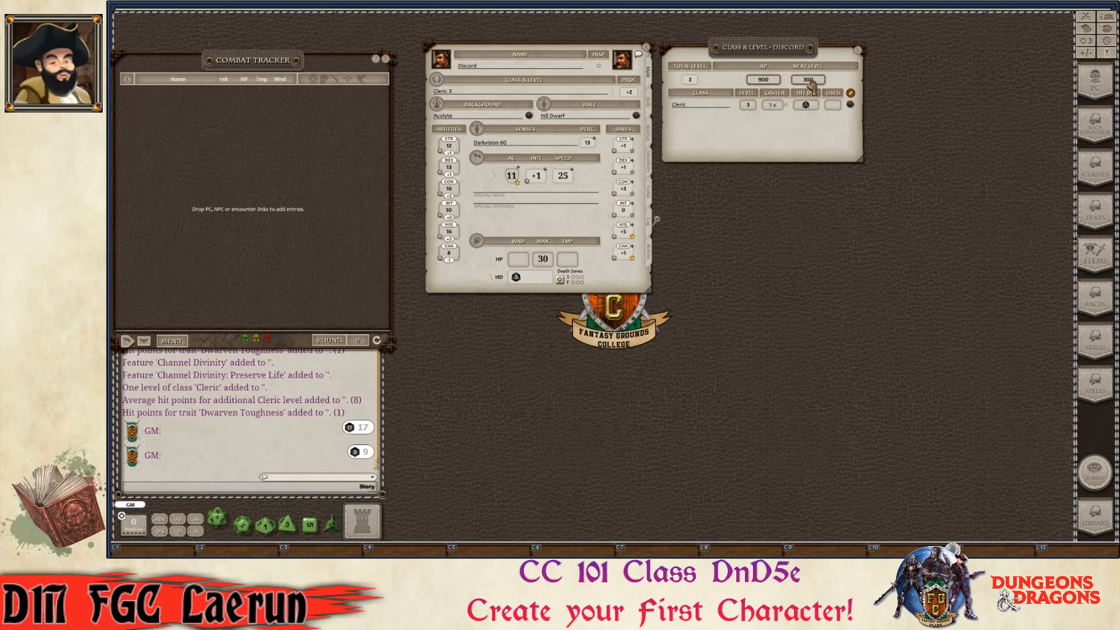
pyautogui.write('2700')
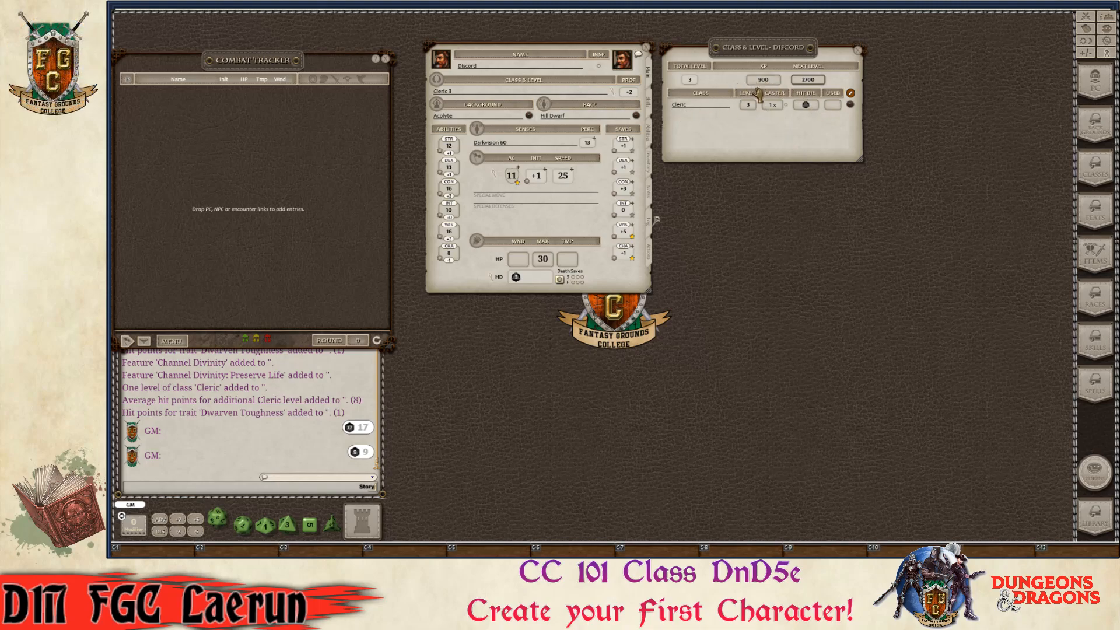
# - Close the Class & Level window and add the character Discord to the combat tracker
pyautogui.press('ctrl')
pyautogui.click(858, 52)
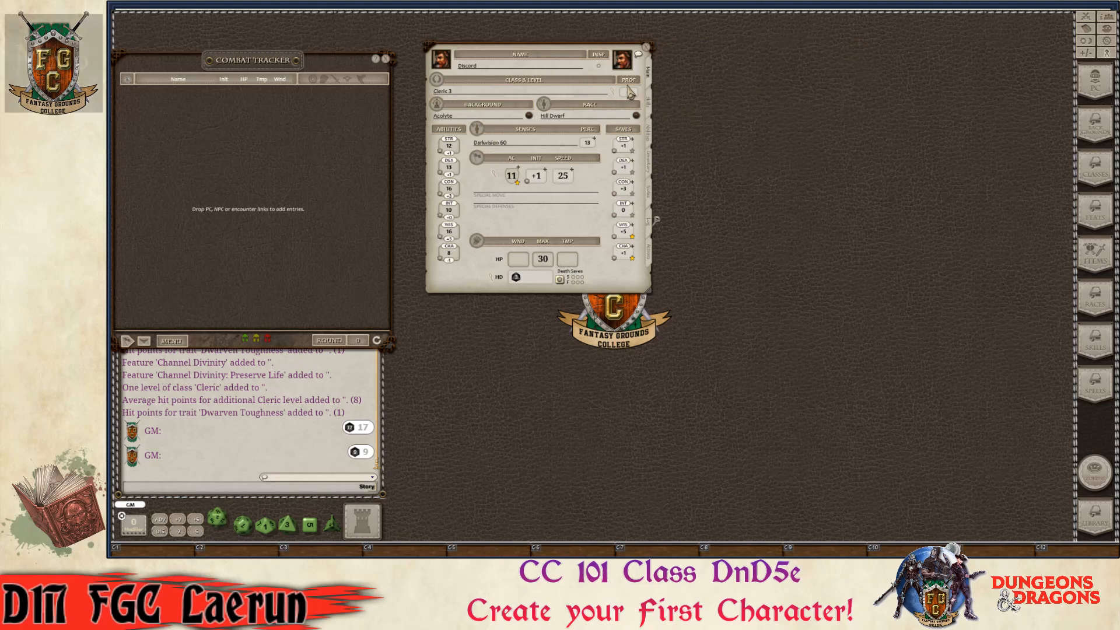
pyautogui.press('ctrl')
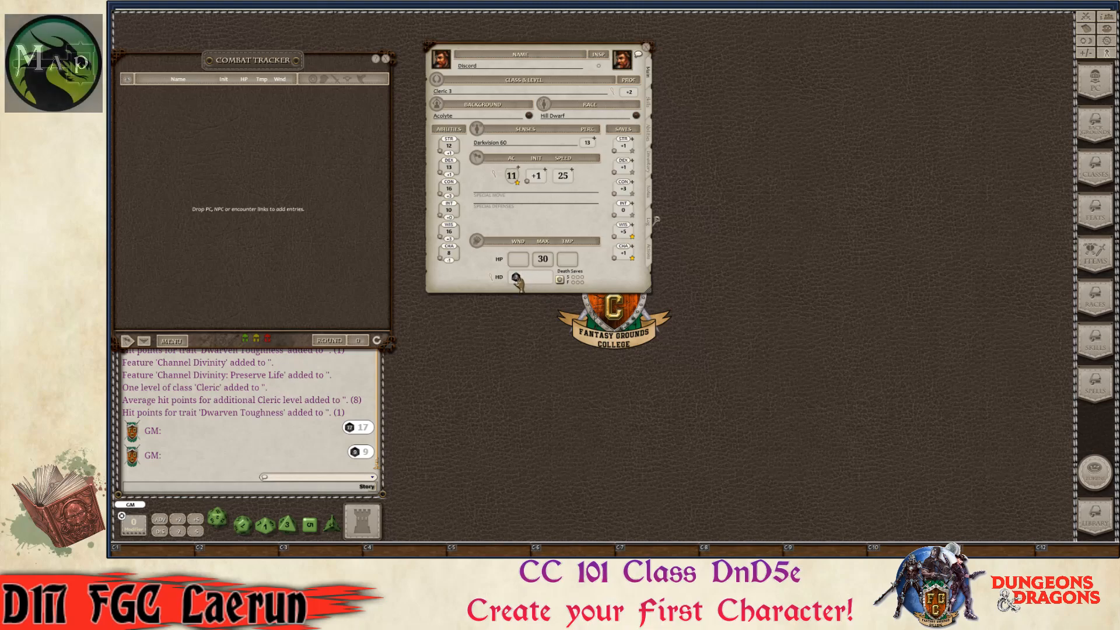
pyautogui.press('ctrl')
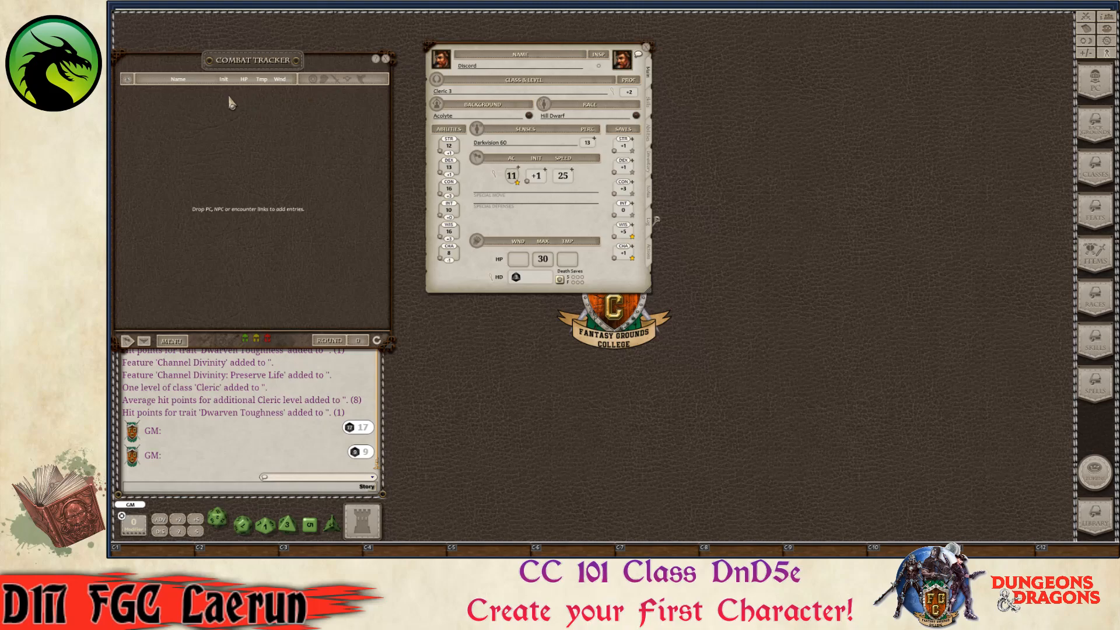
pyautogui.moveTo(441, 65); pyautogui.dragTo(171, 121)
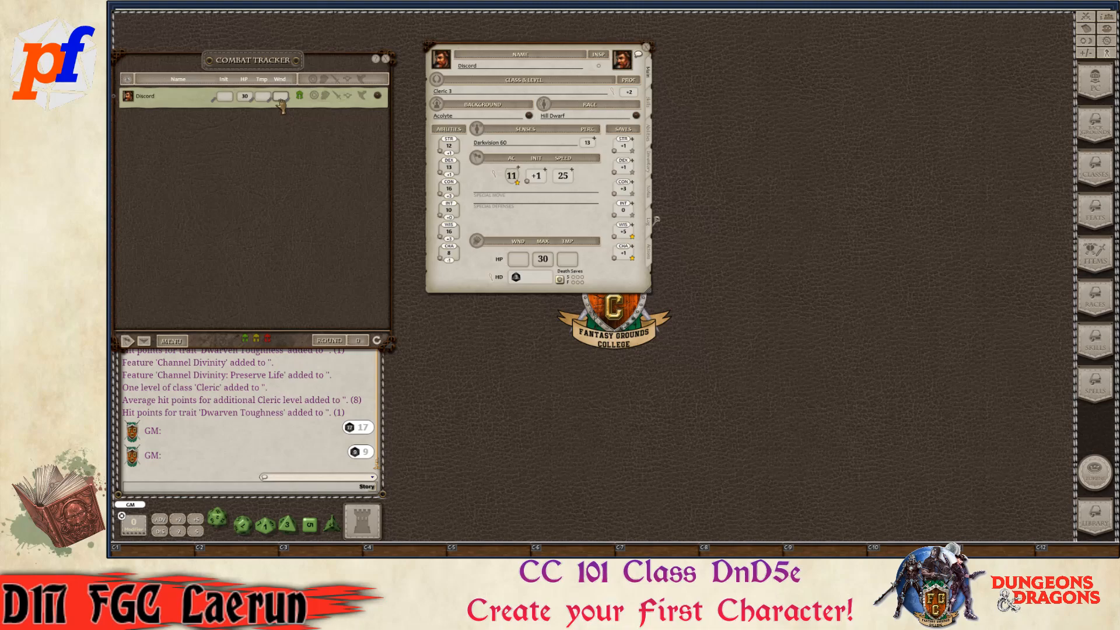
# - Set Discord's wounds to 12 in the combat tracker and roll a hit die to recover hit points
pyautogui.write('12')
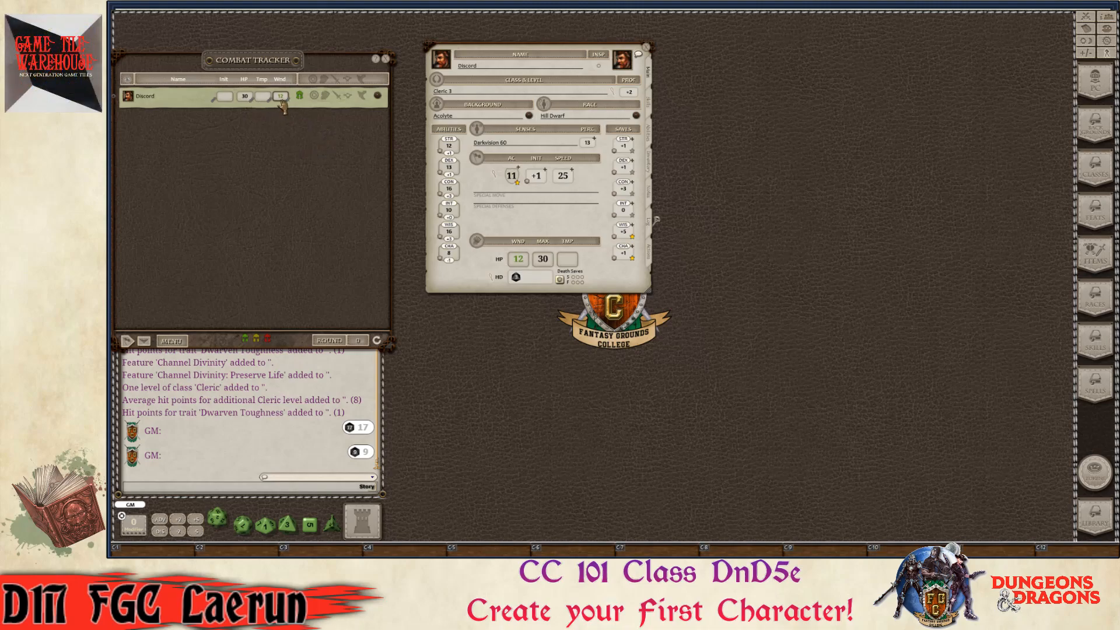
pyautogui.doubleClick(516, 278)
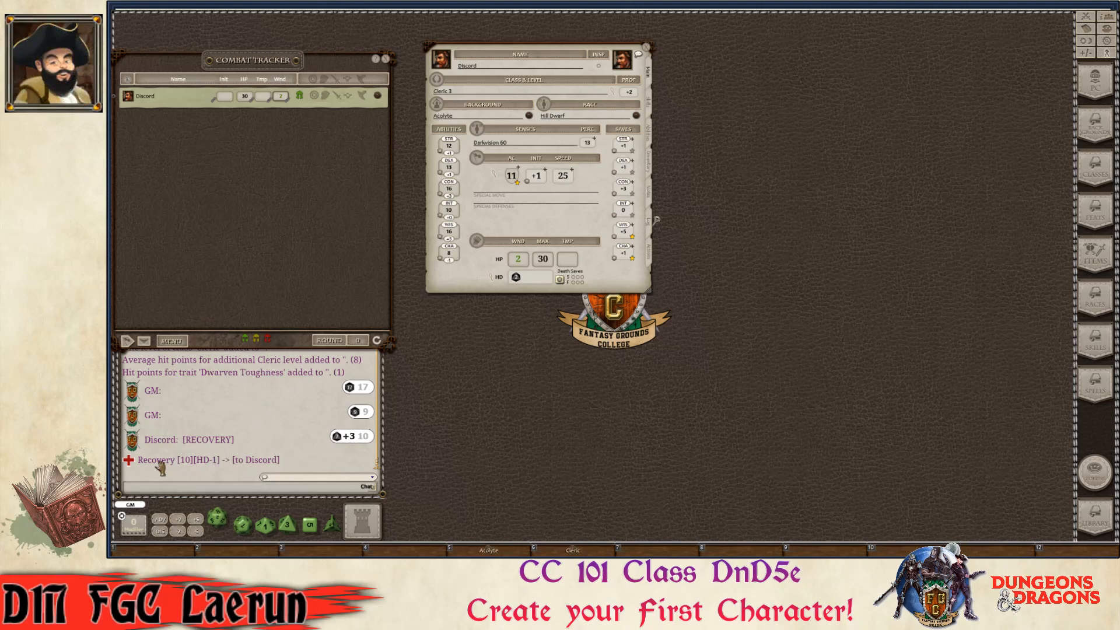
pyautogui.press('ctrl')
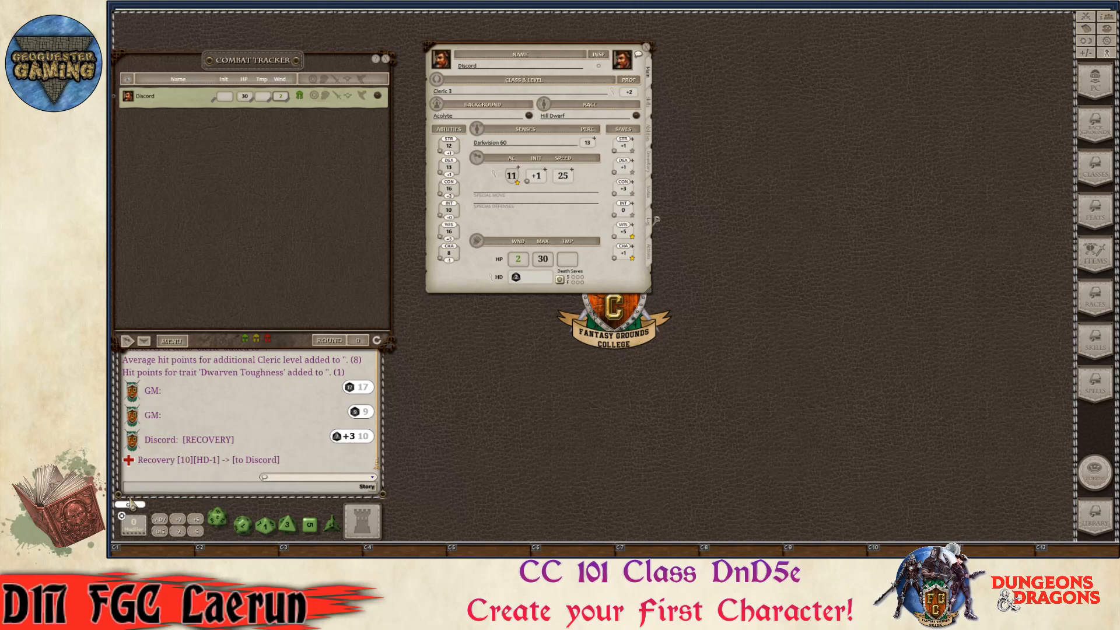
# - Have the whole party take a short rest from the combat tracker
pyautogui.rightClick(188, 343)
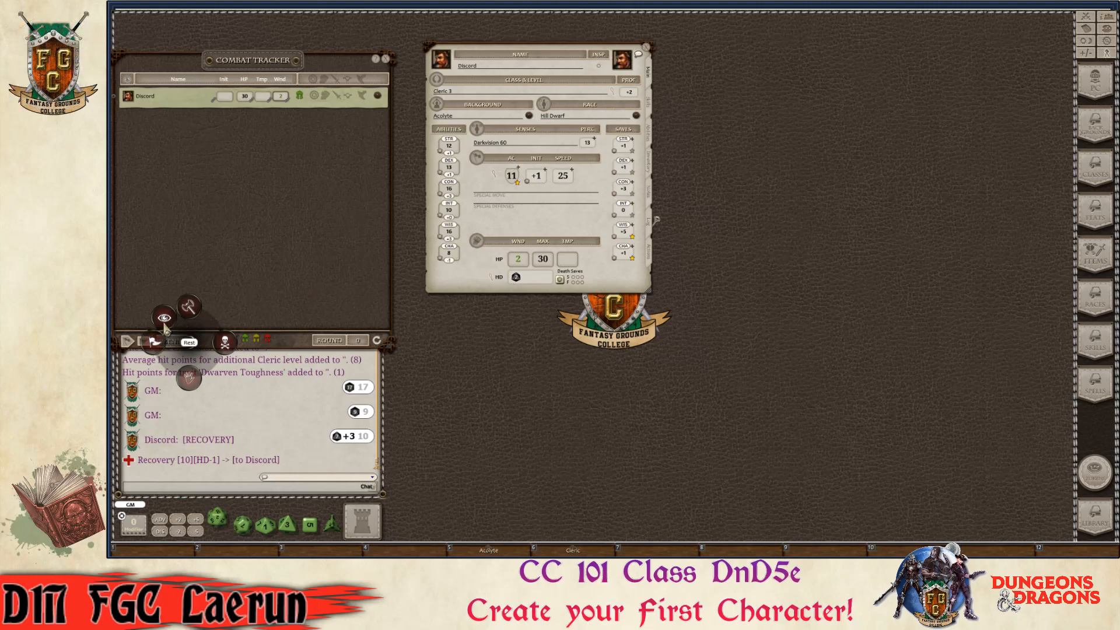
pyautogui.click(155, 340)
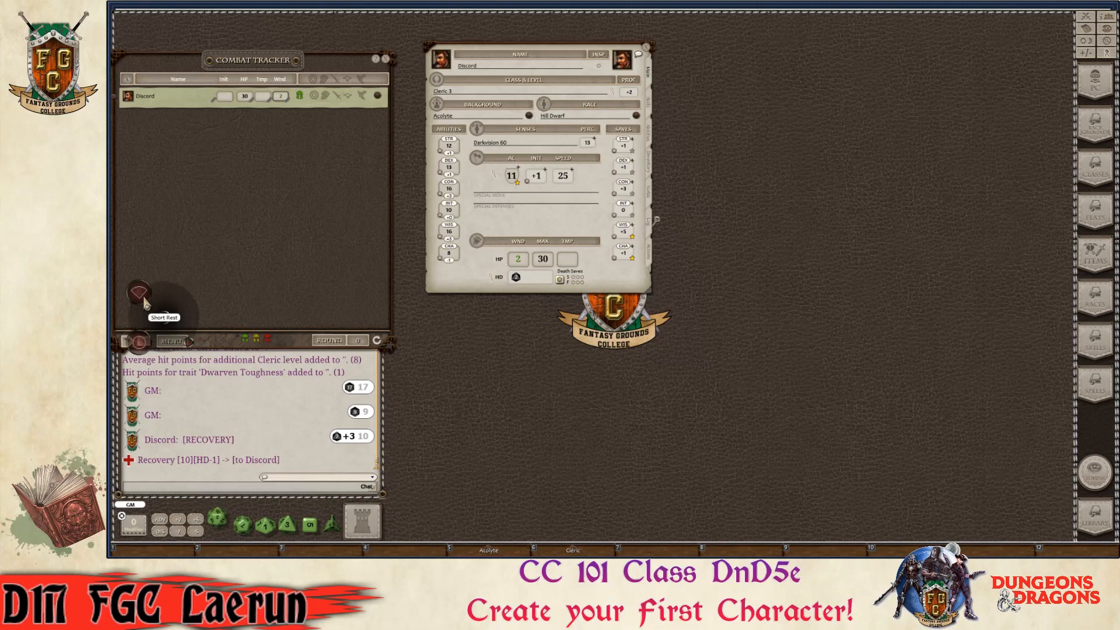
pyautogui.click(142, 344)
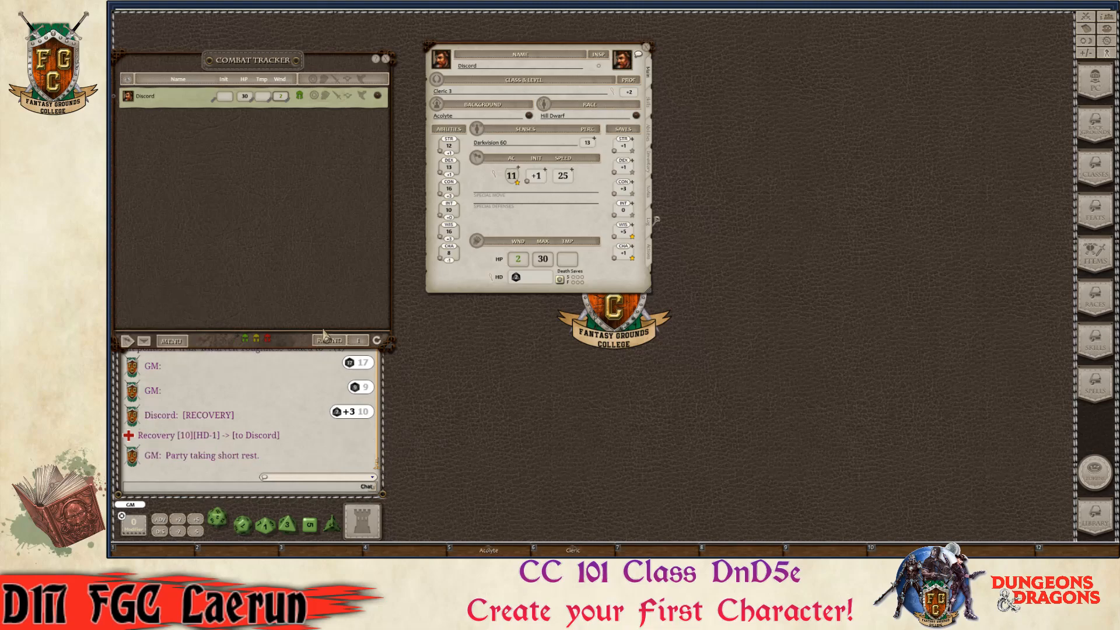
# - Roll Discord's Strength check secretly in the dice tower, and roll it again openly in the chat
pyautogui.press('ctrl')
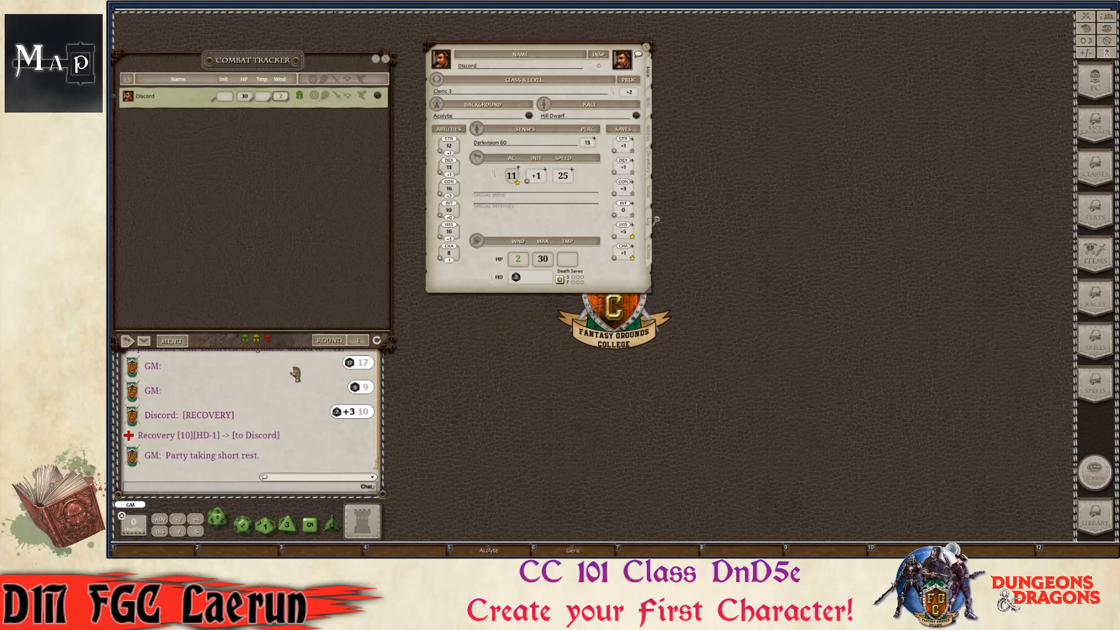
pyautogui.press('ctrl')
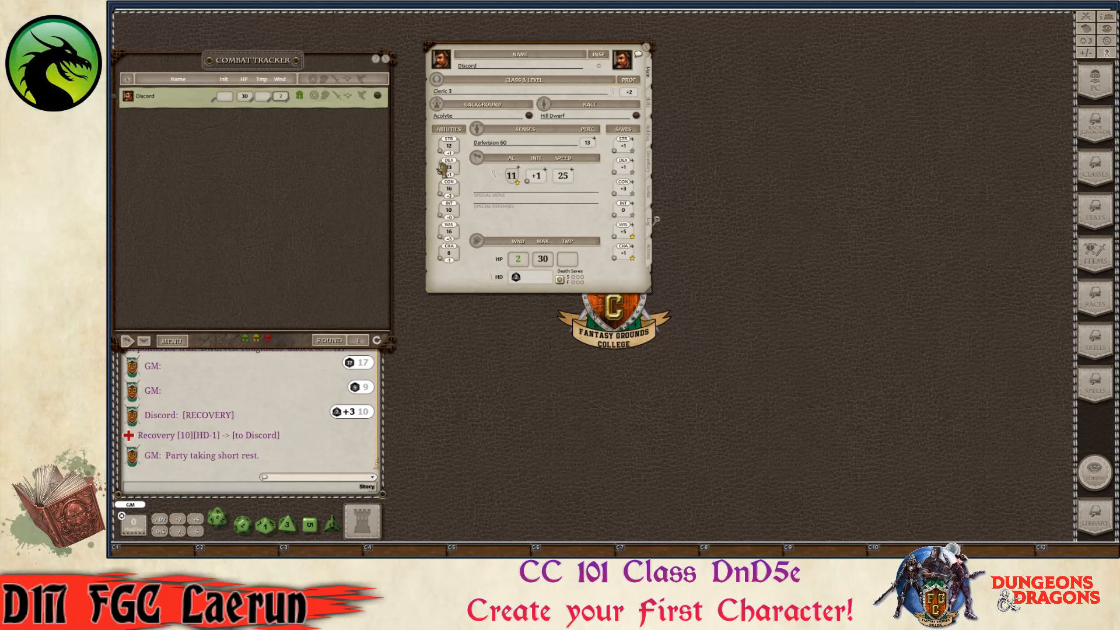
pyautogui.press('ctrl')
pyautogui.press('ctrl')
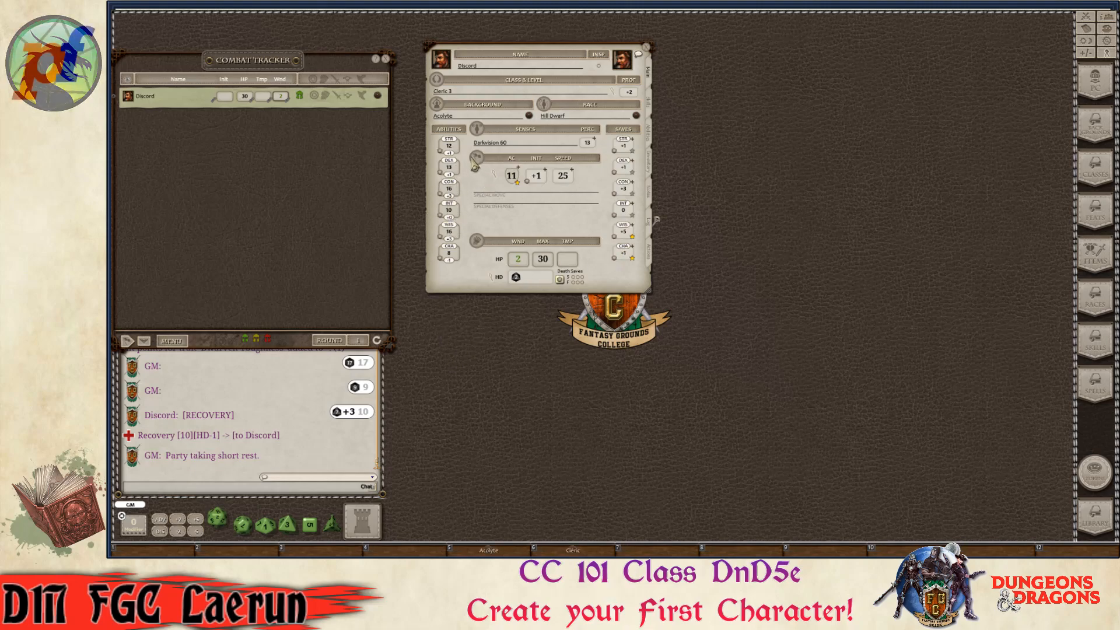
pyautogui.moveTo(445, 154); pyautogui.dragTo(367, 525)
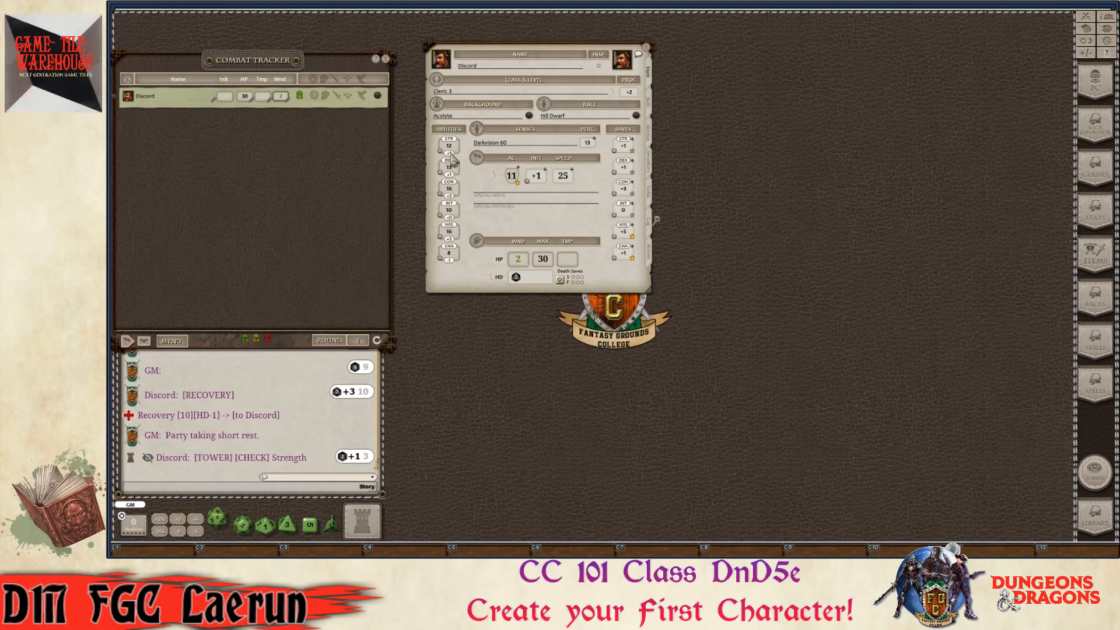
pyautogui.moveTo(454, 150); pyautogui.dragTo(290, 403)
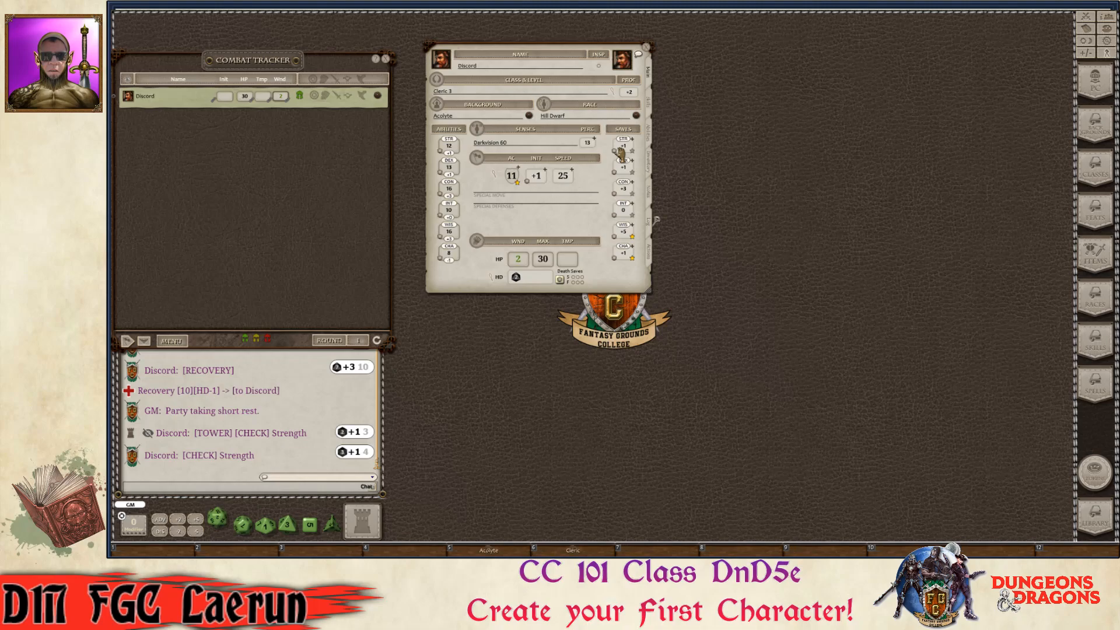
# - Roll Discord's Dexterity save in the dice tower and again openly in the chat
pyautogui.press('ctrl')
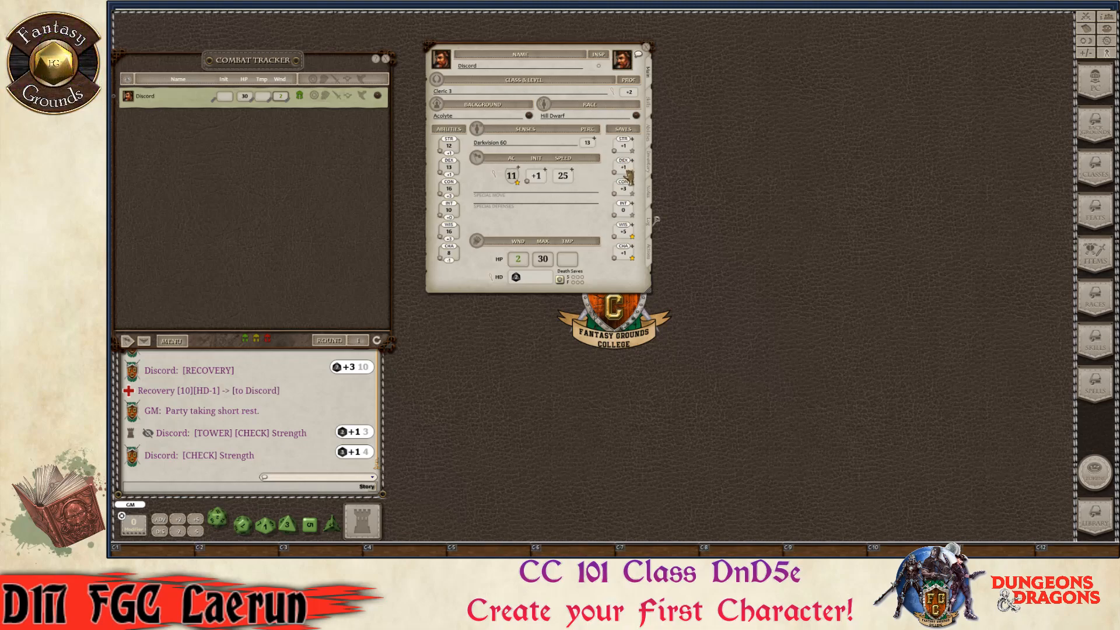
pyautogui.moveTo(623, 169); pyautogui.dragTo(370, 520)
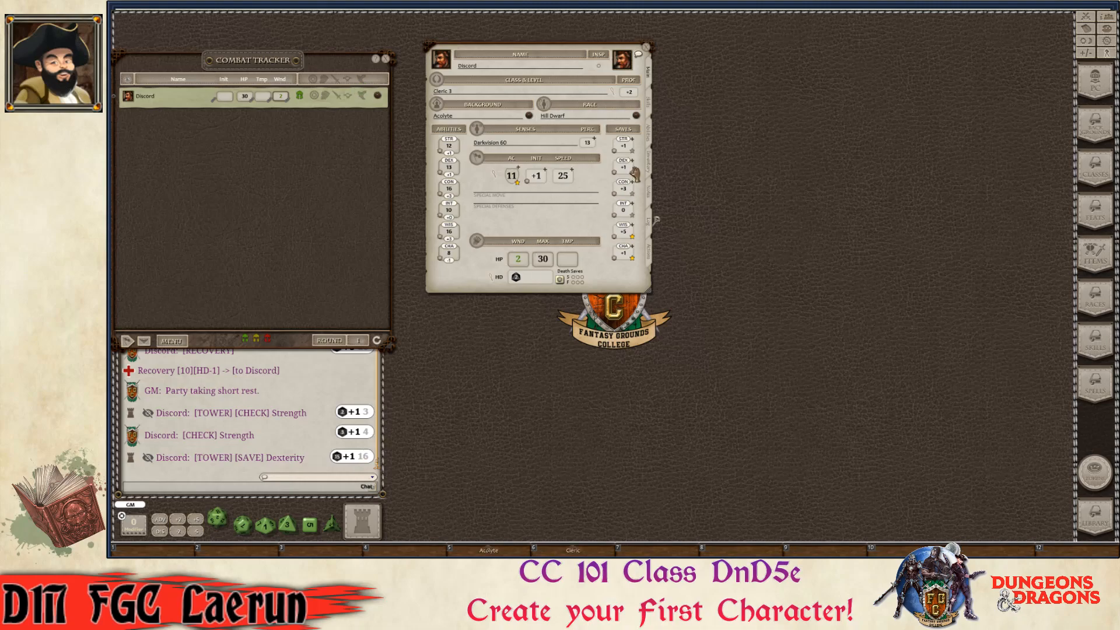
pyautogui.moveTo(449, 231); pyautogui.dragTo(282, 425)
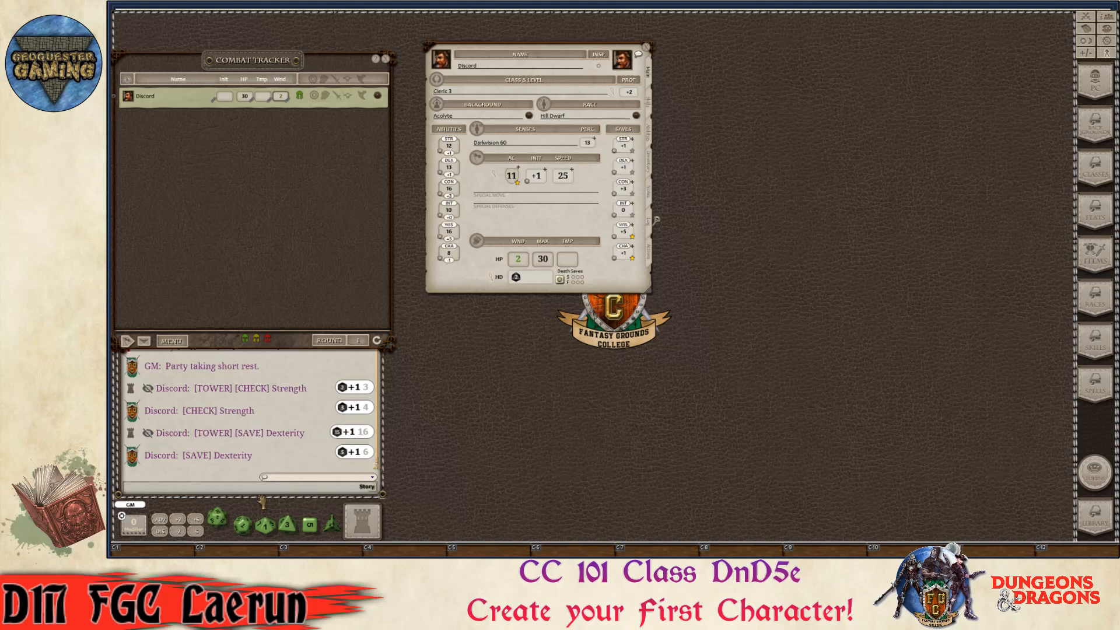
# - Move four dice from the dice row onto the desktop and arrange all dice back in their row
pyautogui.moveTo(265, 525); pyautogui.dragTo(445, 481)
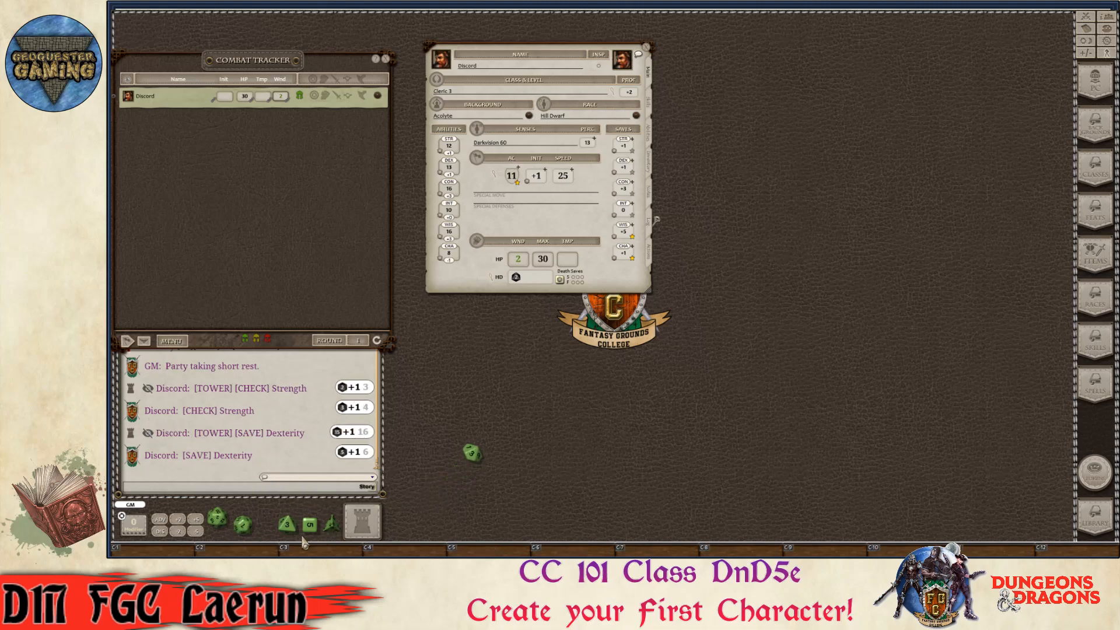
pyautogui.moveTo(288, 525); pyautogui.dragTo(417, 489)
pyautogui.moveTo(218, 519); pyautogui.dragTo(426, 496)
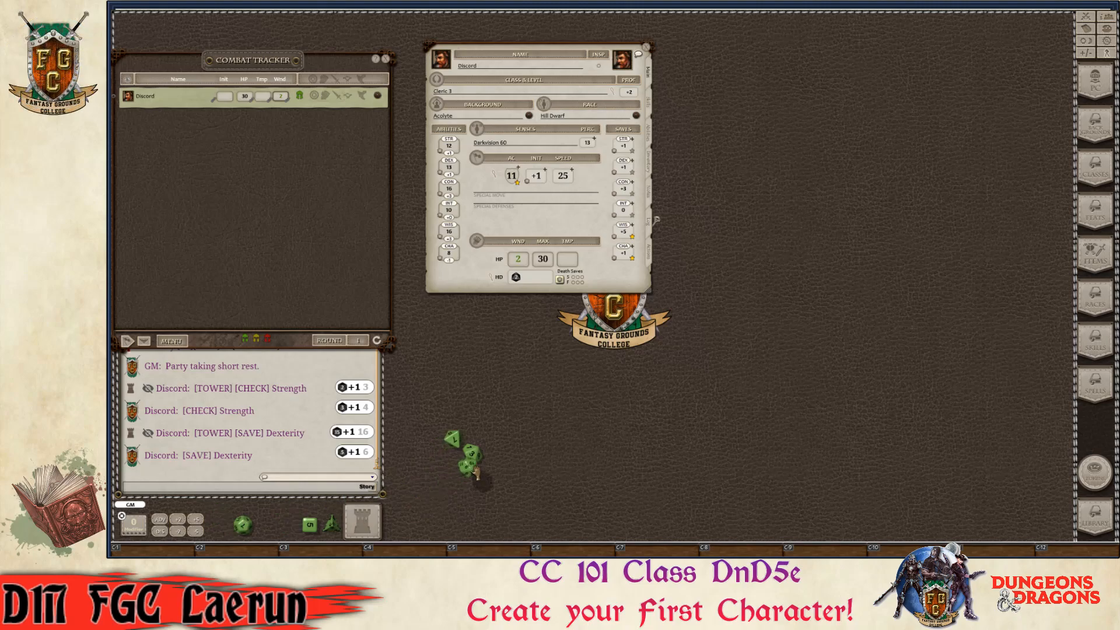
pyautogui.moveTo(310, 525); pyautogui.dragTo(461, 476)
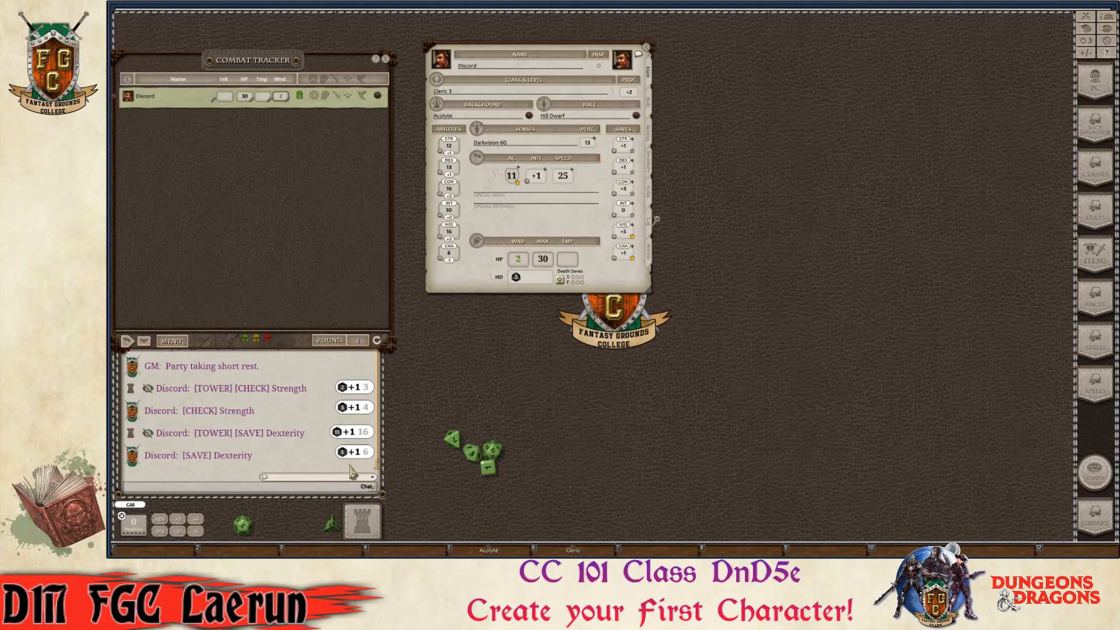
pyautogui.rightClick(493, 400)
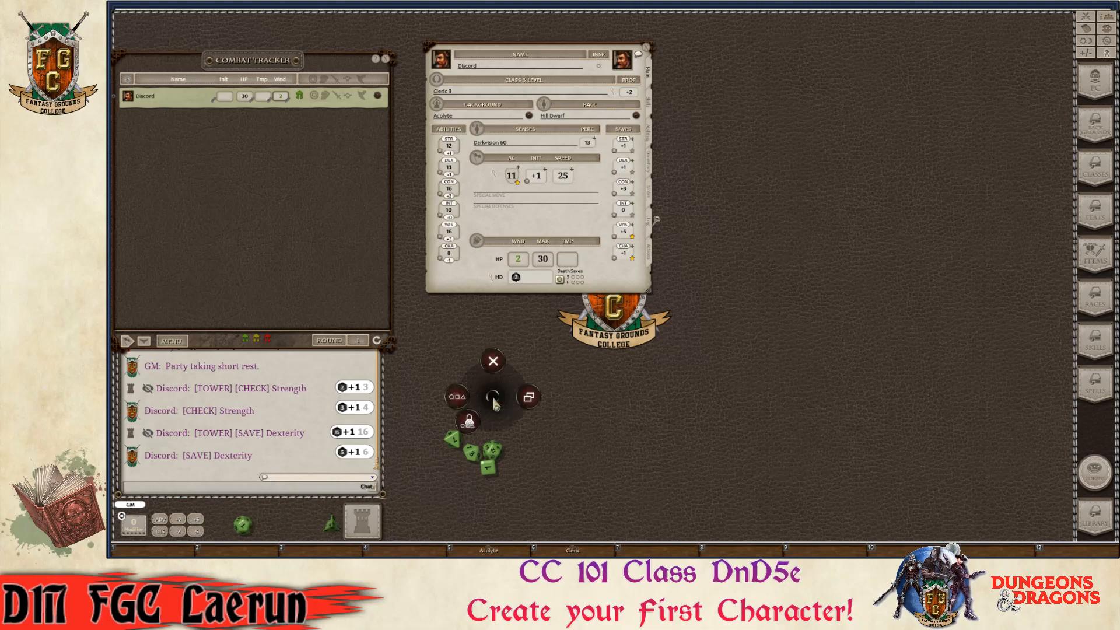
pyautogui.click(457, 400)
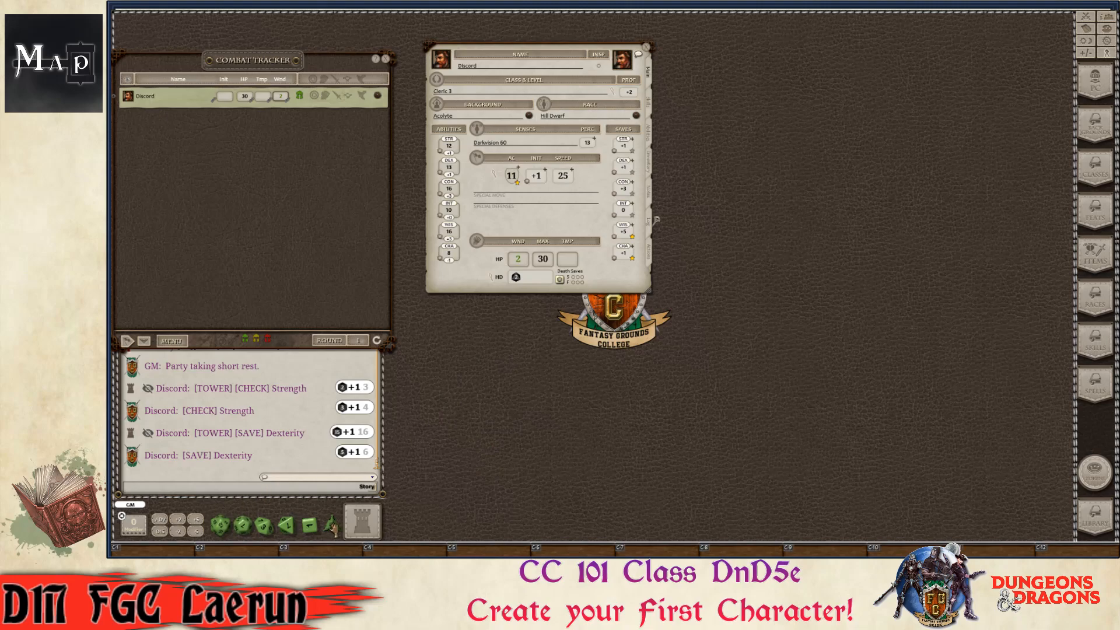
# - Set the arrange position for the dice, move one die out of place and restore the dice row
pyautogui.rightClick(465, 446)
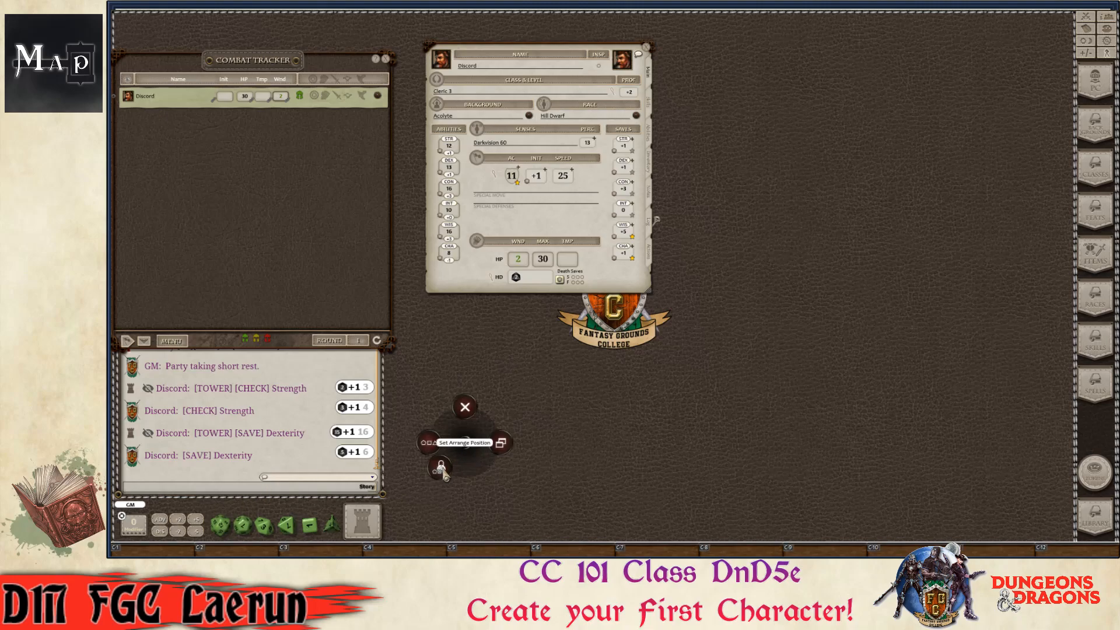
pyautogui.click(441, 471)
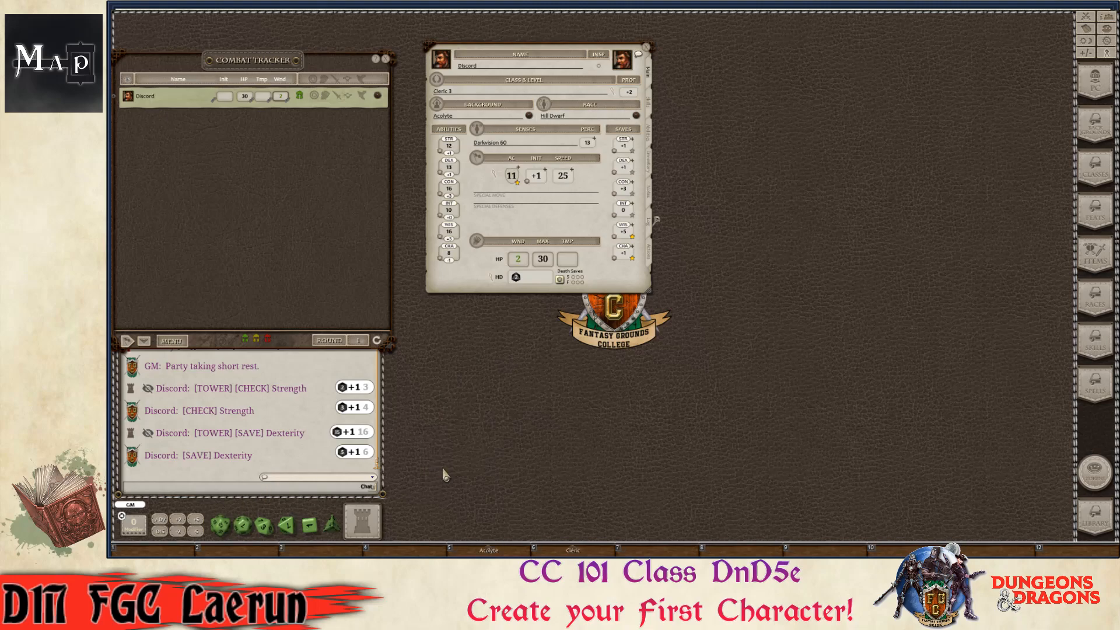
pyautogui.moveTo(266, 532)
pyautogui.mouseDown()
pyautogui.moveTo(285, 510)
pyautogui.moveTo(256, 531)
pyautogui.mouseUp()
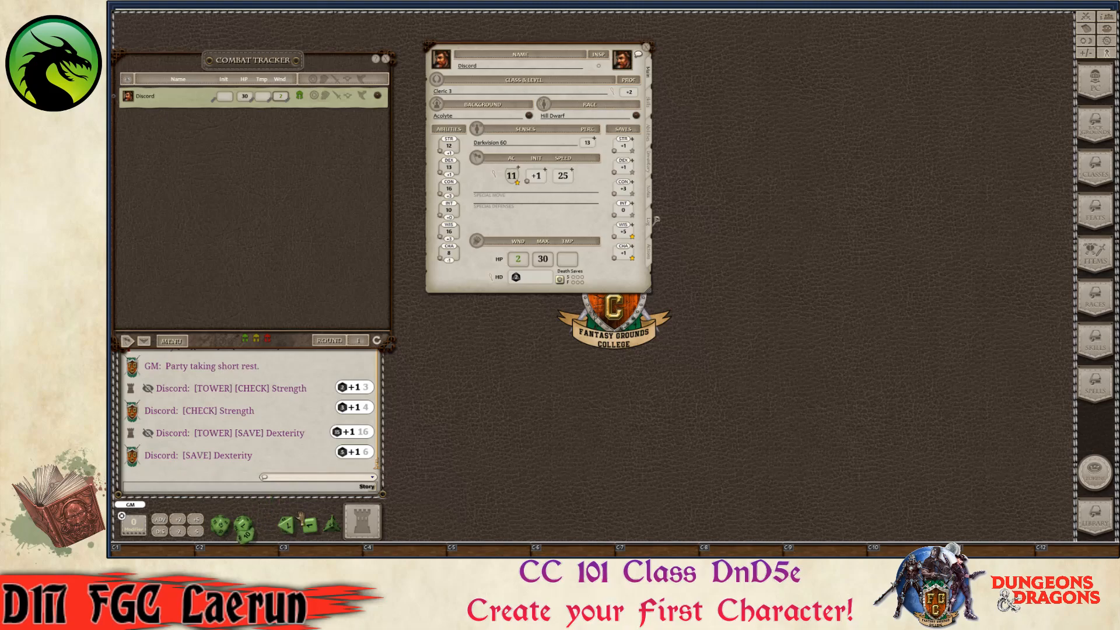
pyautogui.rightClick(431, 458)
pyautogui.click(404, 476)
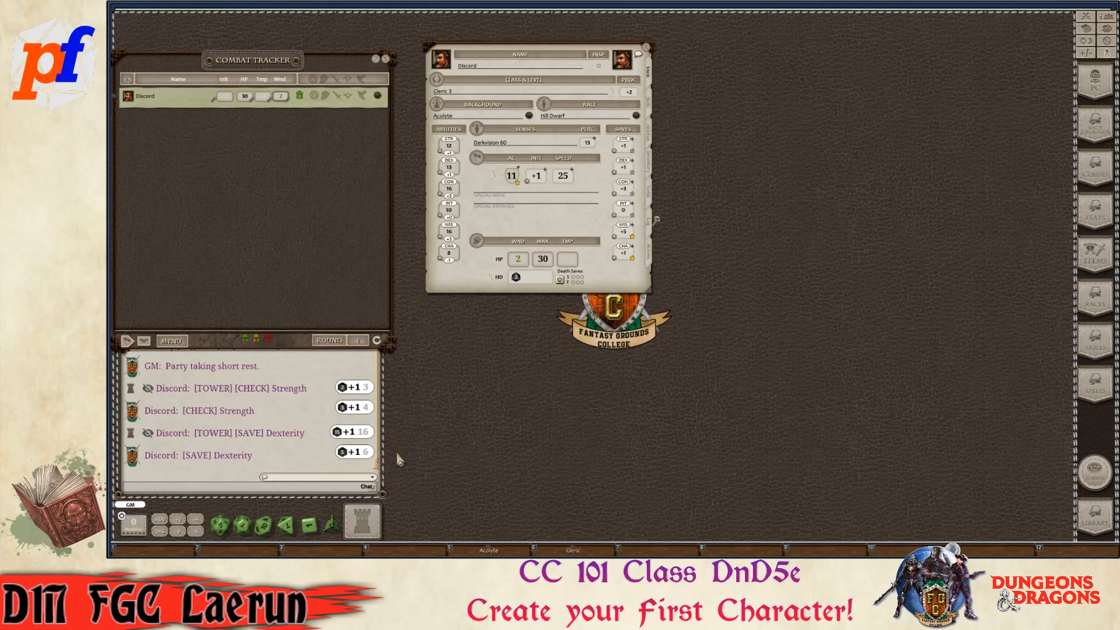
# - Examine the initiative, speed and armor components in Discord's Combat Calc window and close it
pyautogui.press('ctrl')
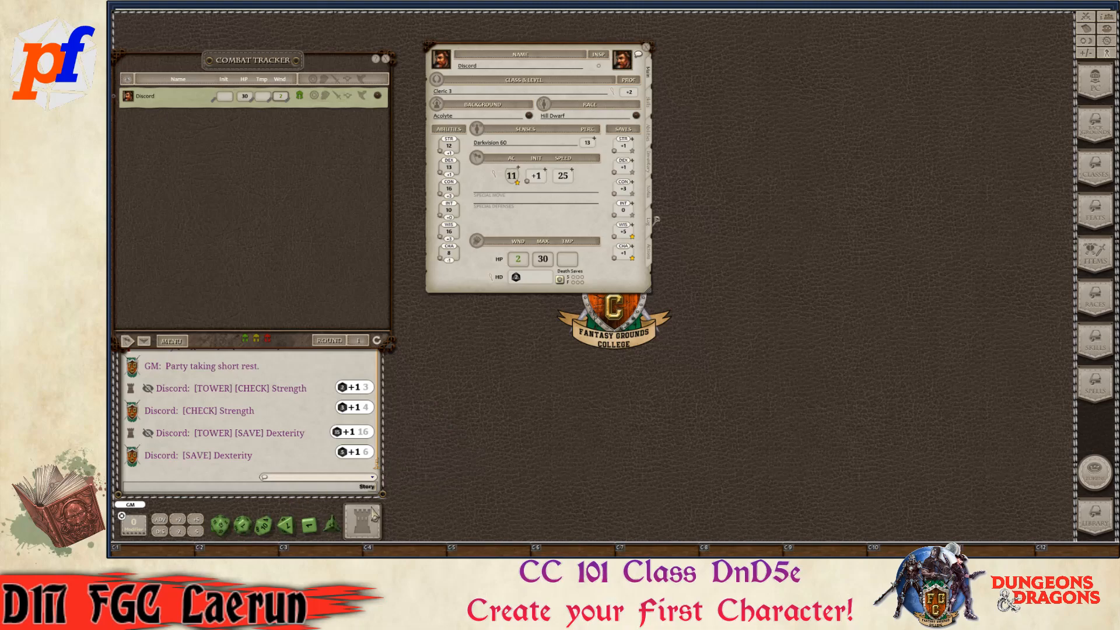
pyautogui.press('ctrl')
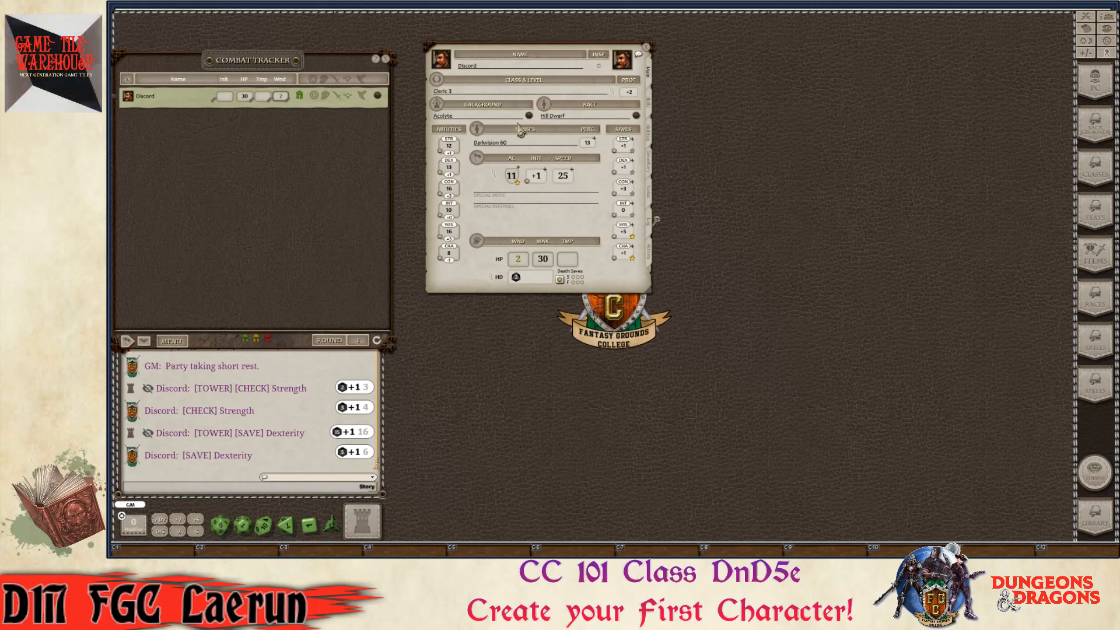
pyautogui.click(495, 178)
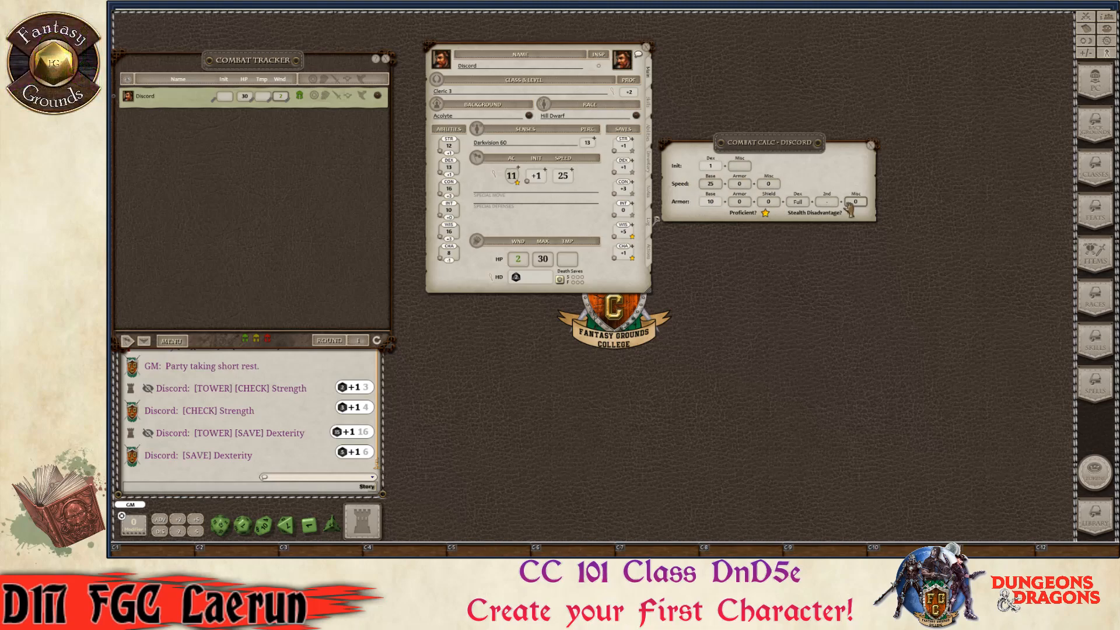
pyautogui.press('ctrl')
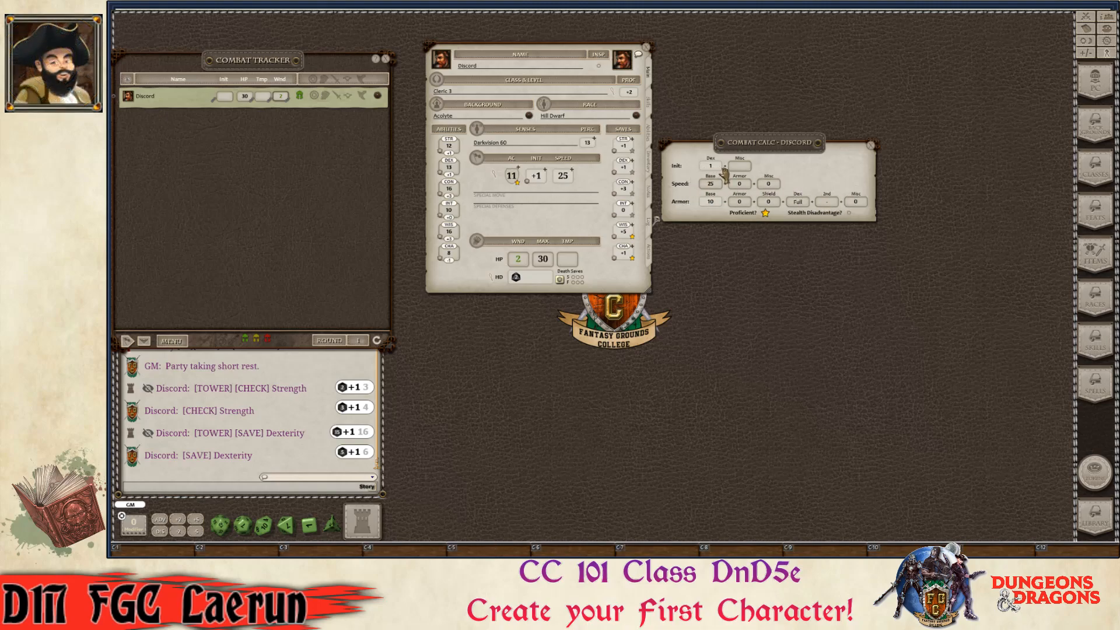
pyautogui.press('ctrl')
pyautogui.click(871, 148)
# - Set Discord's wounds to 30 in the combat tracker
pyautogui.press('ctrl')
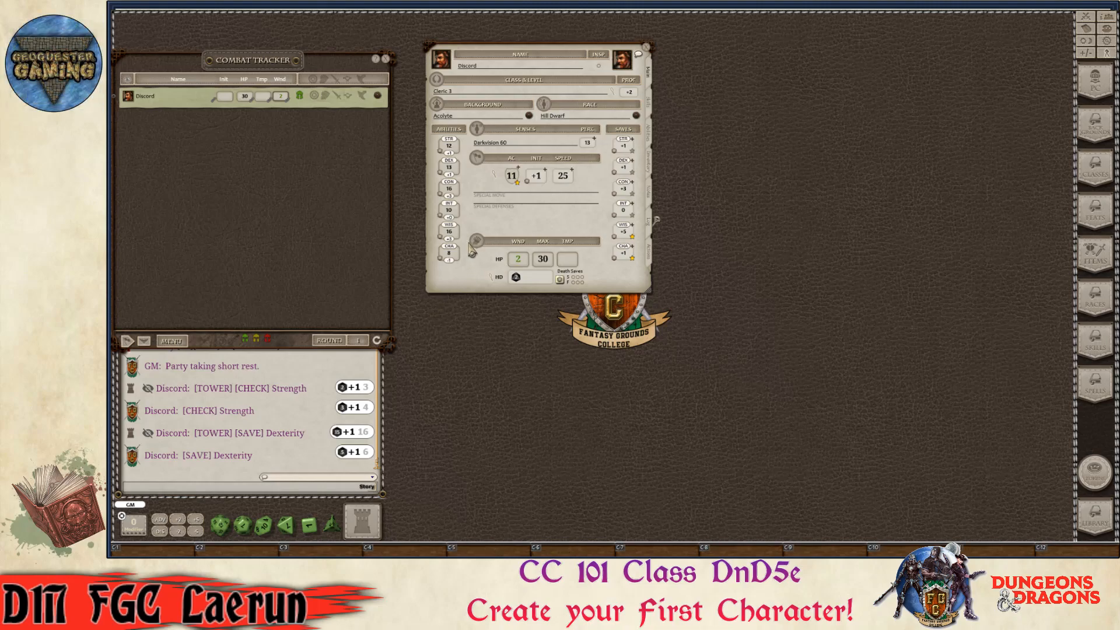
pyautogui.press('ctrl')
pyautogui.press('ctrl')
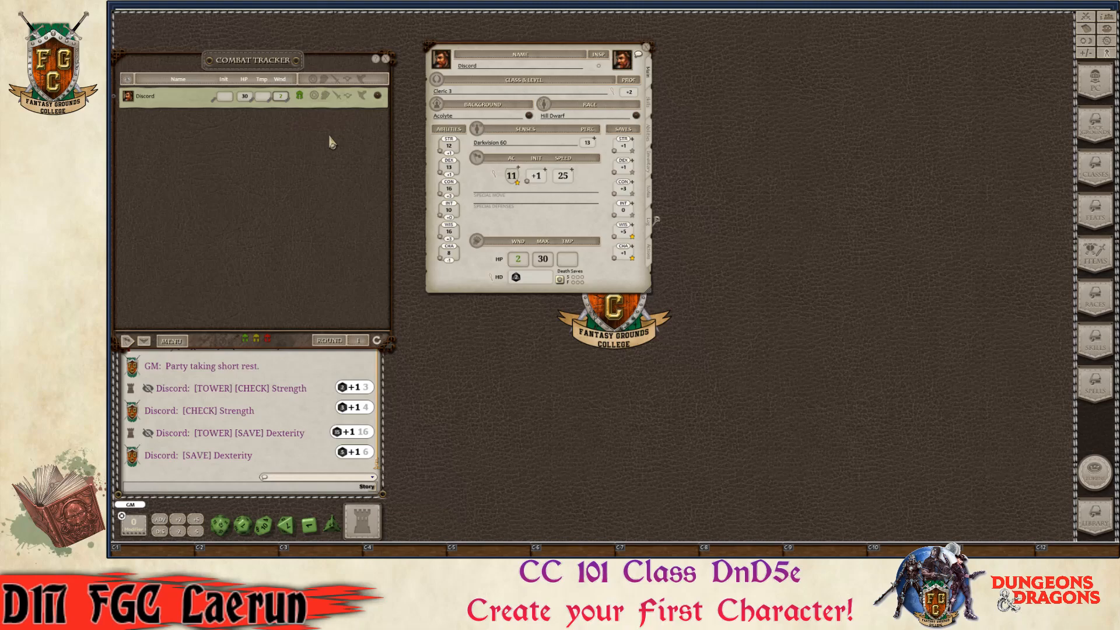
pyautogui.press('ctrl')
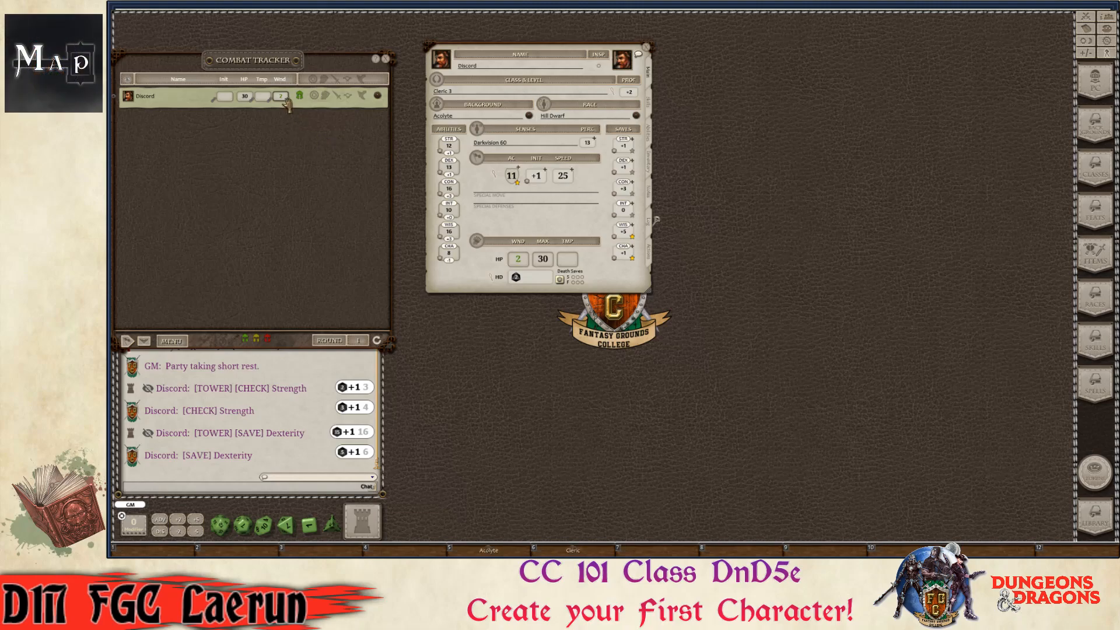
pyautogui.write('0')
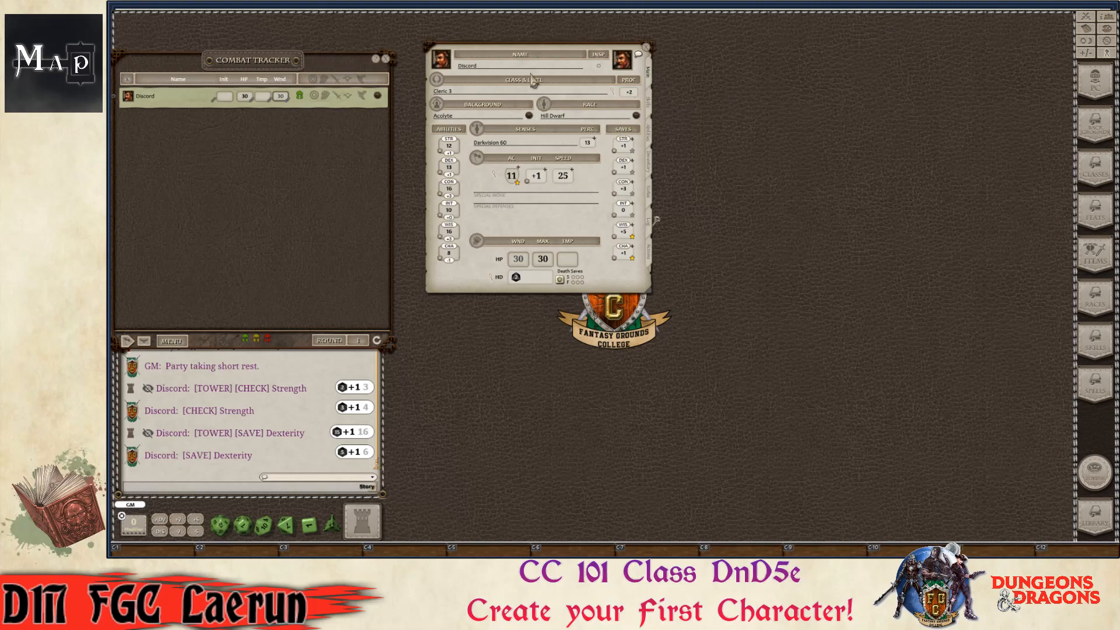
# - Apply the Unconscious condition from the Effects list to Discord in the combat tracker and close the list
pyautogui.press('ctrl')
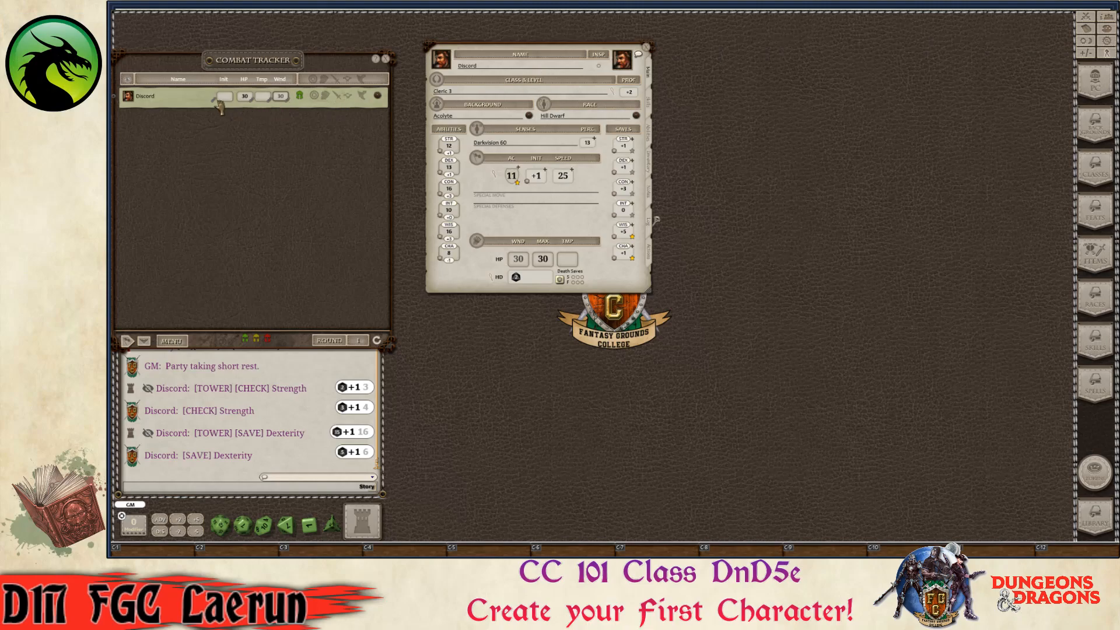
pyautogui.press('ctrl')
pyautogui.press('ctrl')
pyautogui.press('ctrl')
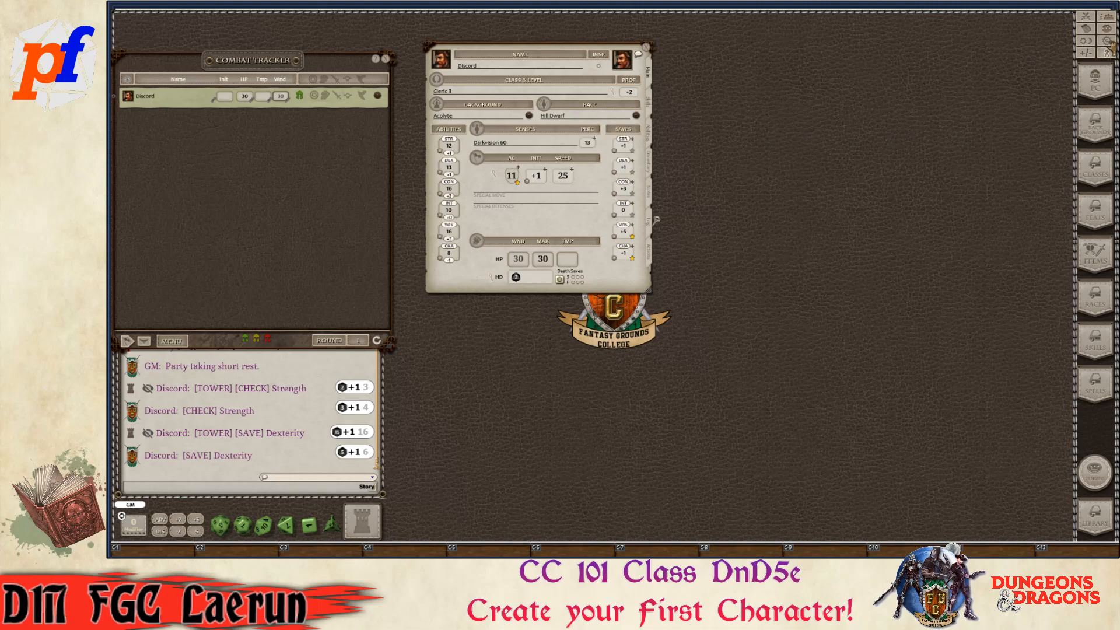
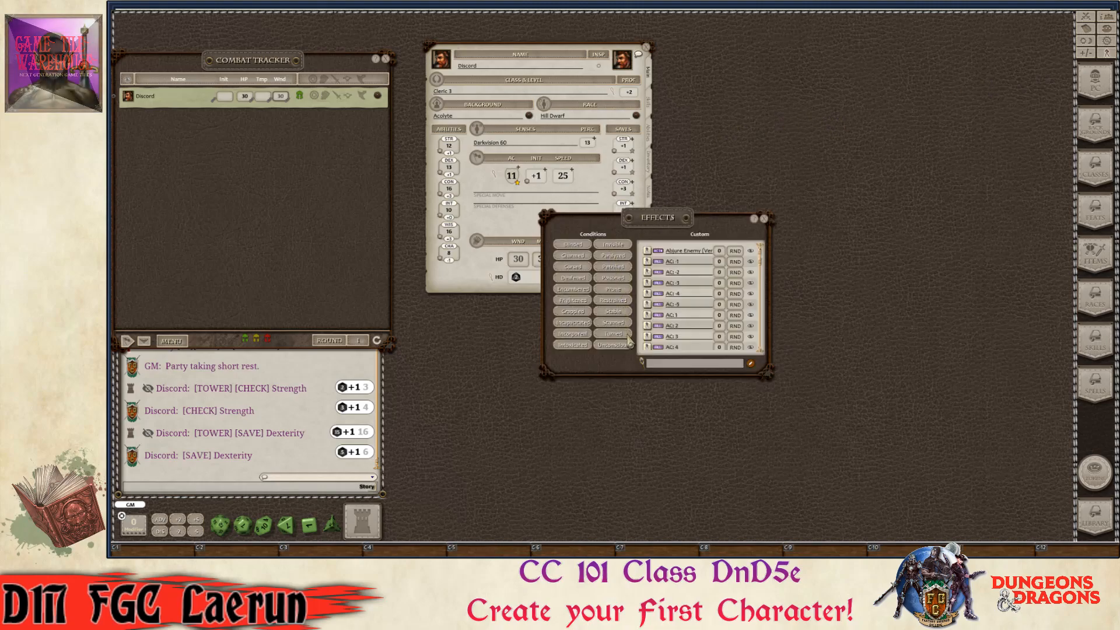
pyautogui.moveTo(620, 345); pyautogui.dragTo(284, 105)
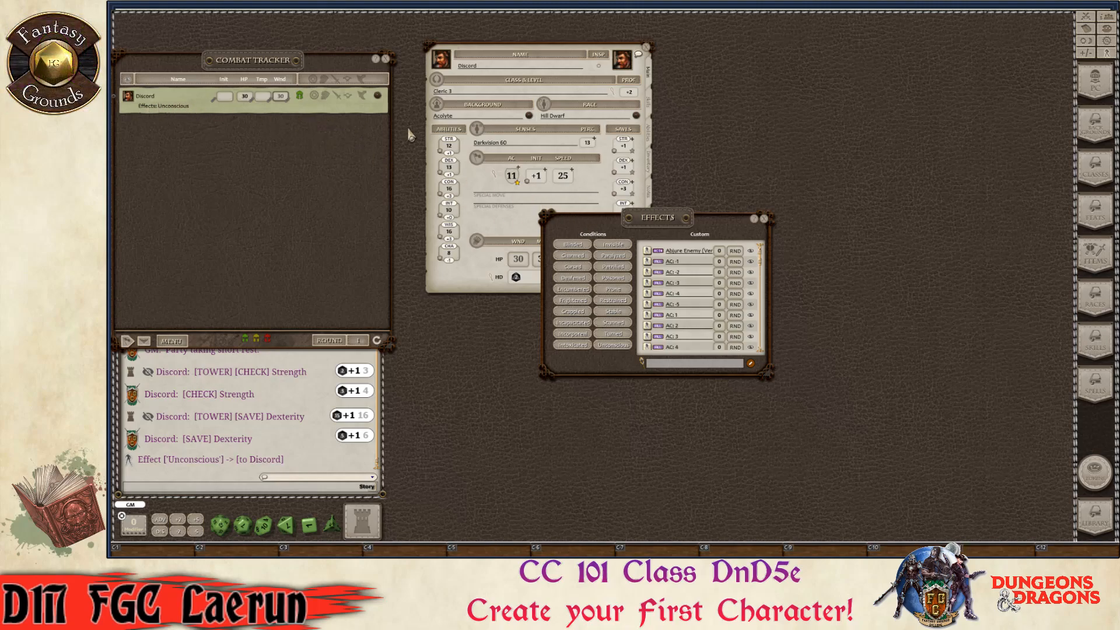
pyautogui.click(765, 219)
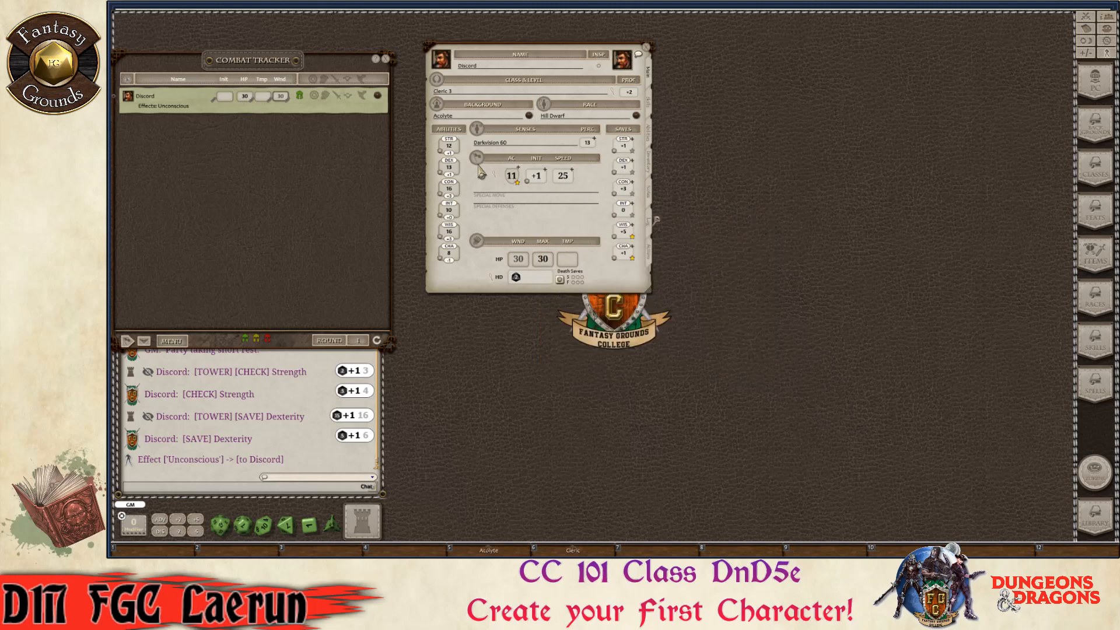
# - Start Discord's turn in the combat tracker and advance the combat to round 4, rolling a death save each new round
pyautogui.press('ctrl')
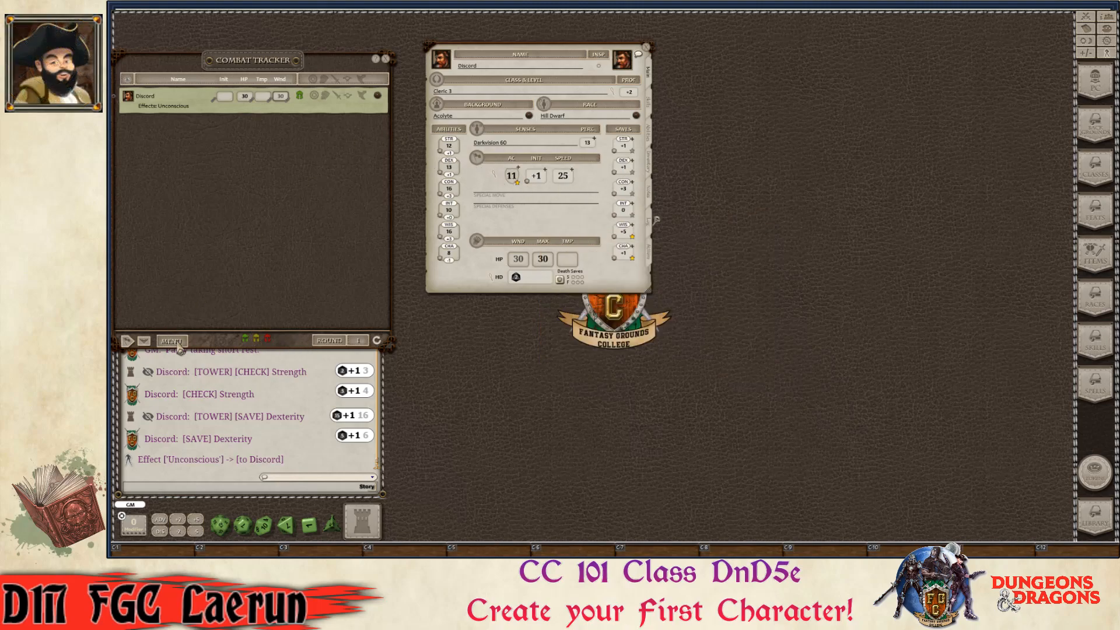
pyautogui.click(117, 104)
pyautogui.press('ctrl')
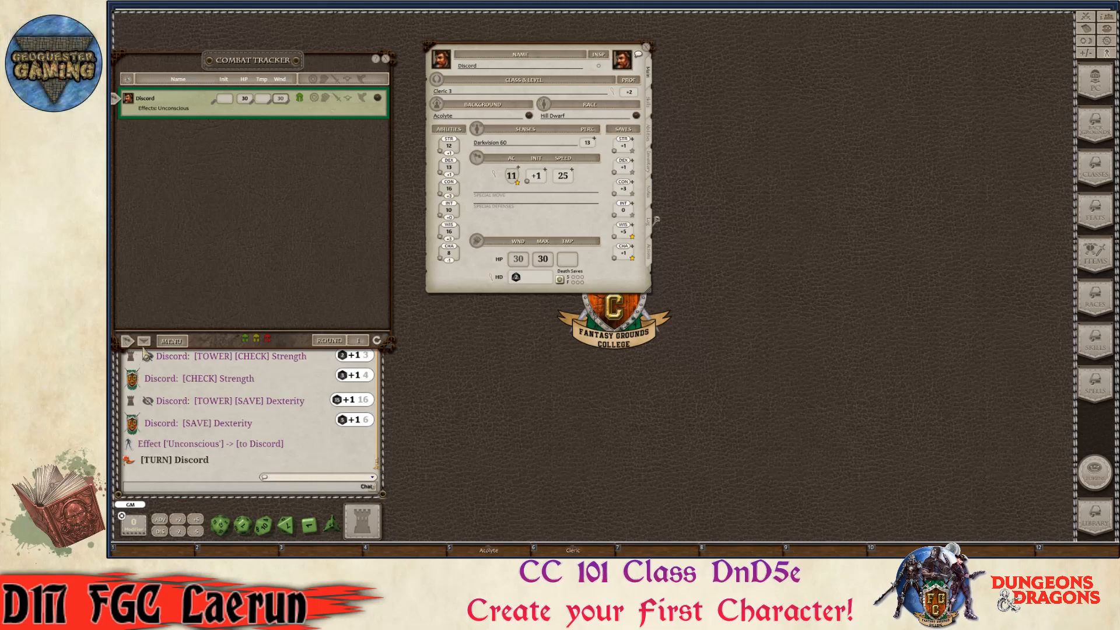
pyautogui.click(144, 344)
pyautogui.doubleClick(371, 121)
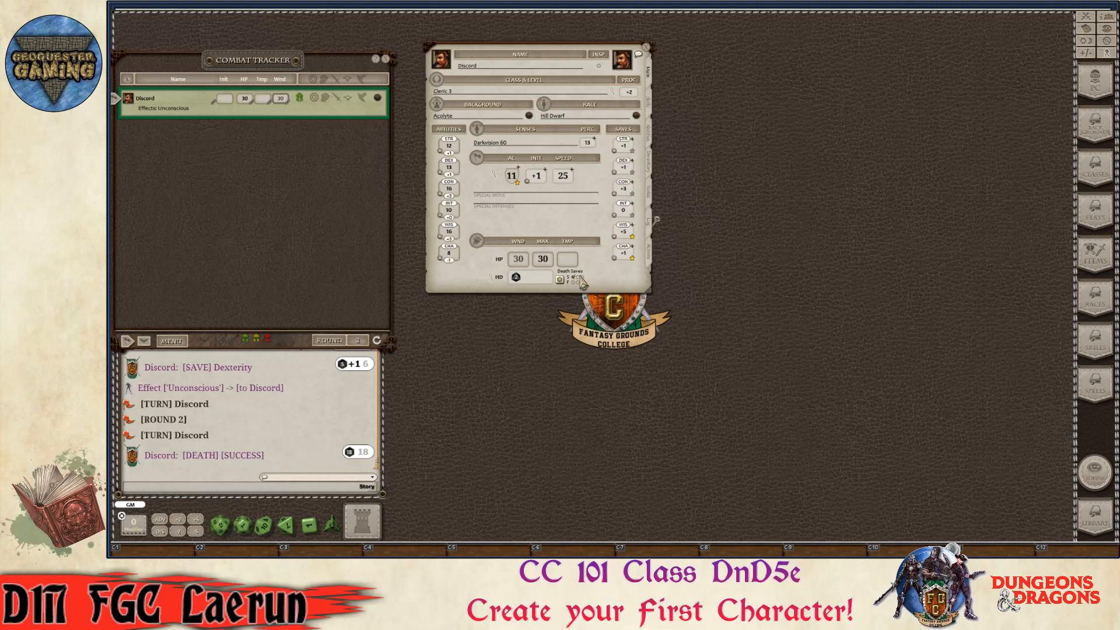
pyautogui.click(144, 343)
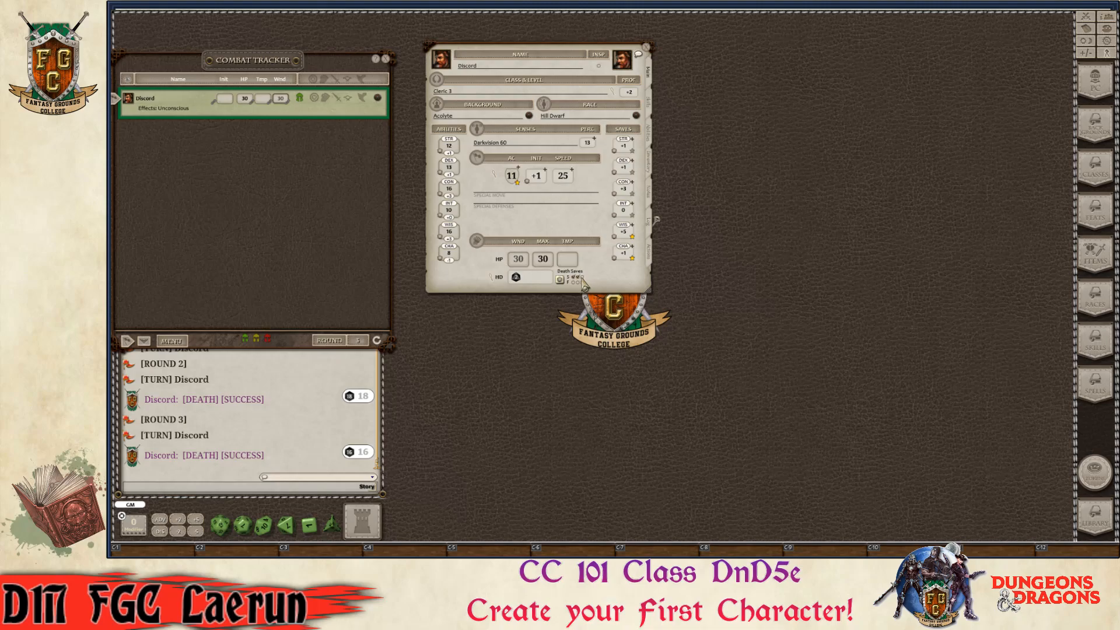
pyautogui.click(144, 347)
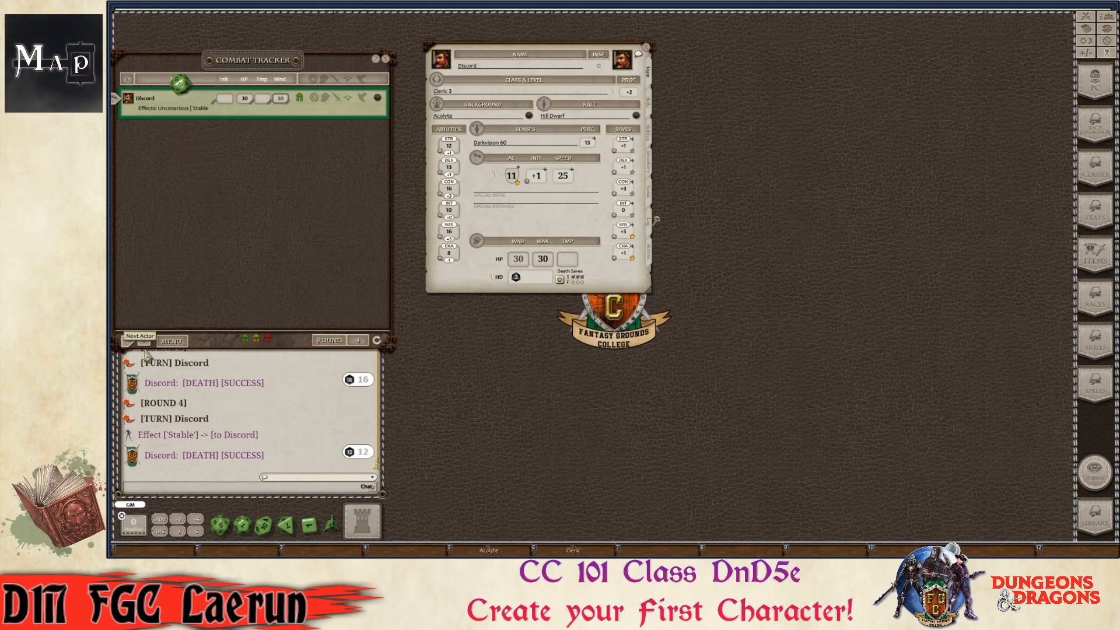
# - Clear Discord's wounds in the combat tracker
pyautogui.press('ctrl')
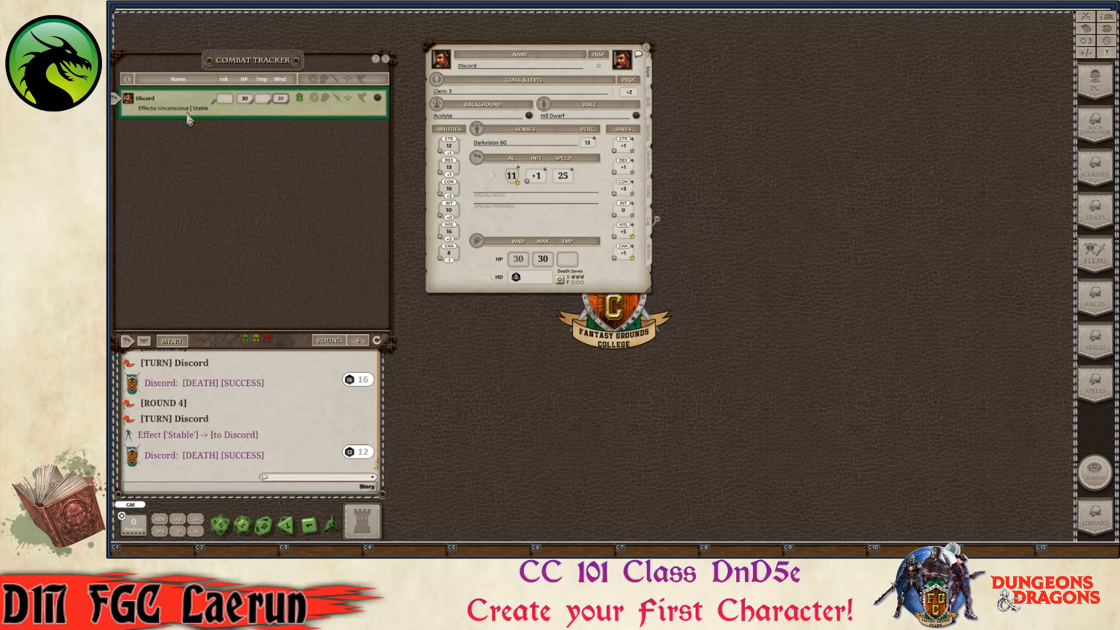
pyautogui.press('ctrl')
pyautogui.press('ctrl')
pyautogui.keyDown('ctrl'); pyautogui.middleClick(281, 100); pyautogui.keyUp('ctrl')
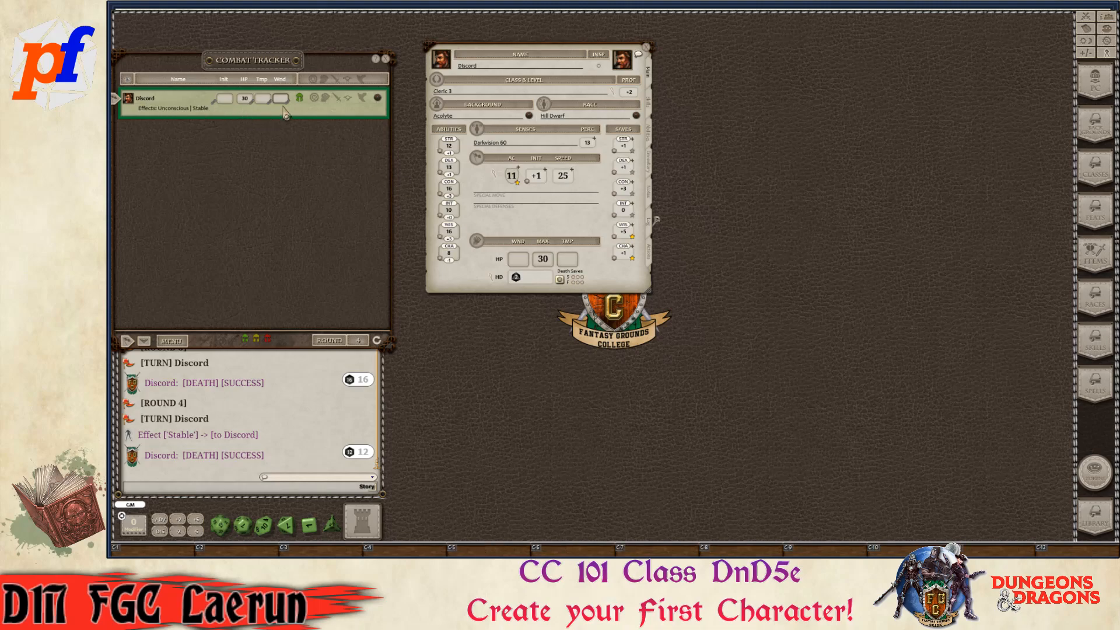
# - Expand Discord's effects in the combat tracker and delete the Unconscious and Stable effects
pyautogui.click(362, 98)
pyautogui.press('ctrl')
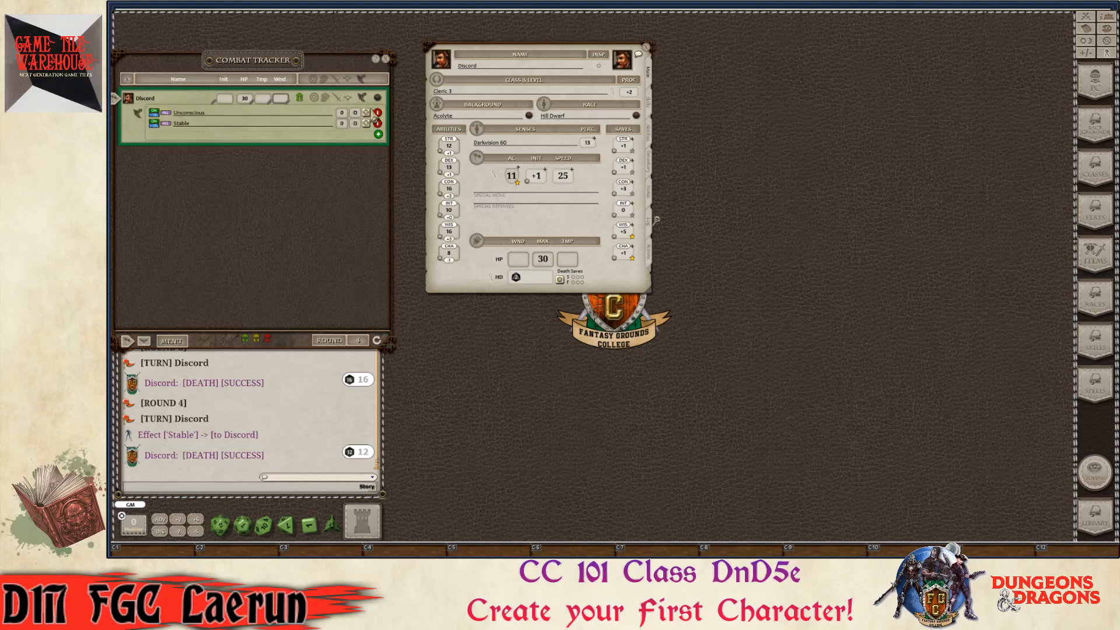
pyautogui.click(378, 114)
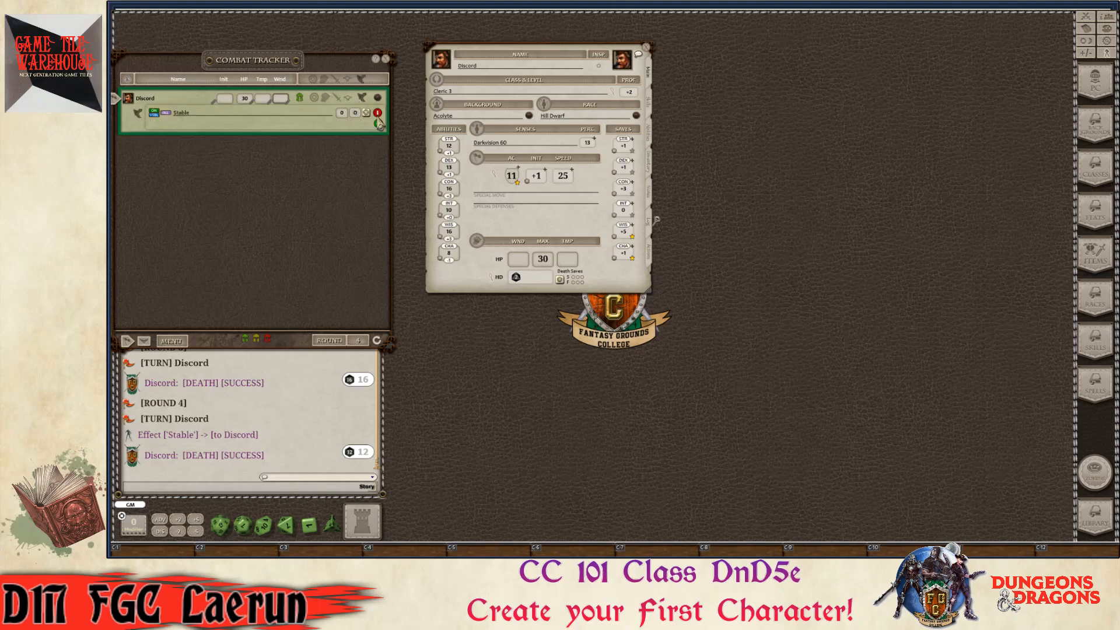
pyautogui.click(377, 114)
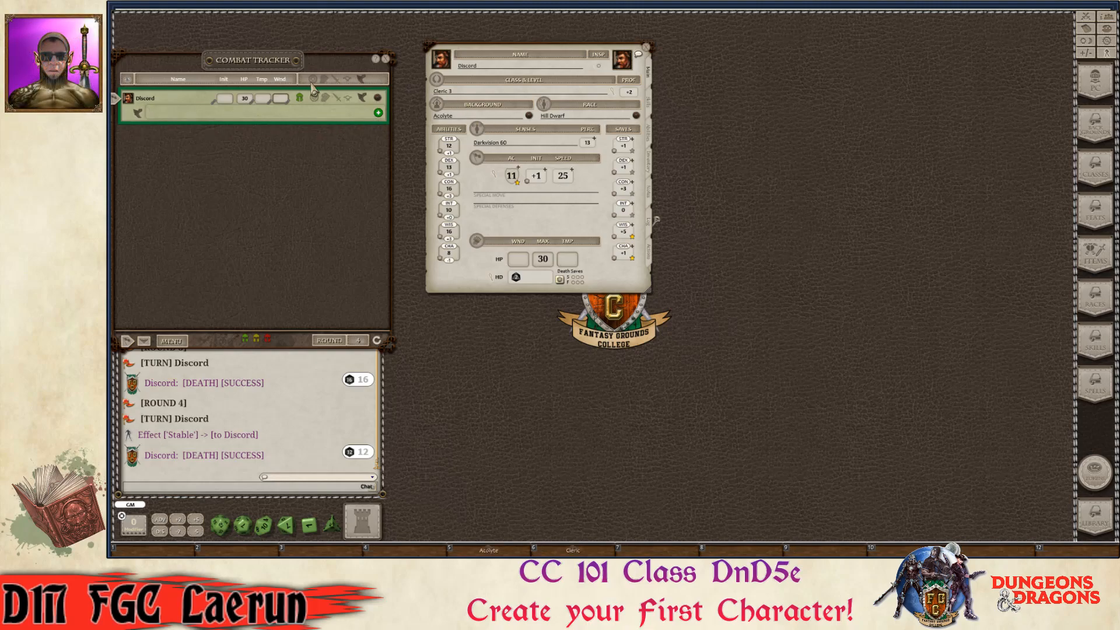
pyautogui.press('ctrl')
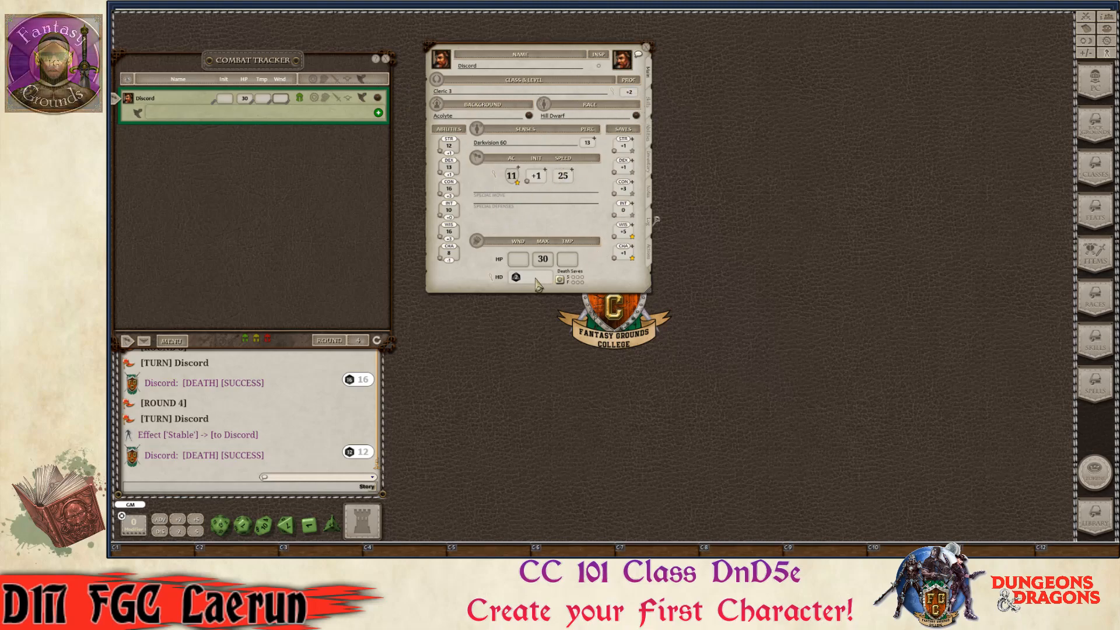
# - Show Discord's skills and enlarge the character sheet to fit the whole skill list, placing it beside the combat tracker
pyautogui.click(645, 120)
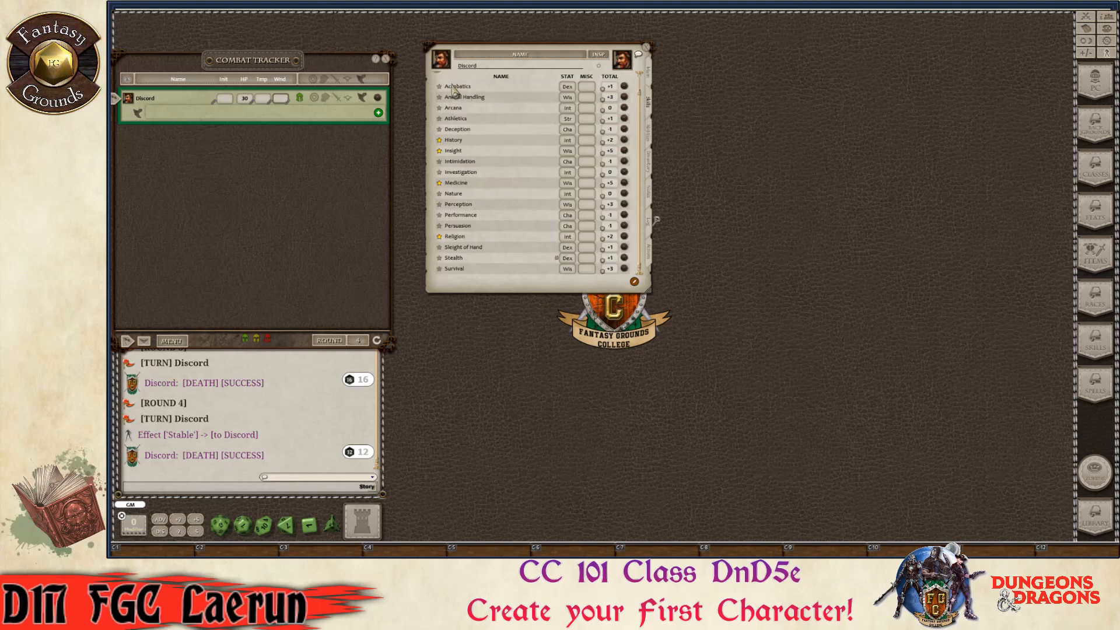
pyautogui.moveTo(502, 53); pyautogui.dragTo(490, 34)
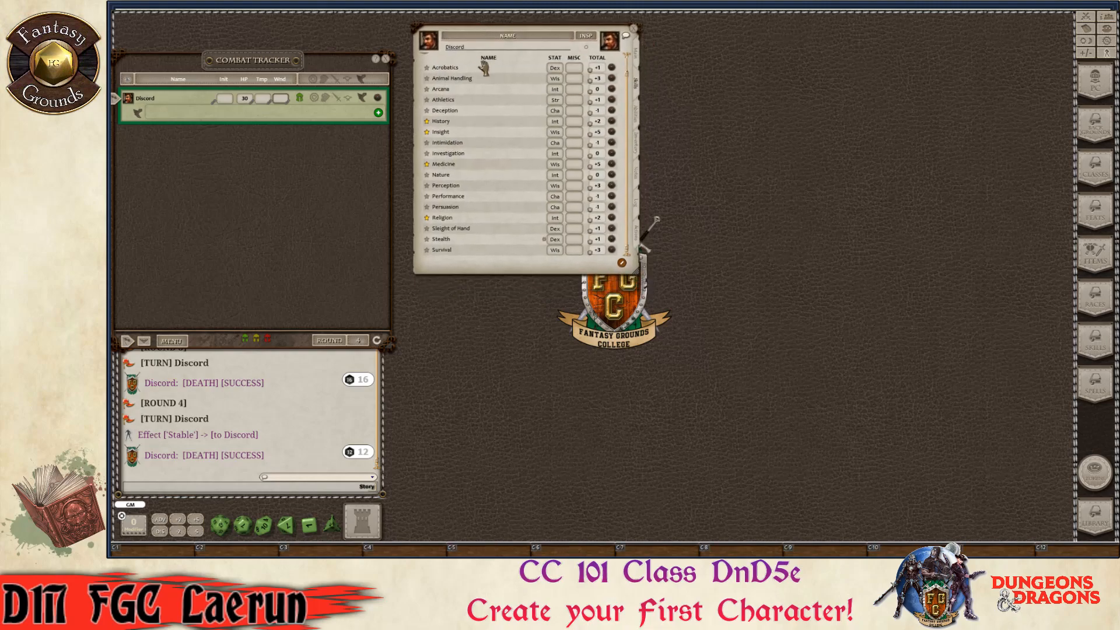
pyautogui.moveTo(638, 273); pyautogui.dragTo(692, 442)
pyautogui.moveTo(548, 357); pyautogui.dragTo(592, 378)
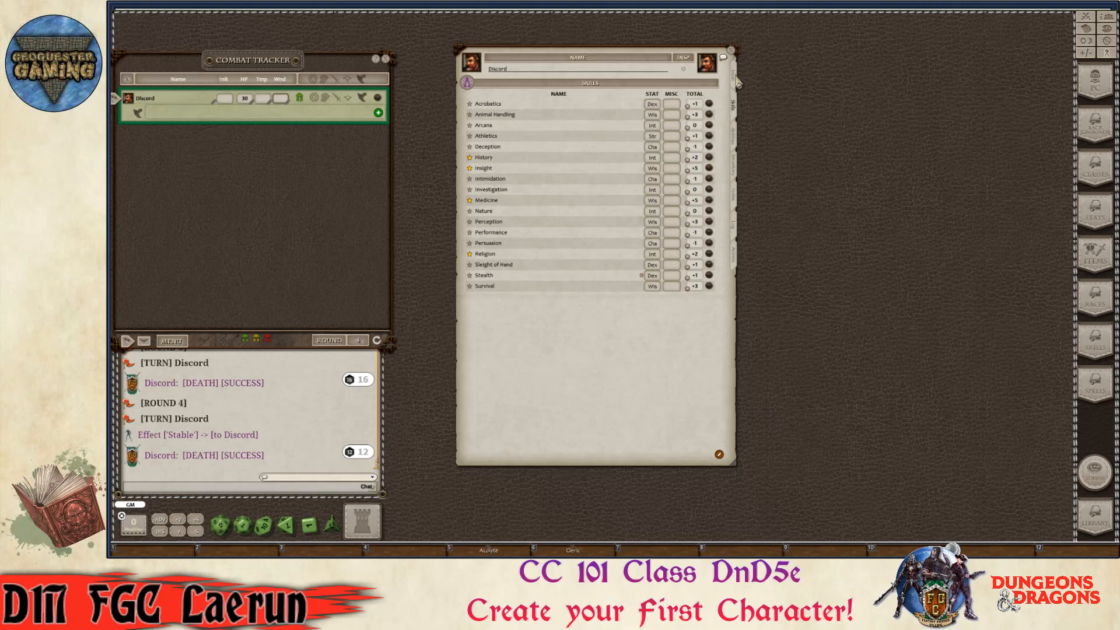
# - Review the saves on Discord's main sheet page and the skills marked as proficient in the skill list
pyautogui.click(735, 79)
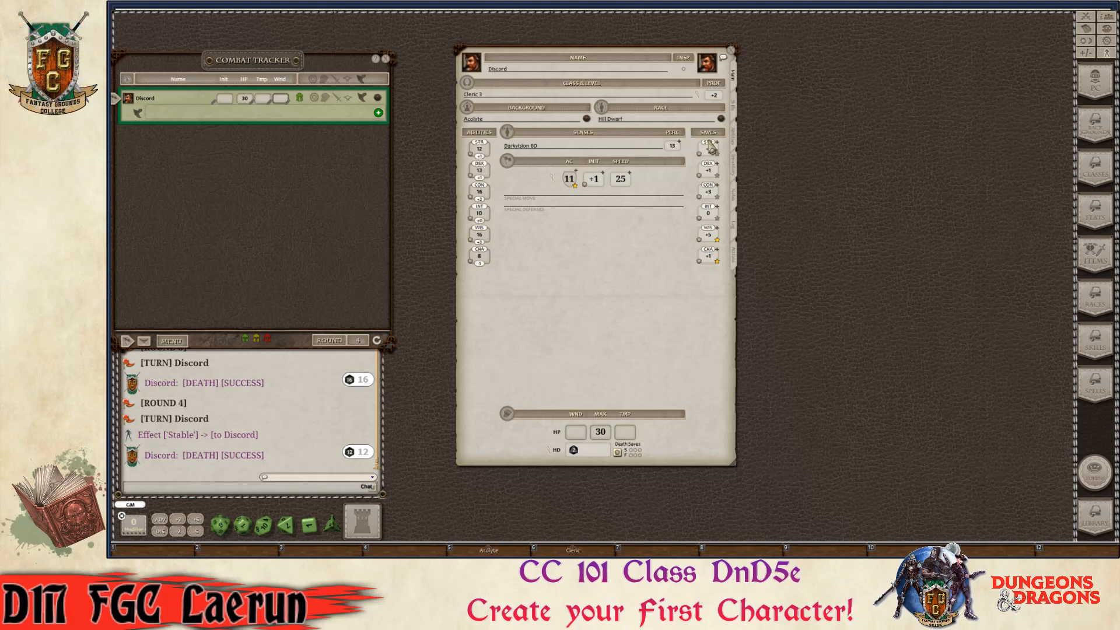
pyautogui.click(736, 121)
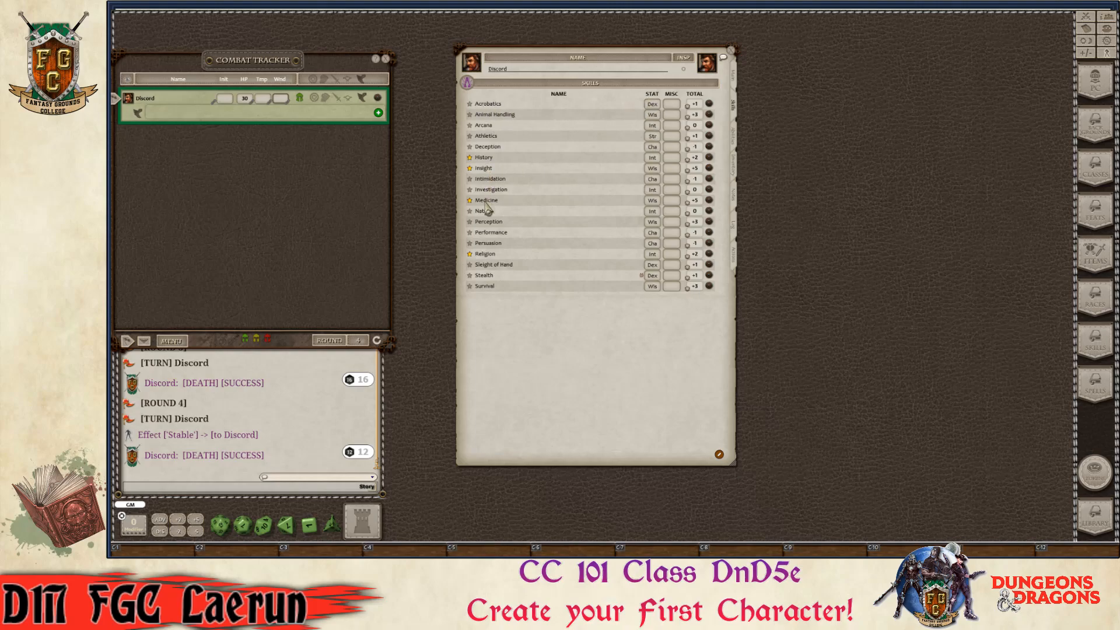
pyautogui.press('ctrl')
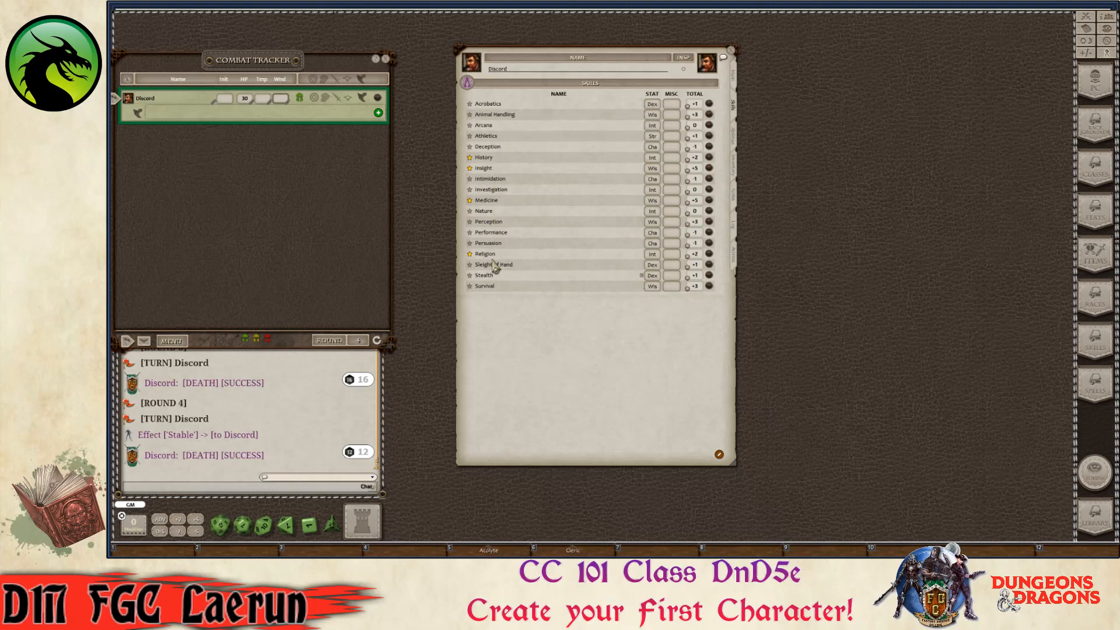
pyautogui.press('ctrl')
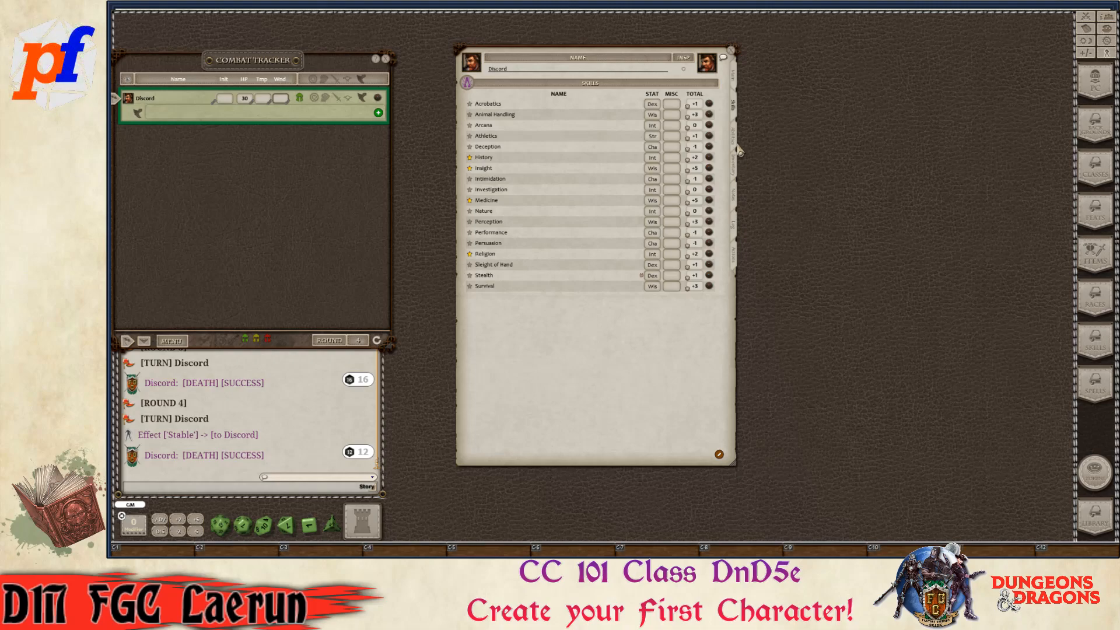
# - Open the Bonus Proficiency (Life) feature from Discord's abilities and place its description beside the character sheet
pyautogui.click(736, 145)
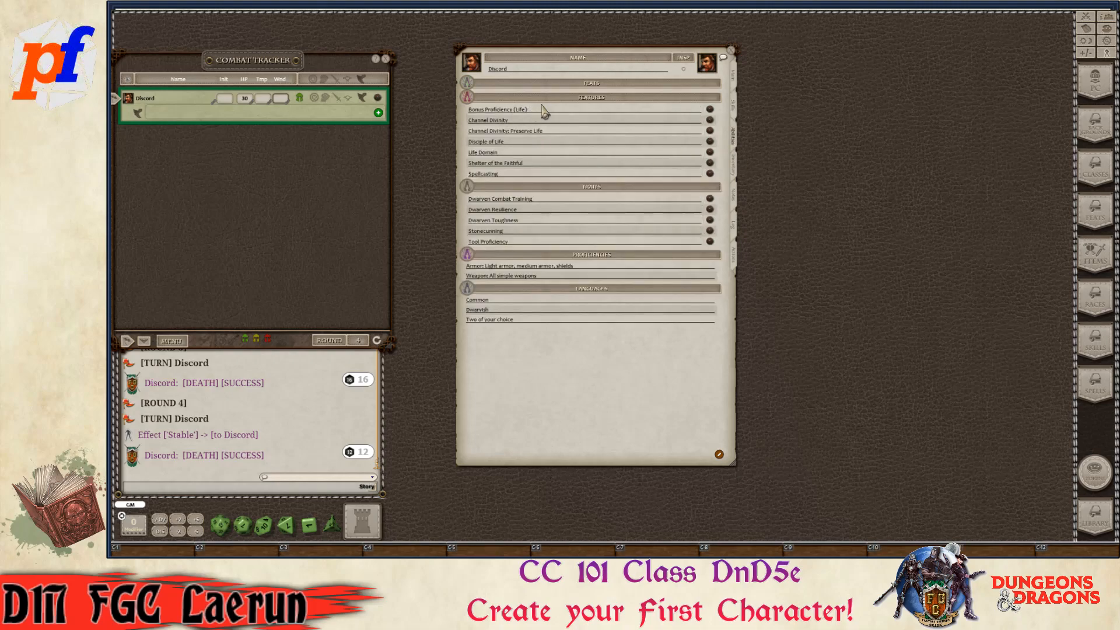
pyautogui.press('ctrl')
pyautogui.click(710, 110)
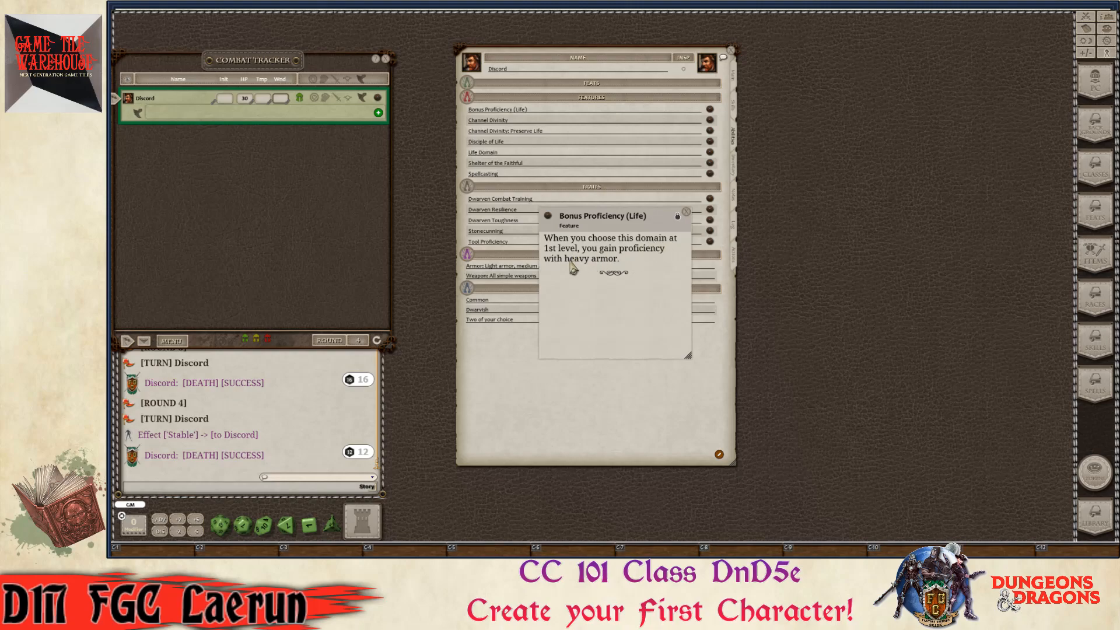
pyautogui.moveTo(650, 231); pyautogui.dragTo(844, 170)
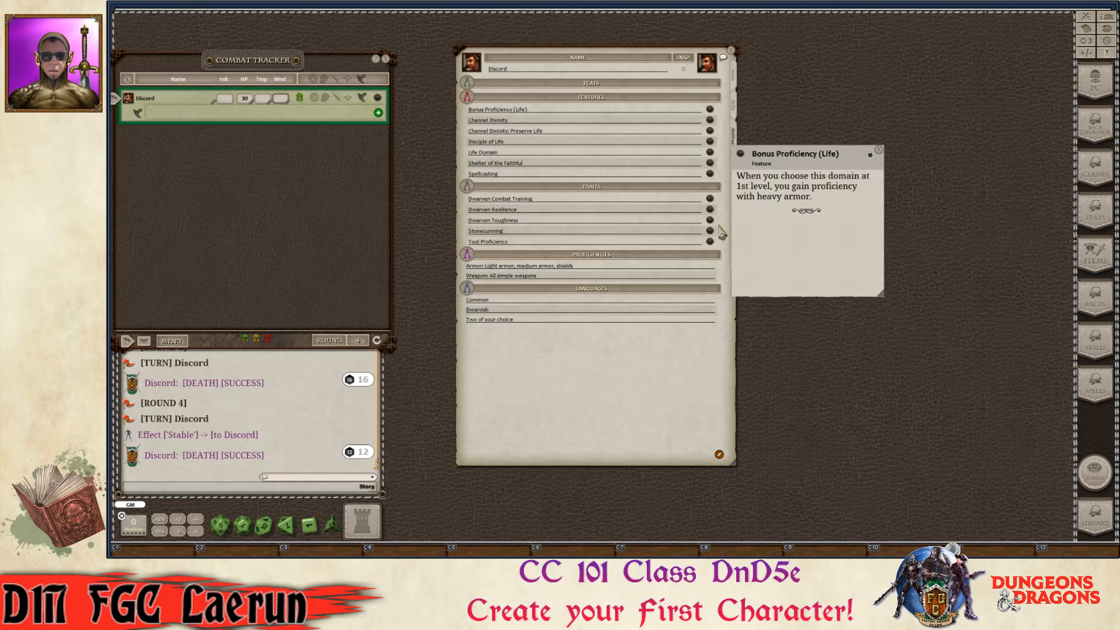
# - Add ", heavy armor" to Discord's armor proficiencies and close the Bonus Proficiency (Life) description
pyautogui.click(578, 269)
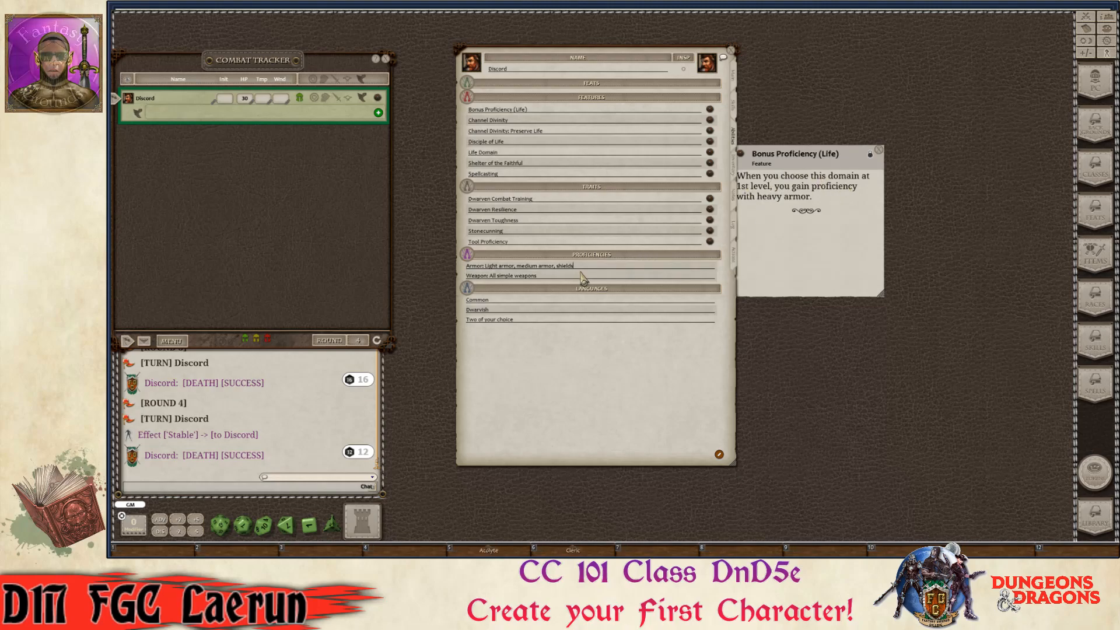
pyautogui.write(', heavy armor')
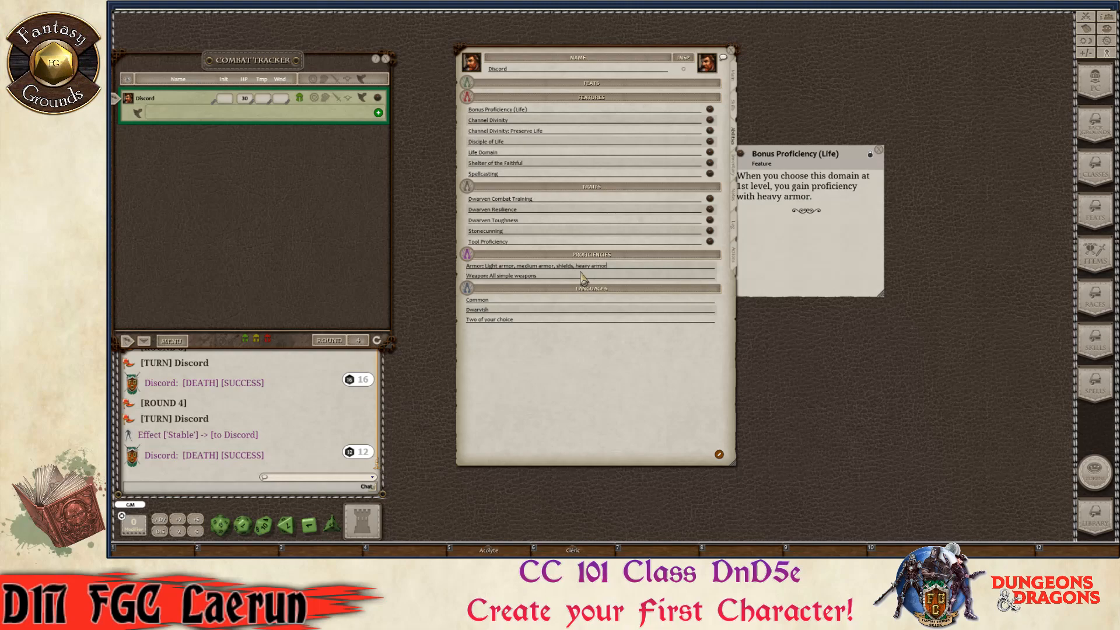
pyautogui.press('ctrl')
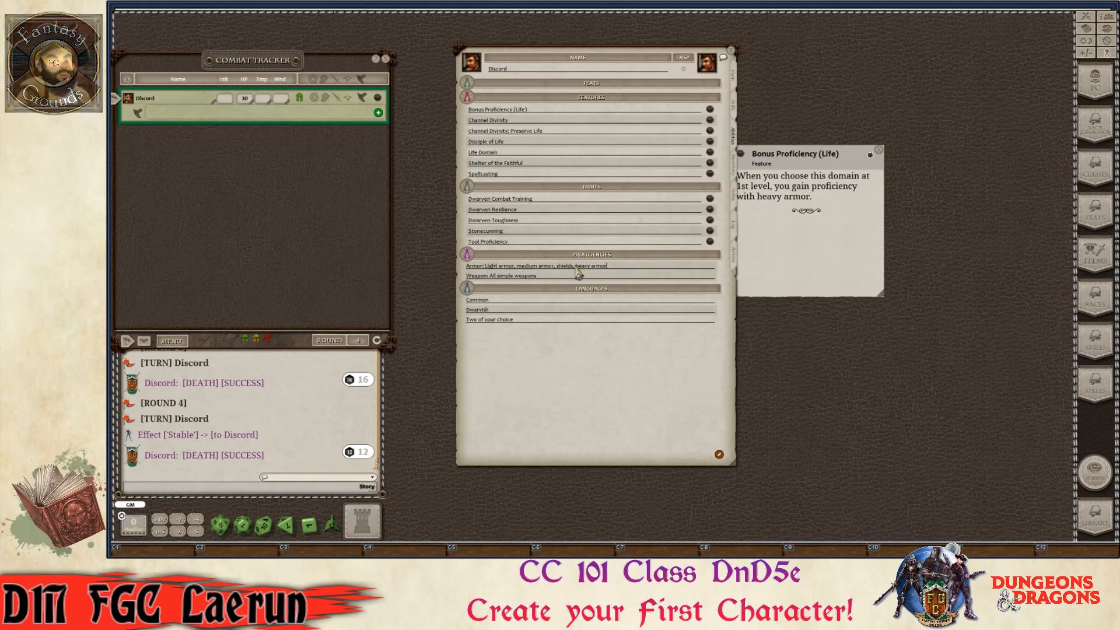
pyautogui.moveTo(801, 177); pyautogui.dragTo(817, 175)
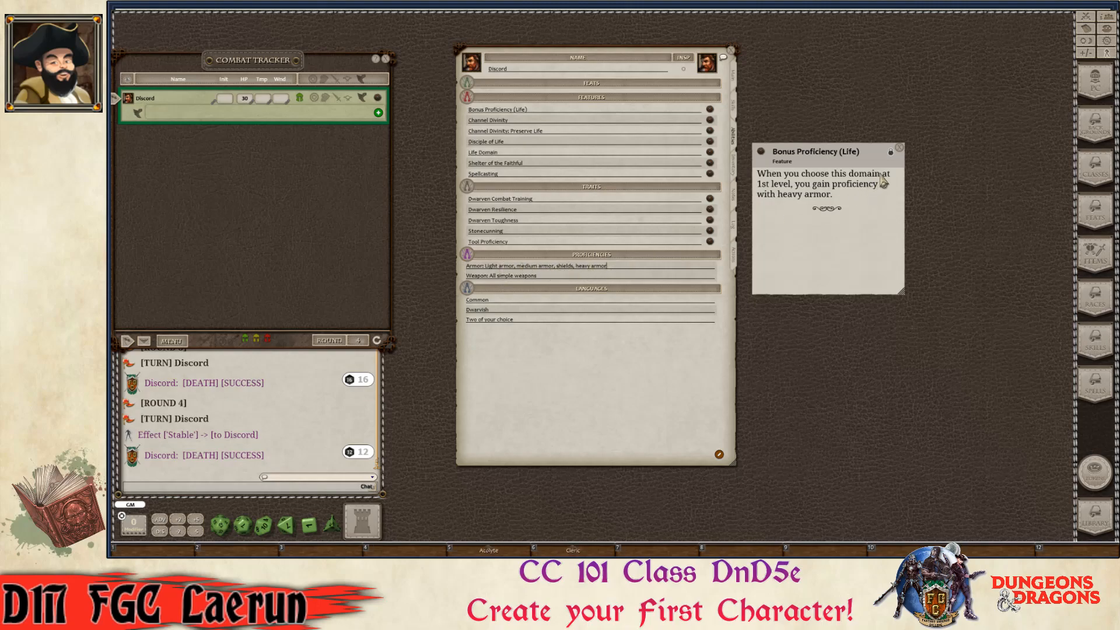
pyautogui.click(900, 150)
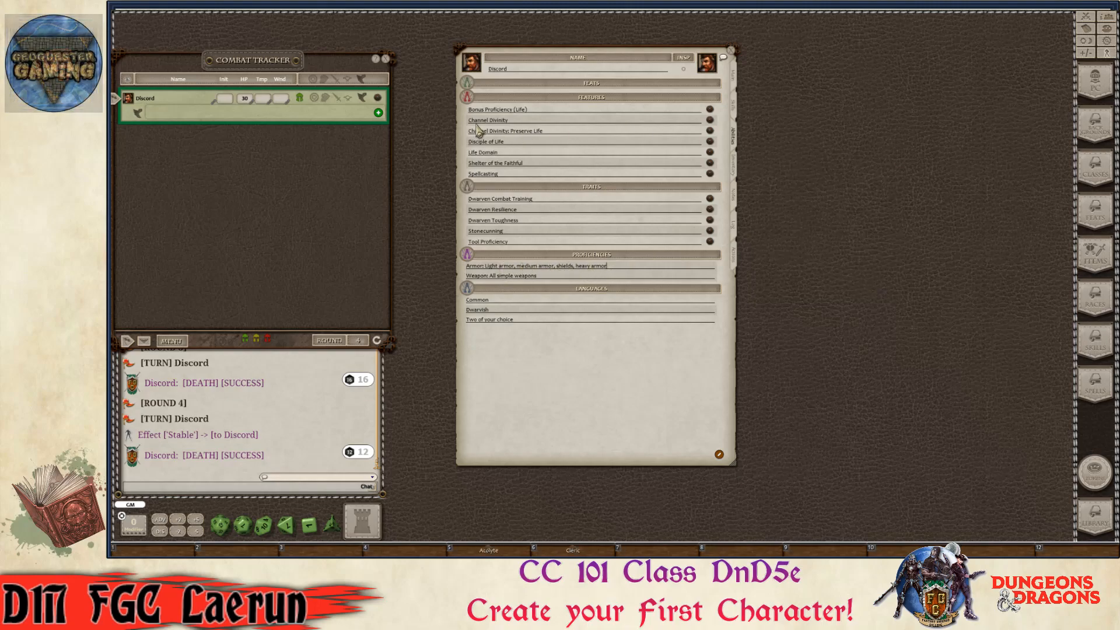
# - Open Discord's Channel Divinity feature, enlarge its description beside the sheet and read through to the Turn Undead rules
pyautogui.click(709, 120)
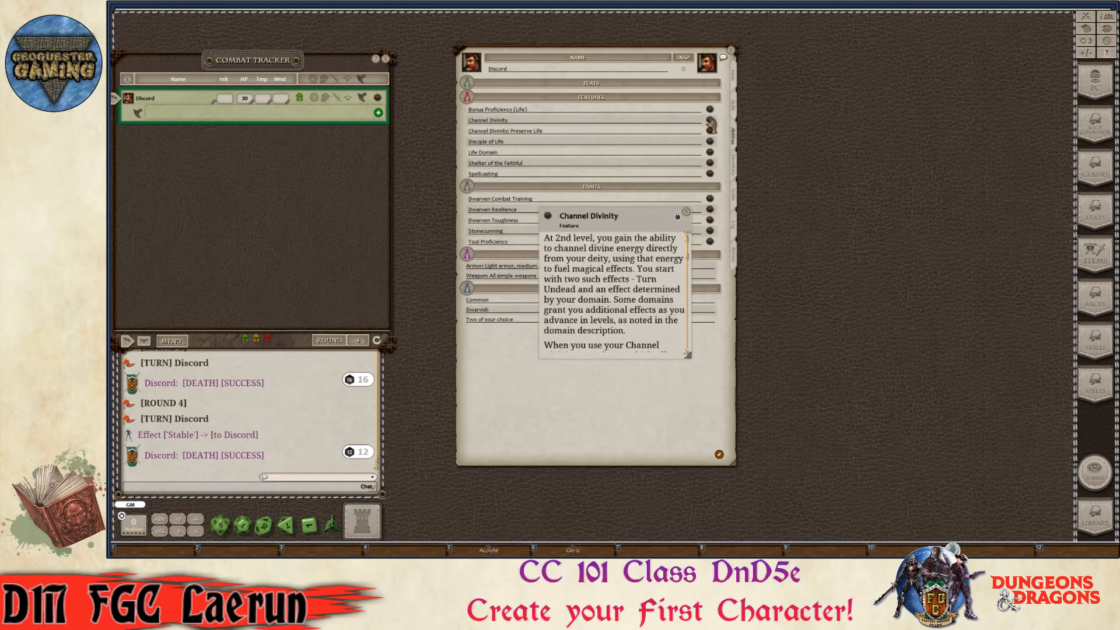
pyautogui.moveTo(622, 220); pyautogui.dragTo(857, 44)
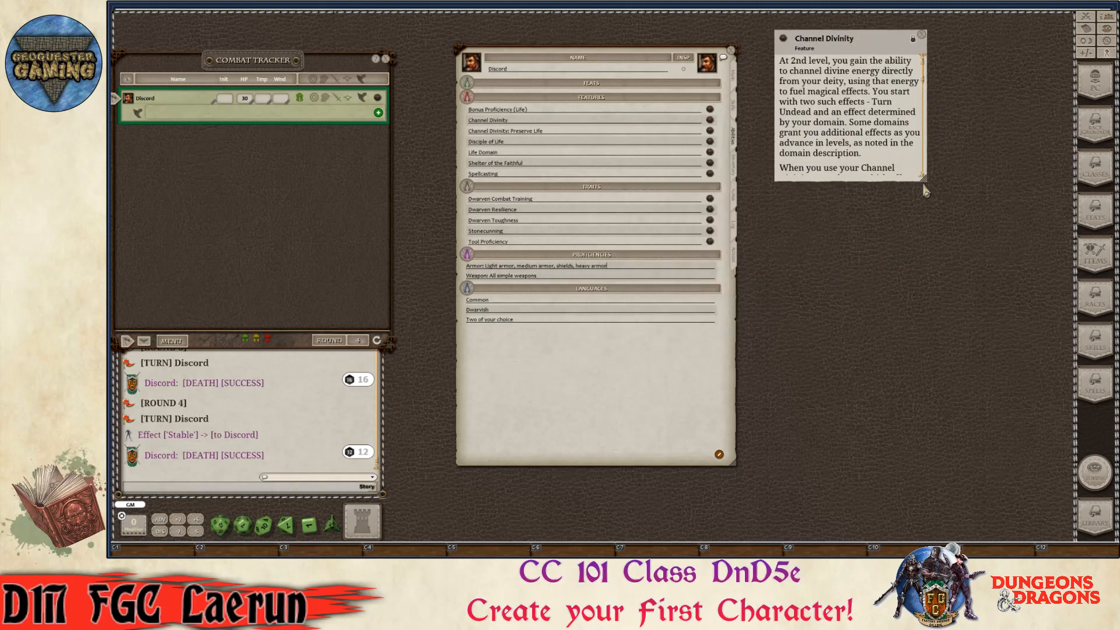
pyautogui.moveTo(923, 179); pyautogui.dragTo(994, 395)
pyautogui.scroll(-2, 864, 263)
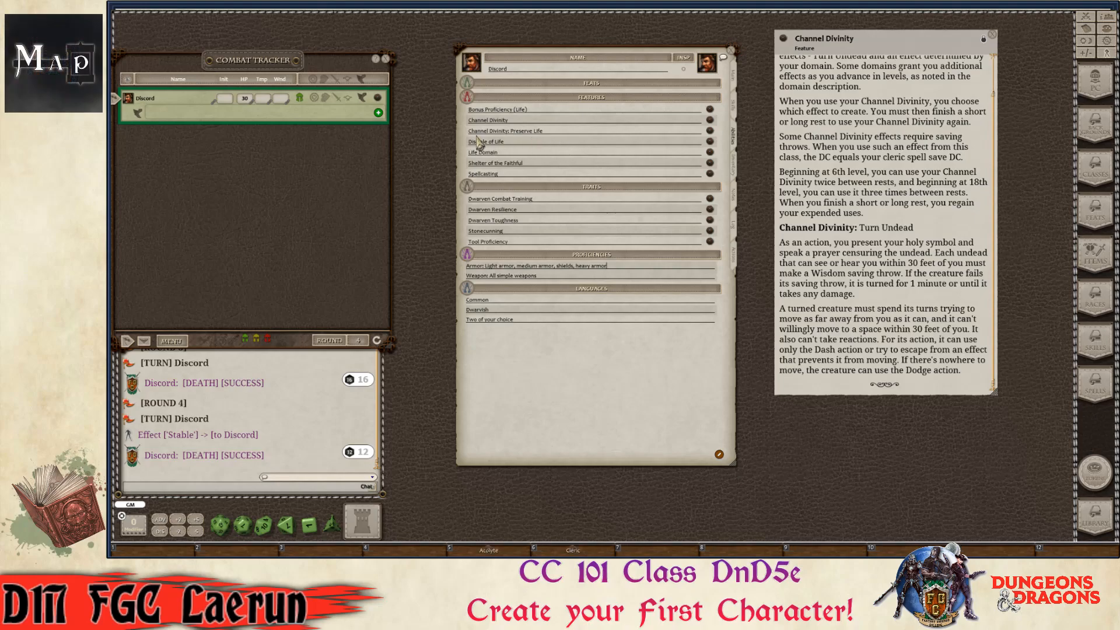
pyautogui.press('ctrl')
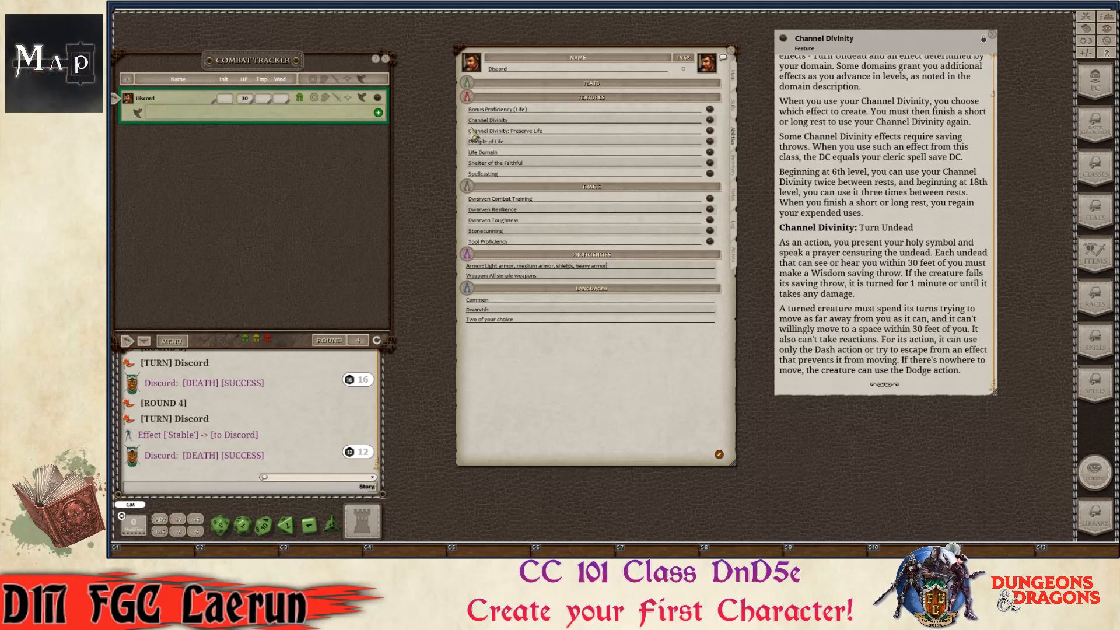
# - Open Discord's Channel Divinity: Preserve Life feature, stack its description over the Channel Divinity one and enlarge it to show the full text
pyautogui.click(710, 131)
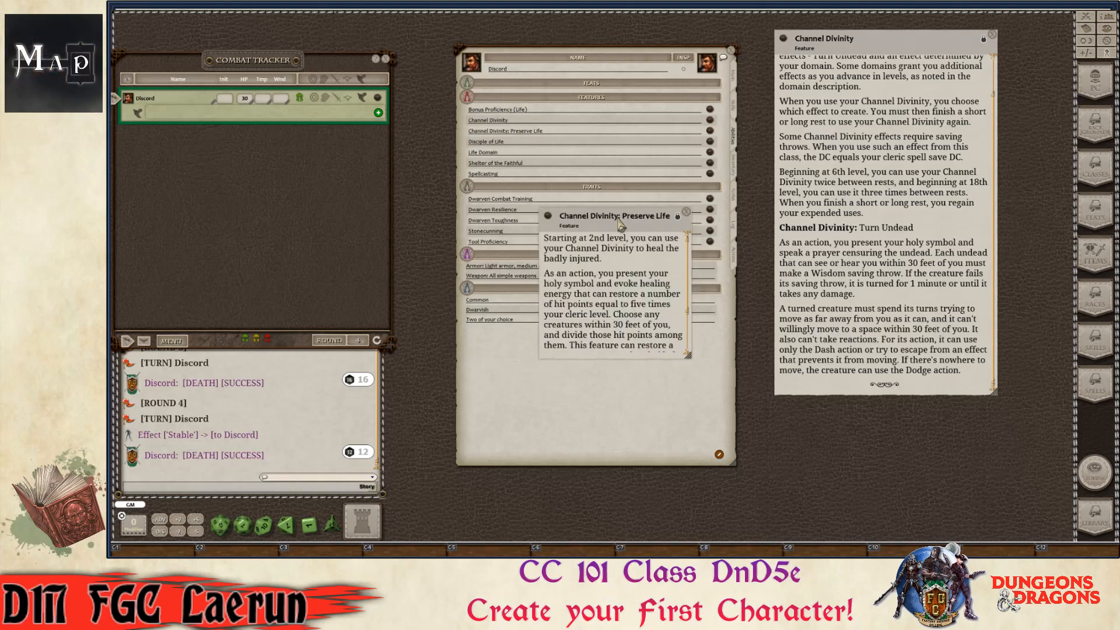
pyautogui.moveTo(610, 223); pyautogui.dragTo(852, 70)
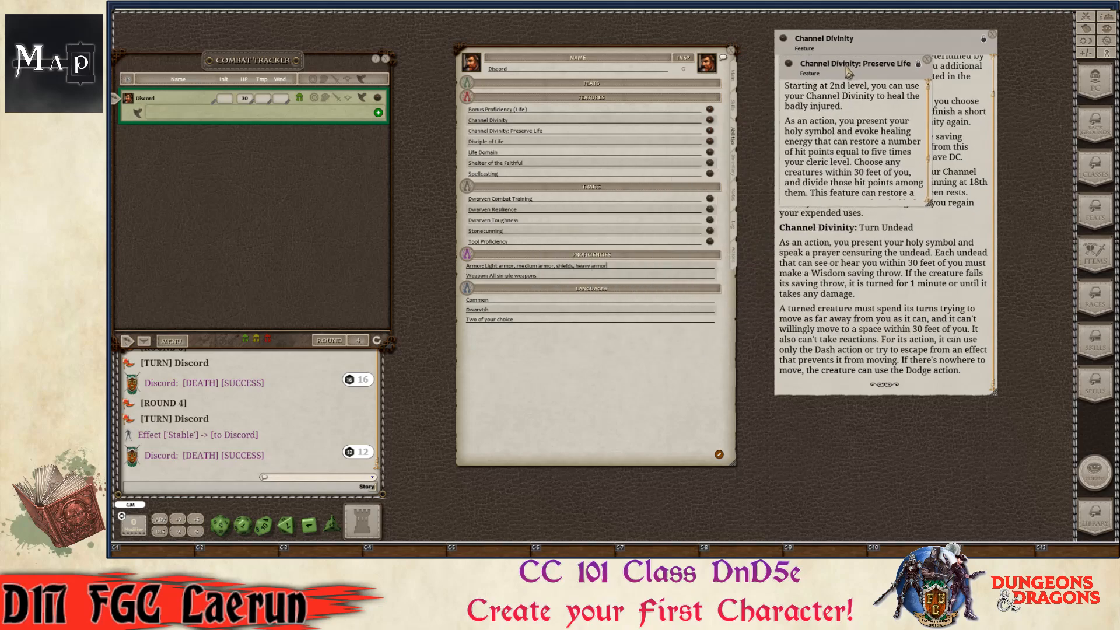
pyautogui.moveTo(929, 200); pyautogui.dragTo(985, 392)
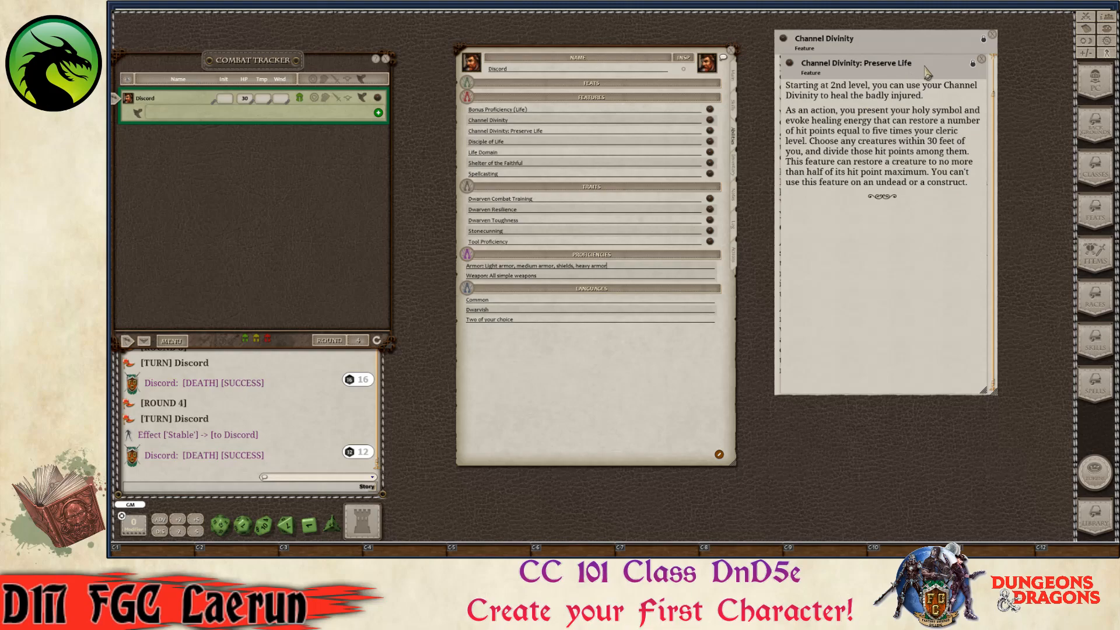
pyautogui.moveTo(937, 75); pyautogui.dragTo(933, 82)
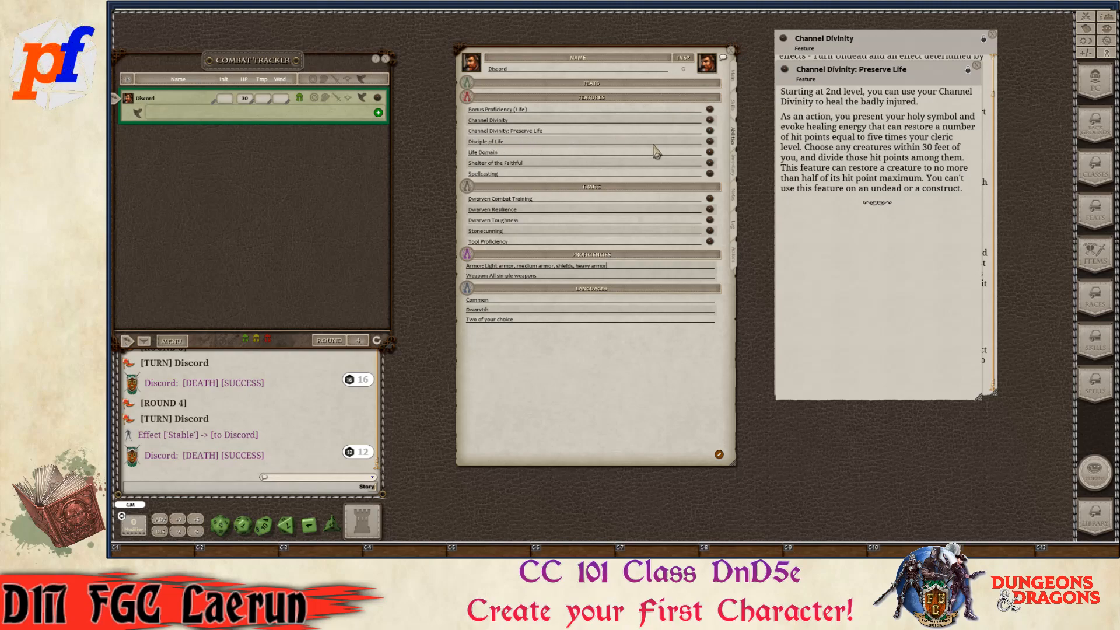
# - Open the Disciple of Life feature, place its description on top of the Preserve Life one and widen it
pyautogui.click(710, 142)
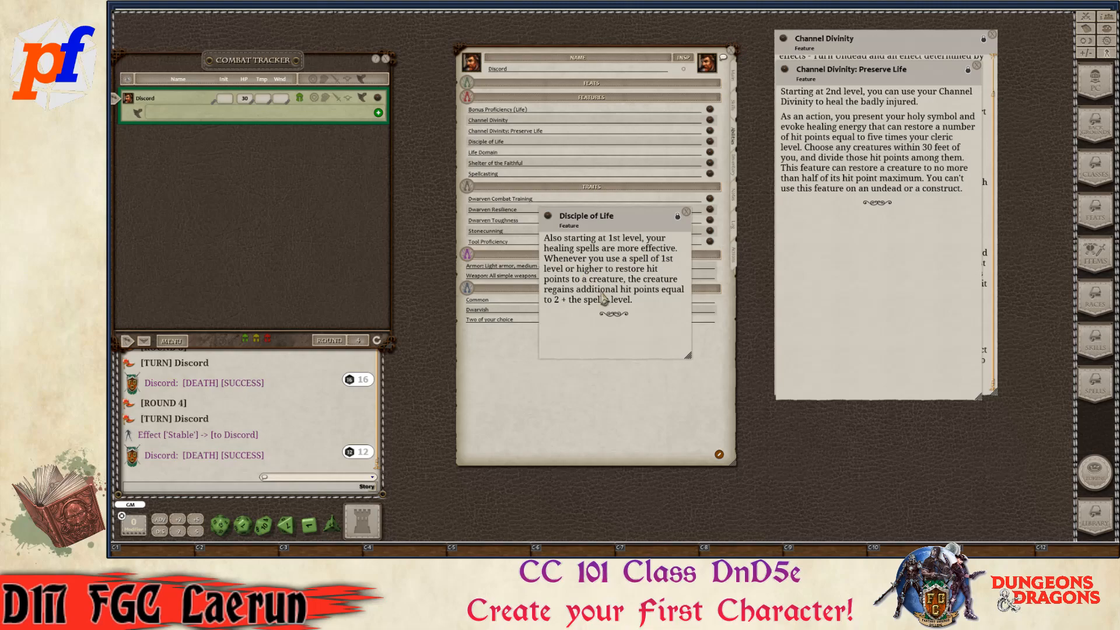
pyautogui.moveTo(615, 228); pyautogui.dragTo(853, 96)
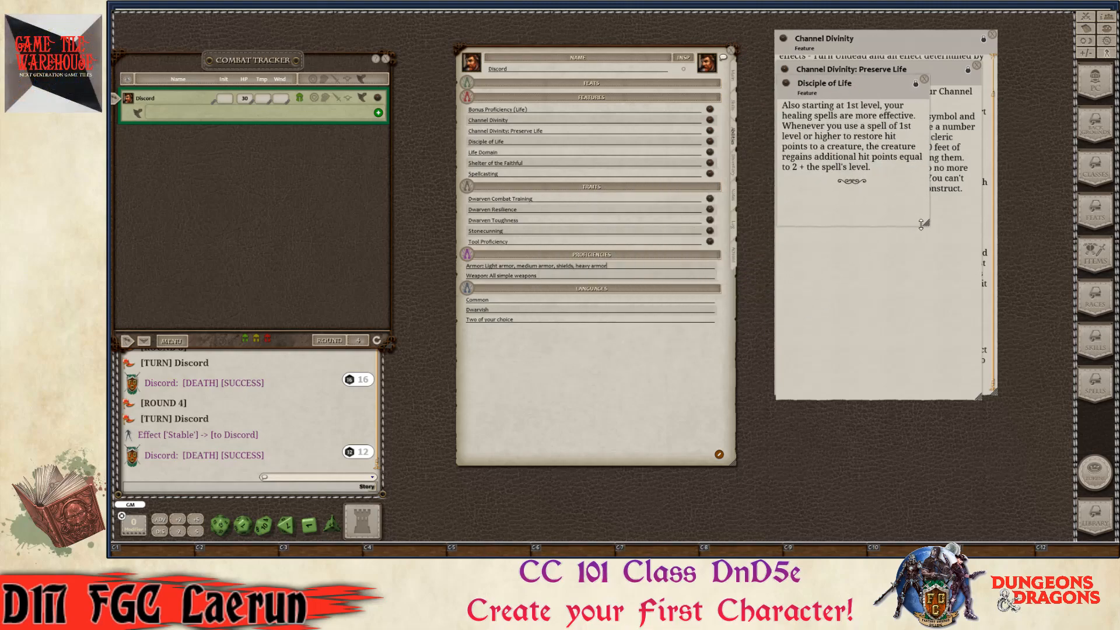
pyautogui.moveTo(926, 224); pyautogui.dragTo(962, 244)
pyautogui.press('ctrl')
# - Open the Life Domain feature, read through to its Life Domain Spells list and add the description to the stack beside the sheet
pyautogui.click(710, 152)
pyautogui.scroll(-5, 642, 327)
pyautogui.scroll(-2, 642, 328)
pyautogui.scroll(6, 636, 321)
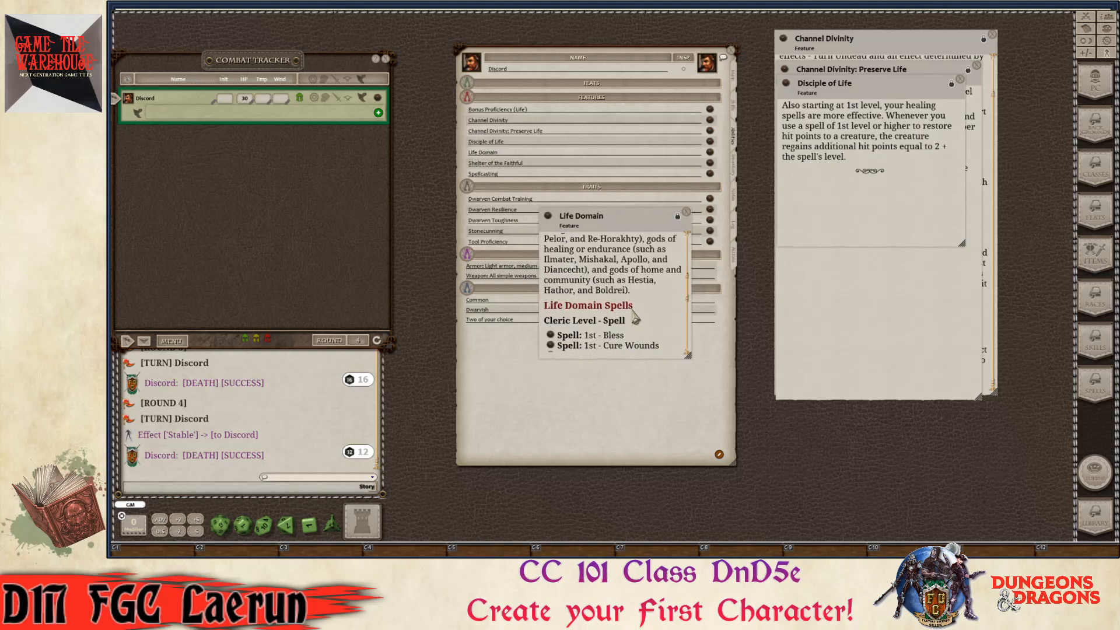
pyautogui.scroll(-2, 583, 295)
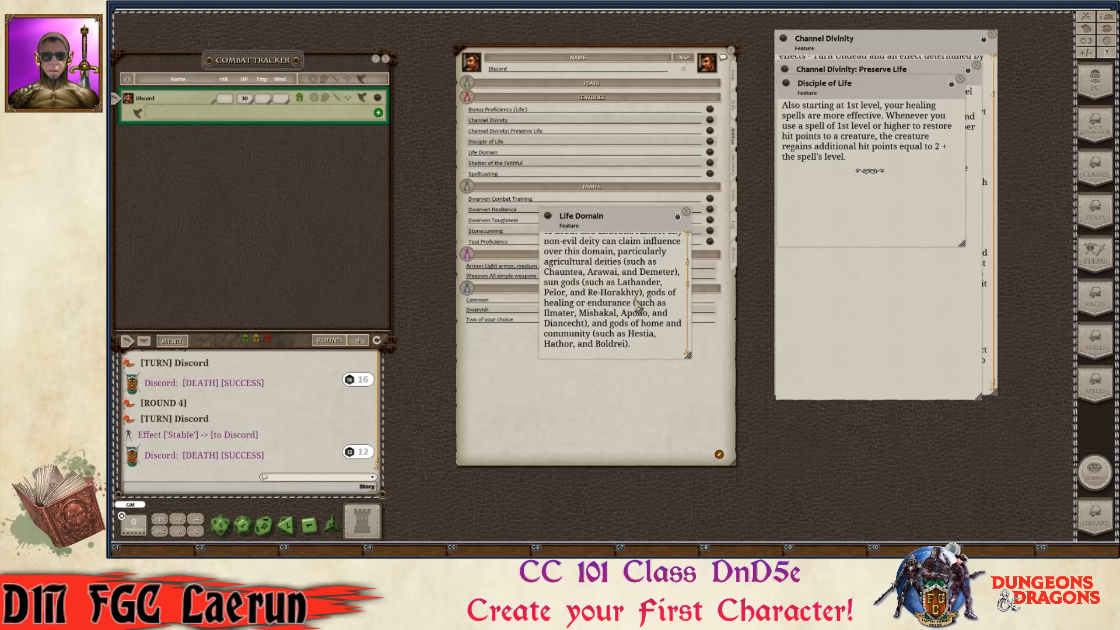
pyautogui.scroll(-2, 635, 306)
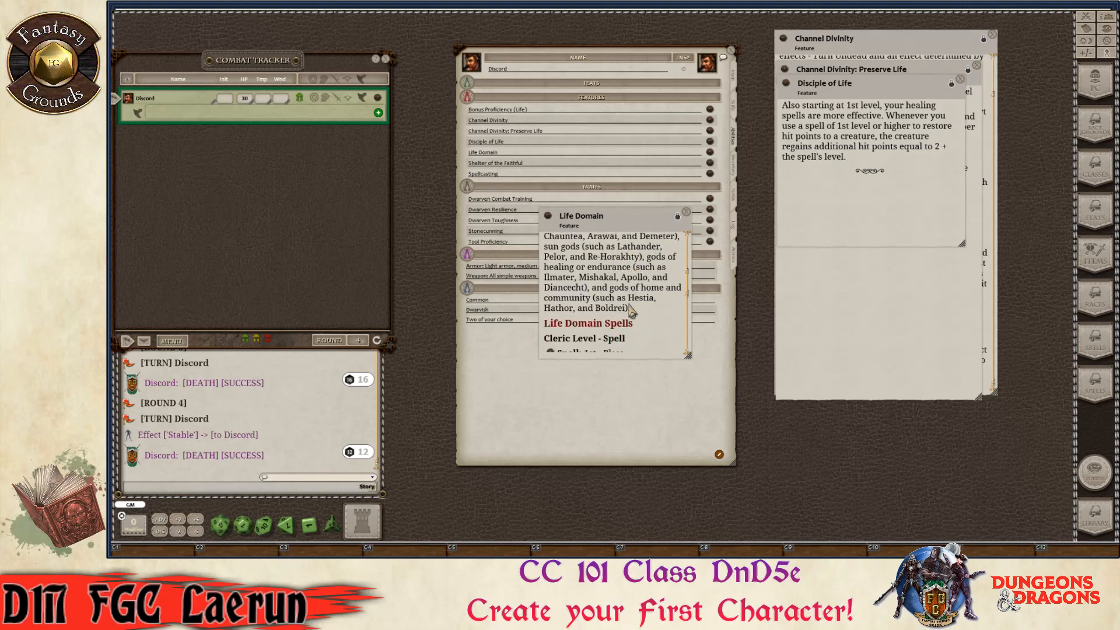
pyautogui.scroll(-5, 631, 310)
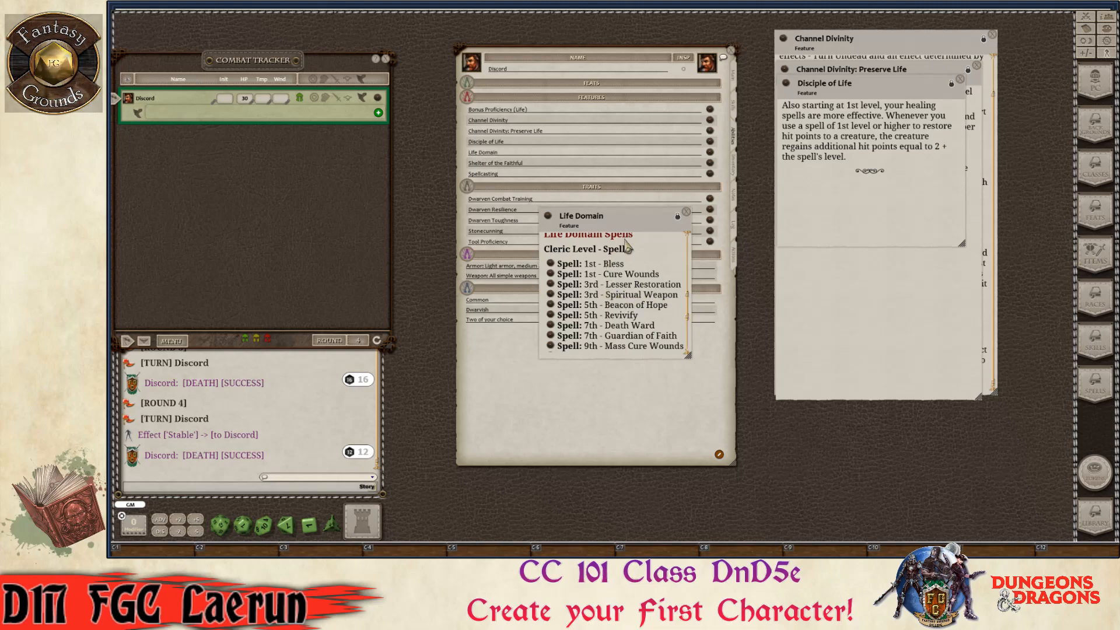
pyautogui.moveTo(627, 228); pyautogui.dragTo(869, 112)
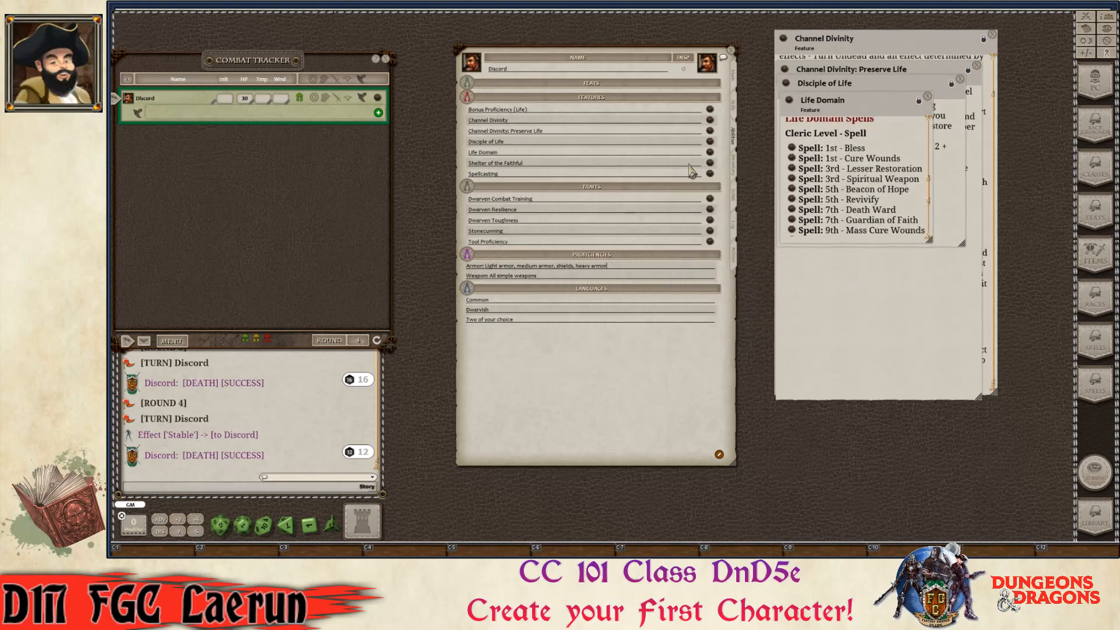
# - Open the Shelter of the Faithful feature, read its description to the end and close it
pyautogui.click(710, 164)
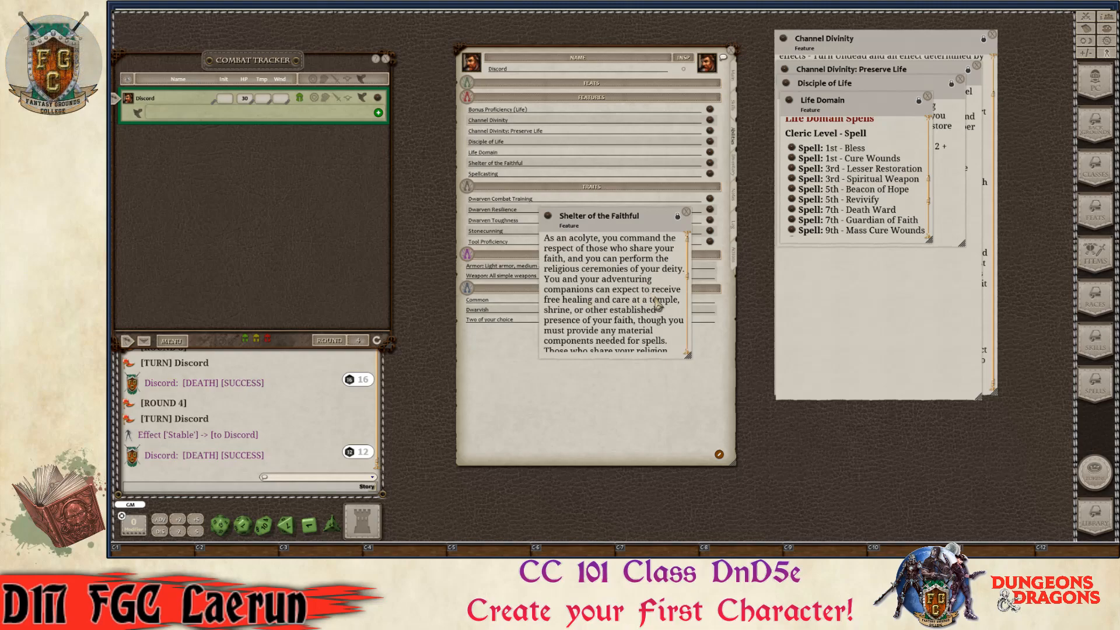
pyautogui.scroll(-3, 609, 310)
pyautogui.press('ctrl')
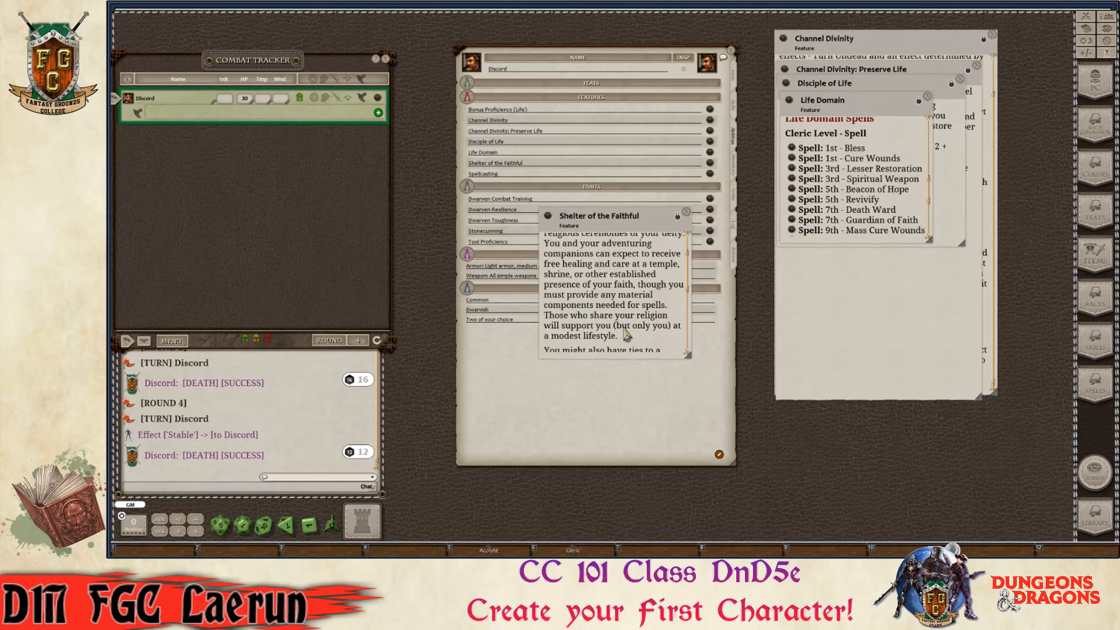
pyautogui.scroll(-1, 647, 335)
pyautogui.scroll(-1, 646, 335)
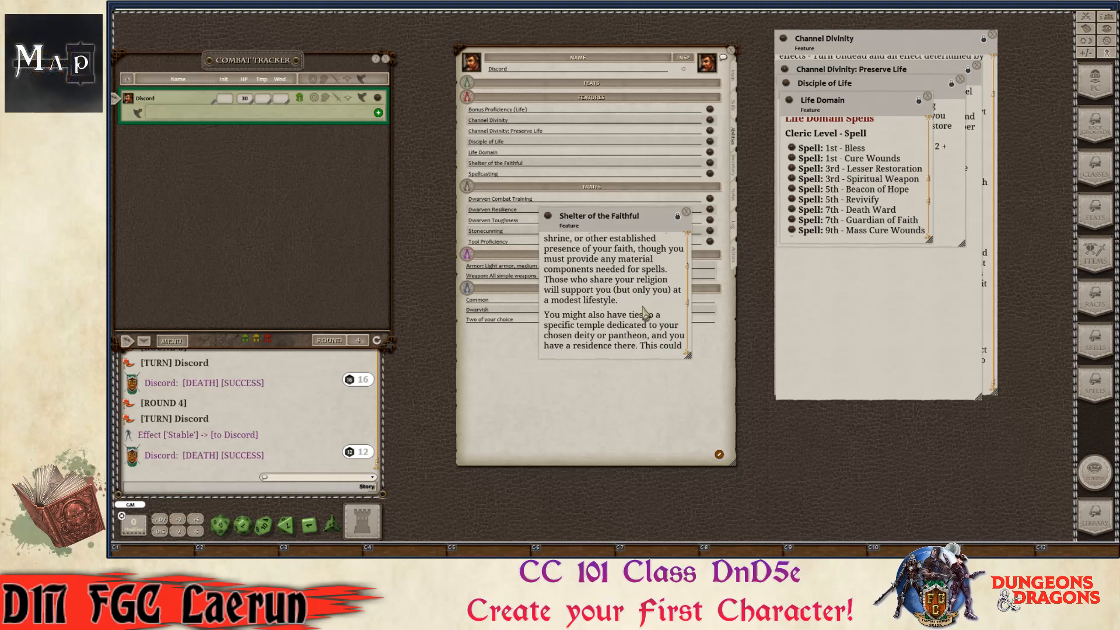
pyautogui.scroll(-2, 646, 310)
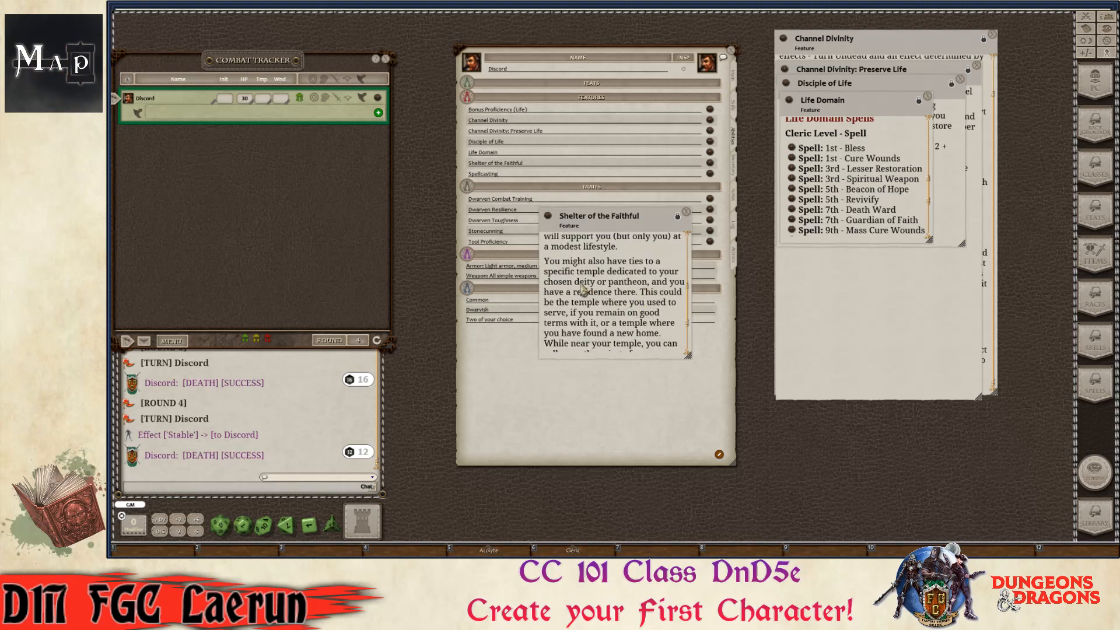
pyautogui.scroll(-2, 601, 291)
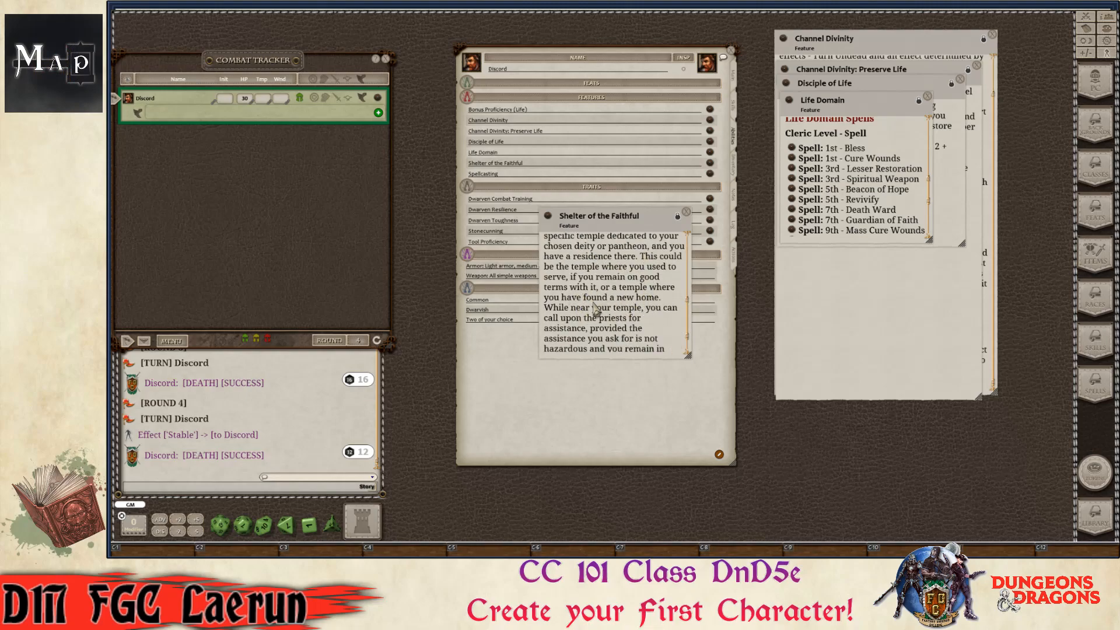
pyautogui.scroll(-1, 603, 309)
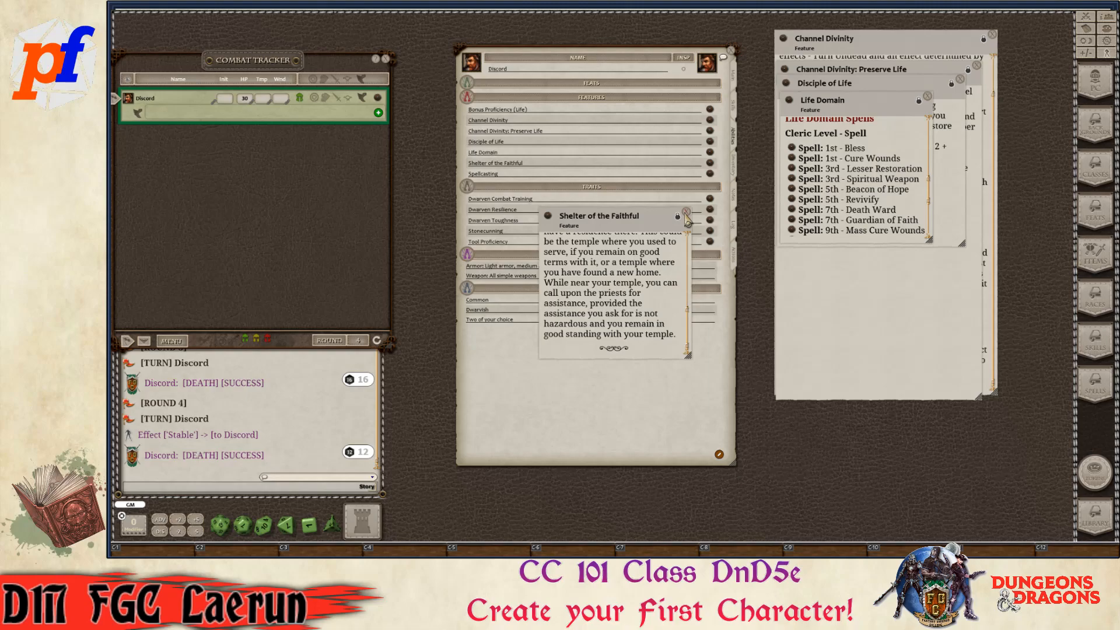
pyautogui.click(686, 211)
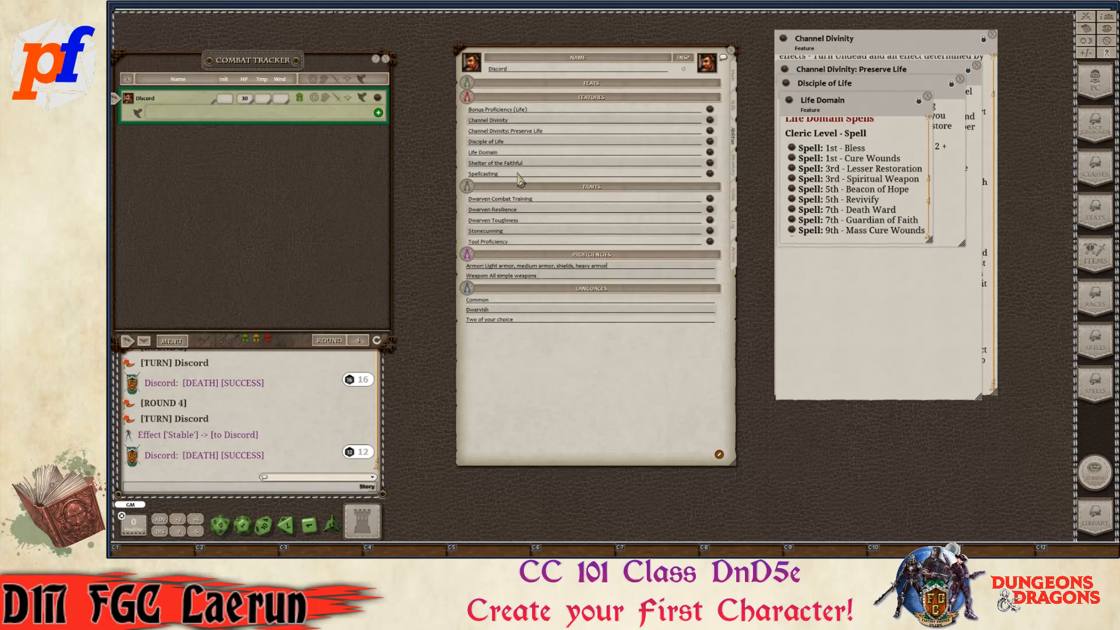
# - Open Discord's Spellcasting feature, skim the rules on preparing spells and enlarge the description
pyautogui.click(710, 174)
pyautogui.scroll(-3, 640, 298)
pyautogui.scroll(-10, 639, 296)
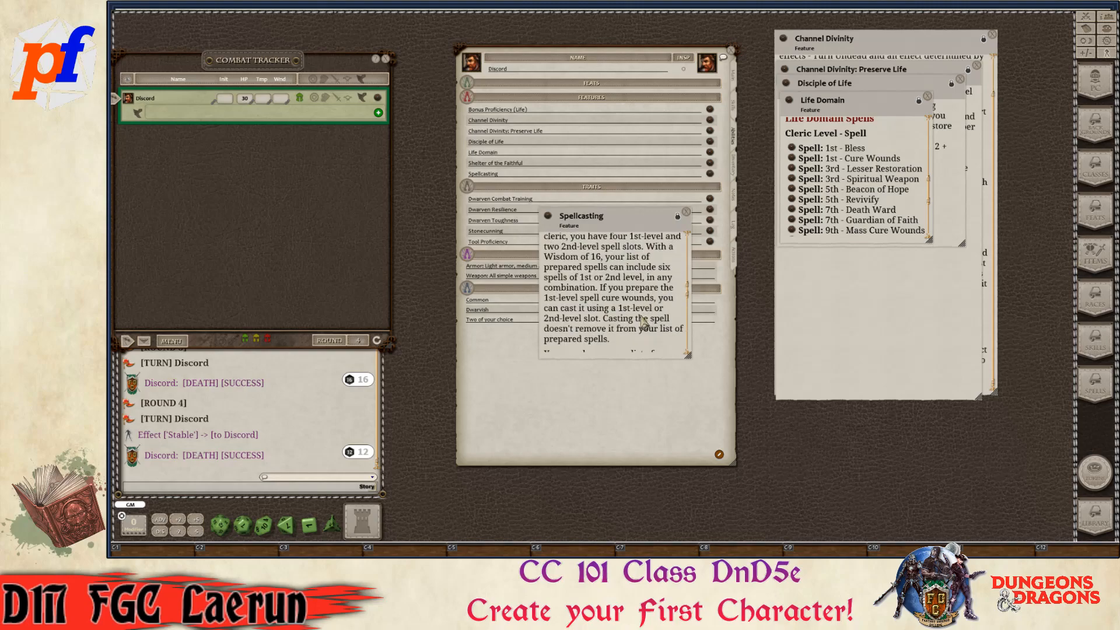
pyautogui.scroll(-2, 642, 326)
pyautogui.scroll(5, 642, 325)
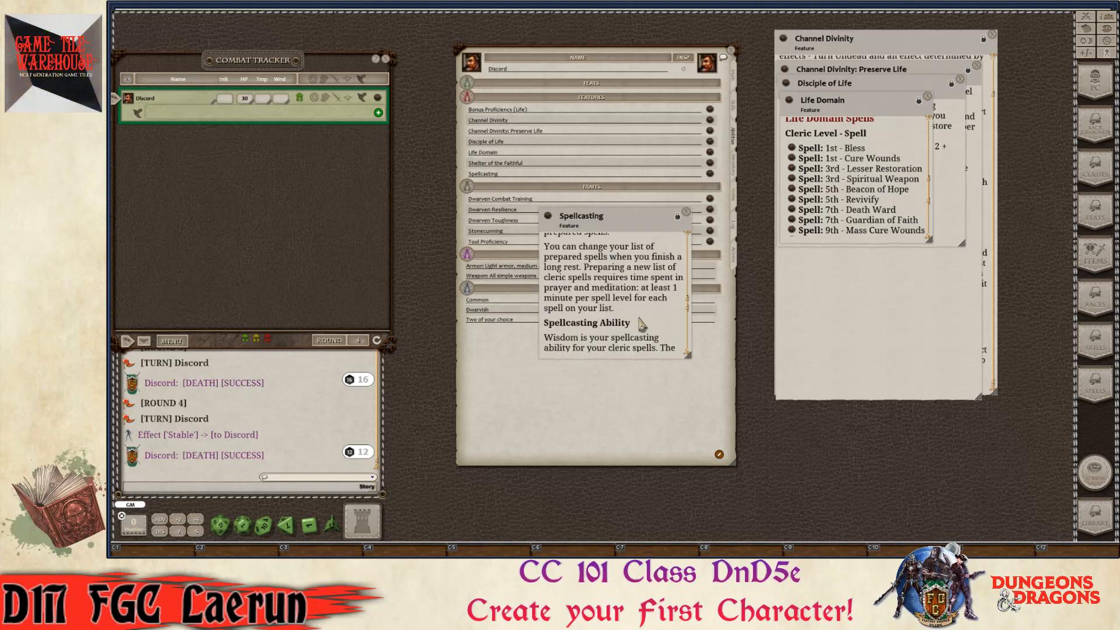
pyautogui.scroll(3, 640, 325)
pyautogui.scroll(-3, 630, 312)
pyautogui.scroll(3, 630, 315)
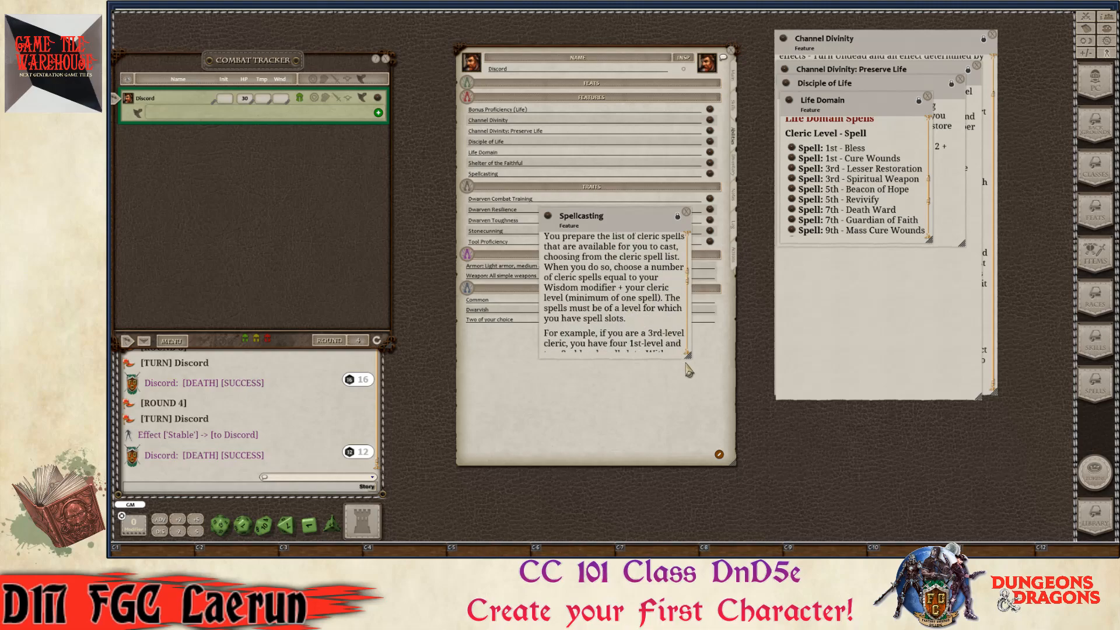
pyautogui.moveTo(688, 355); pyautogui.dragTo(751, 410)
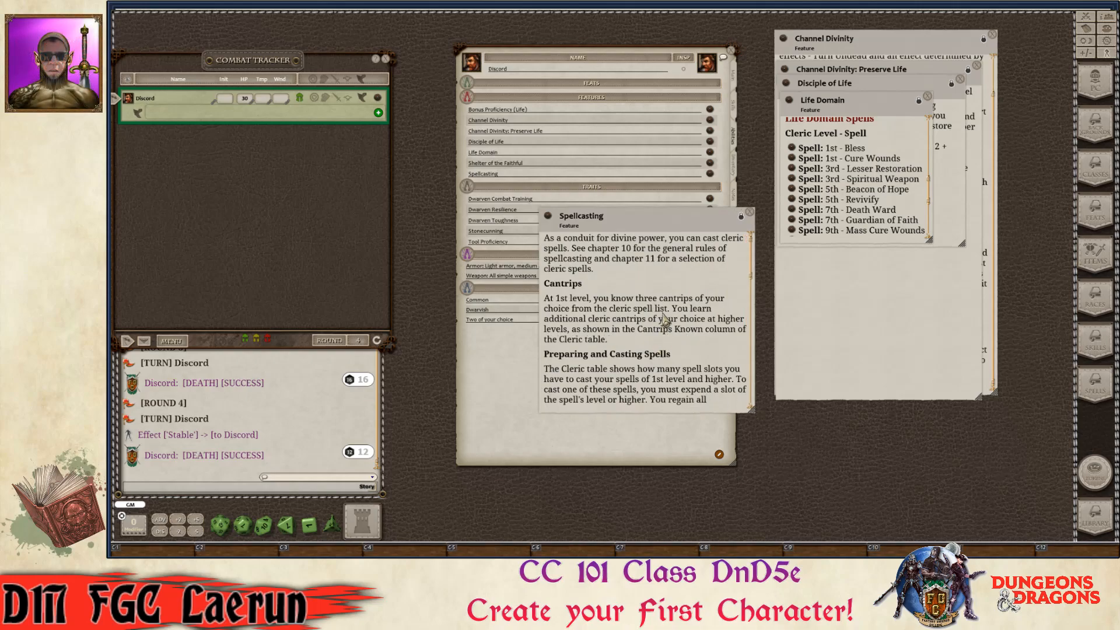
# - Read the Spellcasting description from Preparing and Casting Spells through to Spellcasting Focus, and close it
pyautogui.scroll(-5, 665, 338)
pyautogui.scroll(-1, 672, 334)
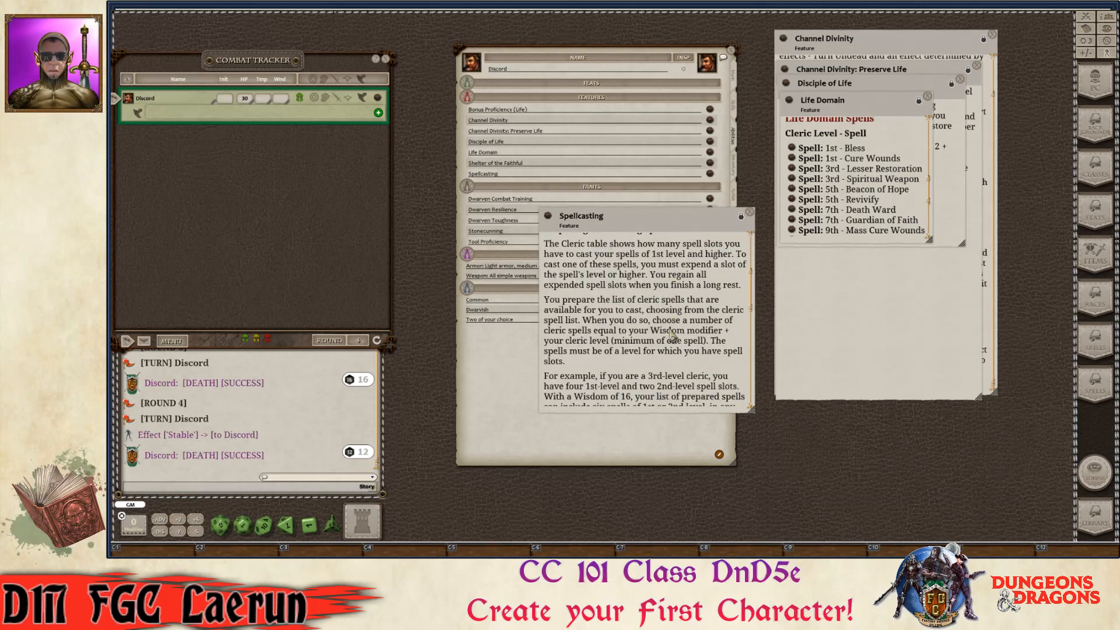
pyautogui.scroll(-2, 672, 334)
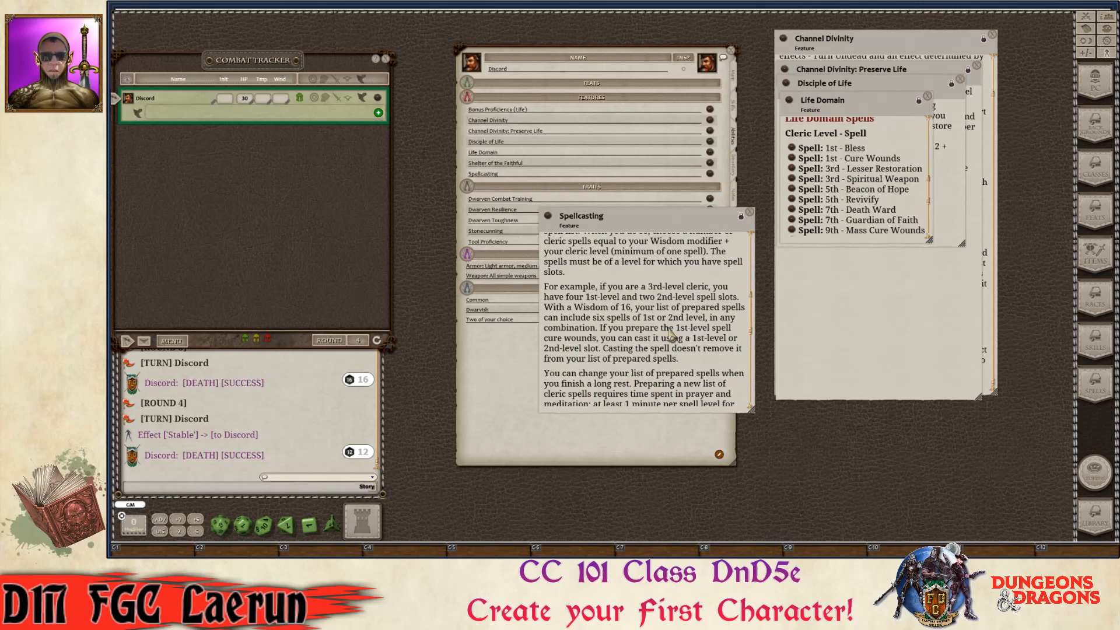
pyautogui.scroll(-1, 651, 315)
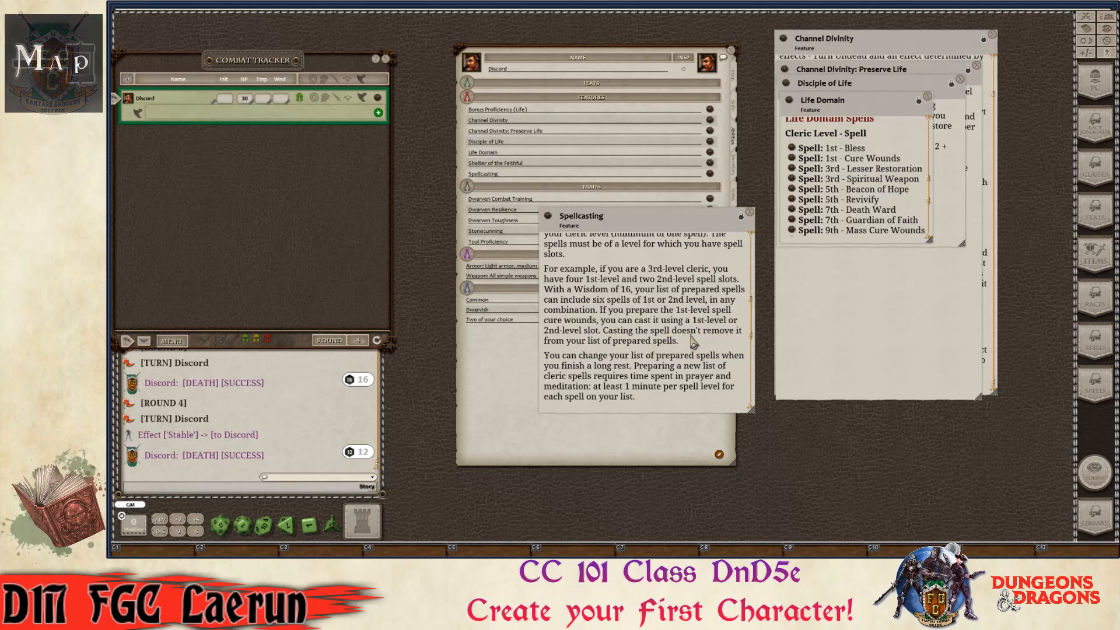
pyautogui.scroll(-3, 680, 337)
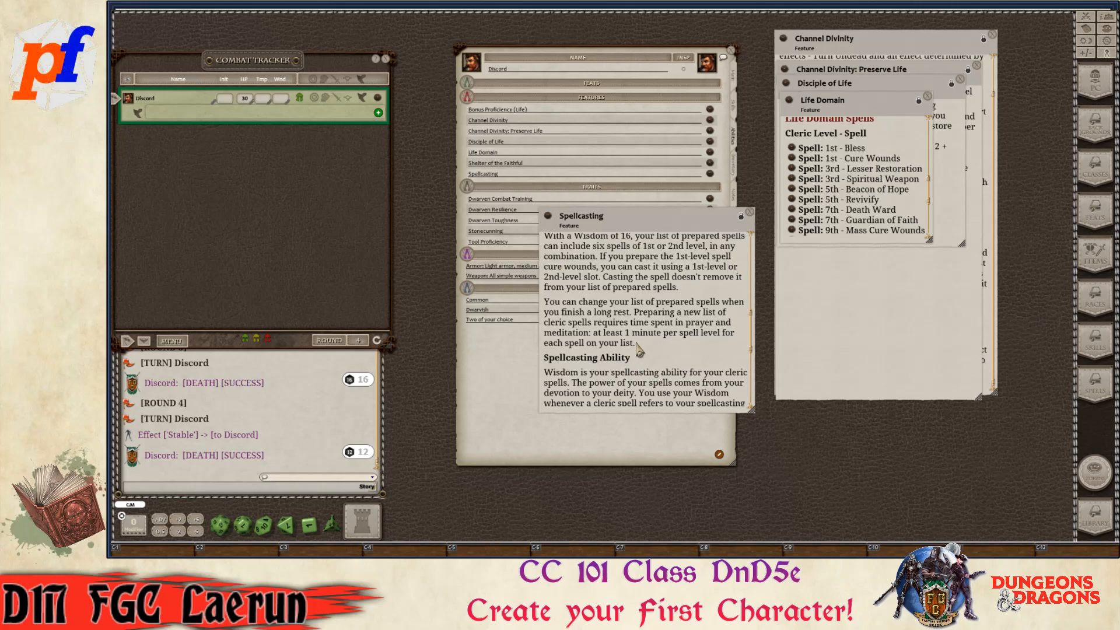
pyautogui.scroll(-5, 641, 350)
pyautogui.press('ctrl')
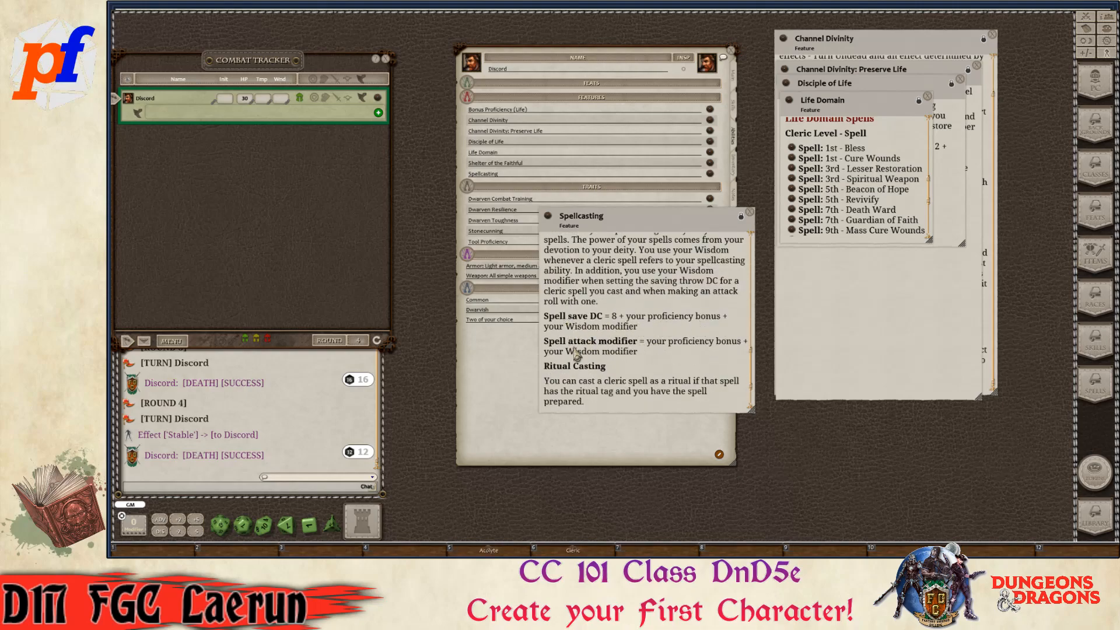
pyautogui.scroll(-2, 592, 376)
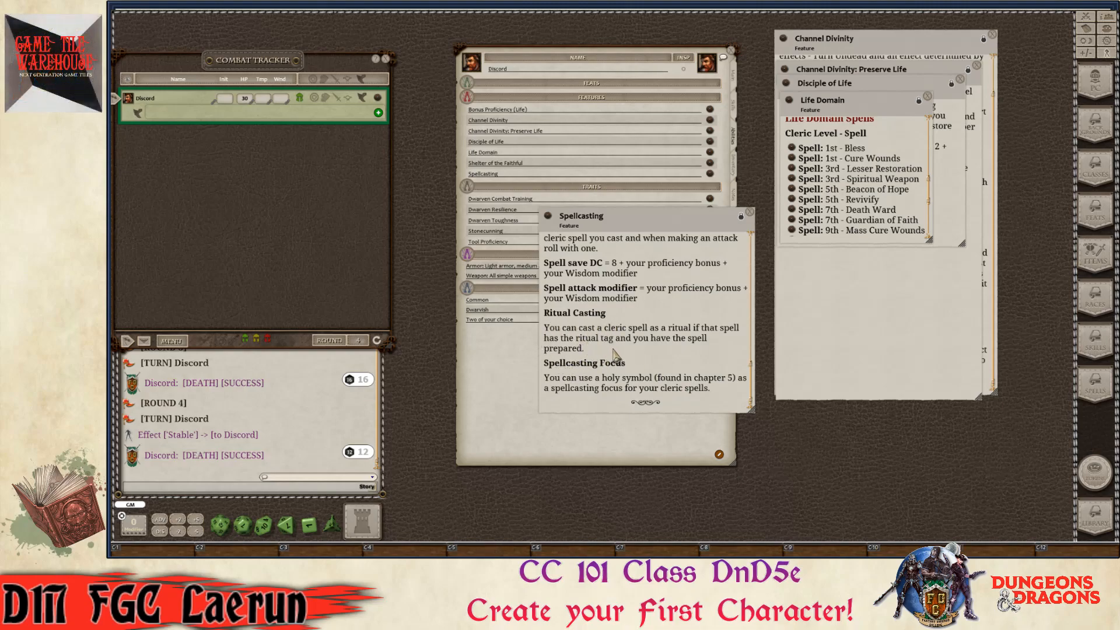
pyautogui.click(750, 212)
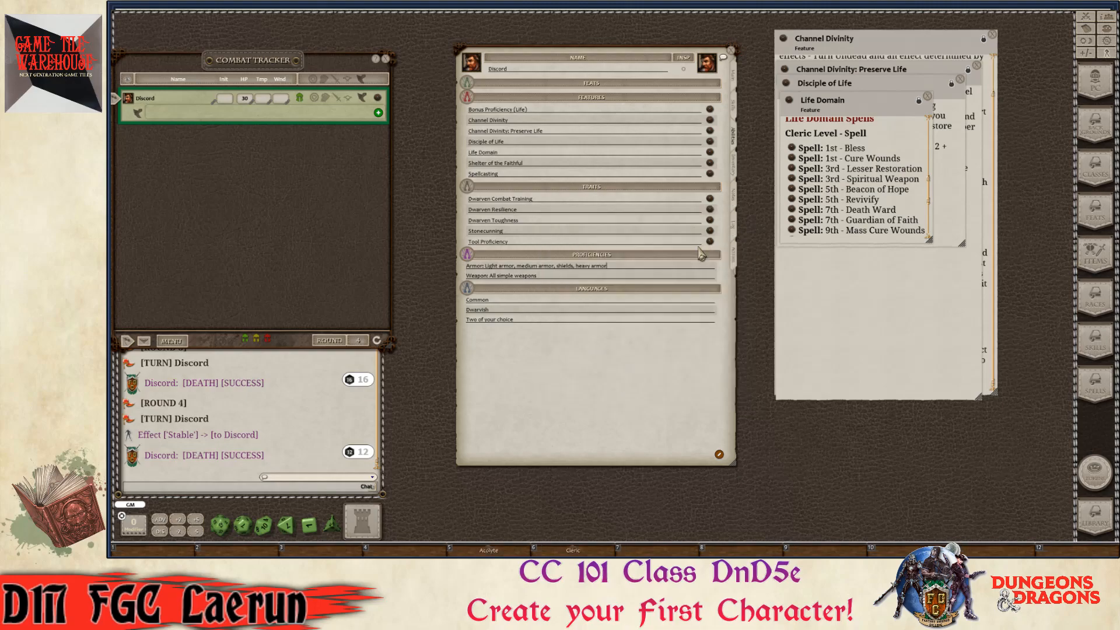
# - Open the Dwarven Combat Training trait and move its description beside the character sheet
pyautogui.press('ctrl')
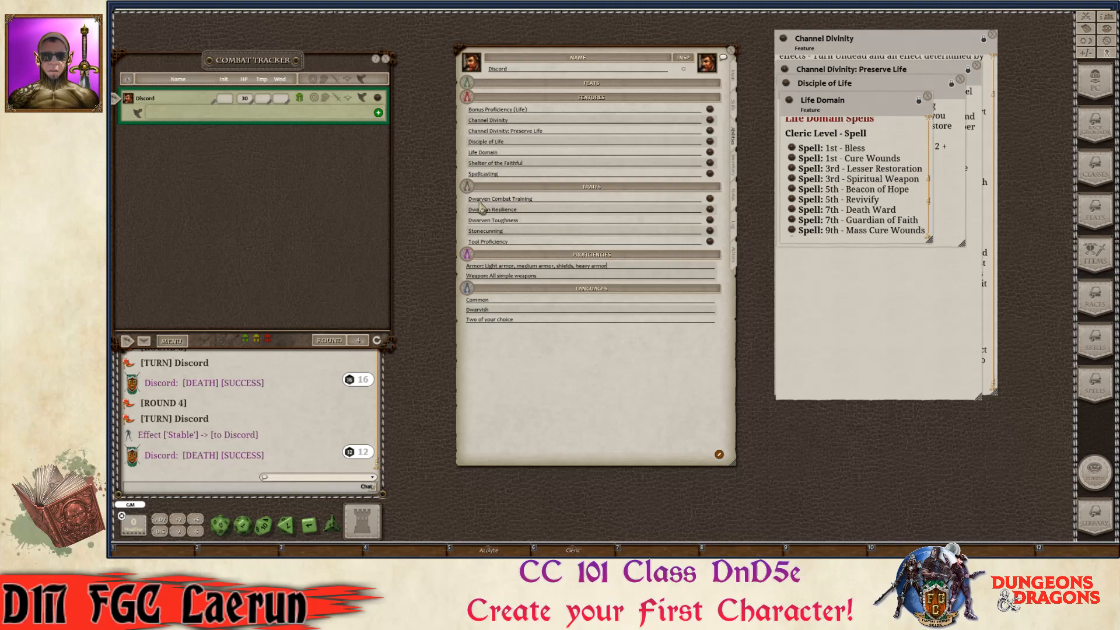
pyautogui.click(710, 202)
pyautogui.moveTo(633, 286); pyautogui.dragTo(854, 246)
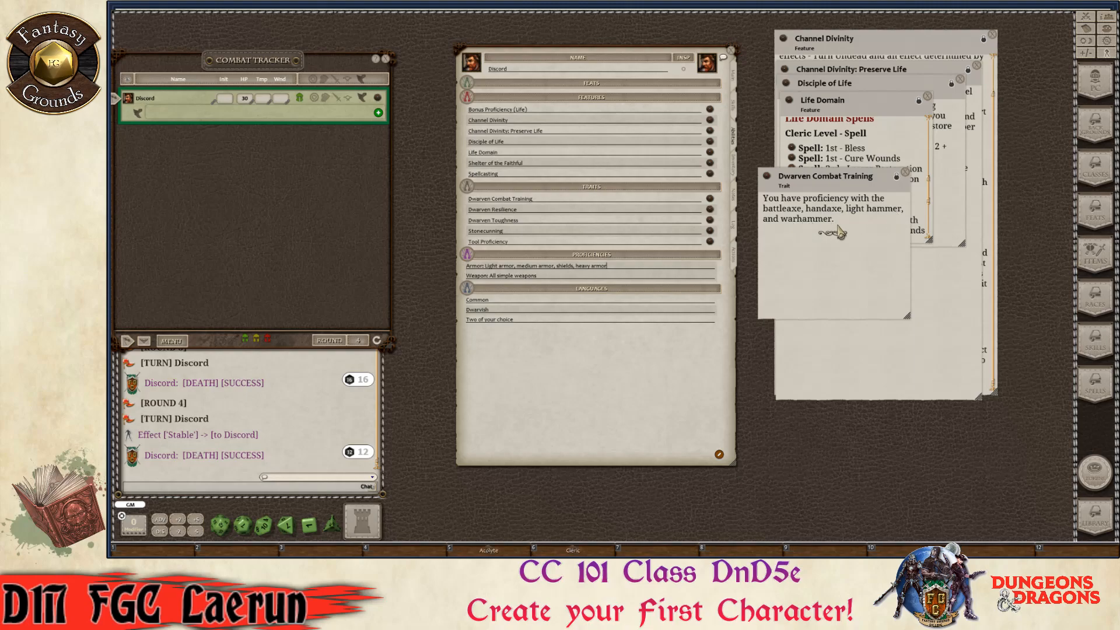
pyautogui.press('ctrl')
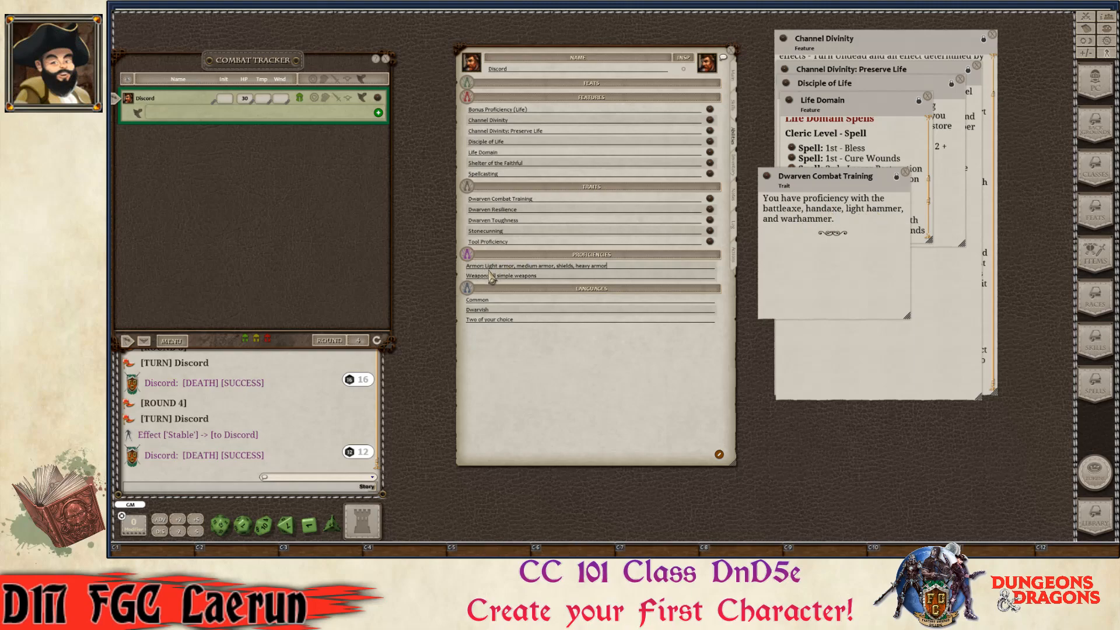
# - Add ", battleaxe, warhammer" after "All simple weapons" in Discord's weapon proficiencies
pyautogui.click(545, 279)
pyautogui.write(',')
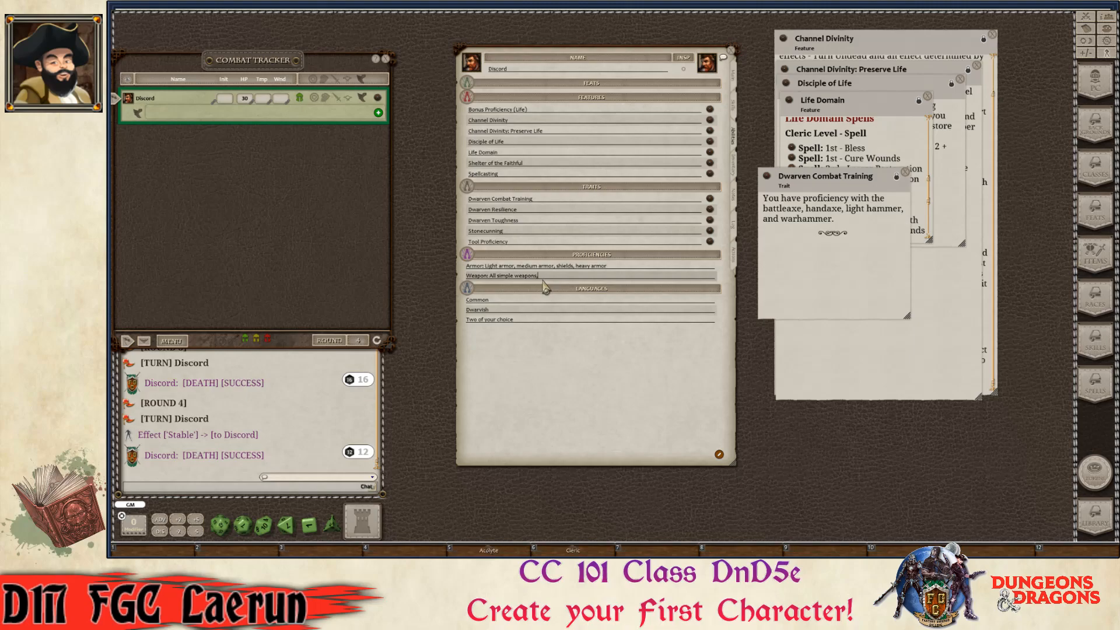
pyautogui.press('ctrl')
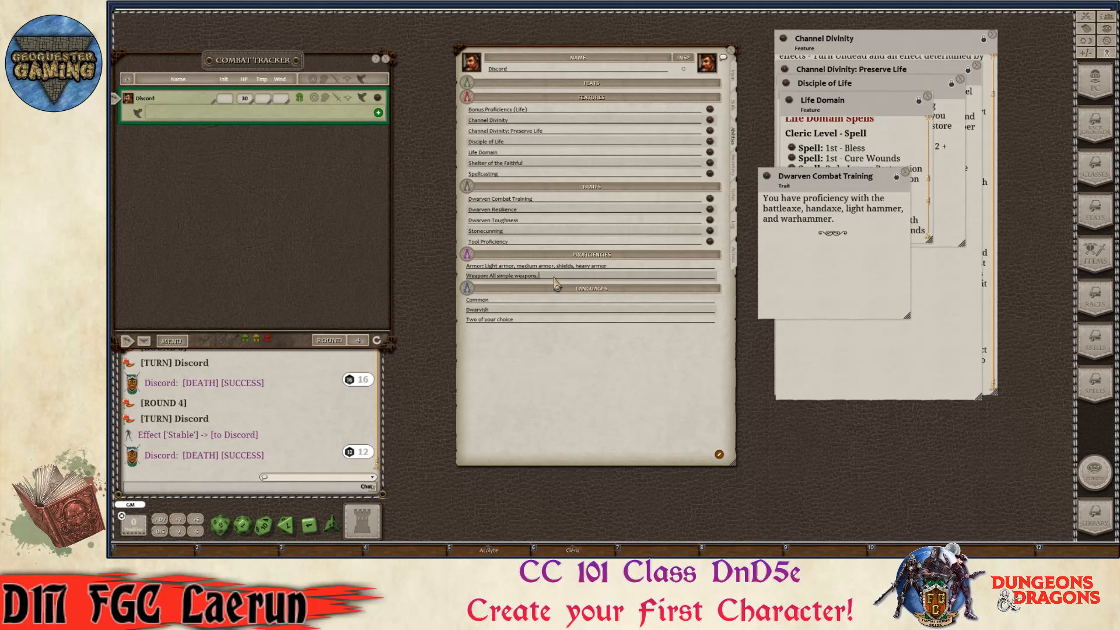
pyautogui.write('eaxe, warhammer')
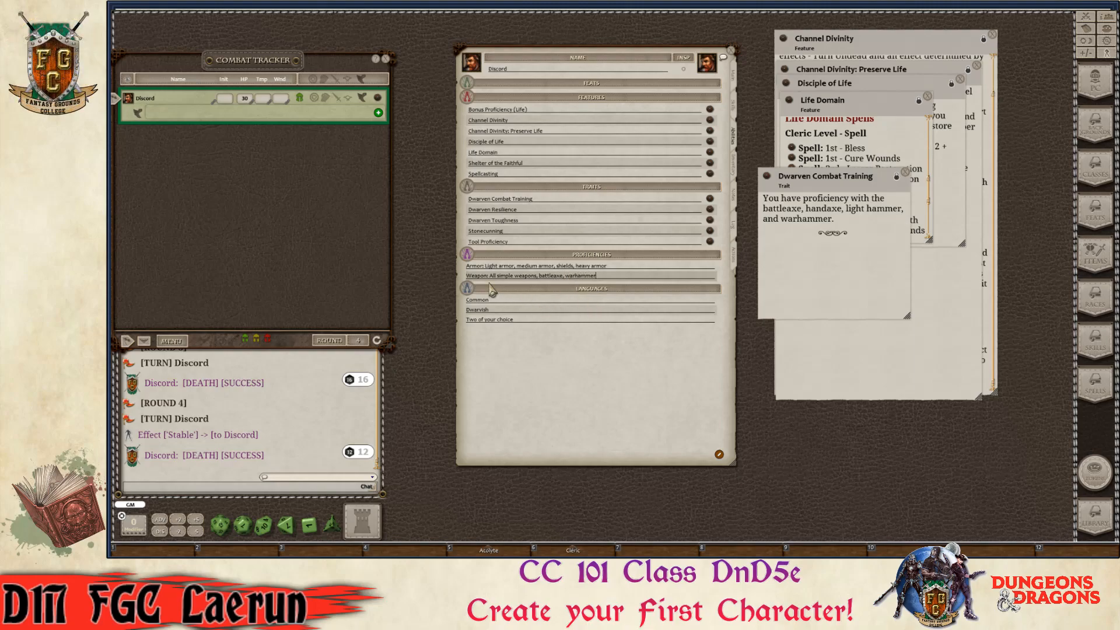
# - Finish the weapon proficiencies entry and close the Dwarven Combat Training description
pyautogui.press('ctrl')
pyautogui.press('ctrl')
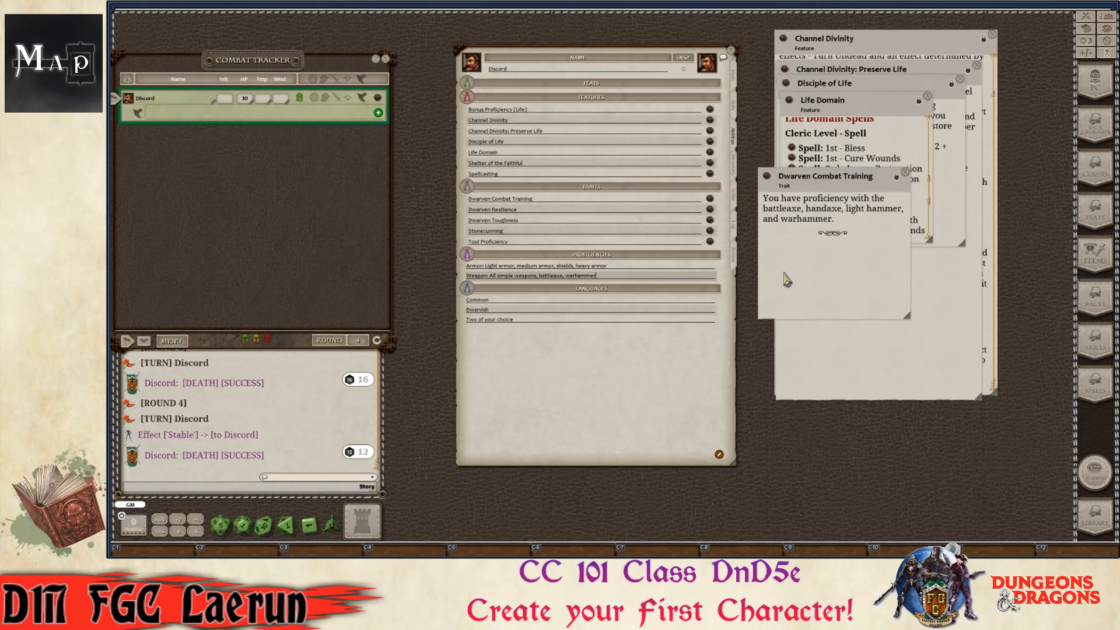
pyautogui.click(906, 173)
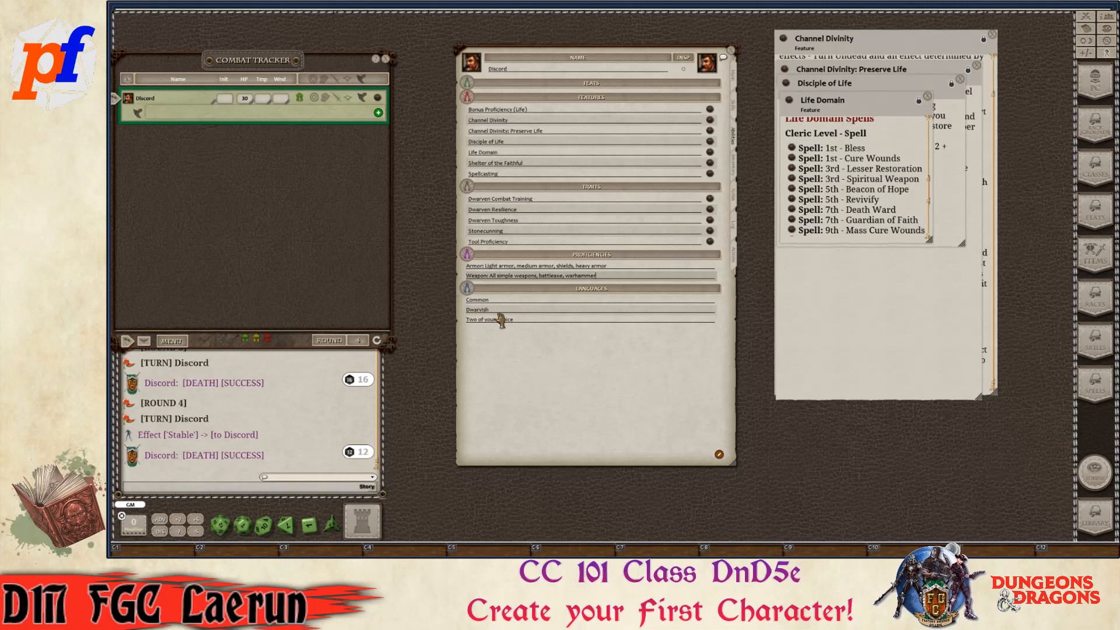
# - Replace the "Two of your choice" entry in Discord's languages with "Orcs"
pyautogui.click(531, 322)
pyautogui.press('ctrl')
pyautogui.press('BackSpace')
pyautogui.press('BackSpace')
pyautogui.press('BackSpace')
pyautogui.press('BackSpace')
pyautogui.press('BackSpace')
pyautogui.press('BackSpace')
pyautogui.press('BackSpace')
pyautogui.press('ctrl')
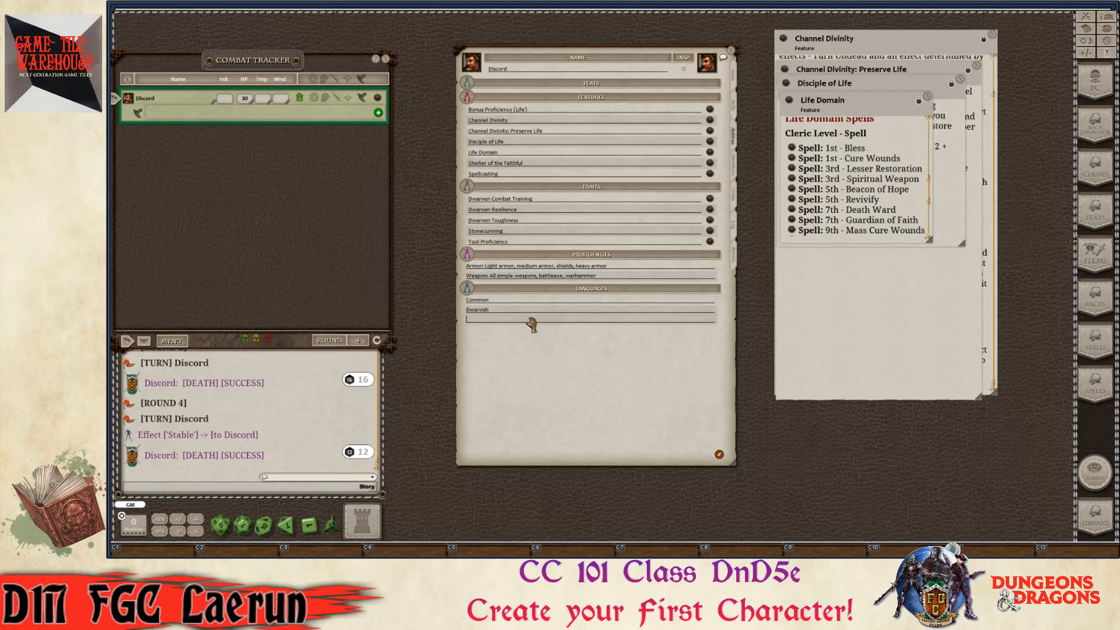
pyautogui.write('d')
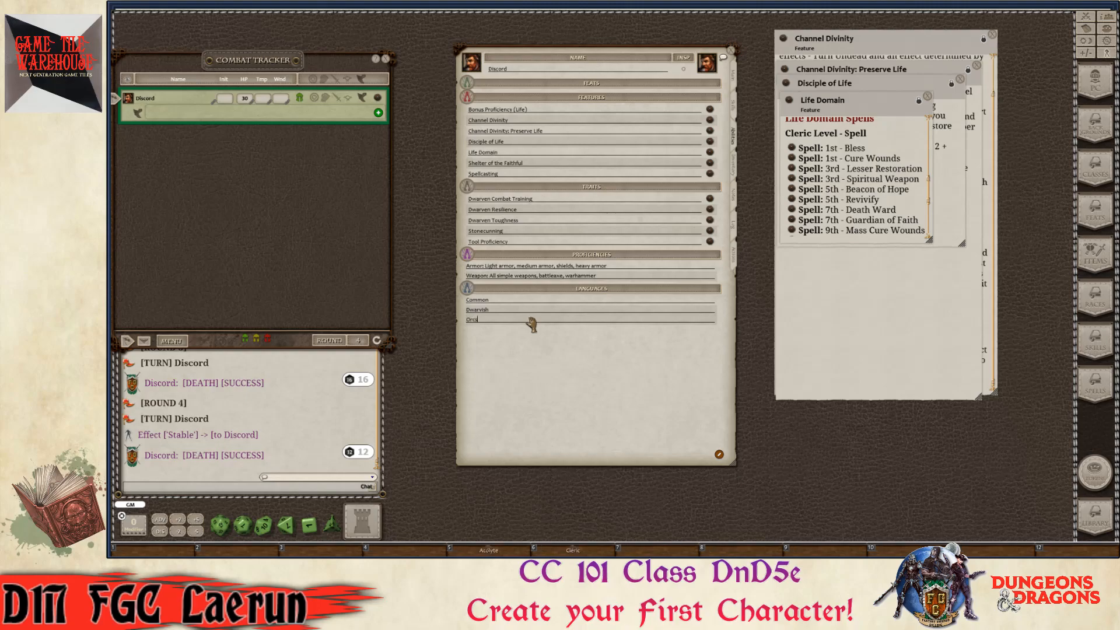
pyautogui.press('ctrl')
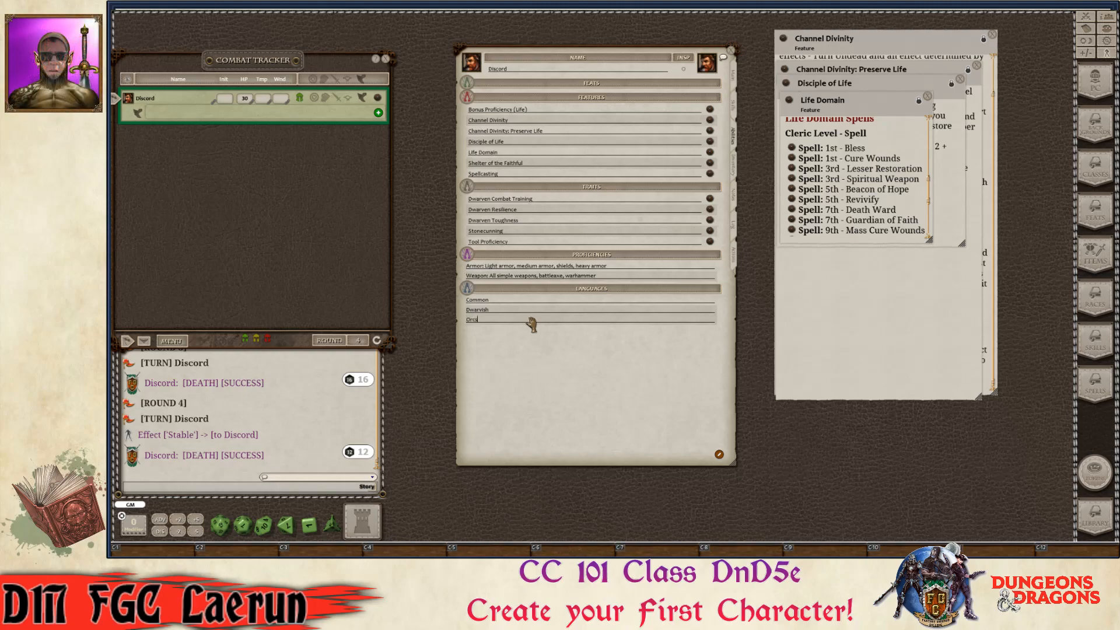
# - Add a new entry "Undercommon" to Discord's languages
pyautogui.press('Return')
pyautogui.press('ctrl')
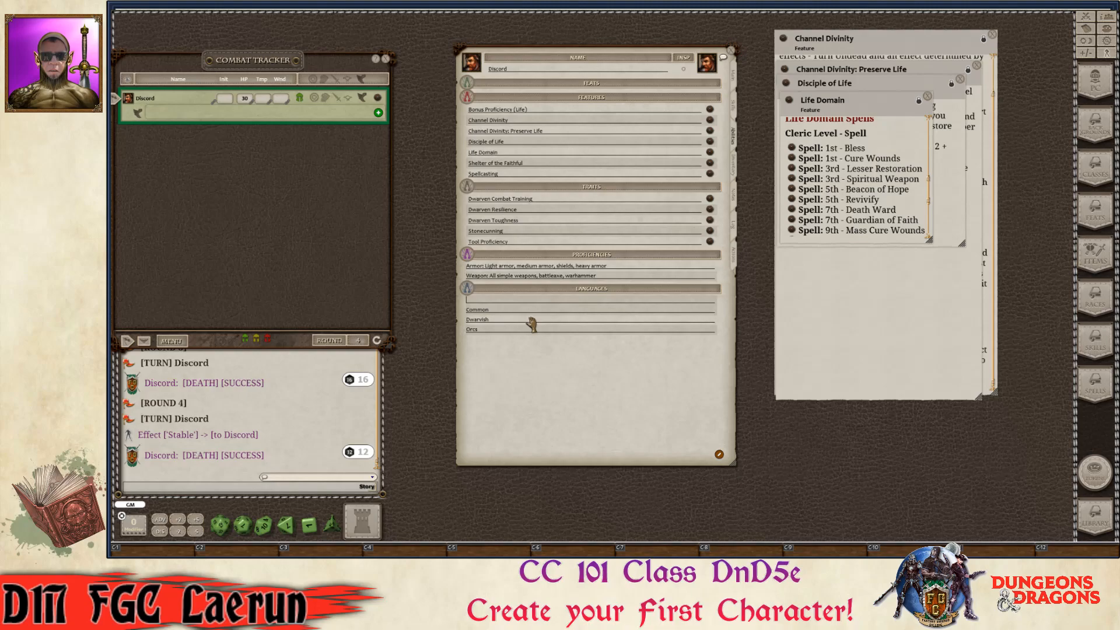
pyautogui.write('Undercommon')
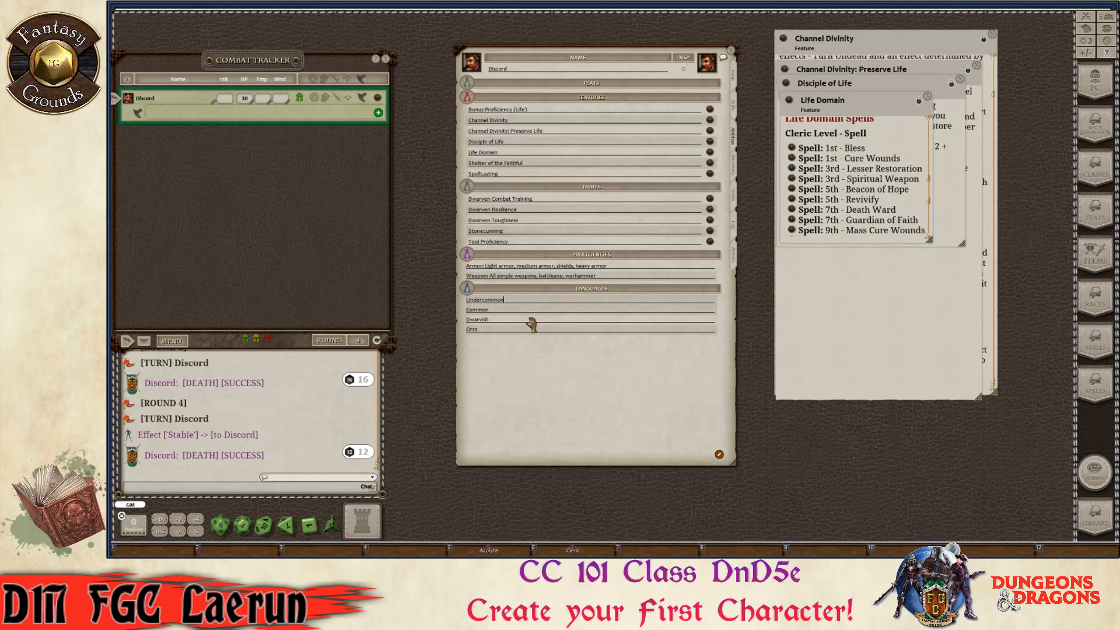
pyautogui.press('ctrl')
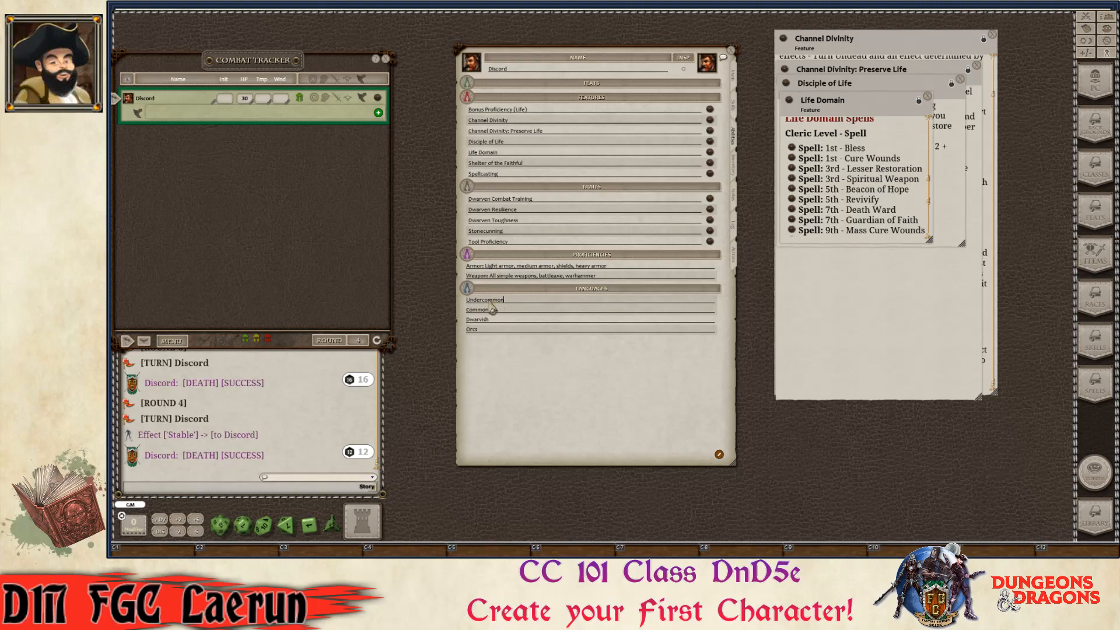
# - Set the chat language to Undercommon and send the message "All praise to be!"
pyautogui.click(373, 478)
pyautogui.scroll(-3, 307, 430)
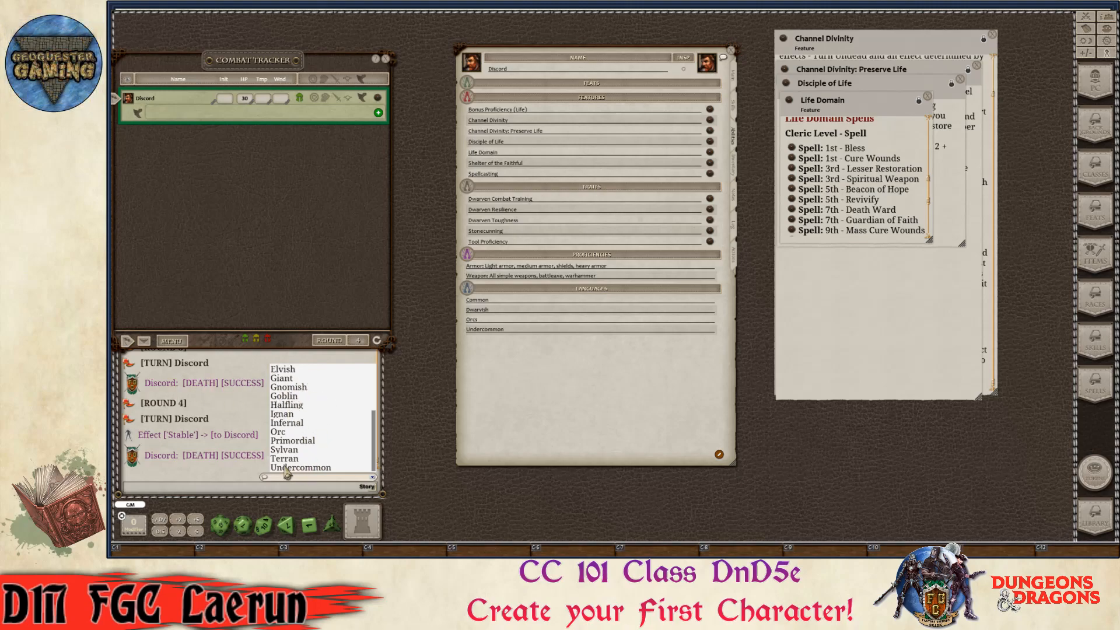
pyautogui.click(313, 470)
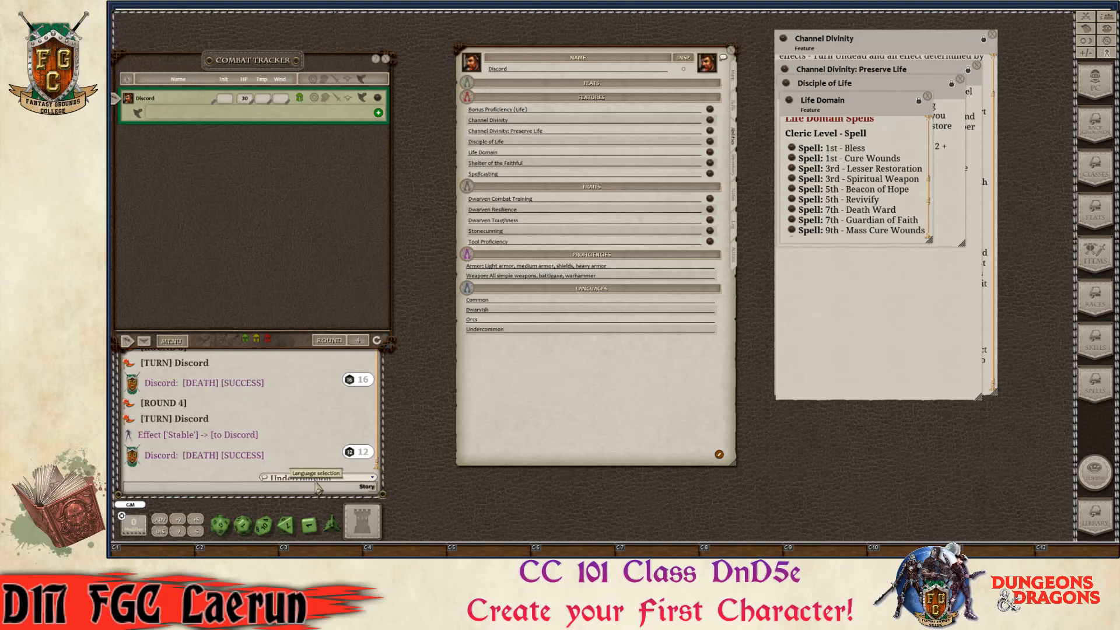
pyautogui.press('ctrl')
pyautogui.write('All praise to be')
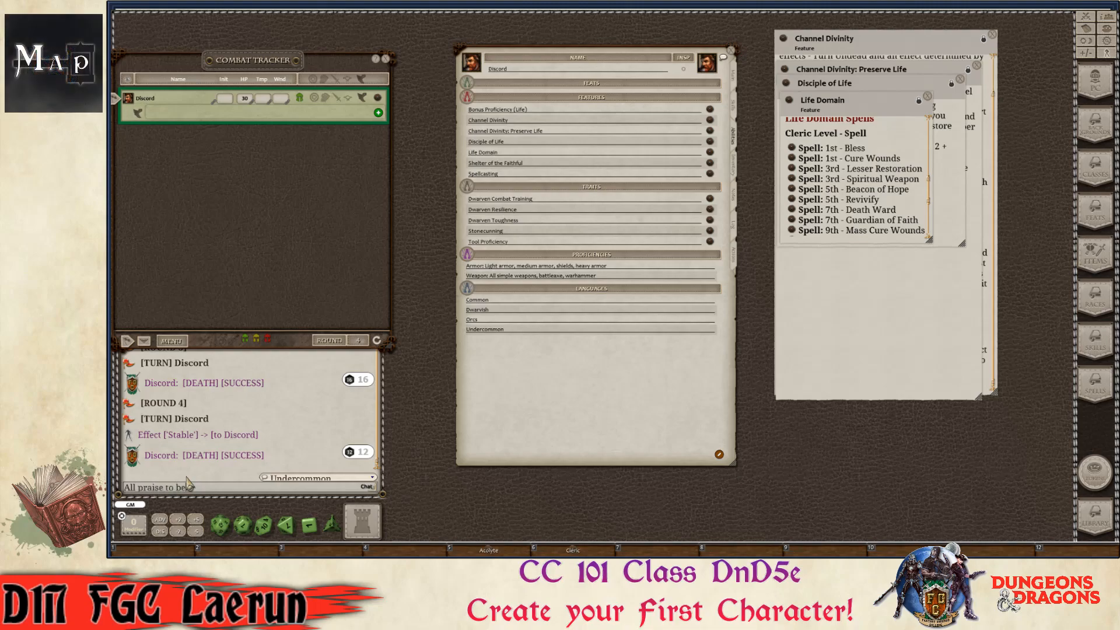
pyautogui.press('shift')
pyautogui.write('!')
pyautogui.press('ctrl')
pyautogui.hotkey('ctrl', 'Return')
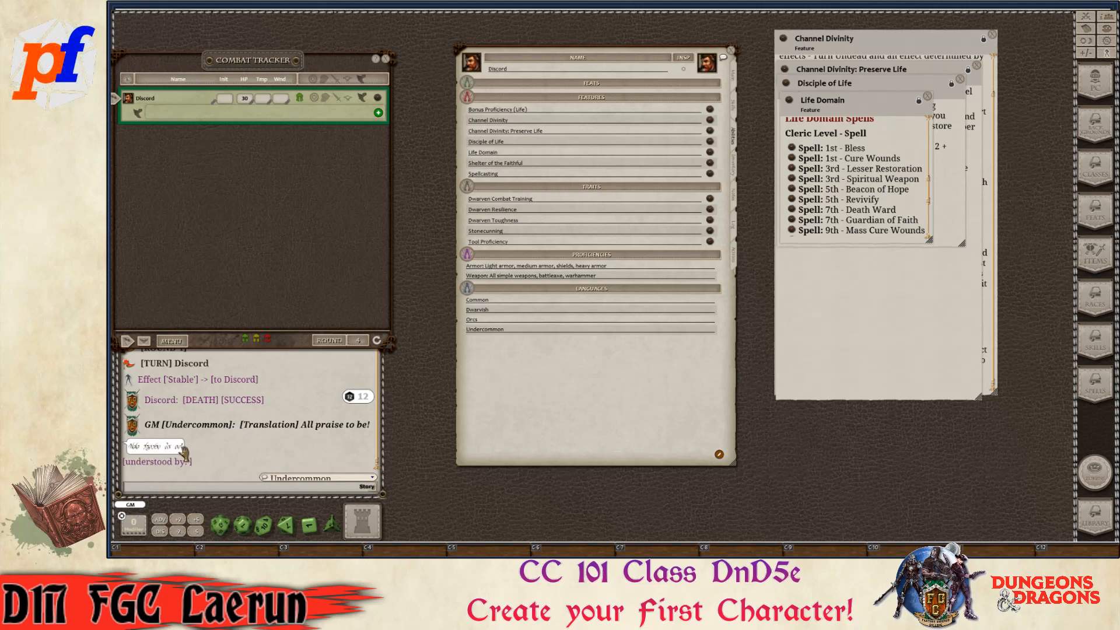
# - Reset the chat language selection to blank and open the chat's radial menu
pyautogui.press('ctrl')
pyautogui.click(372, 477)
pyautogui.scroll(5, 332, 431)
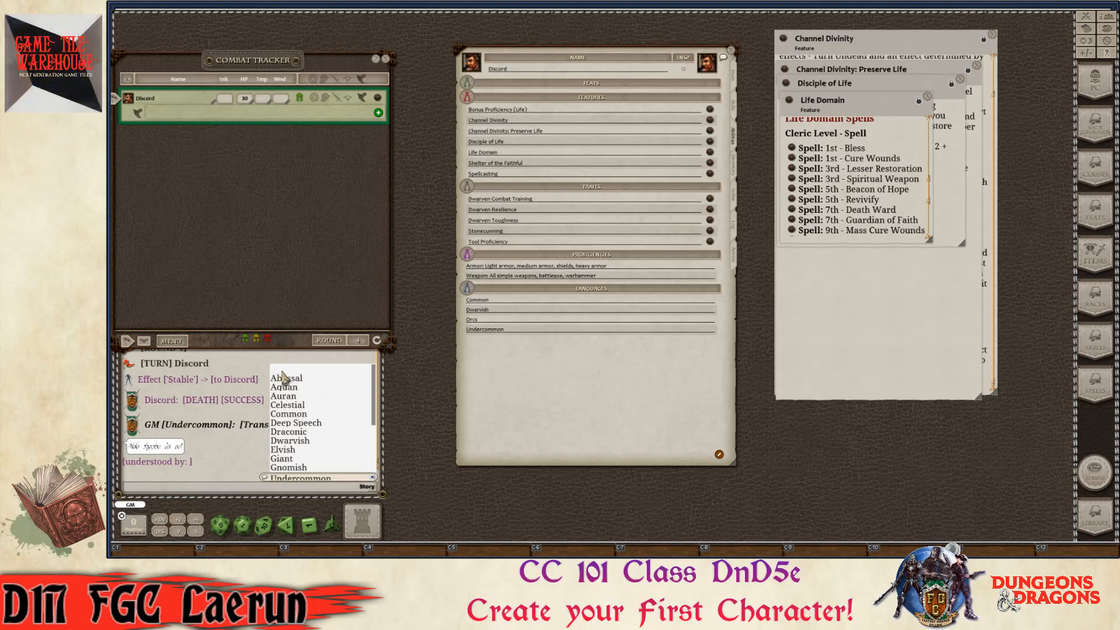
pyautogui.click(282, 378)
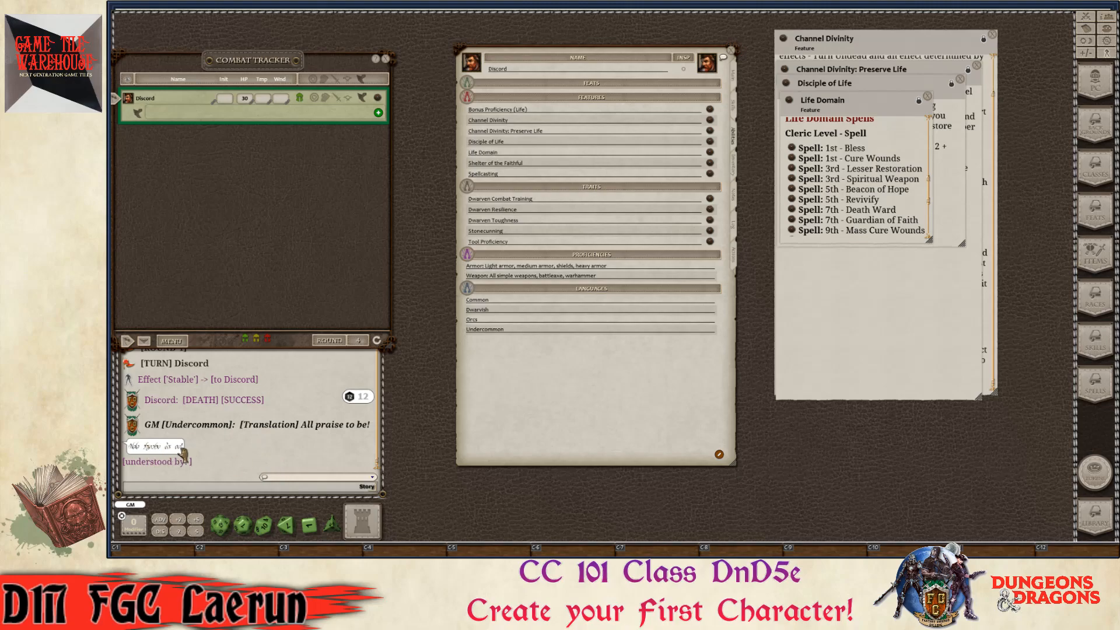
pyautogui.rightClick(300, 381)
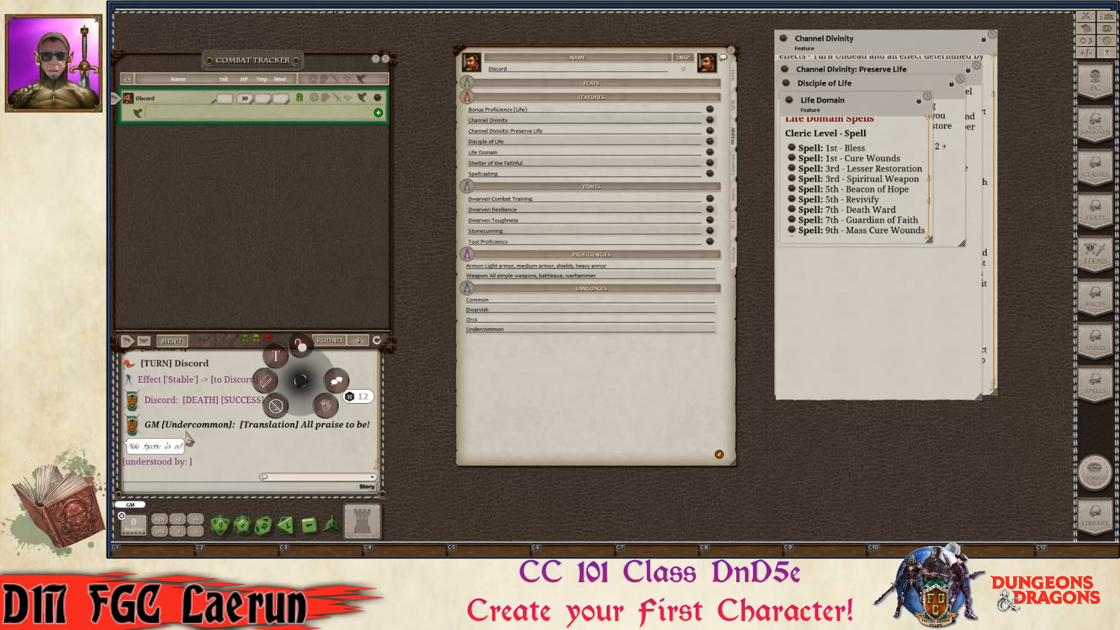
# - Clear the chat log and place the Dwarven Resilience trait description on the stack of open feature windows
pyautogui.click(265, 381)
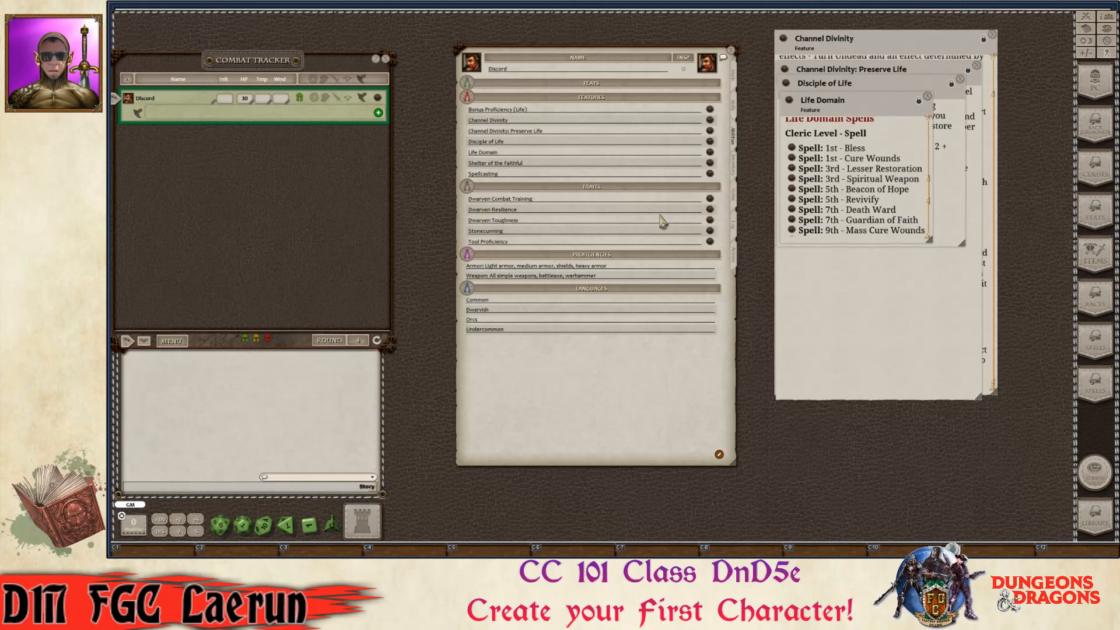
pyautogui.keyDown('ctrl'); pyautogui.click(709, 209); pyautogui.keyUp('ctrl')
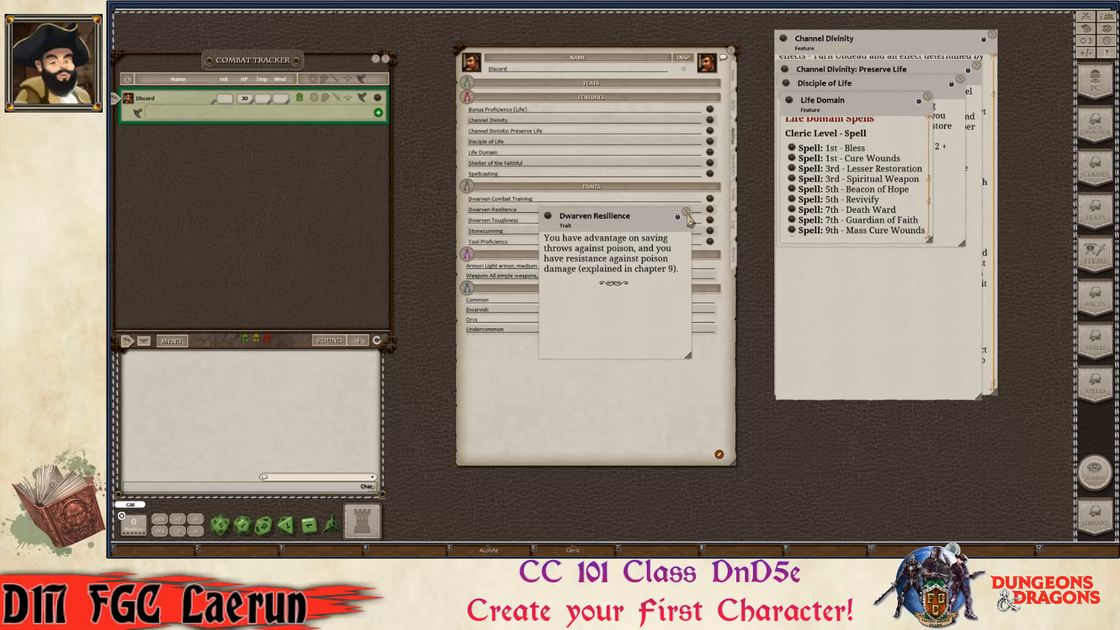
pyautogui.moveTo(608, 219); pyautogui.dragTo(856, 128)
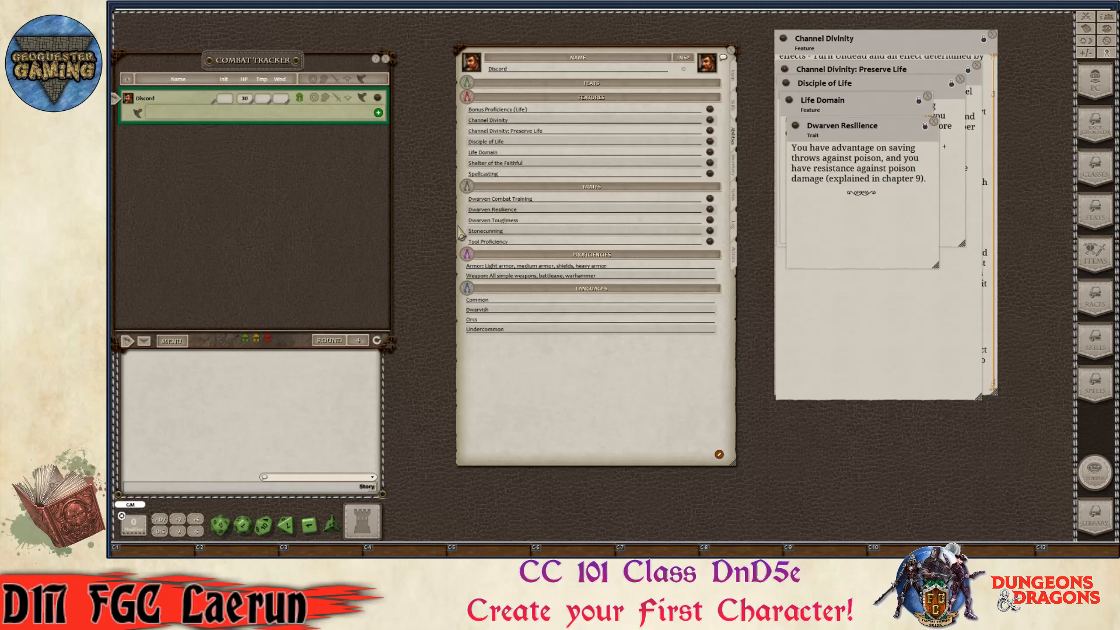
# - Read the Dwarven Toughness trait, and add the Stonecunning trait description to the stack of open feature windows
pyautogui.click(709, 220)
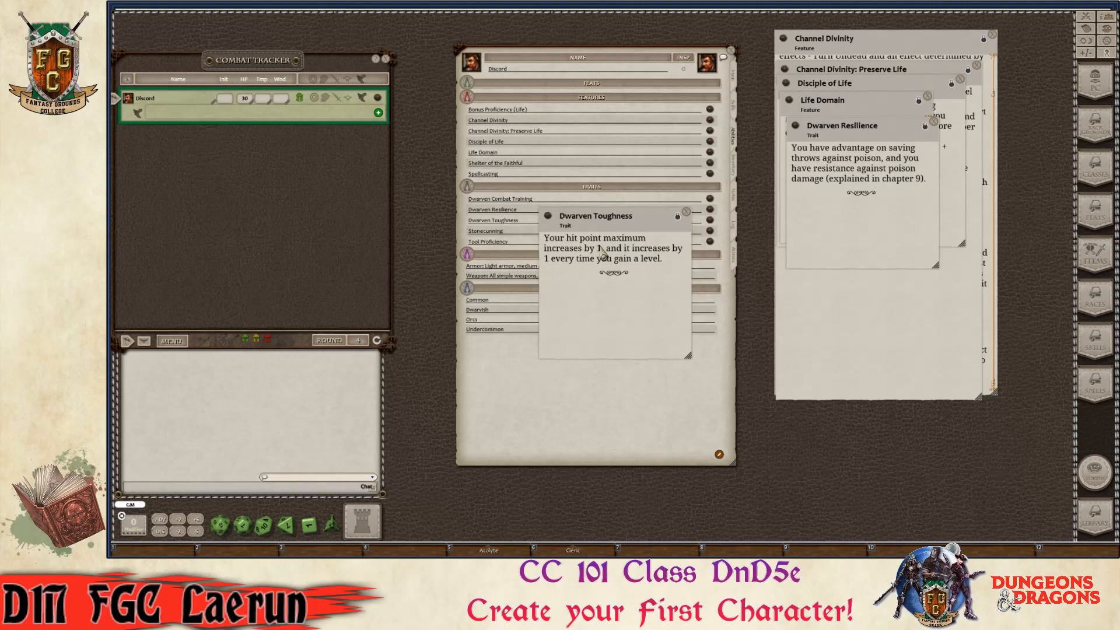
pyautogui.click(687, 213)
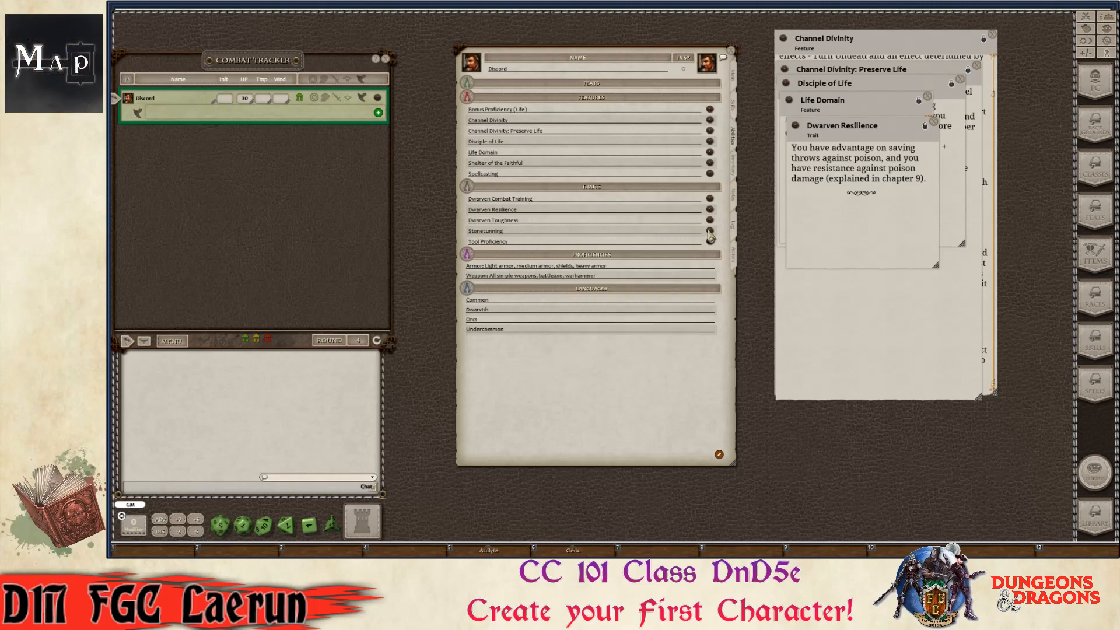
pyautogui.click(710, 232)
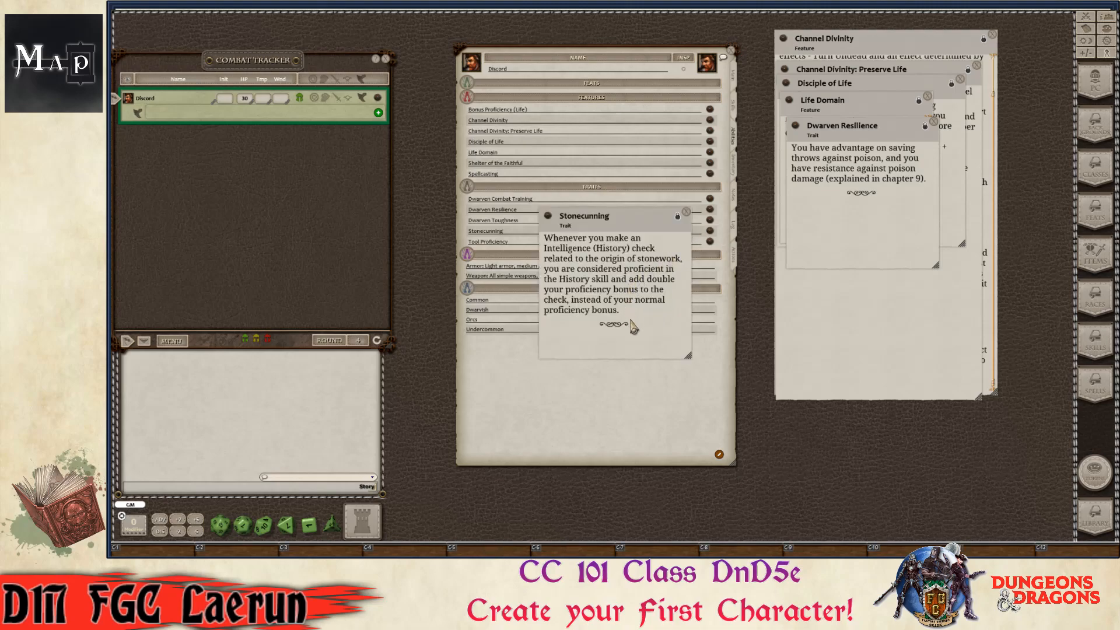
pyautogui.moveTo(633, 331); pyautogui.dragTo(665, 371)
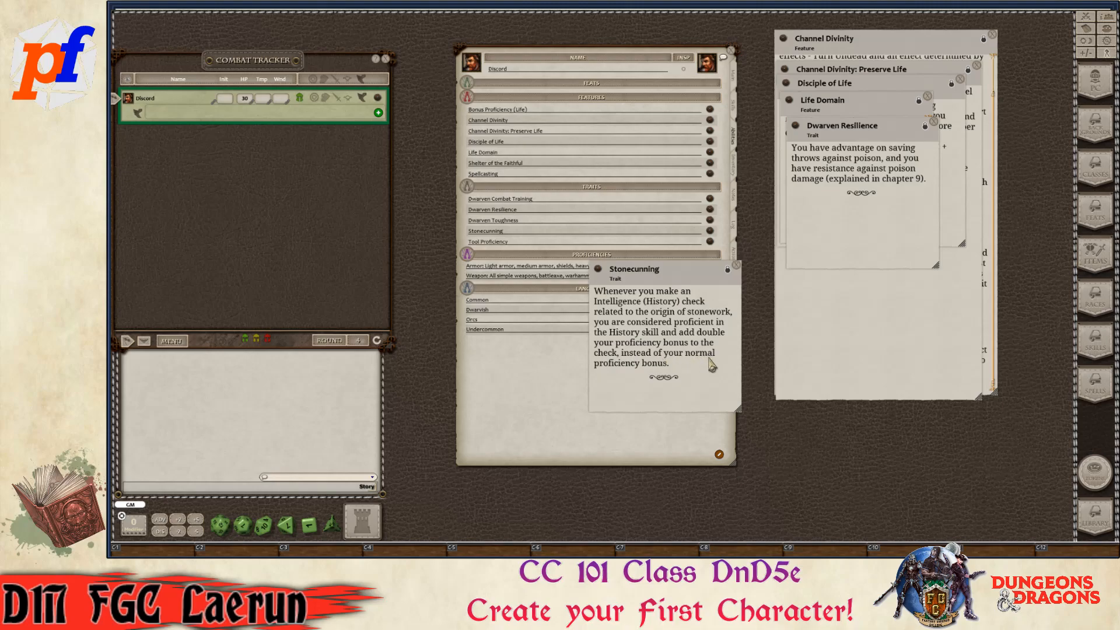
pyautogui.moveTo(703, 376); pyautogui.dragTo(899, 268)
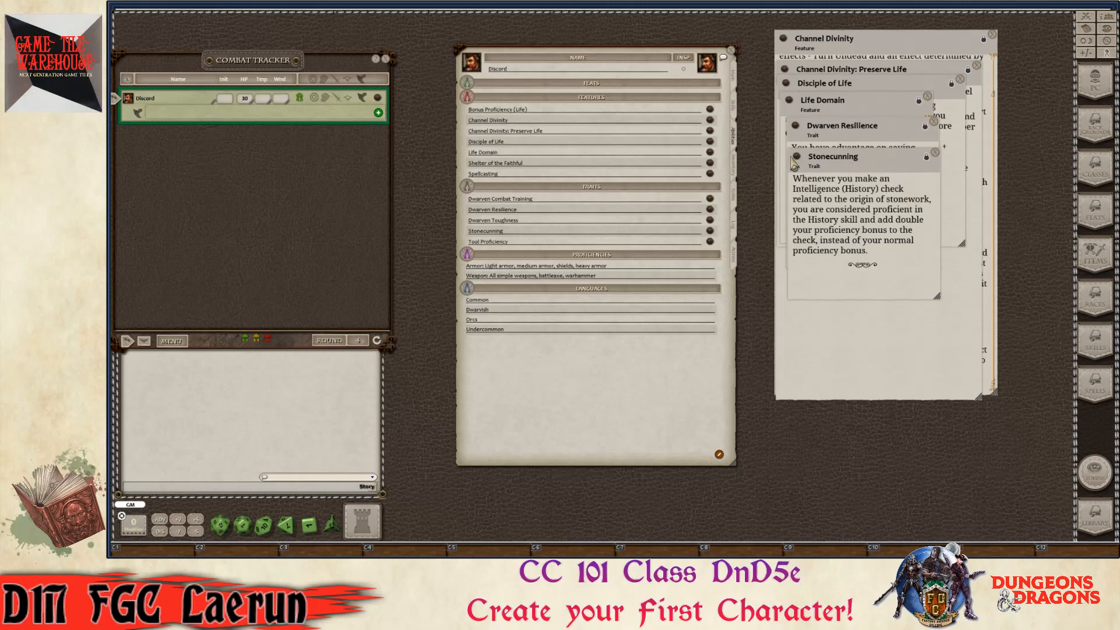
# - Add a custom skill to the character's skill list and mark it with double proficiency
pyautogui.click(734, 109)
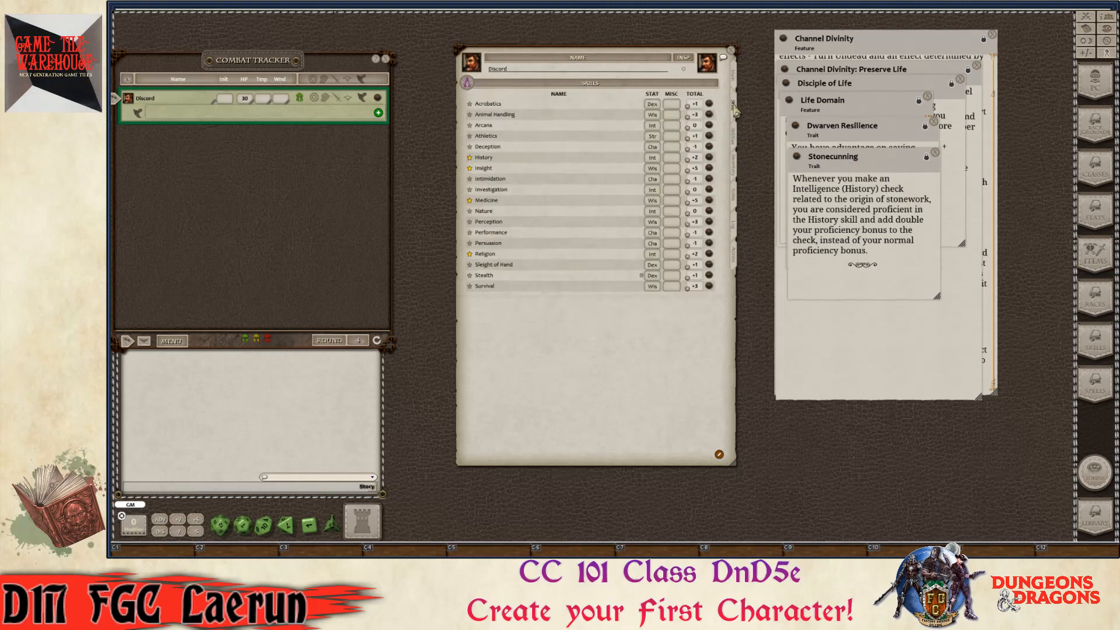
pyautogui.click(719, 455)
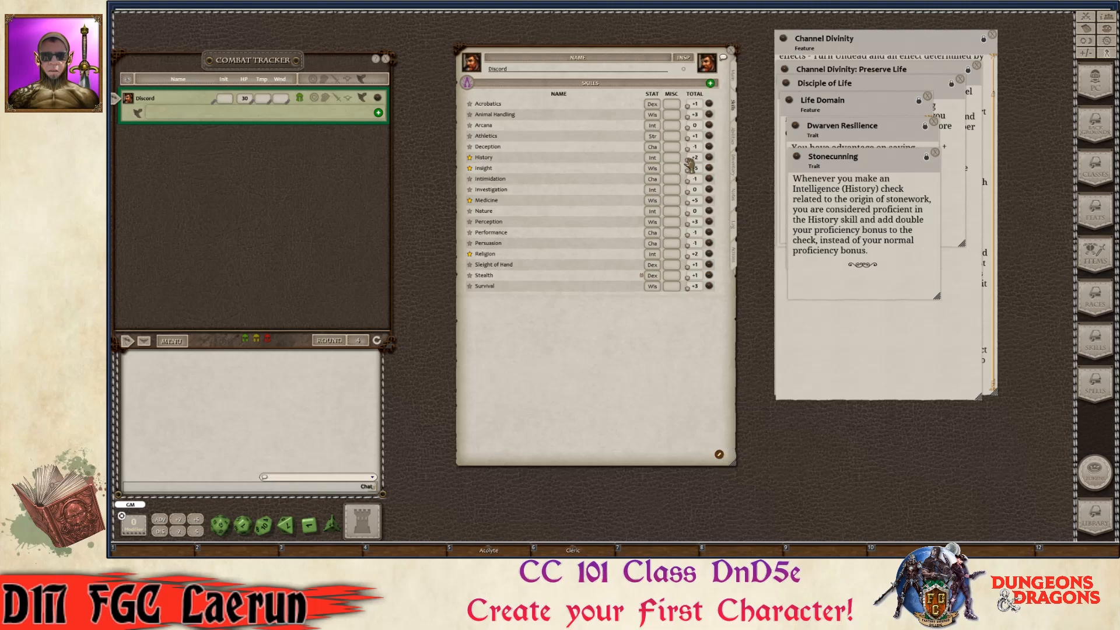
pyautogui.click(710, 83)
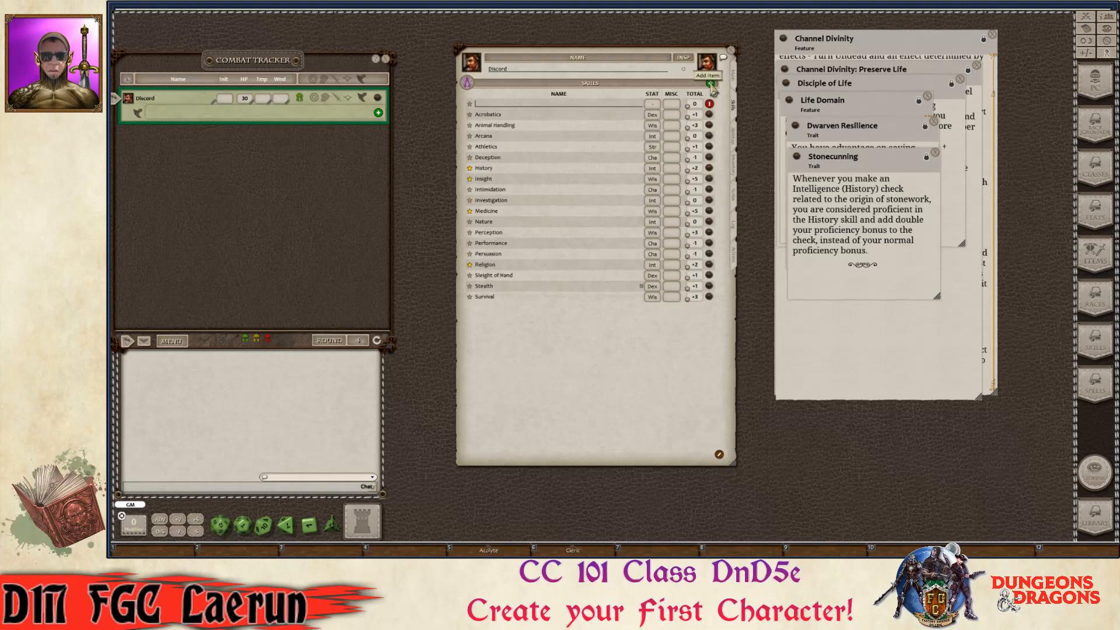
pyautogui.press('ctrl')
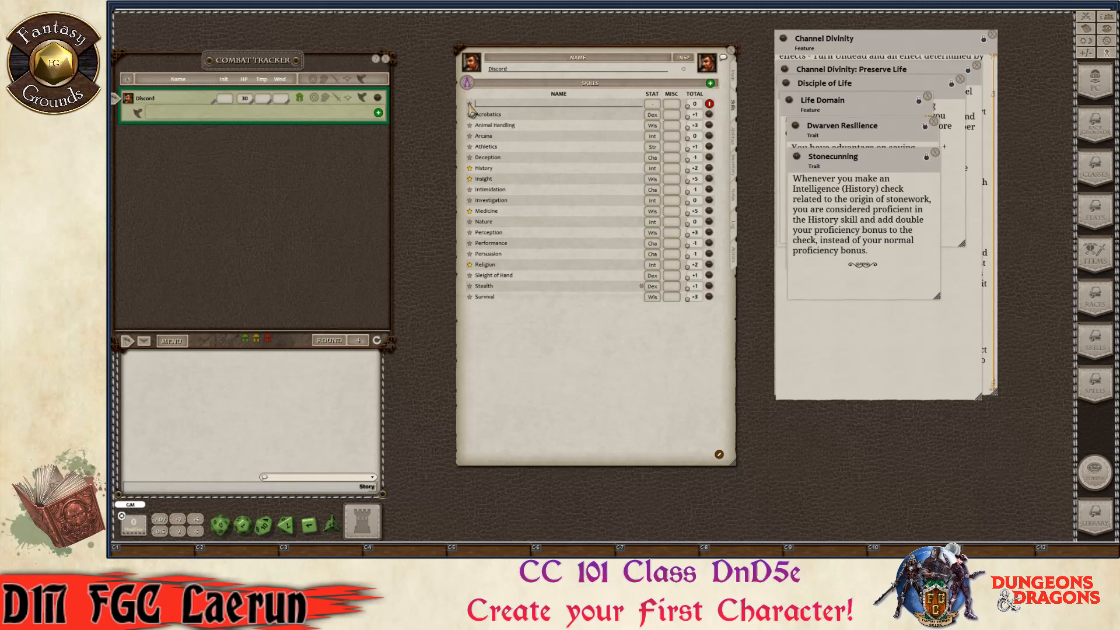
pyautogui.click(470, 105)
pyautogui.click(469, 105)
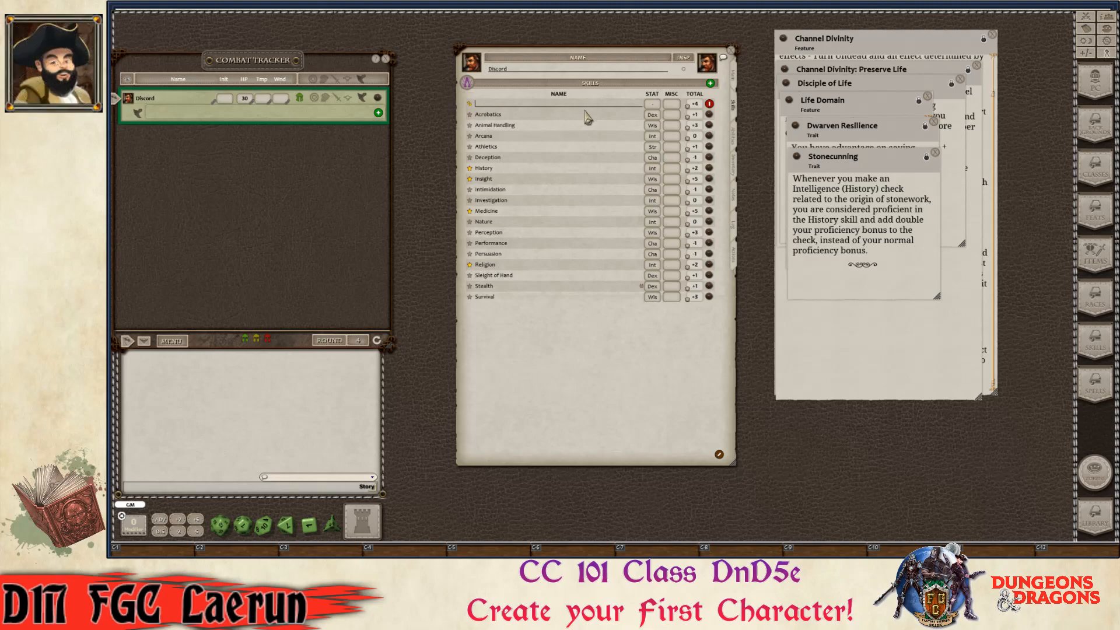
# - Name the new skill Stone Work and set its stat to Int
pyautogui.press('ctrl')
pyautogui.write('Stone Work')
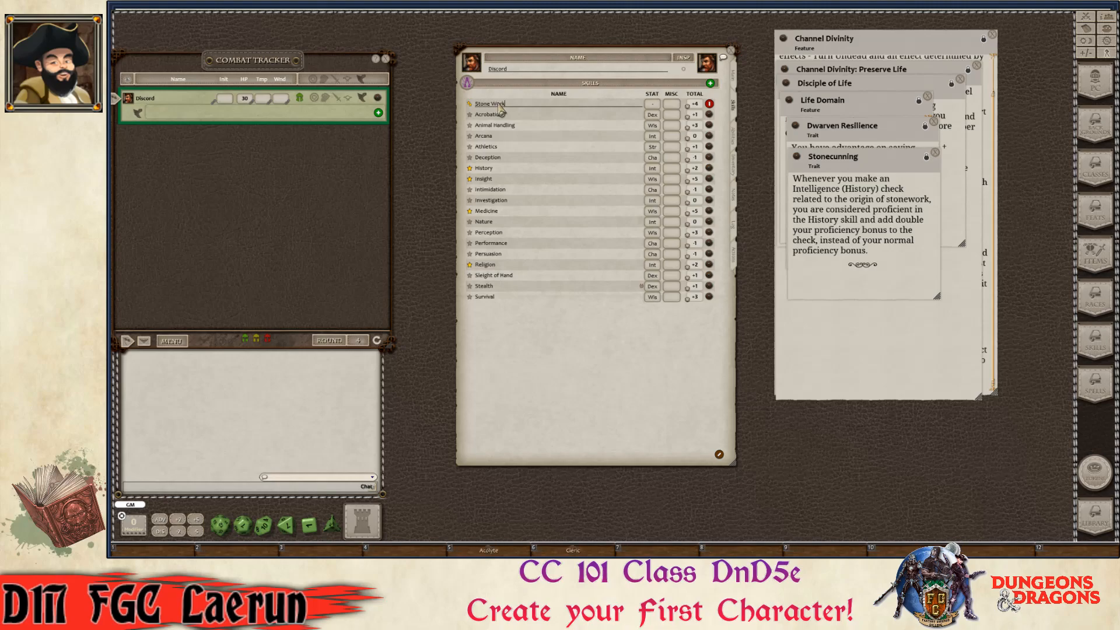
pyautogui.press('ctrl')
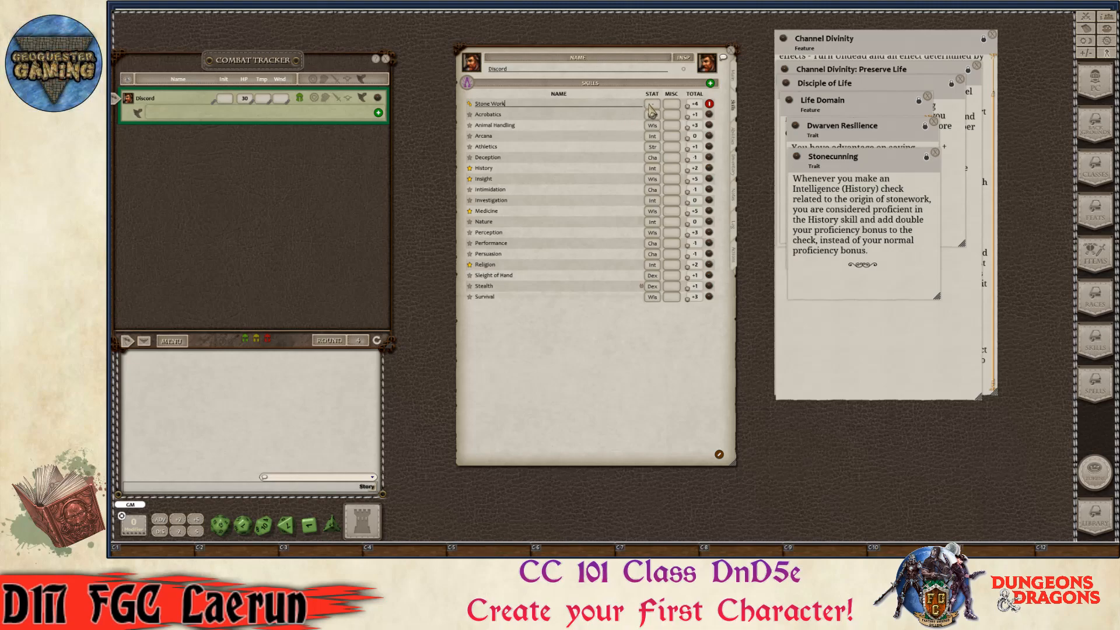
pyautogui.click(652, 109)
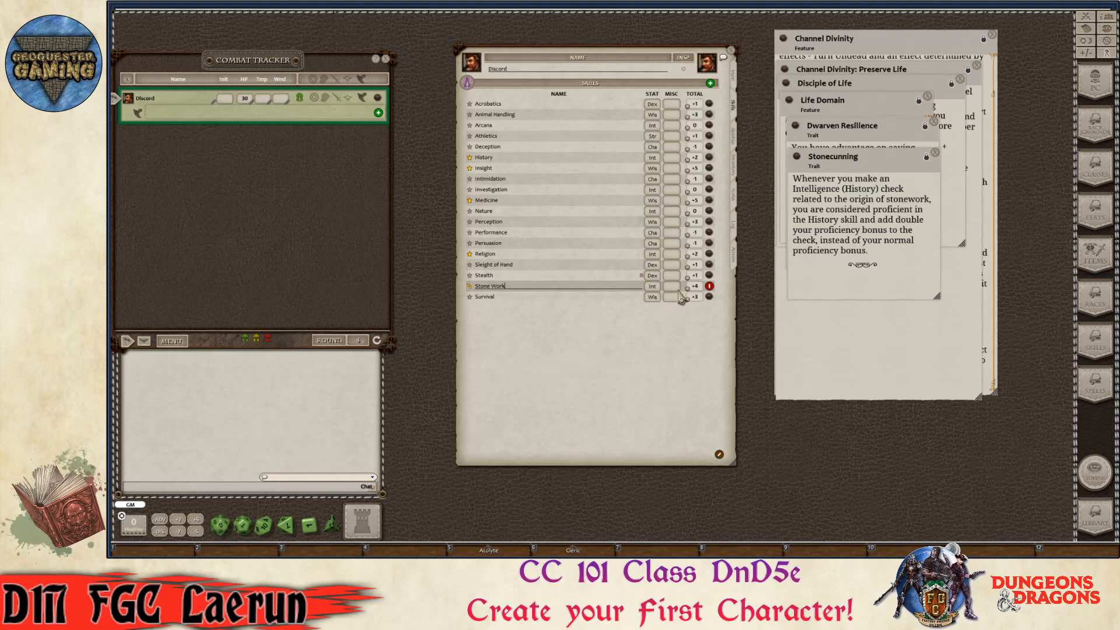
# - Extend the skill's name to Stone Work: History and realign the Stonecunning window beneath Dwarven Resilience
pyautogui.press('ctrl')
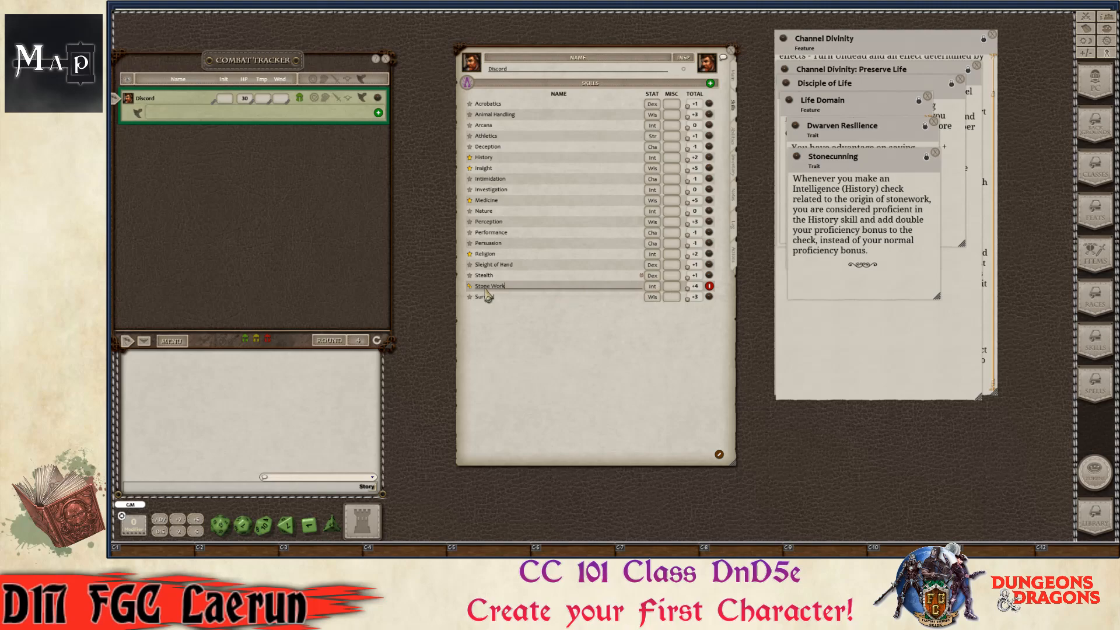
pyautogui.press('ctrl')
pyautogui.press('ctrl')
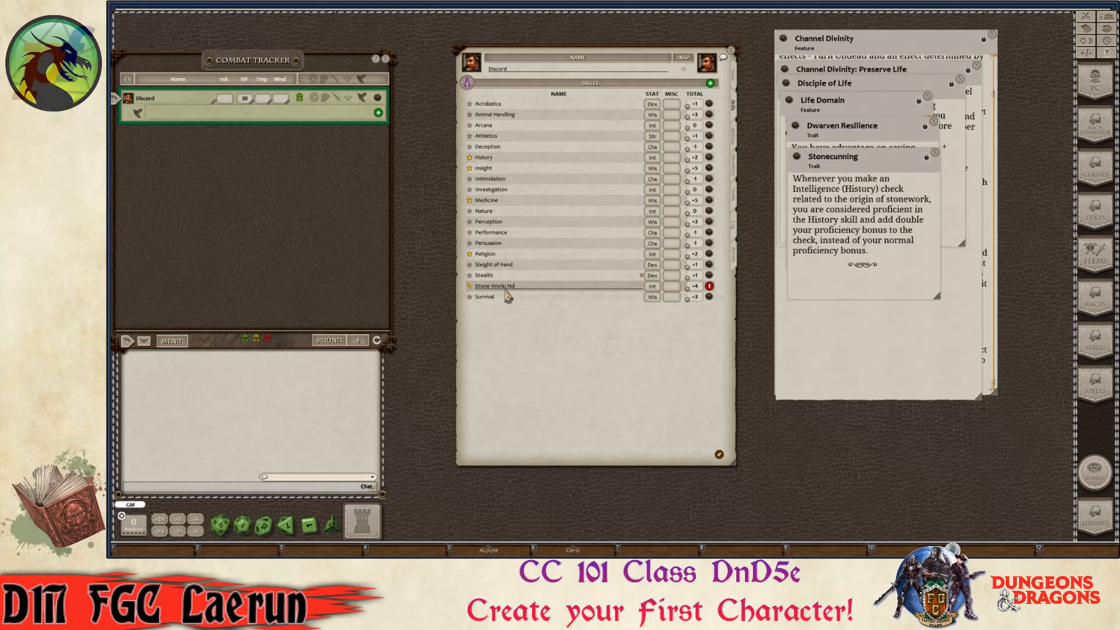
pyautogui.write(': History')
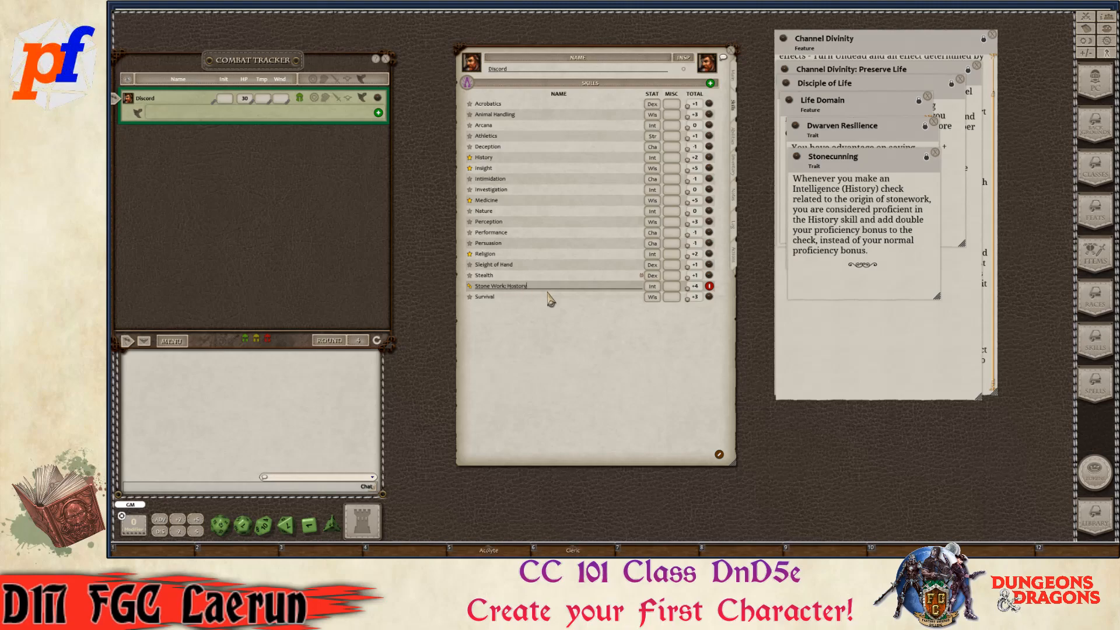
pyautogui.press('ctrl')
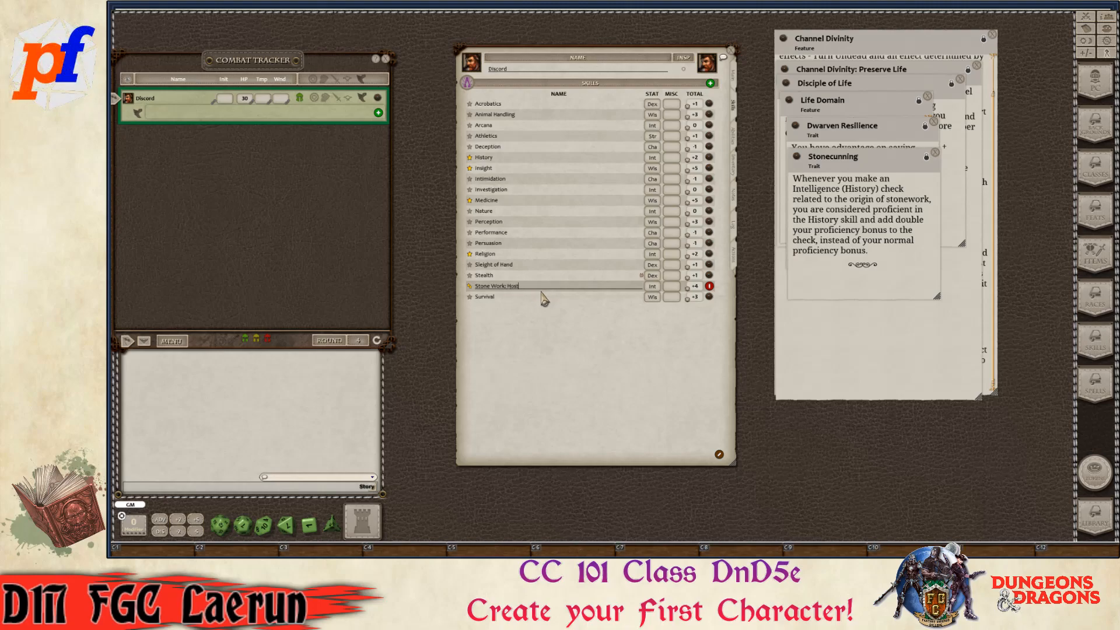
pyautogui.press('BackSpace')
pyautogui.press('BackSpace')
pyautogui.write('istory')
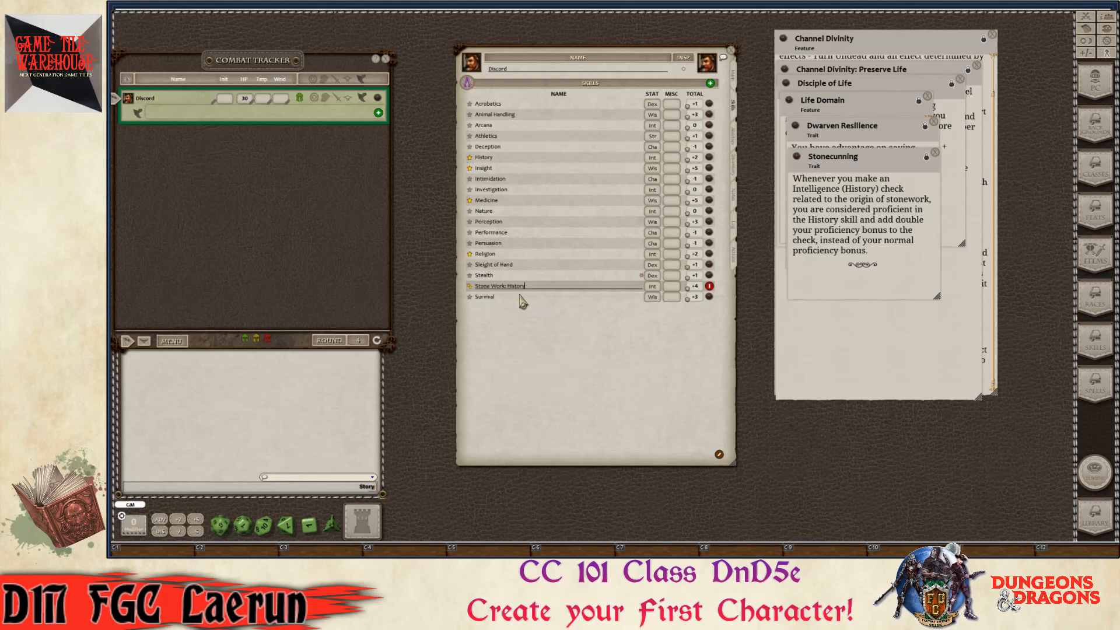
pyautogui.press('ctrl')
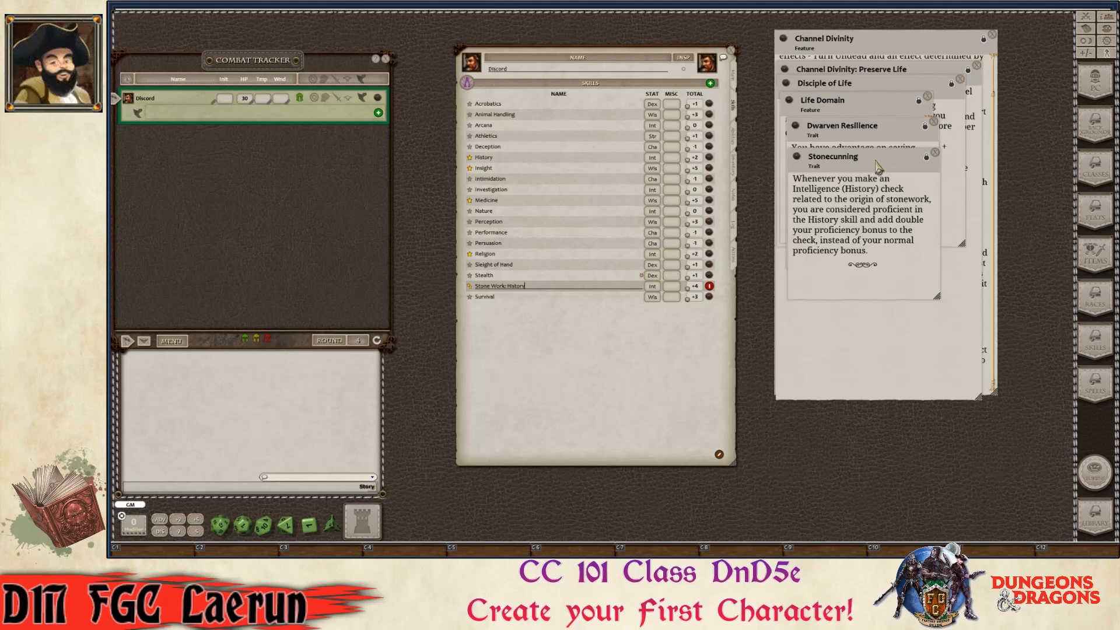
pyautogui.moveTo(870, 182); pyautogui.dragTo(867, 176)
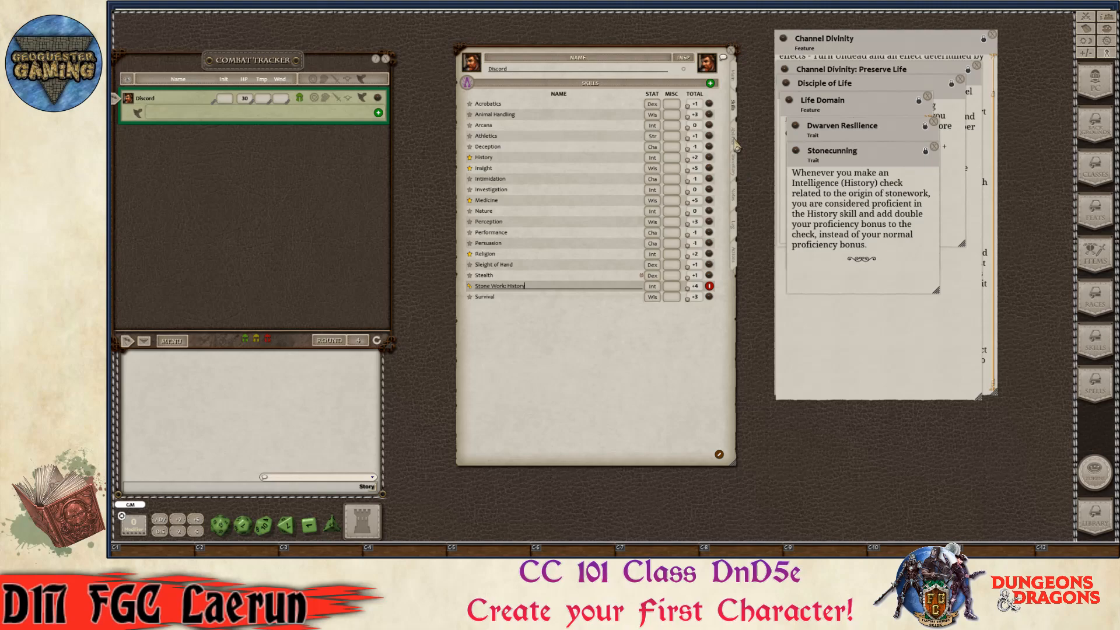
# - Read the description of the Tool Proficiency trait to see which artisan's tools can be chosen
pyautogui.click(735, 140)
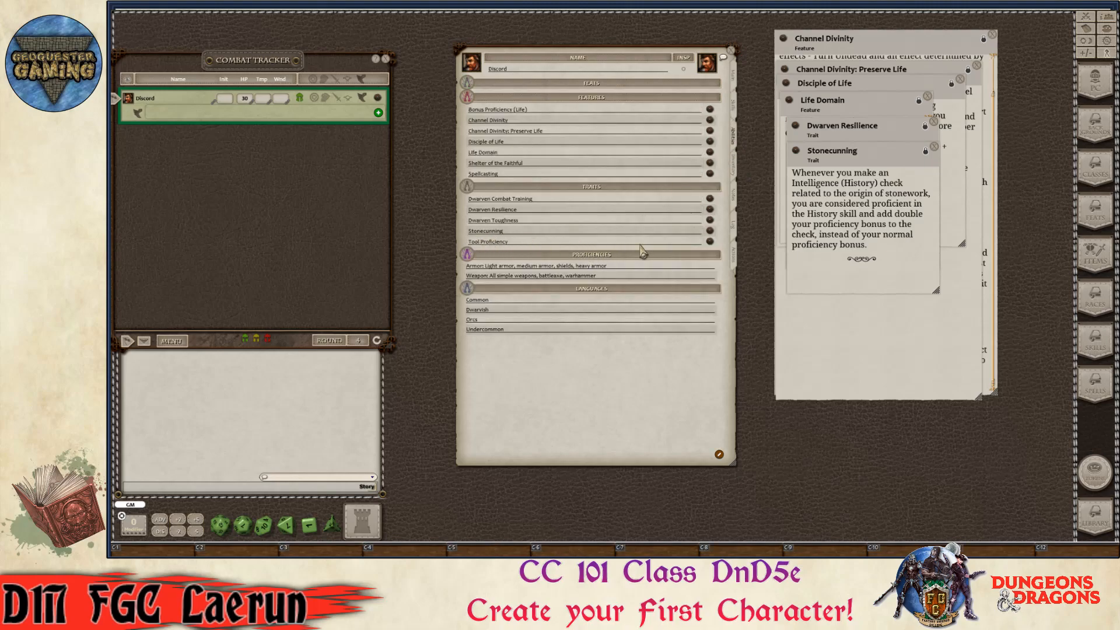
pyautogui.click(710, 242)
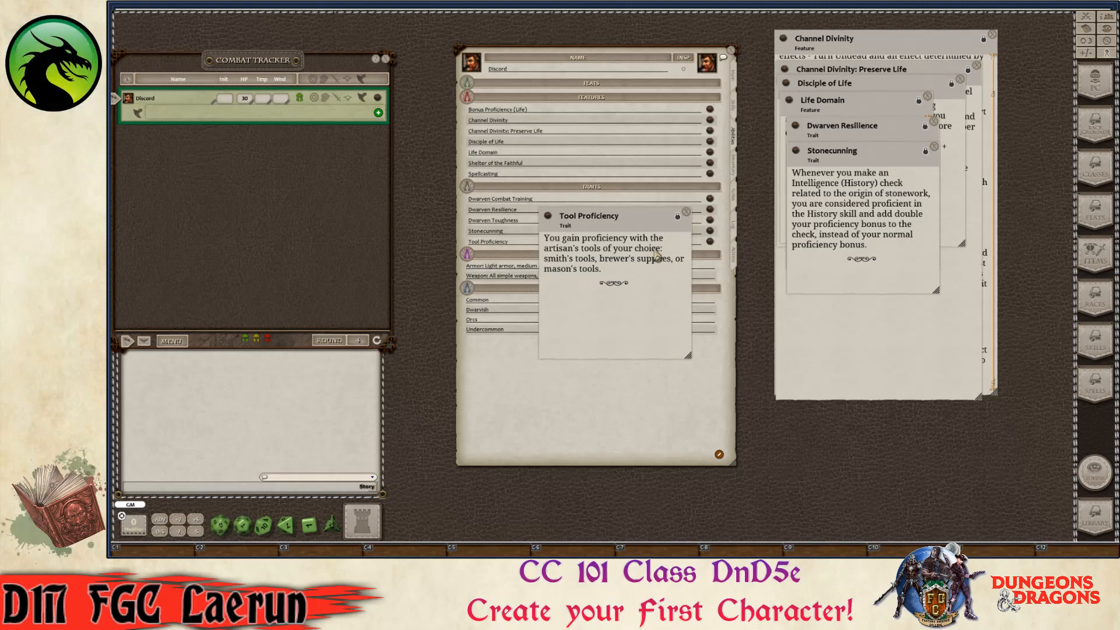
pyautogui.click(686, 212)
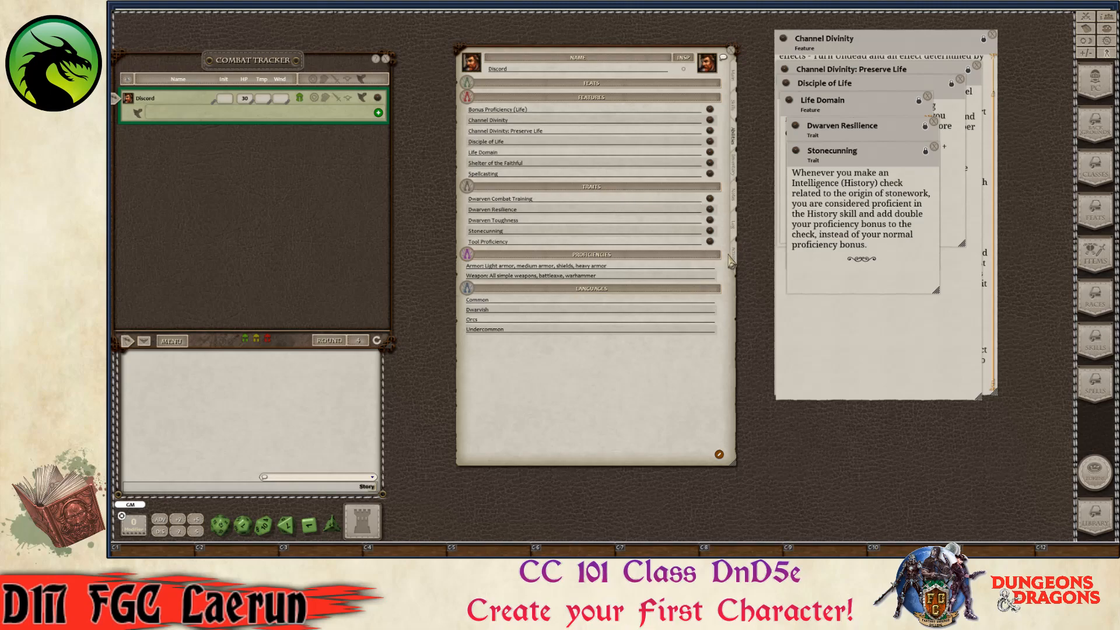
# - Rename the Tool Proficiency trait as Tool Proficiency (Mason's Tools)
pyautogui.click(547, 244)
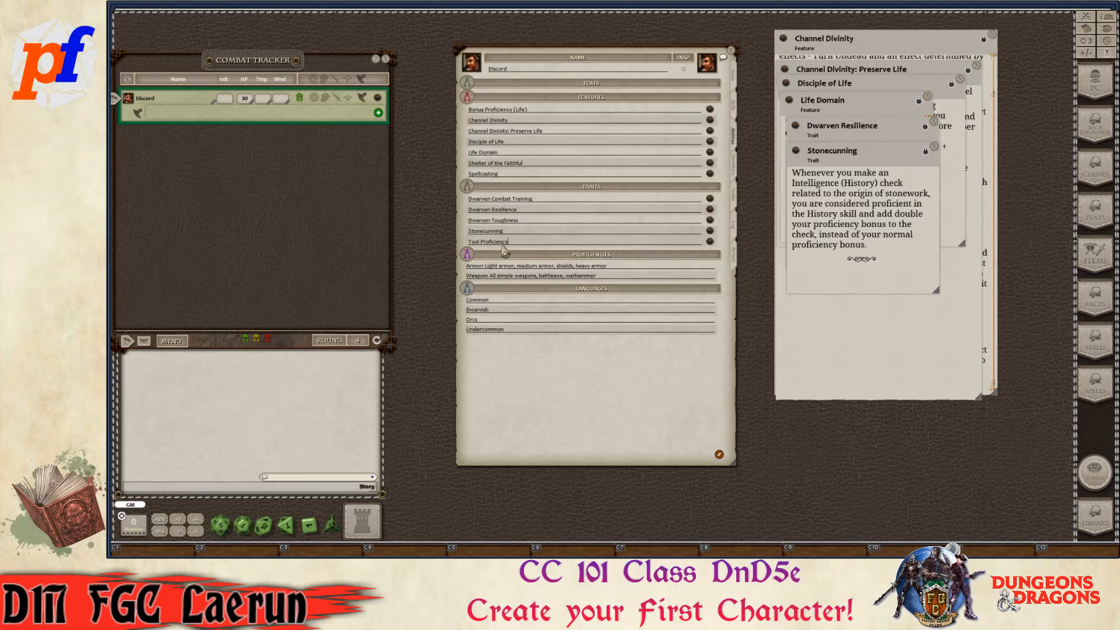
pyautogui.write("(mason's Tools)")
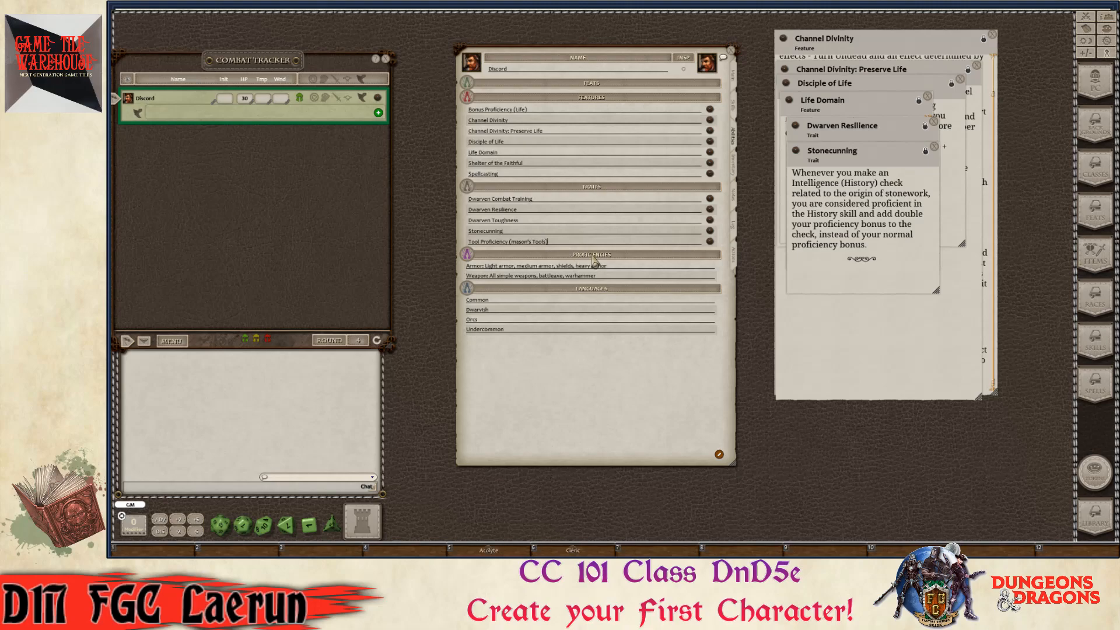
pyautogui.press('BackSpace')
pyautogui.write('M')
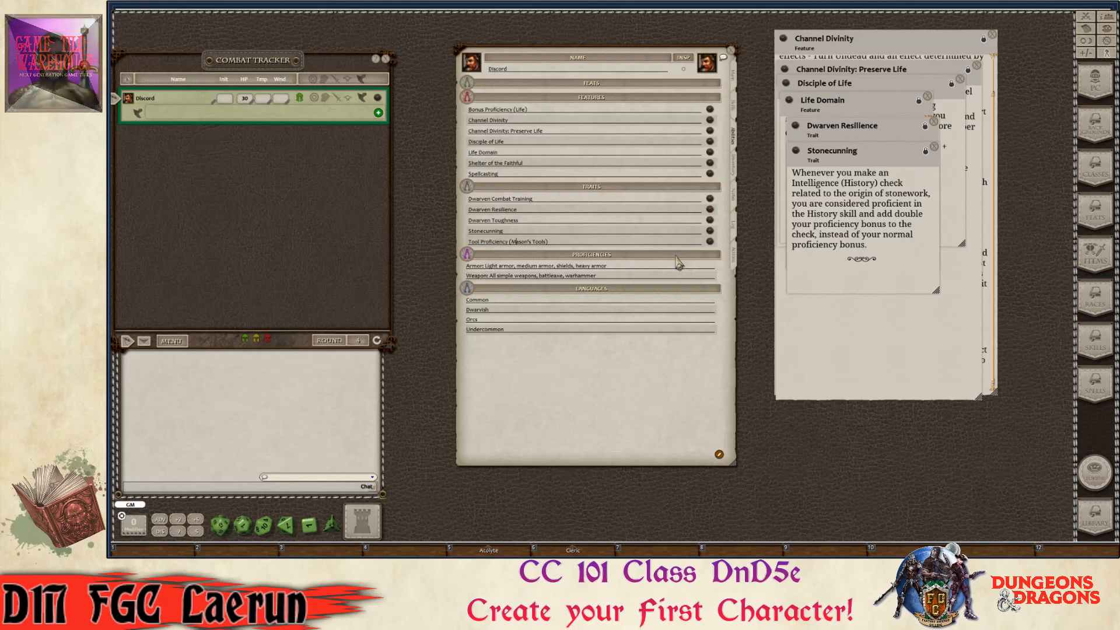
pyautogui.press('ctrl')
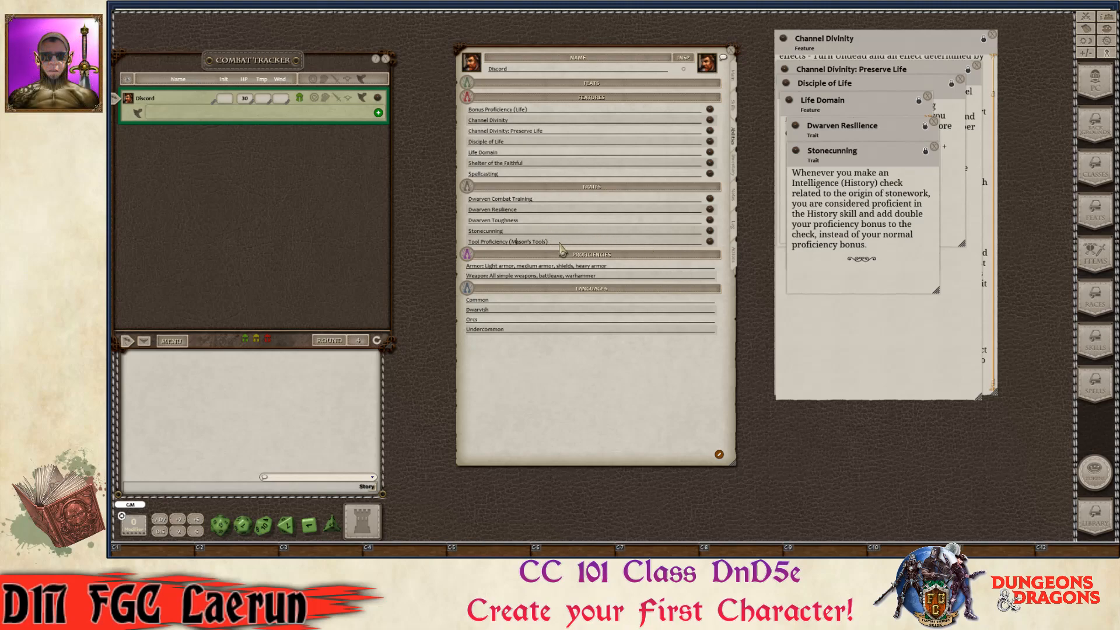
pyautogui.click(538, 235)
pyautogui.press('ctrl')
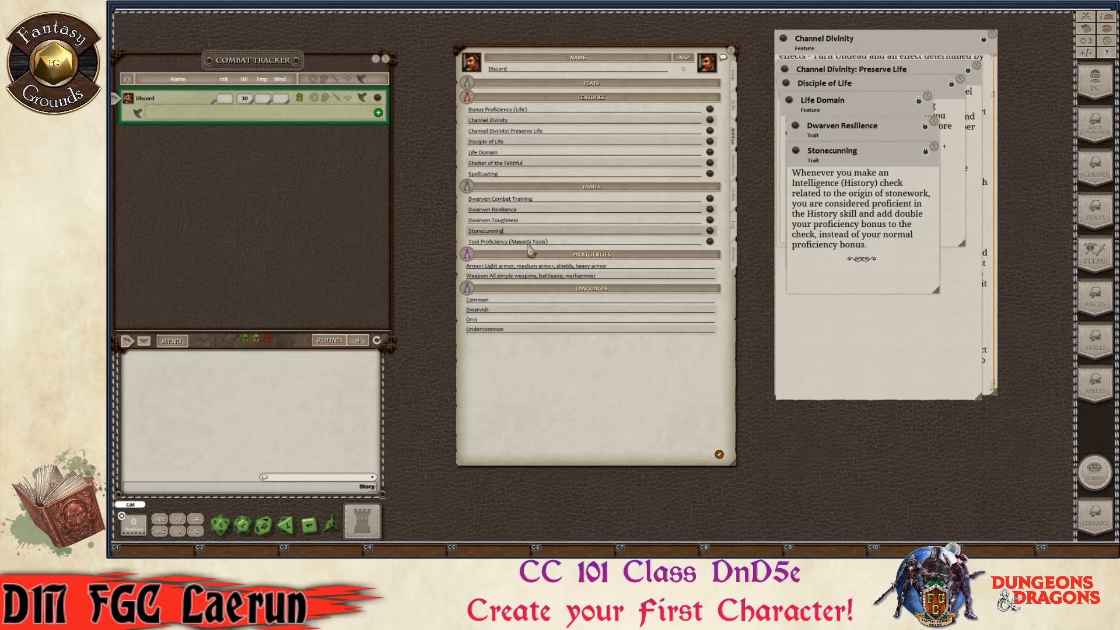
# - Add a custom skill named Mason's Tools to the skill list and mark it as proficient
pyautogui.click(734, 105)
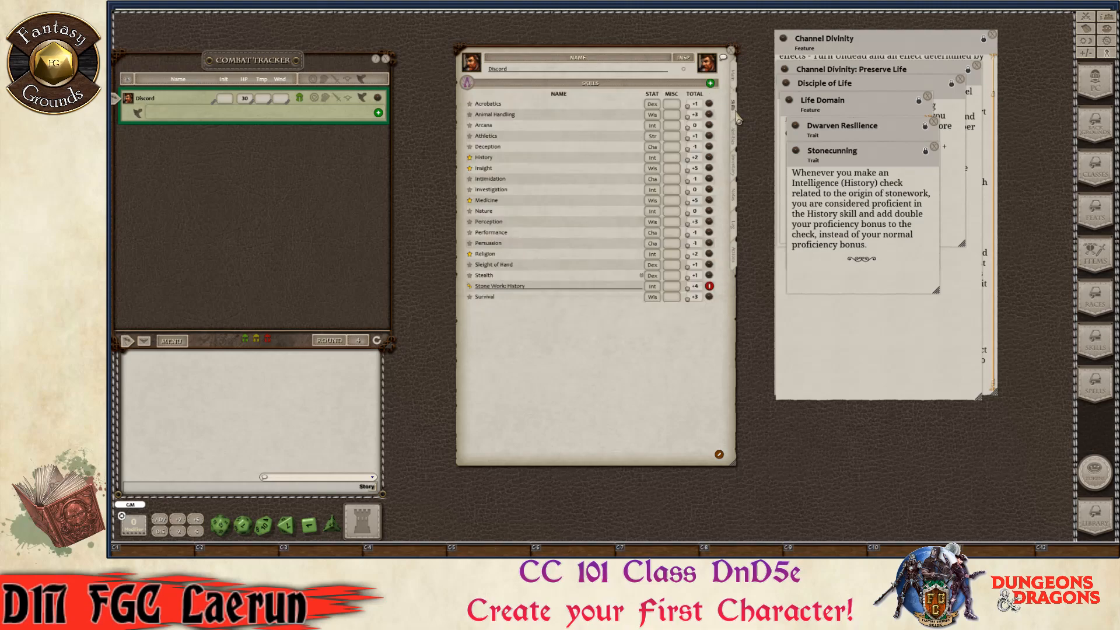
pyautogui.click(710, 84)
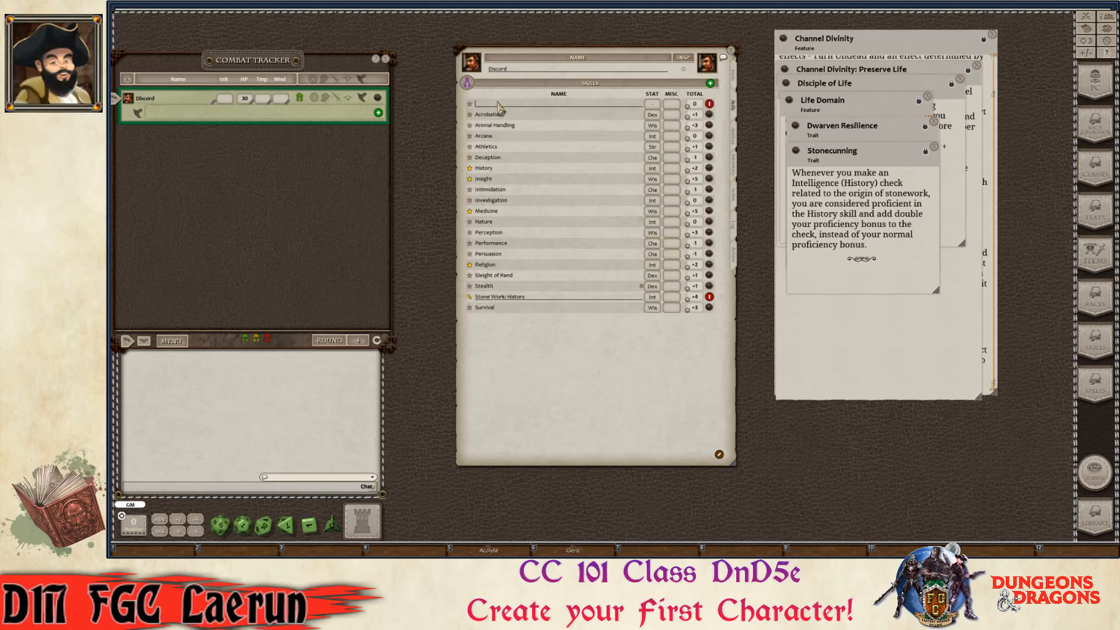
pyautogui.write("Mason's Tools")
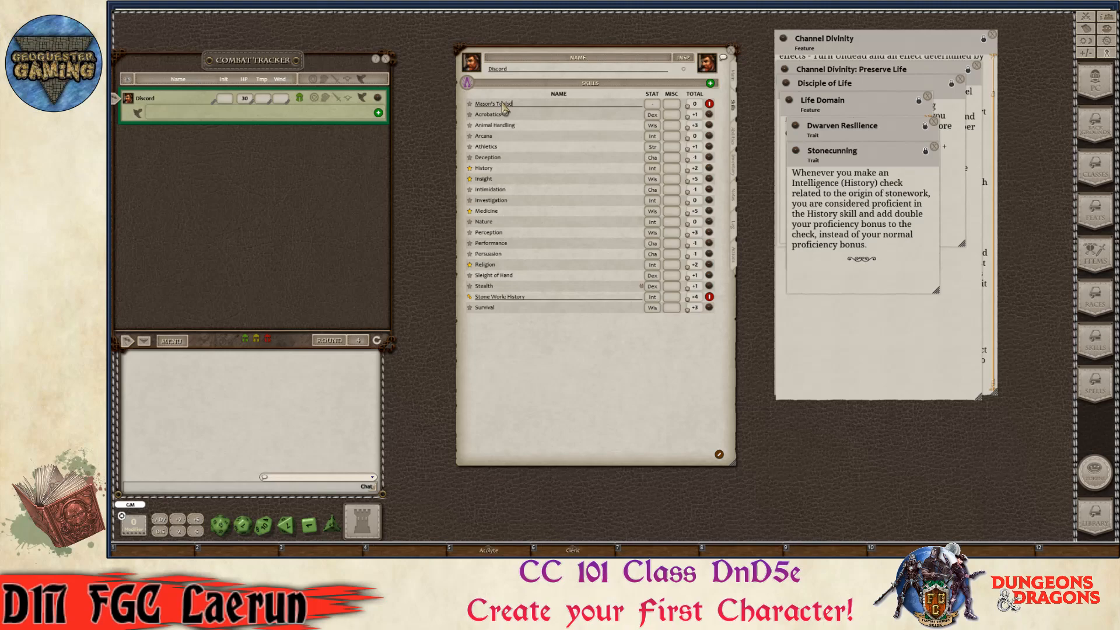
pyautogui.write('d')
pyautogui.press('BackSpace')
pyautogui.click(469, 105)
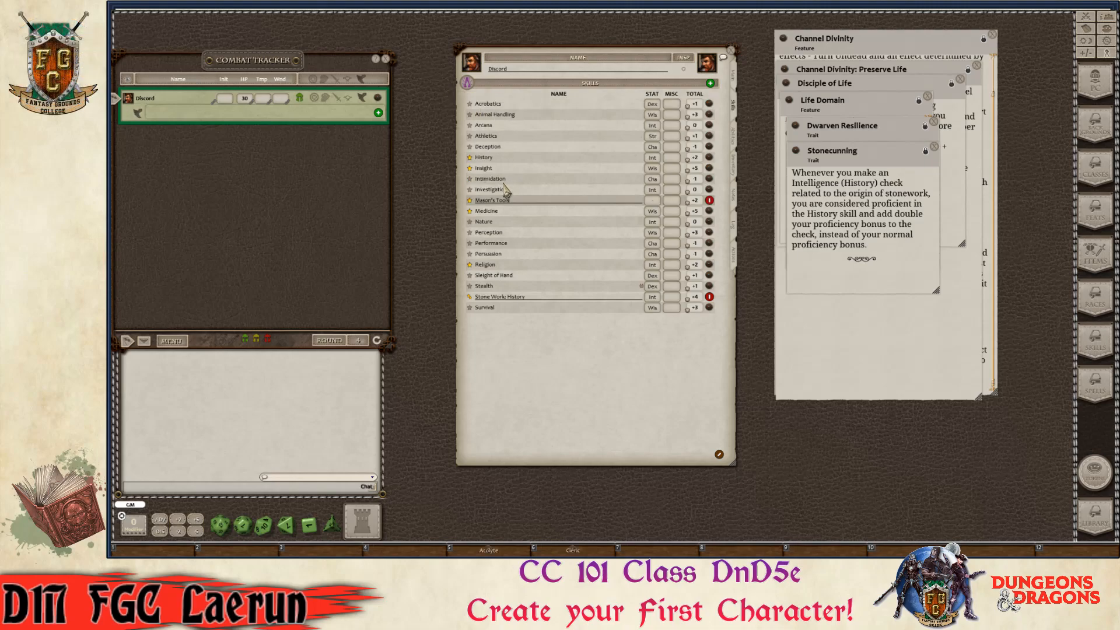
# - Set the ability of the Mason's Tools skill to Wisdom and show the character's features and traits
pyautogui.press('ctrl')
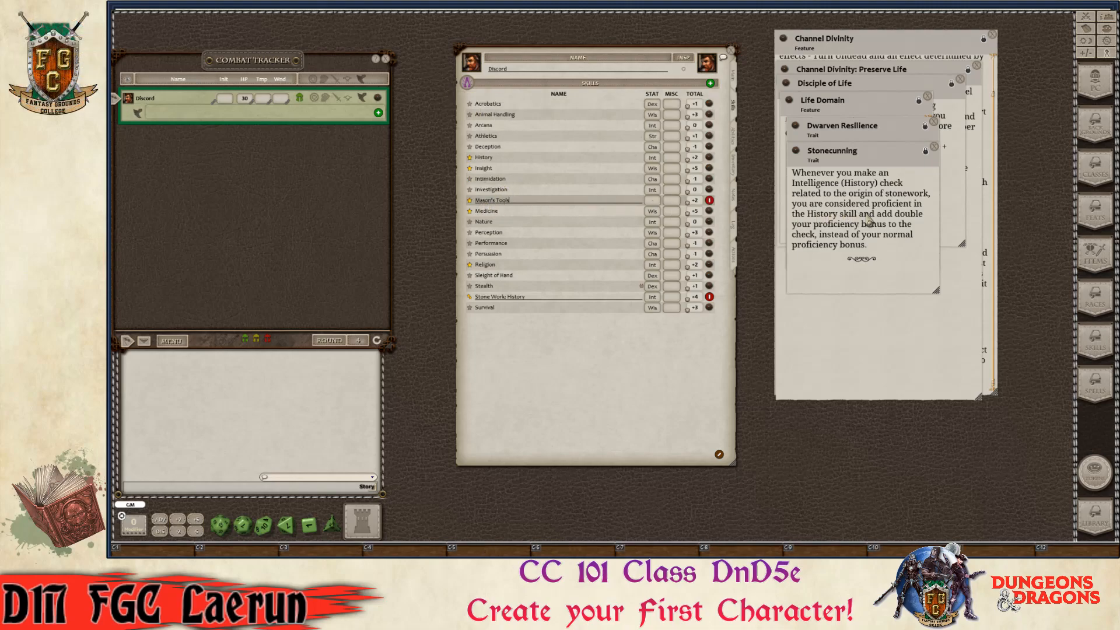
pyautogui.click(654, 200)
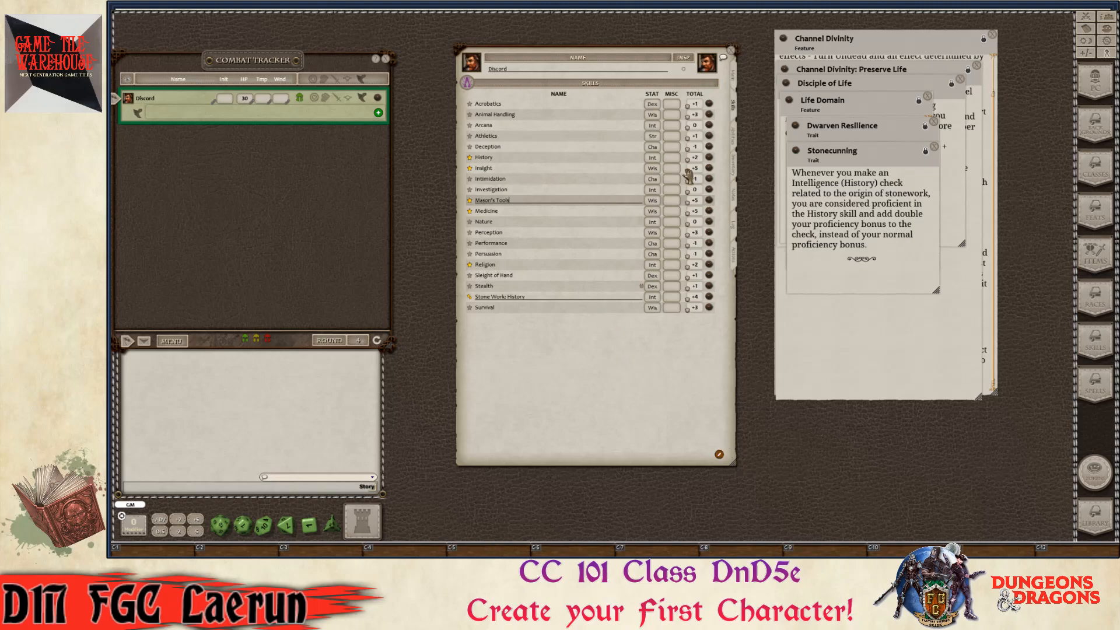
pyautogui.click(736, 146)
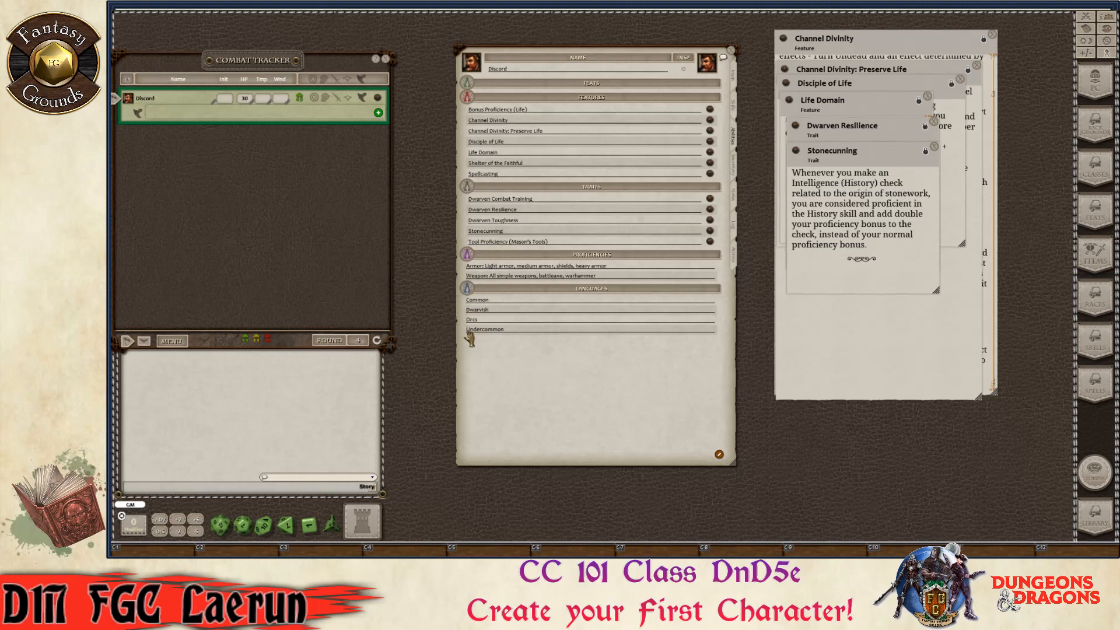
# - Show the character's inventory and add Parcels to the sidebar shortcuts through the library
pyautogui.click(736, 170)
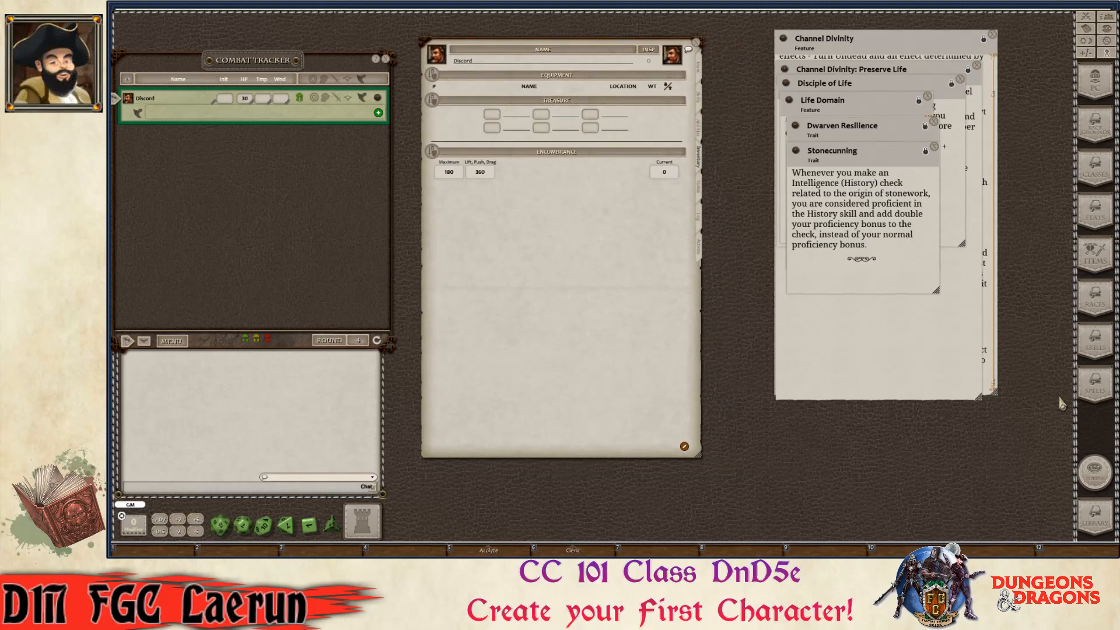
pyautogui.click(1091, 521)
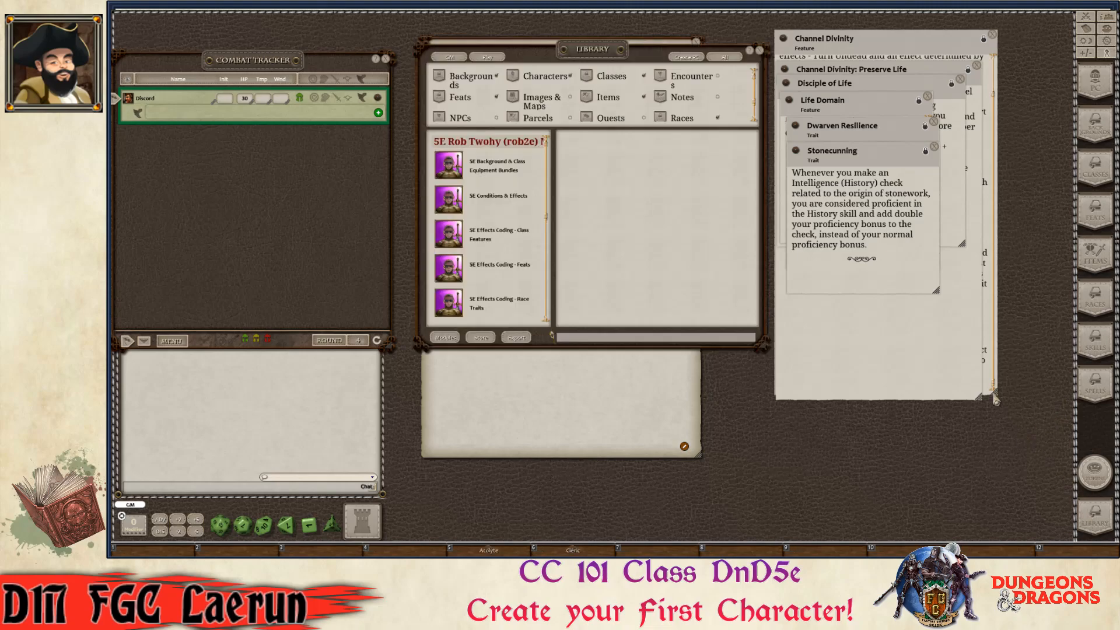
pyautogui.scroll(-2, 566, 107)
pyautogui.click(570, 99)
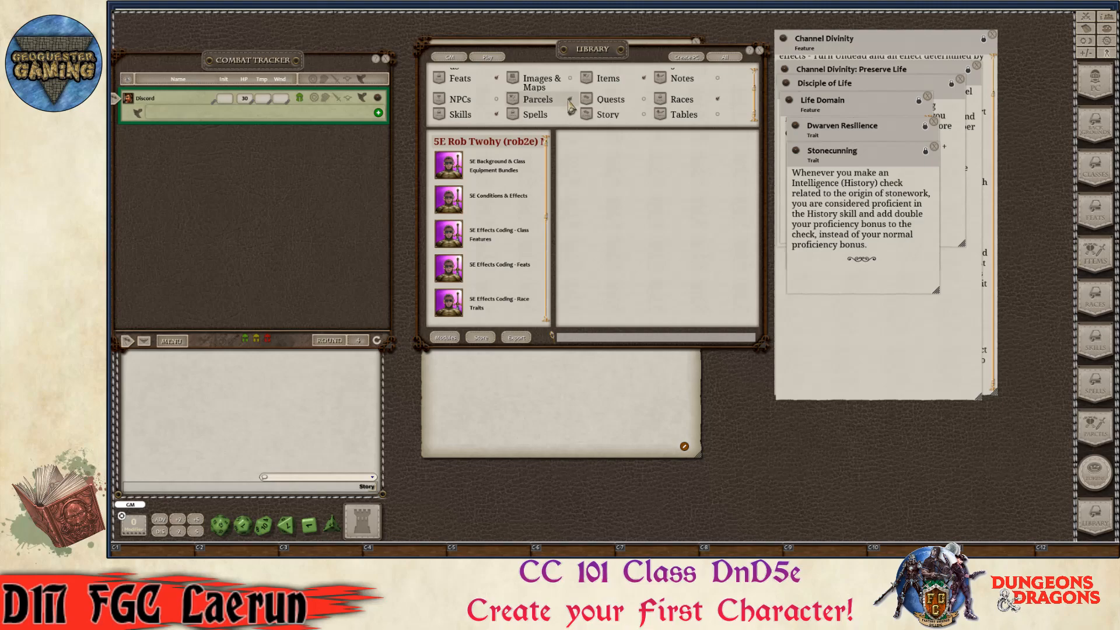
pyautogui.click(759, 50)
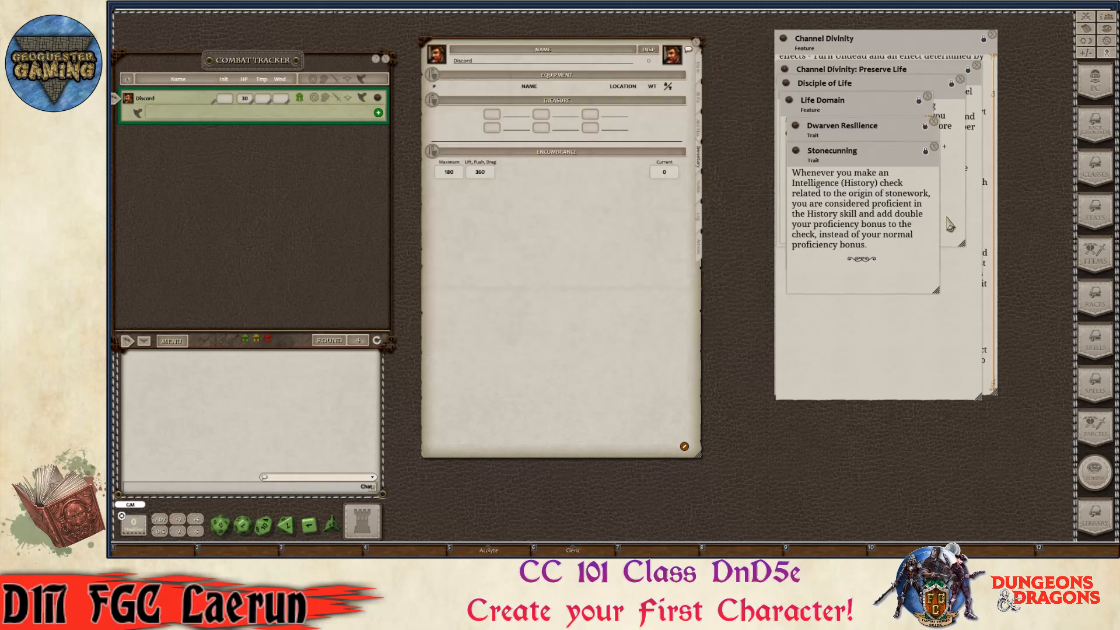
# - Open the parcels list, move it beside the character sheet and enlarge it to show more entries
pyautogui.click(1097, 439)
pyautogui.moveTo(630, 211); pyautogui.dragTo(862, 146)
pyautogui.moveTo(936, 309); pyautogui.dragTo(1026, 458)
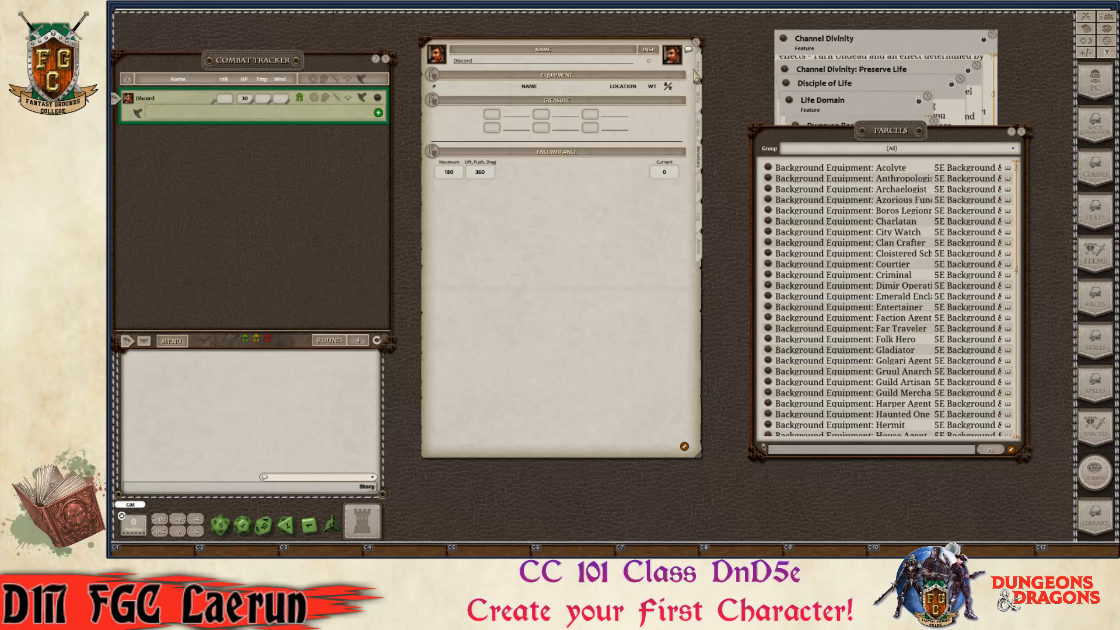
# - Add the Background Equipment: Acolyte parcel to the character's inventory
pyautogui.click(701, 71)
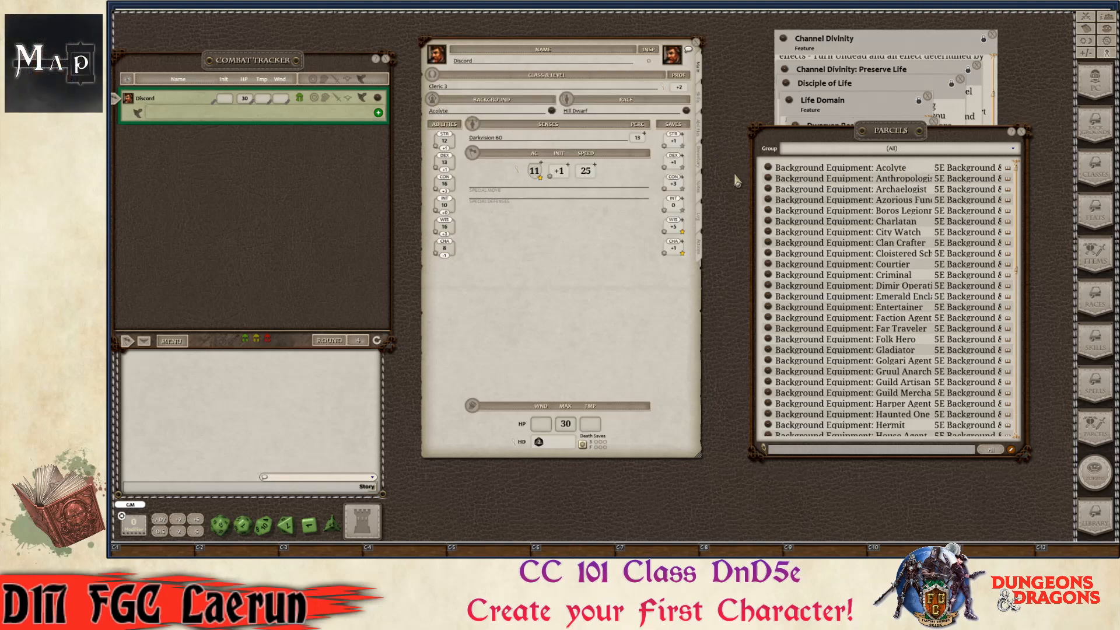
pyautogui.press('ctrl')
pyautogui.click(702, 167)
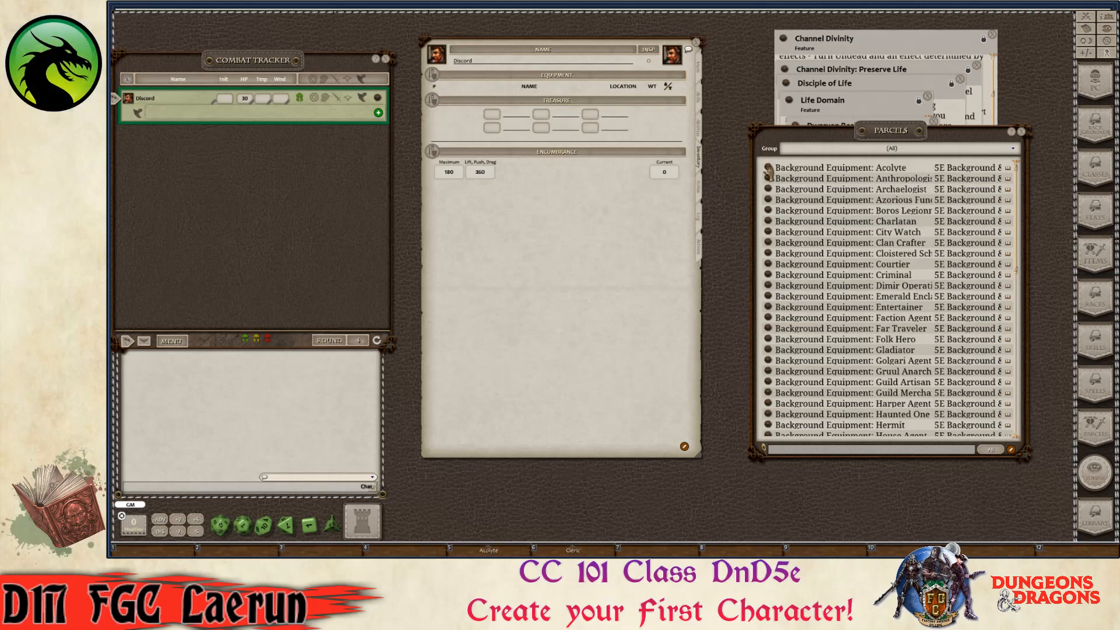
pyautogui.moveTo(768, 171); pyautogui.dragTo(469, 123)
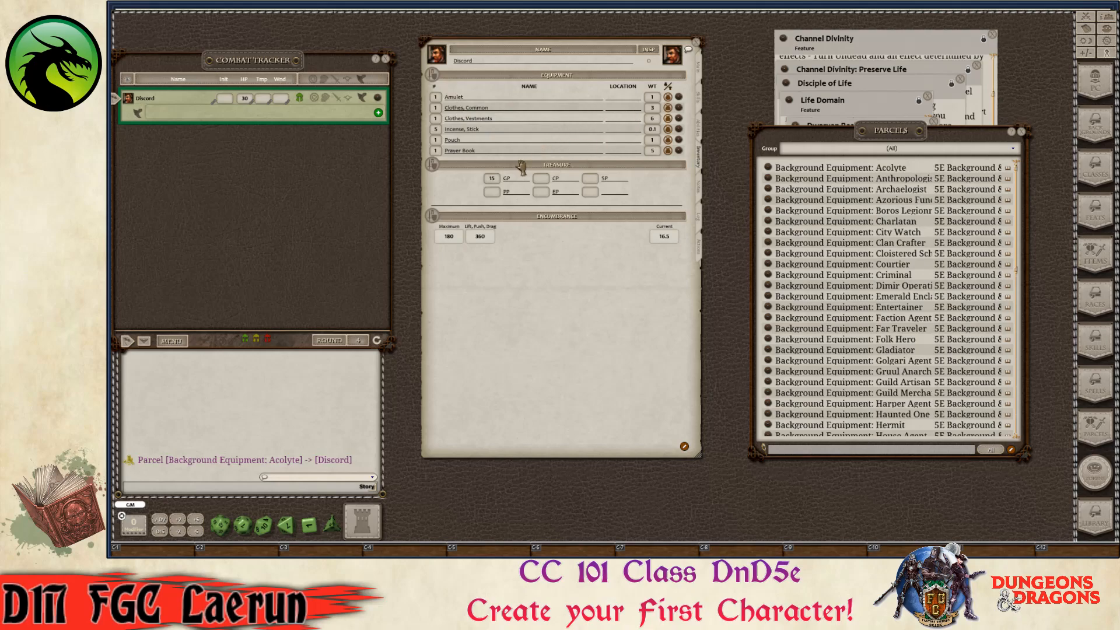
# - Read the Acolyte background description to check which equipment it grants, and close it
pyautogui.press('ctrl')
pyautogui.press('ctrl')
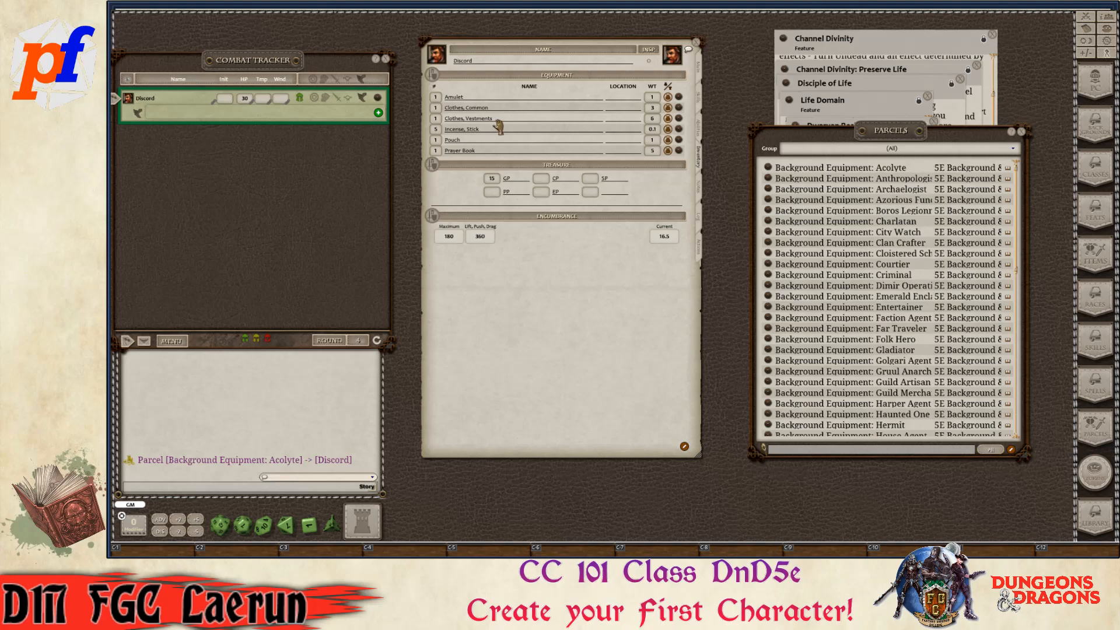
pyautogui.press('ctrl')
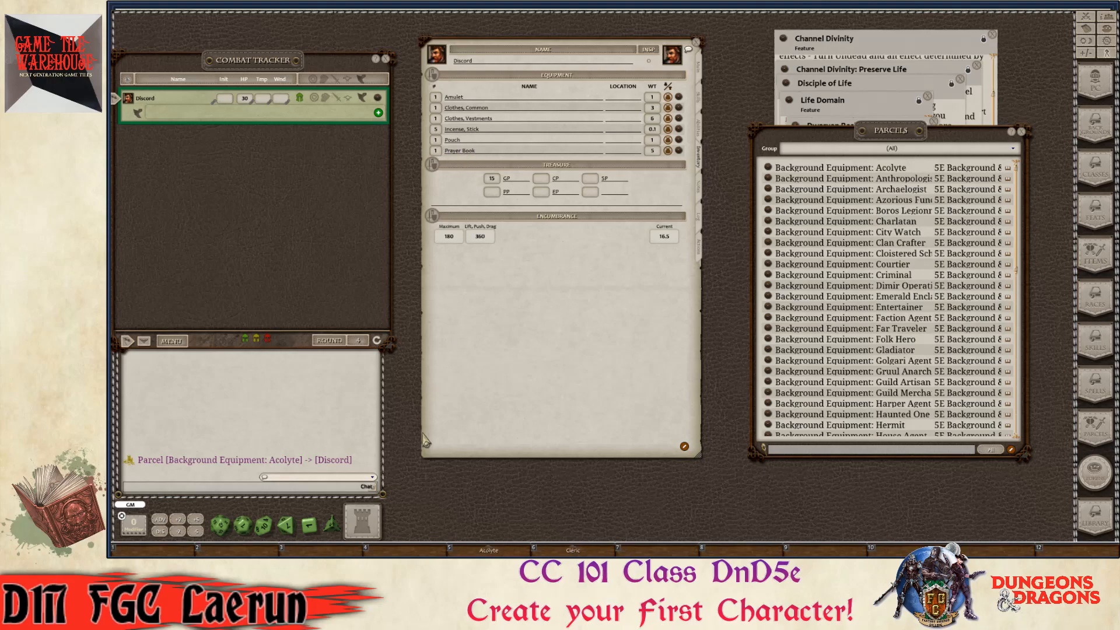
pyautogui.press('ctrl')
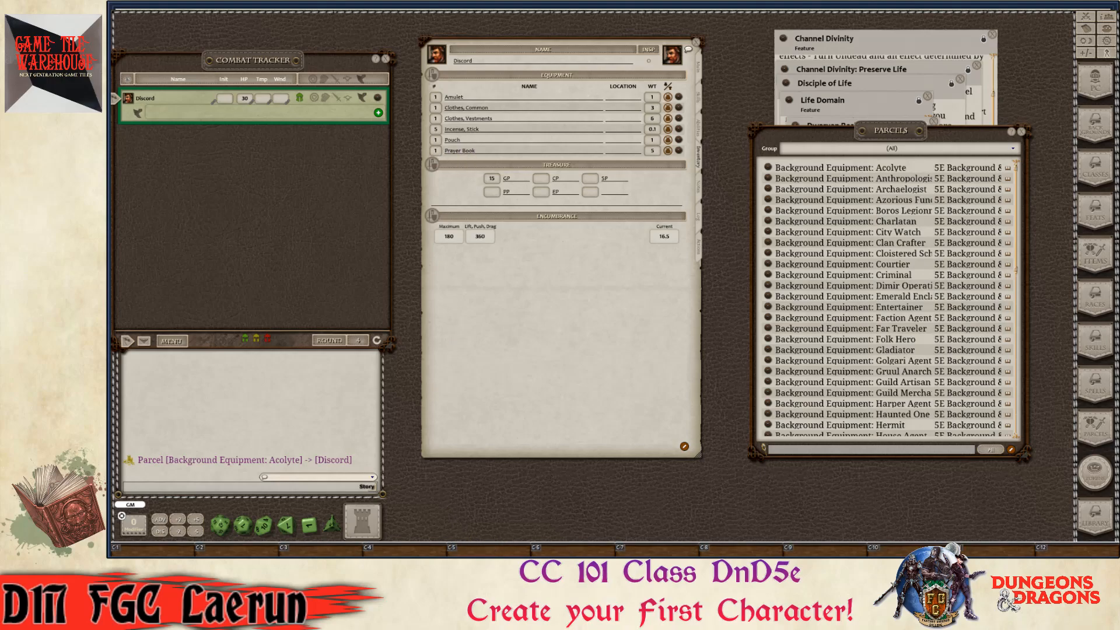
pyautogui.press('ctrl')
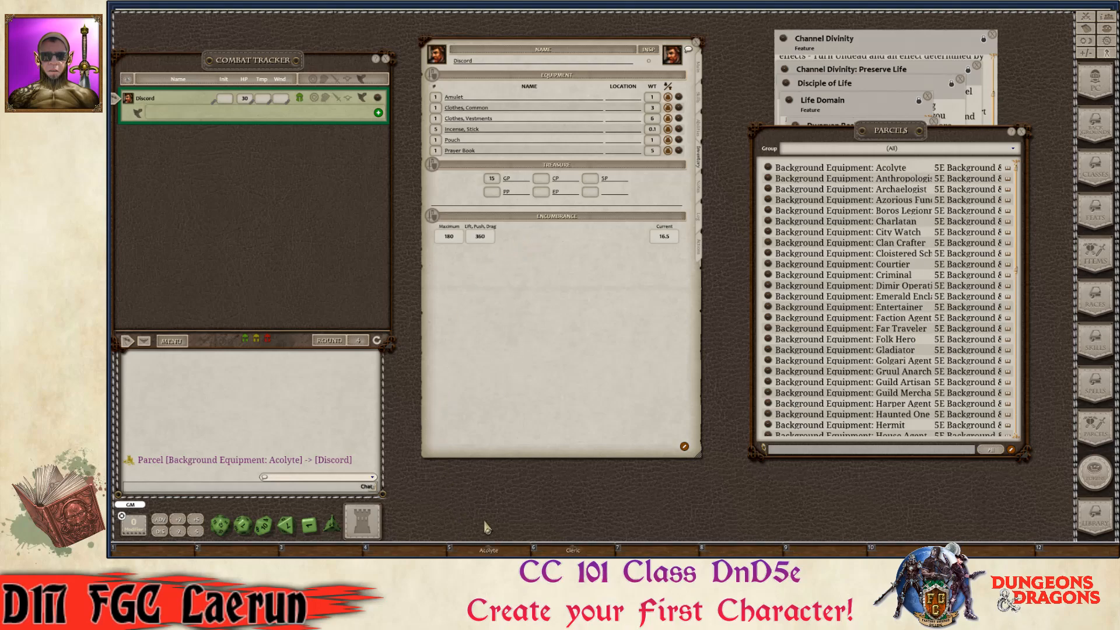
pyautogui.click(504, 553)
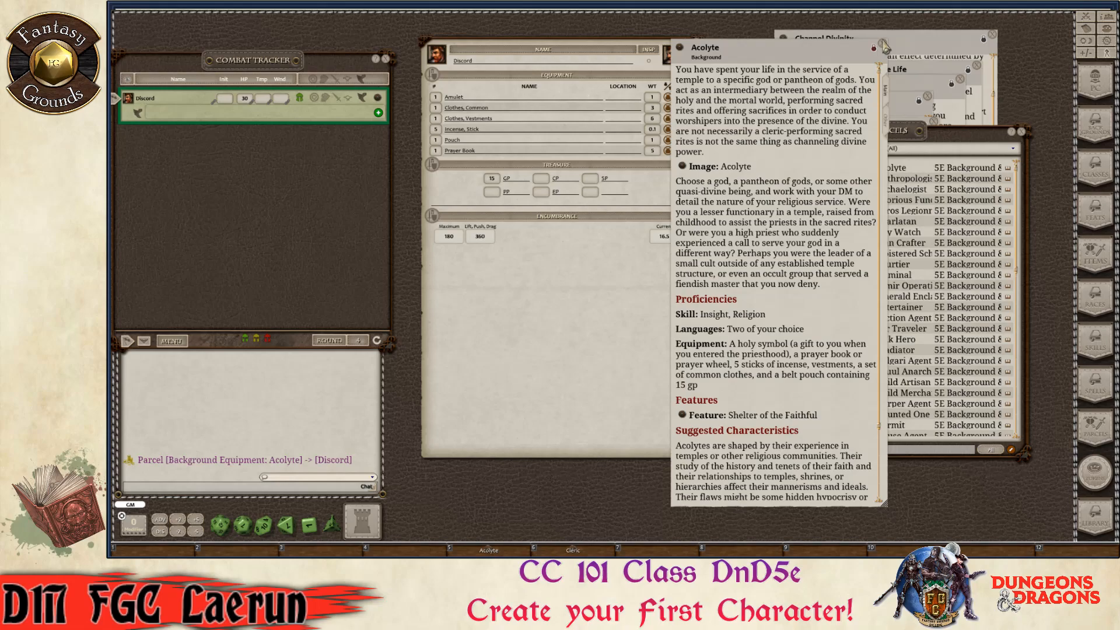
pyautogui.scroll(-2, 820, 262)
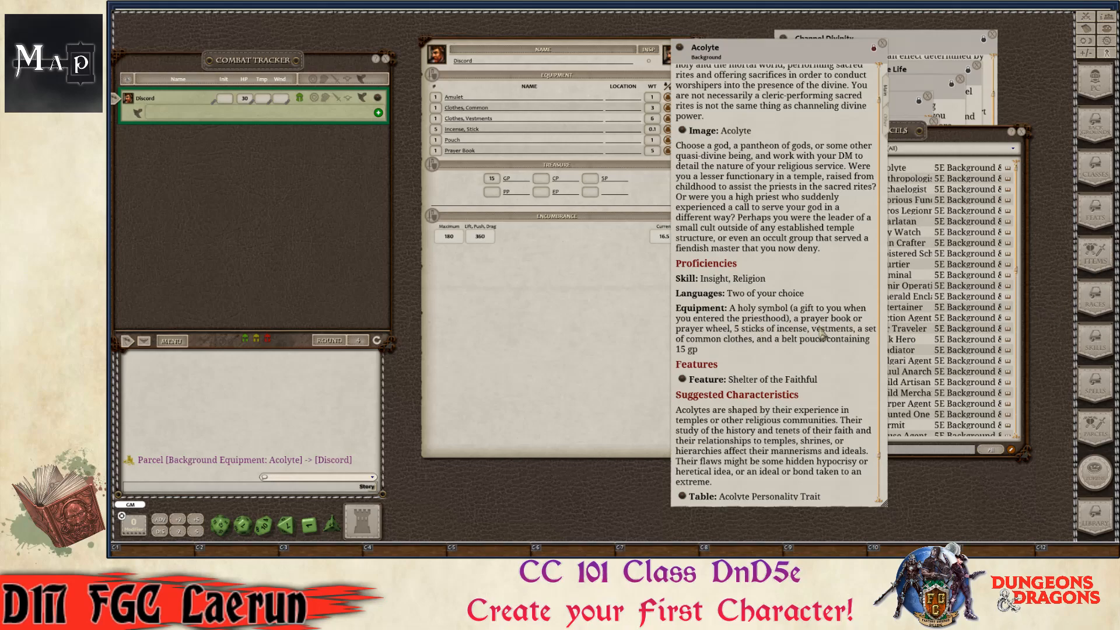
pyautogui.click(921, 147)
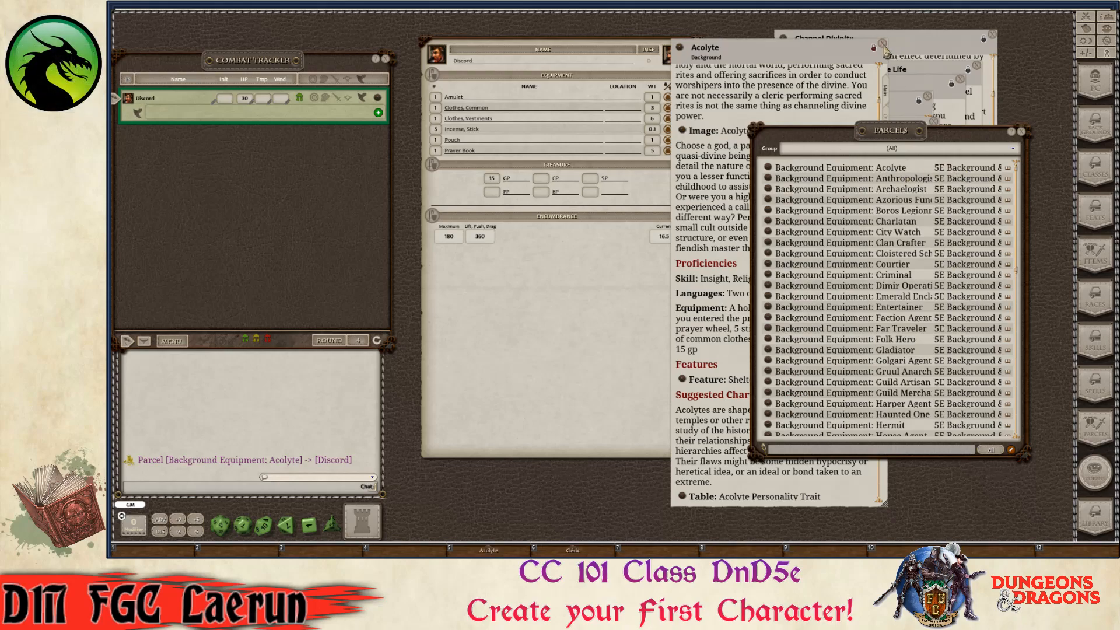
pyautogui.click(883, 47)
# - Add the Starting Equipment: Cleric parcel to the character's inventory
pyautogui.press('ctrl')
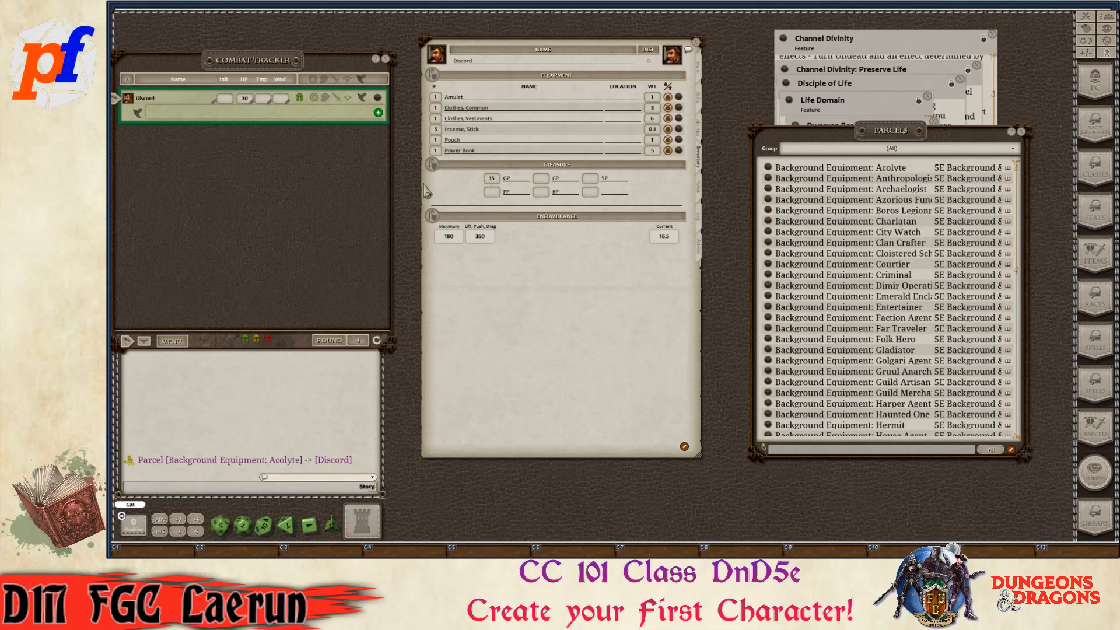
pyautogui.scroll(-5, 839, 291)
pyautogui.scroll(-7, 838, 328)
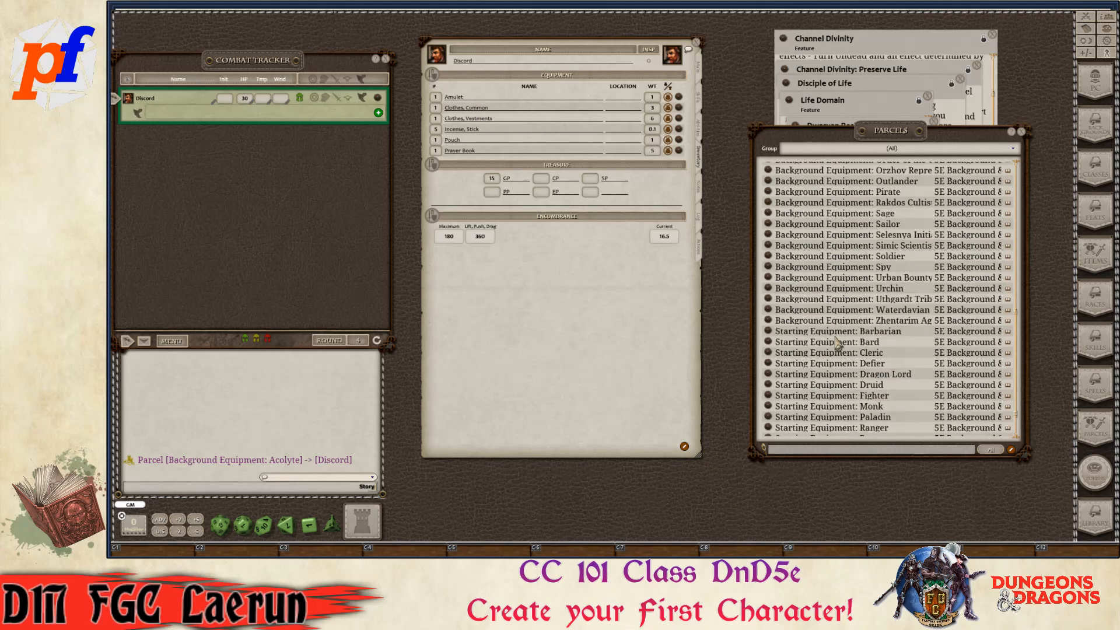
pyautogui.press('ctrl')
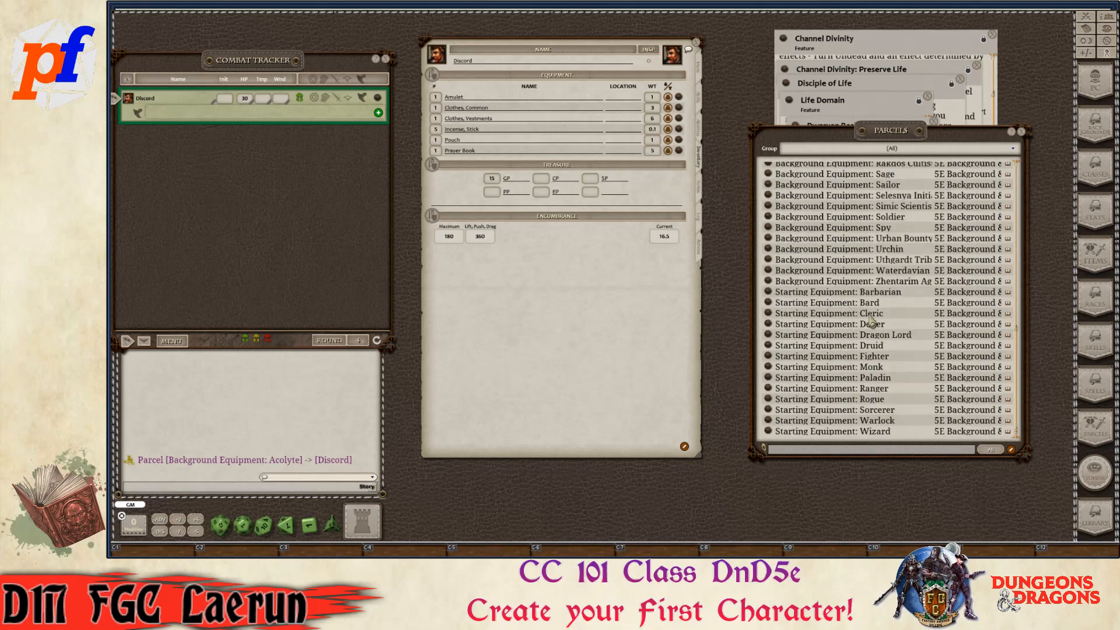
pyautogui.press('ctrl')
pyautogui.moveTo(769, 317); pyautogui.dragTo(536, 131)
pyautogui.press('ctrl')
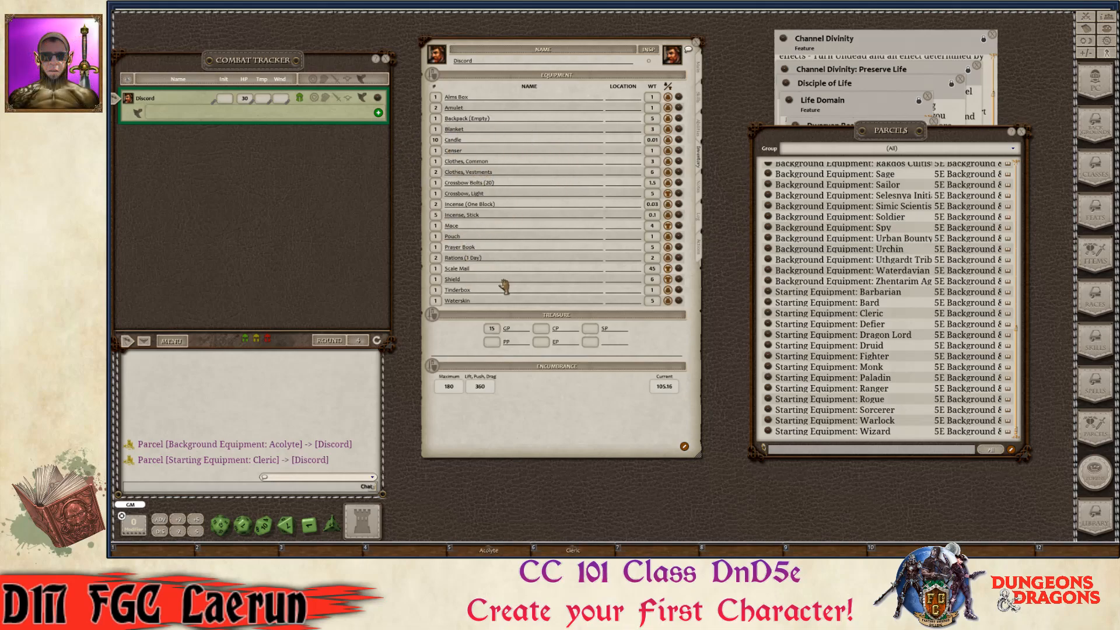
# - Close the parcels list and rename the Backpack (Empty) item as Backpack
pyautogui.click(1022, 132)
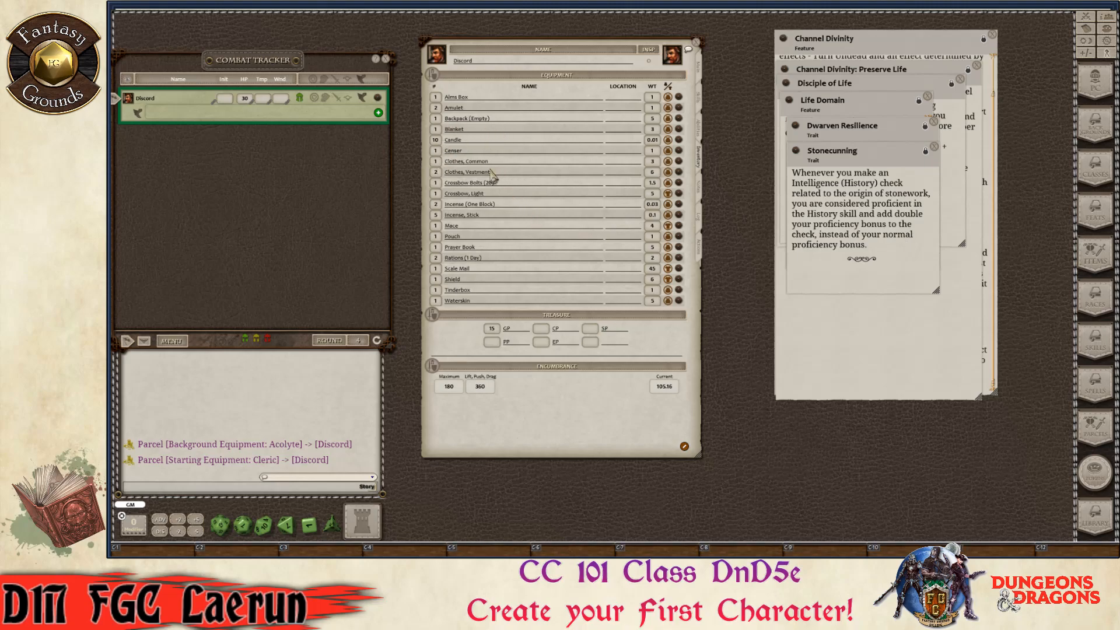
pyautogui.click(504, 120)
pyautogui.press('BackSpace')
pyautogui.press('BackSpace')
pyautogui.press('BackSpace')
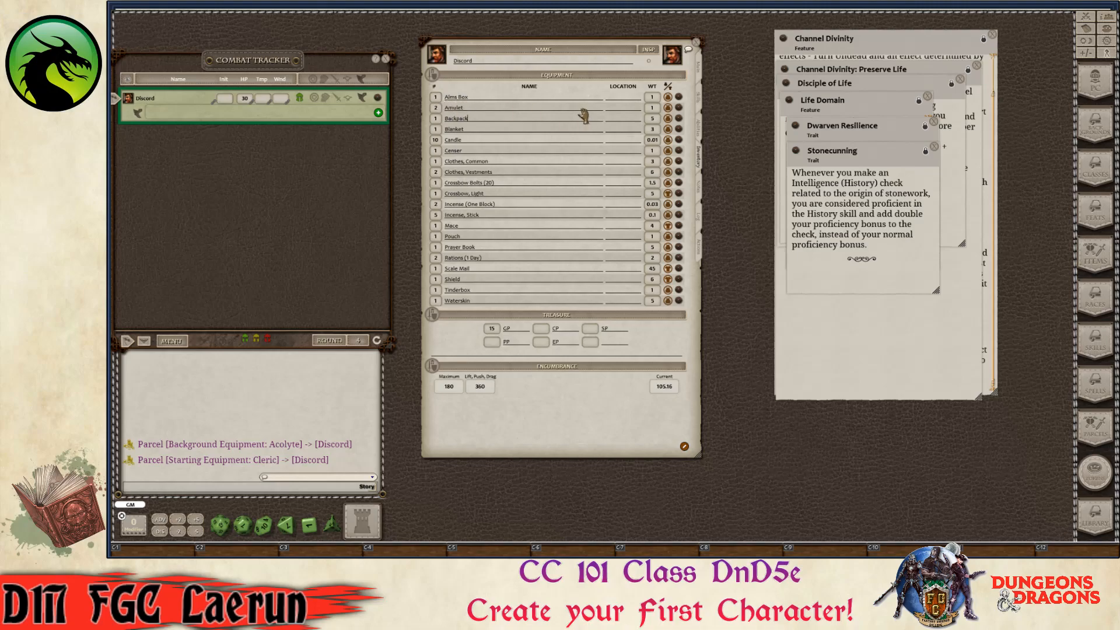
# - Set the location of the Alms Box, Blanket, Candle and Censer to Backpack
pyautogui.click(620, 98)
pyautogui.press('ctrl')
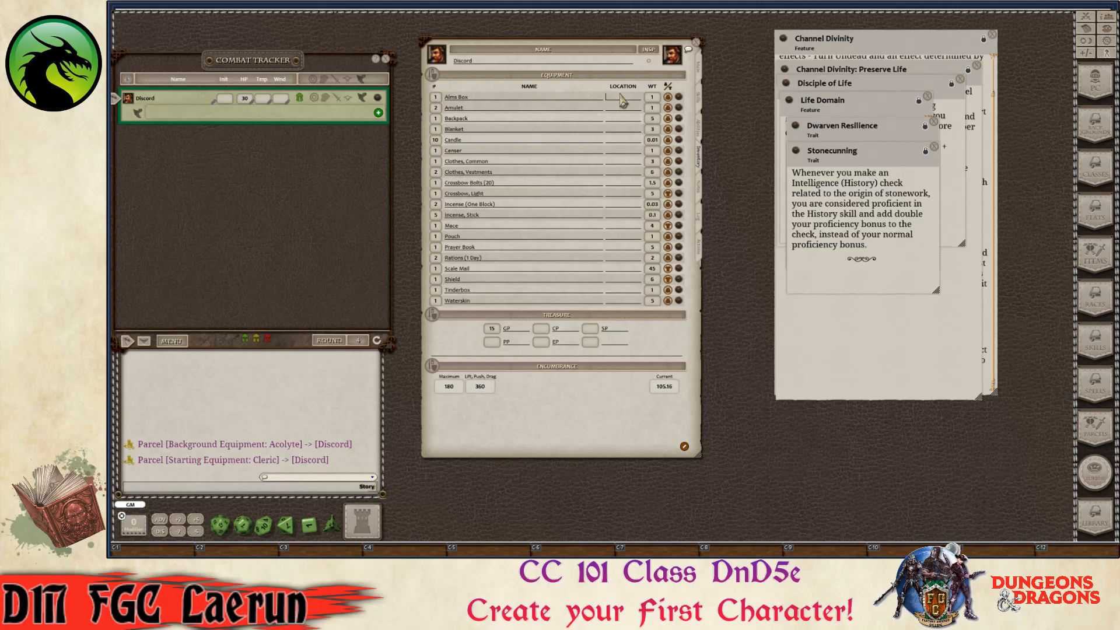
pyautogui.write('Backpack')
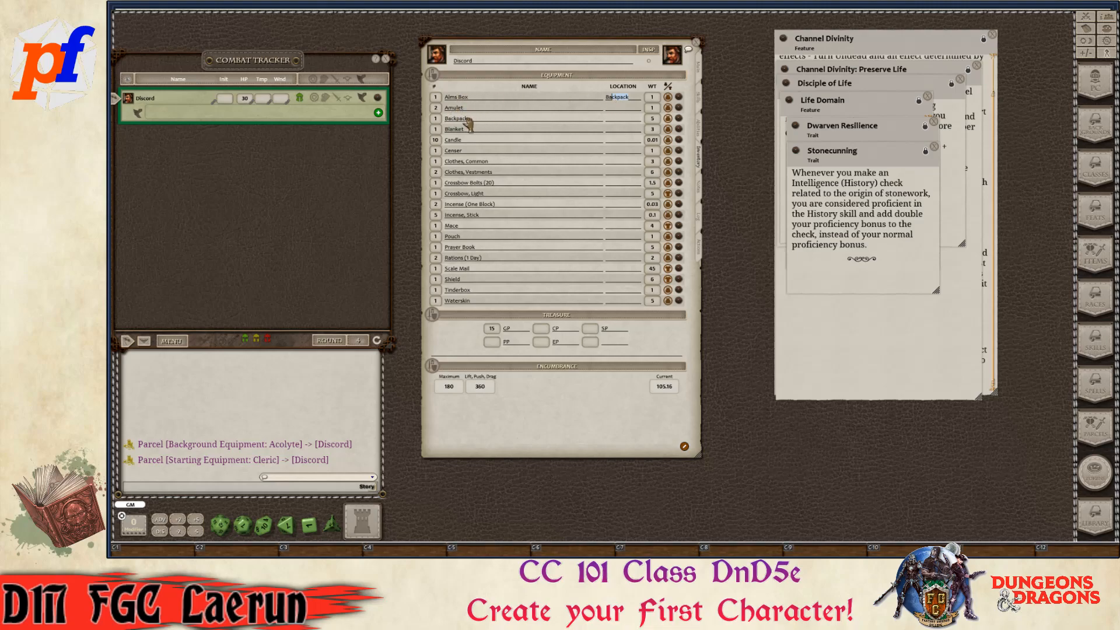
pyautogui.click(612, 131)
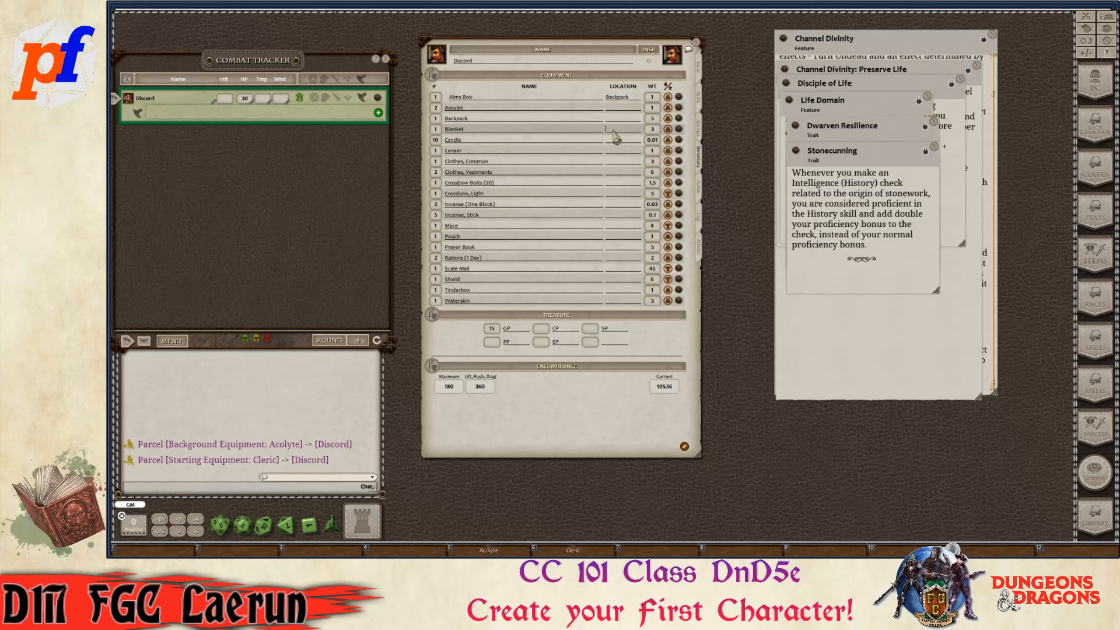
pyautogui.press('ctrl')
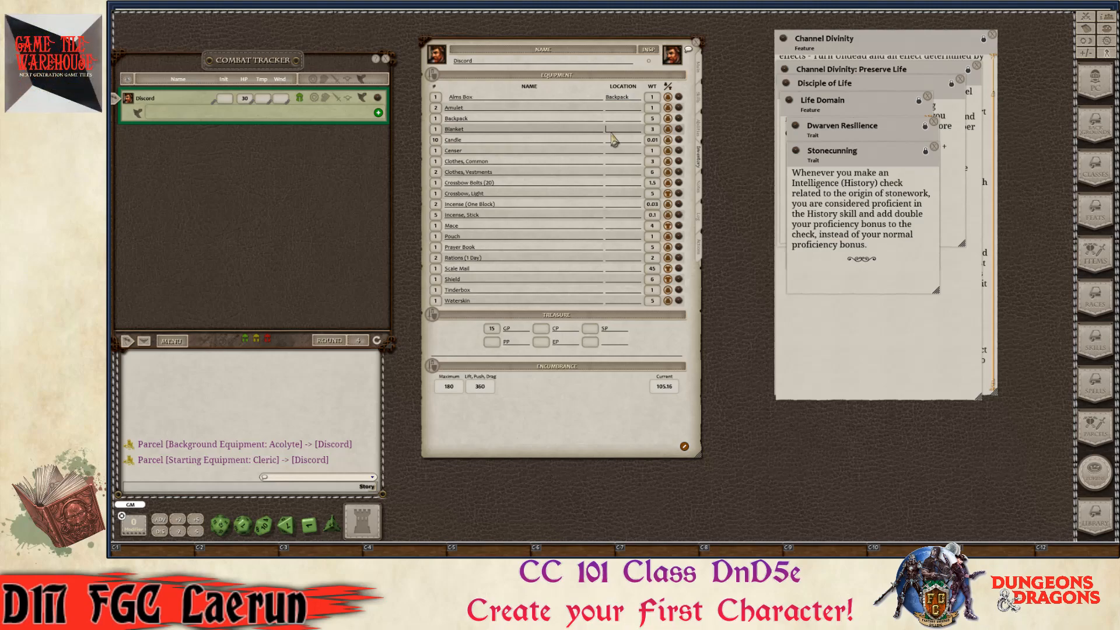
pyautogui.write('Backpack')
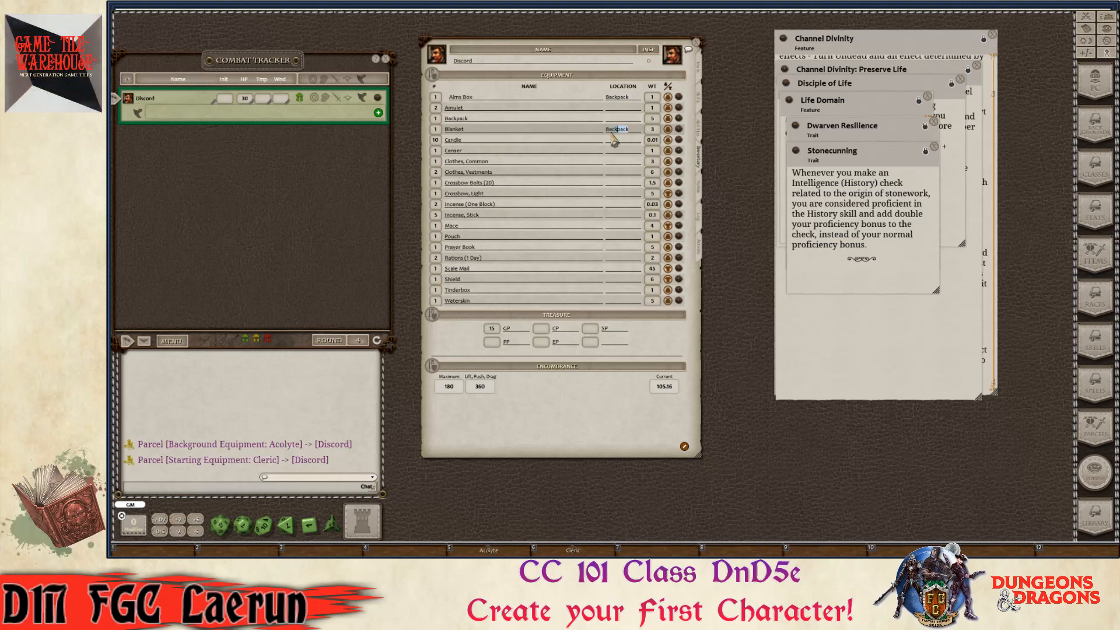
pyautogui.click(620, 140)
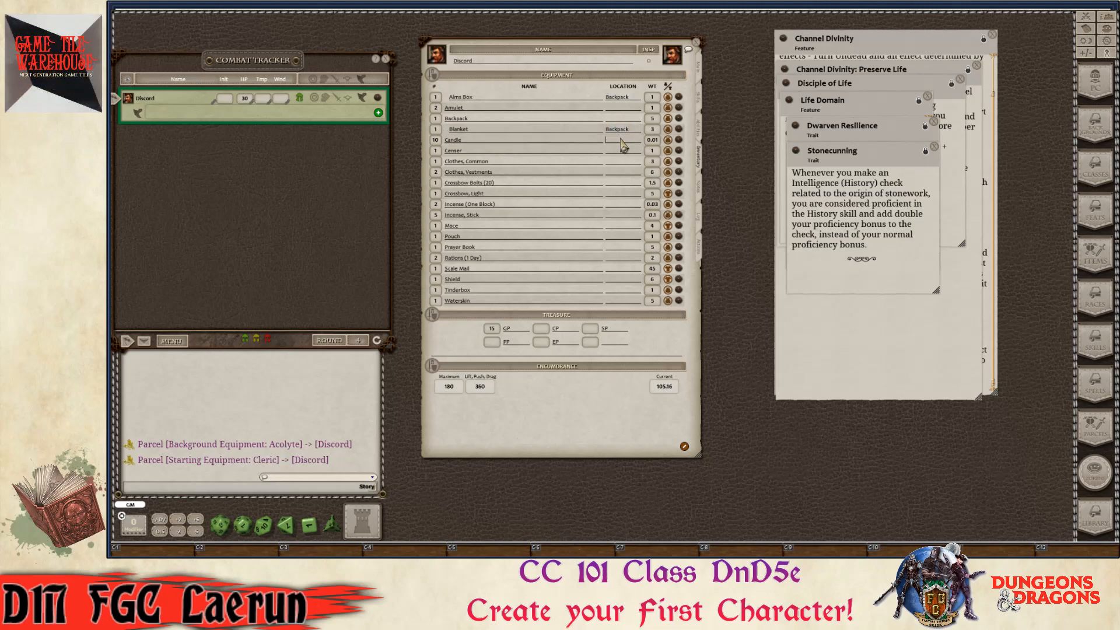
pyautogui.write('Back')
pyautogui.click(615, 151)
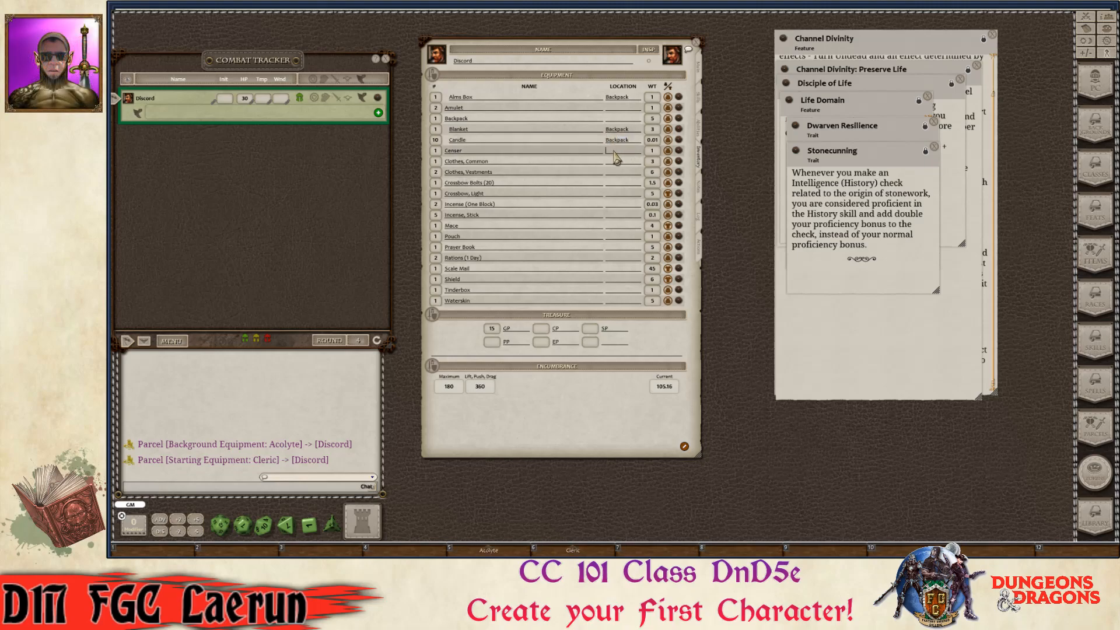
pyautogui.write('Backpack')
# - Set the location of the vestments, the incense blocks and the incense sticks to Backpack
pyautogui.click(622, 172)
pyautogui.write('B')
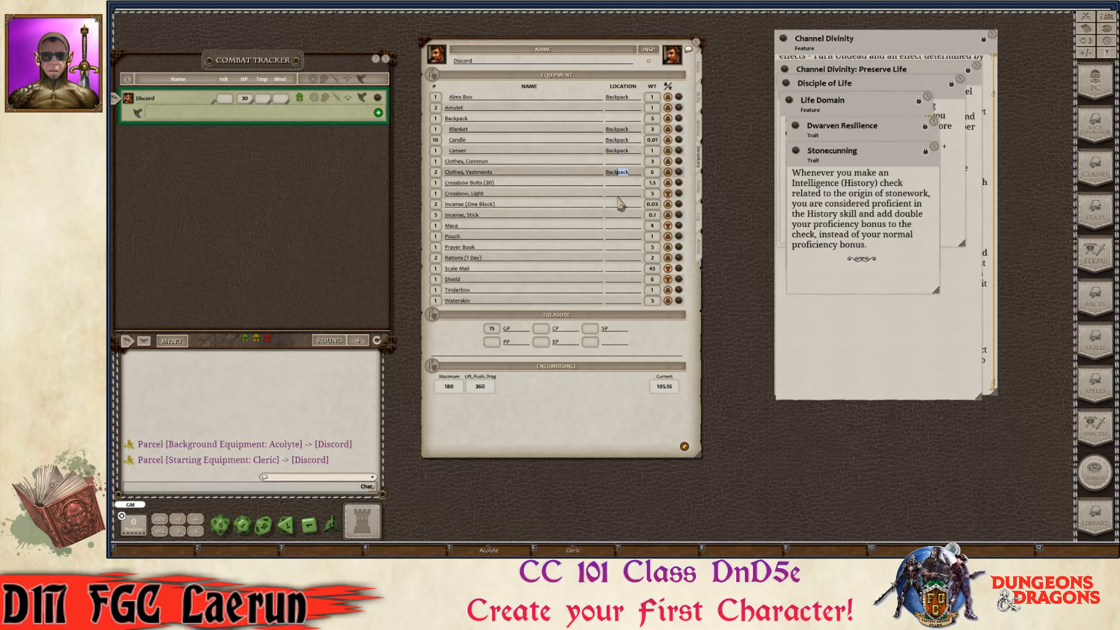
pyautogui.click(620, 205)
pyautogui.write('Backpack')
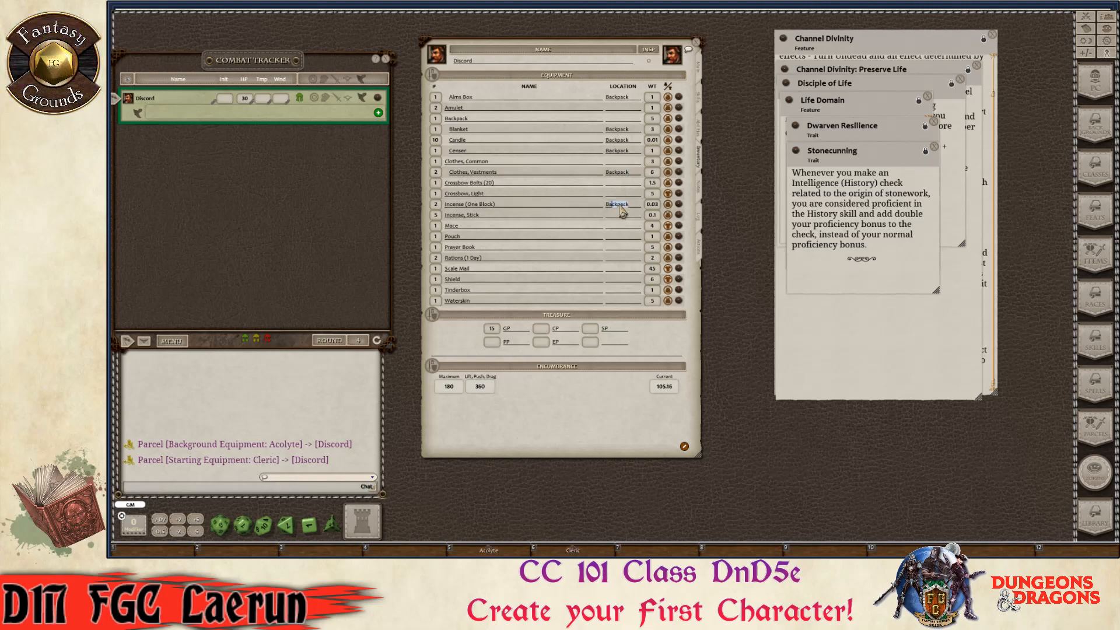
pyautogui.click(618, 216)
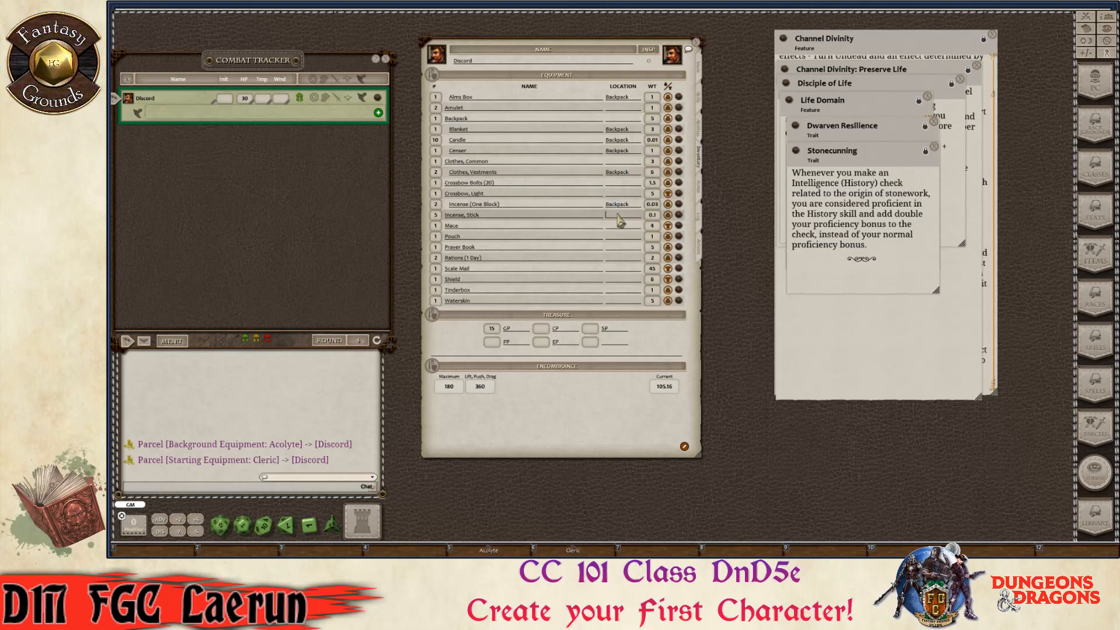
pyautogui.click(618, 225)
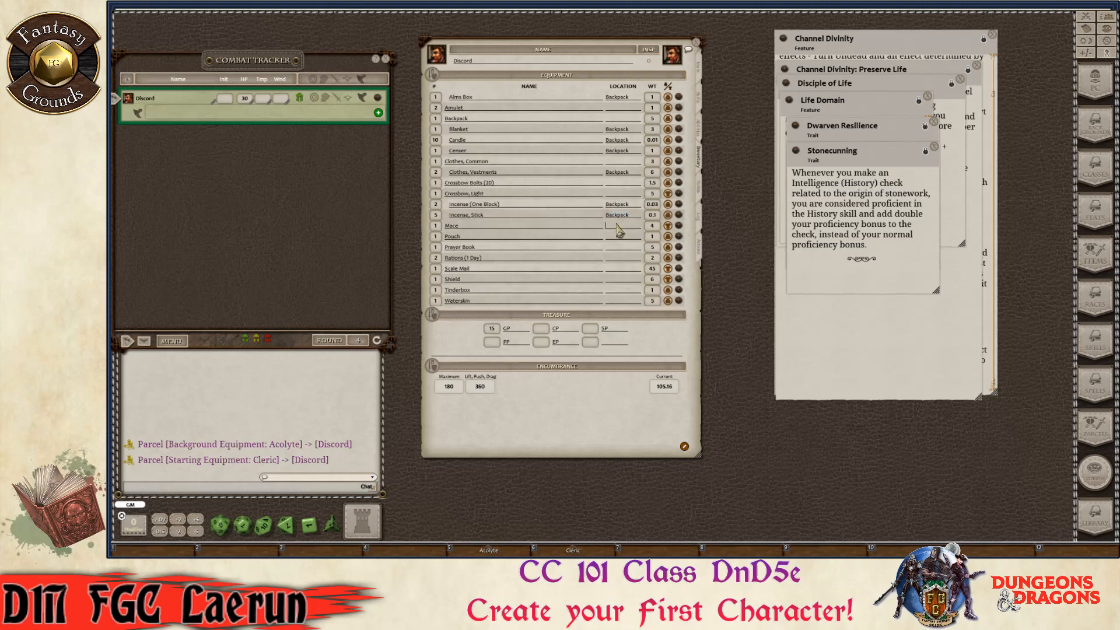
pyautogui.press('ctrl')
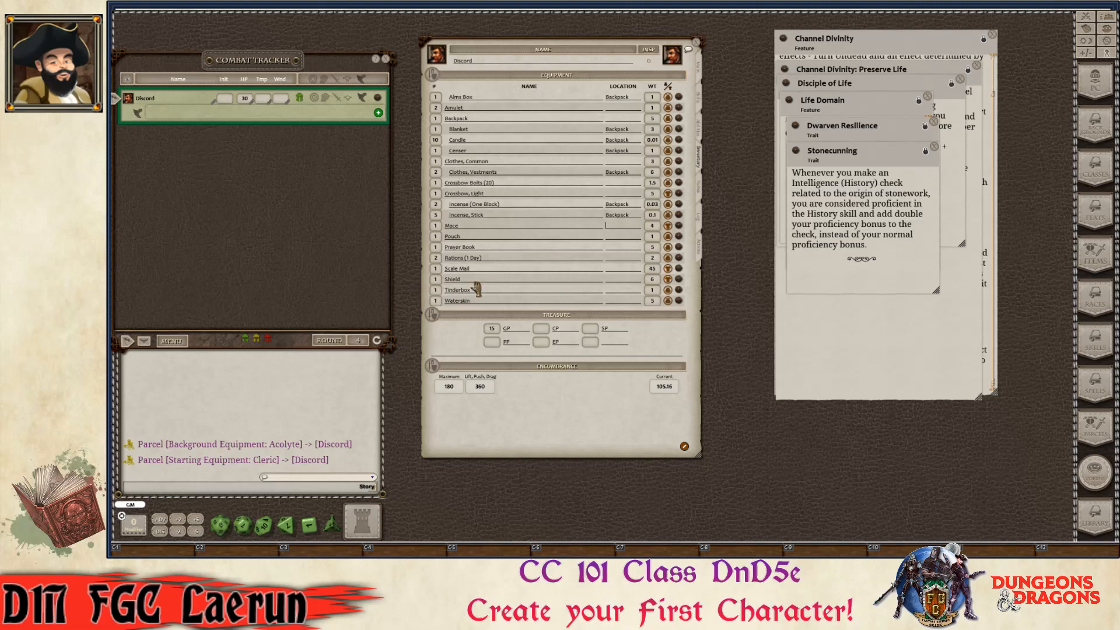
pyautogui.press('ctrl')
pyautogui.press('ctrl')
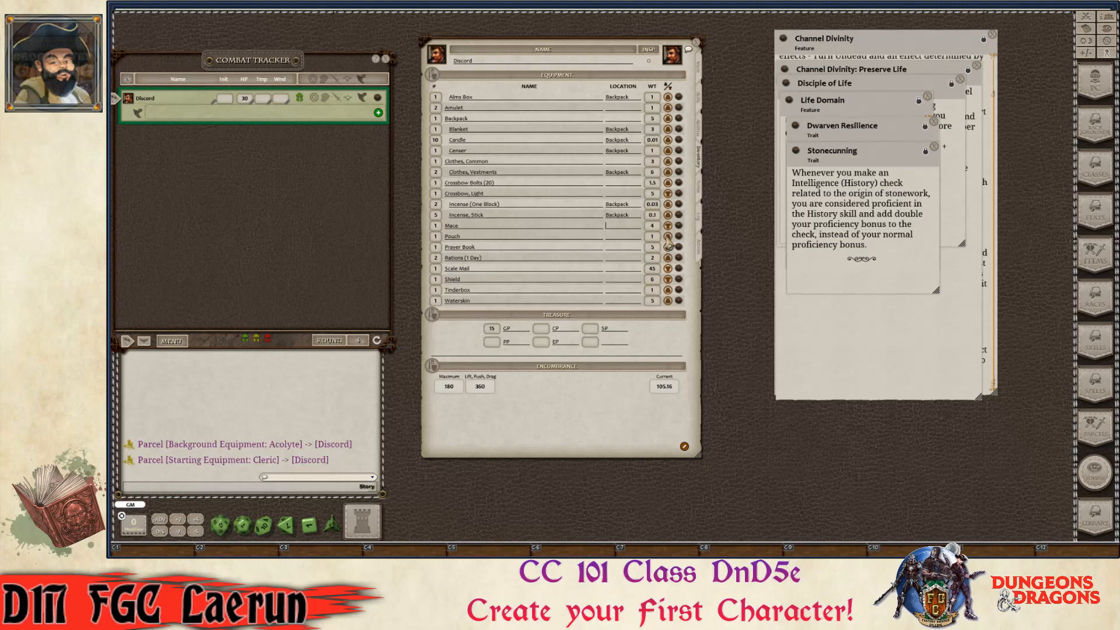
pyautogui.press('ctrl')
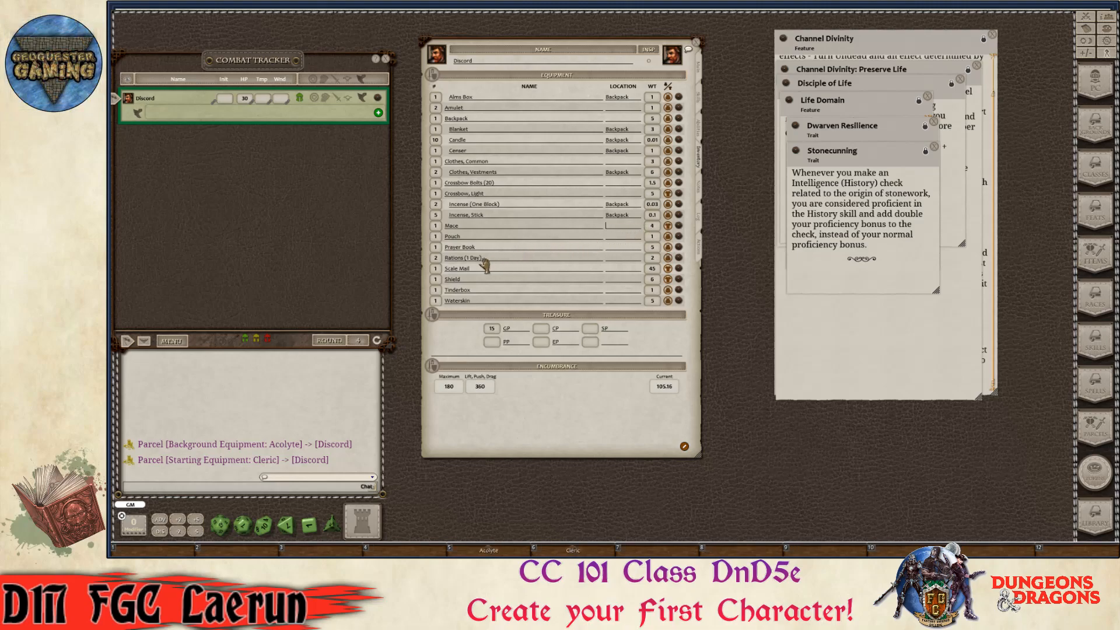
# - Set the location of the Rations (1 Day), the Tinderbox and the Waterskin to Backpack
pyautogui.click(616, 260)
pyautogui.write('Backpack')
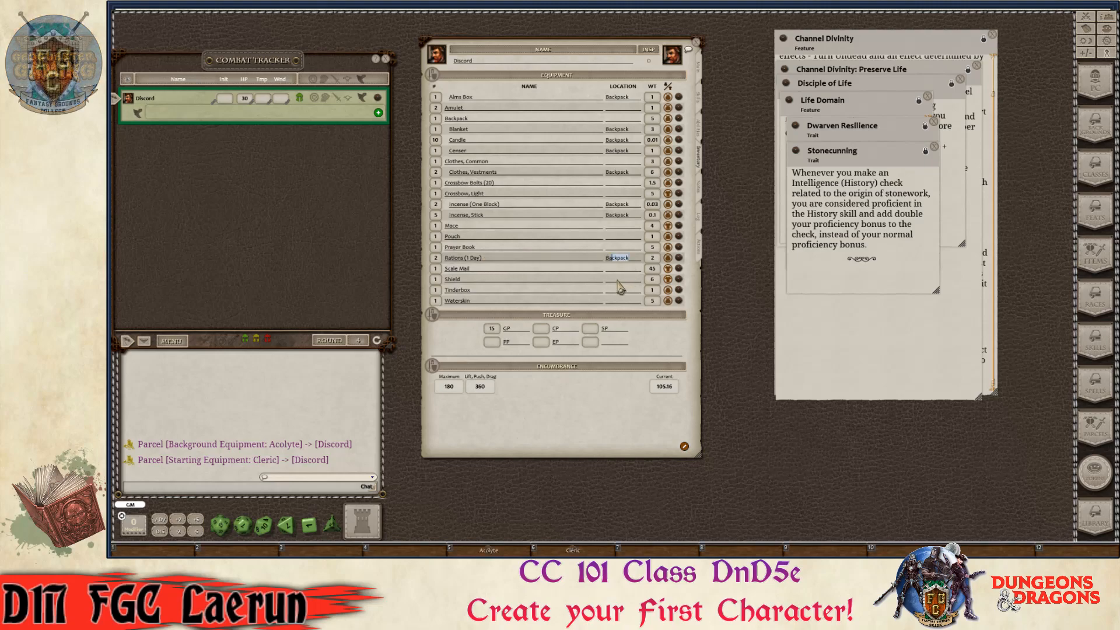
pyautogui.click(613, 269)
pyautogui.click(614, 279)
pyautogui.click(613, 290)
pyautogui.write('Backpack')
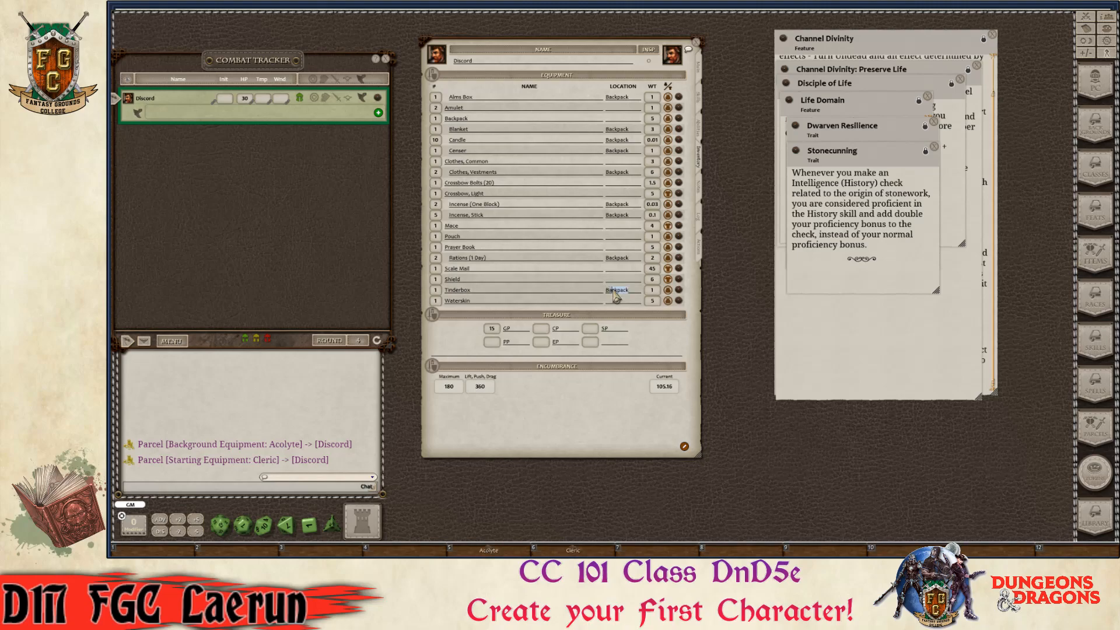
pyautogui.press('Return')
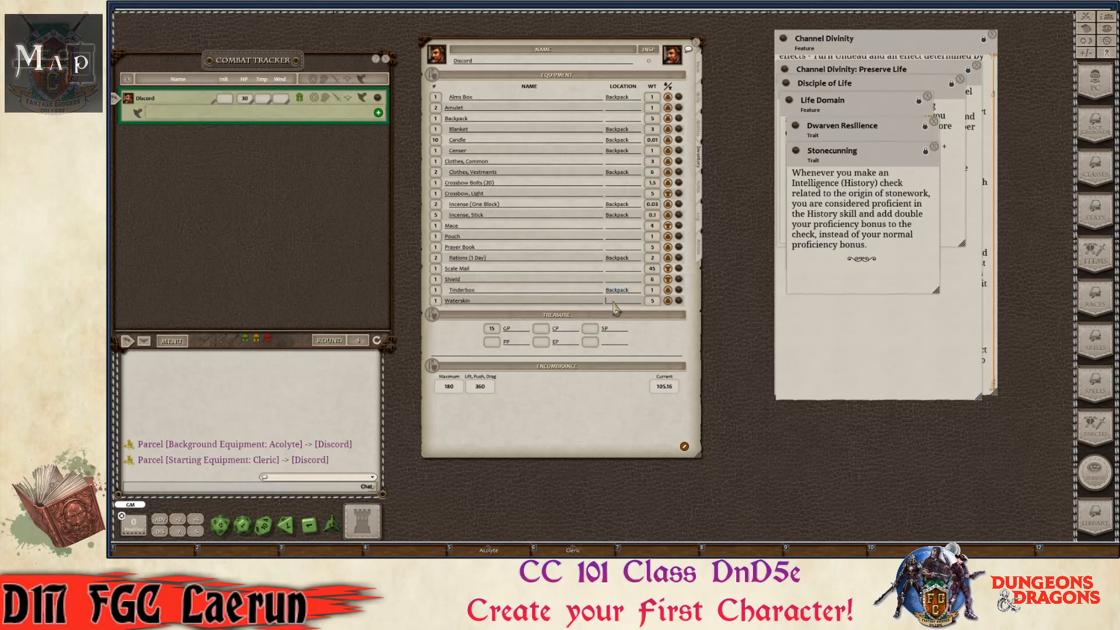
pyautogui.write('Backpack')
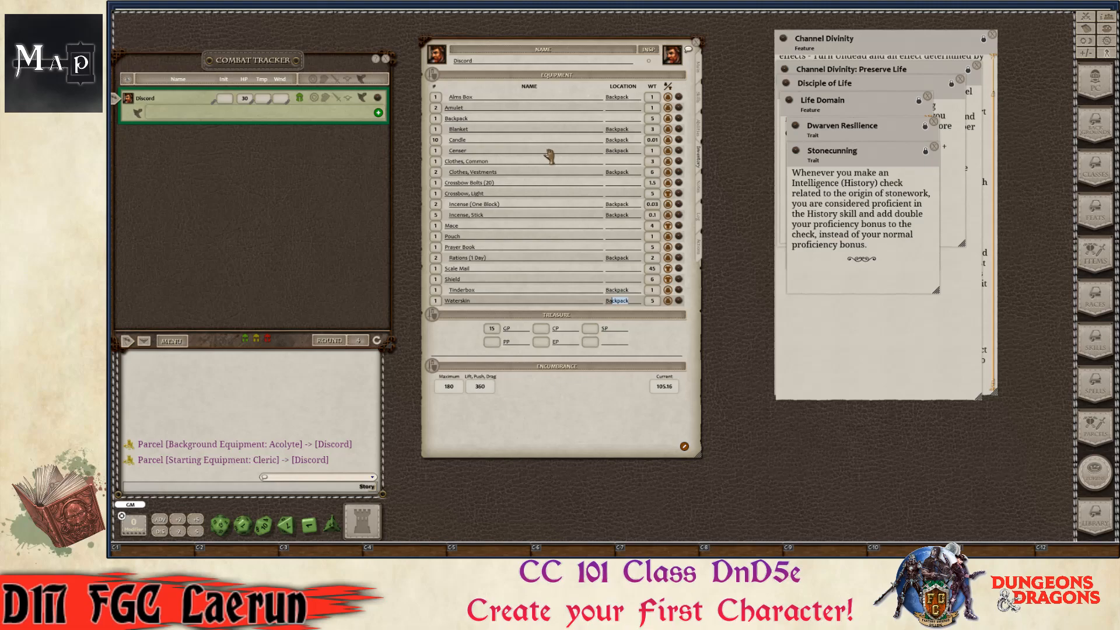
pyautogui.click(520, 163)
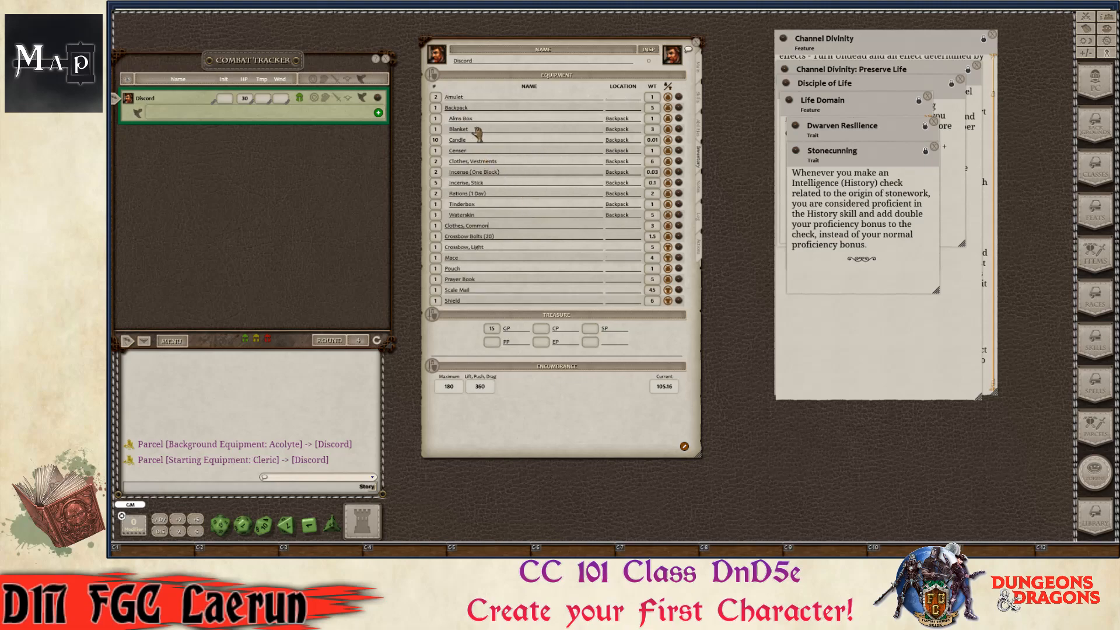
pyautogui.press('ctrl')
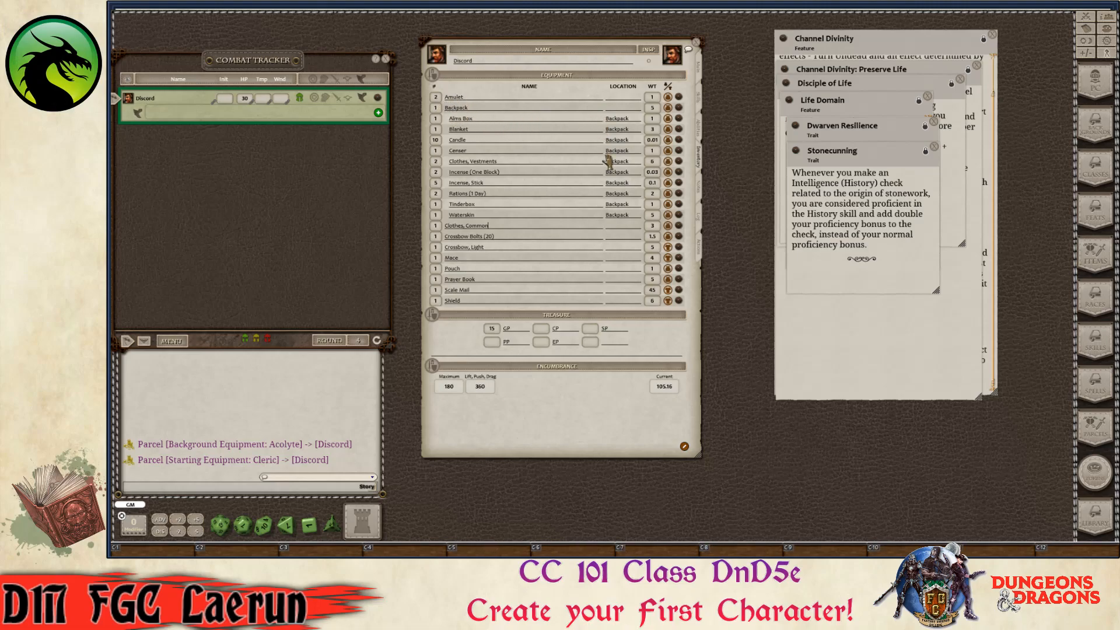
pyautogui.click(489, 224)
pyautogui.press('ctrl')
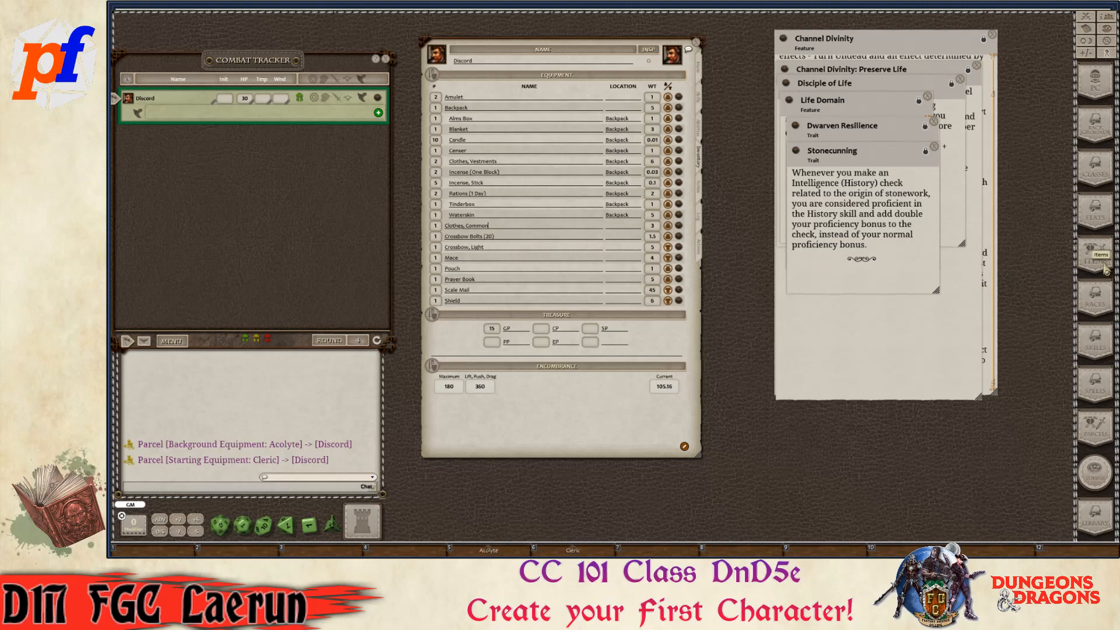
# - Search the items list for "CAS" and add the Case, Crossbow Bolt to the character's inventory
pyautogui.click(1105, 265)
pyautogui.moveTo(598, 329); pyautogui.dragTo(865, 283)
pyautogui.press('ctrl')
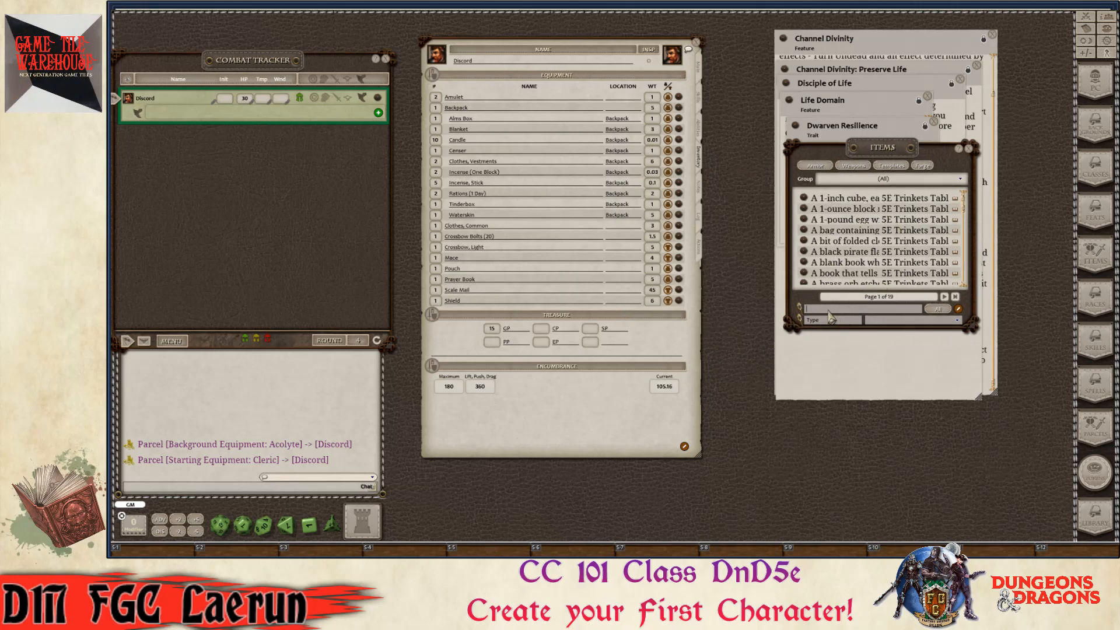
pyautogui.click(829, 309)
pyautogui.write('CAS')
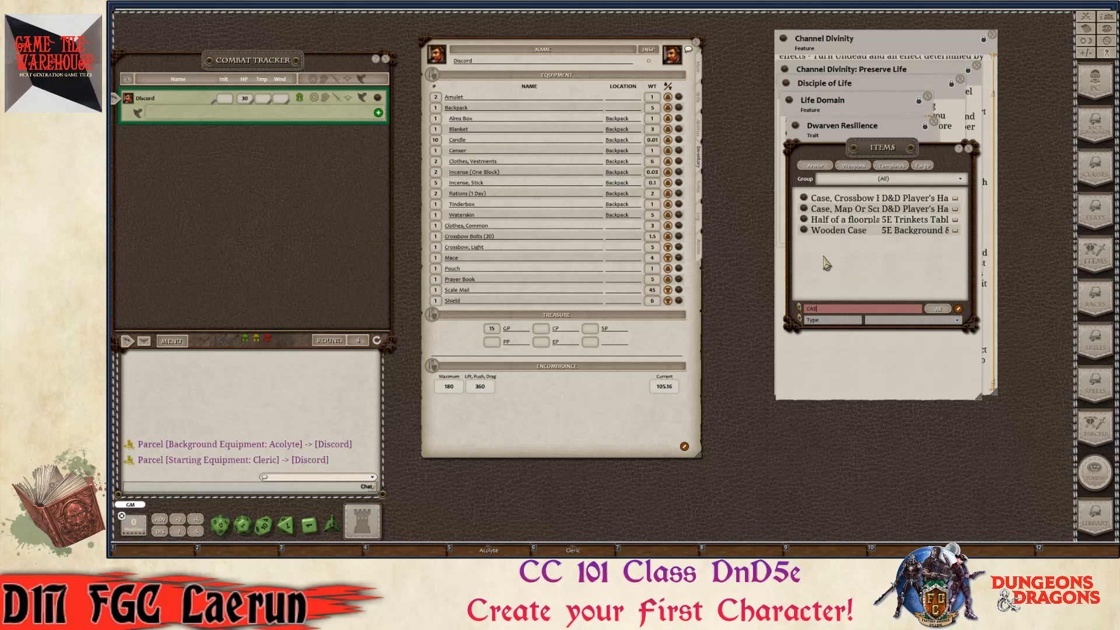
pyautogui.press('ctrl')
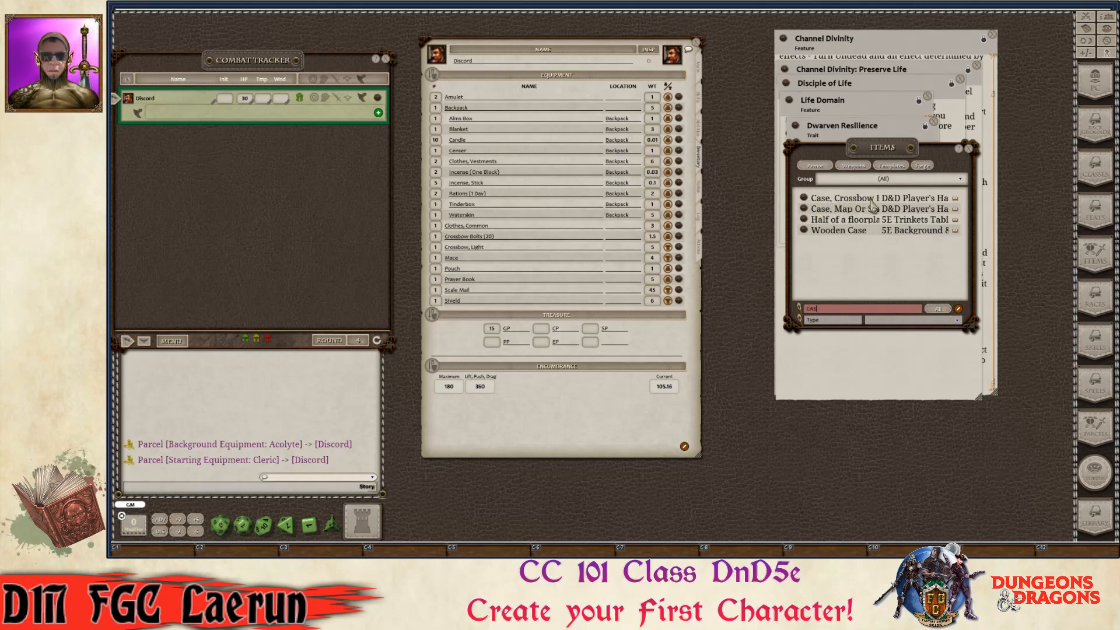
pyautogui.moveTo(813, 202); pyautogui.dragTo(560, 216)
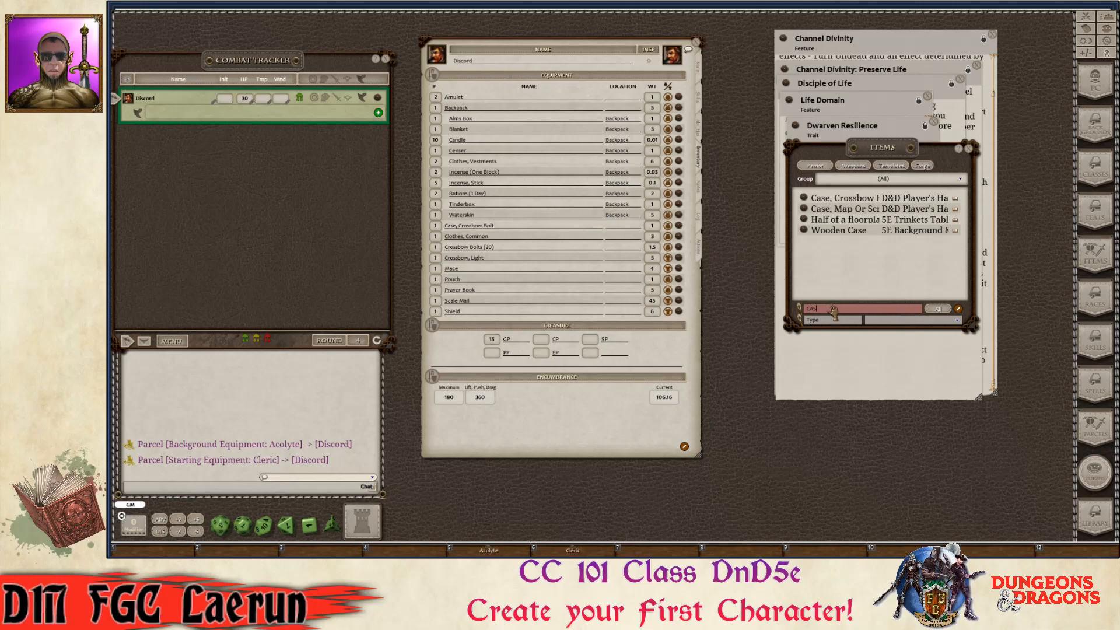
# - Find the Player's Handbook Potion of Healing, add two of them to the inventory, and close the items list
pyautogui.press('BackSpace')
pyautogui.press('BackSpace')
pyautogui.press('BackSpace')
pyautogui.press('ctrl')
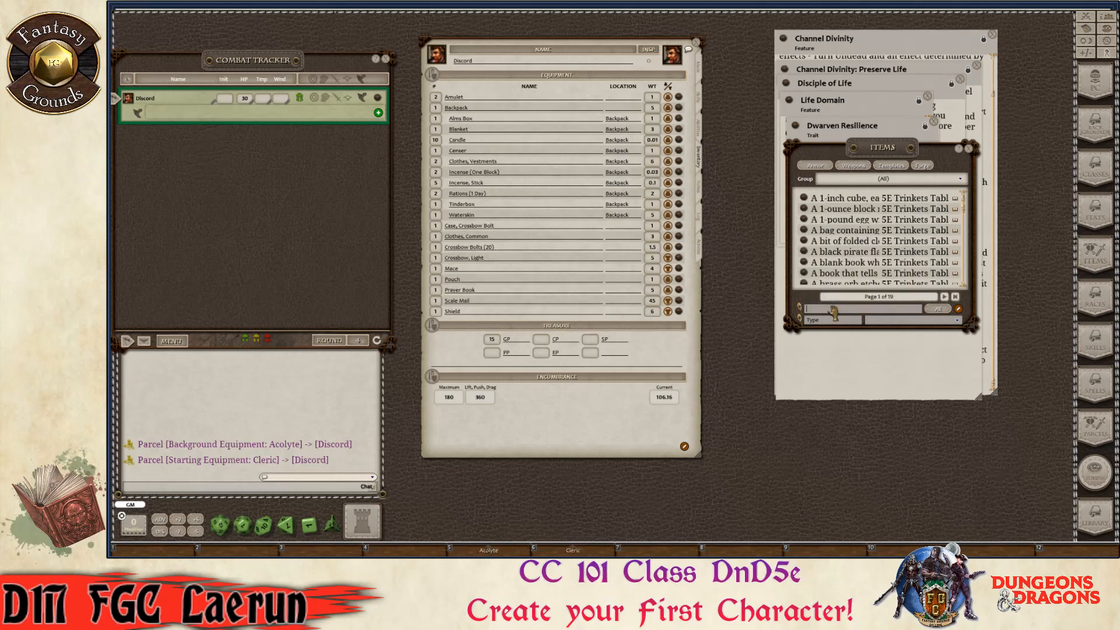
pyautogui.write('potion of heal')
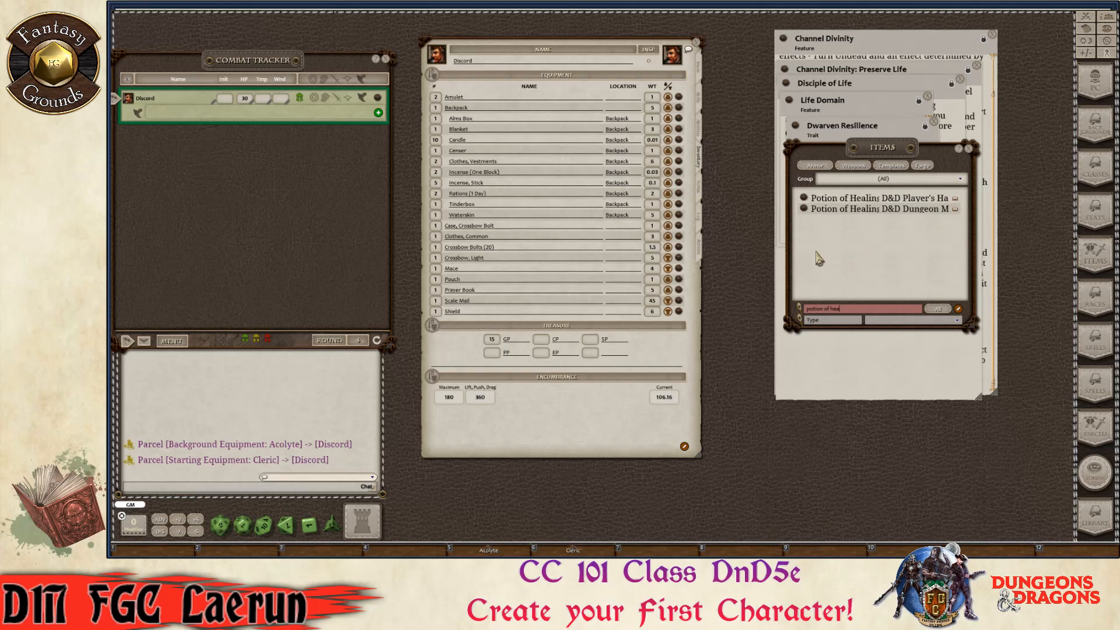
pyautogui.moveTo(806, 202); pyautogui.dragTo(556, 221)
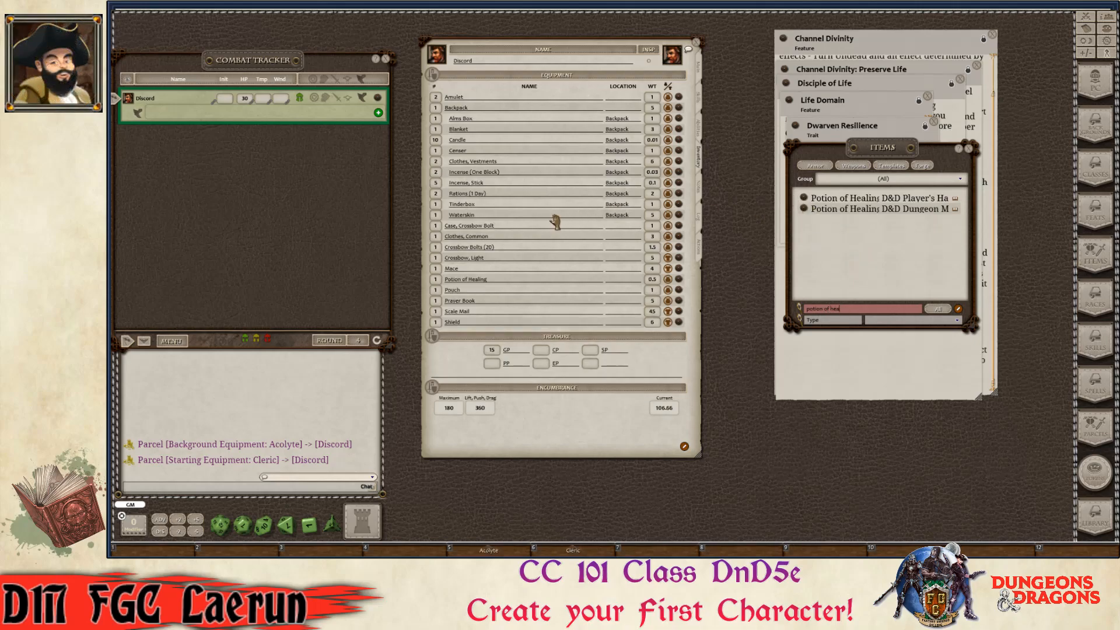
pyautogui.press('ctrl')
pyautogui.press('ctrl')
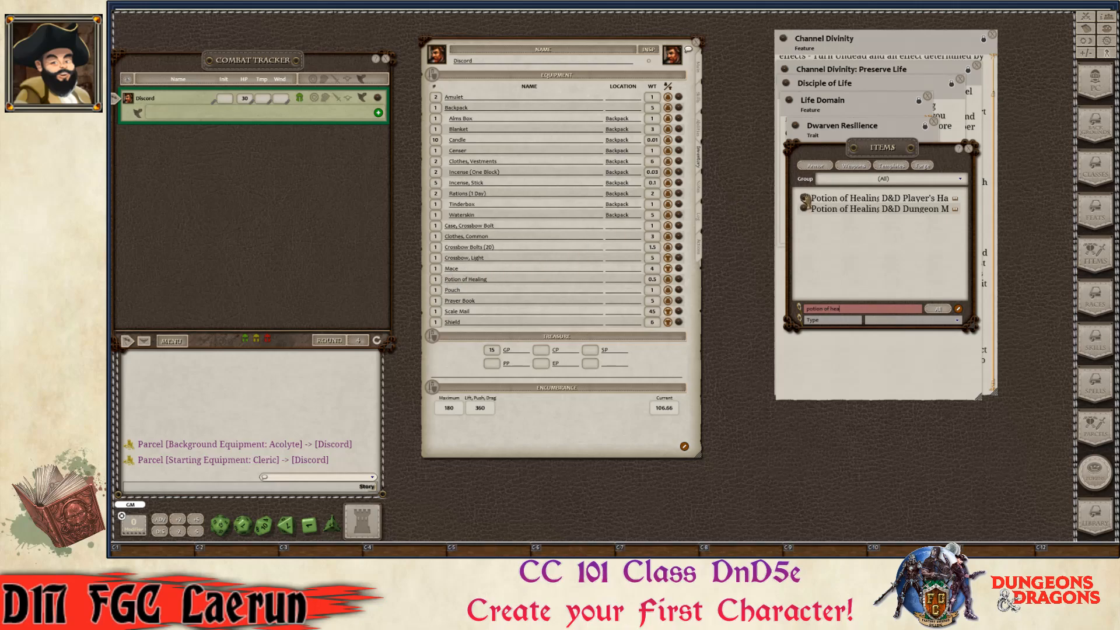
pyautogui.moveTo(805, 200); pyautogui.dragTo(523, 286)
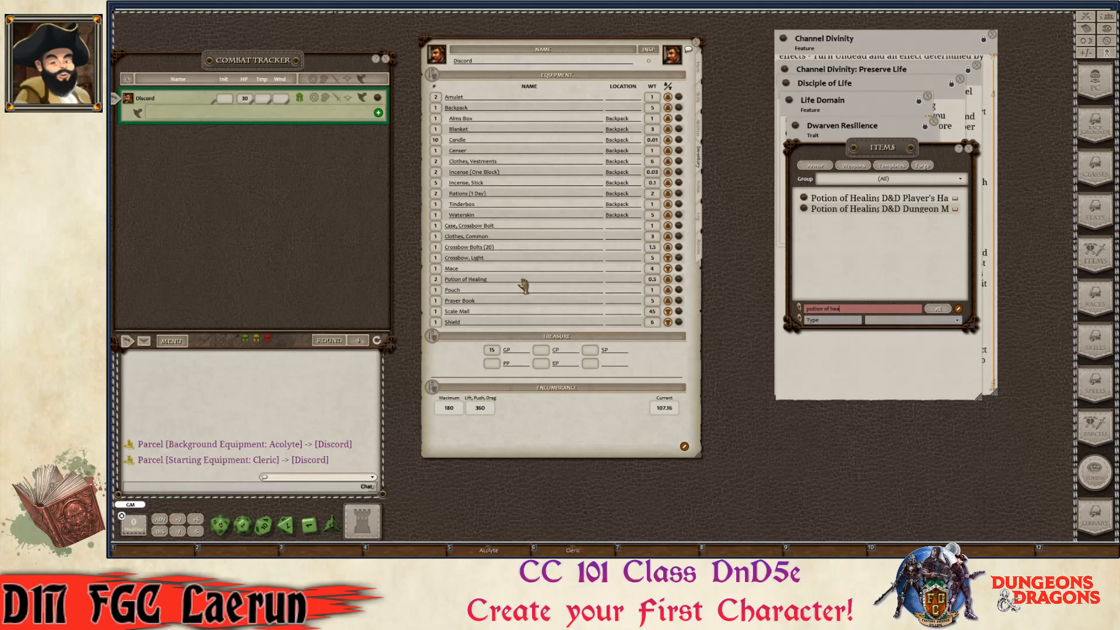
pyautogui.press('ctrl')
pyautogui.click(972, 153)
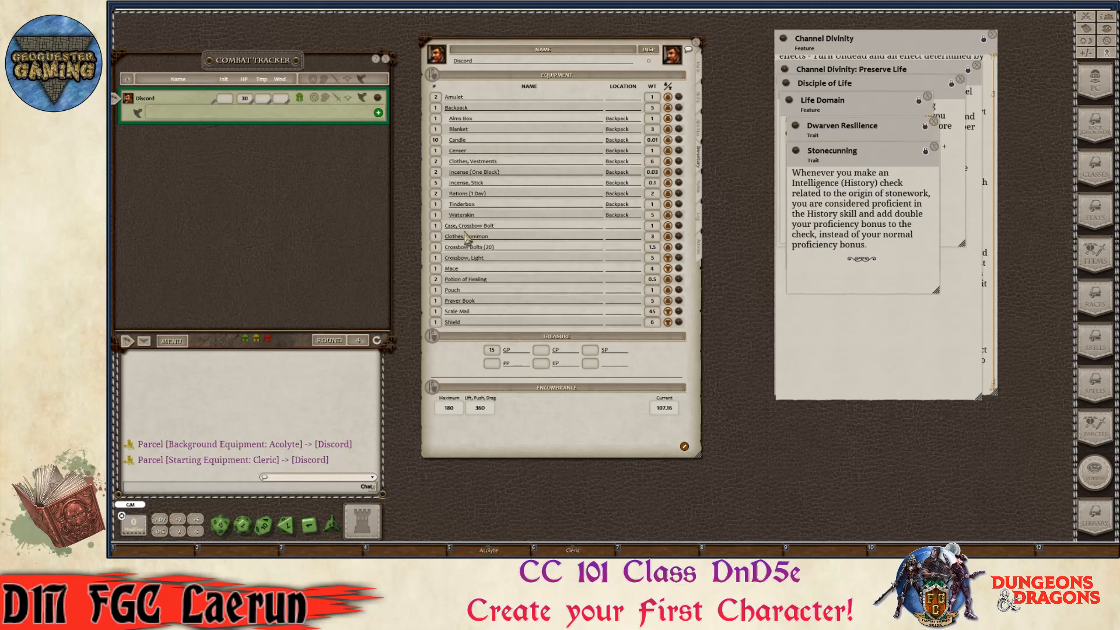
# - Set the location of the Crossbow Bolts (20) to the crossbow bolt case
pyautogui.press('ctrl')
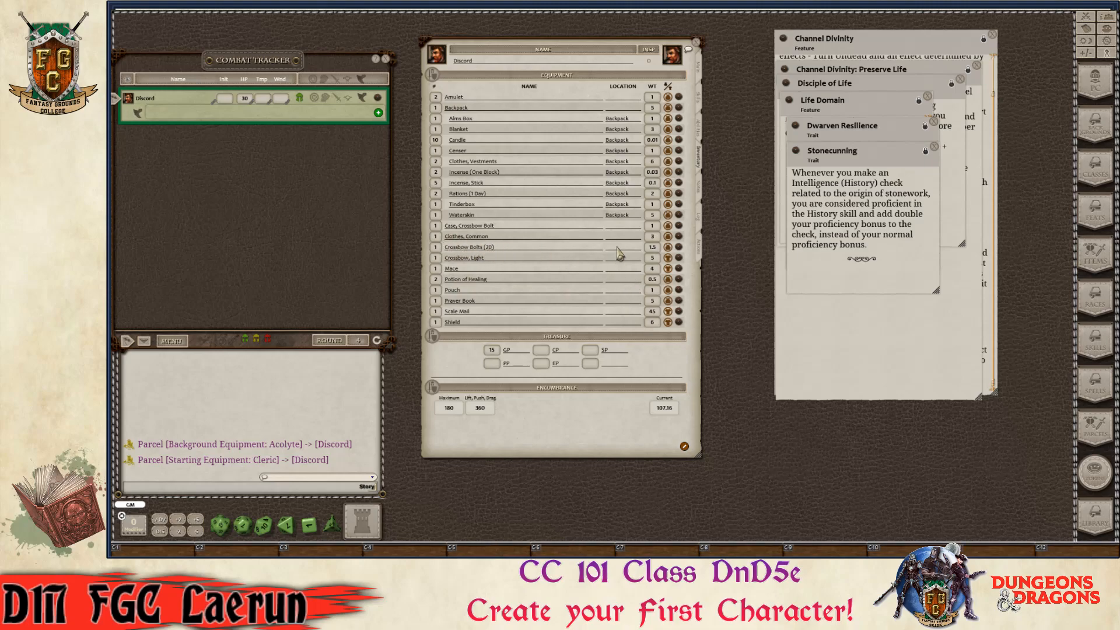
pyautogui.click(617, 248)
pyautogui.write('Case, Crossbow')
pyautogui.click(610, 261)
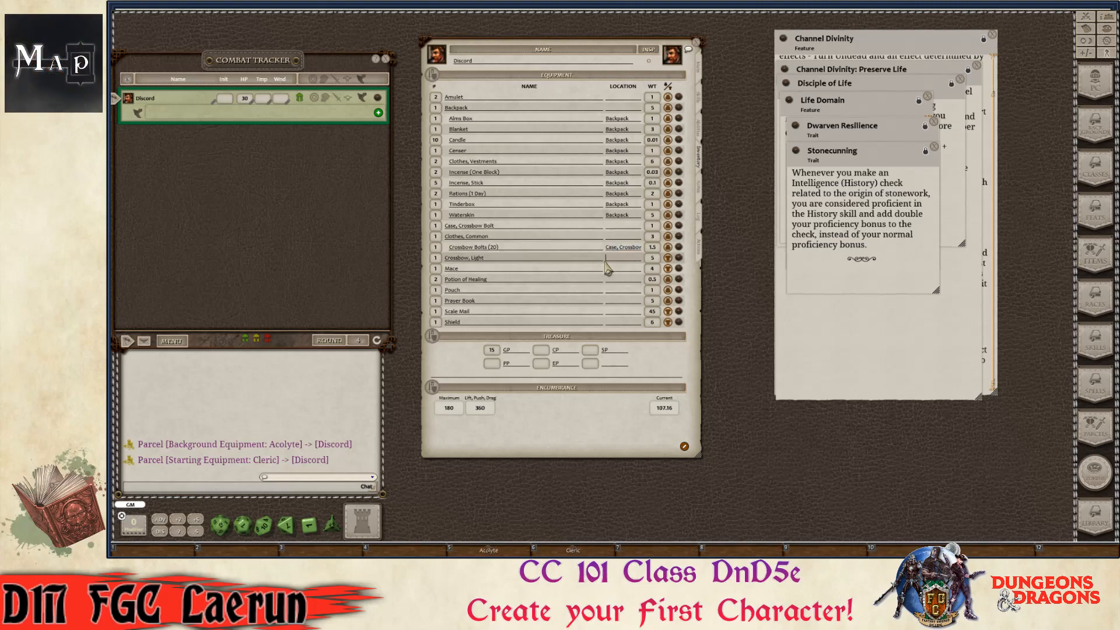
# - Set the location of the Potion of Healing to Pouch and that of the Prayer Book to Backpack
pyautogui.click(606, 278)
pyautogui.press('ctrl')
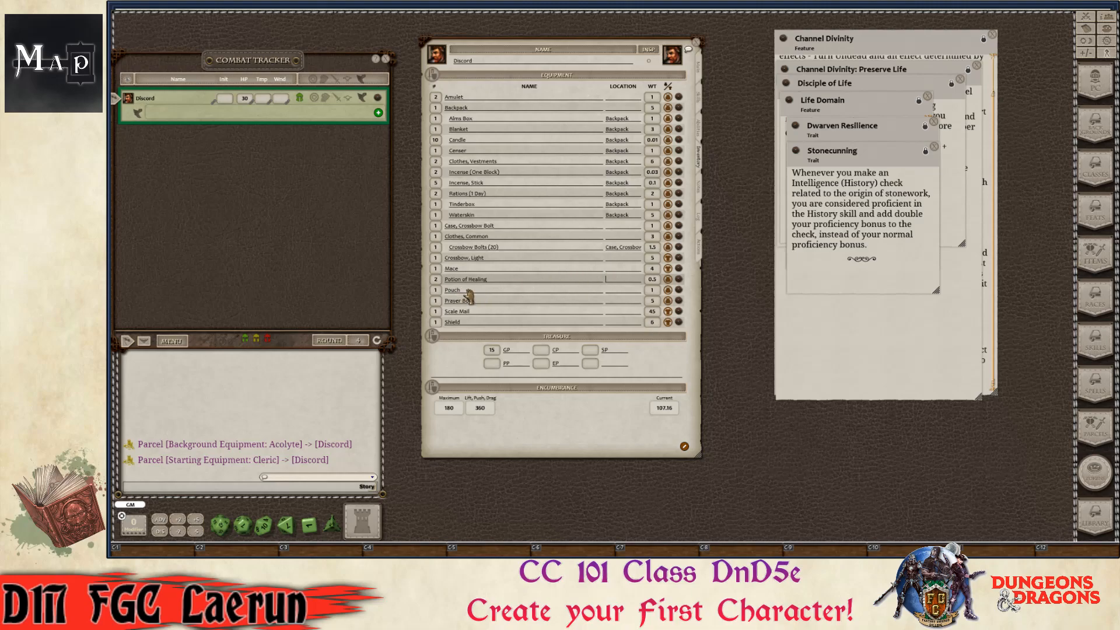
pyautogui.write('Potion of Healing')
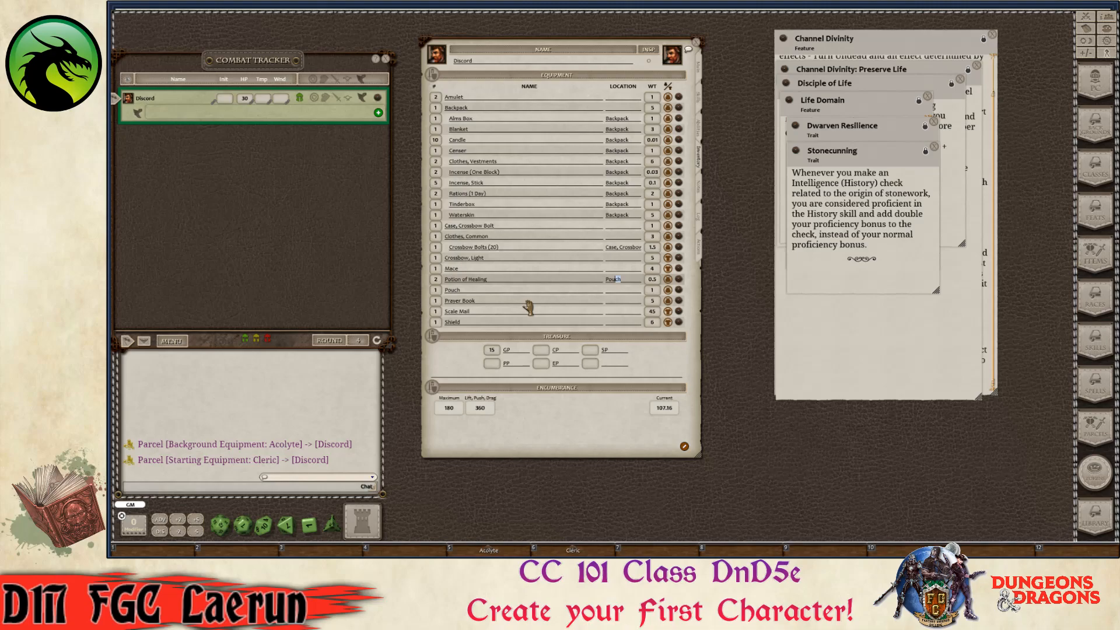
pyautogui.click(617, 300)
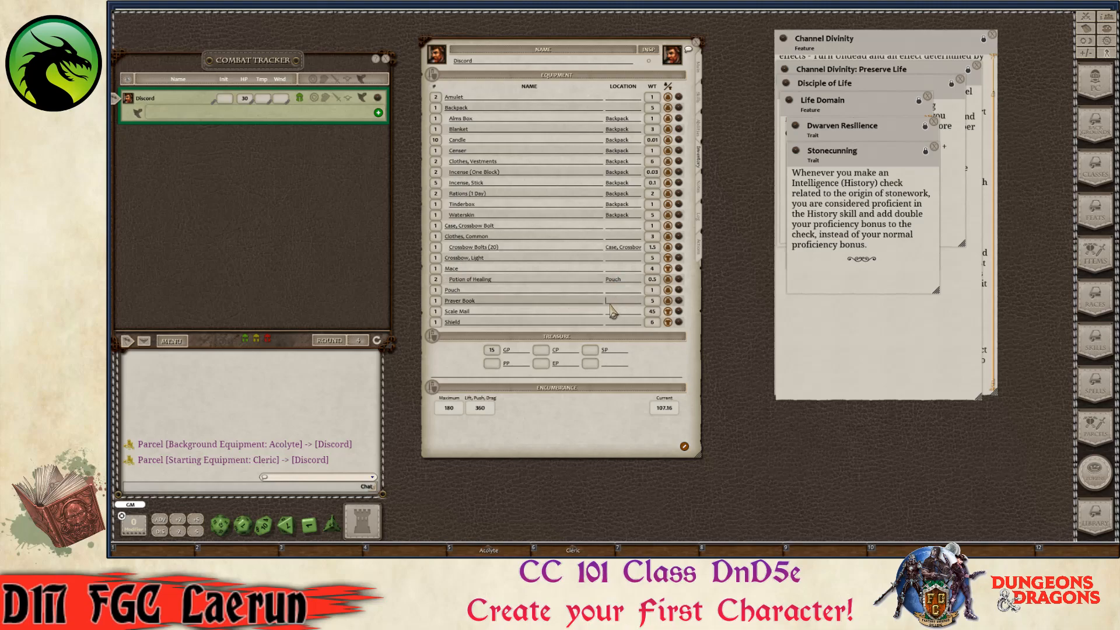
pyautogui.press('ctrl')
pyautogui.write('Backpack')
pyautogui.click(562, 268)
pyautogui.click(544, 198)
pyautogui.click(532, 130)
pyautogui.press('ctrl')
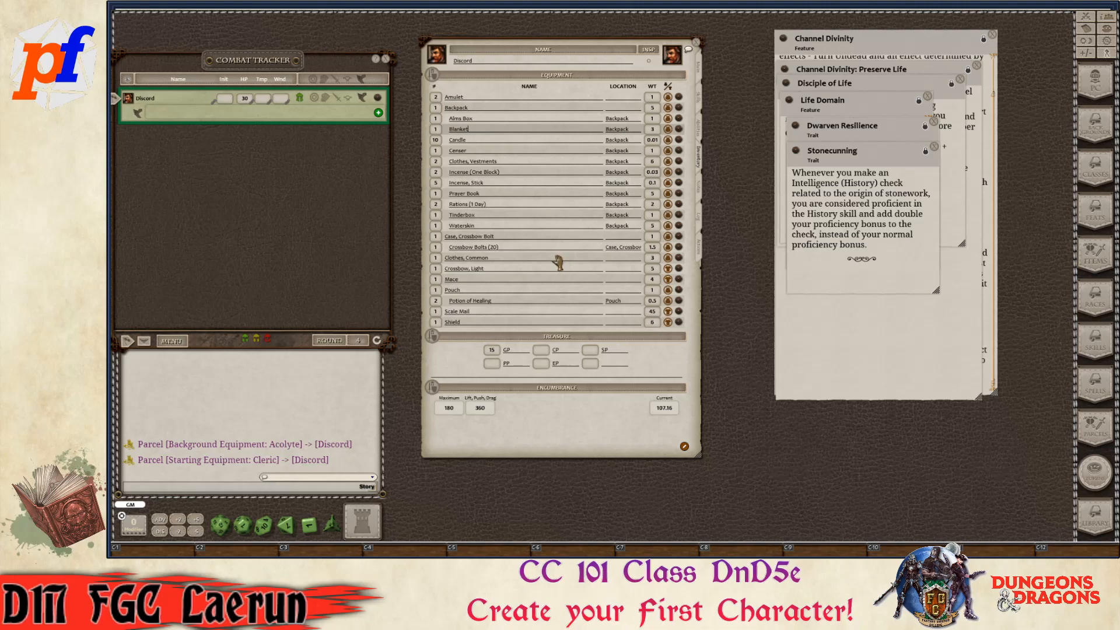
pyautogui.click(503, 312)
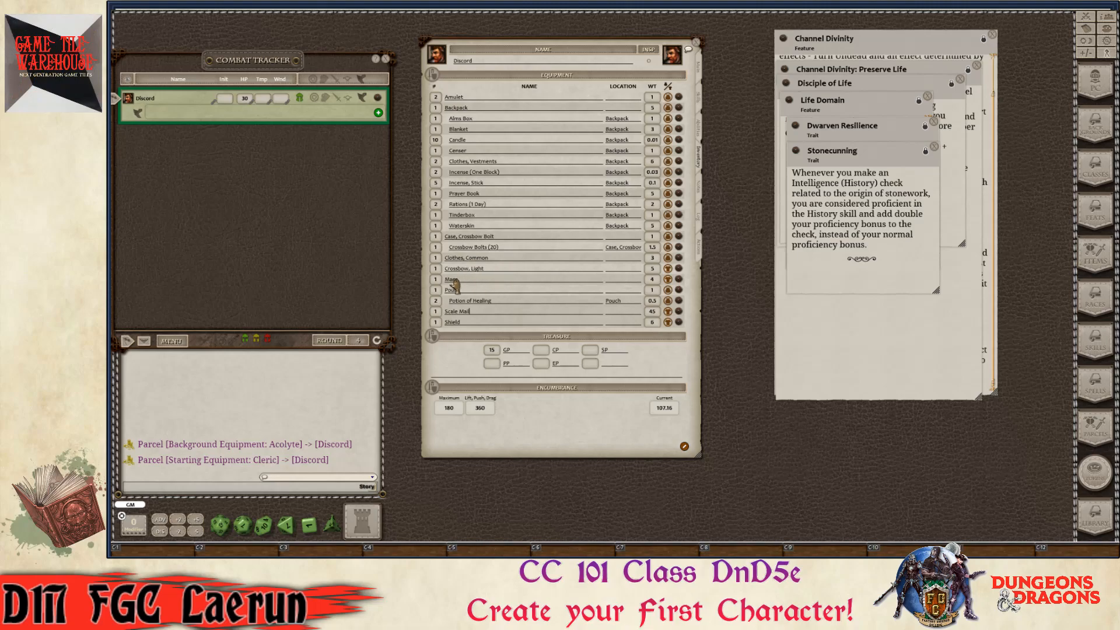
pyautogui.press('ctrl')
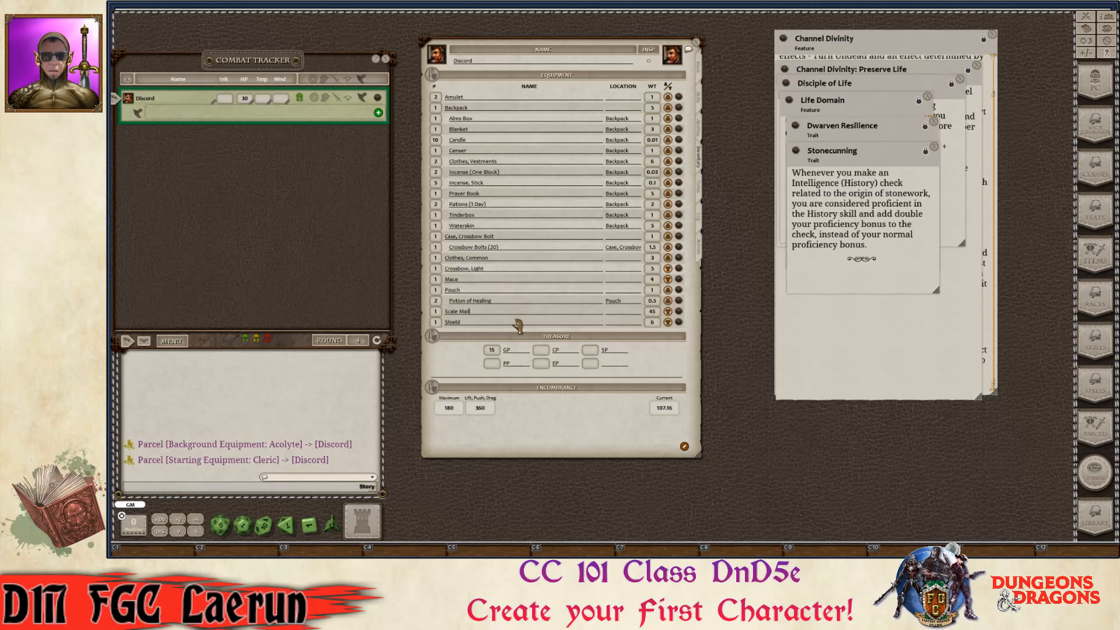
pyautogui.press('ctrl')
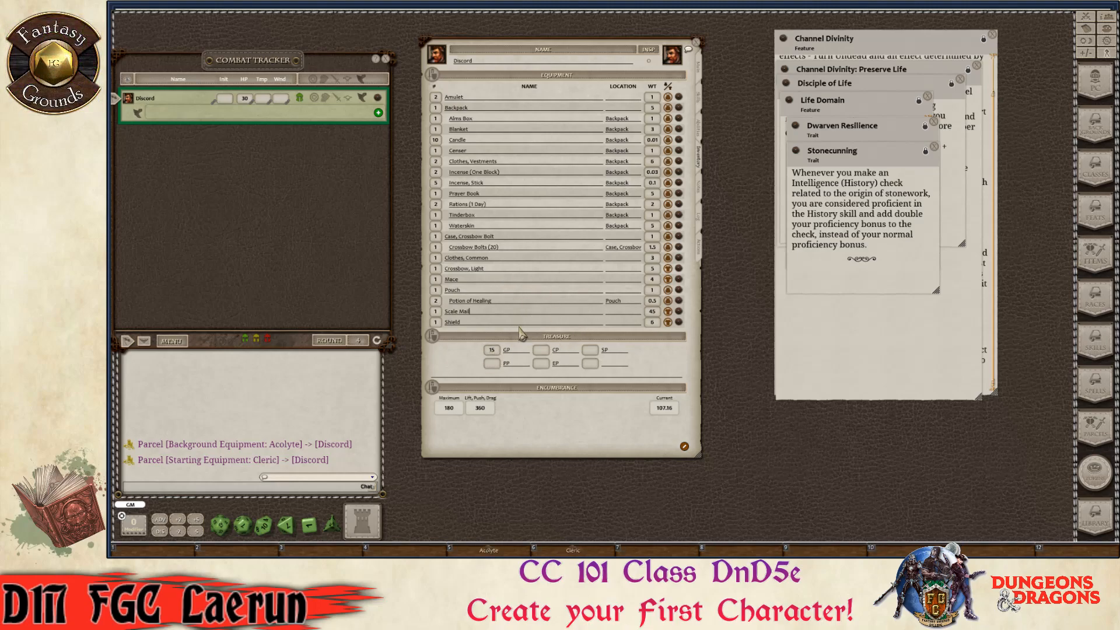
pyautogui.press('ctrl')
pyautogui.click(498, 311)
pyautogui.press('ctrl')
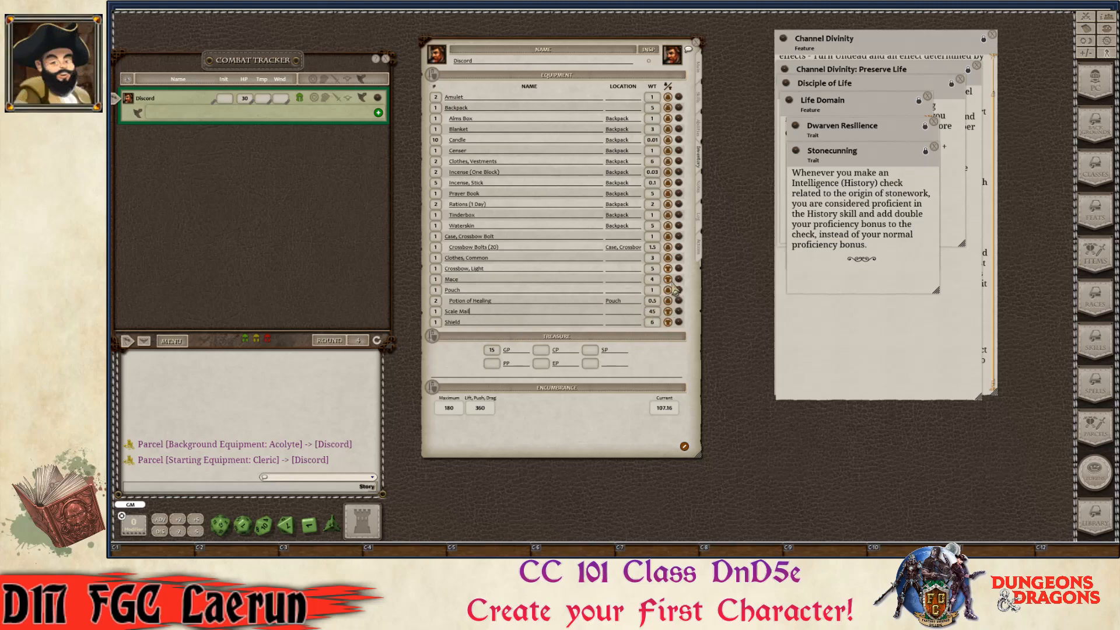
pyautogui.click(666, 267)
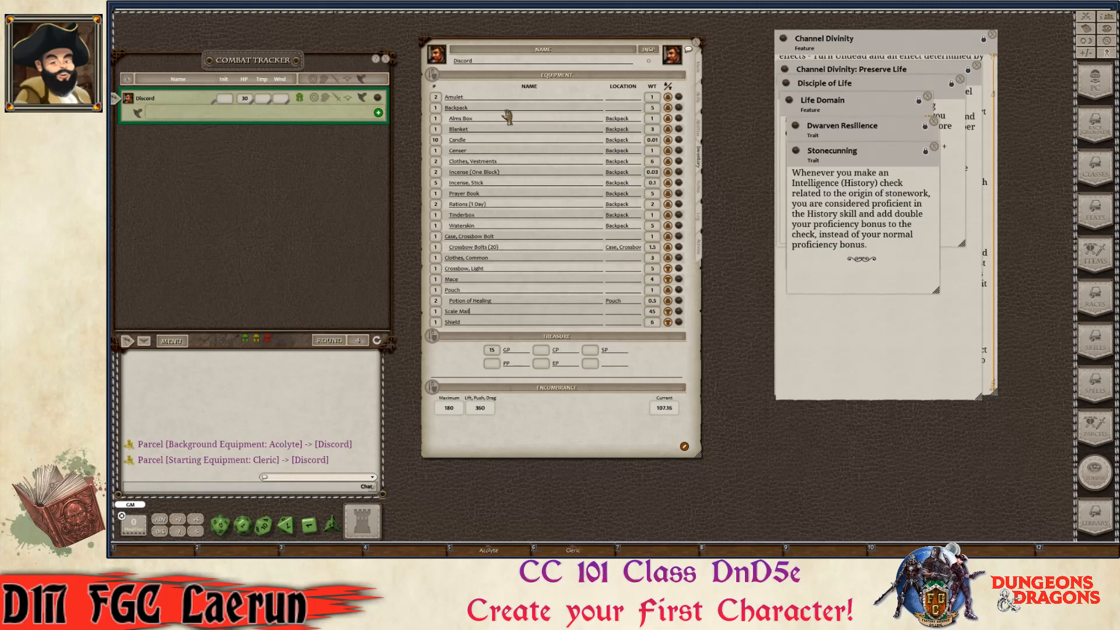
# - Set the Amulet's quantity to 1 and its location to Pouch
pyautogui.click(438, 101)
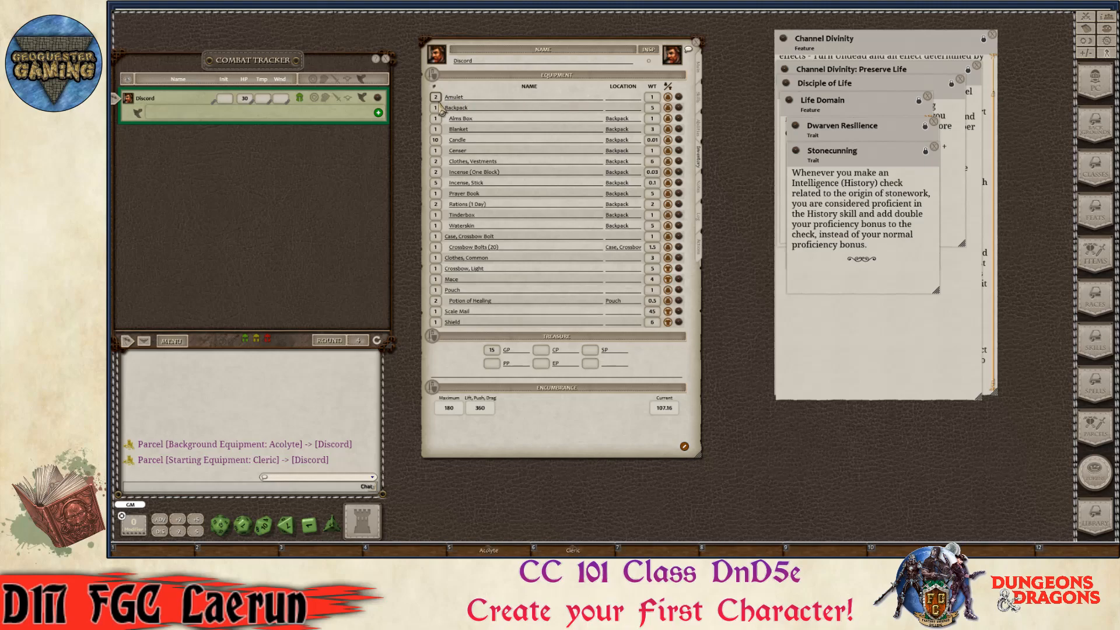
pyautogui.scroll(-1, 437, 101)
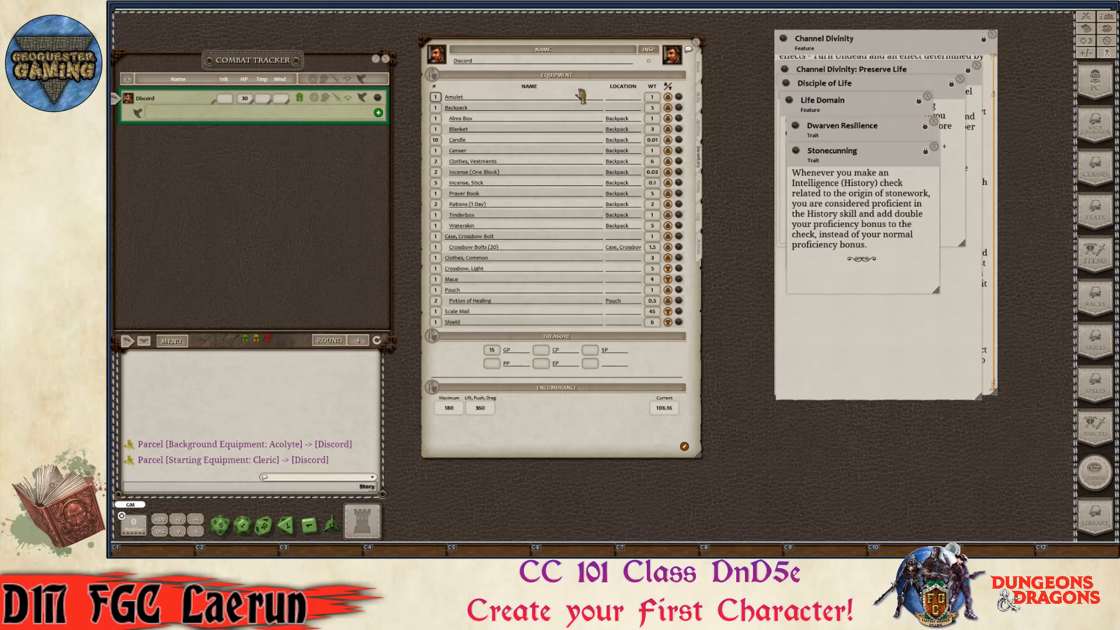
pyautogui.click(621, 100)
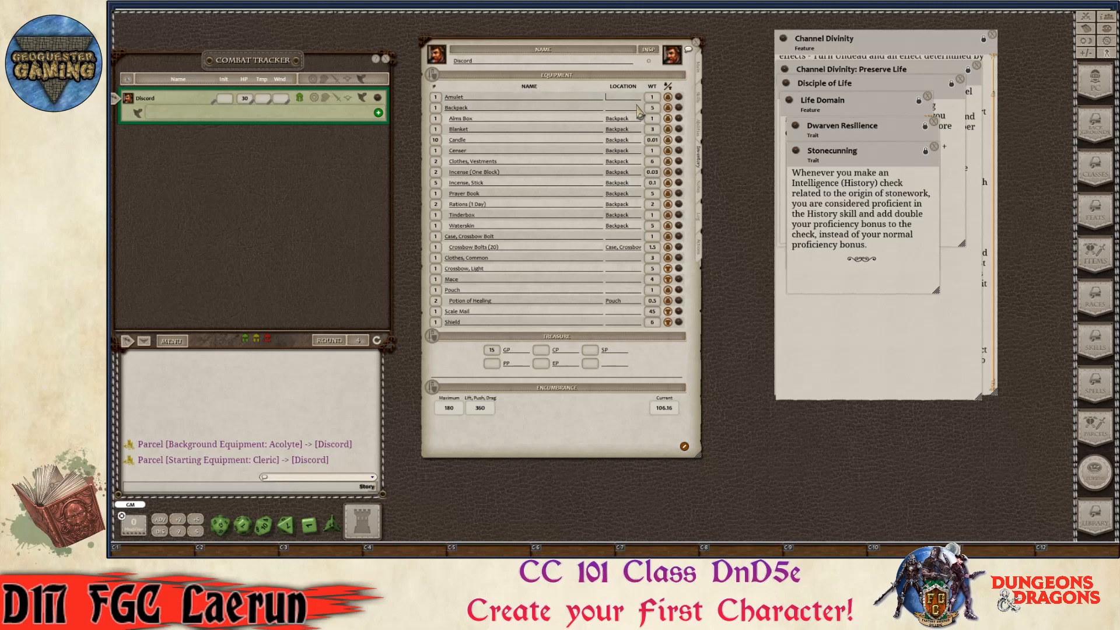
pyautogui.write('Pouch')
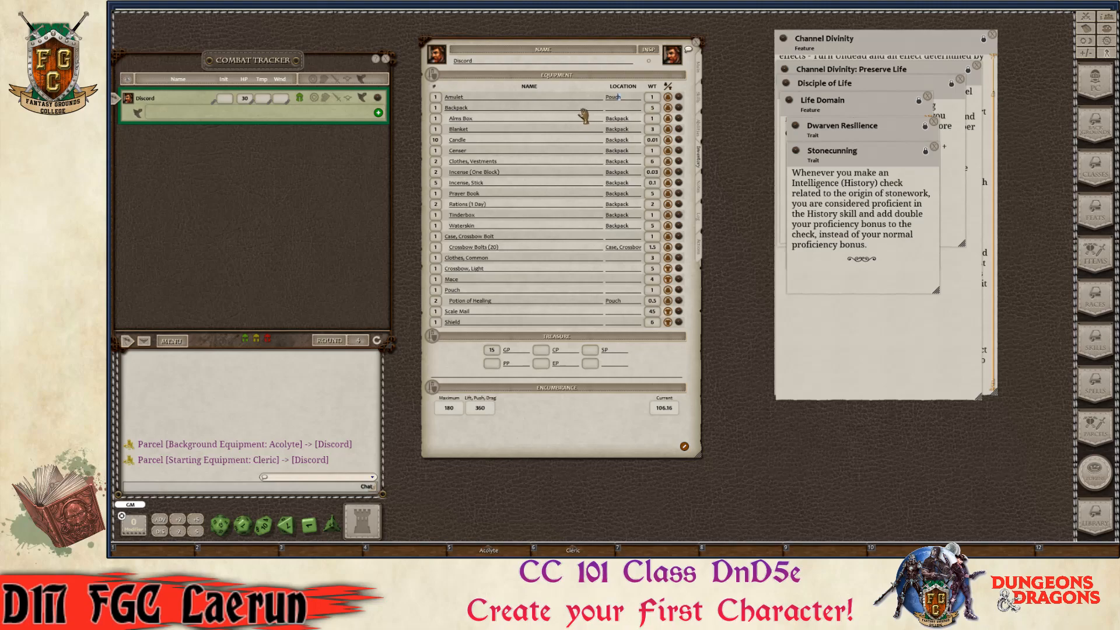
# - Commit Pouch as the Amulet's location in the inventory
pyautogui.press('Tab')
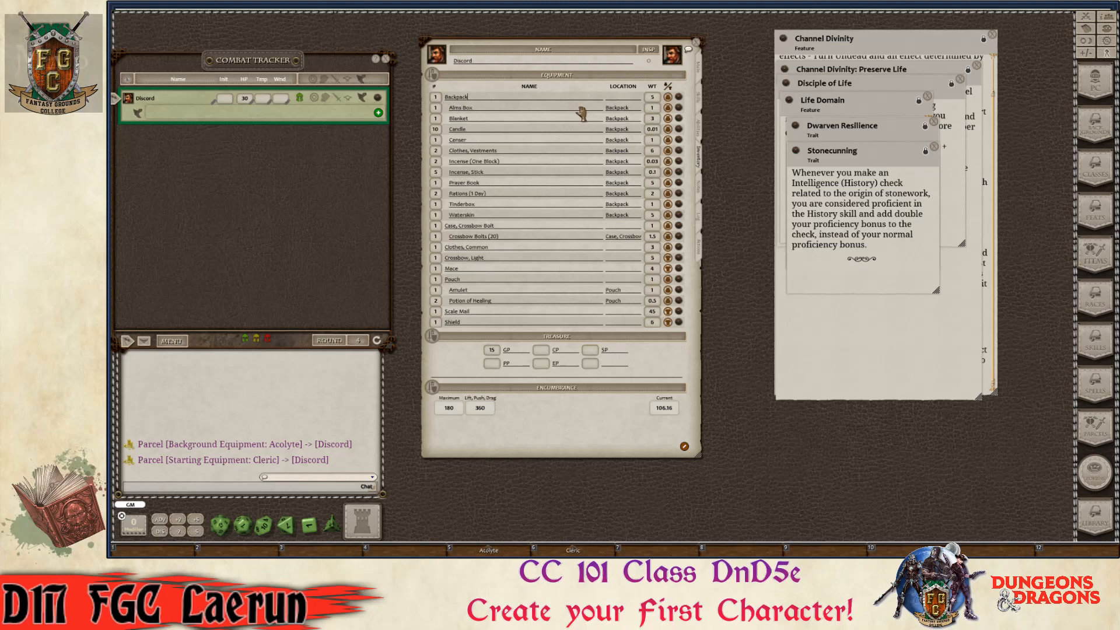
pyautogui.press('ctrl')
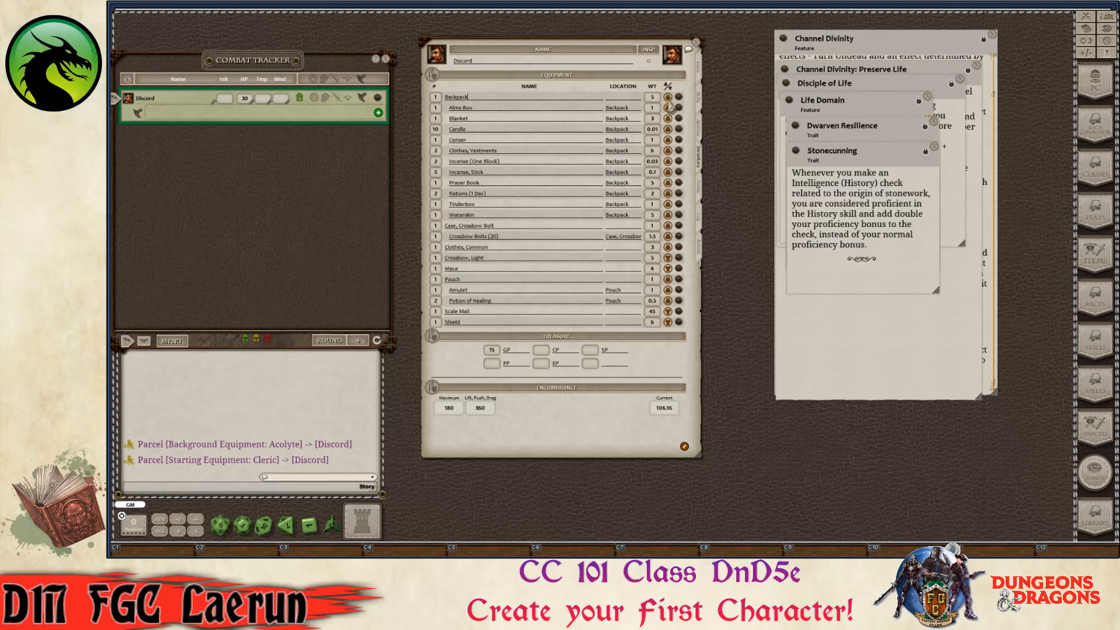
# - Mark the Backpack and its contents as not carried, and return them to carried
pyautogui.click(668, 97)
pyautogui.click(668, 98)
pyautogui.press('ctrl')
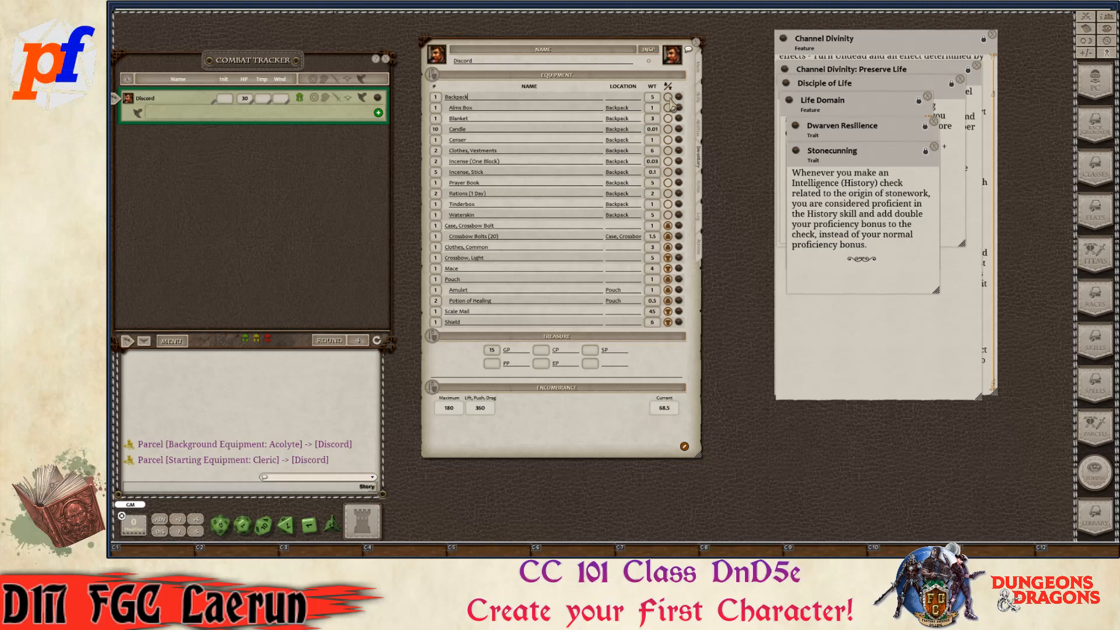
pyautogui.click(668, 98)
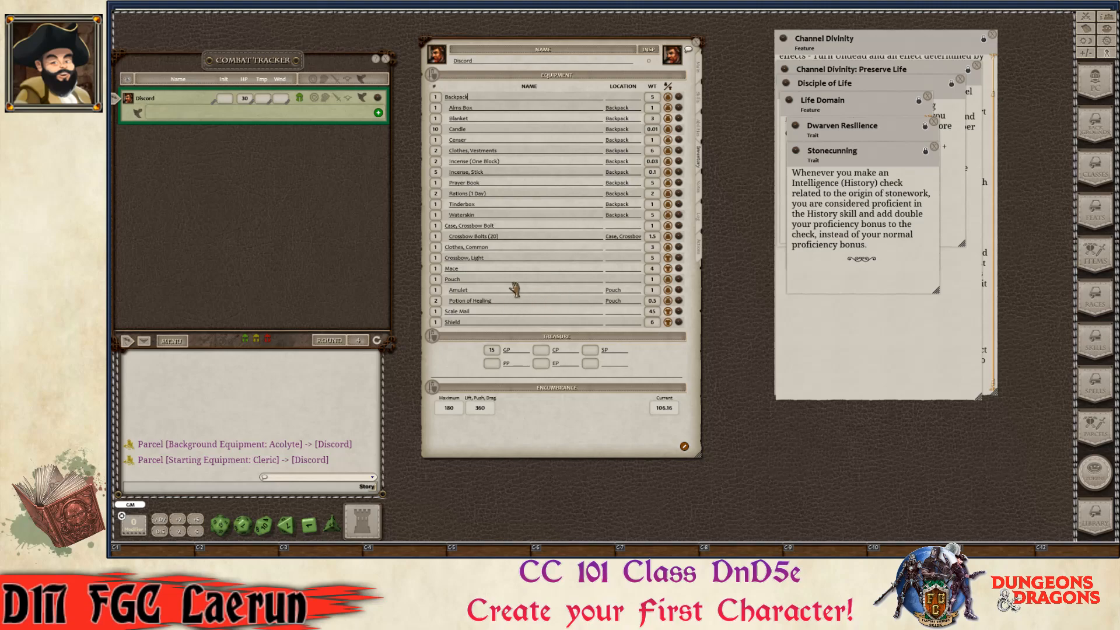
# - In the character's notes, set the gender to Male and the age to 65
pyautogui.click(704, 196)
pyautogui.press('ctrl')
pyautogui.press('ctrl')
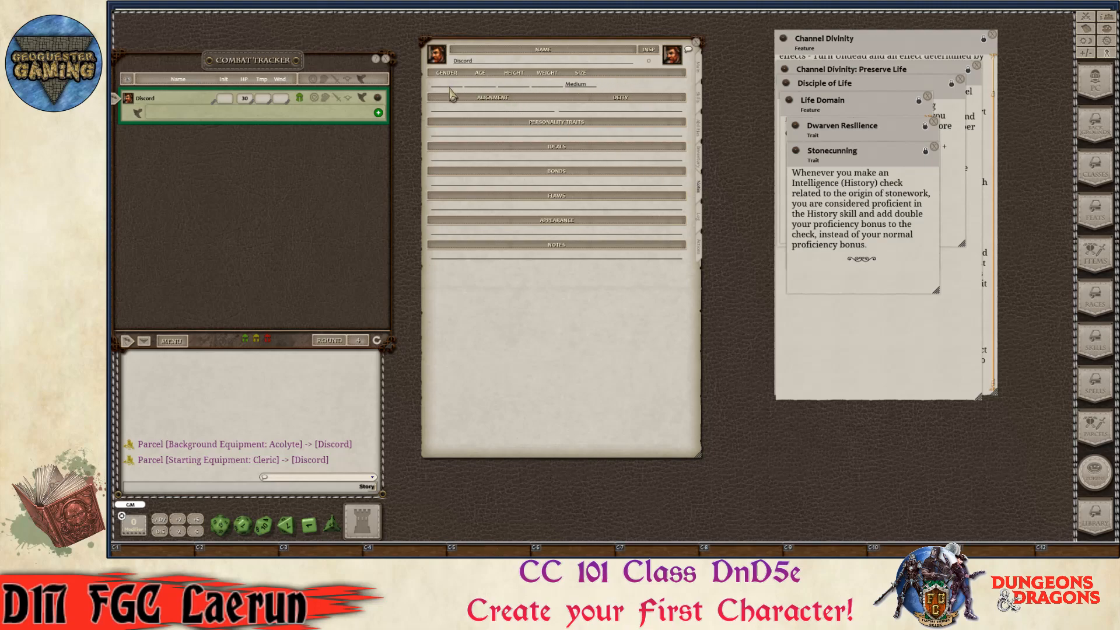
pyautogui.write('Male')
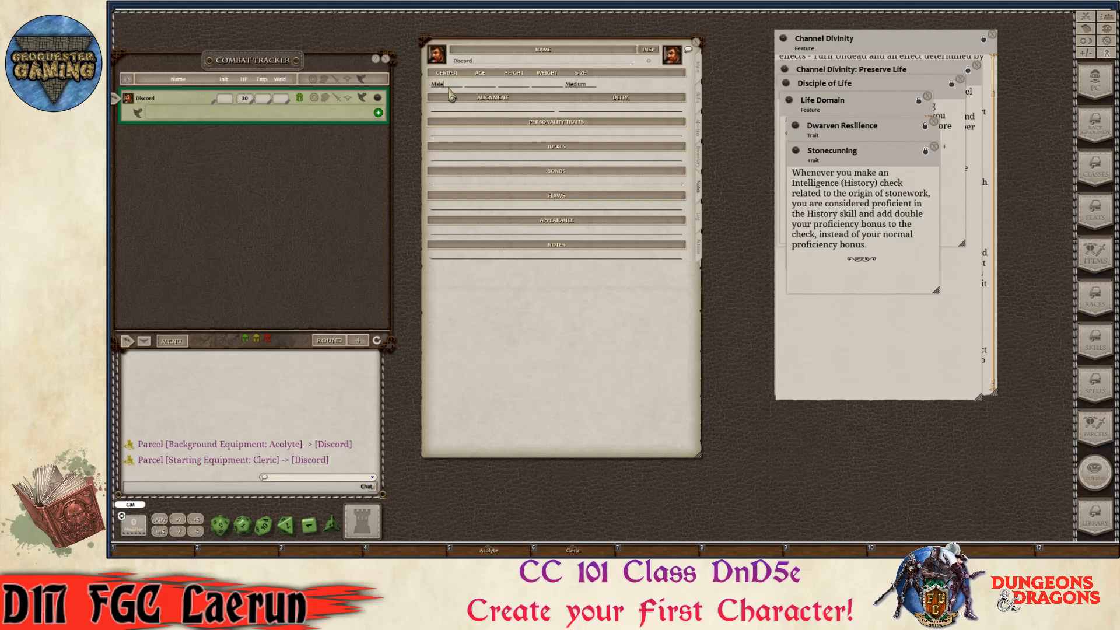
pyautogui.press('Tab')
pyautogui.press('ctrl')
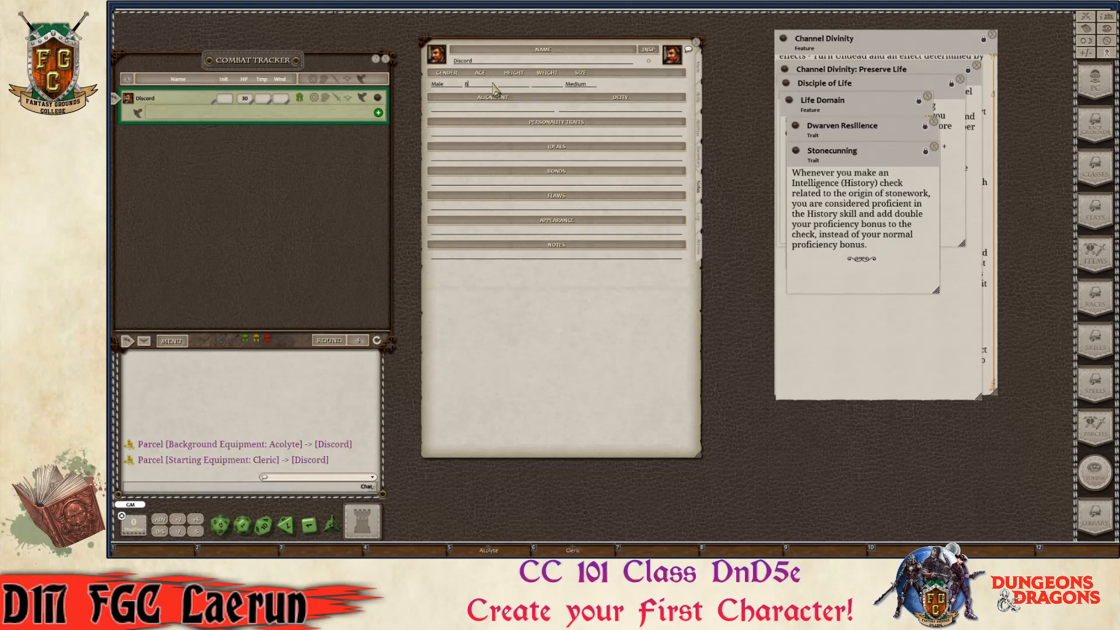
pyautogui.write('5')
pyautogui.press('ctrl')
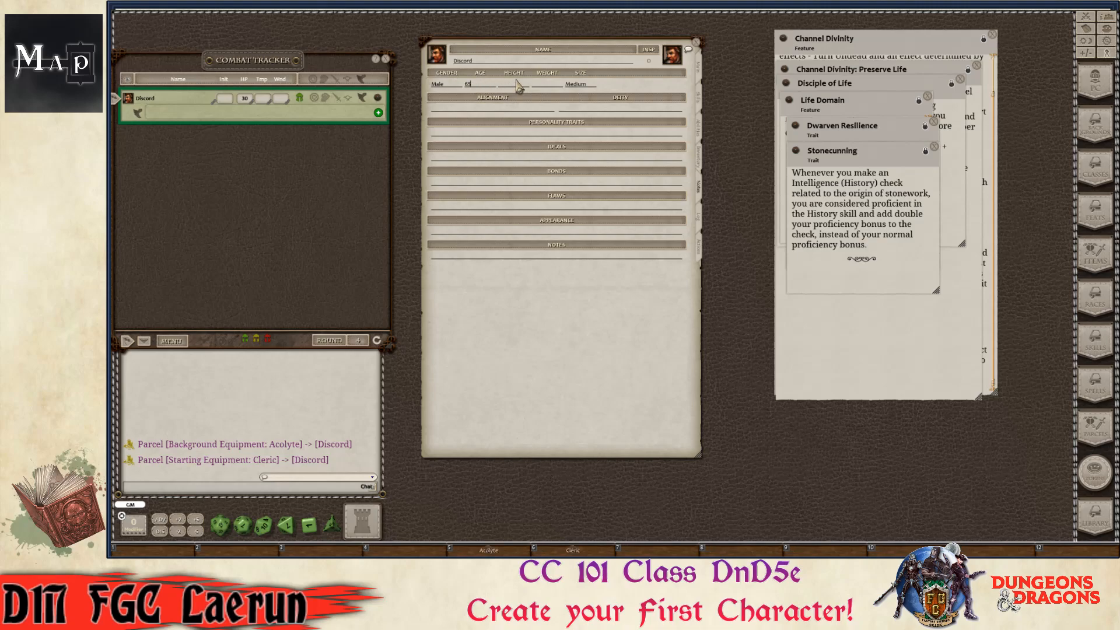
# - Set the character's height to 4'2" and weight to 222 lb
pyautogui.press('ctrl')
pyautogui.write("5'4")
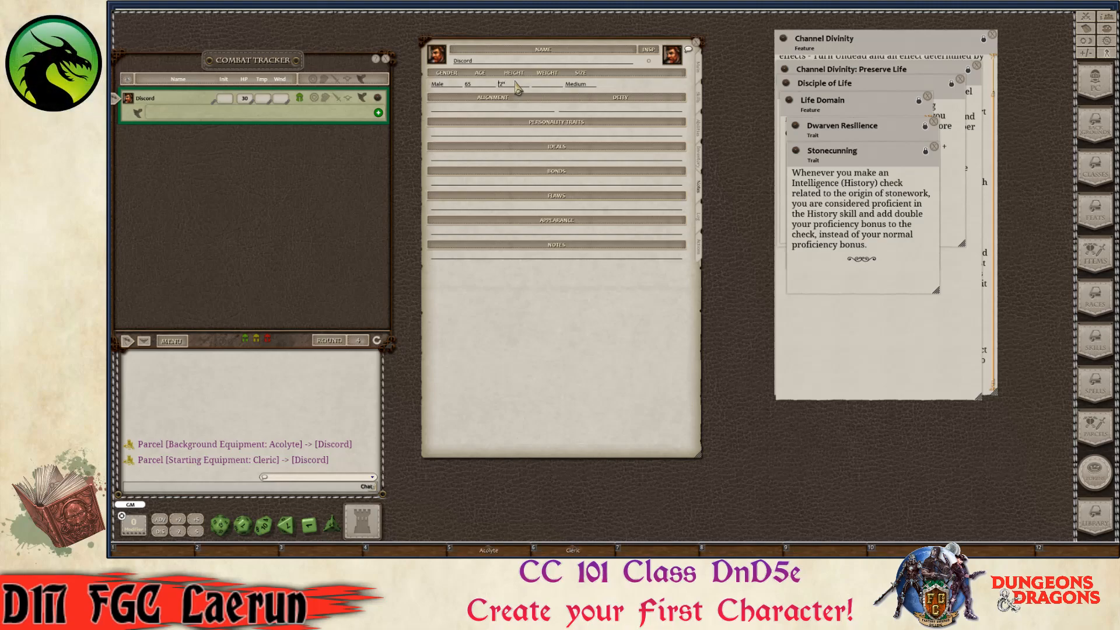
pyautogui.write('4')
pyautogui.press('ctrl')
pyautogui.write('222 lb.')
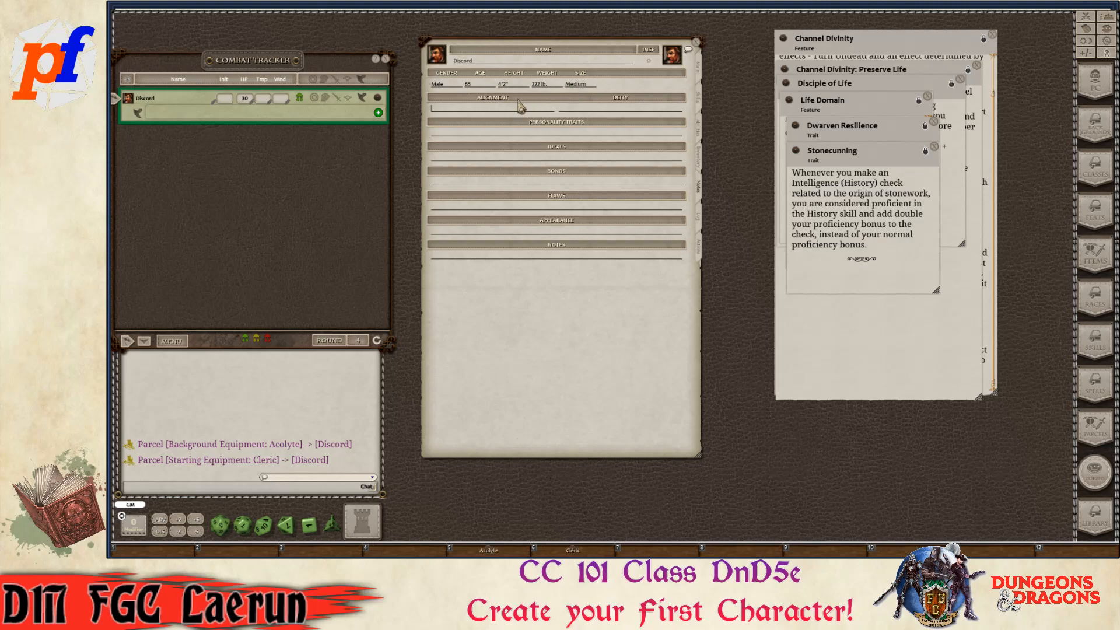
# - Set the character's alignment to Lawful good
pyautogui.press('ctrl')
pyautogui.press('ctrl')
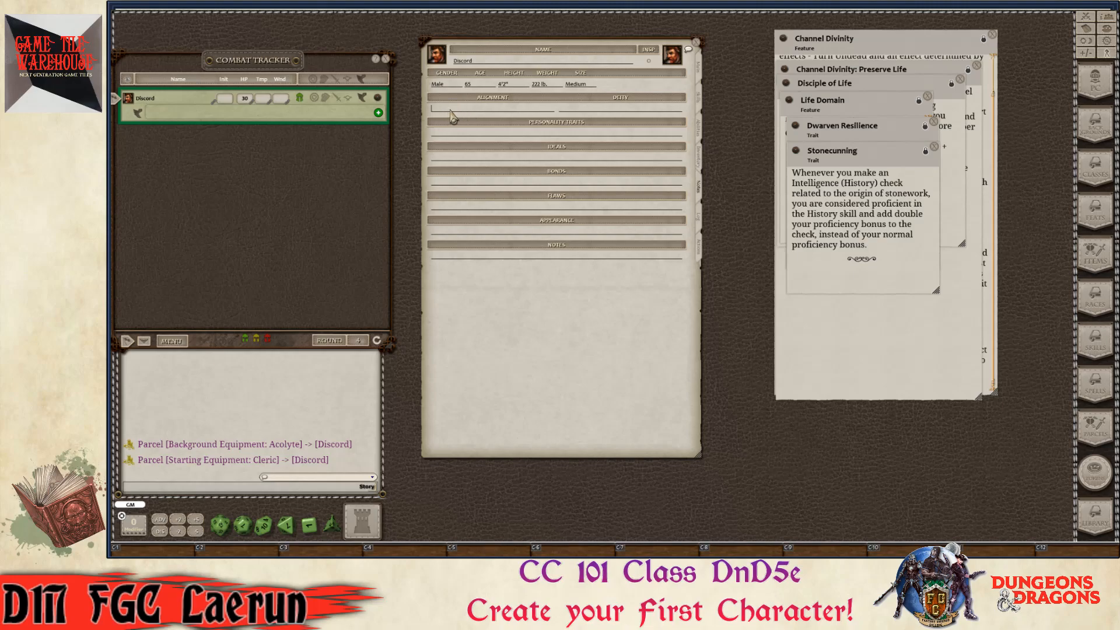
pyautogui.write('Lawful good')
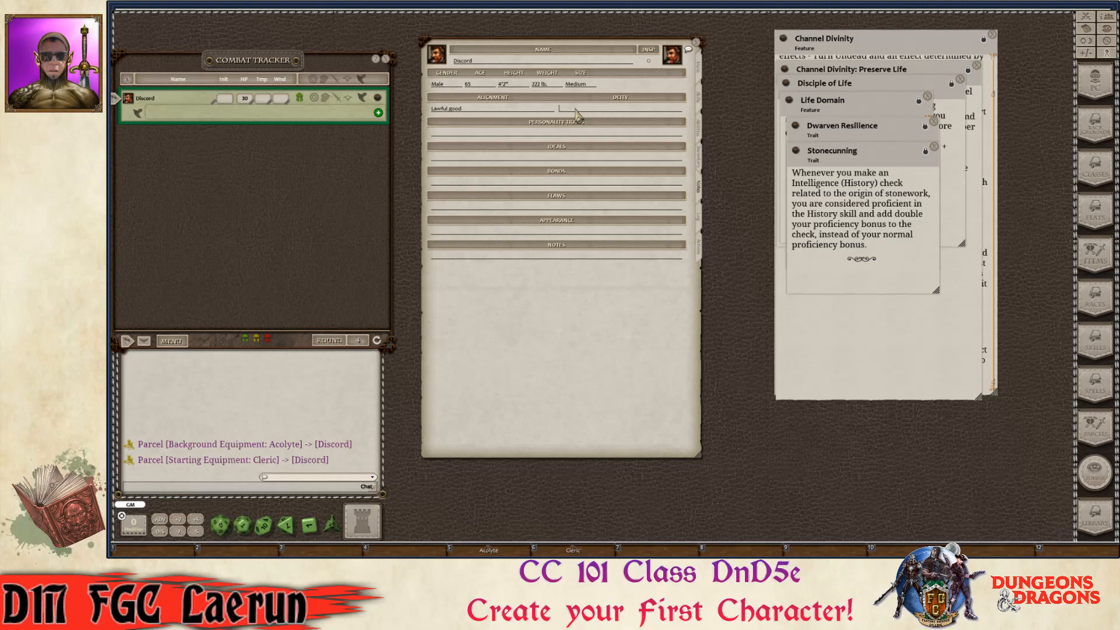
pyautogui.press('ctrl')
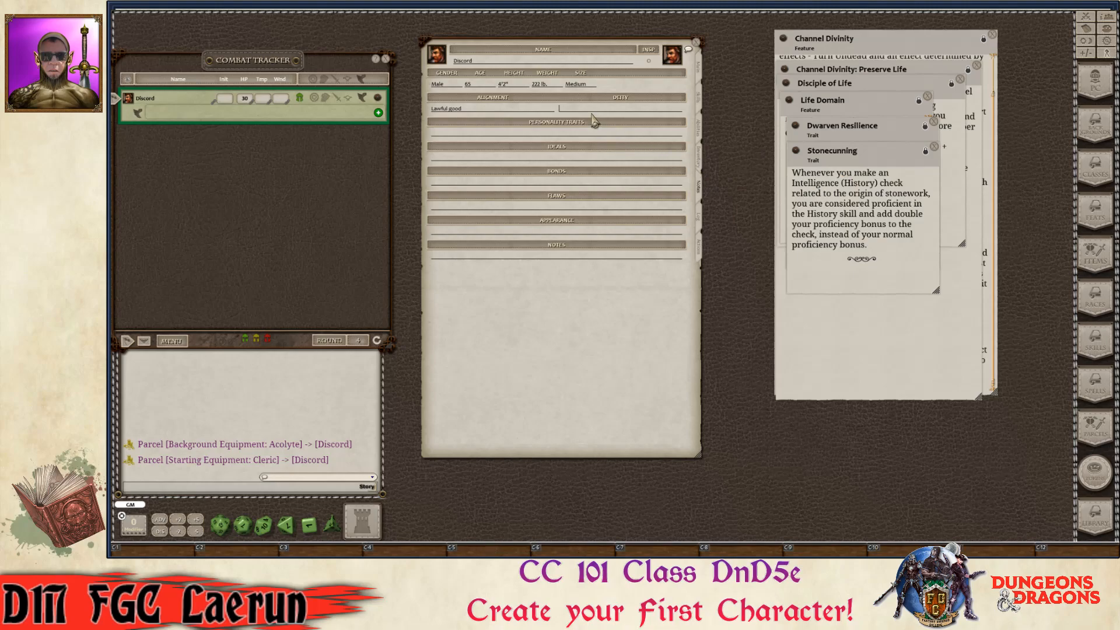
pyautogui.press('ctrl')
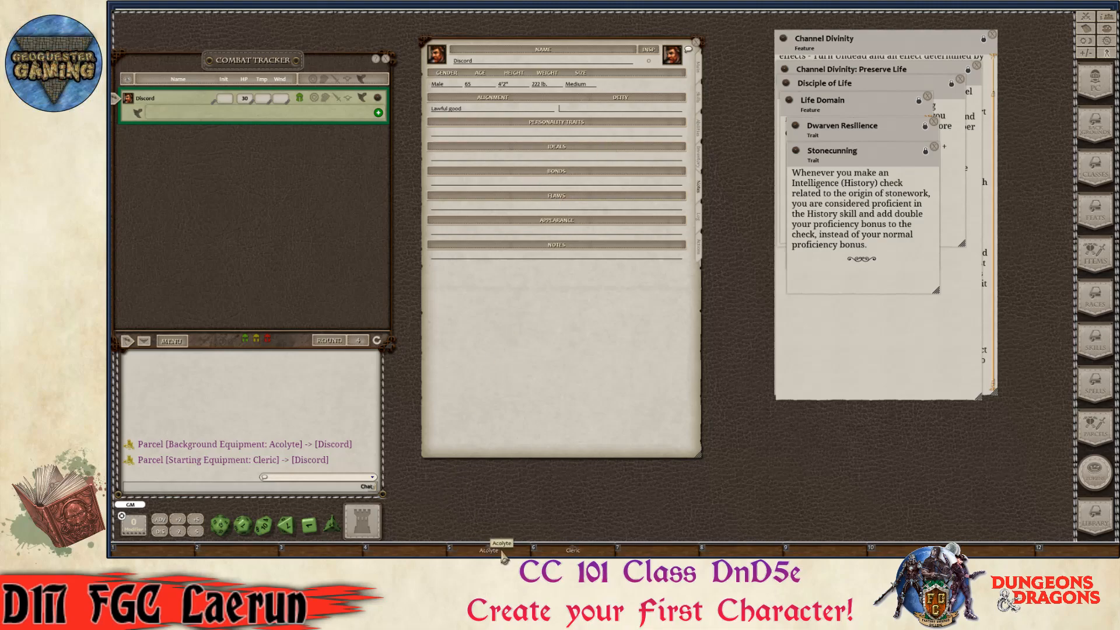
# - Open the Acolyte background and its Personality Trait table, and move both clear of the character's note fields
pyautogui.click(506, 552)
pyautogui.scroll(-3, 805, 390)
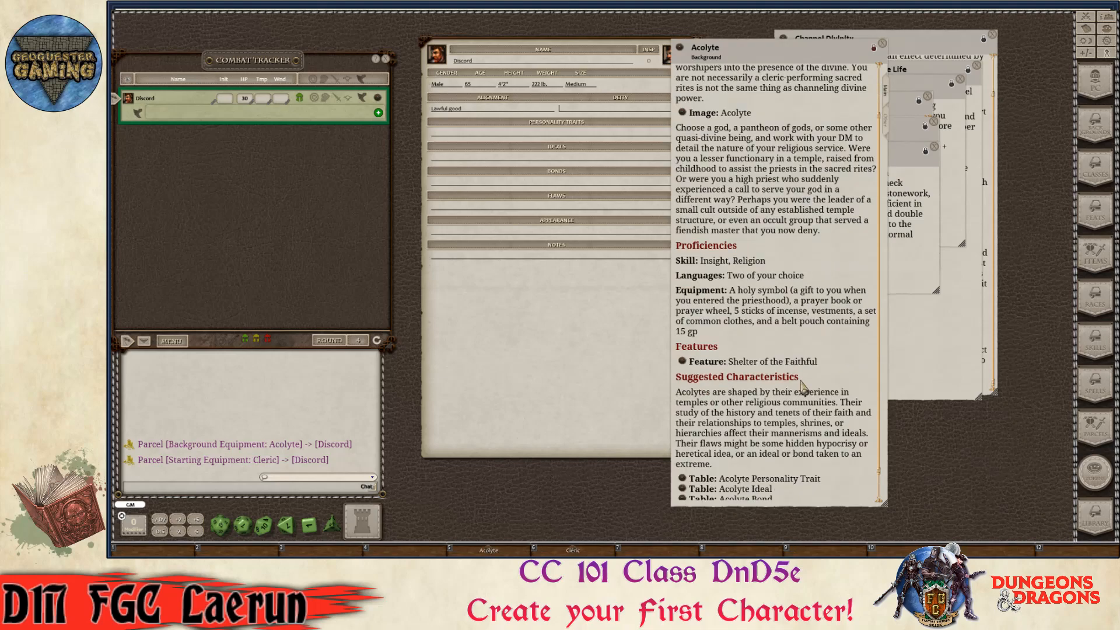
pyautogui.press('ctrl')
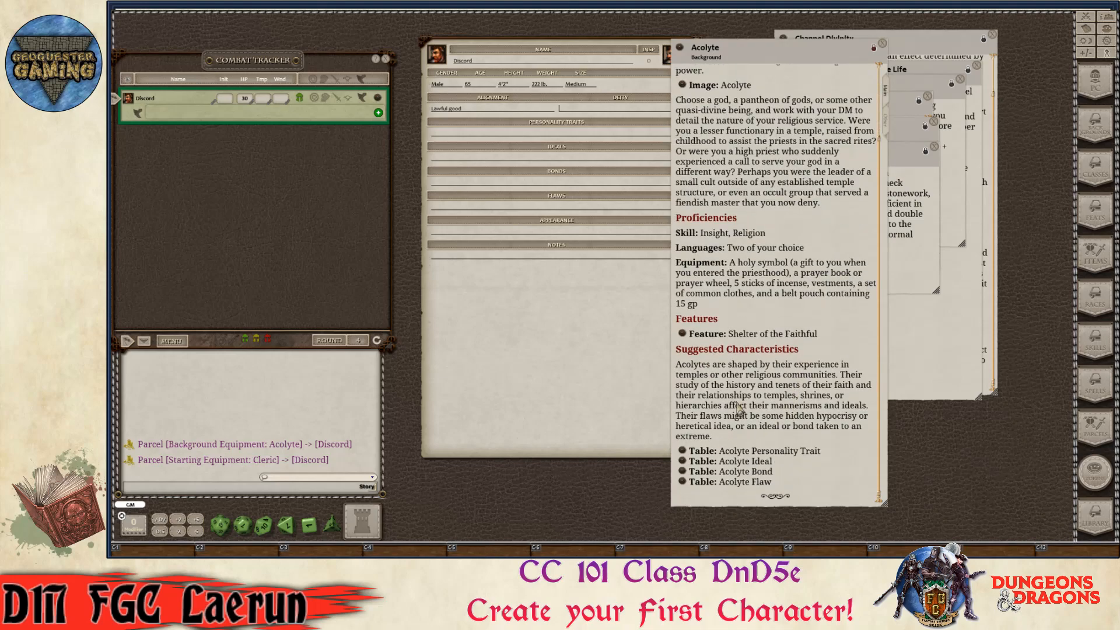
pyautogui.moveTo(797, 61); pyautogui.dragTo(906, 41)
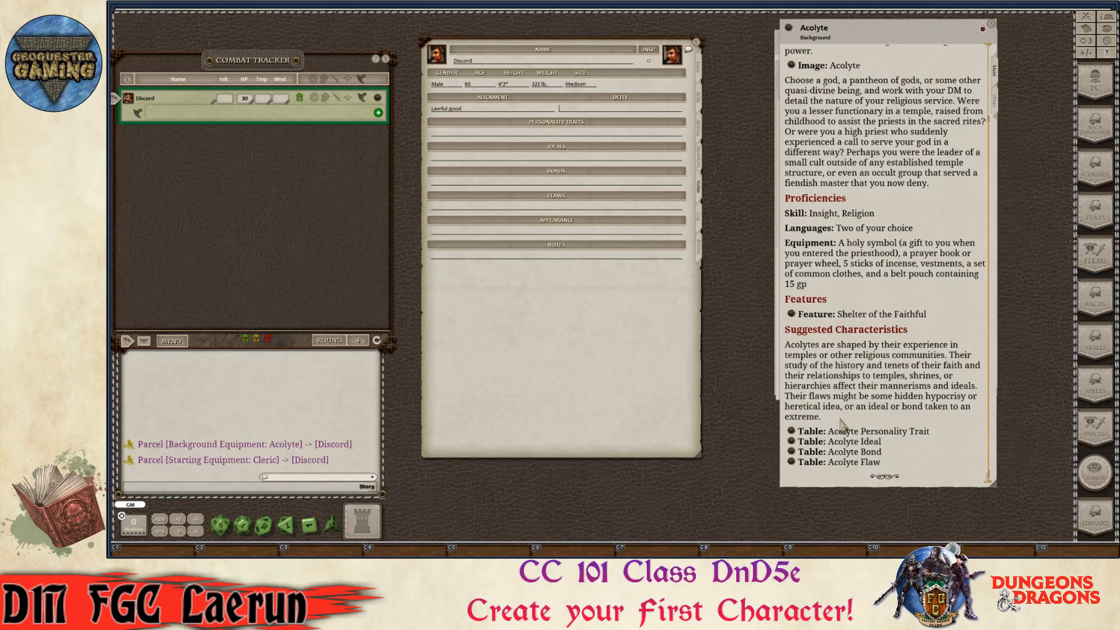
pyautogui.click(792, 432)
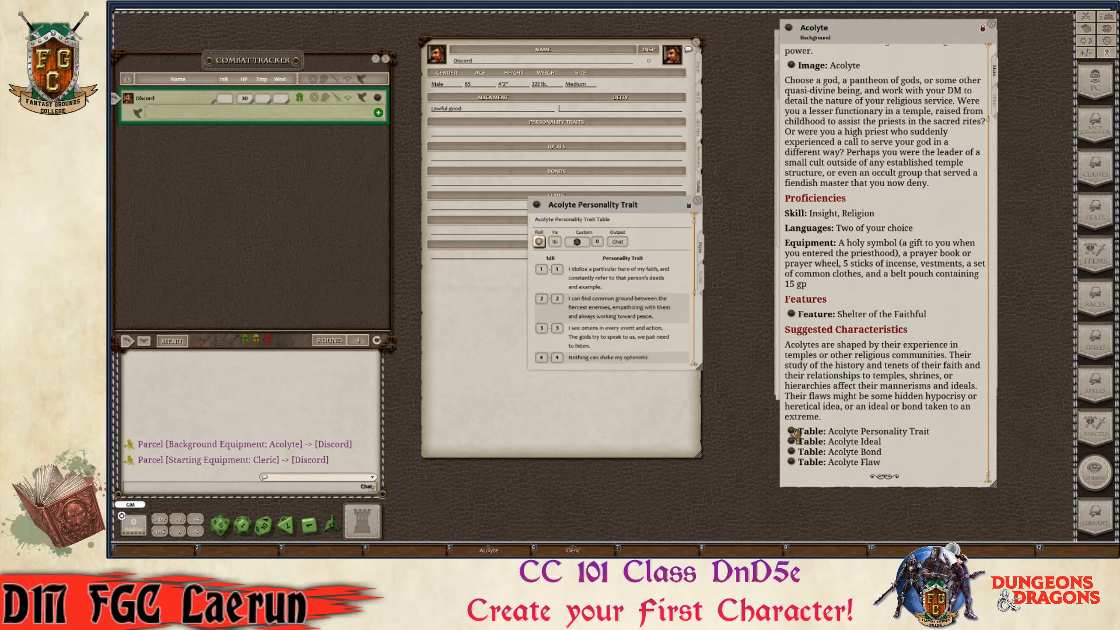
pyautogui.moveTo(640, 220); pyautogui.dragTo(836, 161)
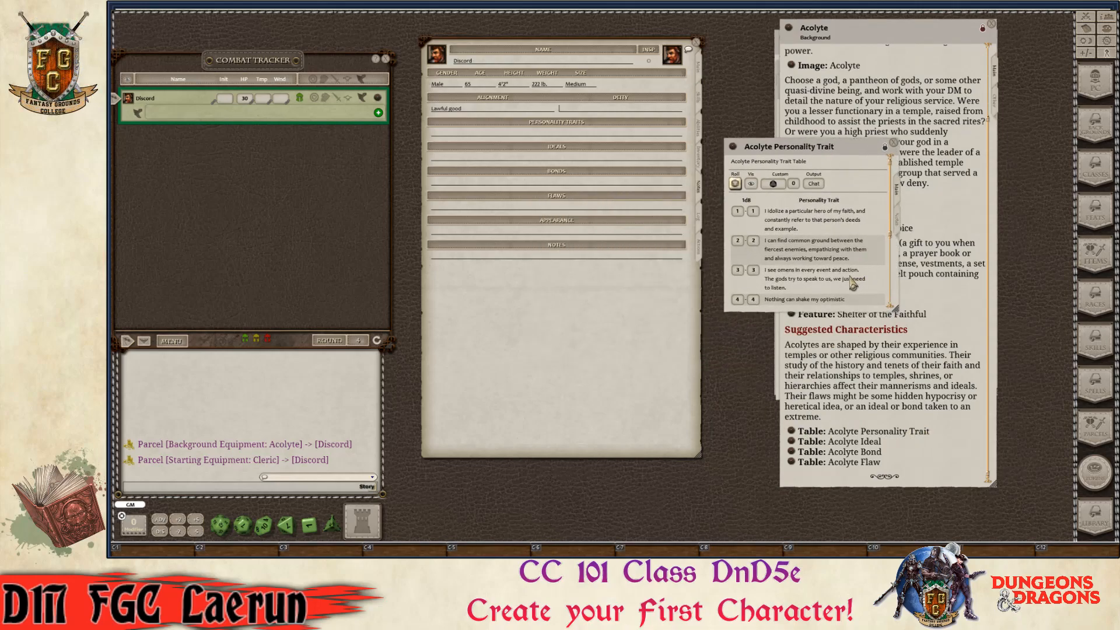
# - Copy the table's fourth trait, "Nothing can shake my optimistic attitude.", into the character's Personality Traits
pyautogui.scroll(-1, 805, 239)
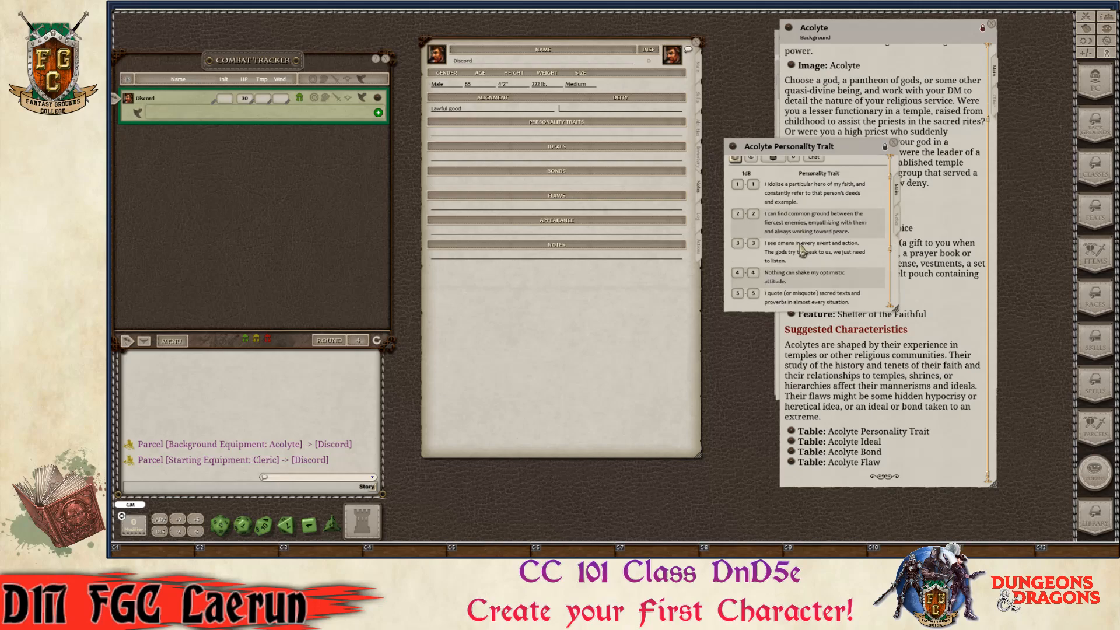
pyautogui.scroll(-1, 831, 285)
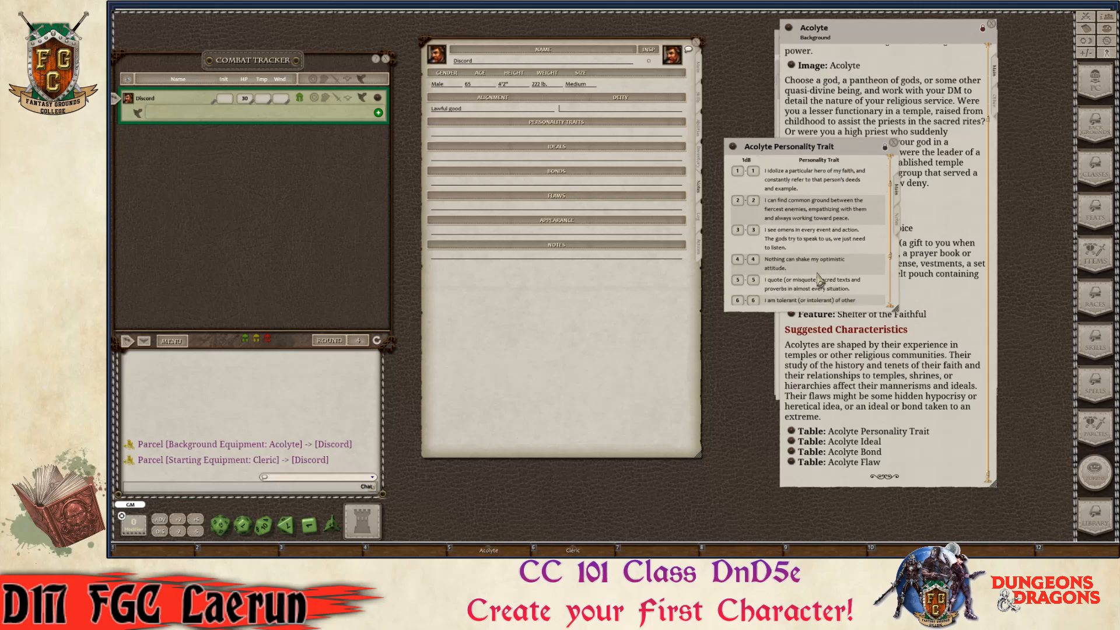
pyautogui.press('ctrl')
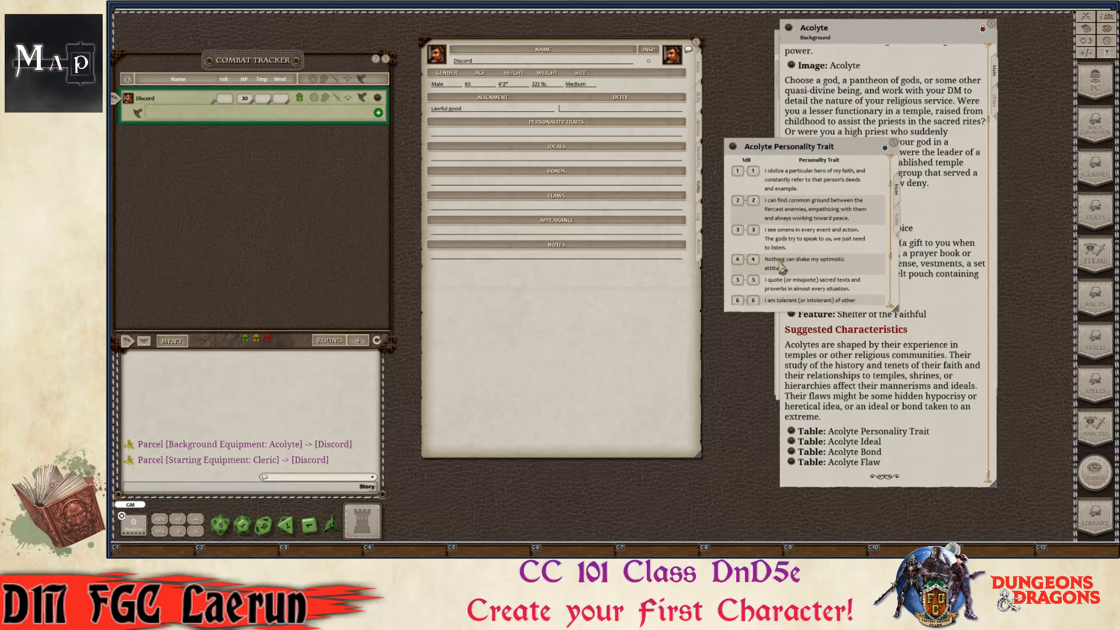
pyautogui.moveTo(789, 267); pyautogui.dragTo(547, 142)
pyautogui.click(551, 135)
pyautogui.press('ctrl')
# - Append the first trait, about idolizing a particular hero of the faith, to the Personality Traits and close the trait table
pyautogui.scroll(-2, 840, 260)
pyautogui.scroll(-1, 833, 265)
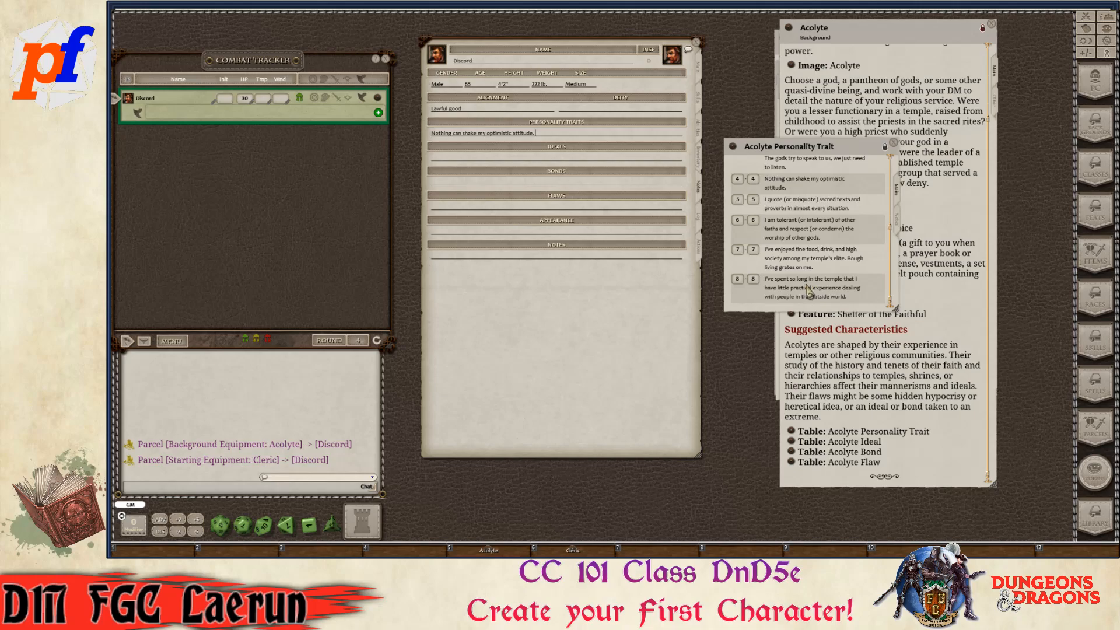
pyautogui.press('ctrl')
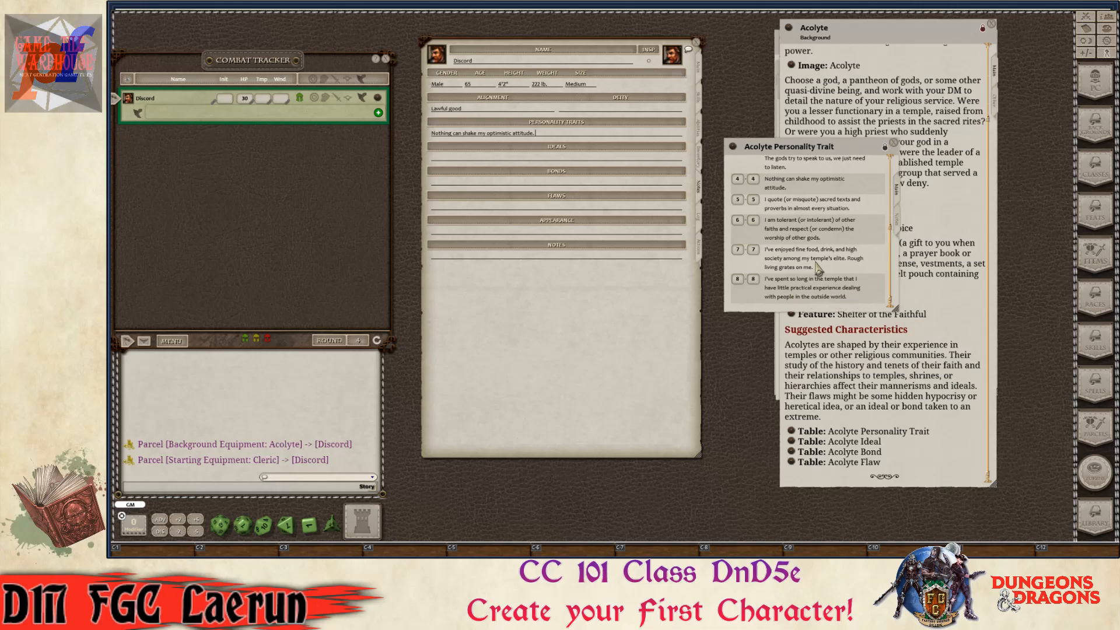
pyautogui.scroll(3, 818, 263)
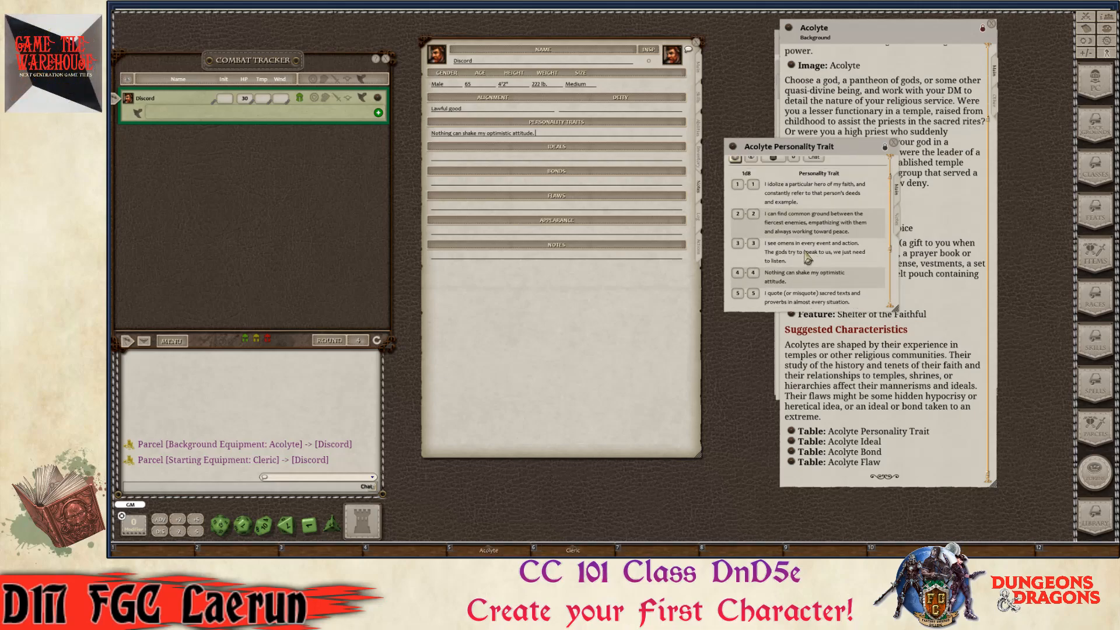
pyautogui.press('ctrl')
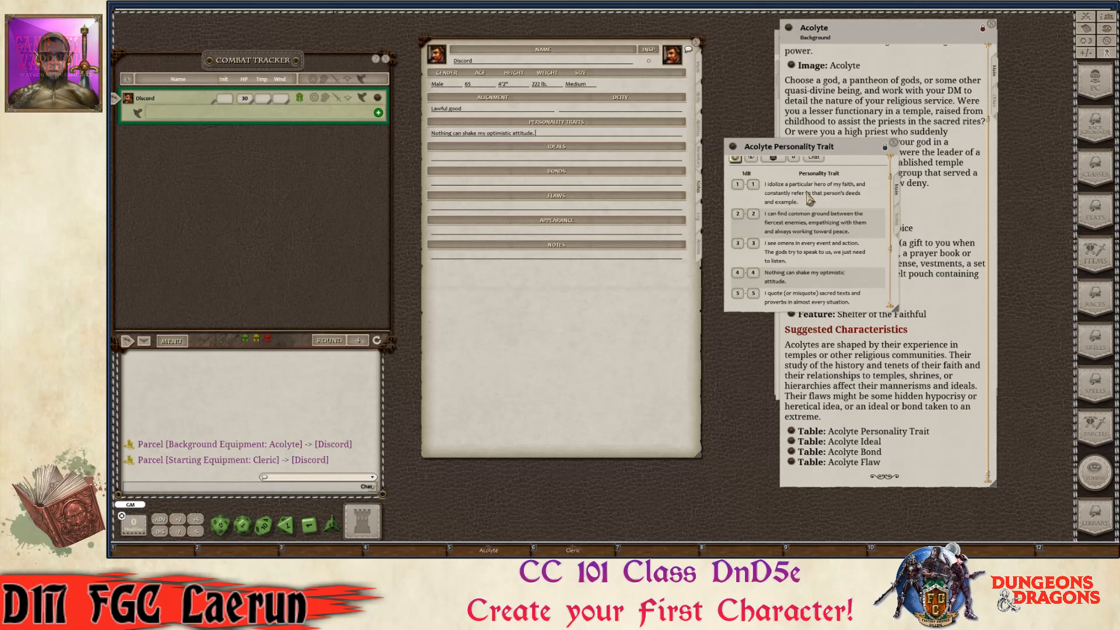
pyautogui.moveTo(811, 196); pyautogui.dragTo(545, 133)
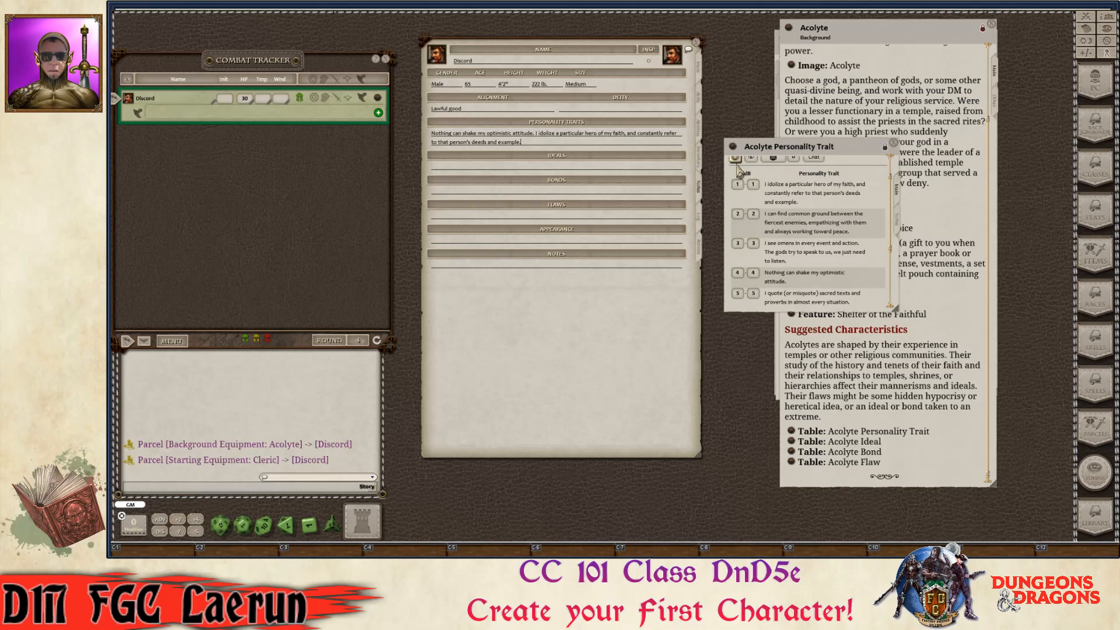
pyautogui.click(894, 142)
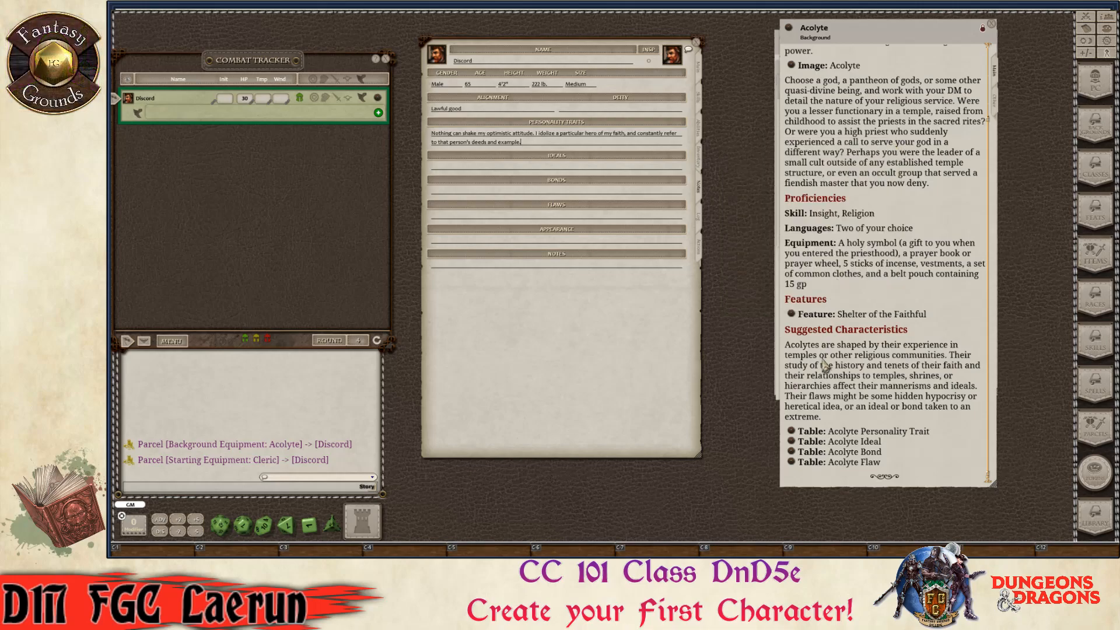
# - Roll on the Acolyte Ideal table, copy the rolled ideal from the chat into Ideals, and close the table
pyautogui.click(791, 443)
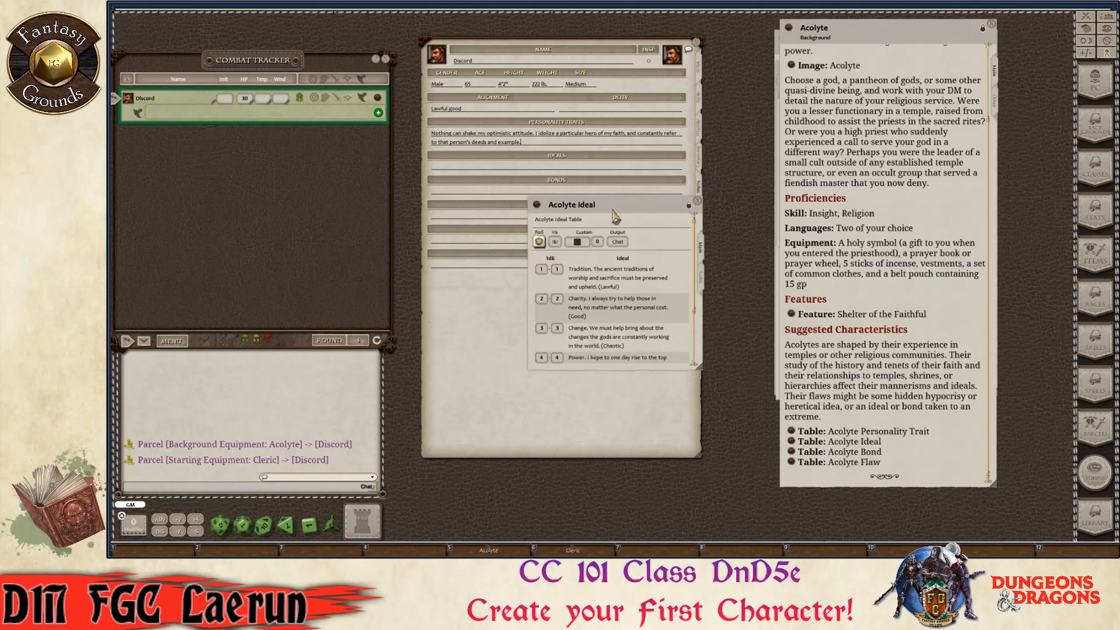
pyautogui.moveTo(613, 208); pyautogui.dragTo(880, 170)
pyautogui.click(805, 202)
pyautogui.press('ctrl')
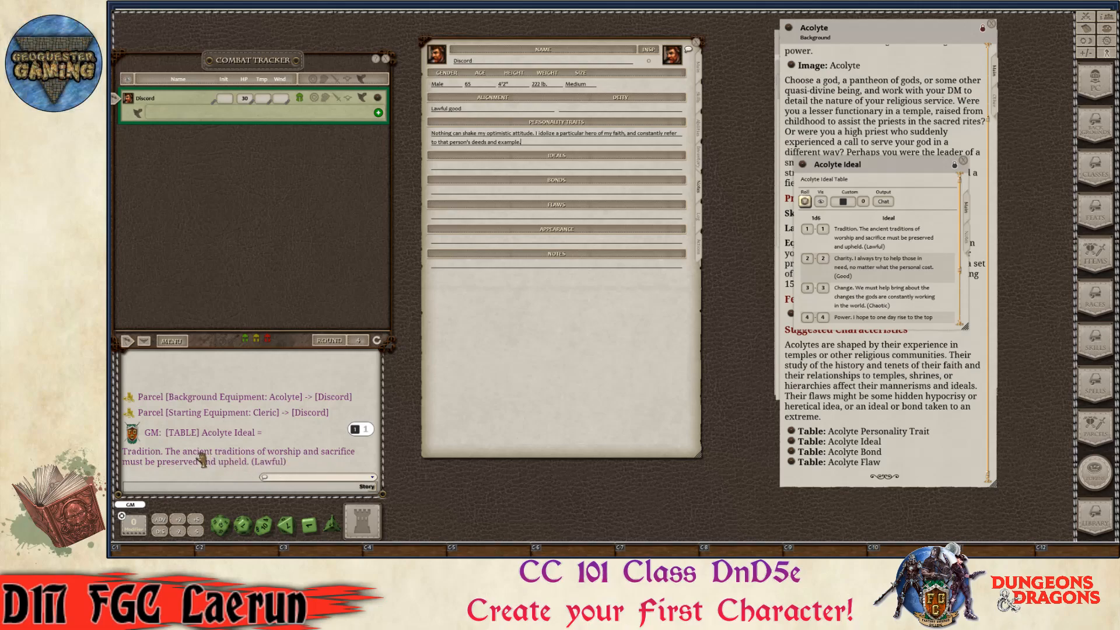
pyautogui.moveTo(188, 459); pyautogui.dragTo(481, 174)
pyautogui.press('ctrl')
pyautogui.click(963, 160)
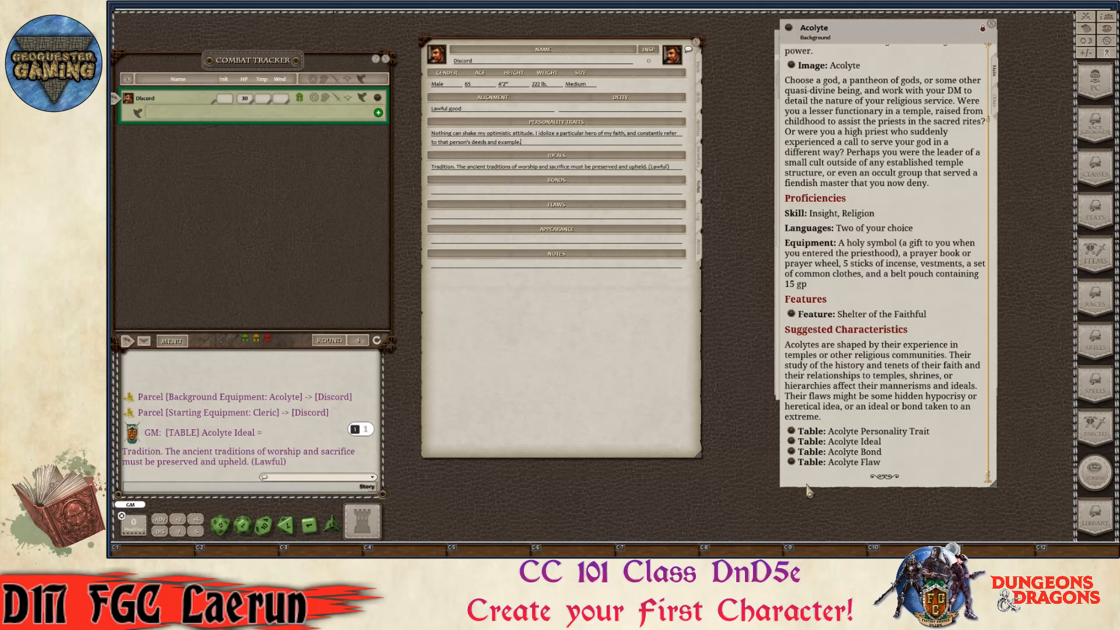
# - Copy "I owe my life to the priest who took me in when my parents died." from the Acolyte Bond table into Bonds
pyautogui.click(794, 453)
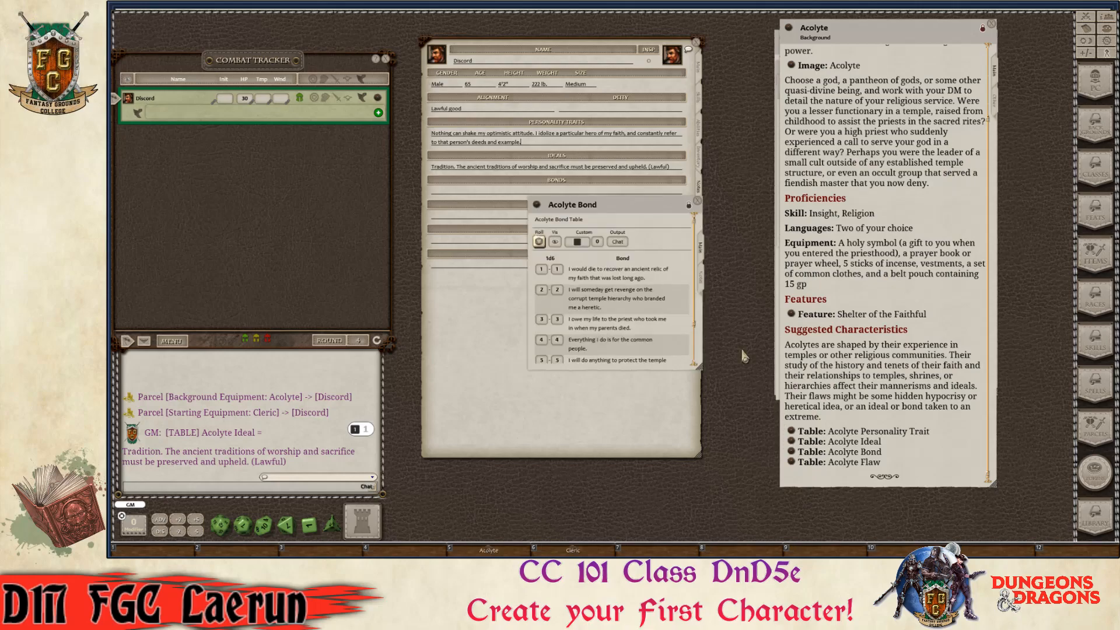
pyautogui.moveTo(655, 205); pyautogui.dragTo(890, 166)
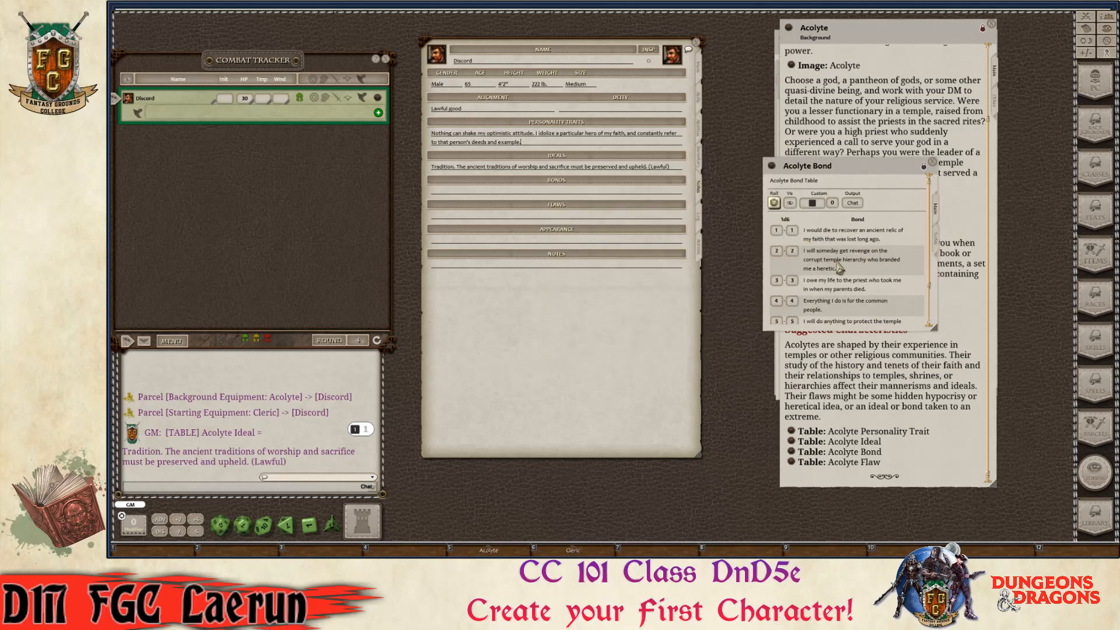
pyautogui.scroll(-1, 840, 268)
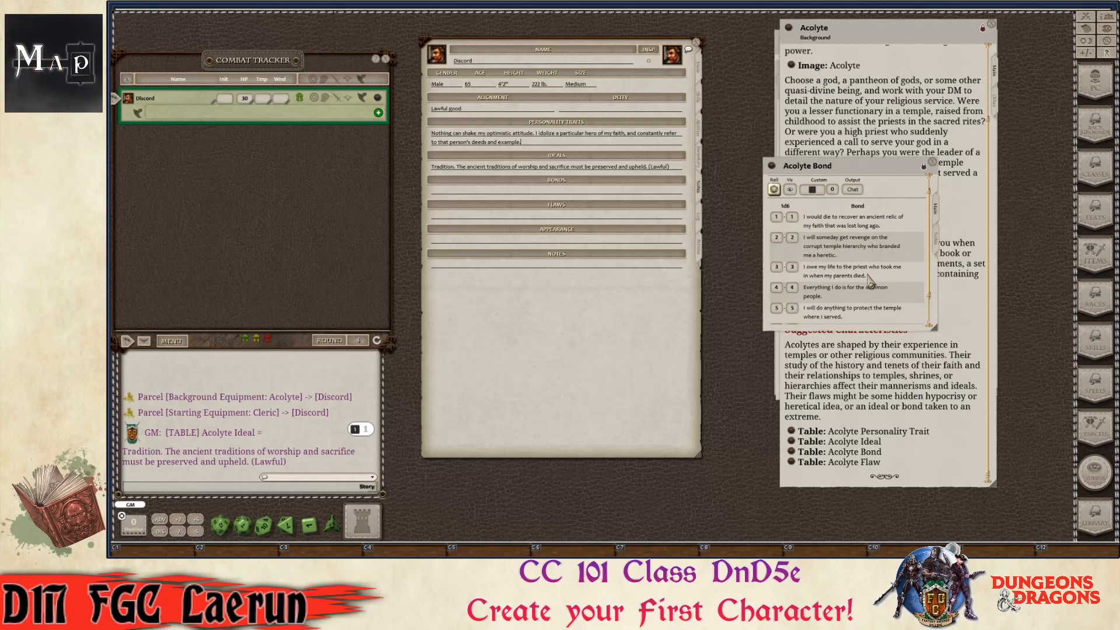
pyautogui.moveTo(840, 280); pyautogui.dragTo(506, 200)
pyautogui.scroll(-1, 861, 283)
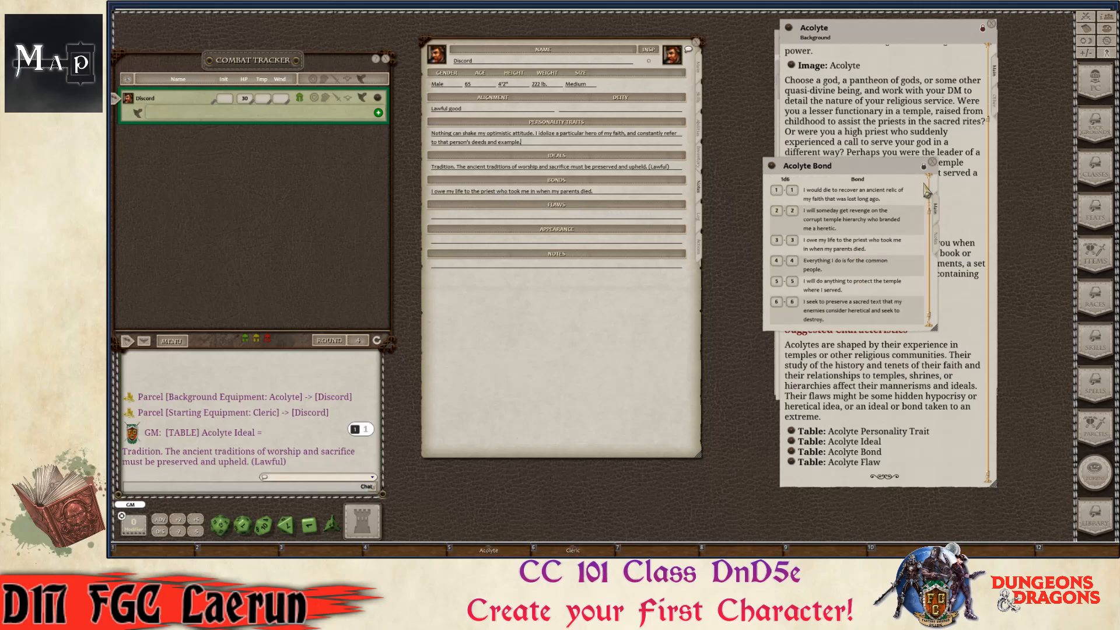
# - Copy "I judge others harshly, and myself even more severely." from the Acolyte Flaw table into Flaws, closing both the bond and flaw tables
pyautogui.click(933, 163)
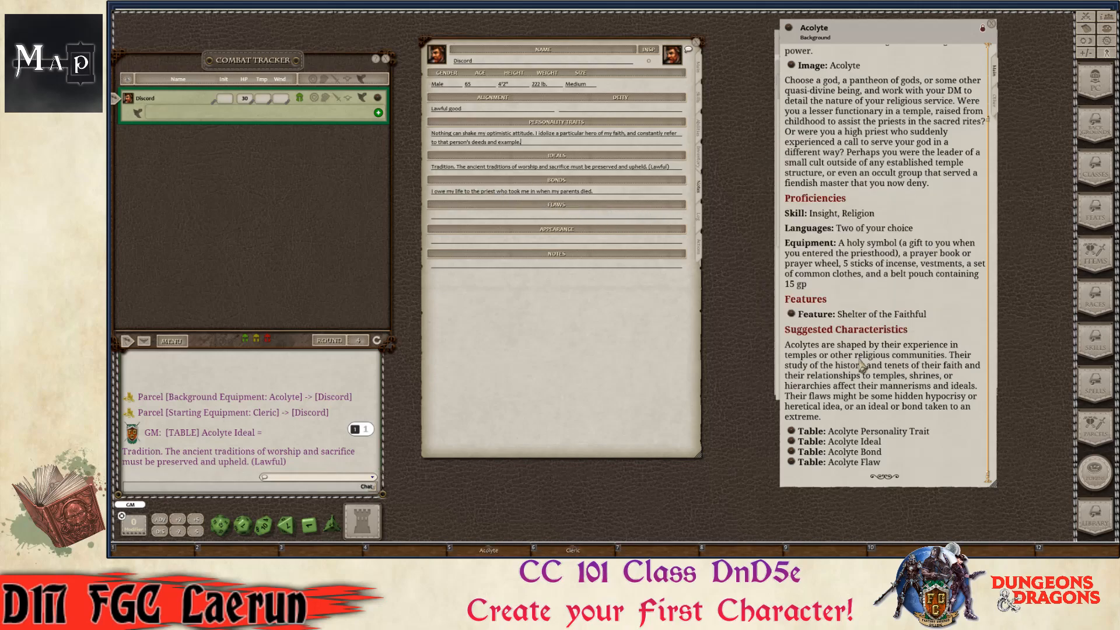
pyautogui.click(792, 462)
pyautogui.moveTo(661, 232); pyautogui.dragTo(886, 212)
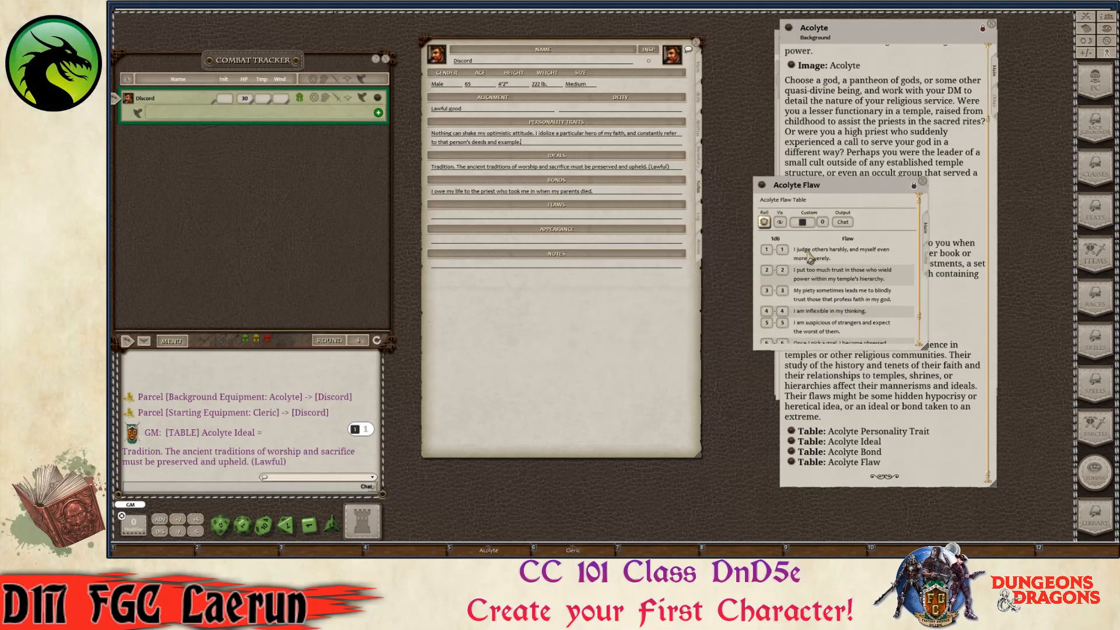
pyautogui.moveTo(852, 257); pyautogui.dragTo(536, 223)
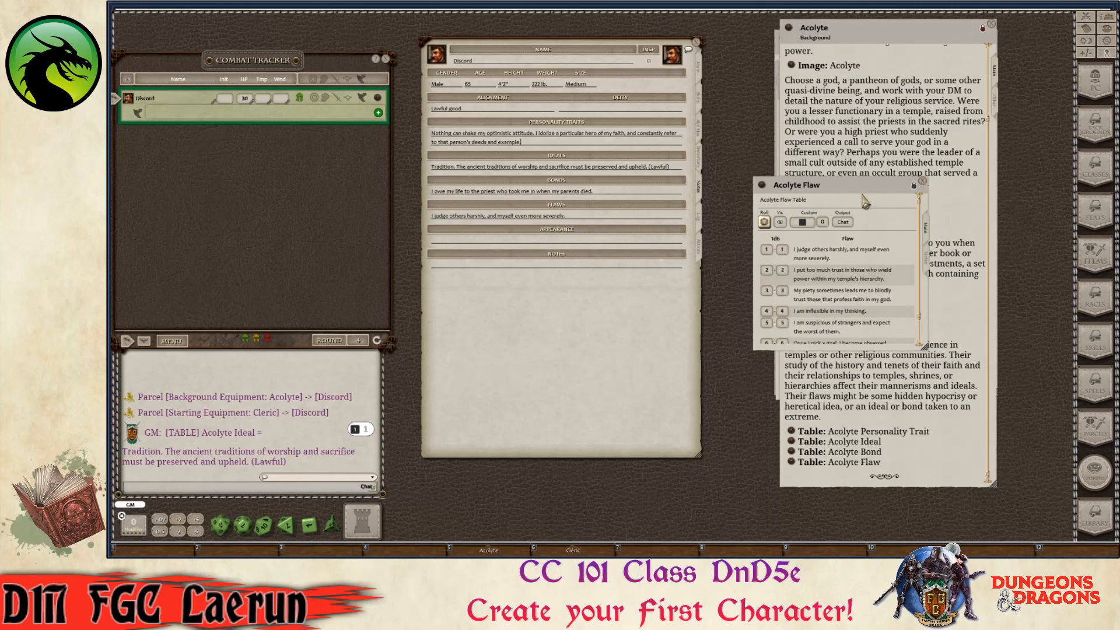
pyautogui.click(922, 181)
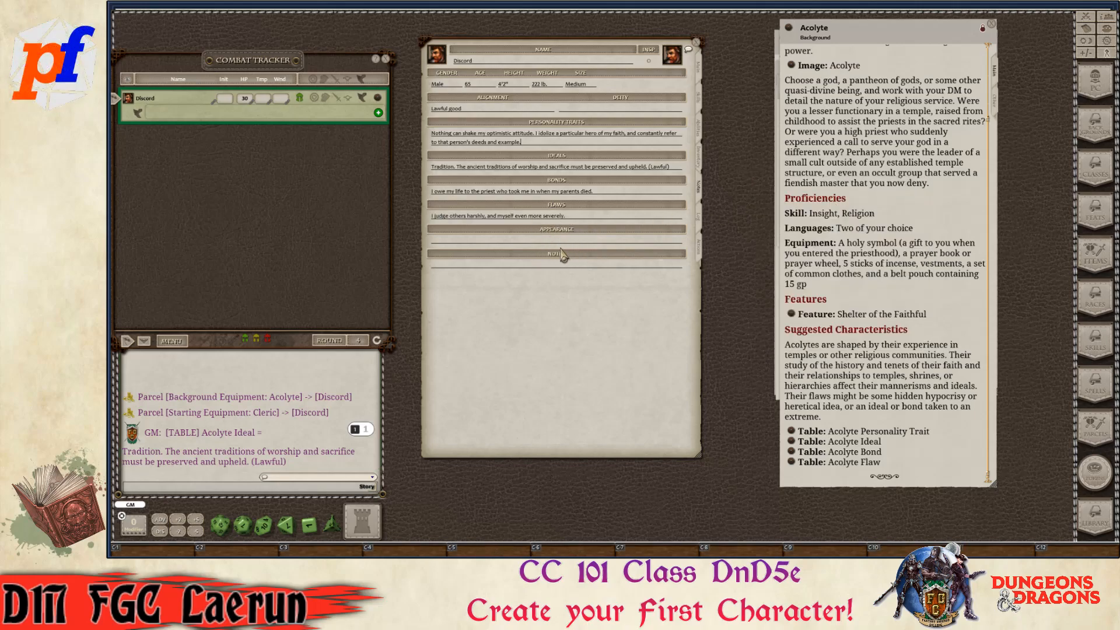
# - Close the Acolyte background record beside the character sheet
pyautogui.click(475, 267)
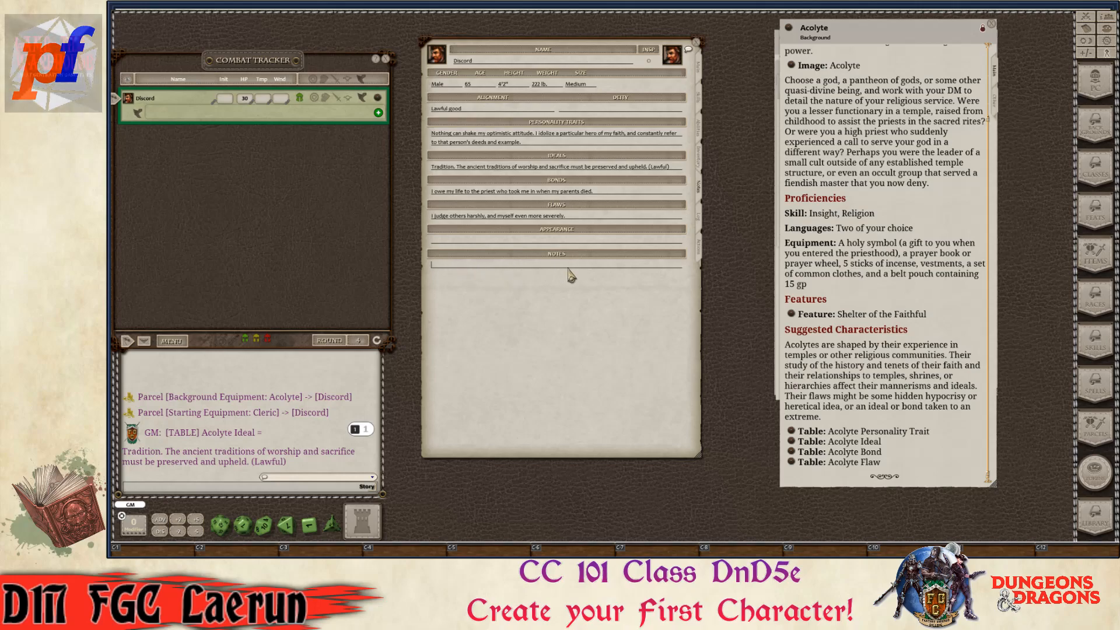
pyautogui.press('ctrl')
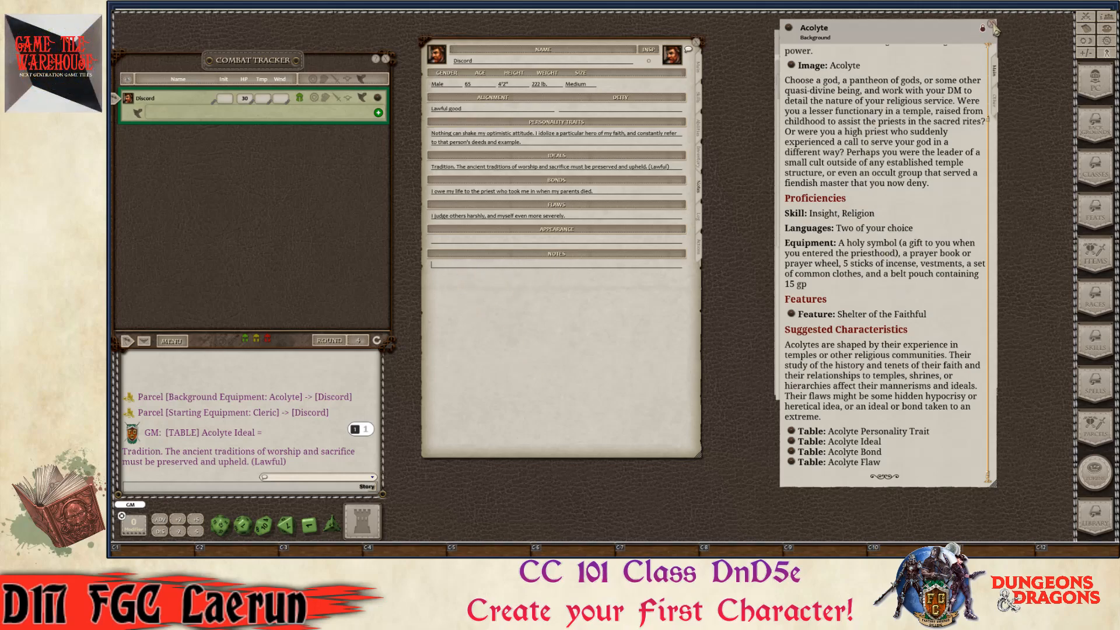
pyautogui.click(993, 26)
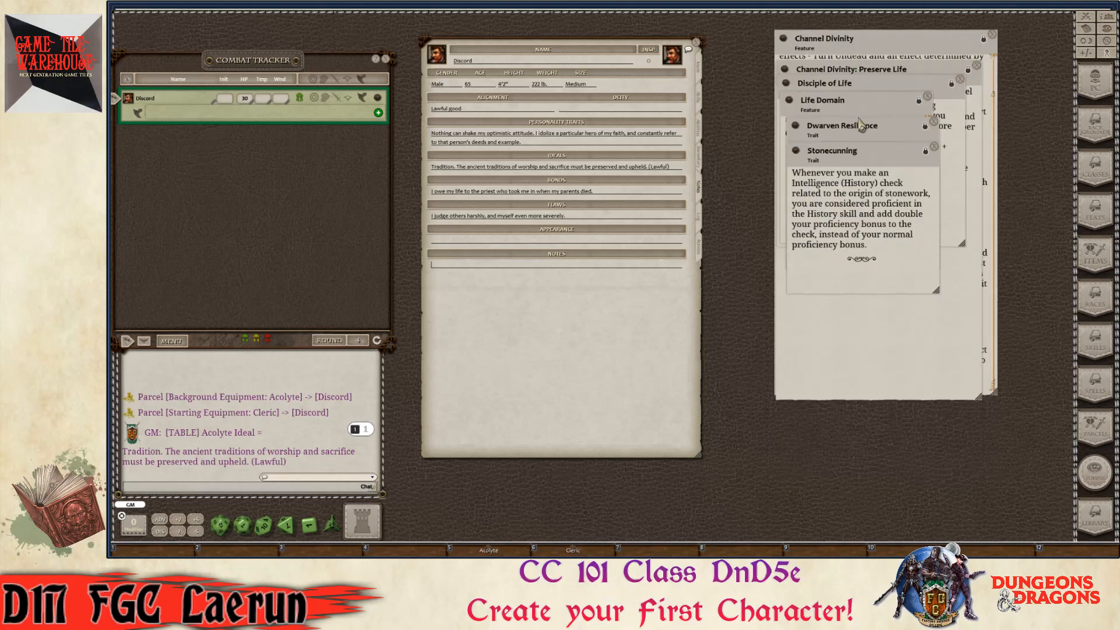
pyautogui.press('ctrl')
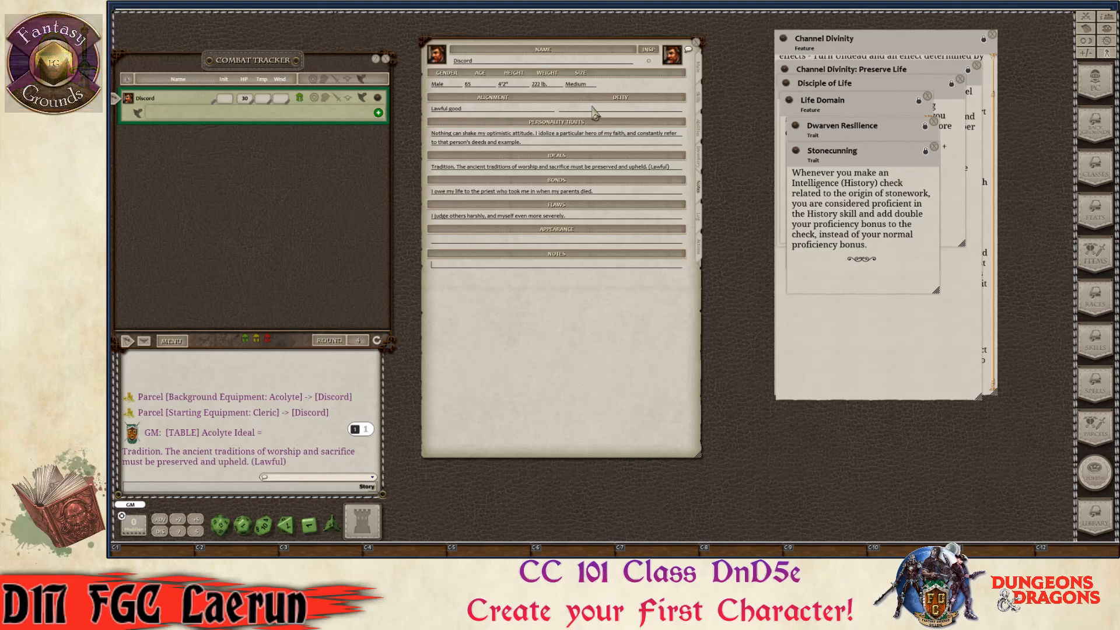
pyautogui.press('ctrl')
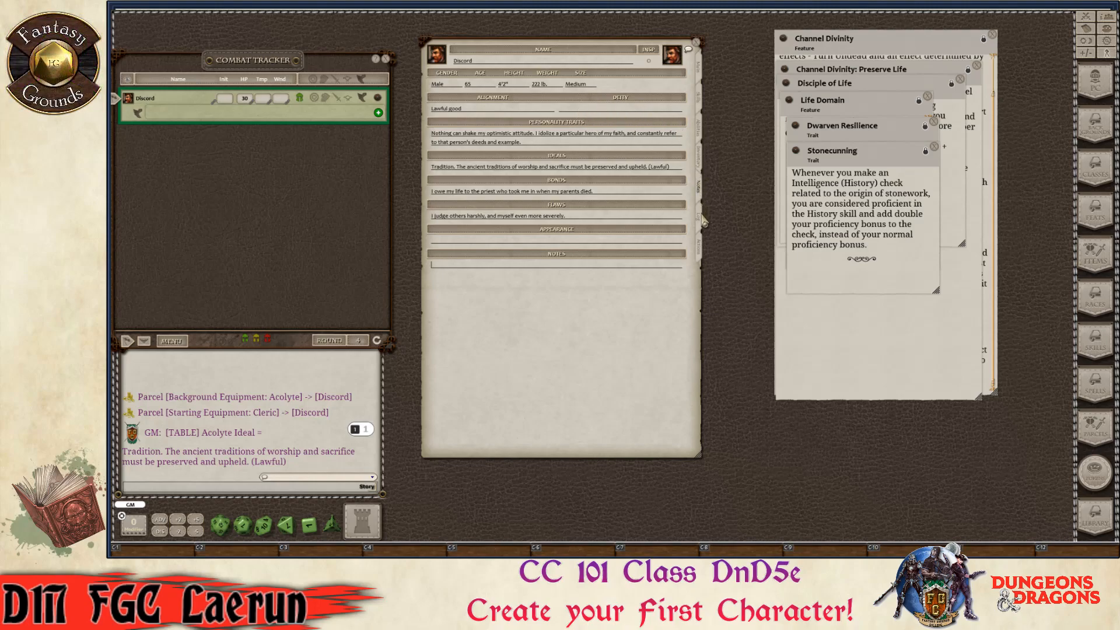
# - Add a blank adventure entry to the character's log
pyautogui.click(703, 221)
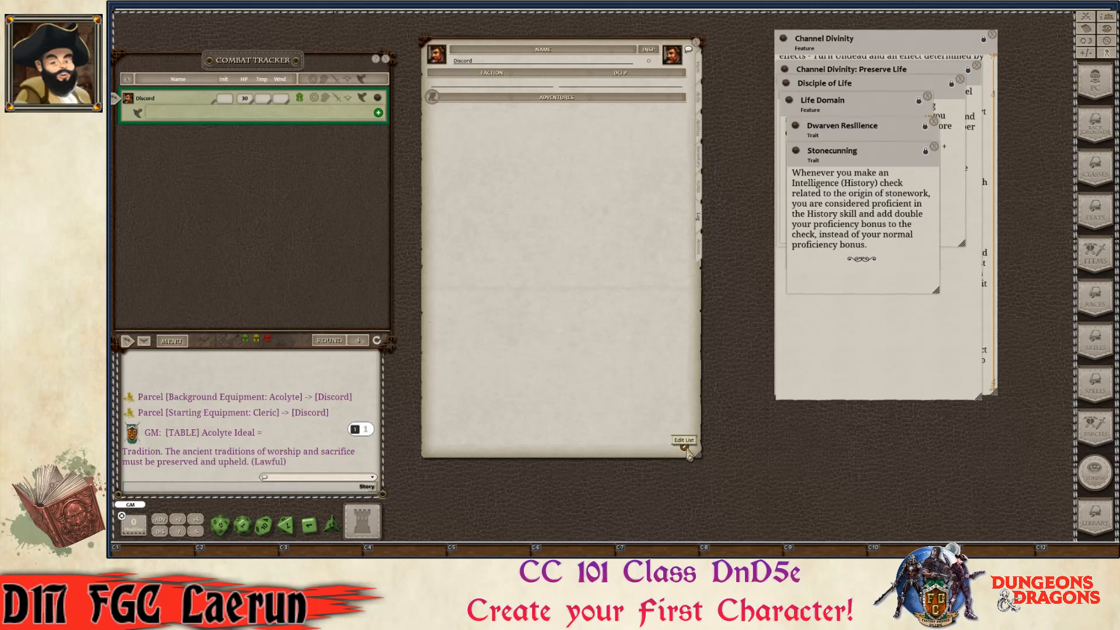
pyautogui.click(686, 448)
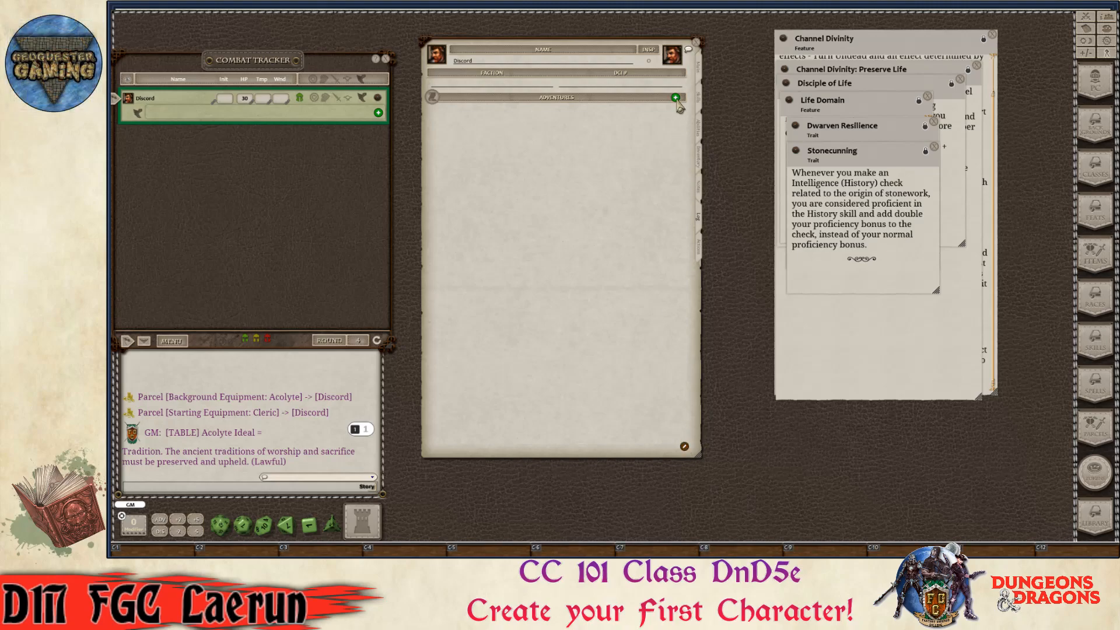
pyautogui.click(676, 98)
pyautogui.press('ctrl')
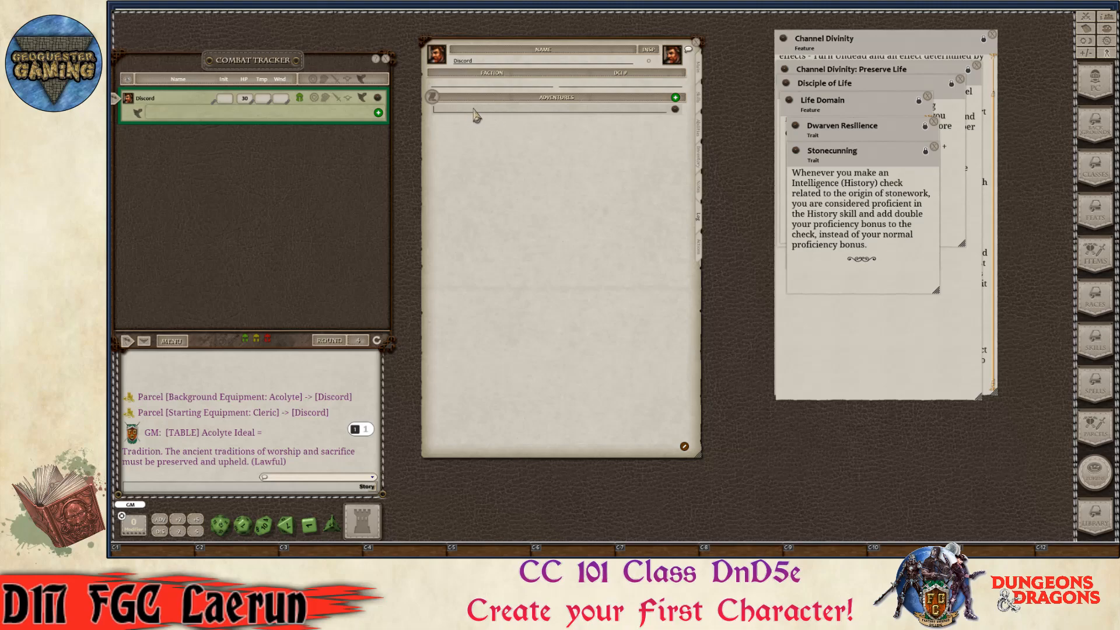
# - Open the new adventure entry, enlarge its window to examine all the session, reward and purchase fields, and close it
pyautogui.click(675, 110)
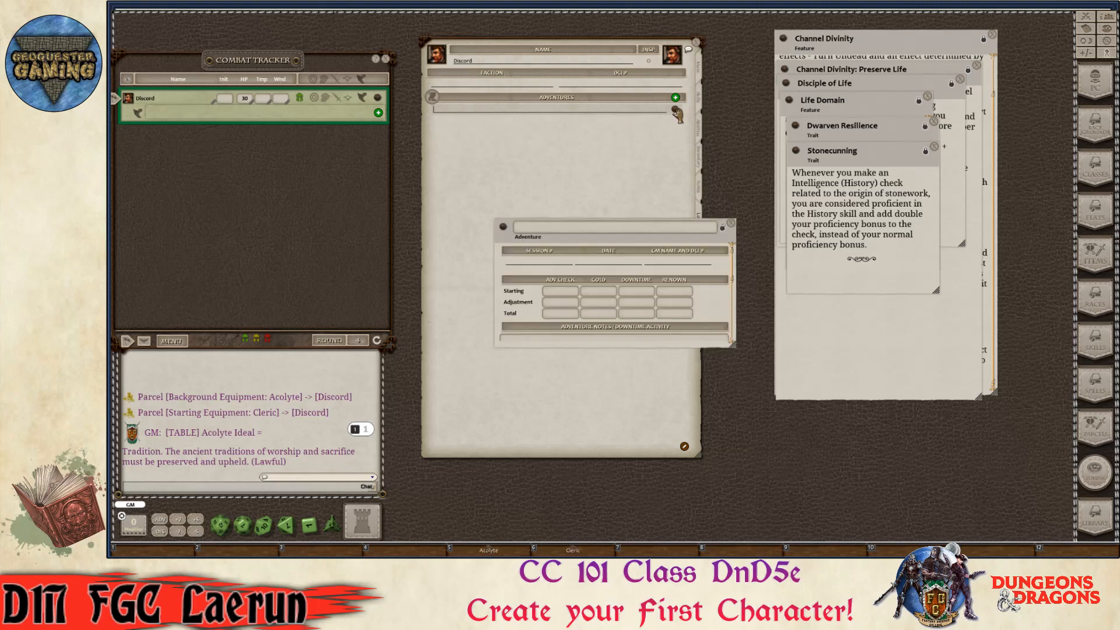
pyautogui.scroll(-5, 595, 280)
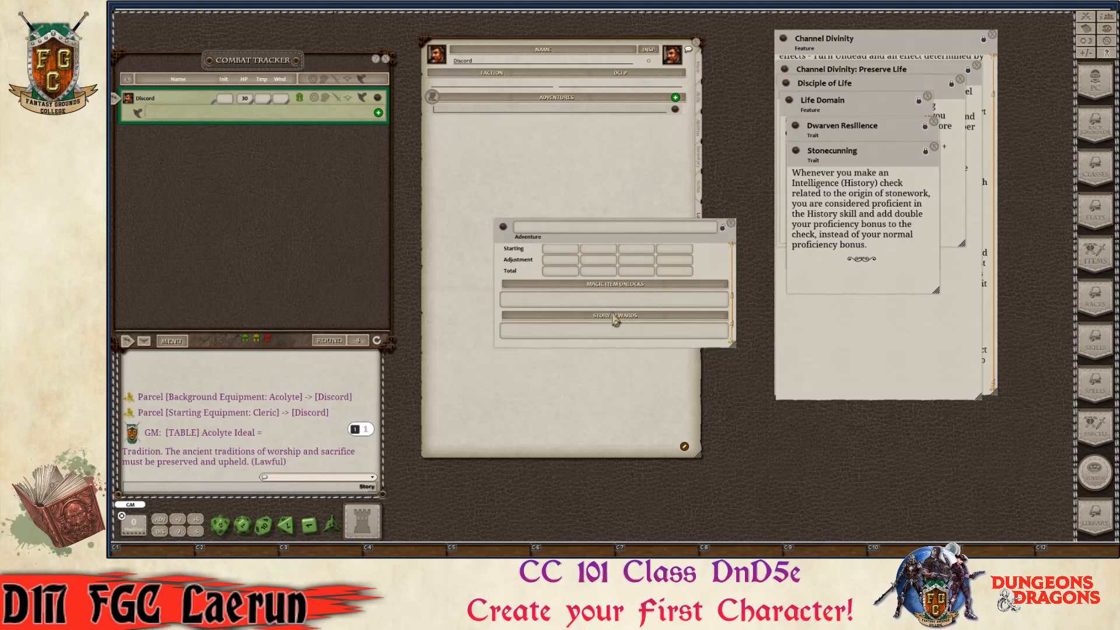
pyautogui.scroll(5, 600, 307)
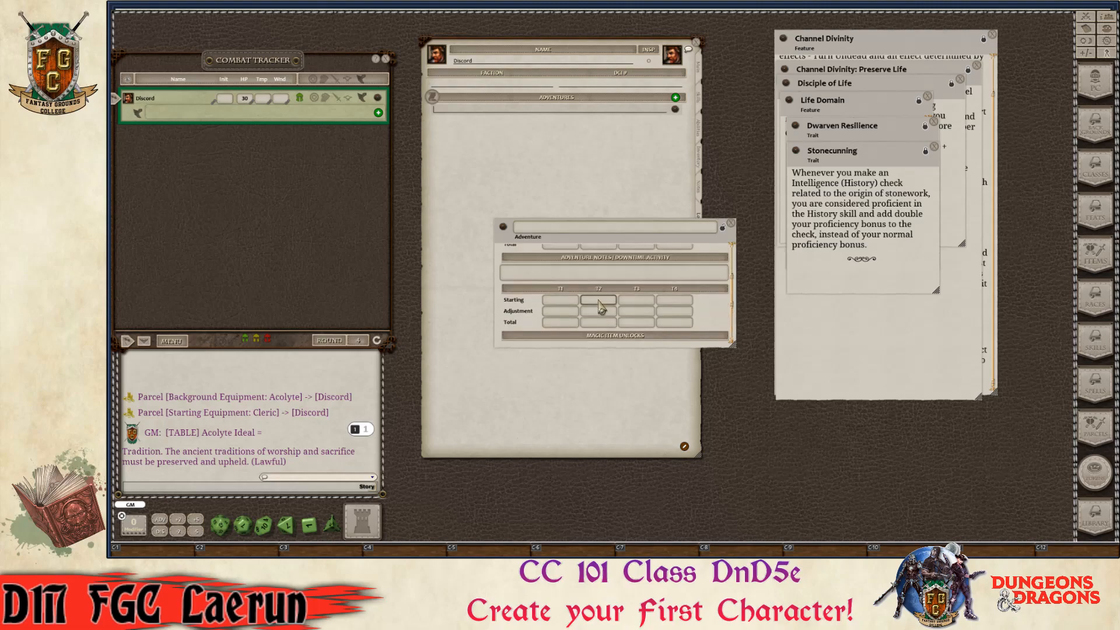
pyautogui.scroll(-5, 599, 307)
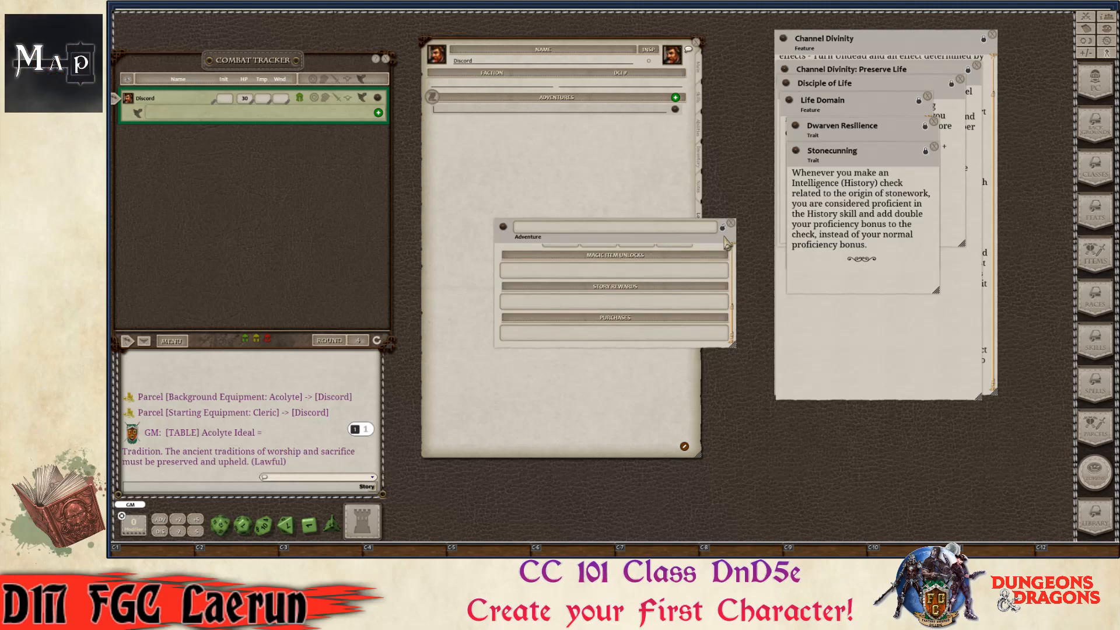
pyautogui.moveTo(725, 241); pyautogui.dragTo(653, 151)
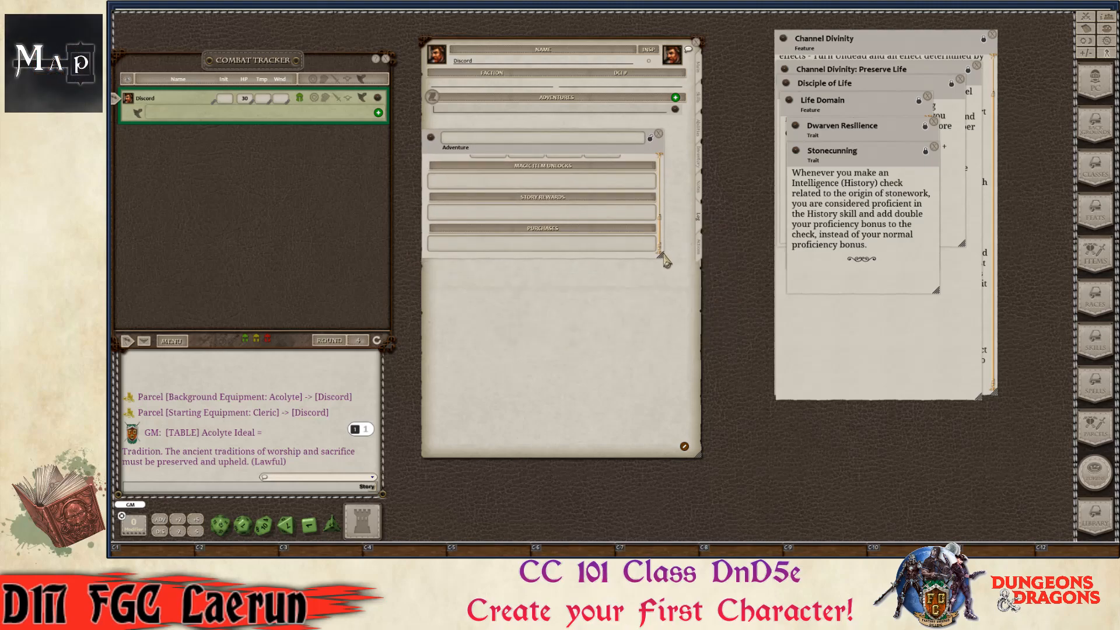
pyautogui.moveTo(661, 258); pyautogui.dragTo(679, 447)
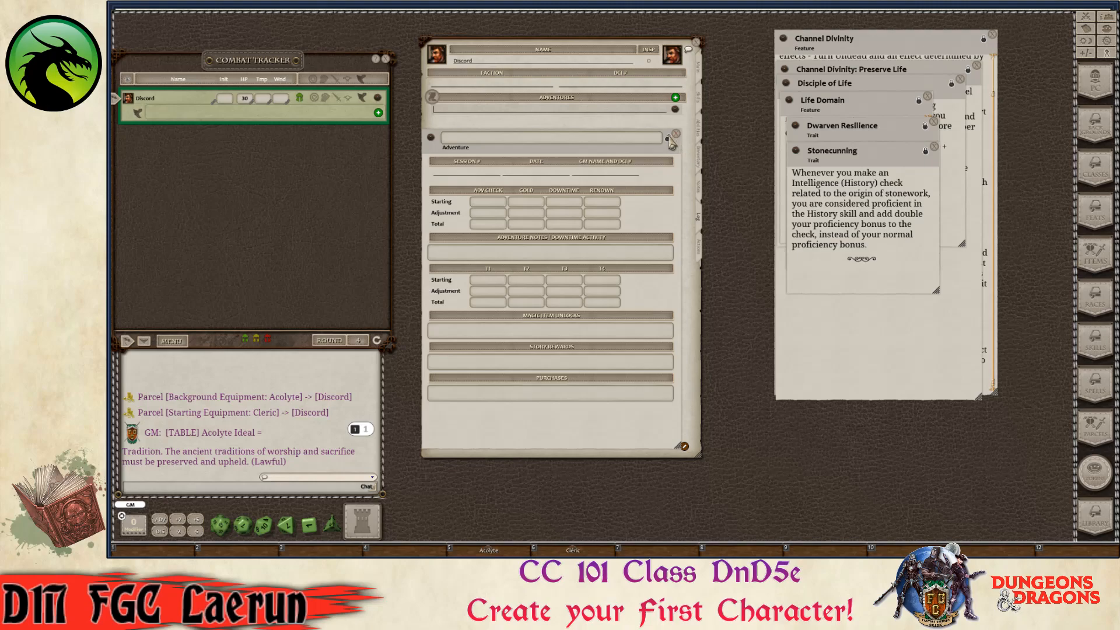
pyautogui.click(675, 135)
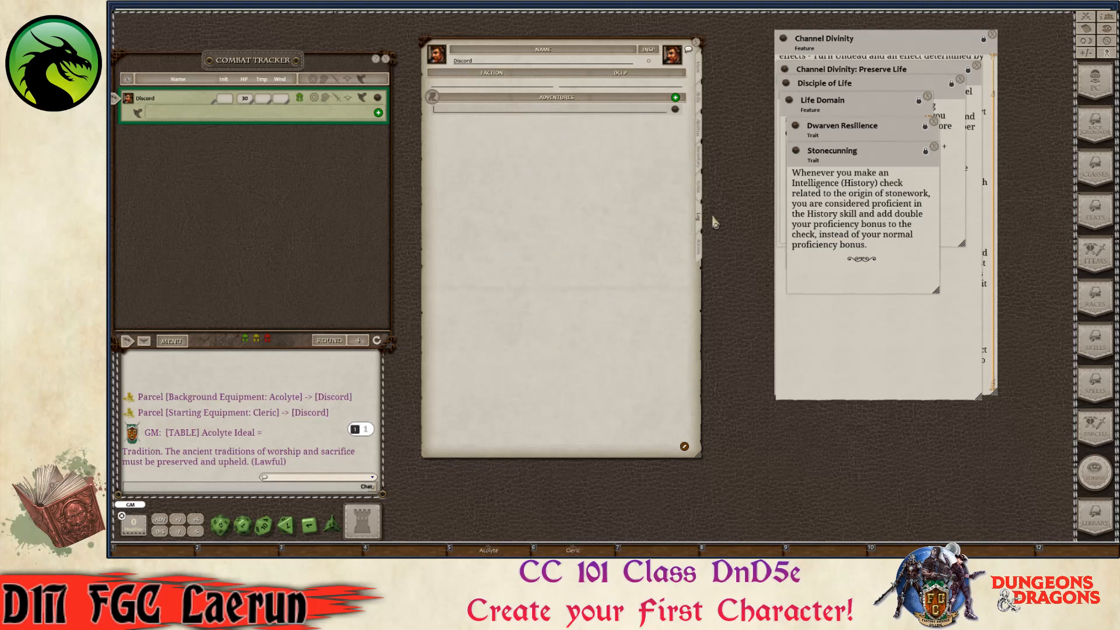
# - Set the light crossbow's ammo to 20 in the character's actions
pyautogui.click(699, 248)
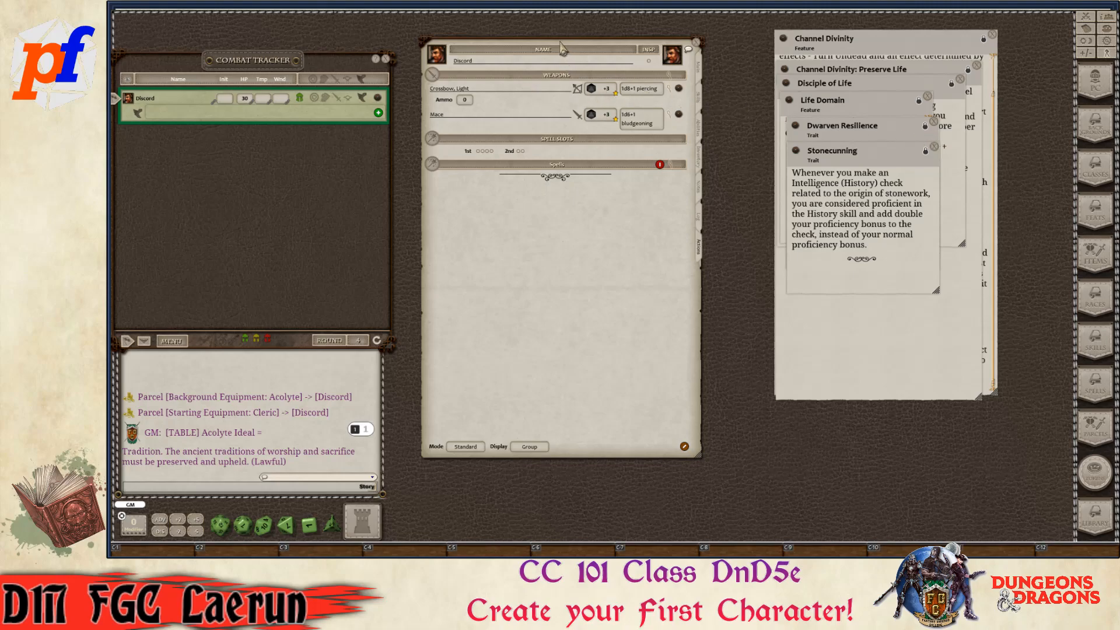
pyautogui.moveTo(563, 49); pyautogui.dragTo(545, 38)
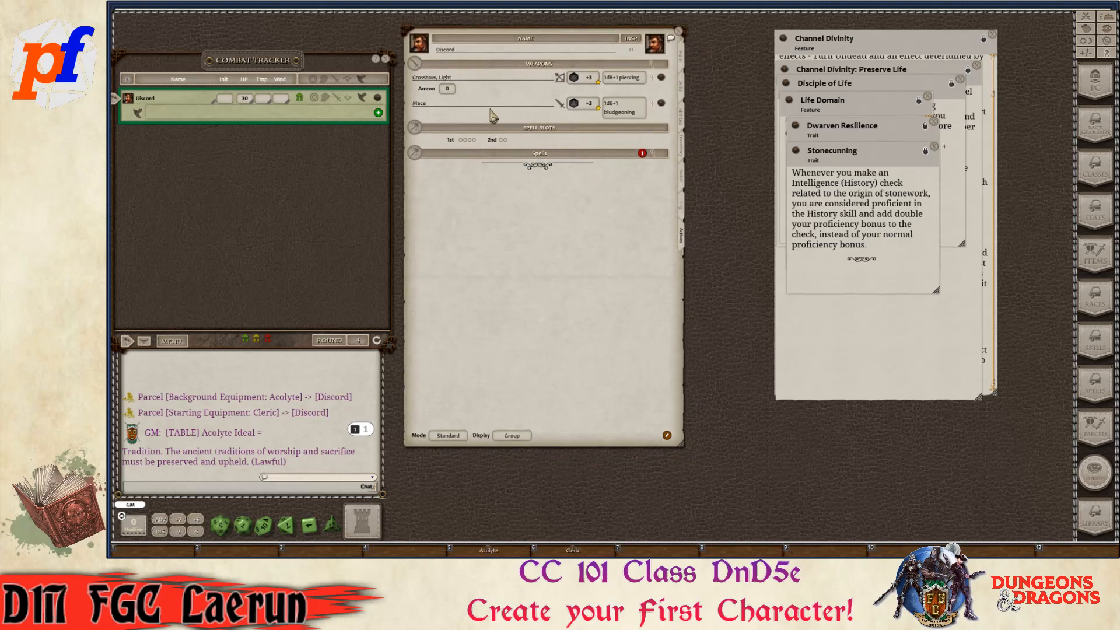
pyautogui.press('ctrl')
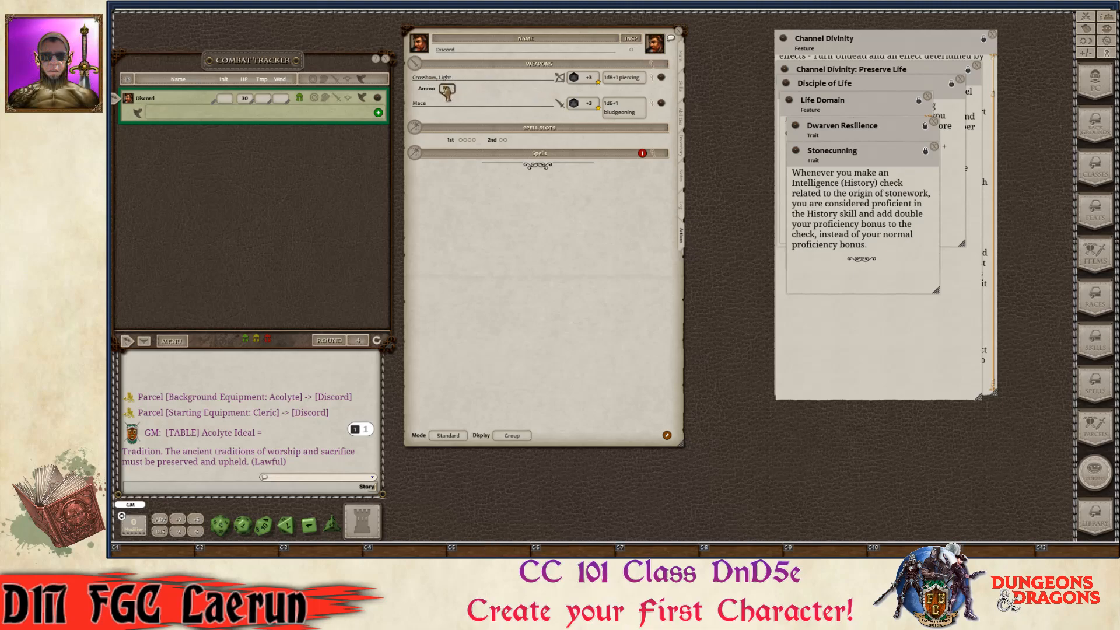
pyautogui.press('ctrl')
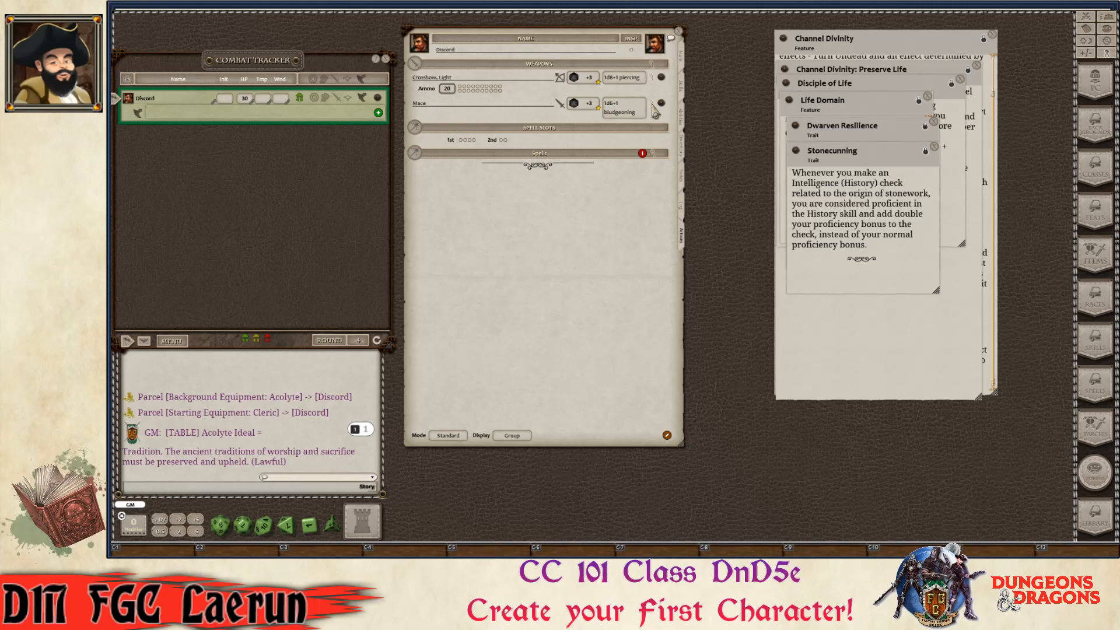
# - Open the mace's weapon details and place the window over the combat tracker, clear of the character sheet
pyautogui.click(653, 106)
pyautogui.moveTo(625, 230); pyautogui.dragTo(345, 171)
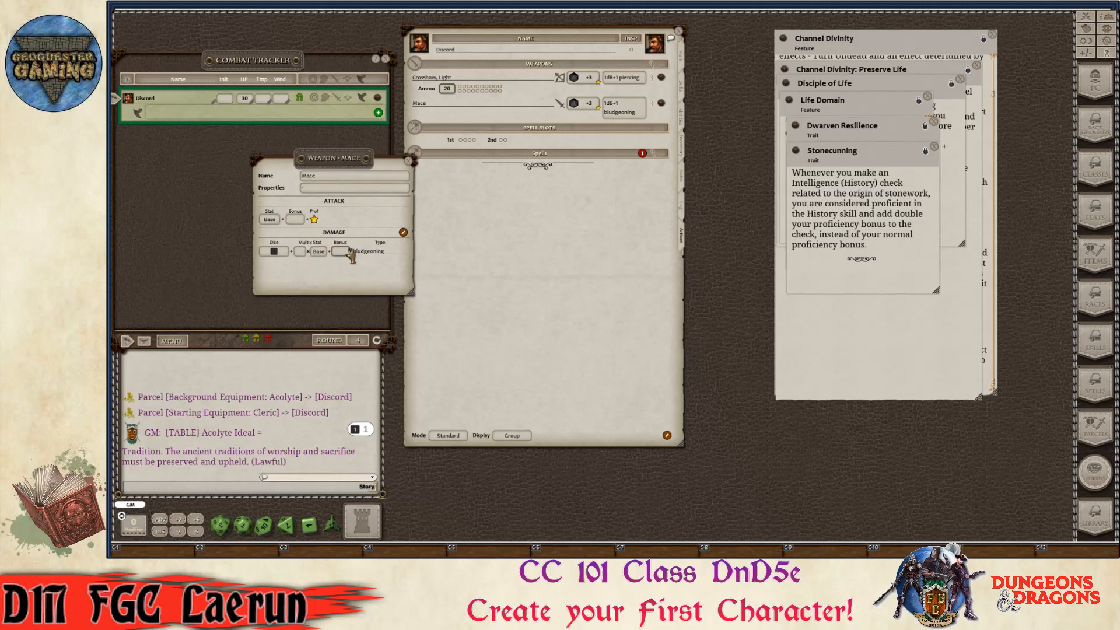
pyautogui.moveTo(334, 229); pyautogui.dragTo(291, 228)
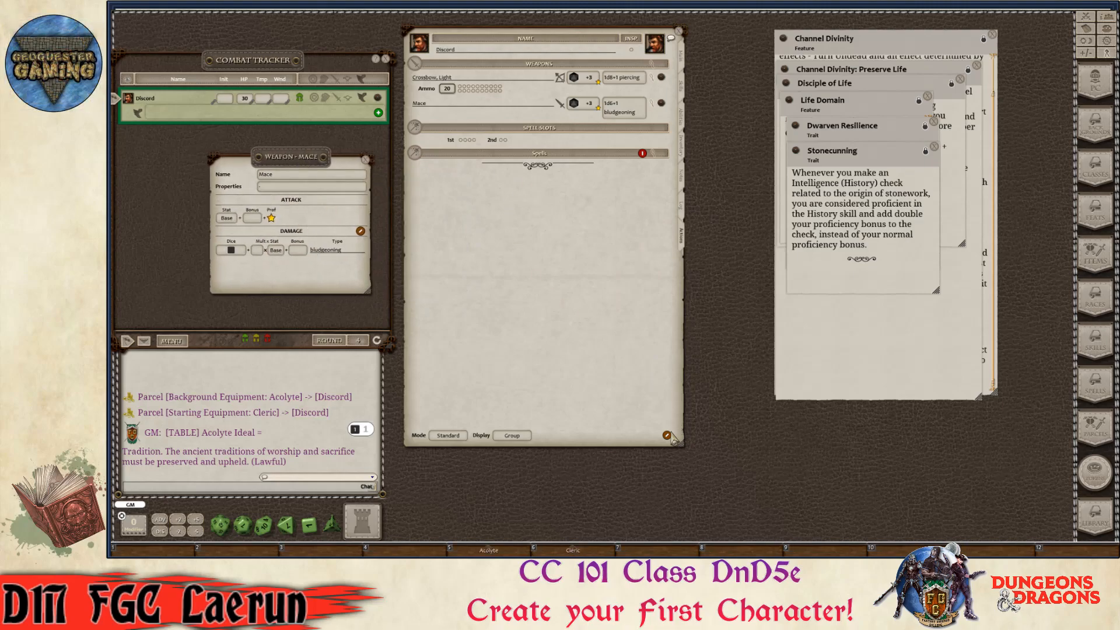
# - Add a blank weapon to the character's weapons list and toggle its carried status
pyautogui.click(667, 435)
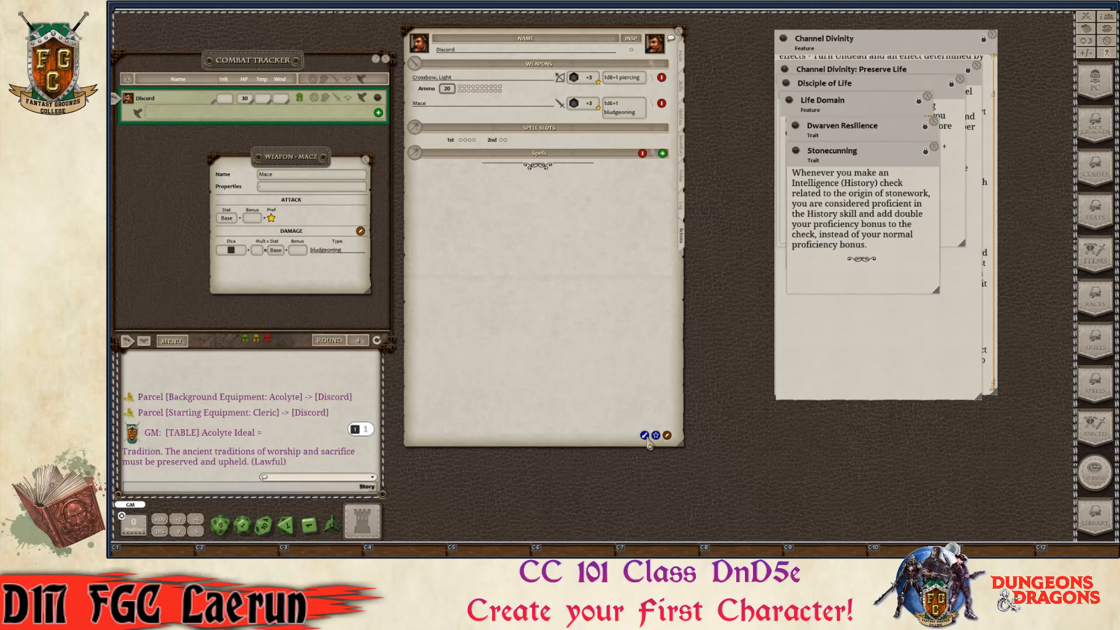
pyautogui.click(645, 436)
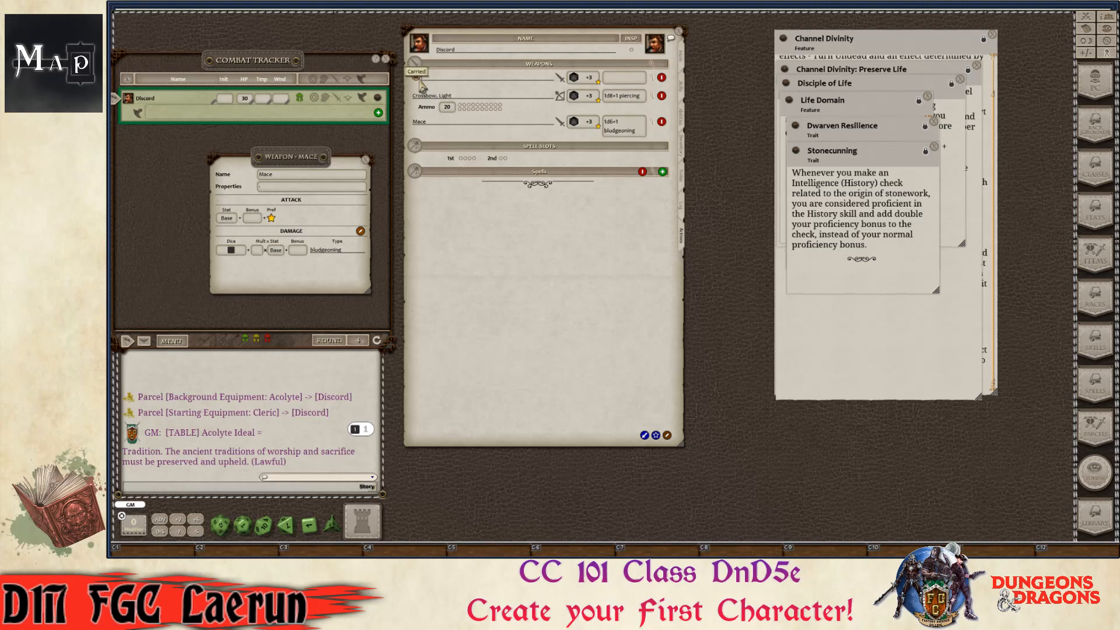
pyautogui.click(417, 78)
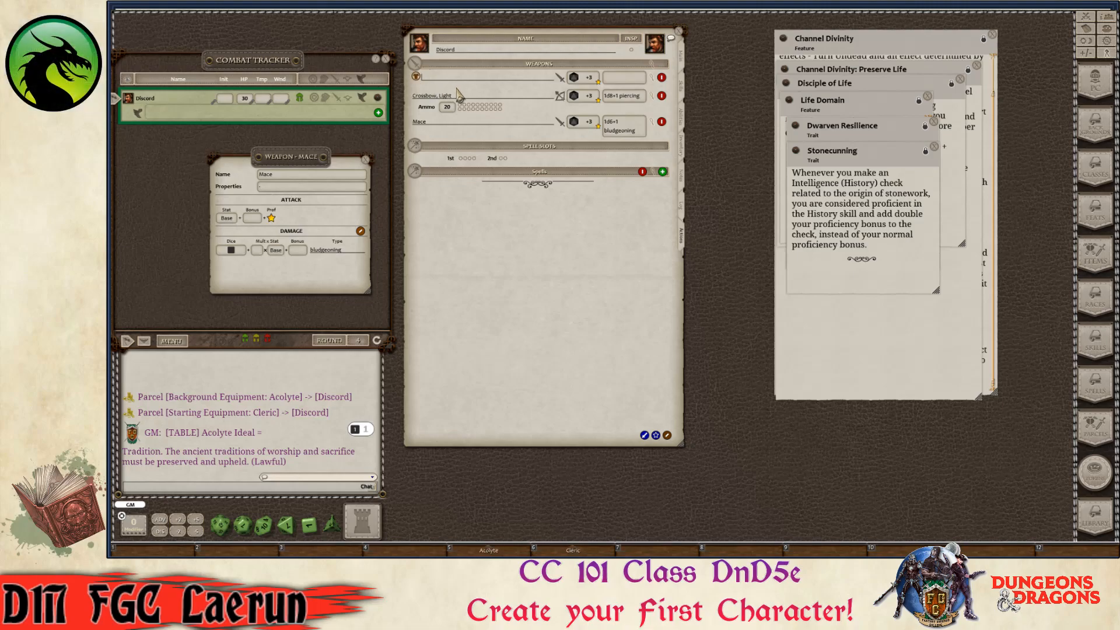
pyautogui.press('ctrl')
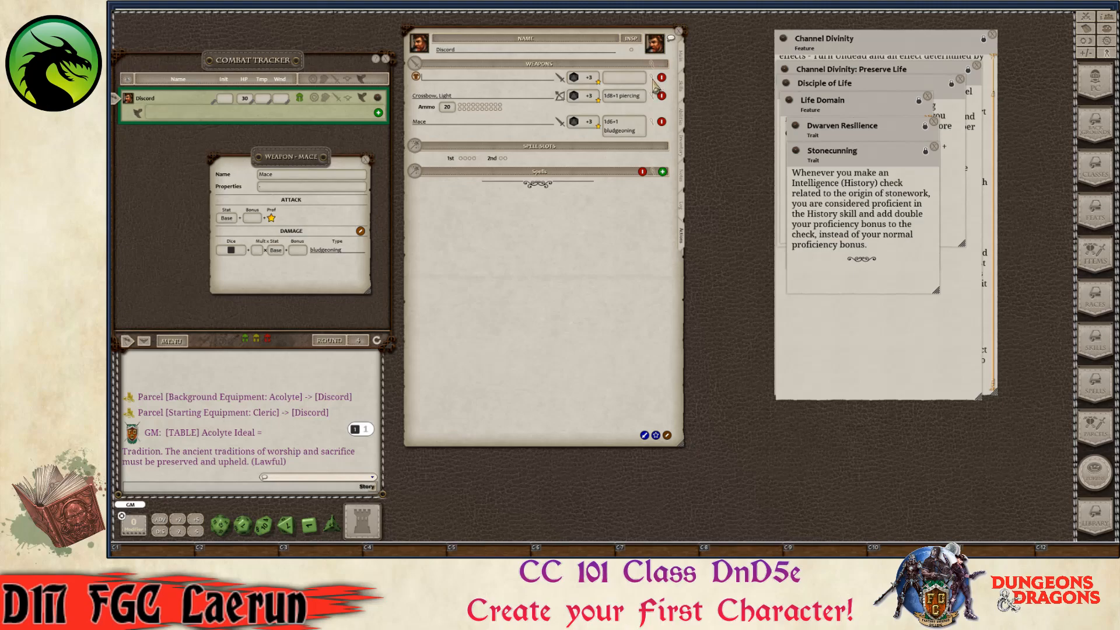
# - Open the blank weapon's details beside the mace's and name it "Mace, +1", reusing the copied mace name
pyautogui.click(654, 80)
pyautogui.moveTo(615, 228); pyautogui.dragTo(466, 167)
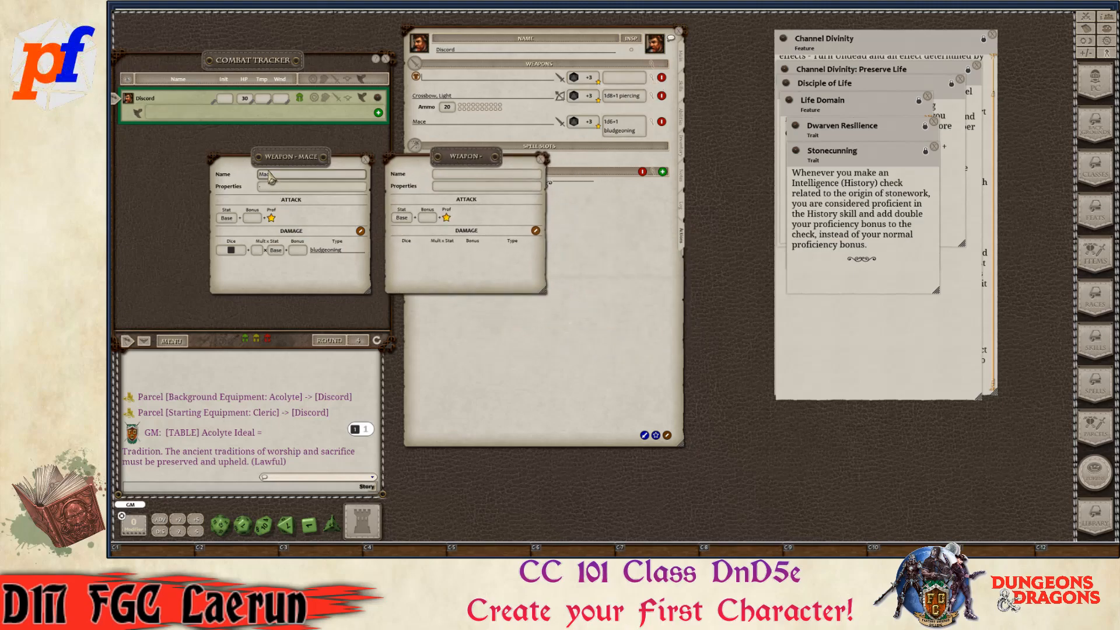
pyautogui.moveTo(288, 175); pyautogui.dragTo(235, 175)
pyautogui.hotkey('ctrl', 'c')
pyautogui.click(443, 176)
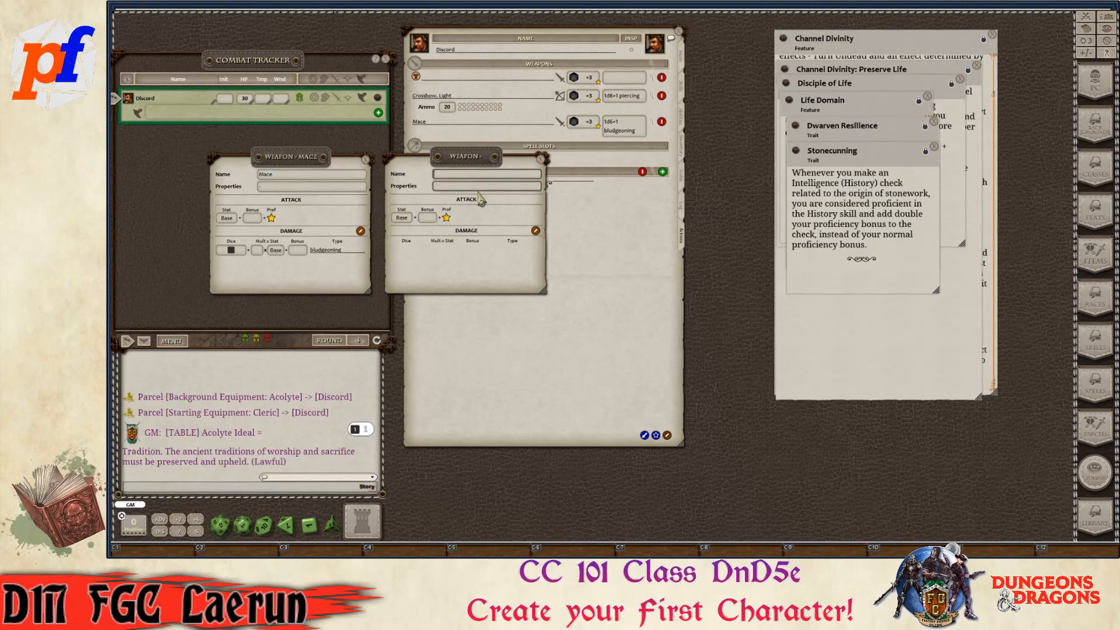
pyautogui.hotkey('ctrl', 'v')
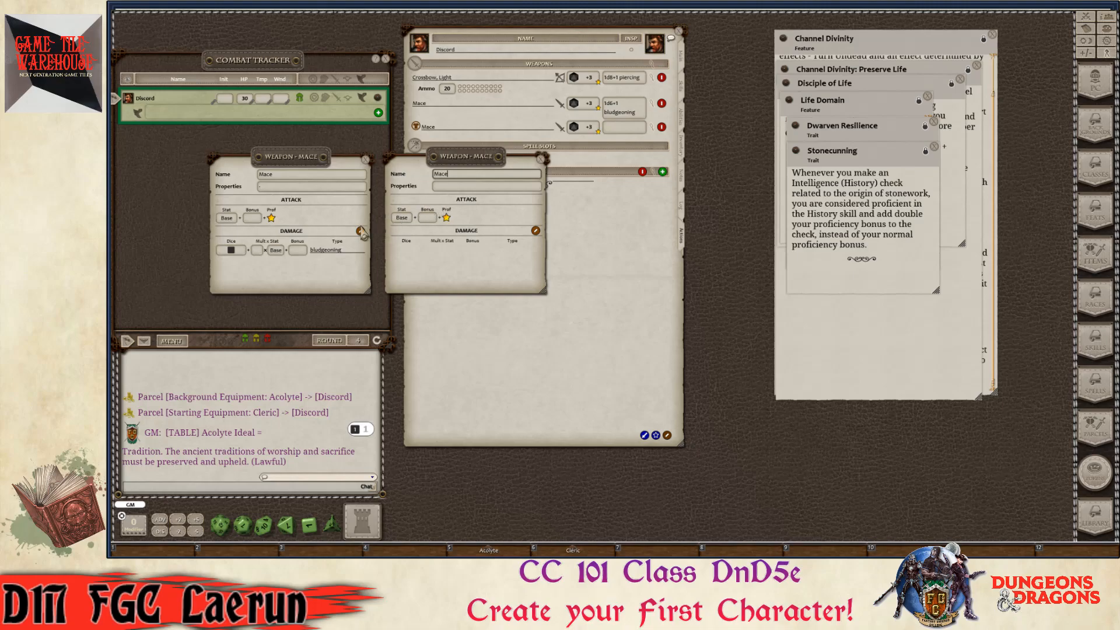
pyautogui.press('ctrl')
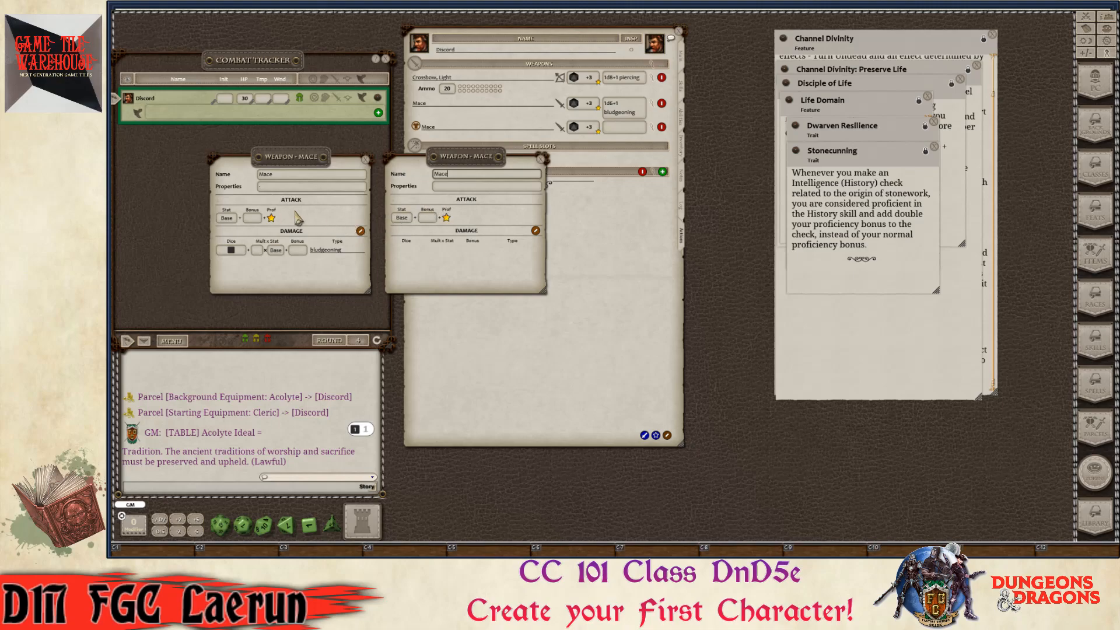
pyautogui.write(', +1')
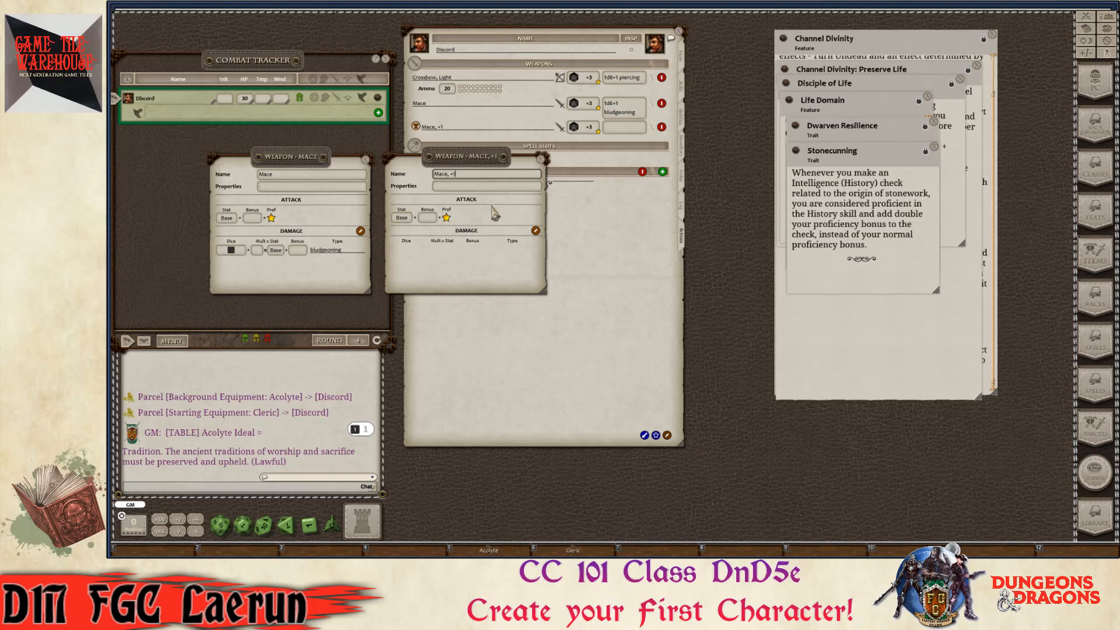
pyautogui.press('ctrl')
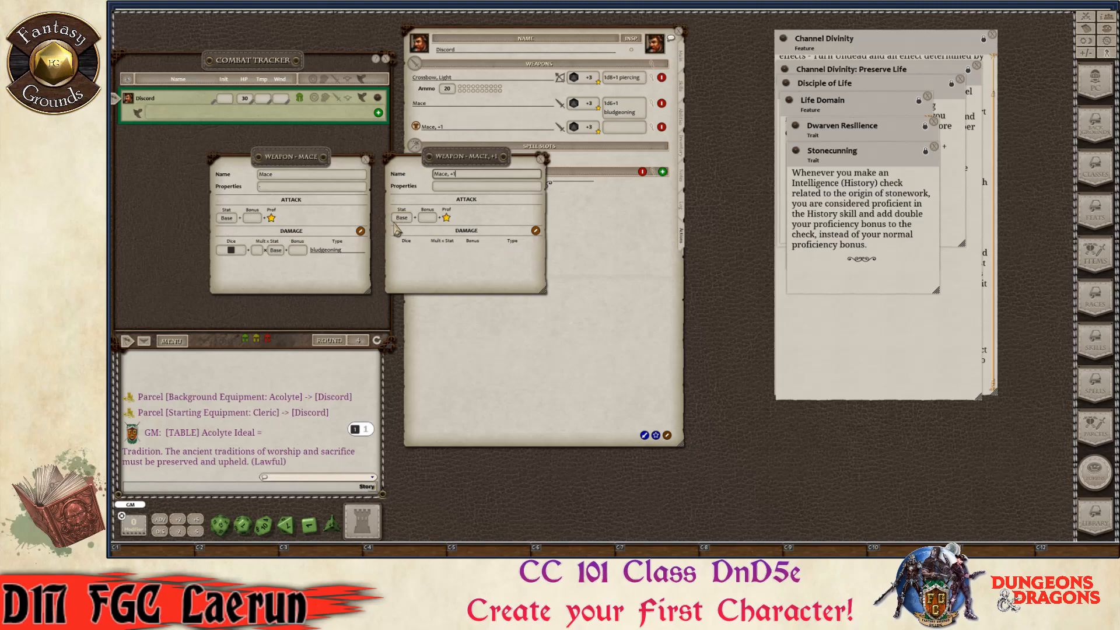
# - Set the Mace, +1's attack bonus to 1 and copy the plain mace's d6 die and bludgeoning type into its damage
pyautogui.click(428, 218)
pyautogui.write('1')
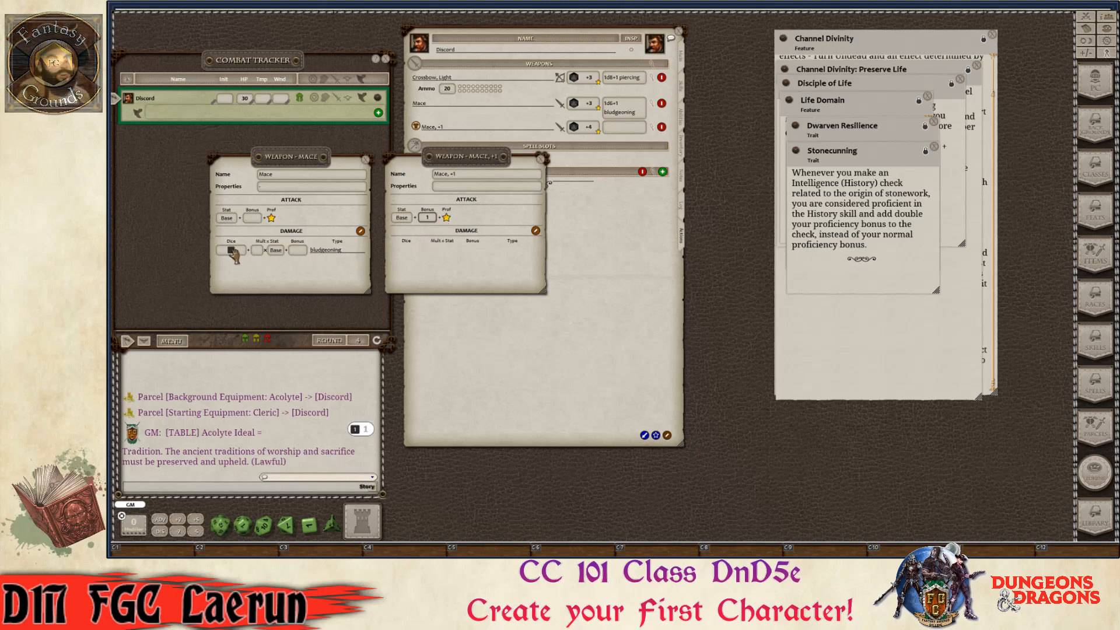
pyautogui.moveTo(236, 255); pyautogui.dragTo(415, 260)
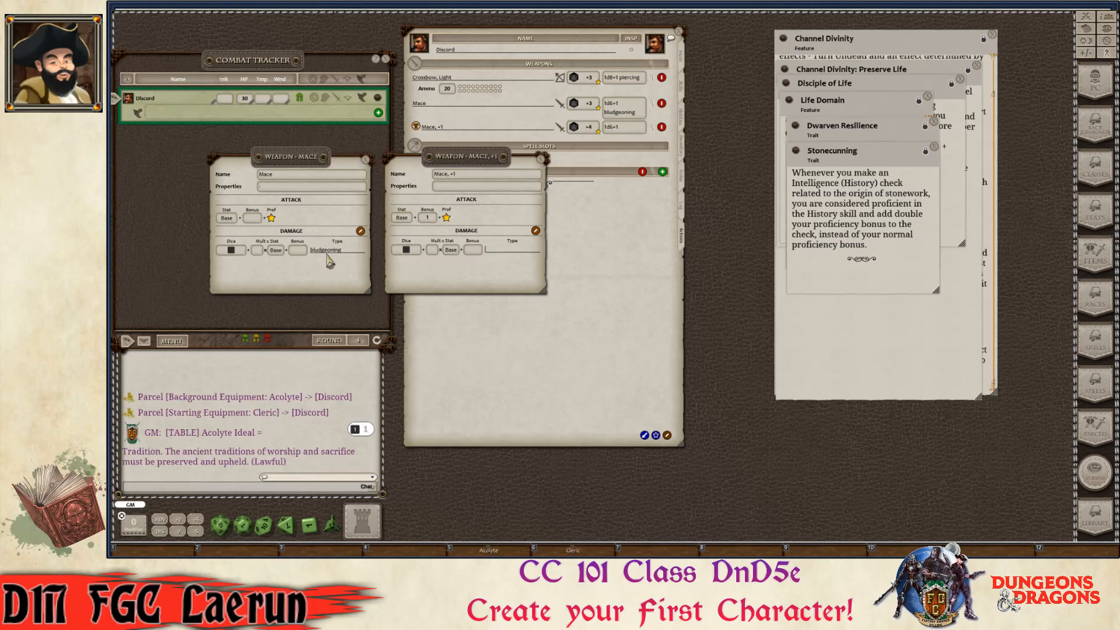
pyautogui.moveTo(323, 254); pyautogui.dragTo(524, 254)
pyautogui.press('ctrl')
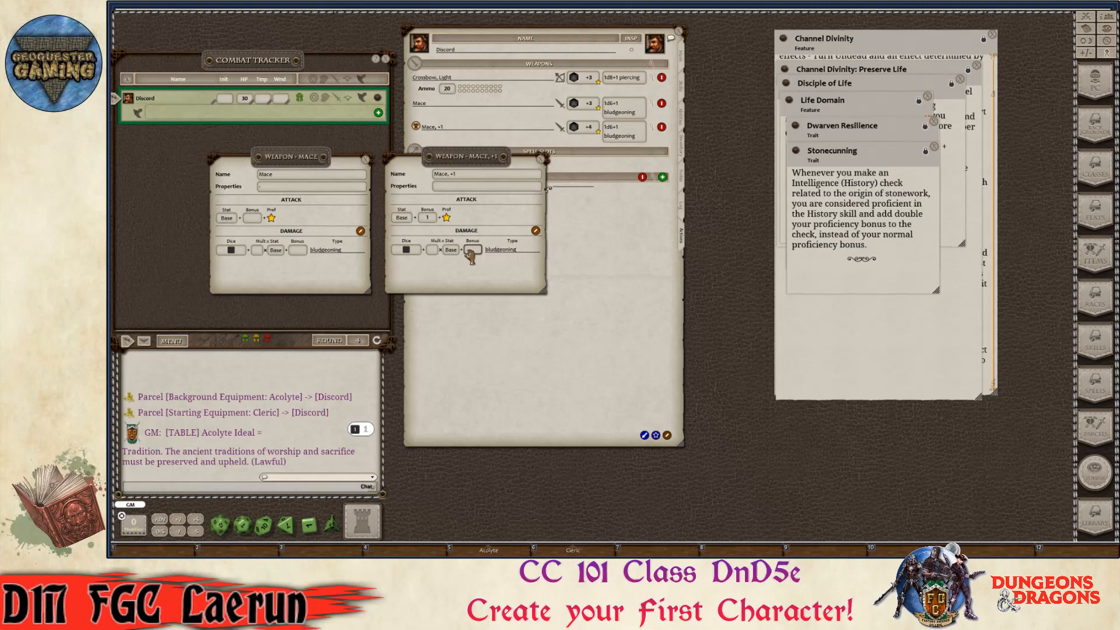
# - Set the Mace, +1's damage bonus to 1 and extend its damage type to "bludgeoning, magic"
pyautogui.click(523, 255)
pyautogui.write(', ma')
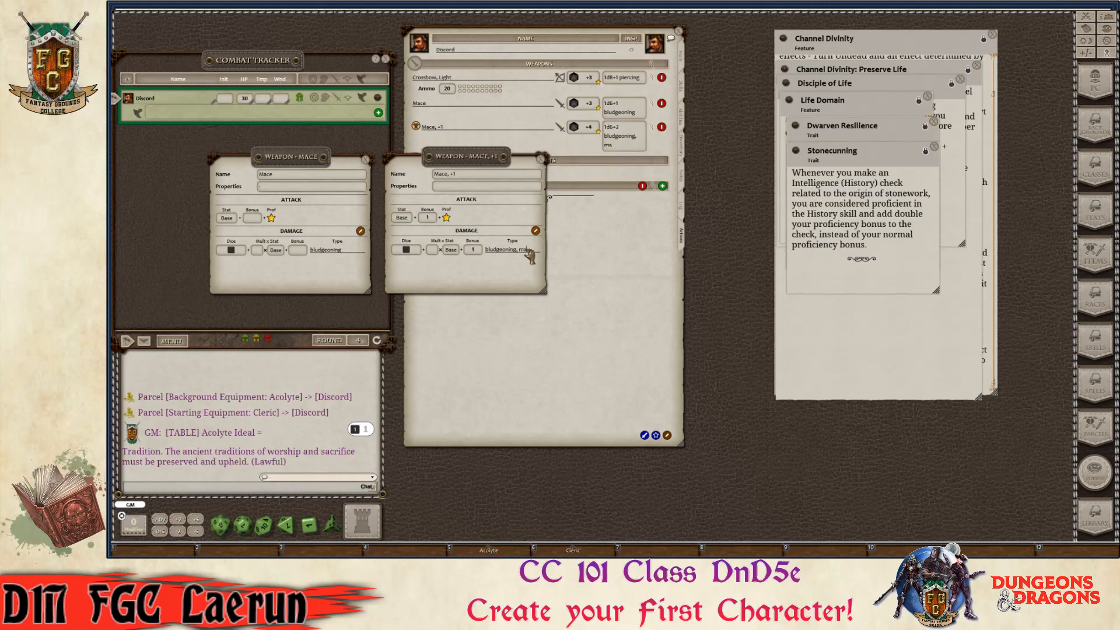
pyautogui.write('gic')
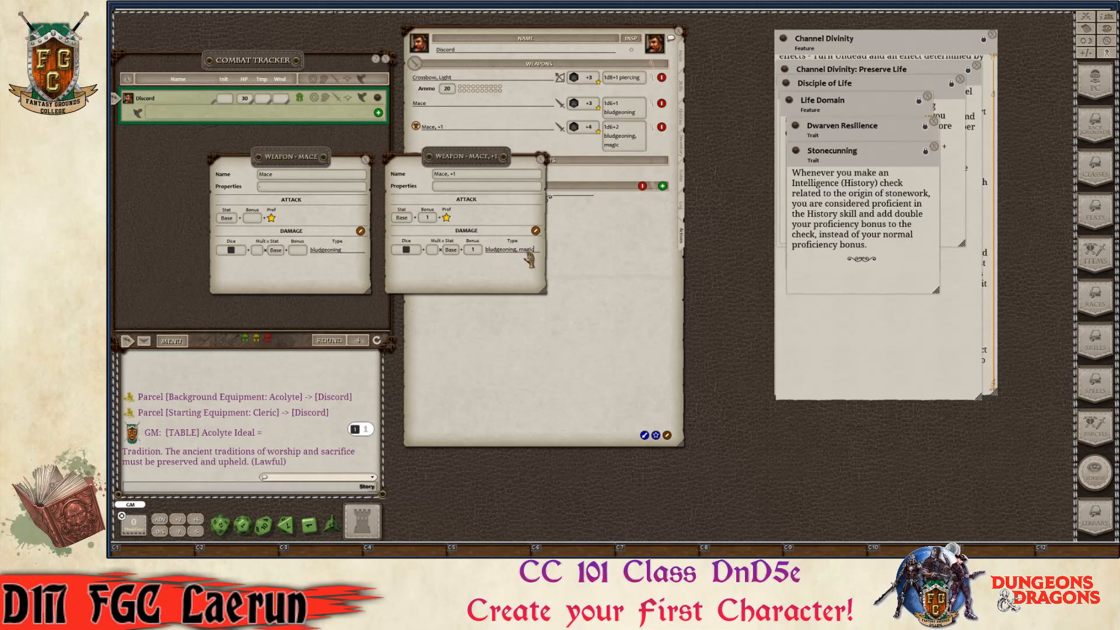
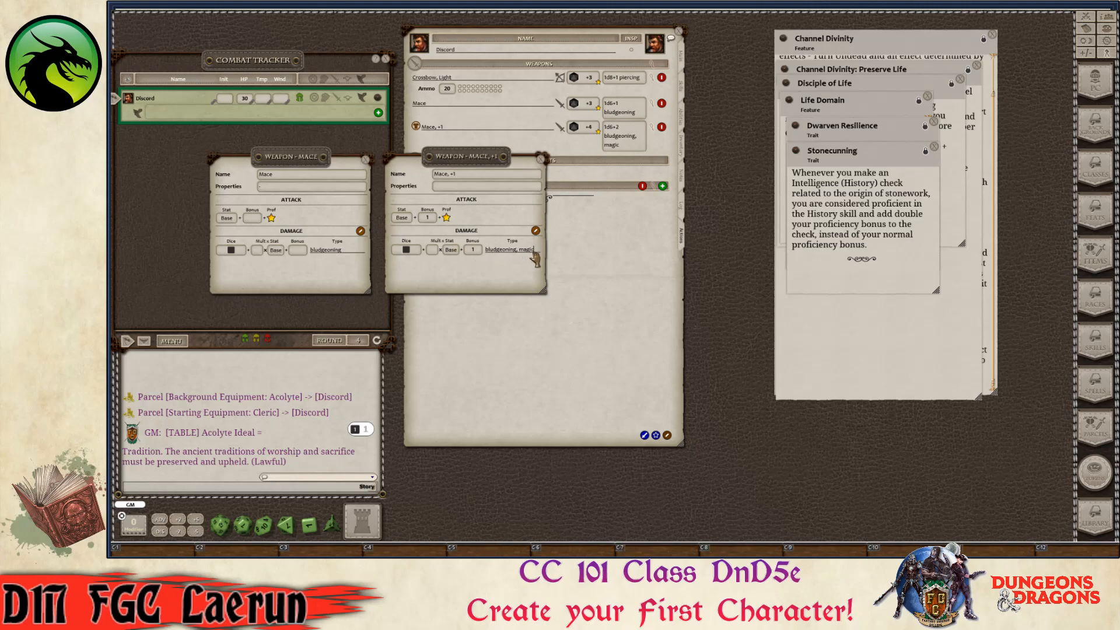
pyautogui.press('ctrl')
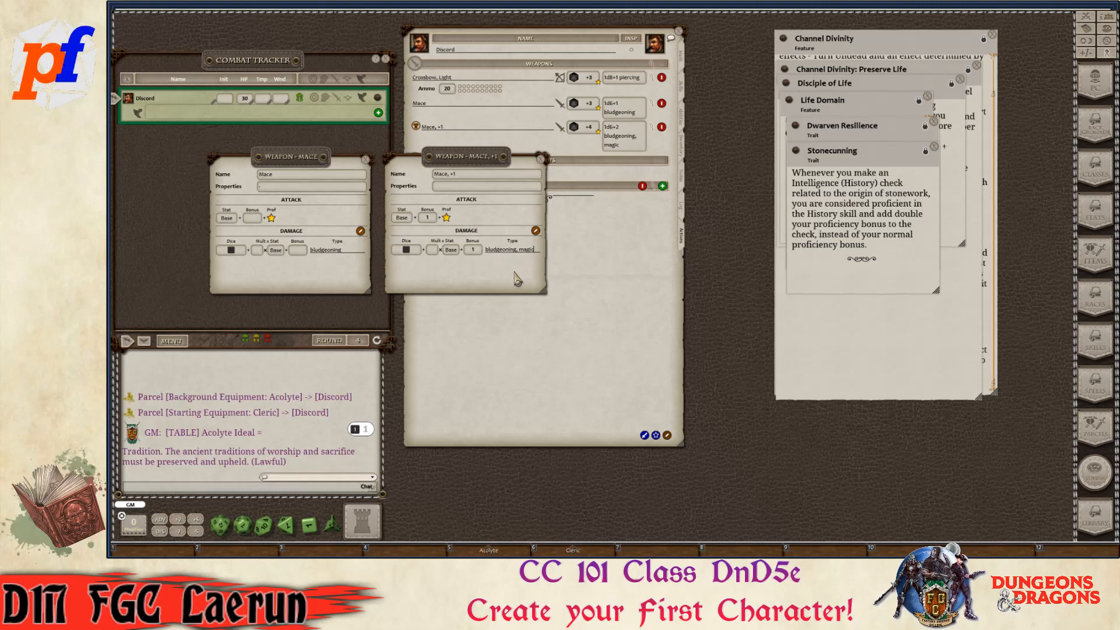
pyautogui.press('ctrl')
pyautogui.press('ctrl')
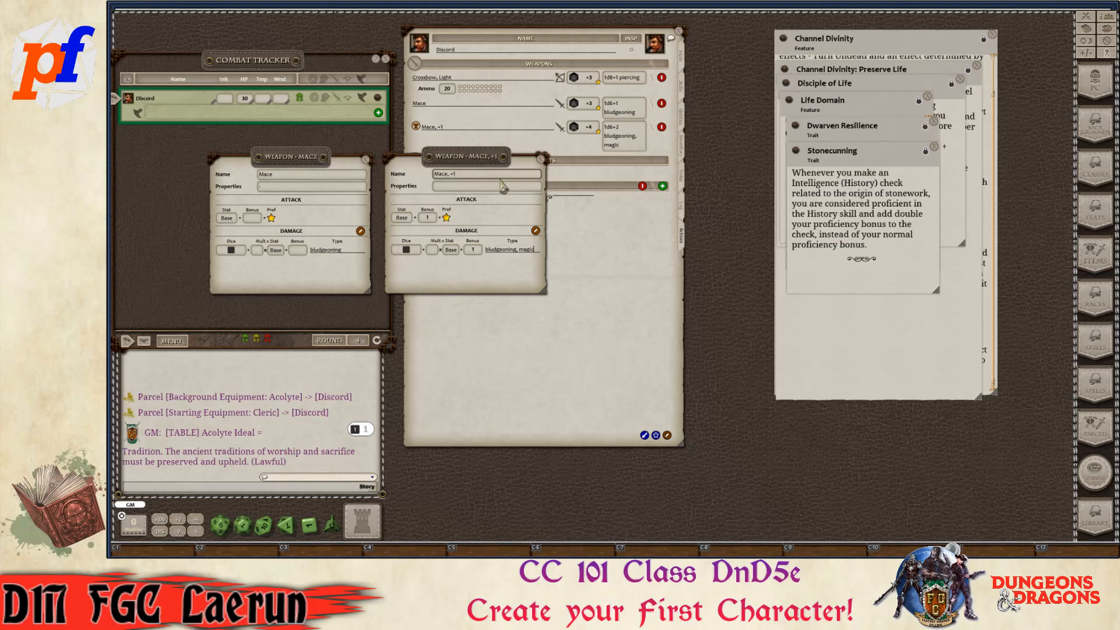
# - Rename the magic mace as "Mace, +1 (Holy Roller)"
pyautogui.click(477, 175)
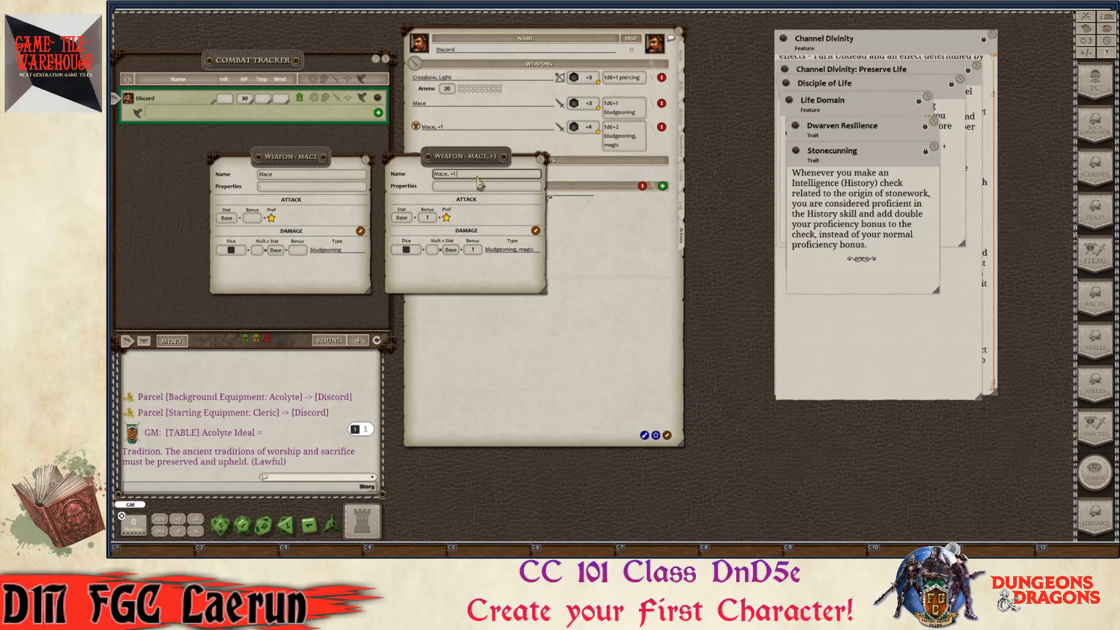
pyautogui.write('(H')
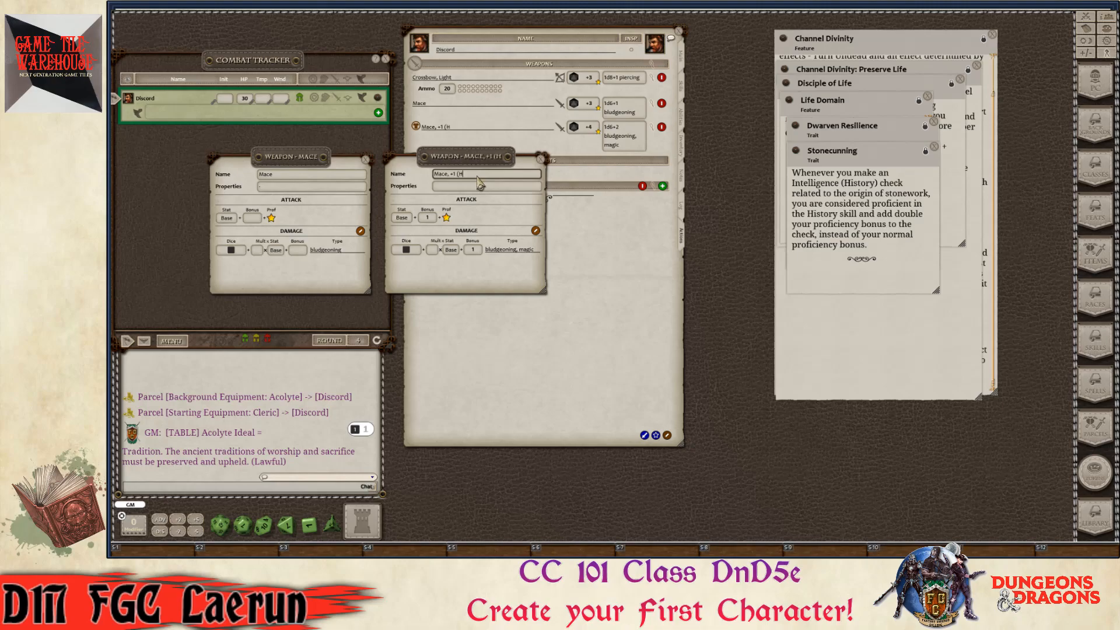
pyautogui.write('oly Roll')
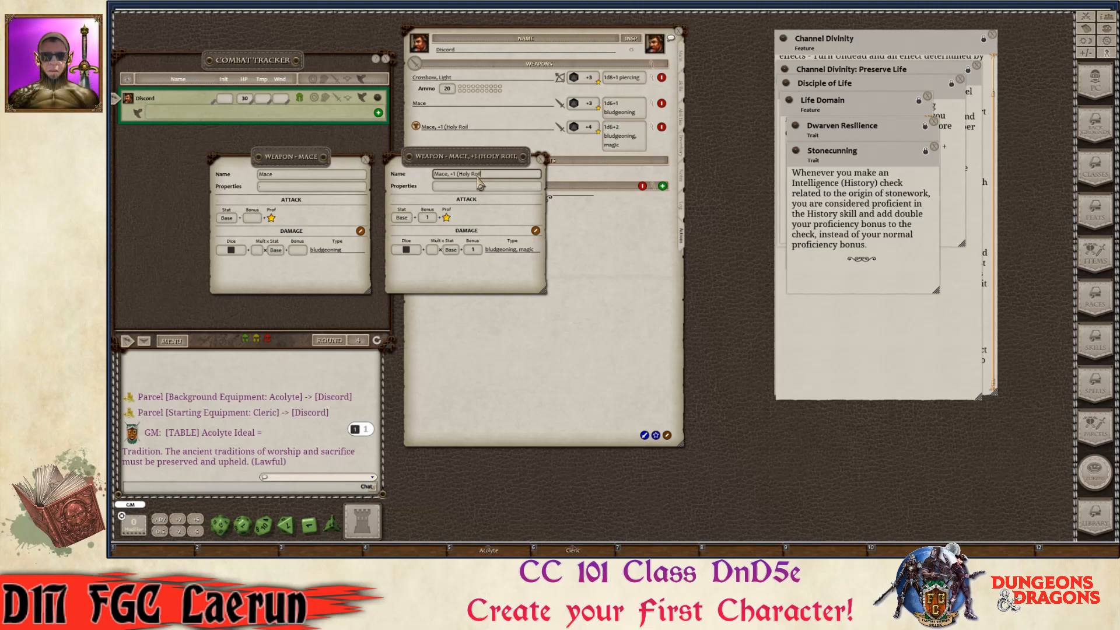
pyautogui.write('er)')
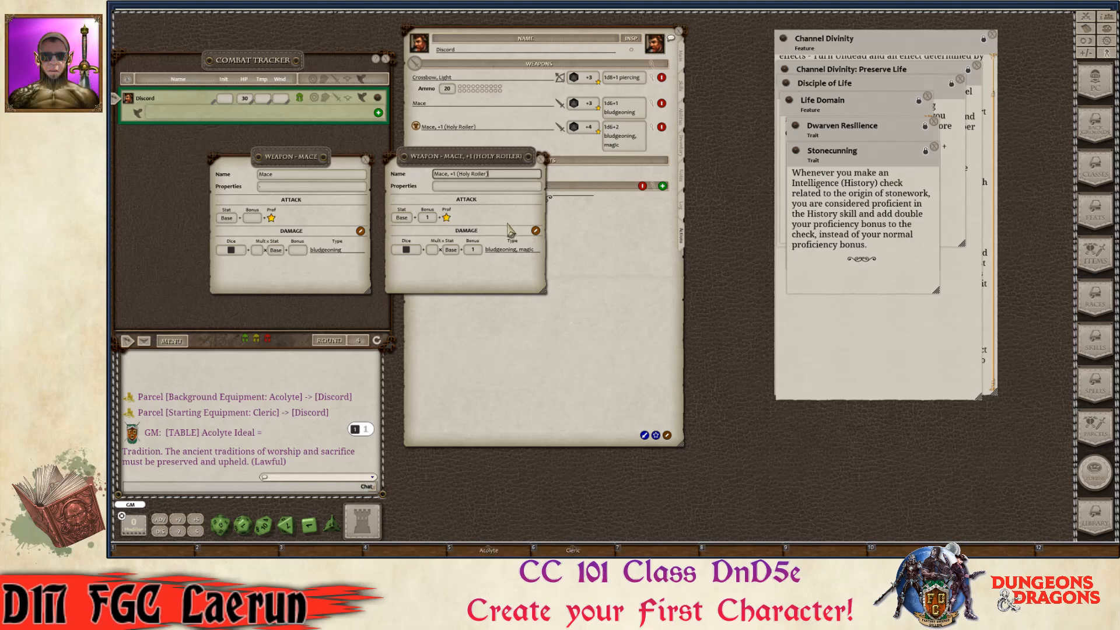
pyautogui.click(489, 186)
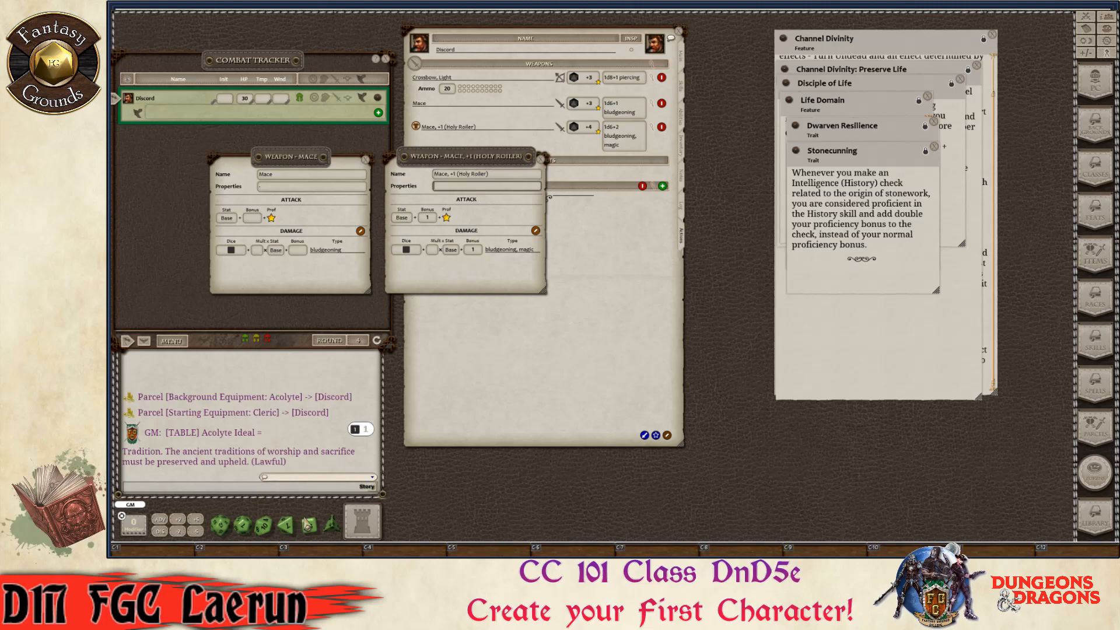
# - Add a second damage entry of one d4 with the type "radiant" to the Holy Roller mace
pyautogui.moveTo(331, 525); pyautogui.dragTo(417, 266)
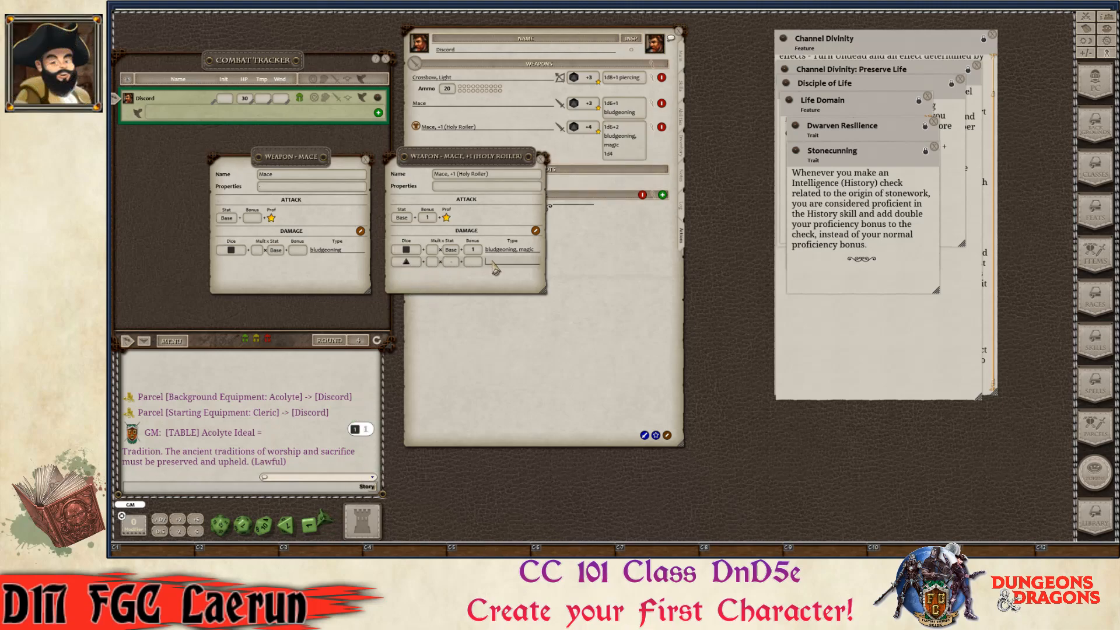
pyautogui.write('radiant')
pyautogui.press('ctrl')
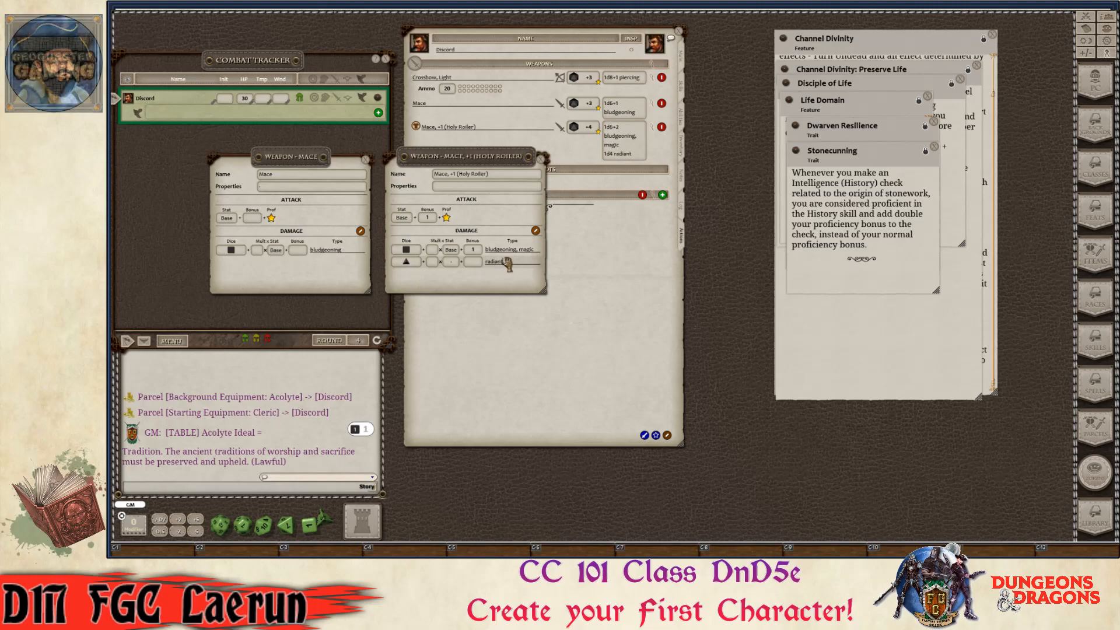
# - Shift the Holy Roller's details window slightly and close the detail windows of both maces
pyautogui.moveTo(485, 164); pyautogui.dragTo(494, 171)
pyautogui.press('ctrl')
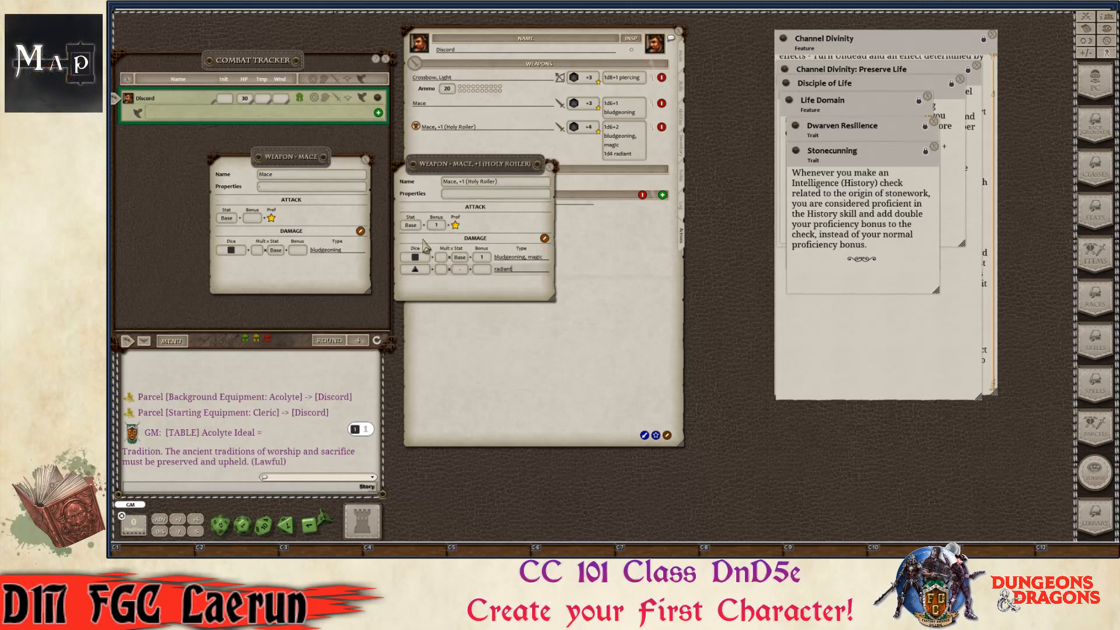
pyautogui.click(365, 161)
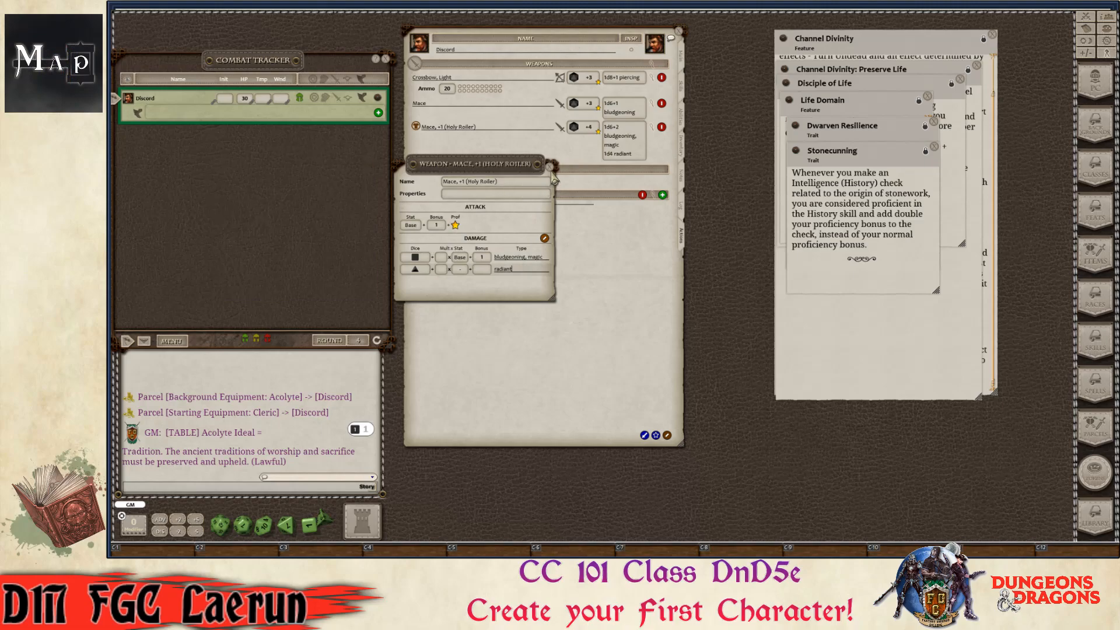
pyautogui.click(553, 171)
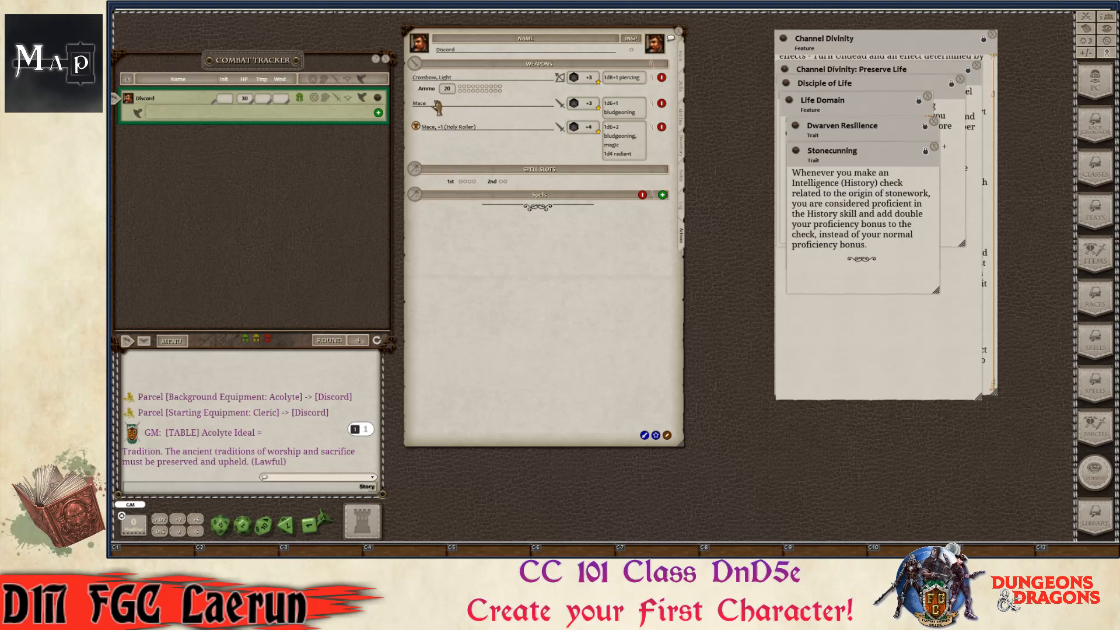
pyautogui.press('ctrl')
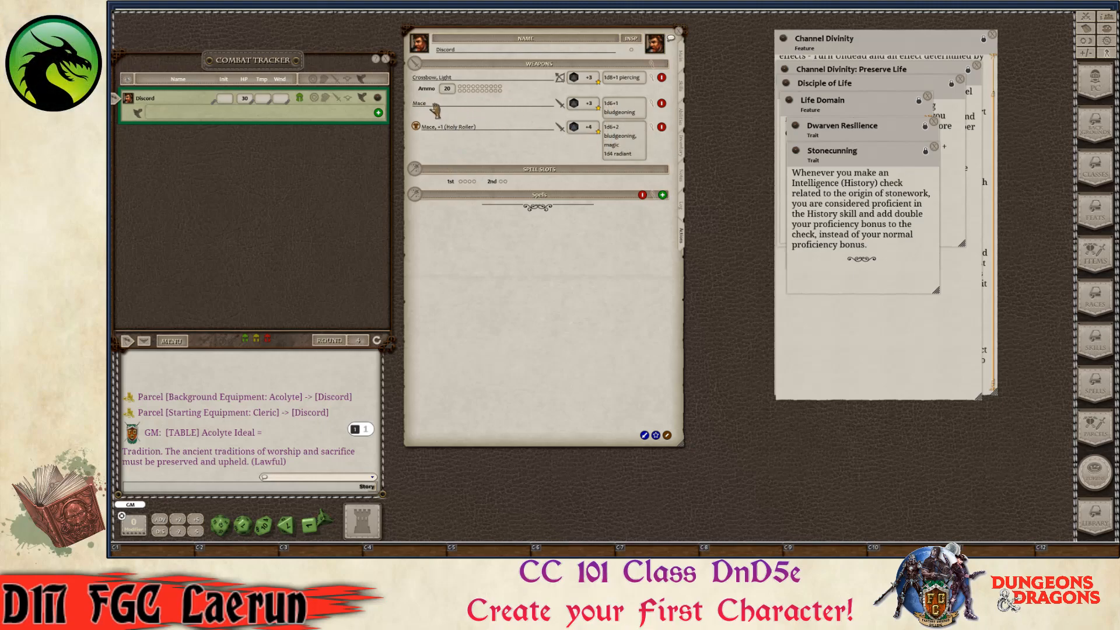
pyautogui.press('ctrl')
# - Finish editing the character's actions and switch their mode from Standard to Preparation
pyautogui.click(667, 436)
pyautogui.press('ctrl')
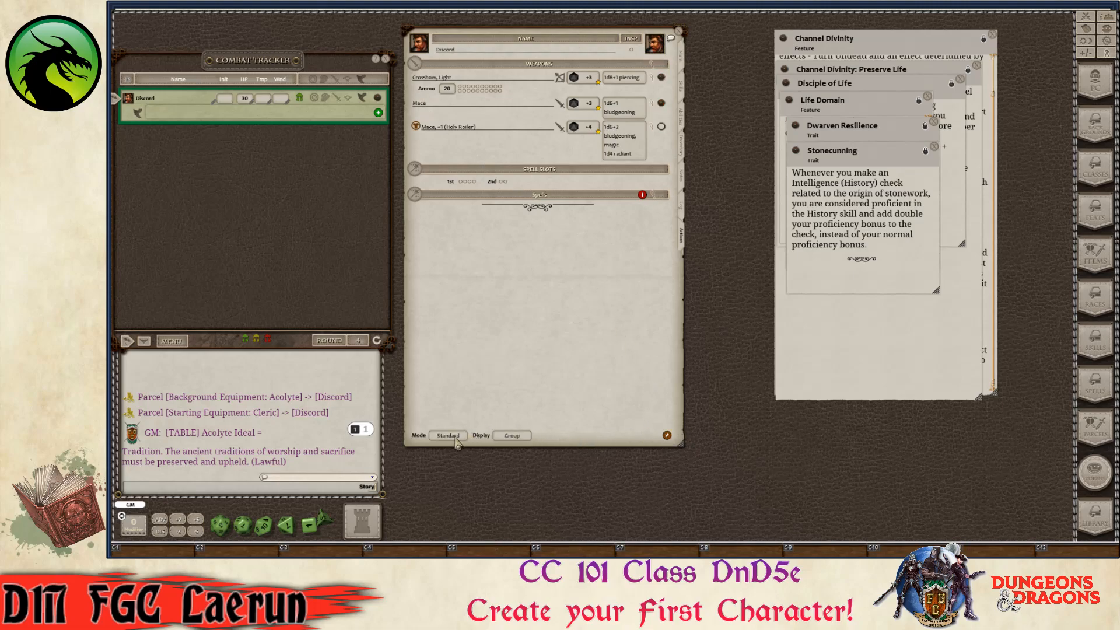
pyautogui.keyDown('ctrl'); pyautogui.click(455, 441); pyautogui.keyUp('ctrl')
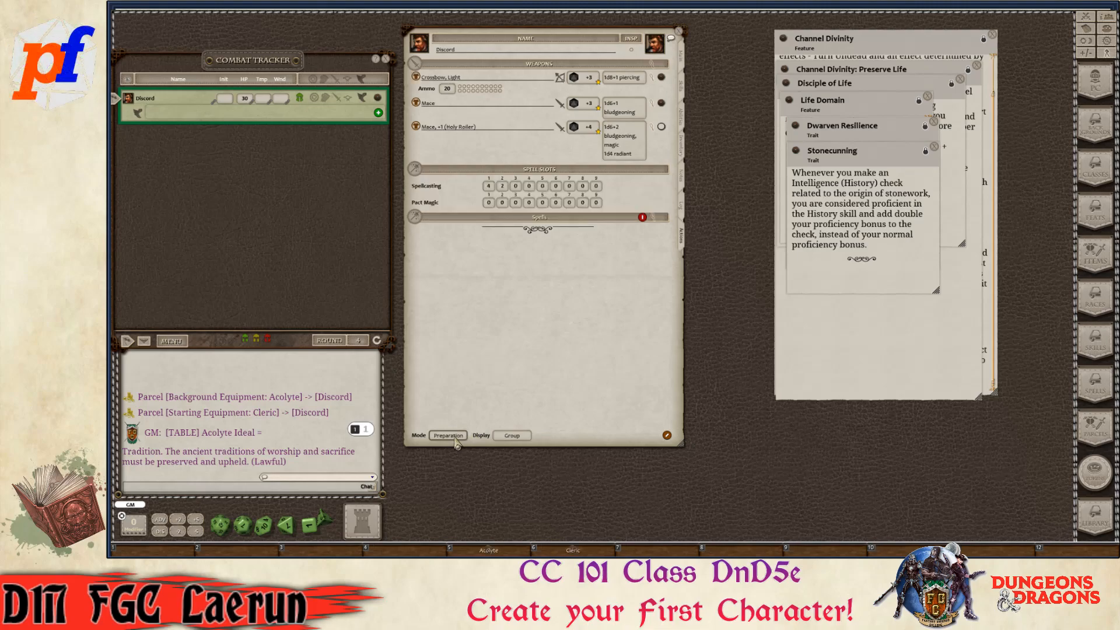
pyautogui.press('ctrl')
# - Change the plain mace's carried status so it is no longer equipped, and switch the actions mode to Combat
pyautogui.click(416, 103)
pyautogui.press('ctrl')
pyautogui.keyDown('ctrl'); pyautogui.click(416, 103); pyautogui.keyUp('ctrl')
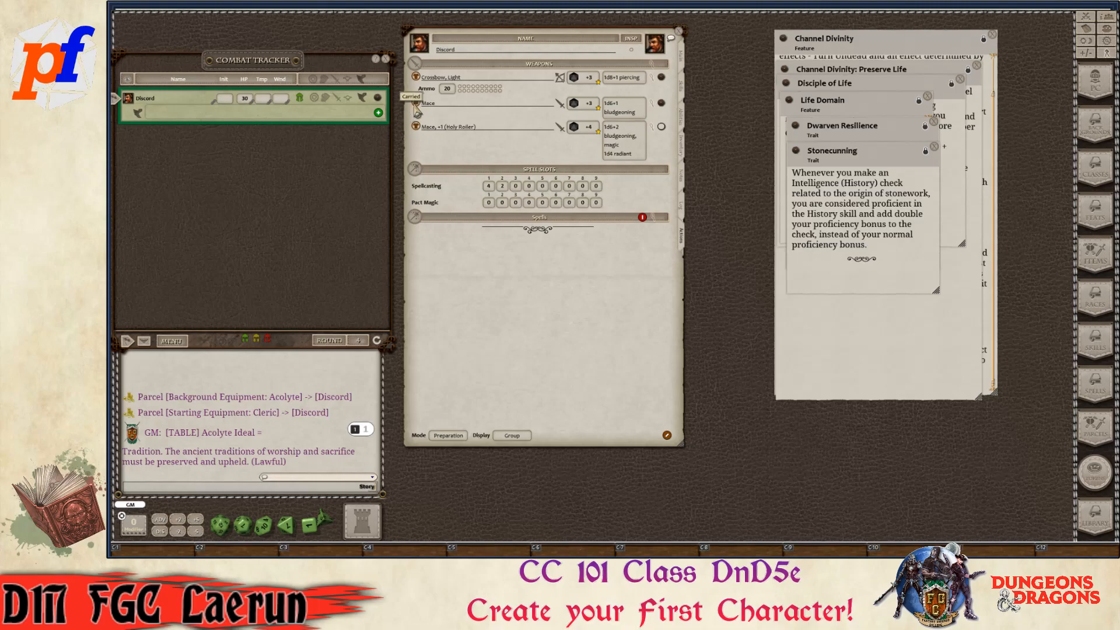
pyautogui.click(448, 436)
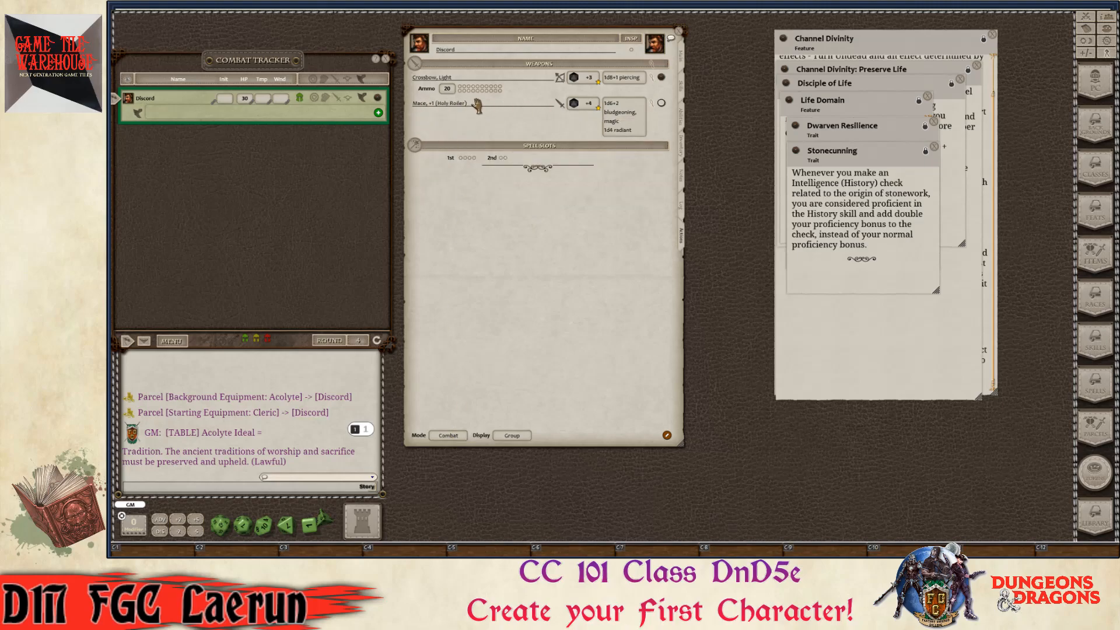
# - Change the actions display from Group through Summary to Actions
pyautogui.click(512, 435)
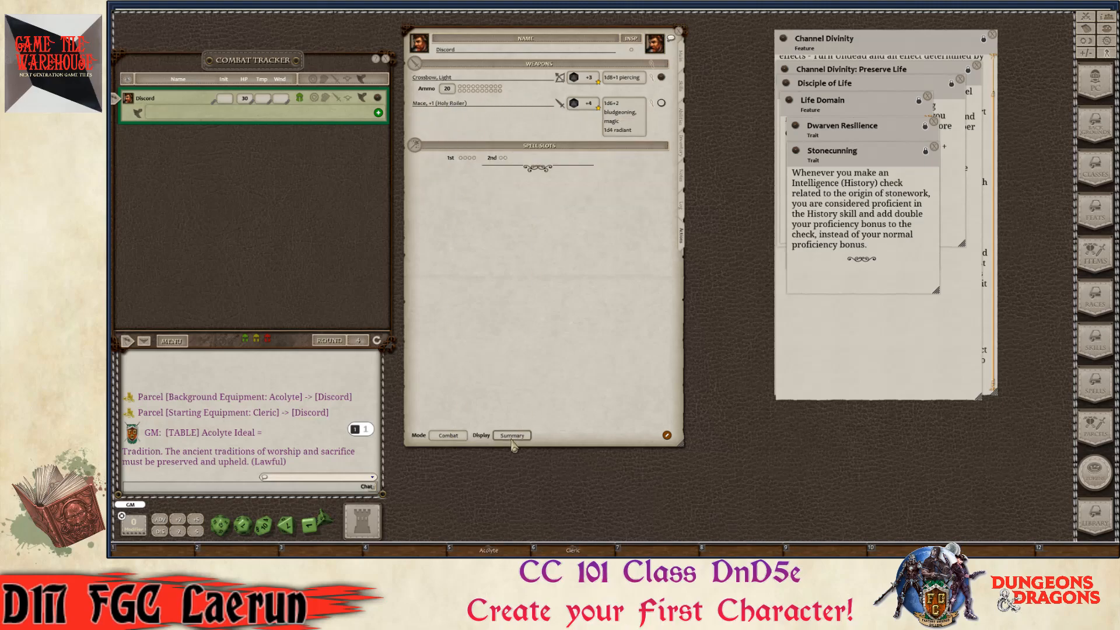
pyautogui.press('ctrl')
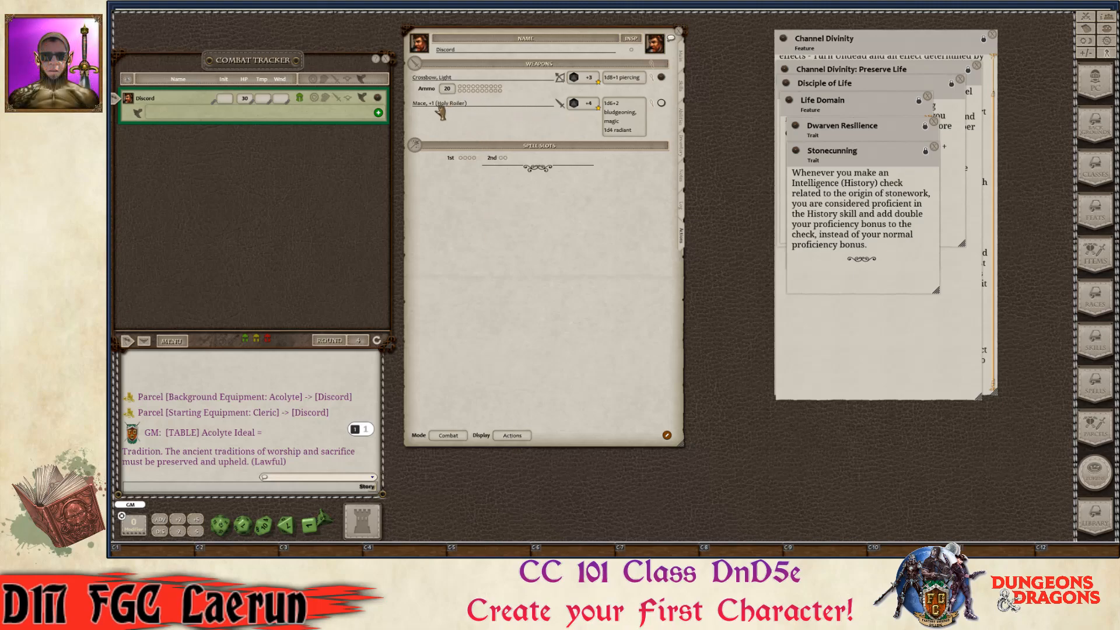
pyautogui.press('ctrl')
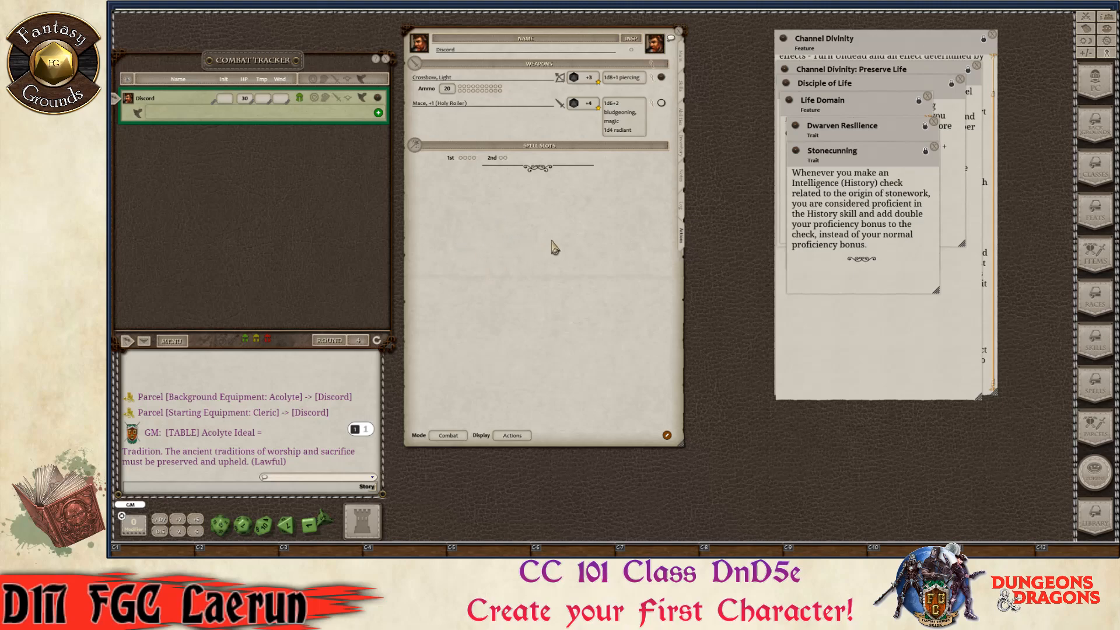
pyautogui.press('ctrl')
pyautogui.press('ctrl')
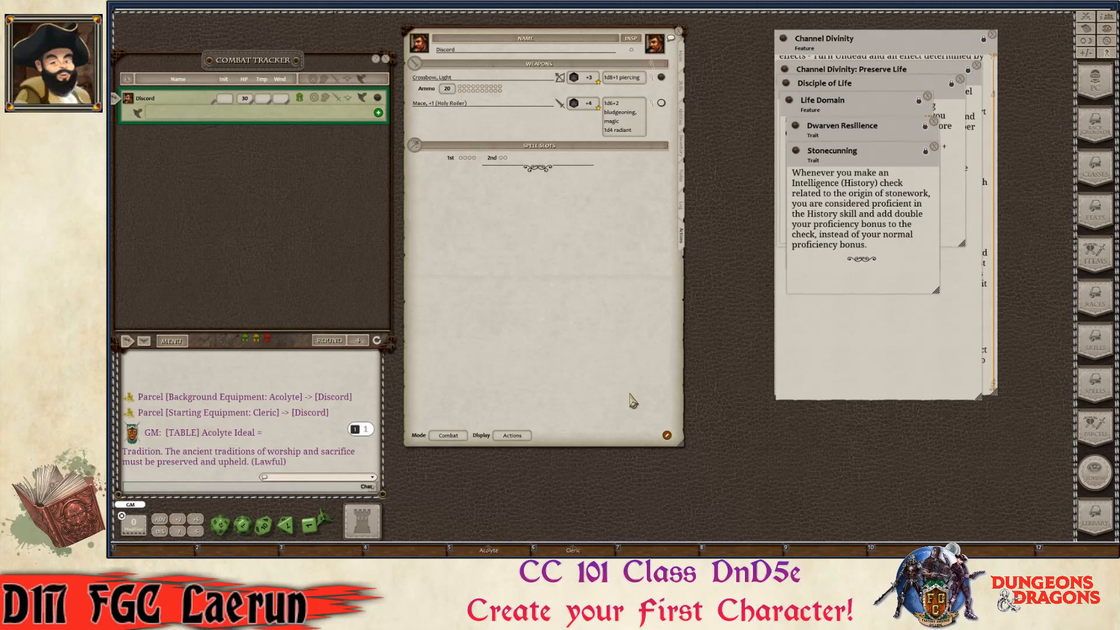
# - Reopen the actions for editing and add a new power with its group set to "Consumables"
pyautogui.click(666, 435)
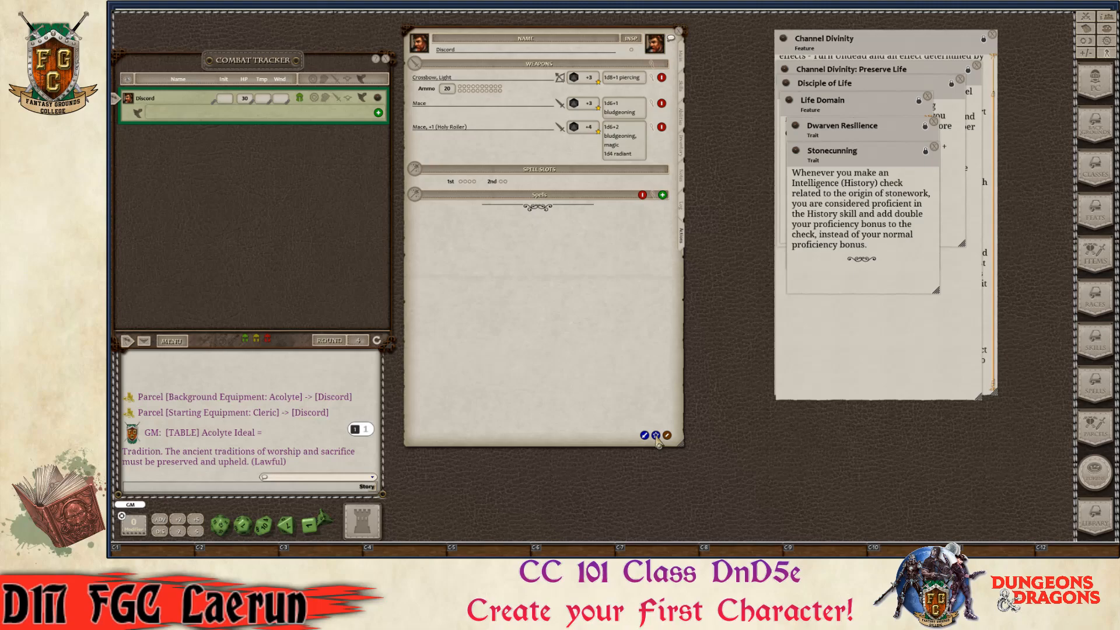
pyautogui.click(656, 436)
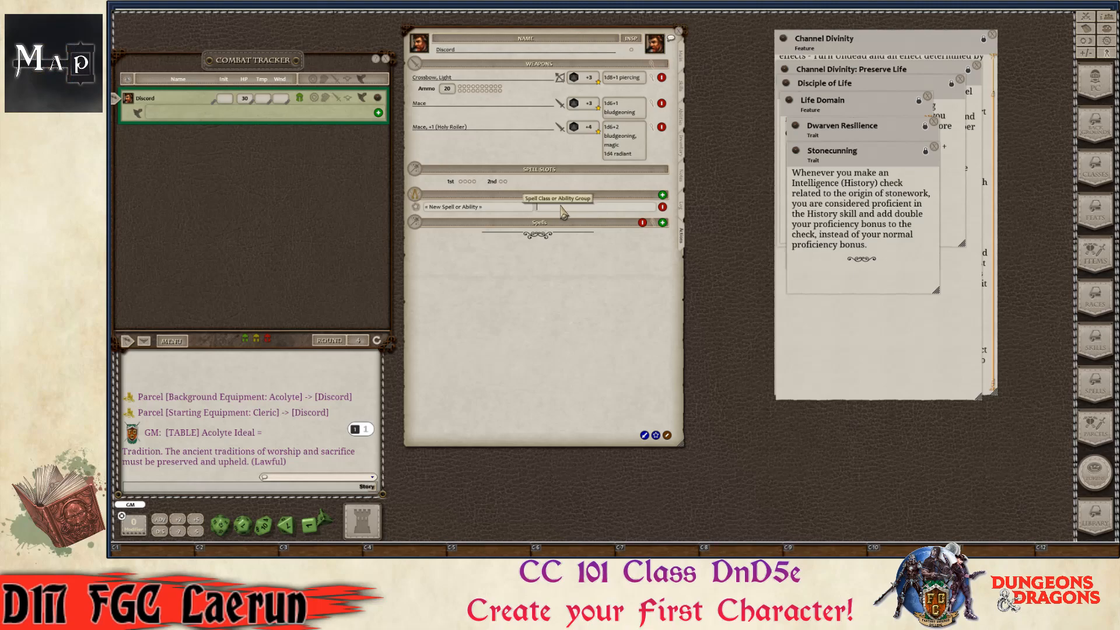
pyautogui.write('Consumables')
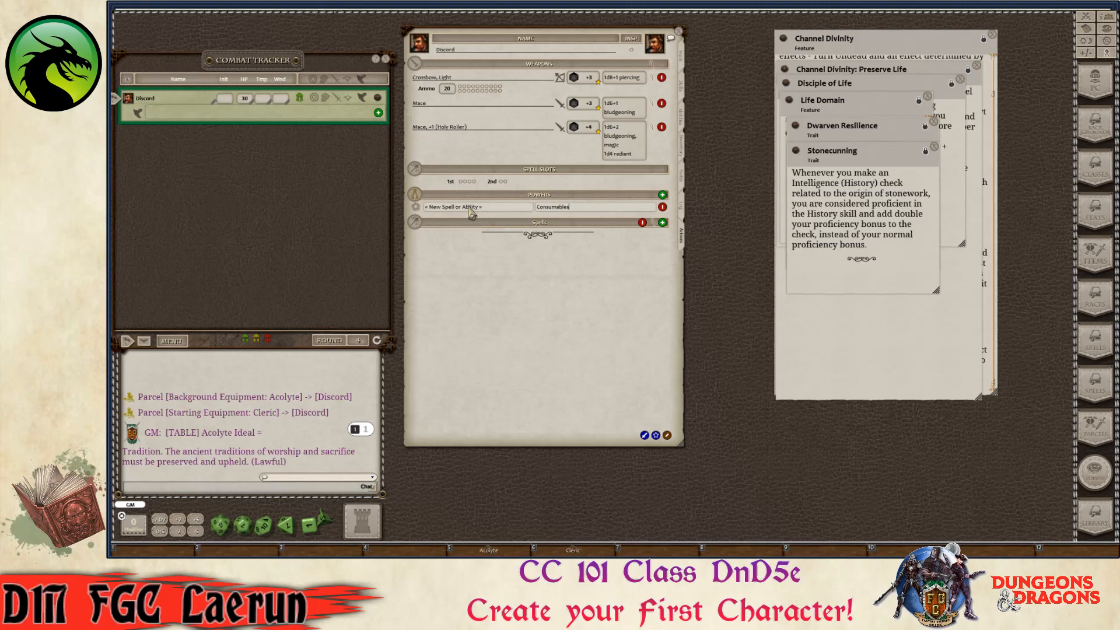
pyautogui.click(470, 211)
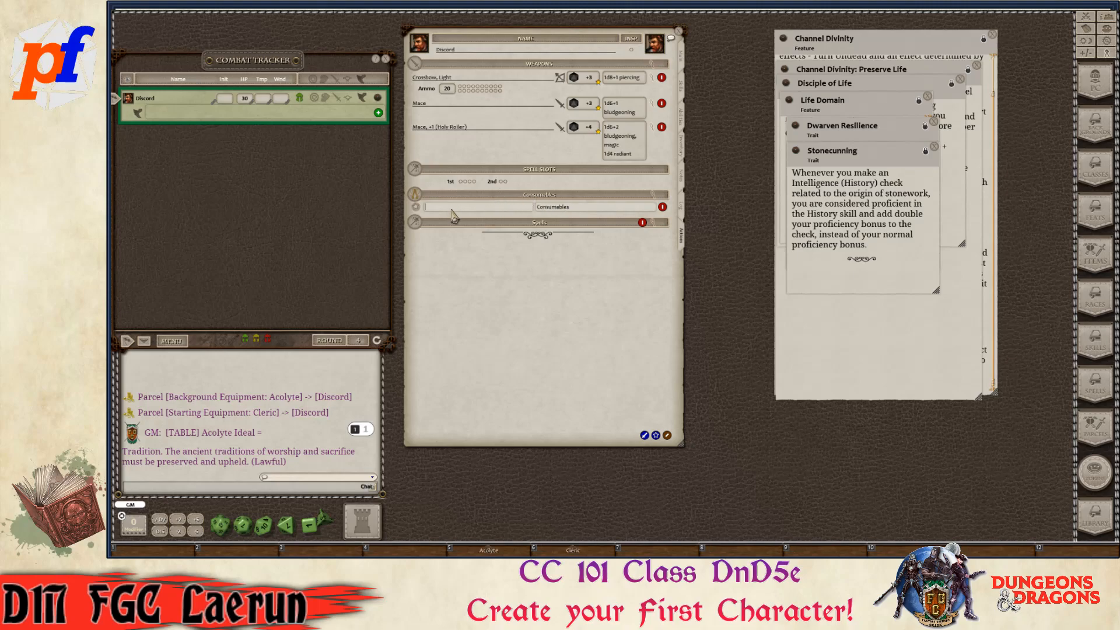
pyautogui.press('ctrl')
pyautogui.press('ctrl')
# - Add four more blank powers to the character's actions
pyautogui.click(656, 435)
pyautogui.click(657, 435)
pyautogui.click(656, 436)
pyautogui.click(656, 435)
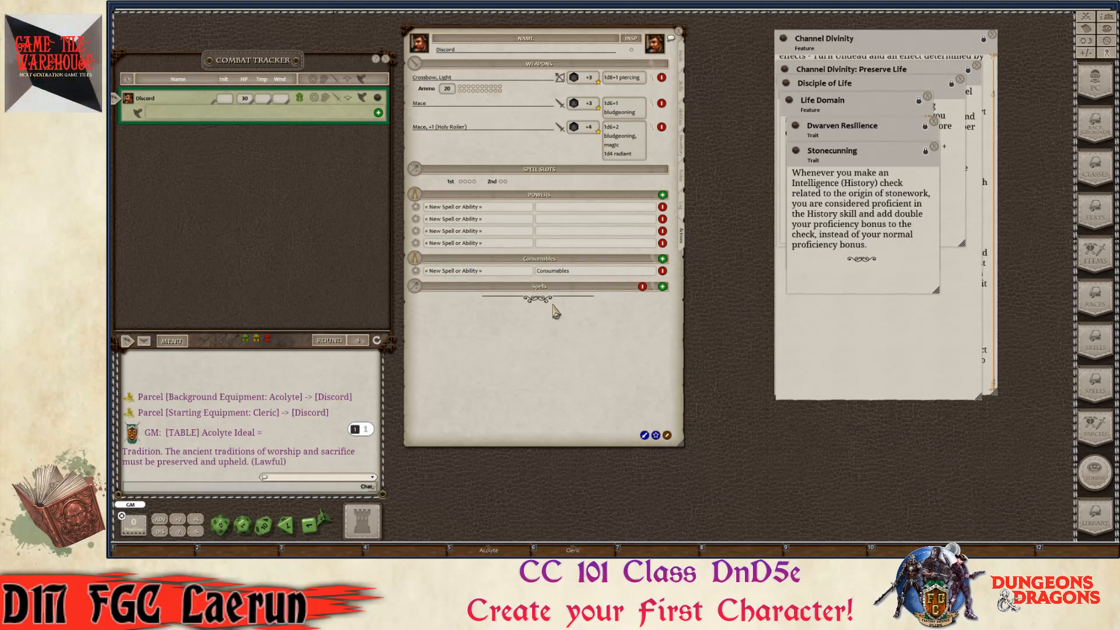
# - Assign the four blank powers to the Consumables group by reusing the group name of the existing power
pyautogui.doubleClick(568, 272)
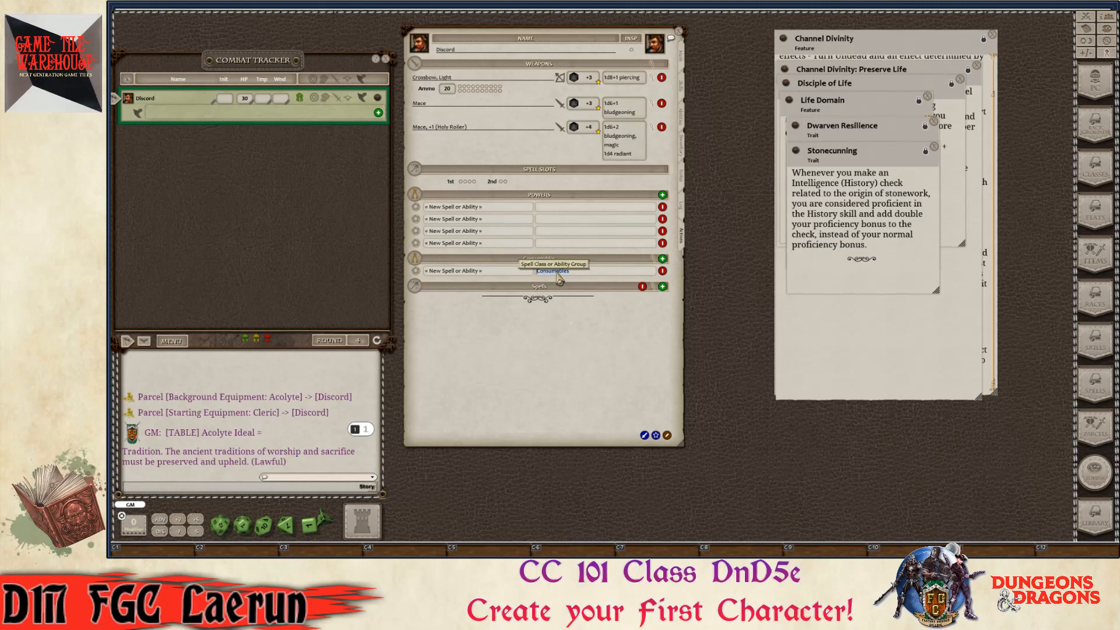
pyautogui.hotkey('ctrl', 'c')
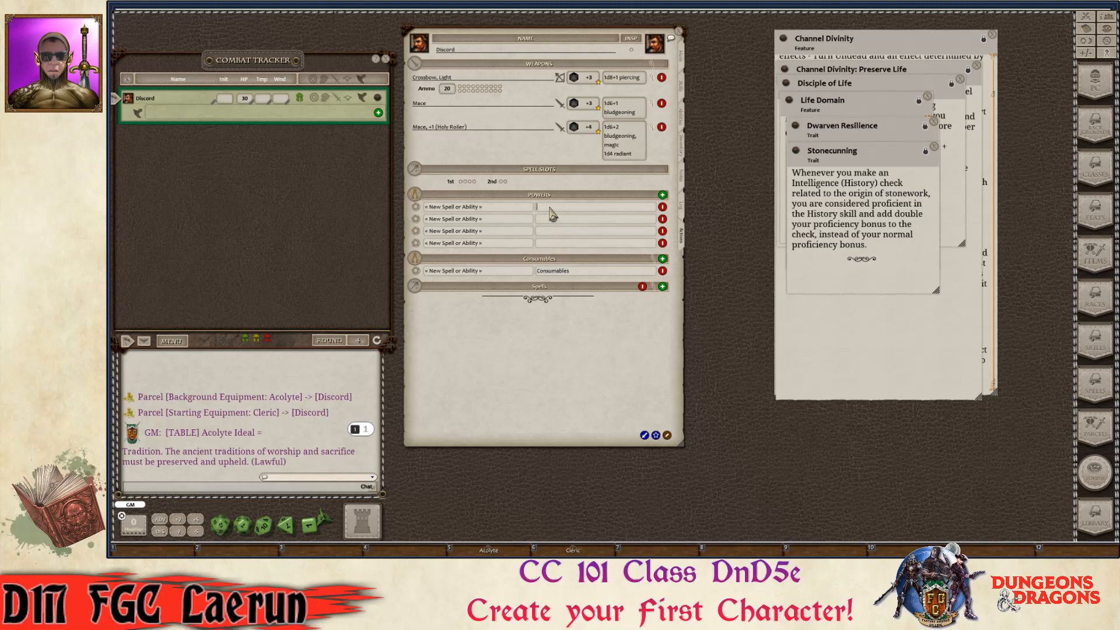
pyautogui.hotkey('ctrl', 'v')
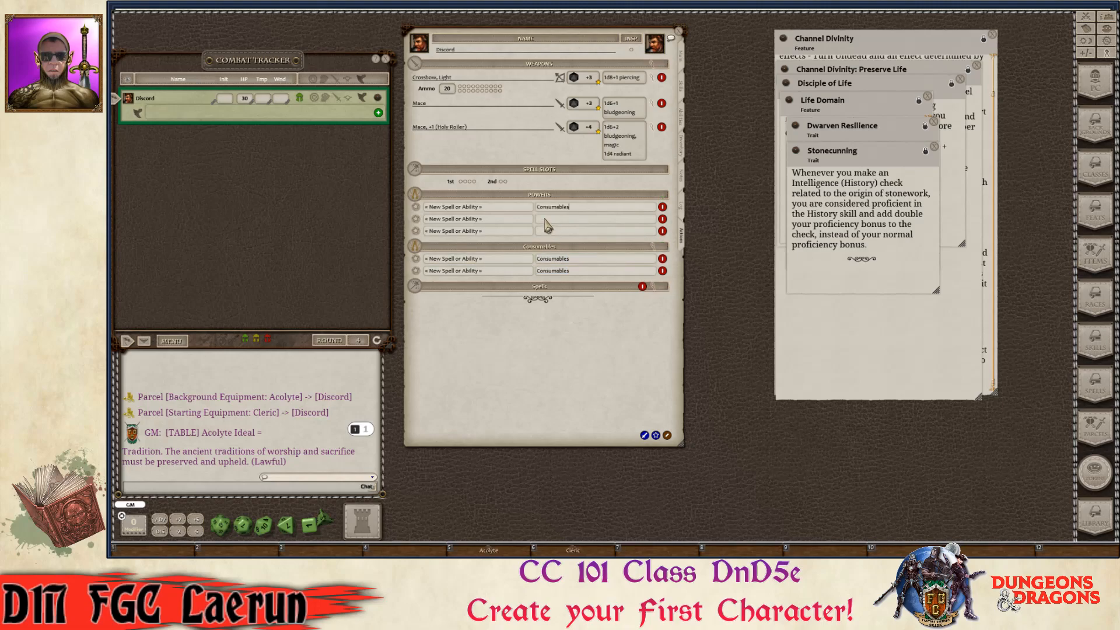
pyautogui.click(546, 220)
pyautogui.hotkey('ctrl', 'v')
pyautogui.click(546, 220)
pyautogui.hotkey('ctrl', 'v')
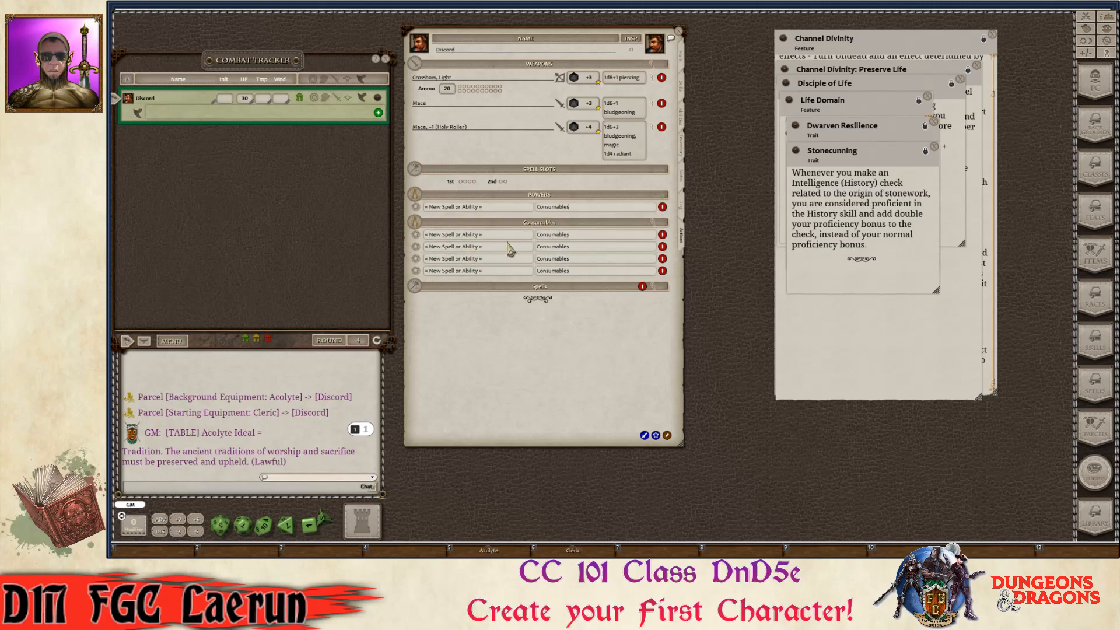
pyautogui.click(496, 227)
pyautogui.click(521, 227)
pyautogui.press('ctrl')
pyautogui.press('ctrl')
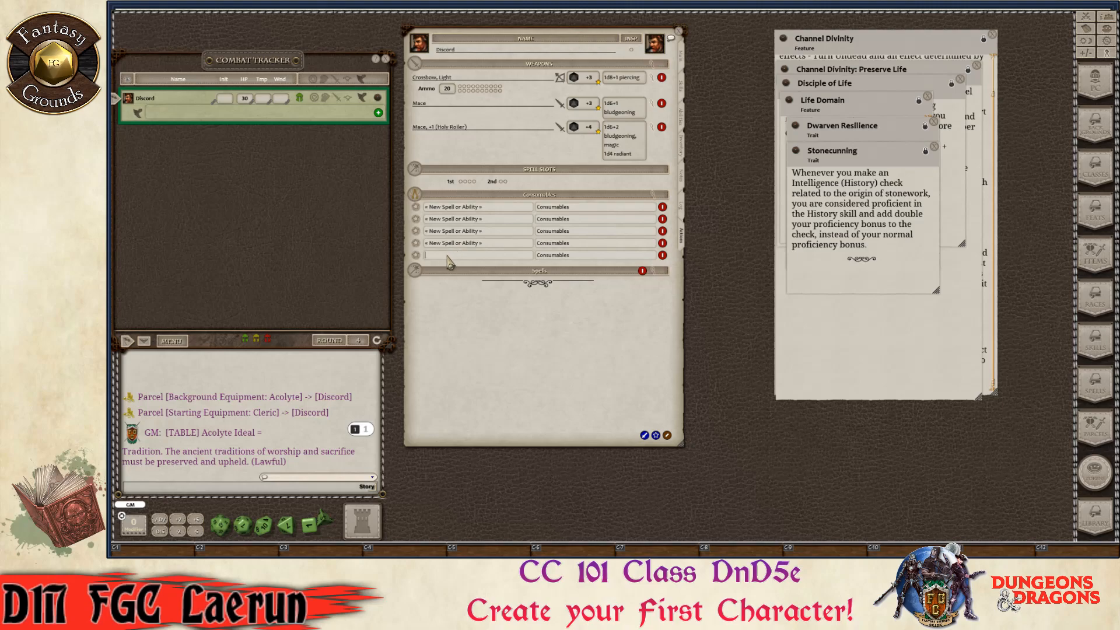
# - Name three of the Consumables powers "Healing Potions", "Candles" and "Rations"
pyautogui.write('He')
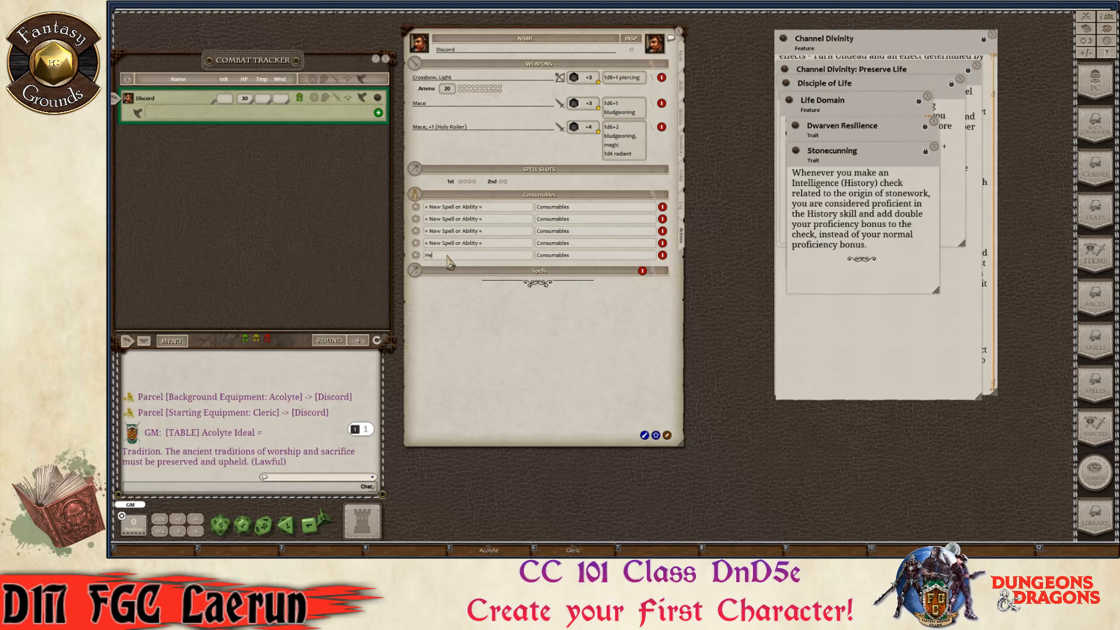
pyautogui.write('aling Potions')
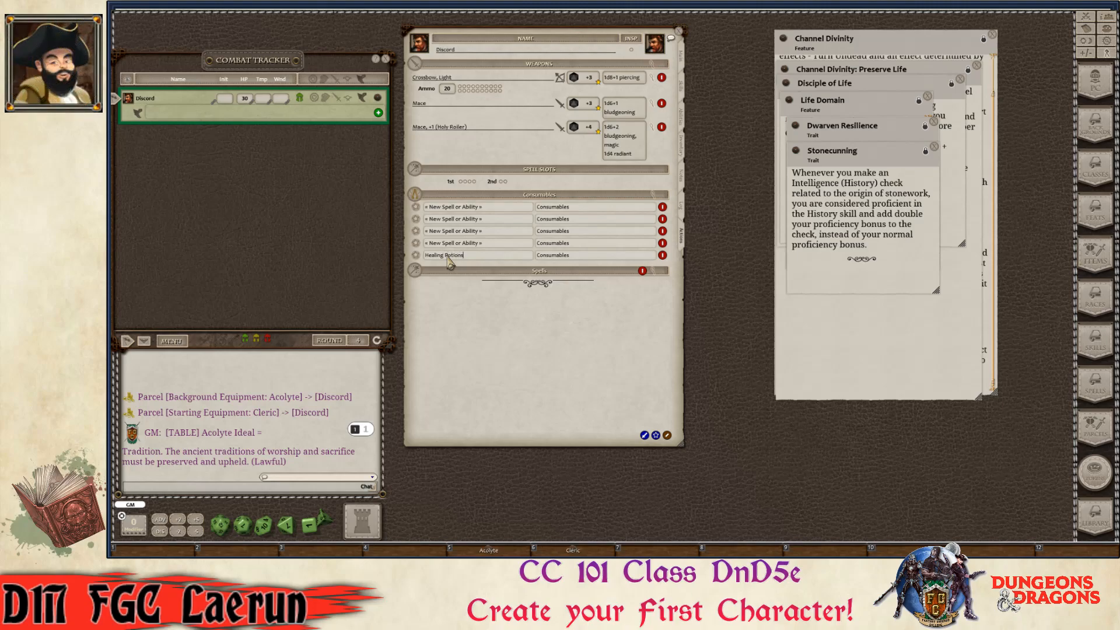
pyautogui.click(474, 243)
pyautogui.write('Candles')
pyautogui.press('ctrl')
pyautogui.click(468, 231)
pyautogui.write('Ratio')
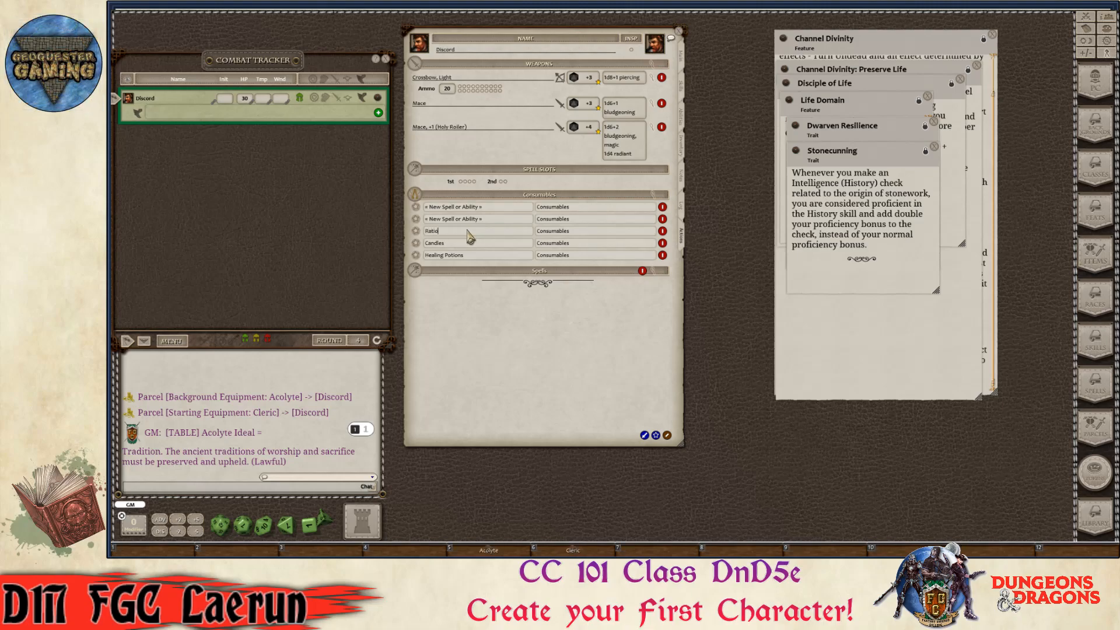
pyautogui.write('ns')
pyautogui.press('Tab')
# - Name the two remaining Consumables powers "Incense Sticks" and "Water"
pyautogui.press('ctrl')
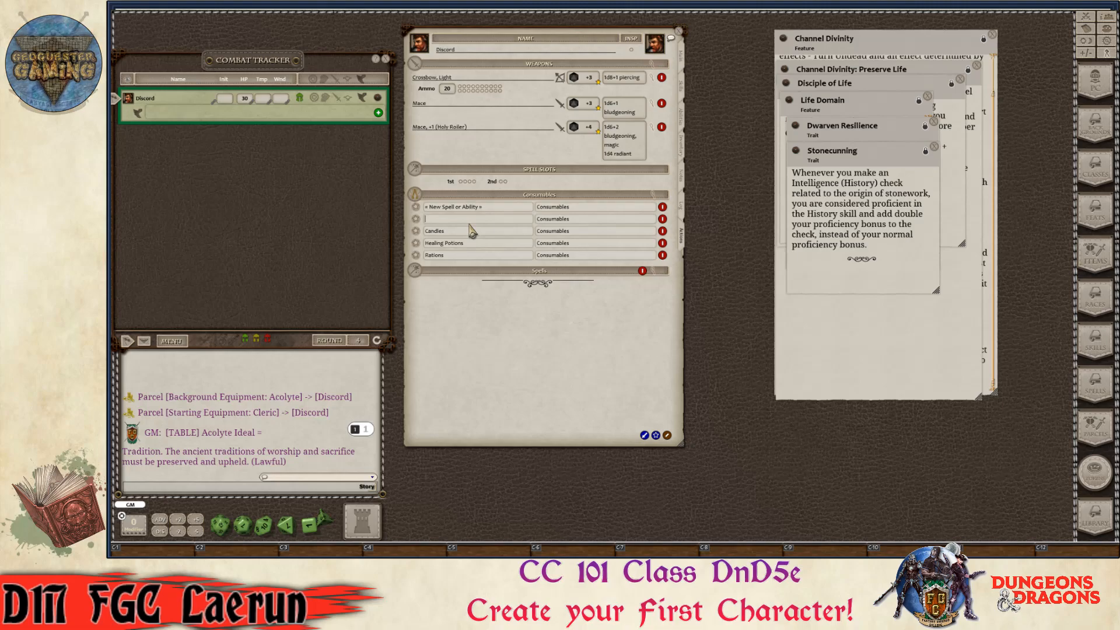
pyautogui.write('Incense ')
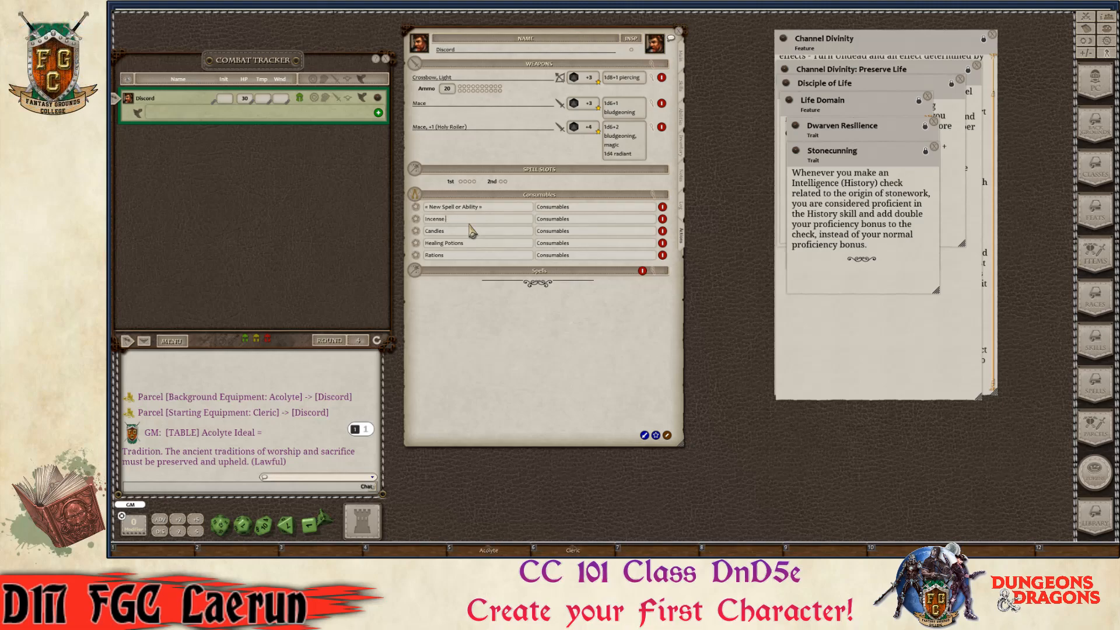
pyautogui.write('ASSticks')
pyautogui.click(485, 208)
pyautogui.press('ctrl')
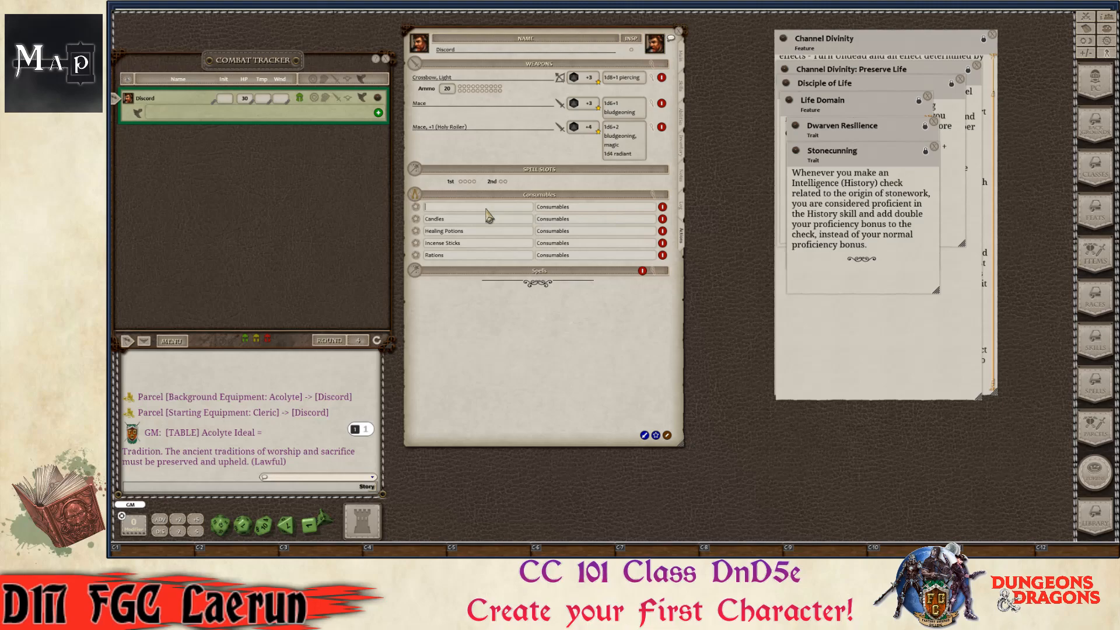
pyautogui.write('Water')
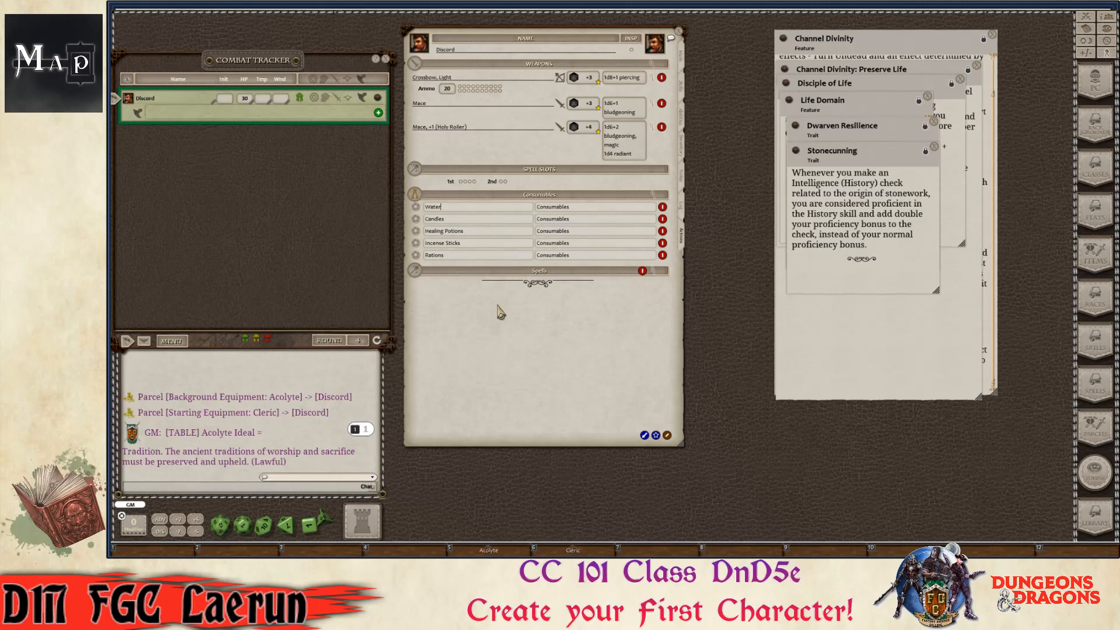
pyautogui.press('ctrl')
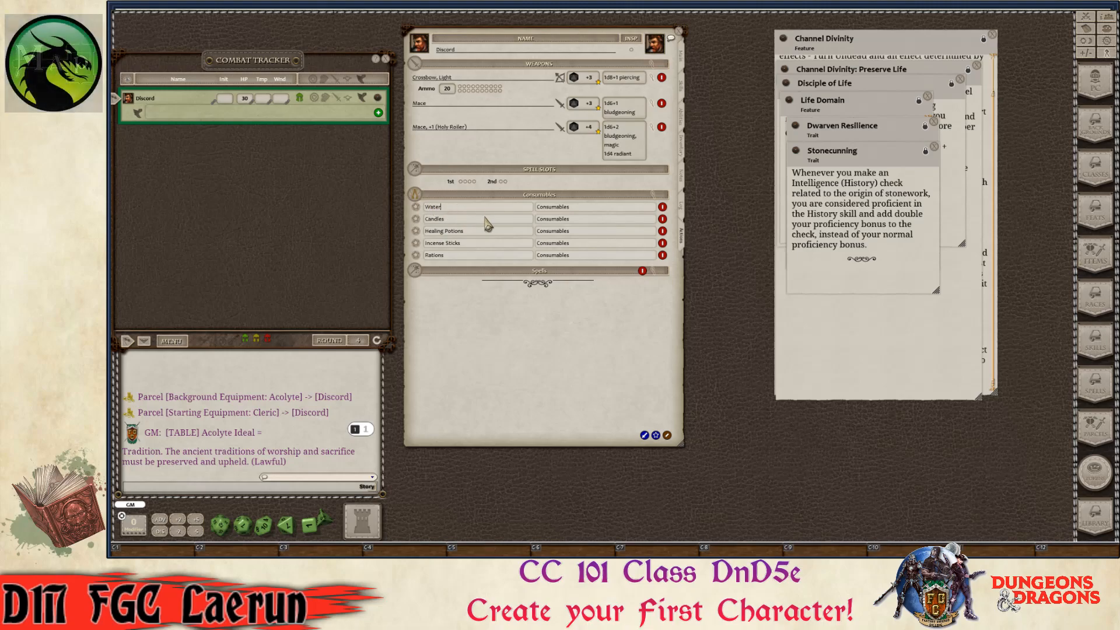
# - Check the consumable quantities in the inventory, and switch the actions from editing to Preparation mode
pyautogui.click(683, 150)
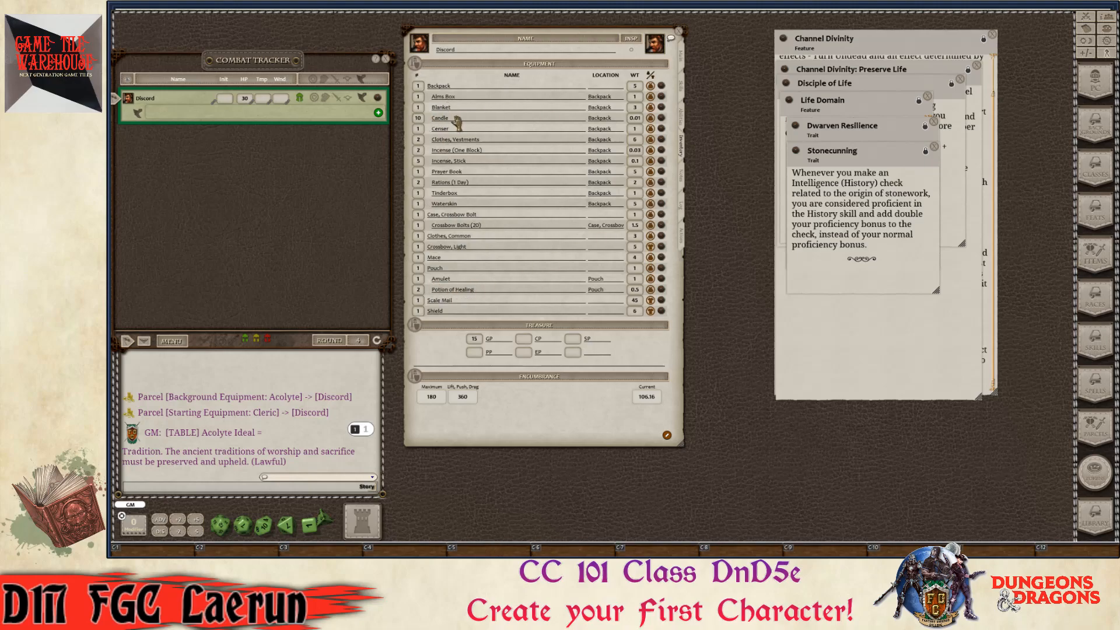
pyautogui.click(684, 246)
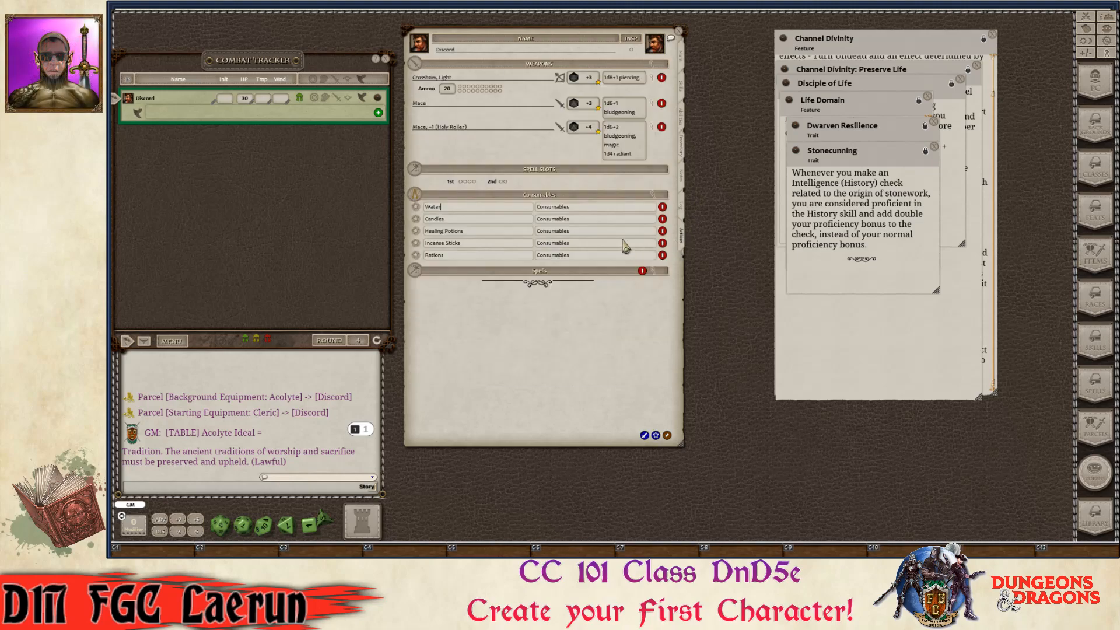
pyautogui.click(667, 436)
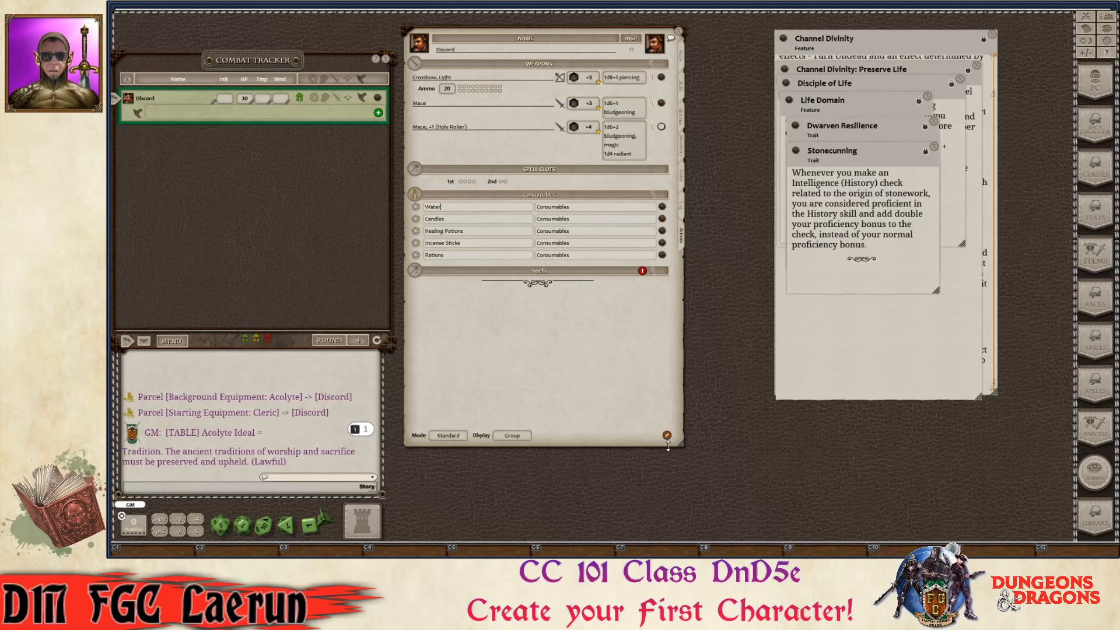
pyautogui.keyDown('ctrl'); pyautogui.click(447, 435); pyautogui.keyUp('ctrl')
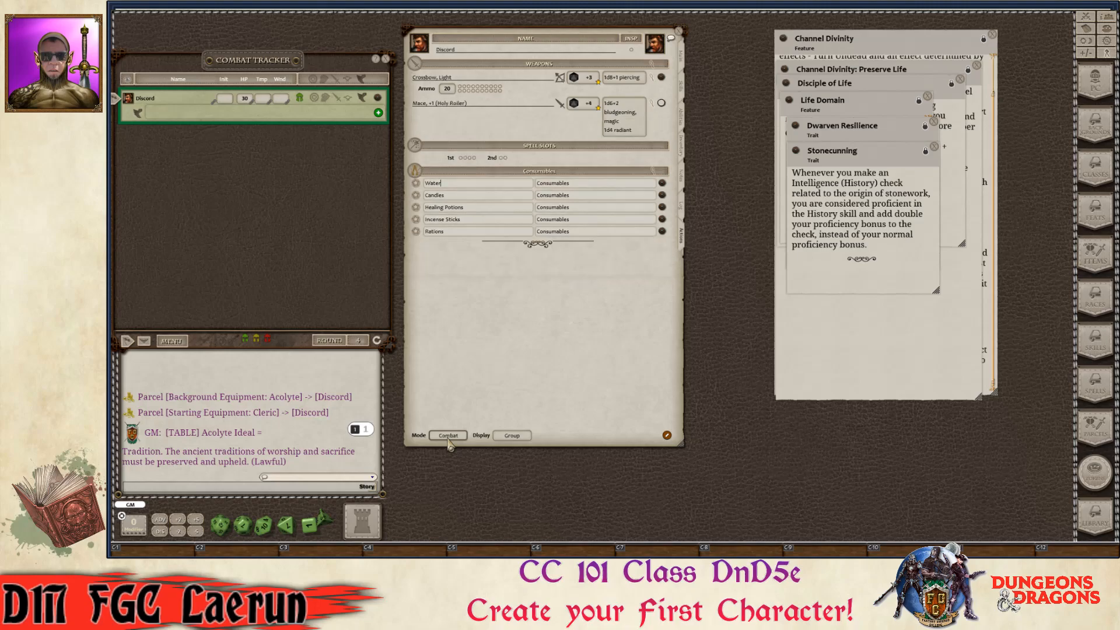
pyautogui.keyDown('ctrl'); pyautogui.click(448, 436); pyautogui.keyUp('ctrl')
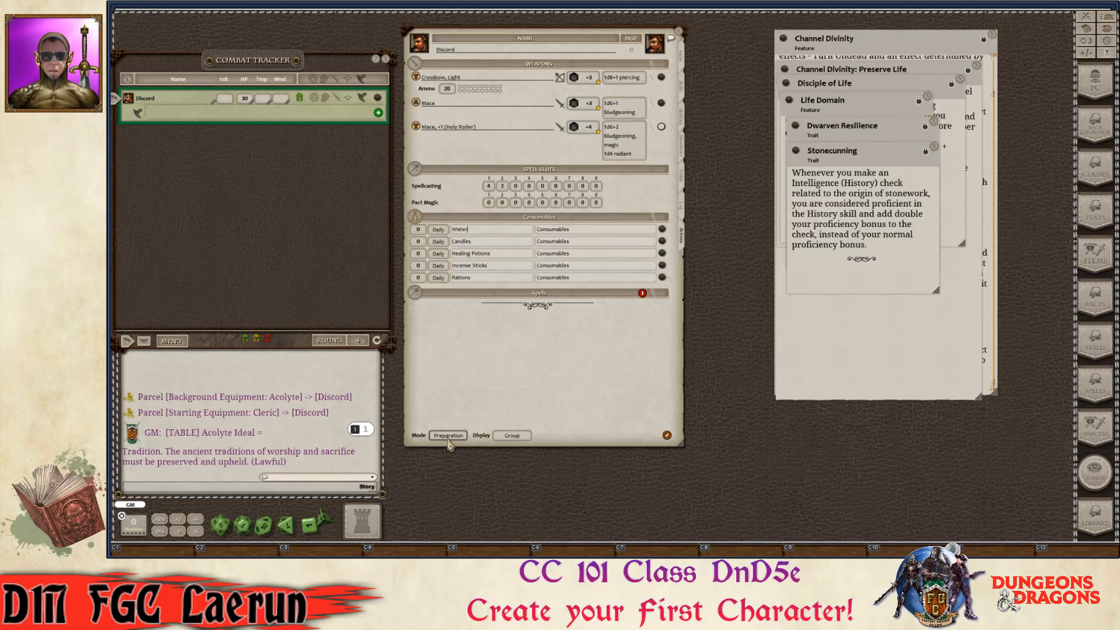
# - Change the usage period of all five Consumables powers to Once
pyautogui.click(445, 241)
pyautogui.click(443, 253)
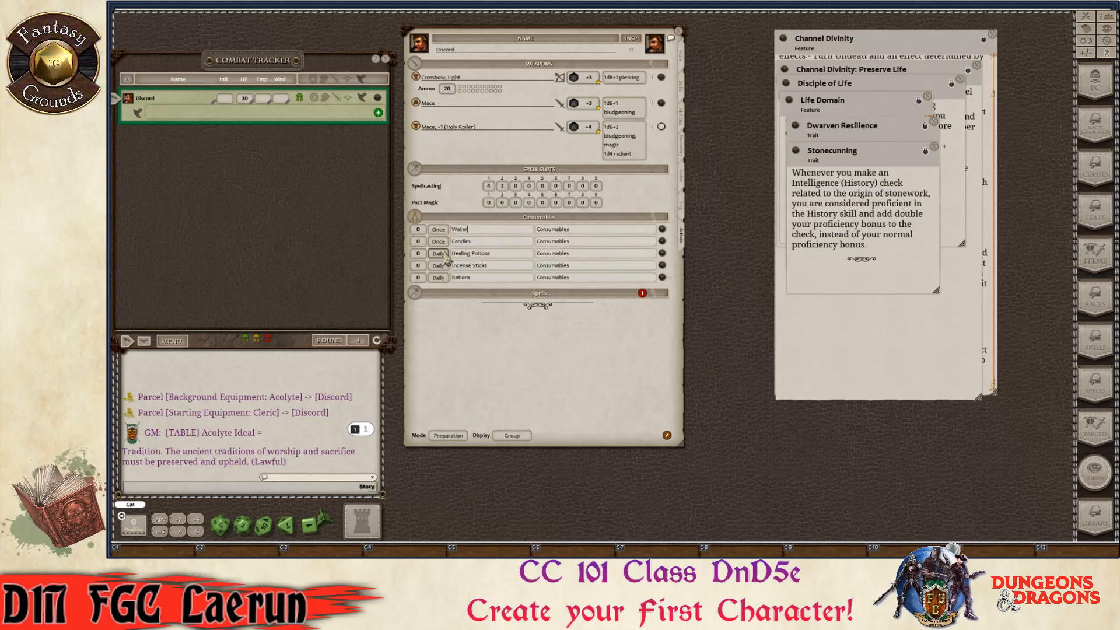
pyautogui.click(444, 265)
pyautogui.click(442, 278)
# - Set the number of uses to 10 for Candles, 2 for Healing Potions, 5 for Incense Sticks, 2 for Rations and 1 for Water
pyautogui.click(418, 230)
pyautogui.write('1')
pyautogui.click(420, 265)
pyautogui.click(419, 254)
pyautogui.write('5')
pyautogui.click(419, 242)
pyautogui.write('2')
pyautogui.click(418, 230)
pyautogui.write('1')
pyautogui.press('ctrl')
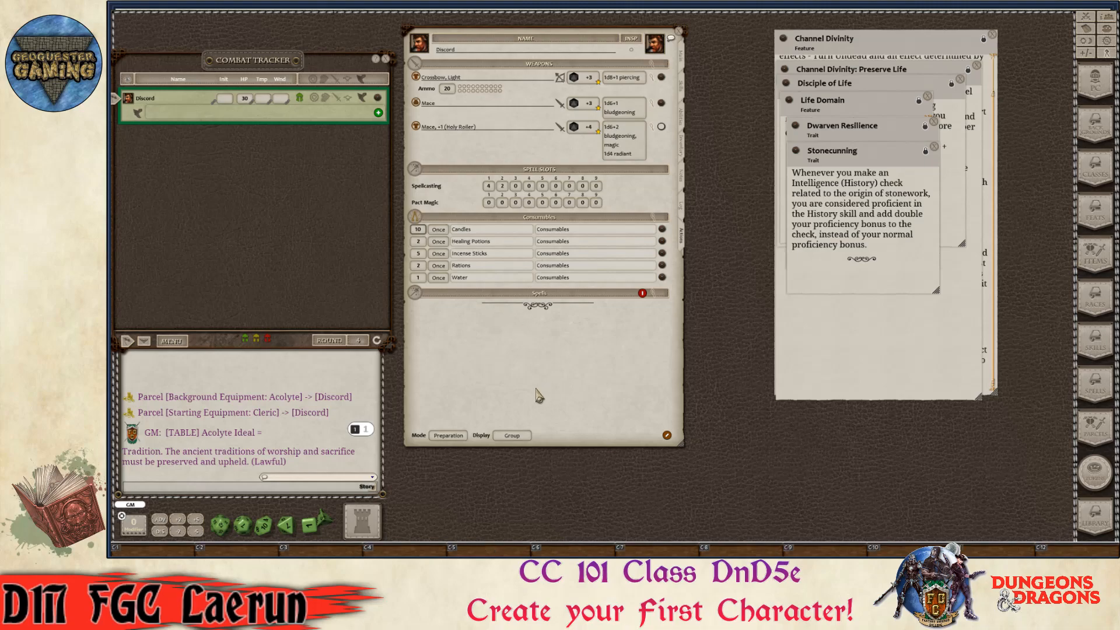
# - Switch the actions mode to Combat and the display to Actions
pyautogui.keyDown('ctrl'); pyautogui.click(449, 436); pyautogui.keyUp('ctrl')
pyautogui.click(512, 436)
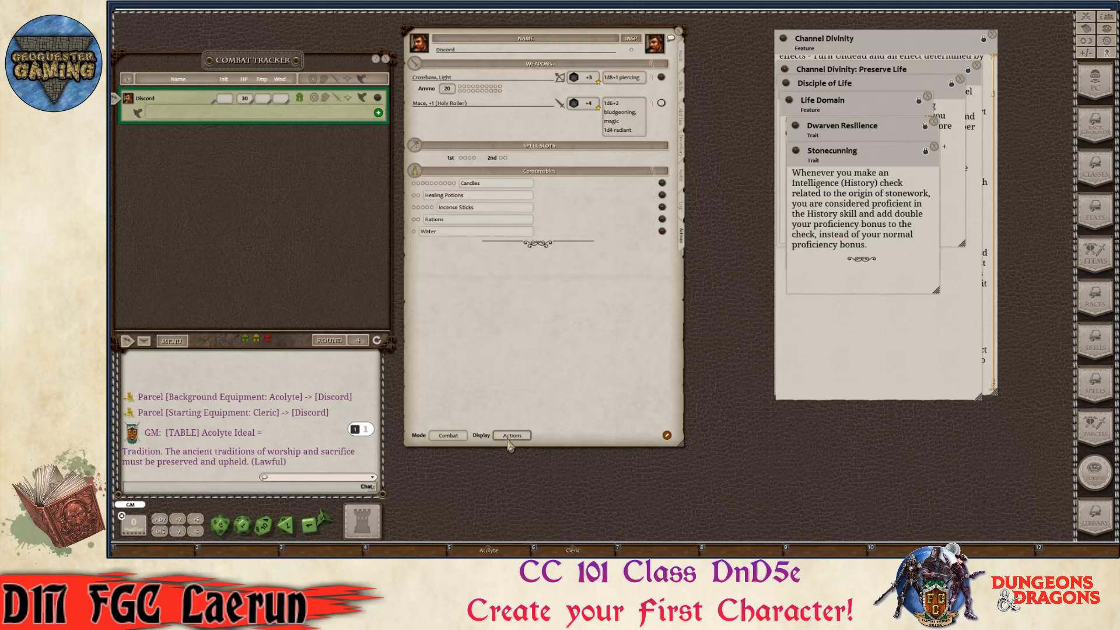
pyautogui.press('ctrl')
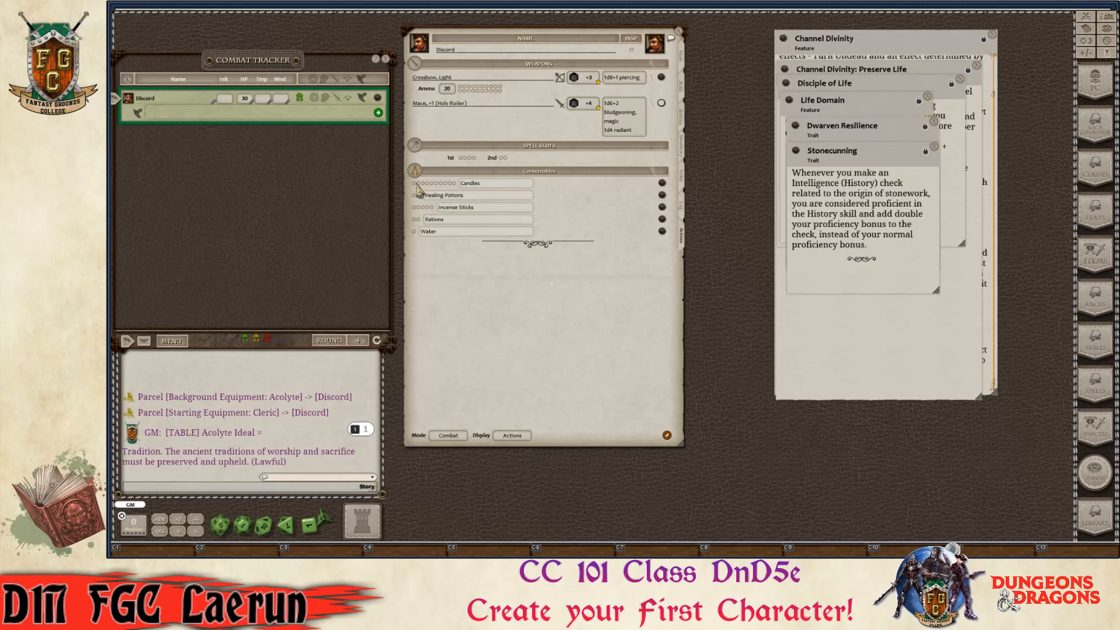
# - Mark three uses of the Candles power as spent
pyautogui.click(414, 183)
pyautogui.click(418, 183)
pyautogui.click(421, 183)
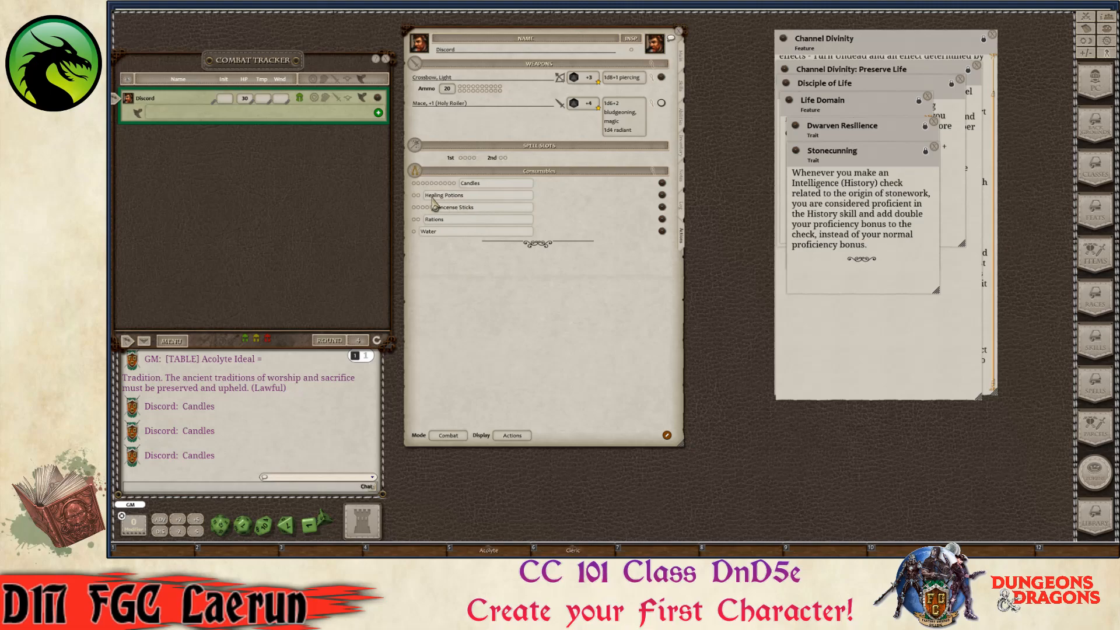
# - Add a heal action to the Healing Potions power and open its details clear of the power list
pyautogui.rightClick(483, 197)
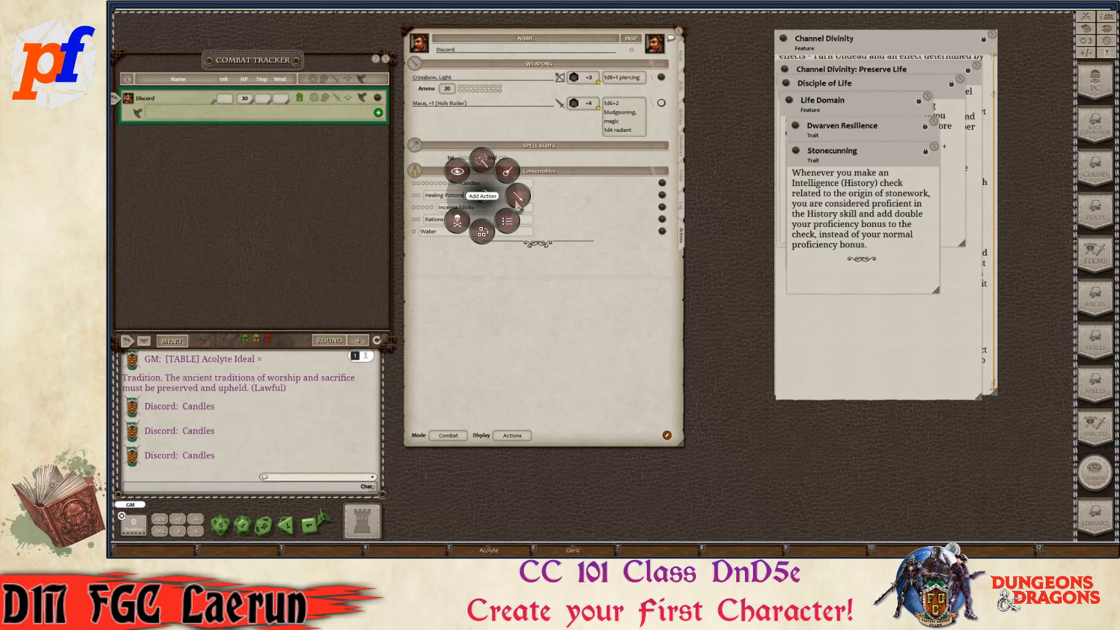
pyautogui.click(517, 198)
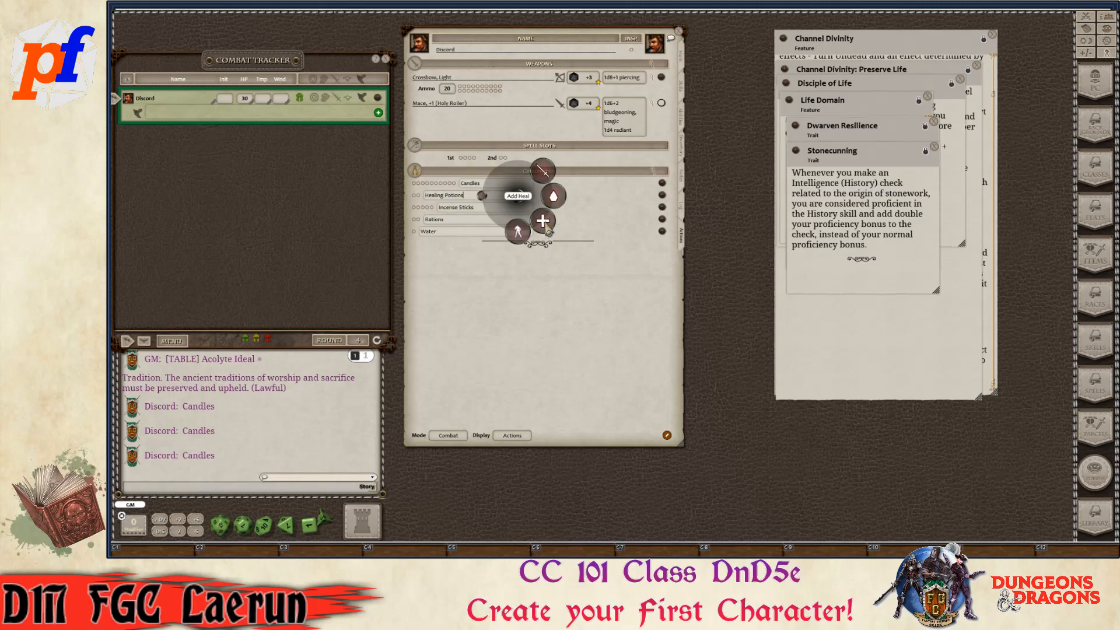
pyautogui.click(547, 228)
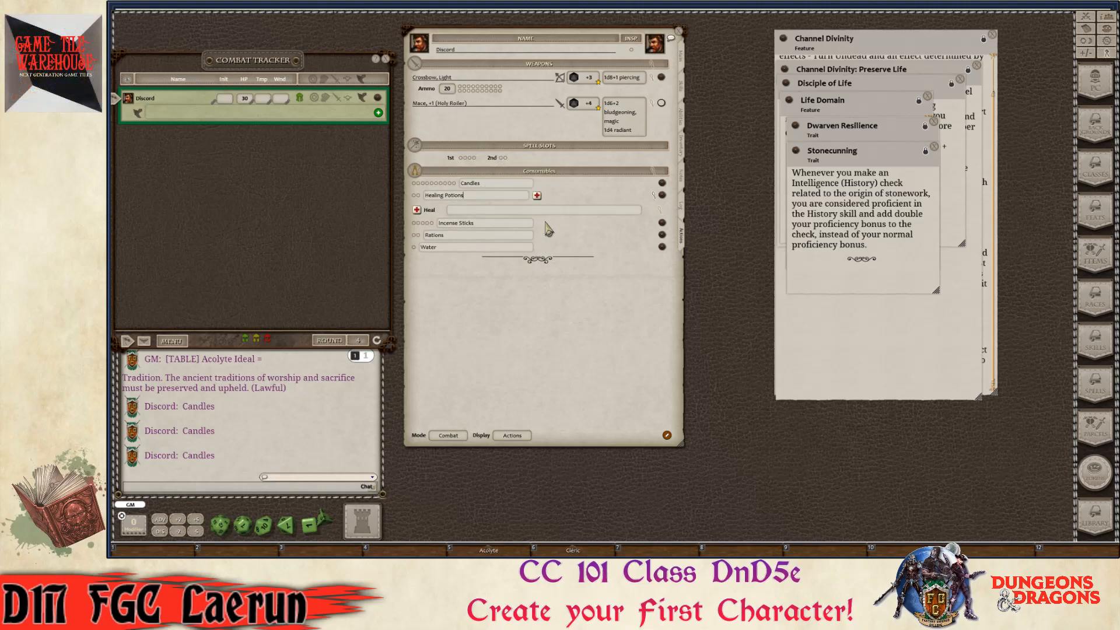
pyautogui.press('ctrl')
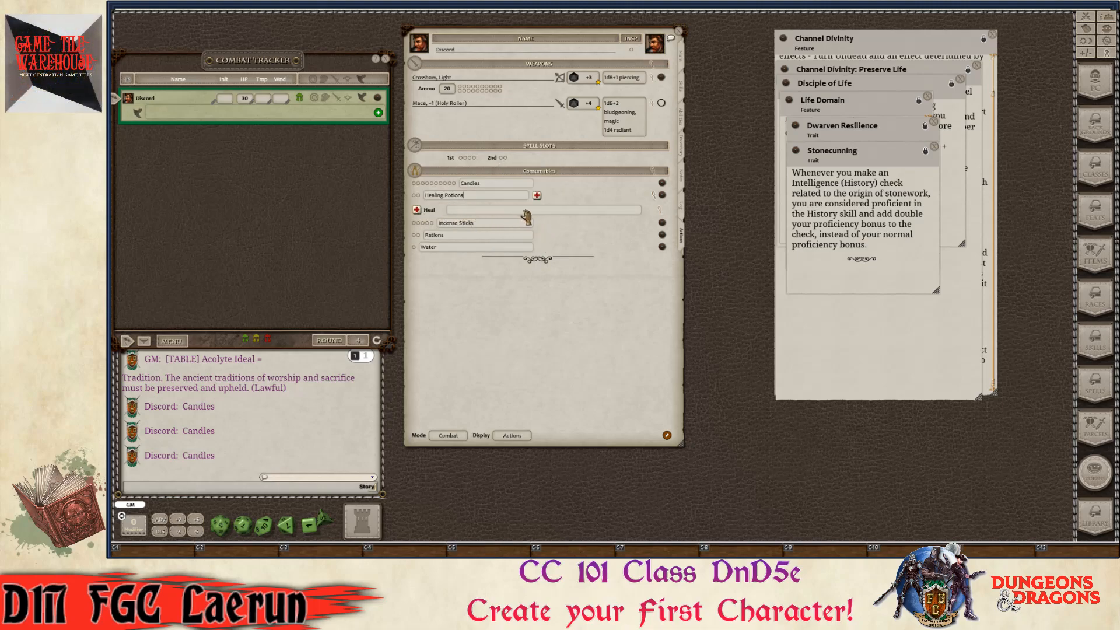
pyautogui.click(660, 214)
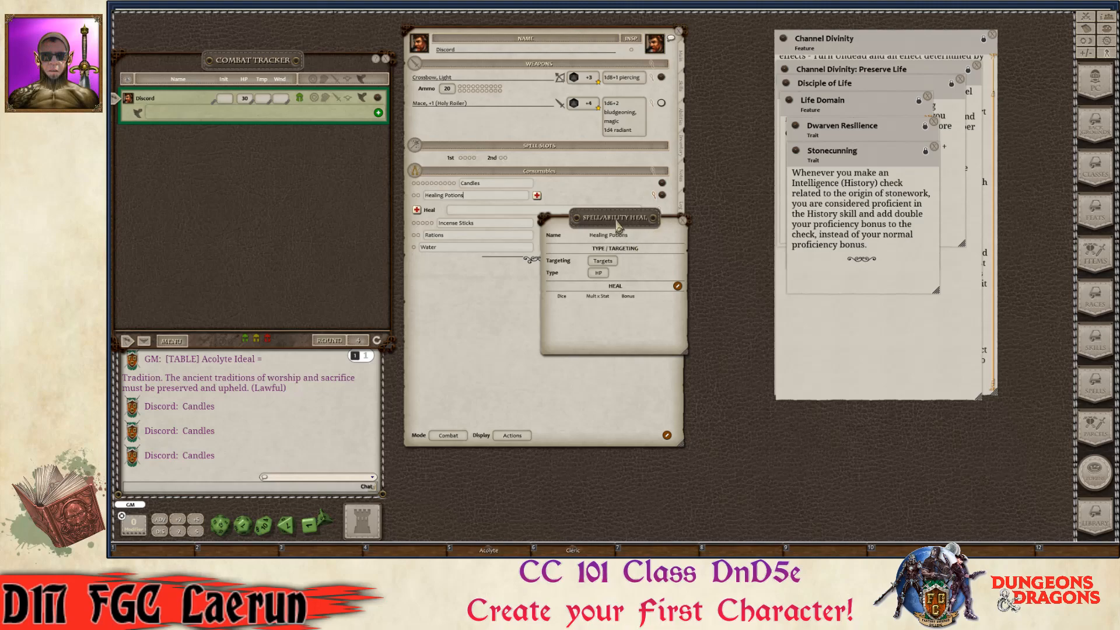
pyautogui.moveTo(617, 226); pyautogui.dragTo(652, 265)
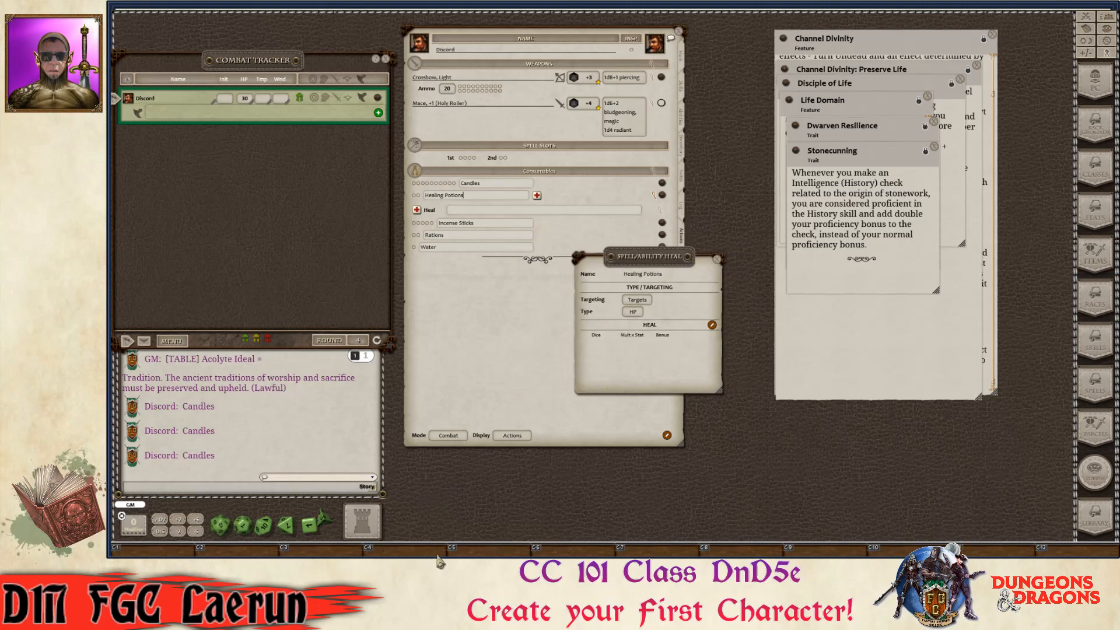
pyautogui.press('ctrl')
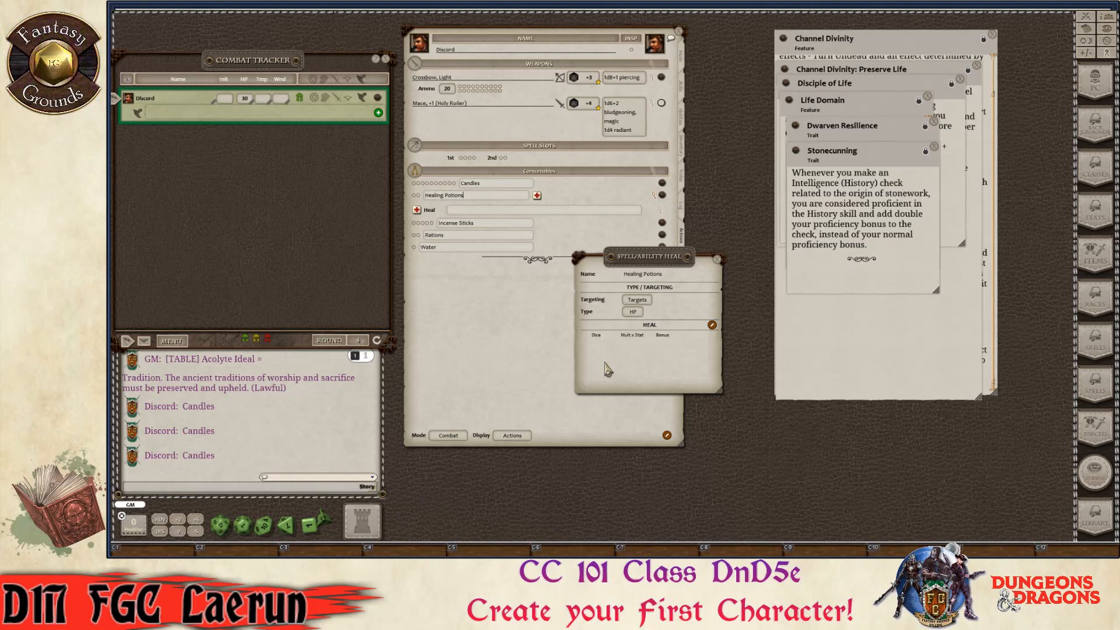
# - Set the Healing Potions heal to 2d4 with a bonus of 2, and collapse the power's details
pyautogui.rightClick(328, 519)
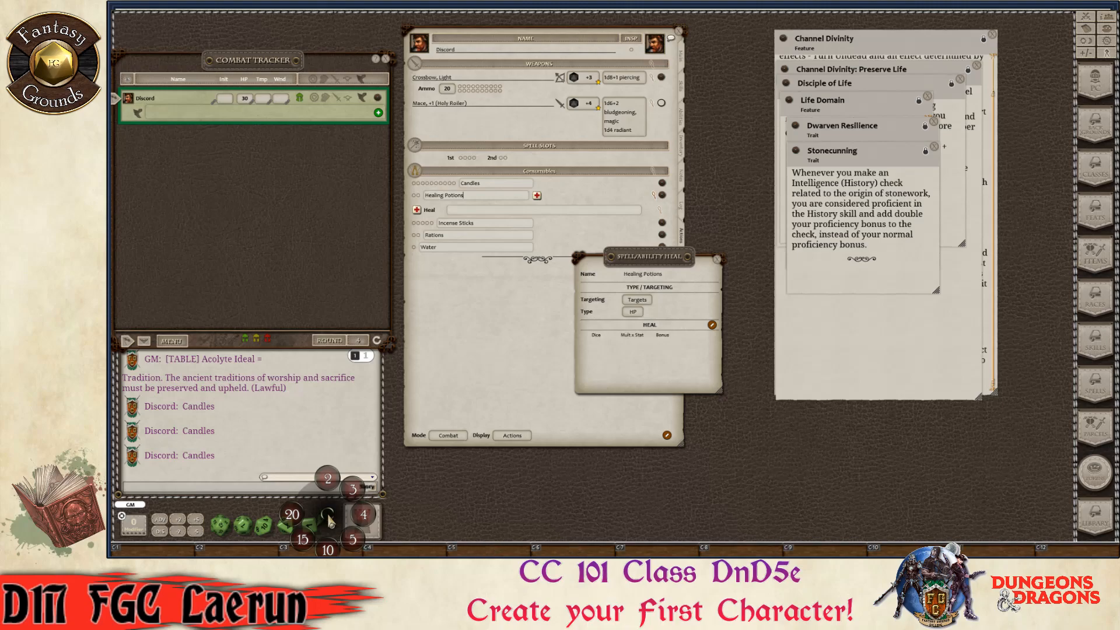
pyautogui.click(331, 480)
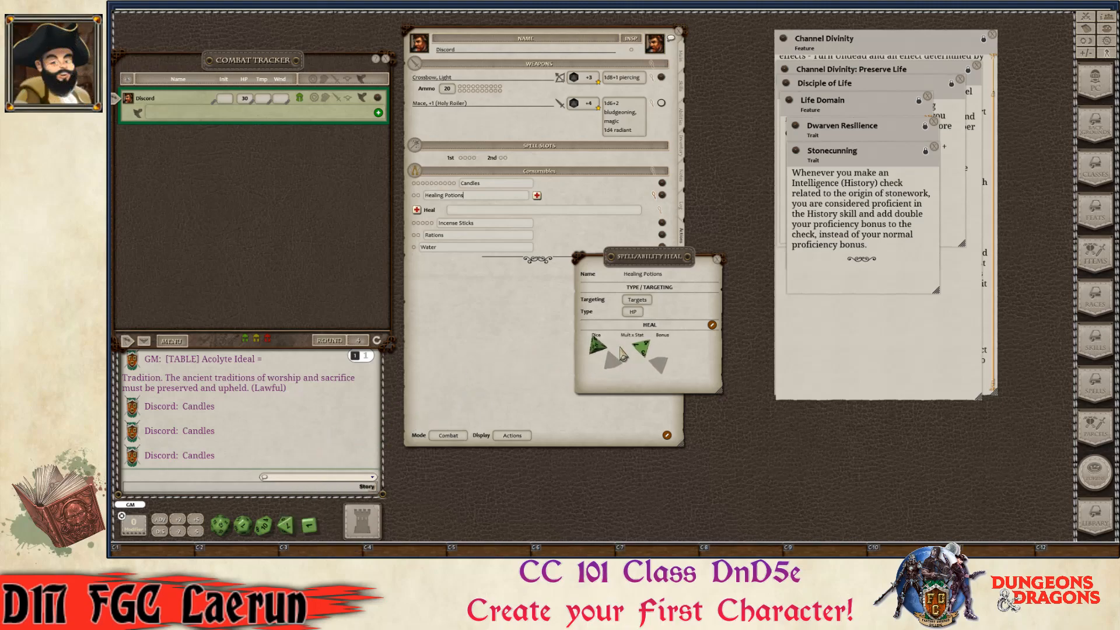
pyautogui.click(619, 353)
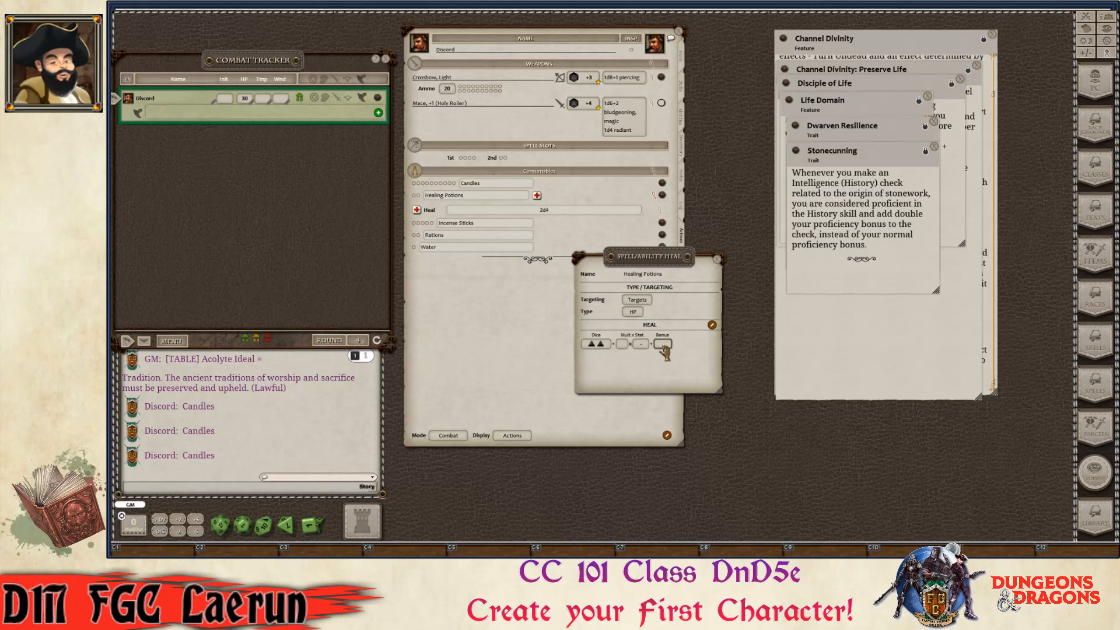
pyautogui.scroll(2, 662, 344)
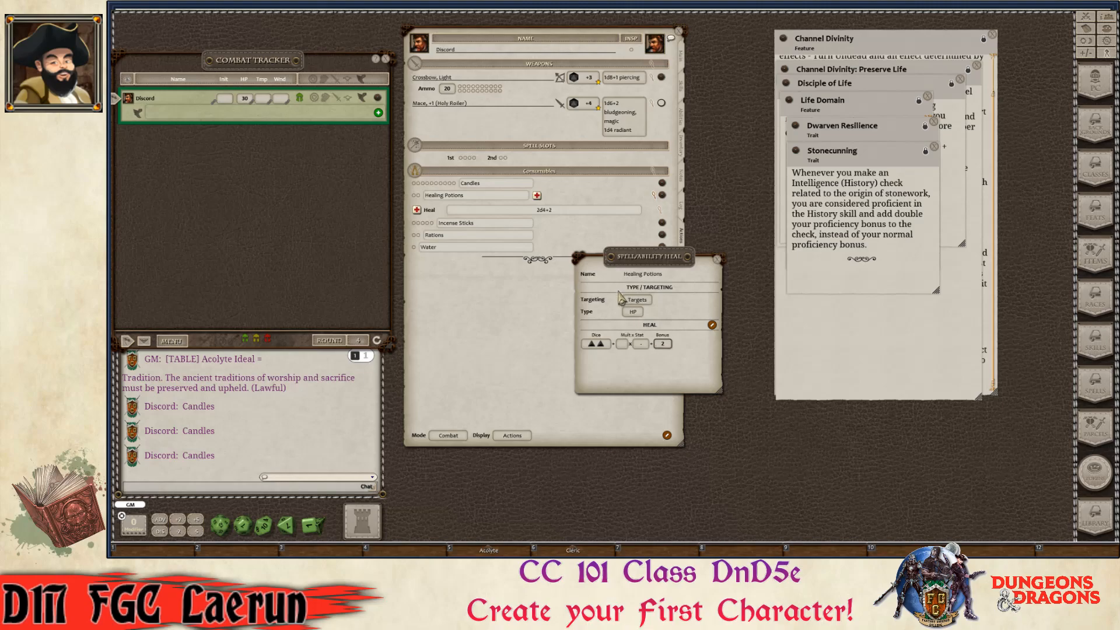
pyautogui.click(718, 259)
pyautogui.click(654, 196)
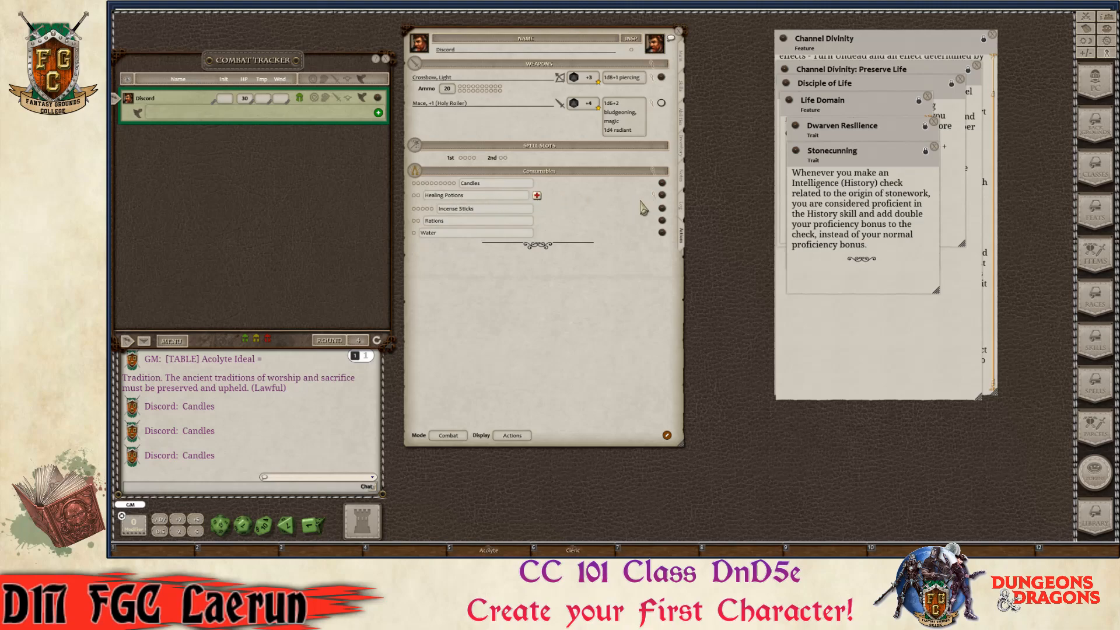
# - Open the Healing Potions power's record, move it over the open feature notes and enlarge it to show all fields
pyautogui.click(663, 197)
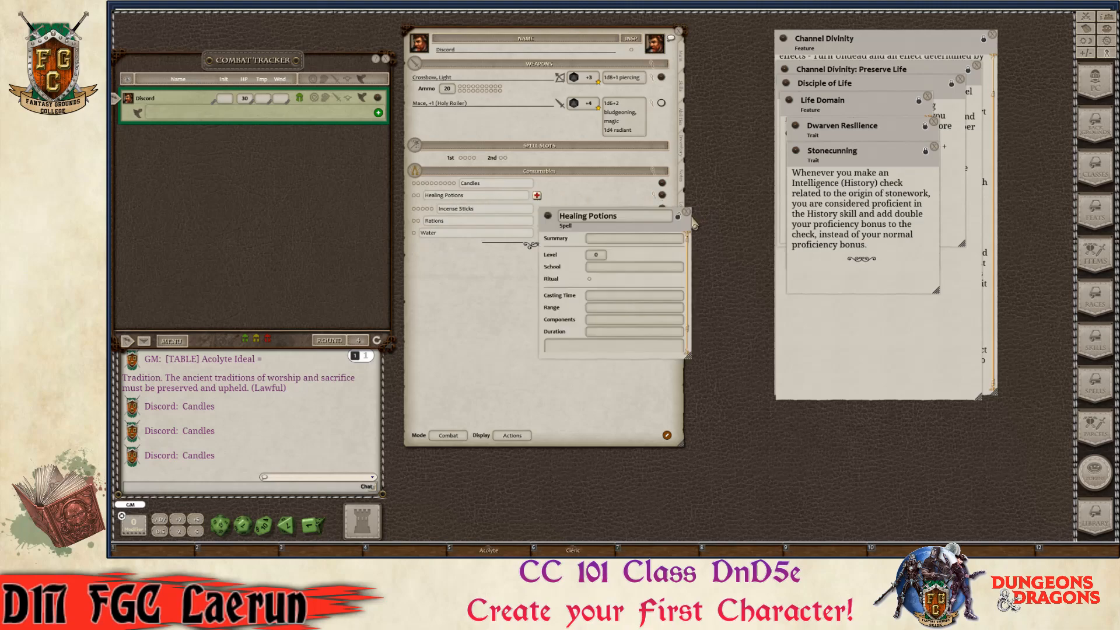
pyautogui.moveTo(574, 244); pyautogui.dragTo(834, 184)
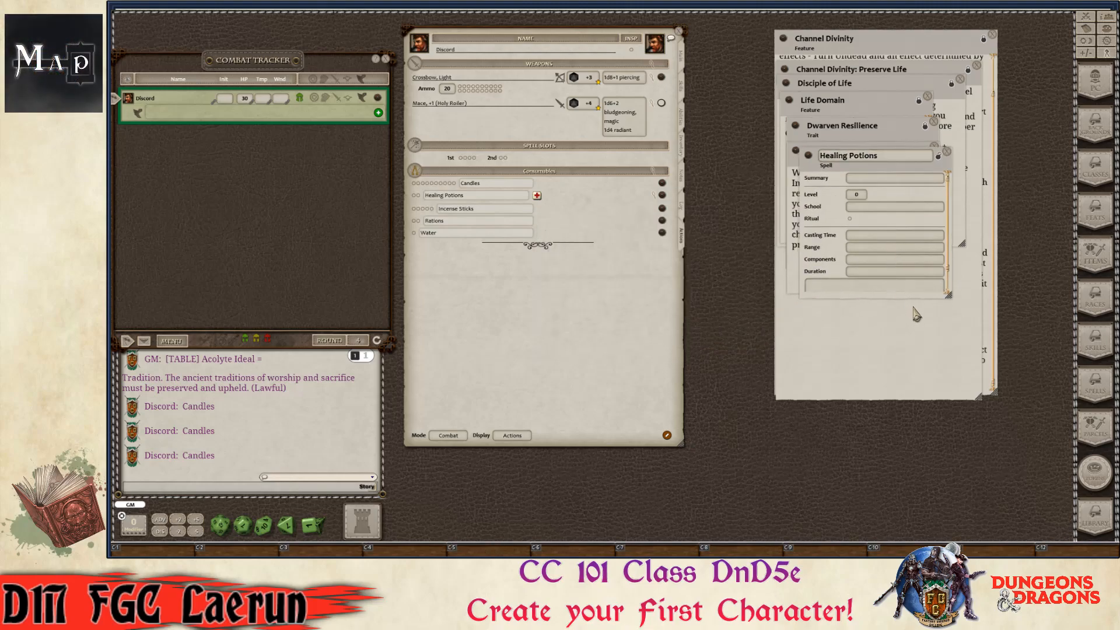
pyautogui.moveTo(947, 296); pyautogui.dragTo(969, 397)
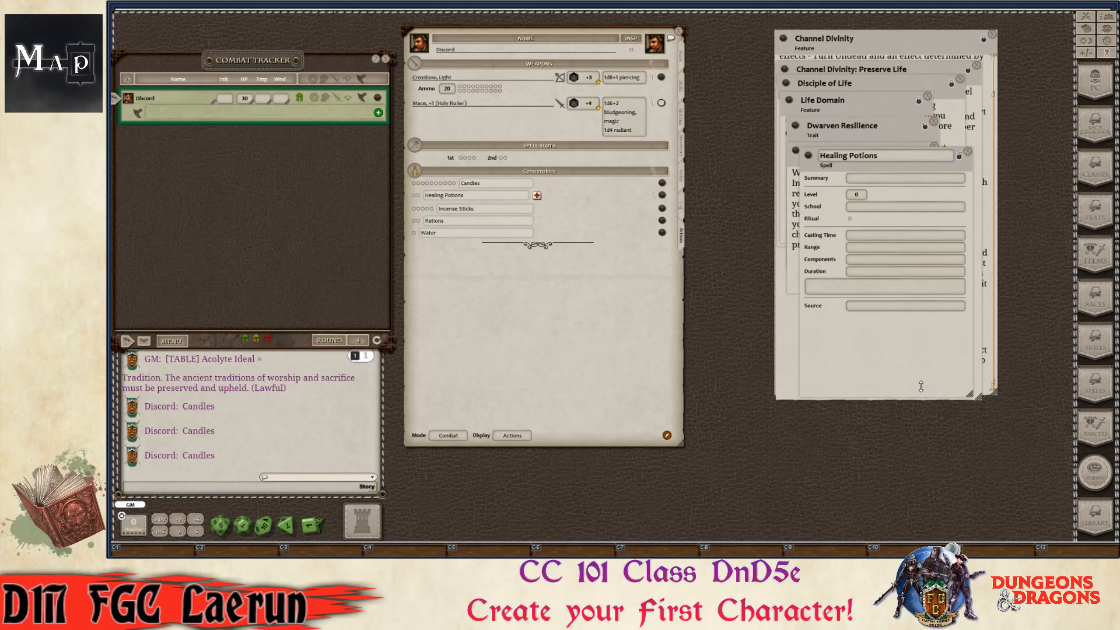
# - Open the Potion of Healing from the character's inventory, unlock it and copy its full description text
pyautogui.click(682, 150)
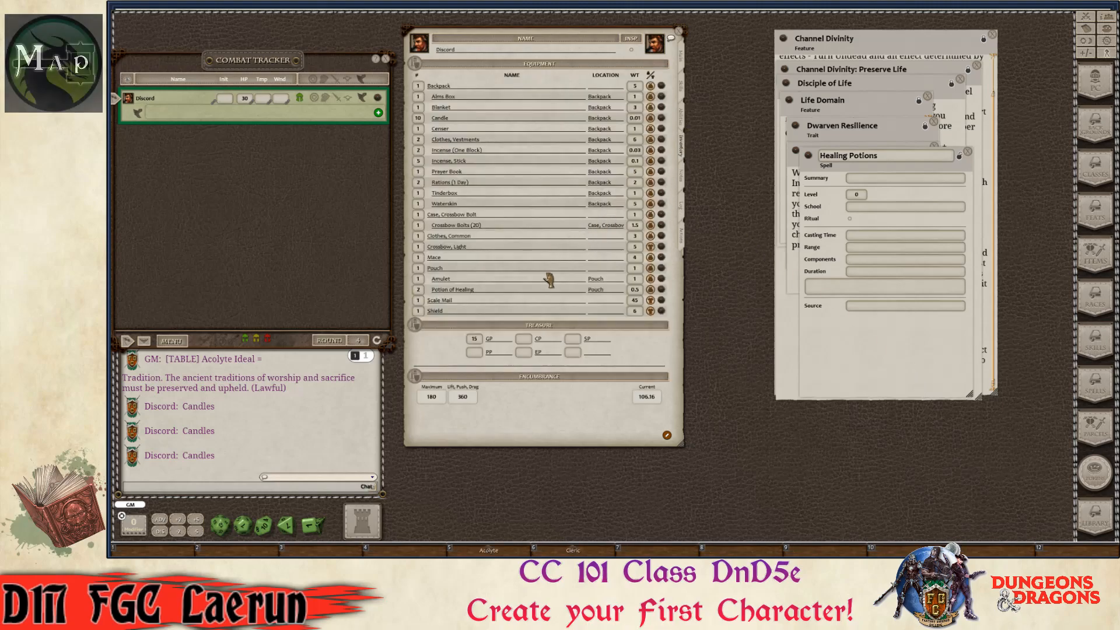
pyautogui.press('ctrl')
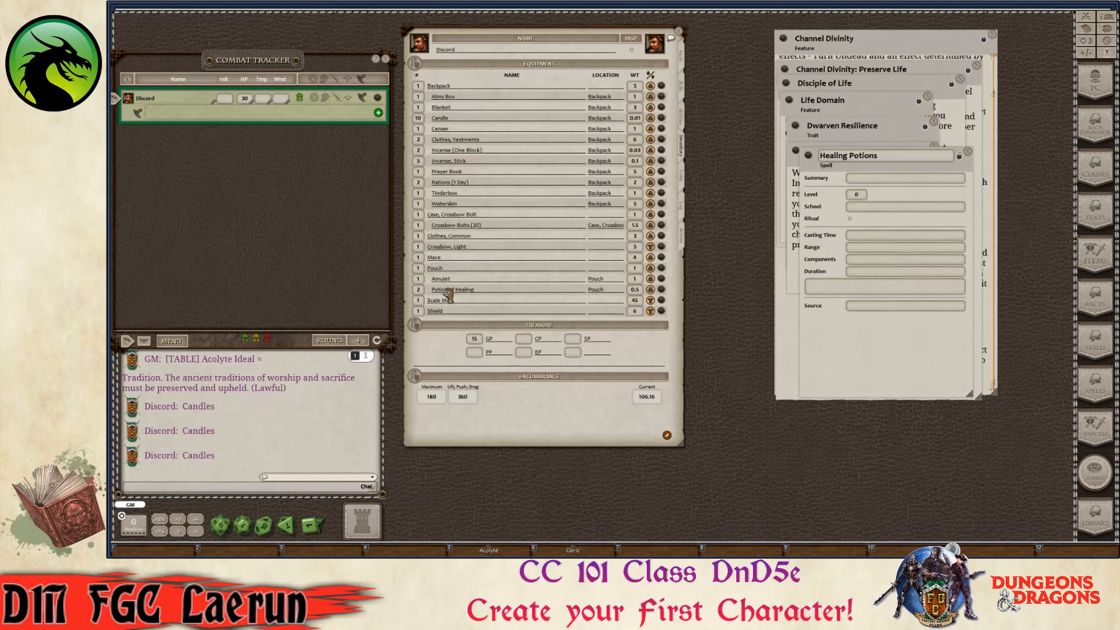
pyautogui.click(661, 290)
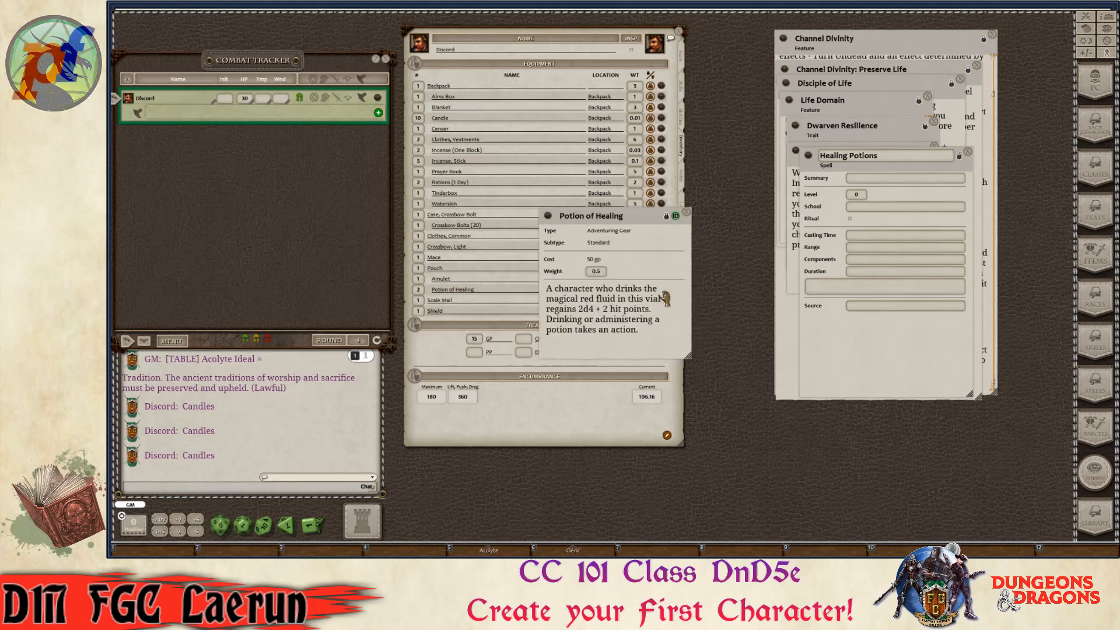
pyautogui.click(666, 218)
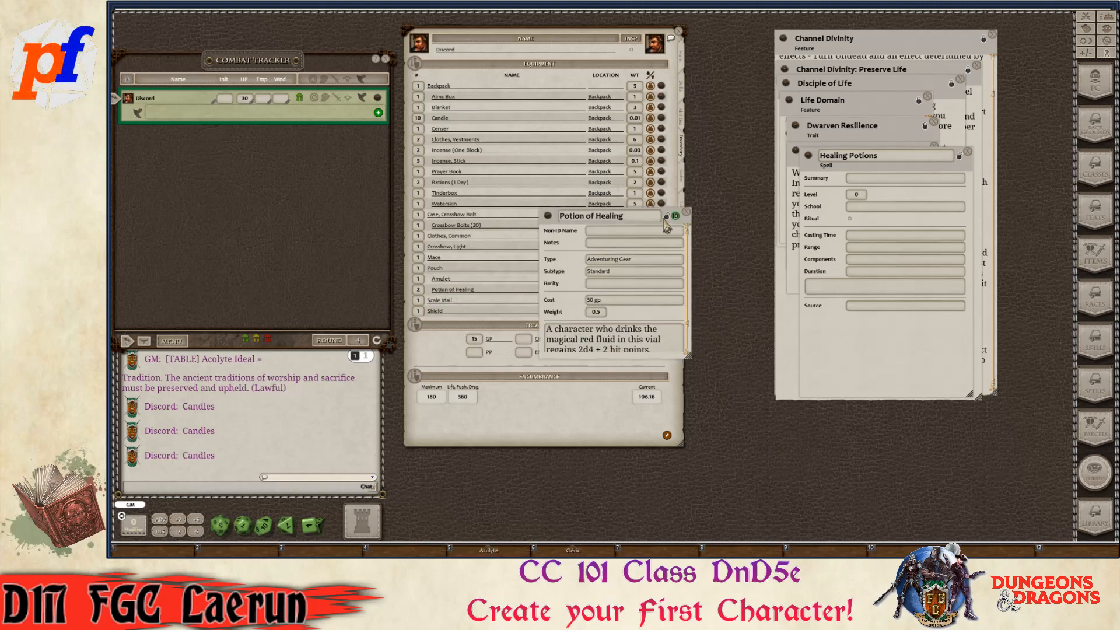
pyautogui.scroll(-1, 636, 331)
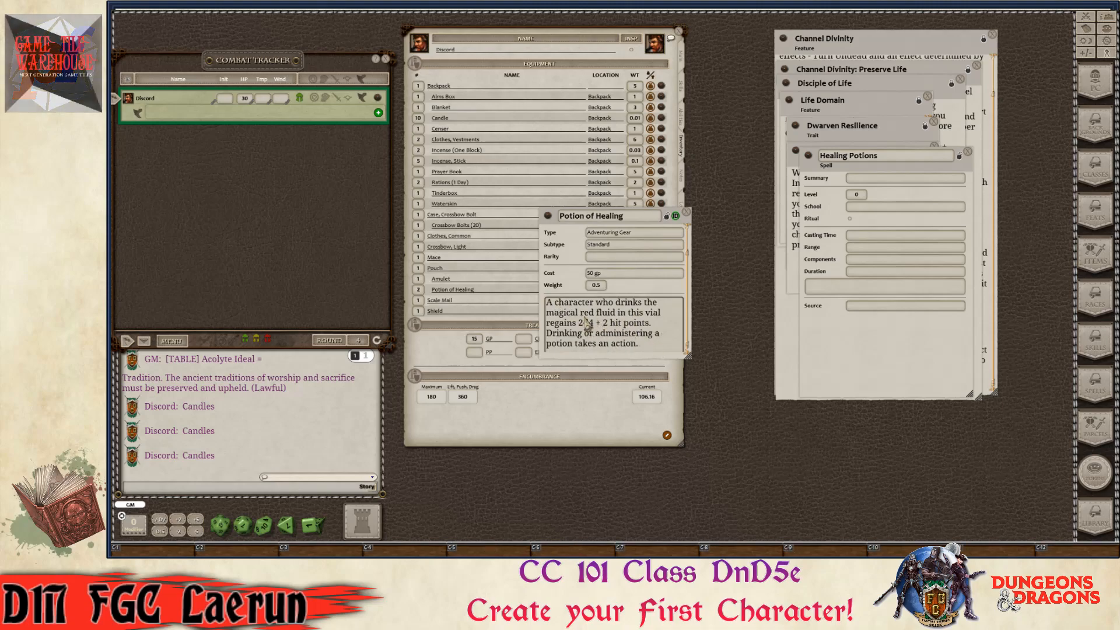
pyautogui.moveTo(647, 345); pyautogui.dragTo(537, 304)
pyautogui.hotkey('ctrl', 'c')
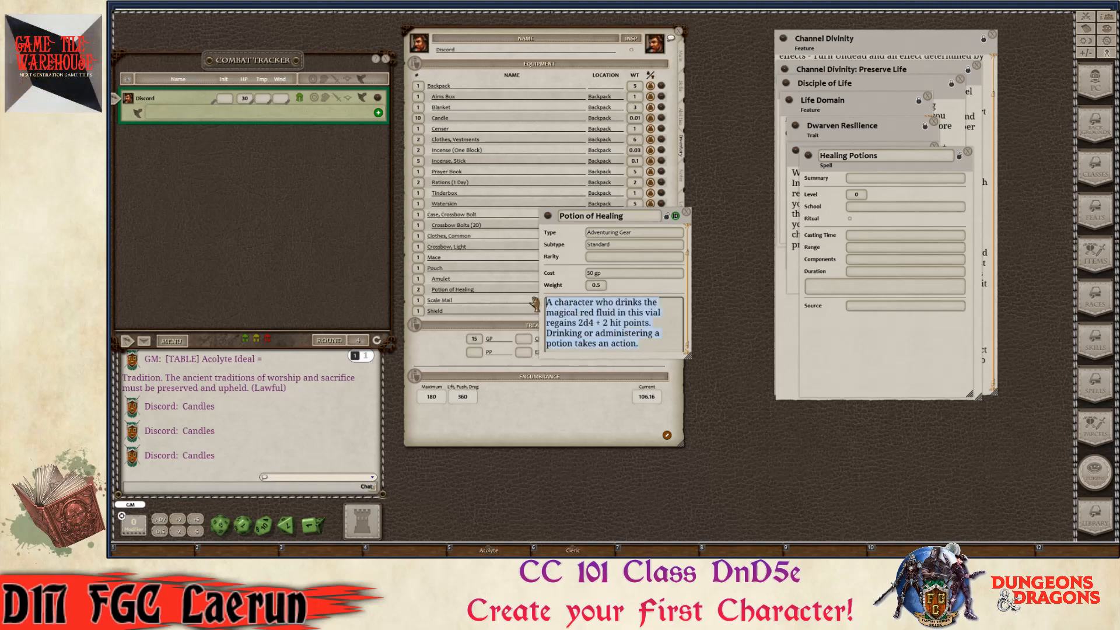
# - Paste the copied text as the Healing Potions power's description, then lock and close both the power and item records
pyautogui.click(838, 294)
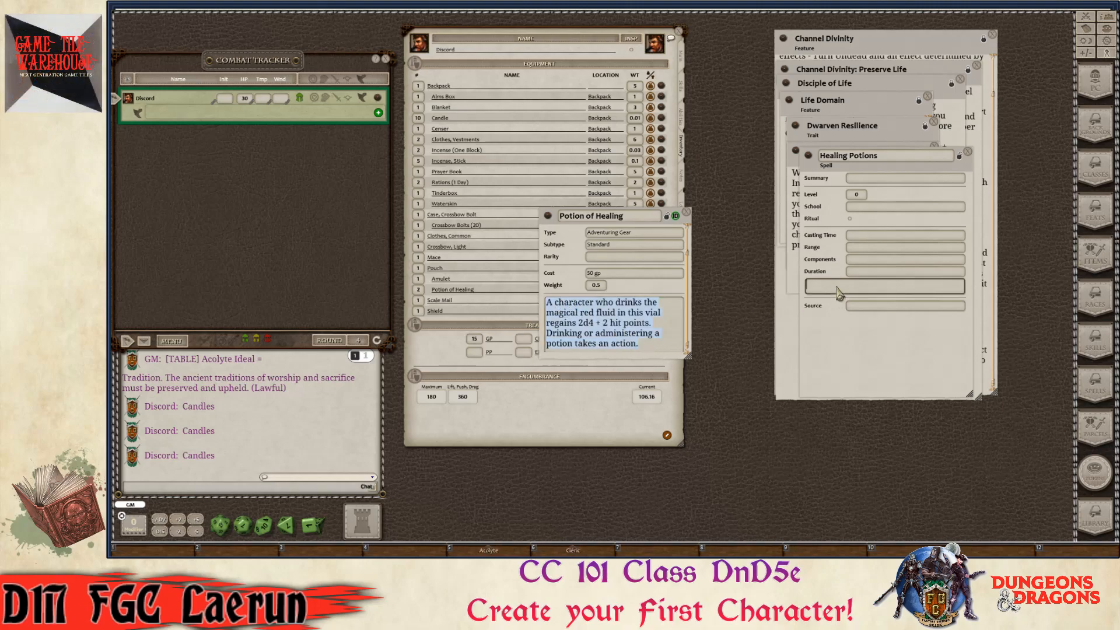
pyautogui.hotkey('ctrl', 'v')
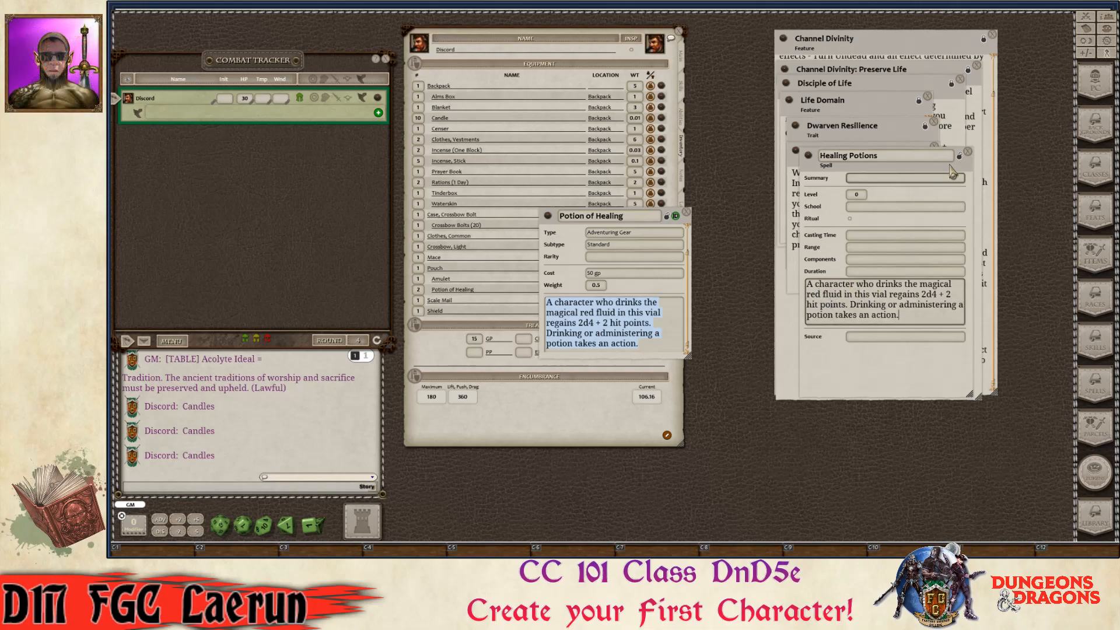
pyautogui.click(959, 156)
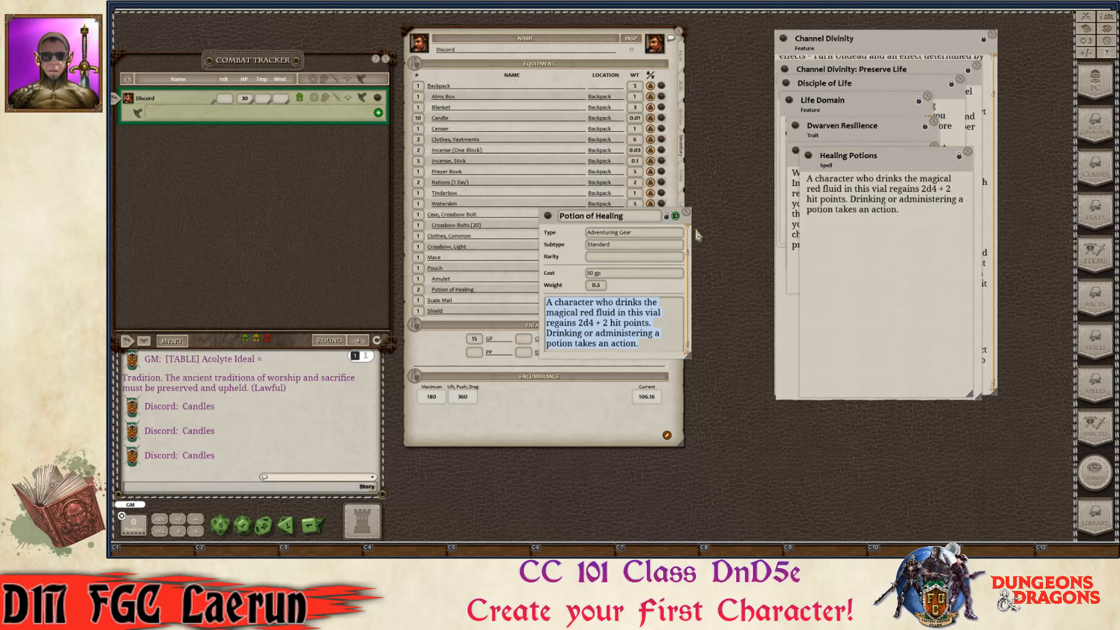
pyautogui.click(666, 216)
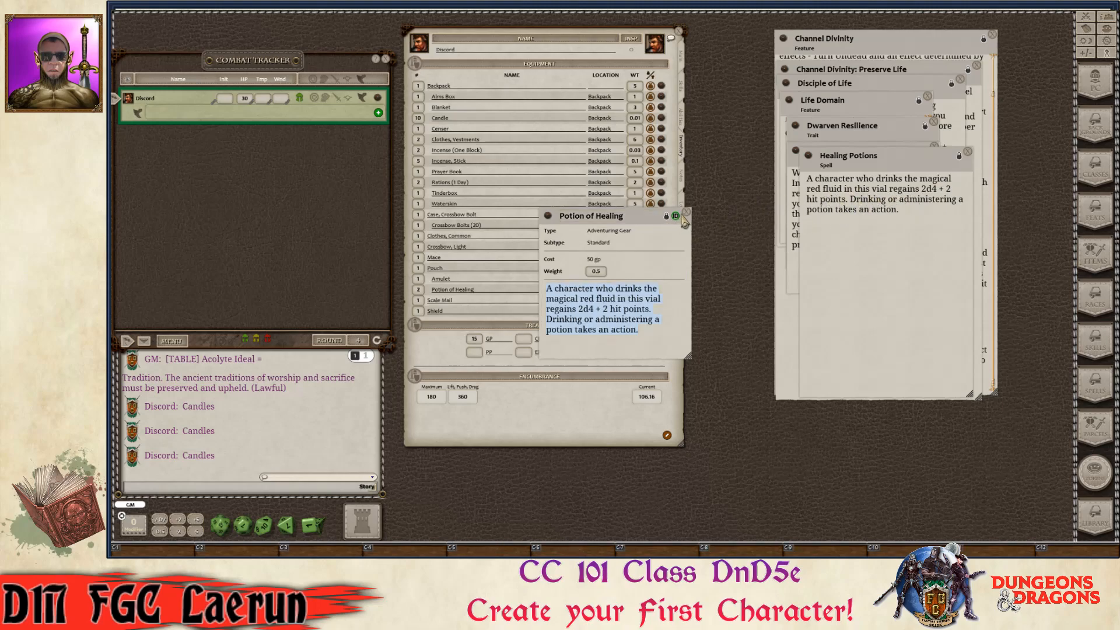
pyautogui.click(687, 212)
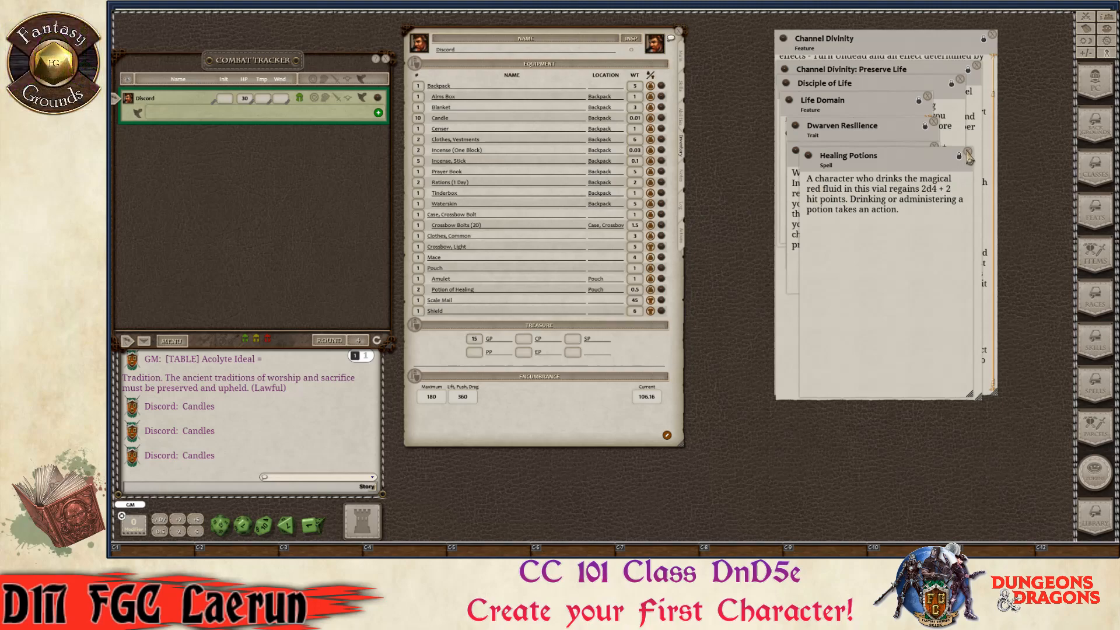
pyautogui.click(968, 154)
# - Return to the character's actions, view the Healing Potions record there and close it
pyautogui.press('ctrl')
pyautogui.click(683, 240)
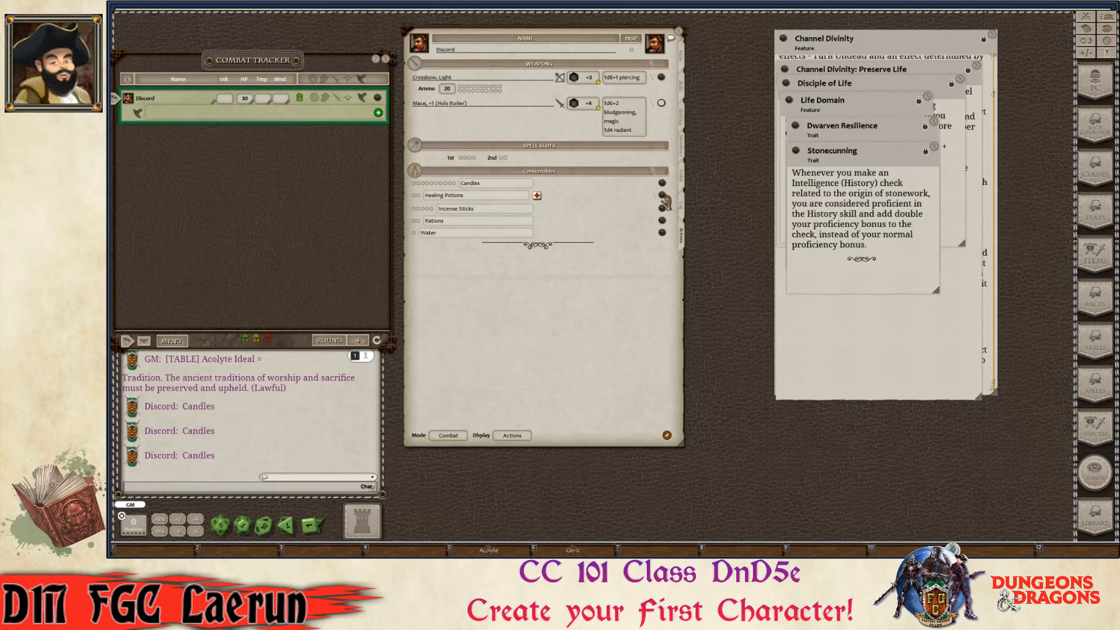
pyautogui.click(662, 195)
pyautogui.click(969, 153)
pyautogui.press('ctrl')
# - Turn on editing for the character's actions and add a new power
pyautogui.click(666, 436)
pyautogui.press('ctrl')
pyautogui.press('ctrl')
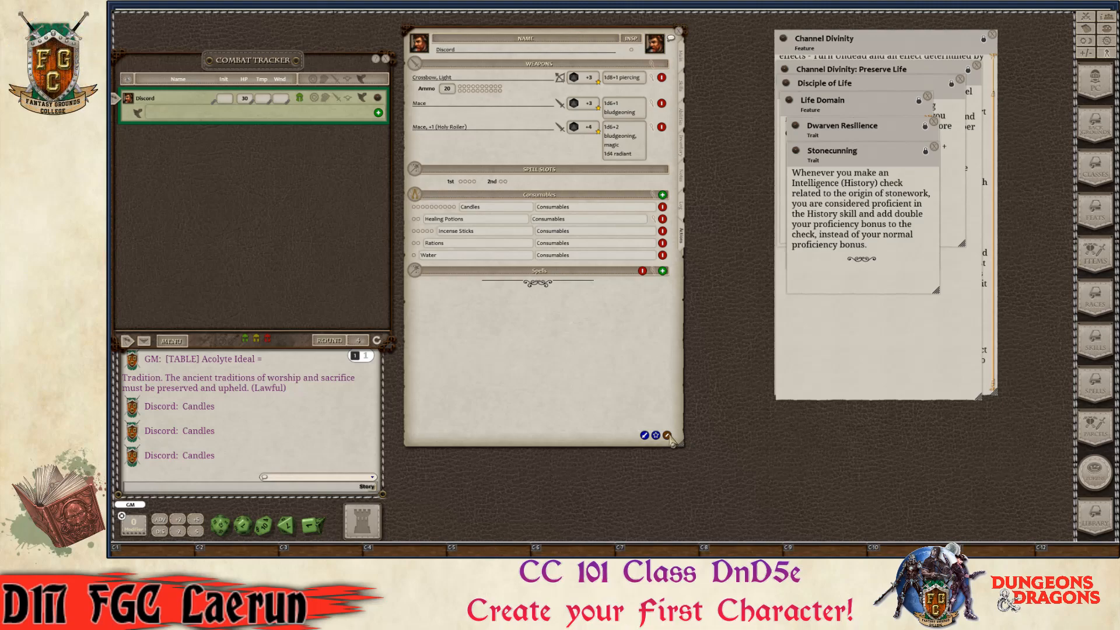
pyautogui.press('ctrl')
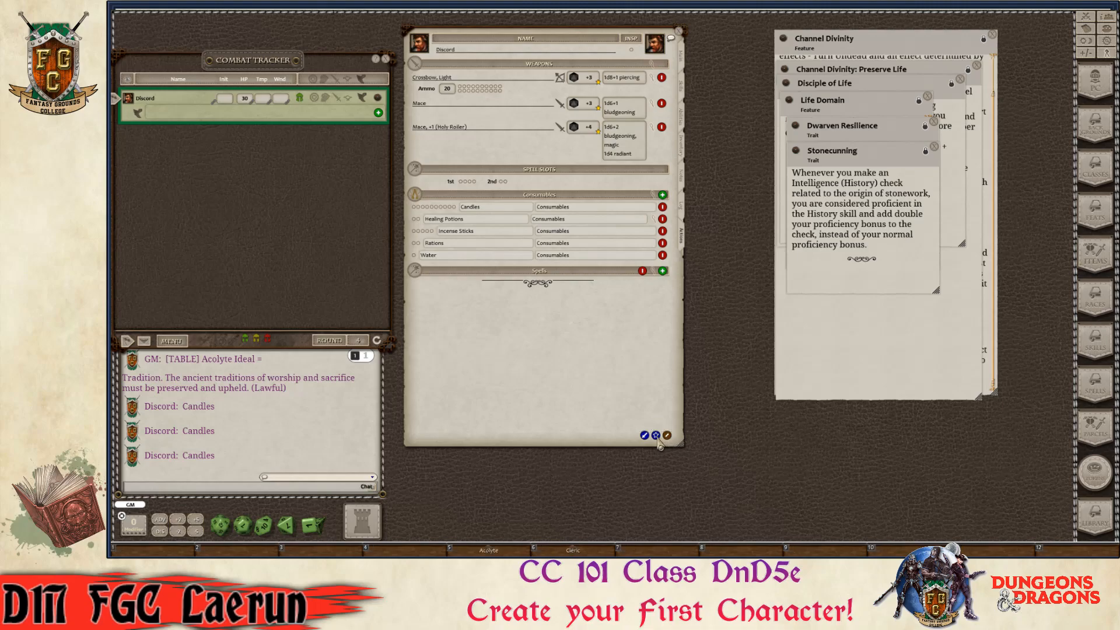
pyautogui.press('ctrl')
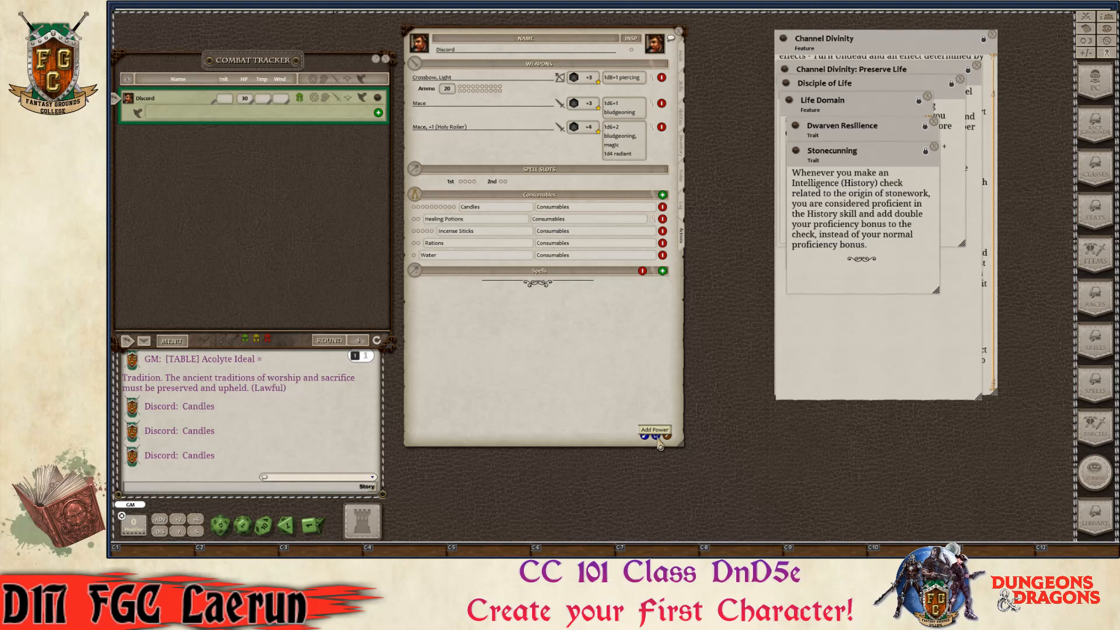
pyautogui.keyDown('ctrl'); pyautogui.click(658, 441); pyautogui.keyUp('ctrl')
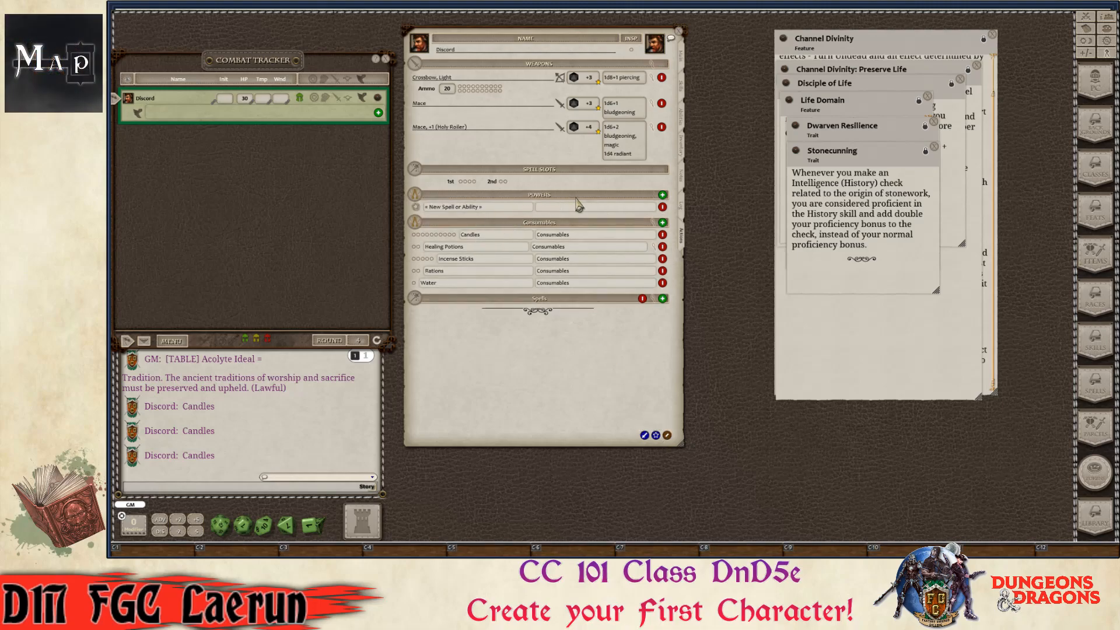
# - Assign the new power to a group named Standard Actions and clear its placeholder name
pyautogui.click(559, 209)
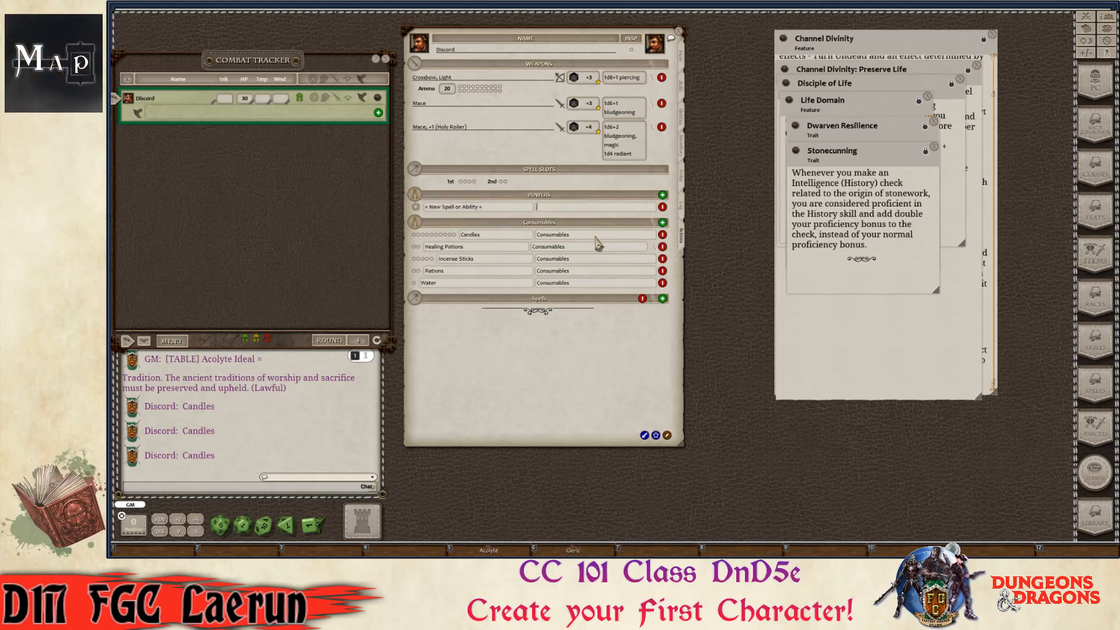
pyautogui.write('St')
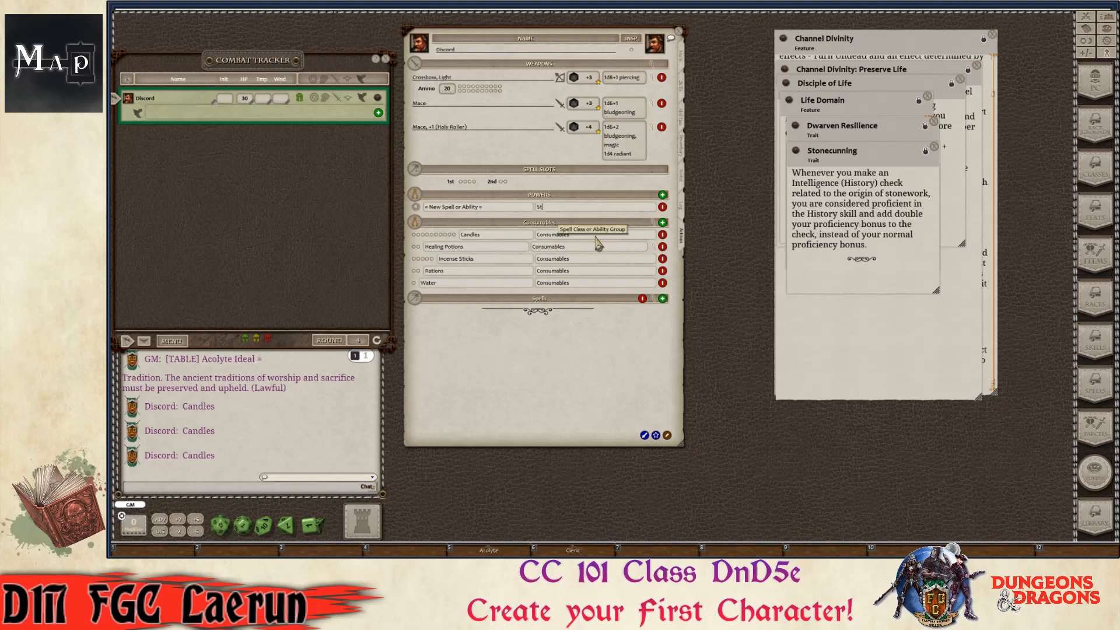
pyautogui.write('andard Actions')
pyautogui.press('ctrl')
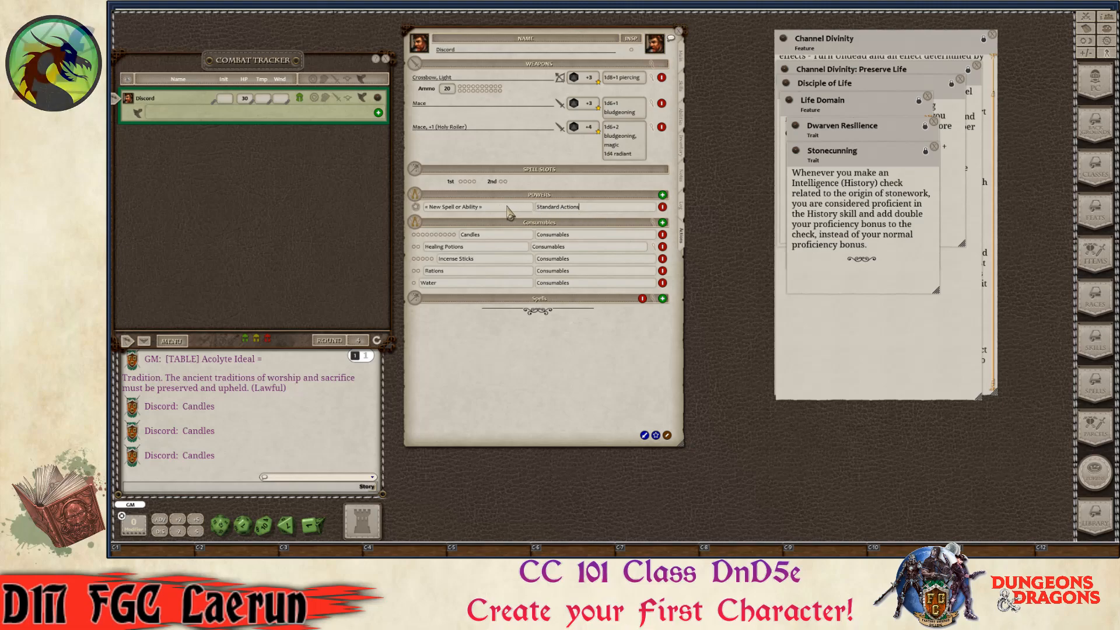
pyautogui.press('ctrl')
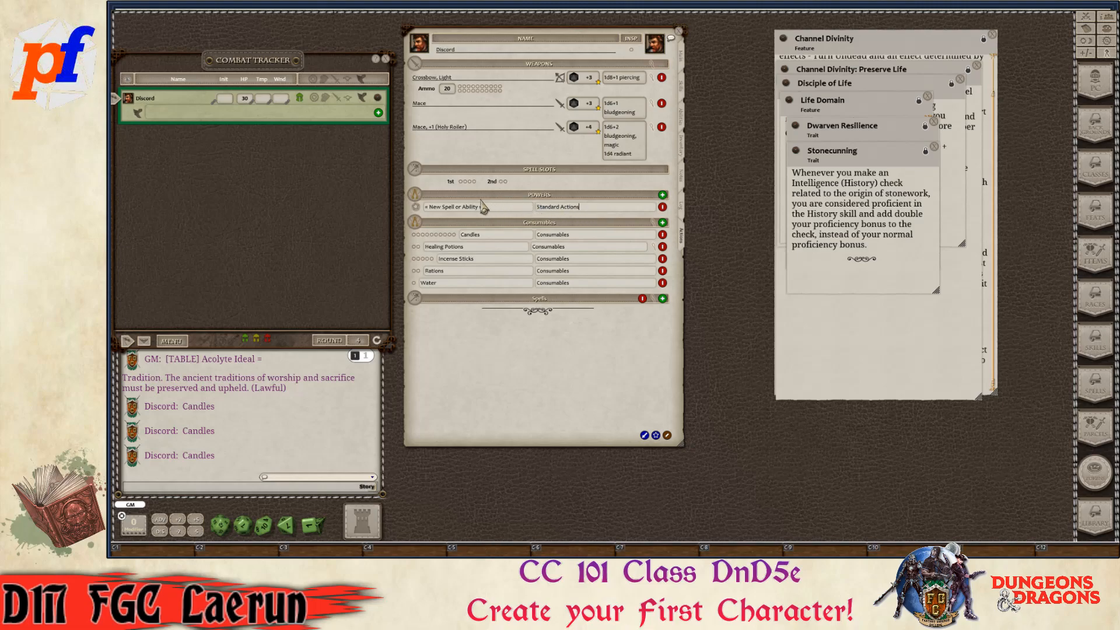
pyautogui.click(478, 209)
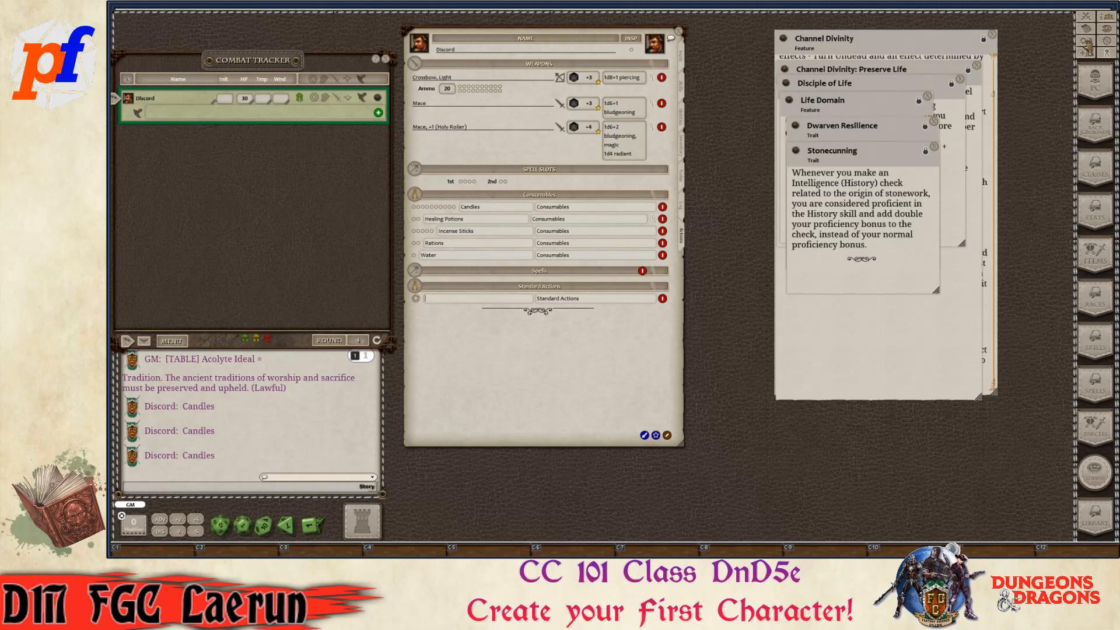
pyautogui.press('ctrl')
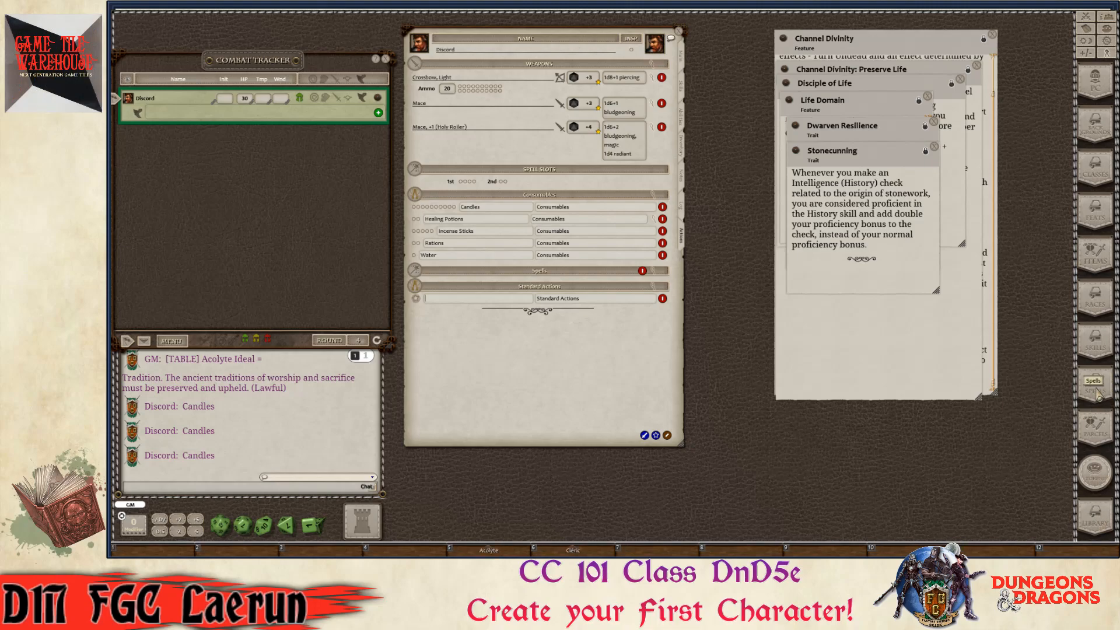
# - Open the spells library beside the character sheet, enlarge it and filter it to the group 5E Effects Coding - Class Features
pyautogui.click(1096, 392)
pyautogui.press('ctrl')
pyautogui.moveTo(609, 210); pyautogui.dragTo(817, 57)
pyautogui.moveTo(913, 222); pyautogui.dragTo(1018, 476)
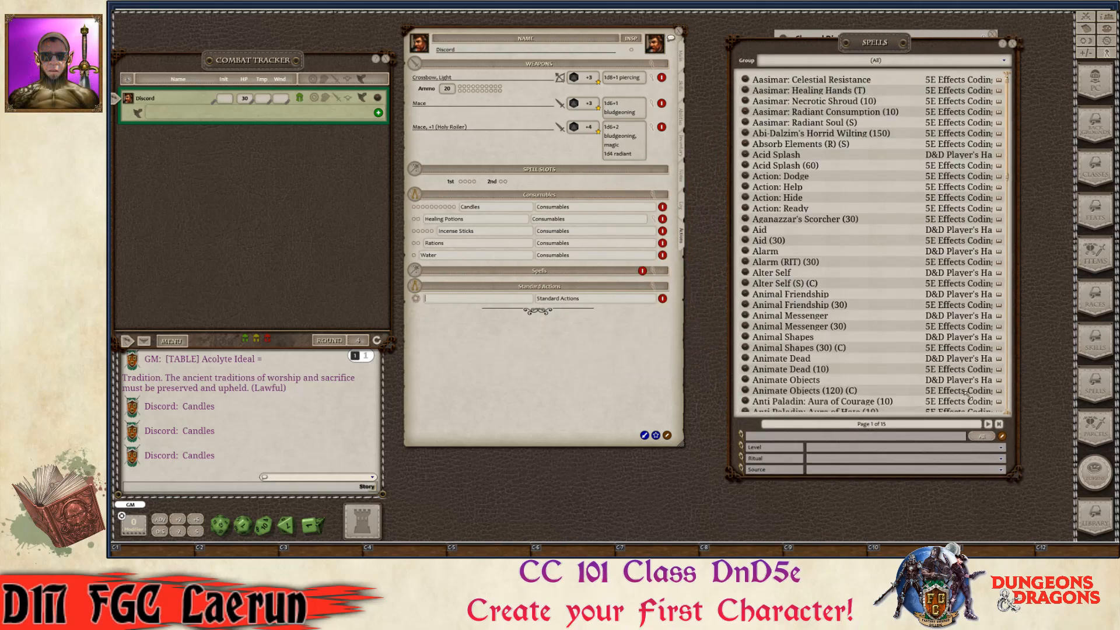
pyautogui.click(900, 61)
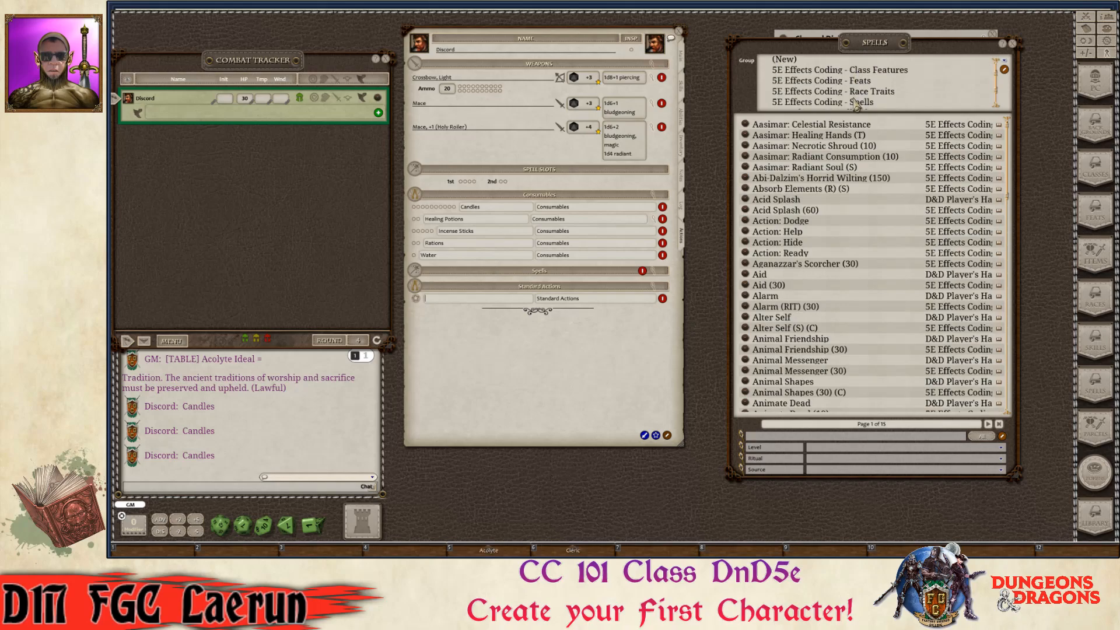
pyautogui.press('ctrl')
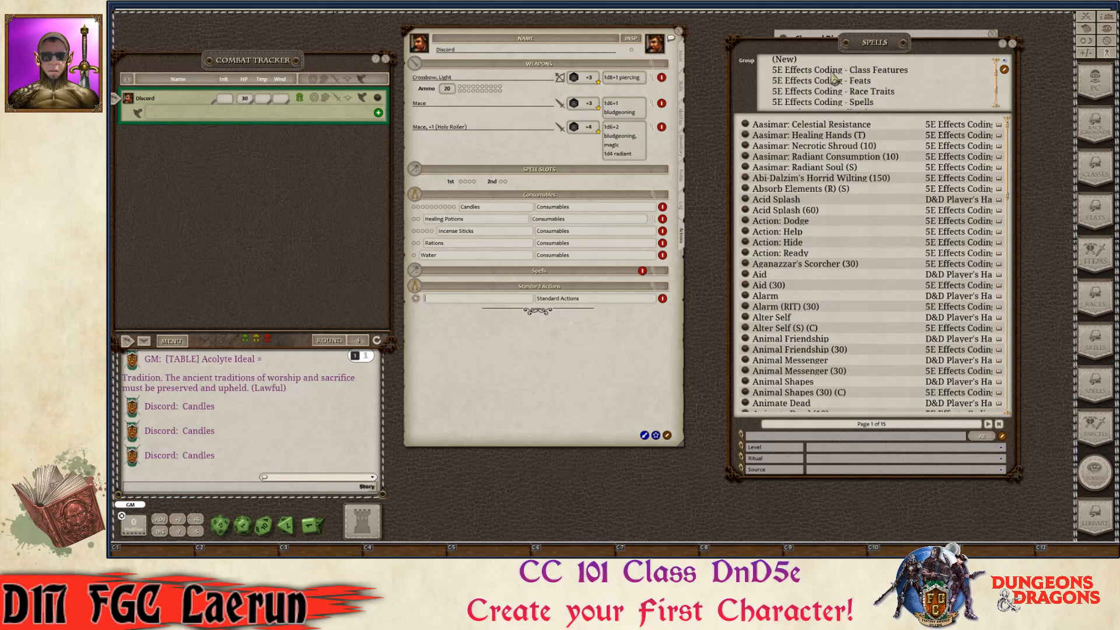
pyautogui.click(891, 71)
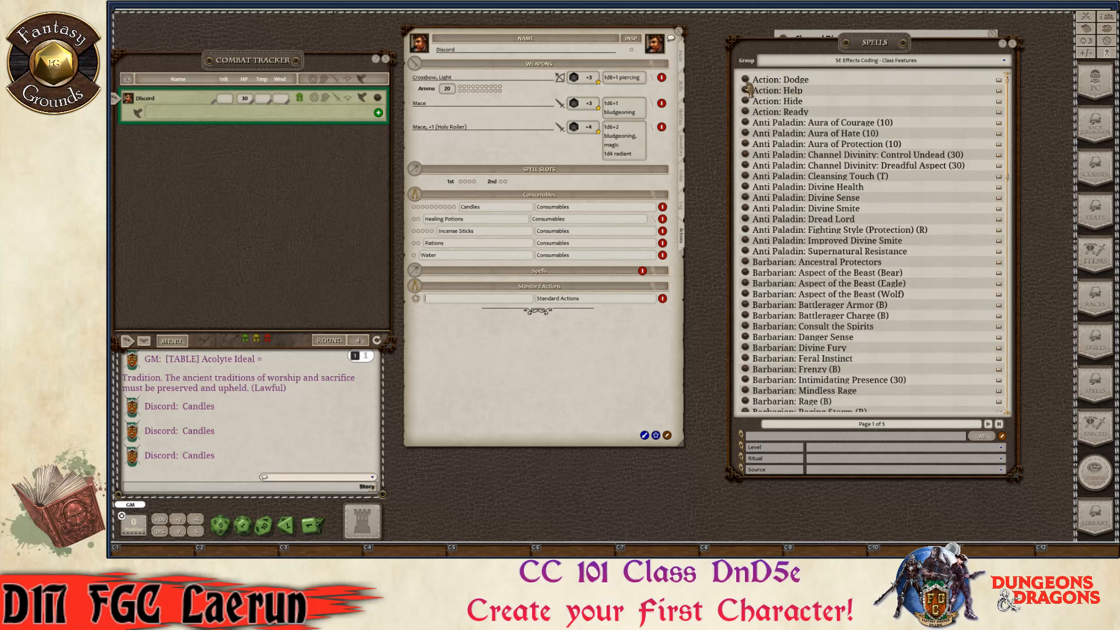
# - Add Action: Dodge, Action: Help, Action: Hide and Action: Ready from the spells library to the Standard Actions group
pyautogui.moveTo(746, 80); pyautogui.dragTo(461, 305)
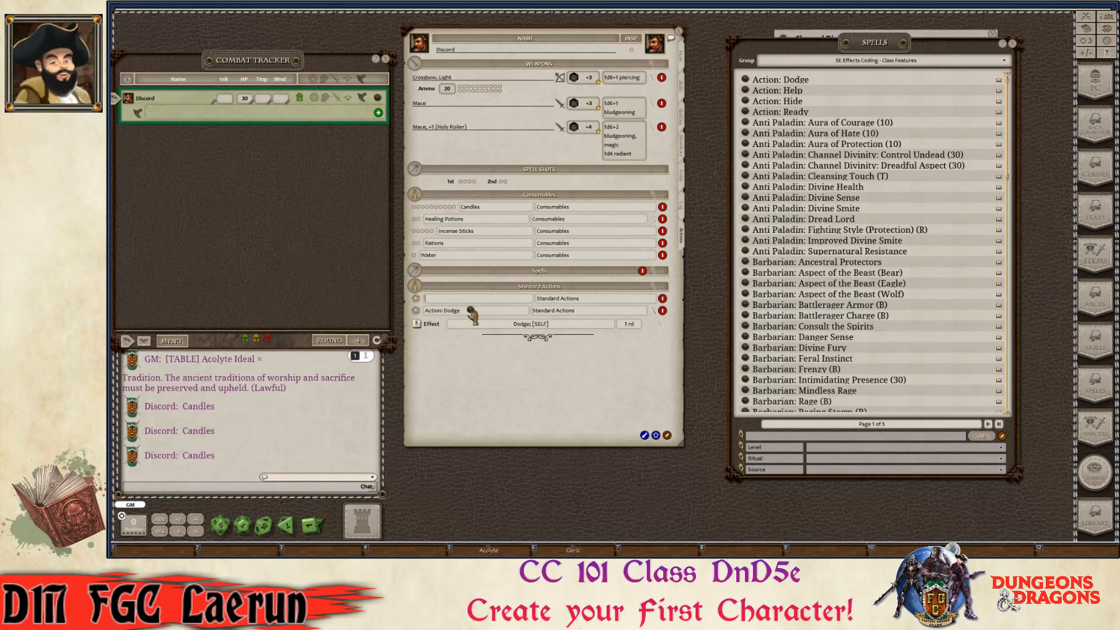
pyautogui.moveTo(471, 311); pyautogui.dragTo(472, 312)
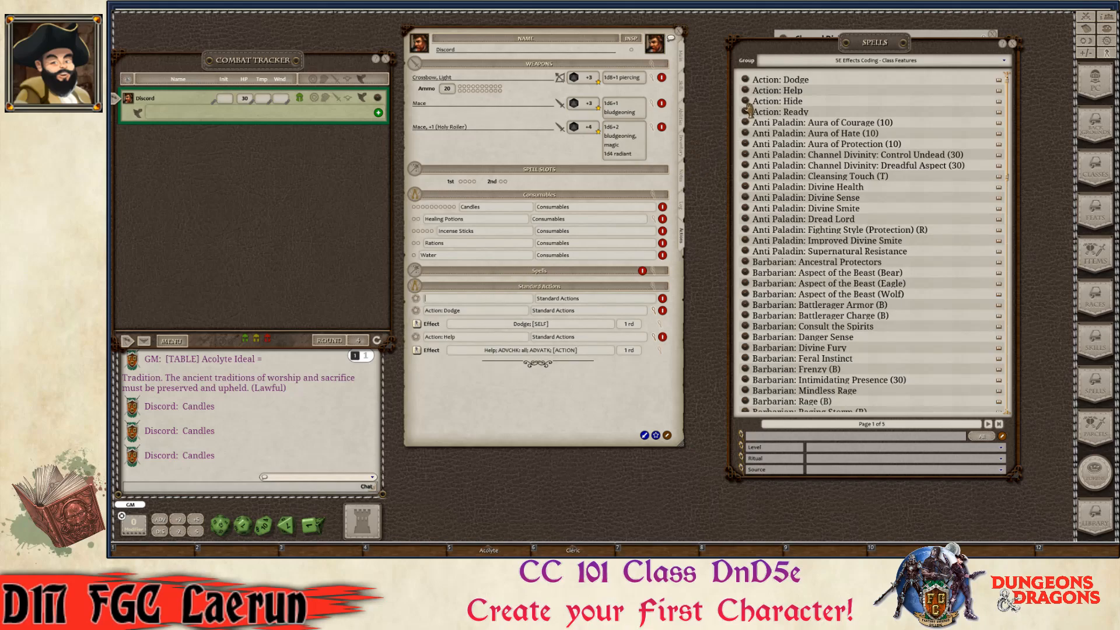
pyautogui.moveTo(686, 166); pyautogui.dragTo(473, 315)
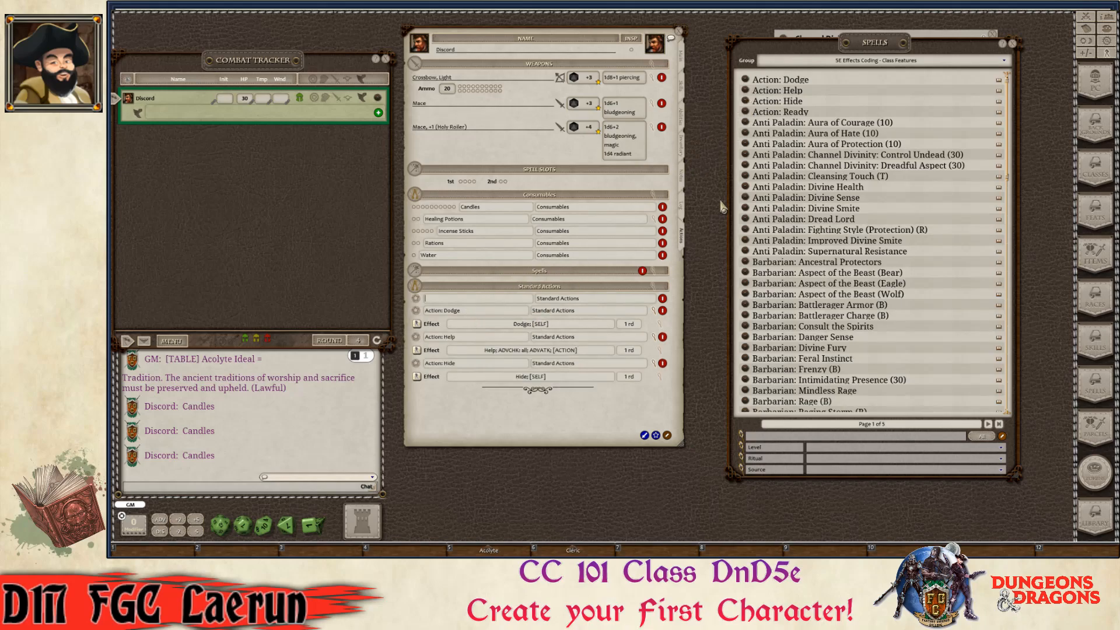
pyautogui.moveTo(755, 102); pyautogui.dragTo(471, 303)
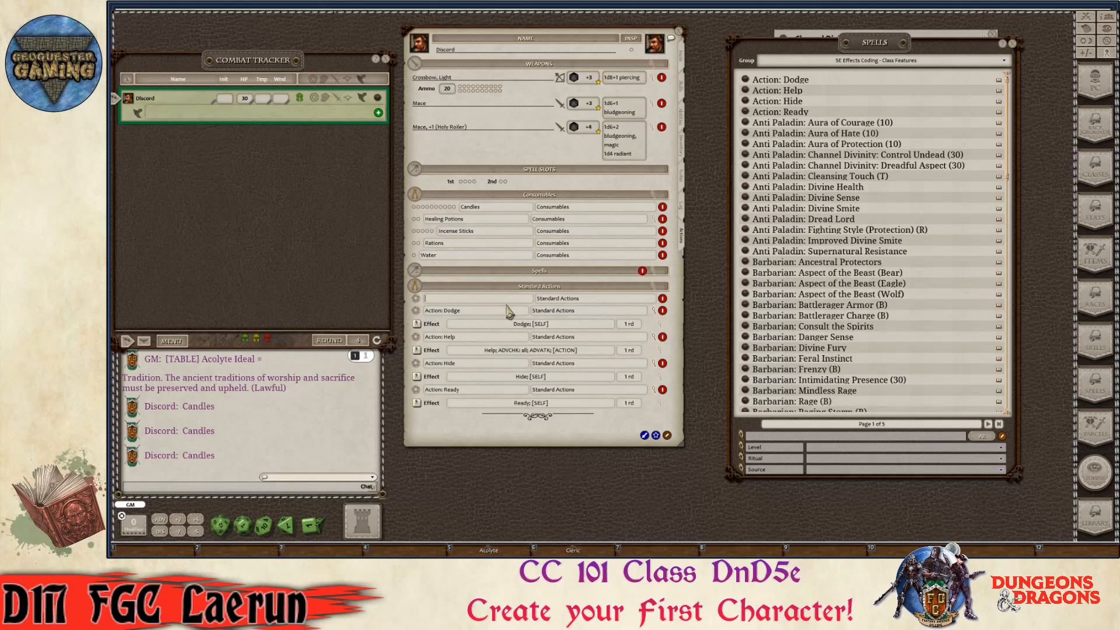
# - Delete the blank power from Standard Actions and collapse the details of the Dodge, Help, Hide and Ready actions
pyautogui.click(662, 298)
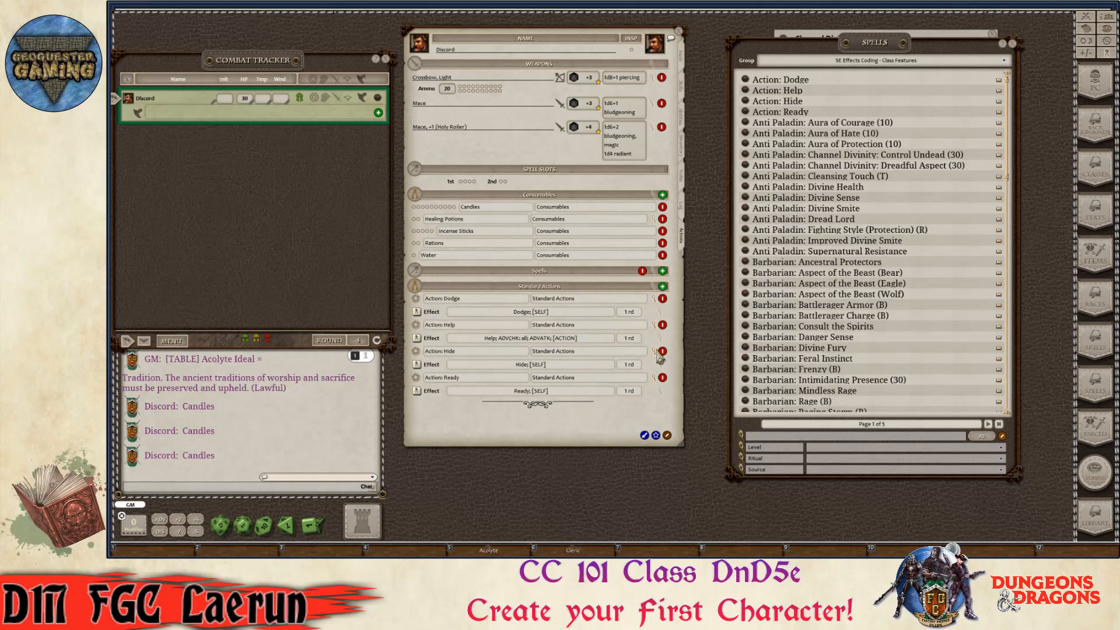
pyautogui.click(659, 311)
pyautogui.click(659, 324)
pyautogui.click(659, 337)
pyautogui.click(655, 344)
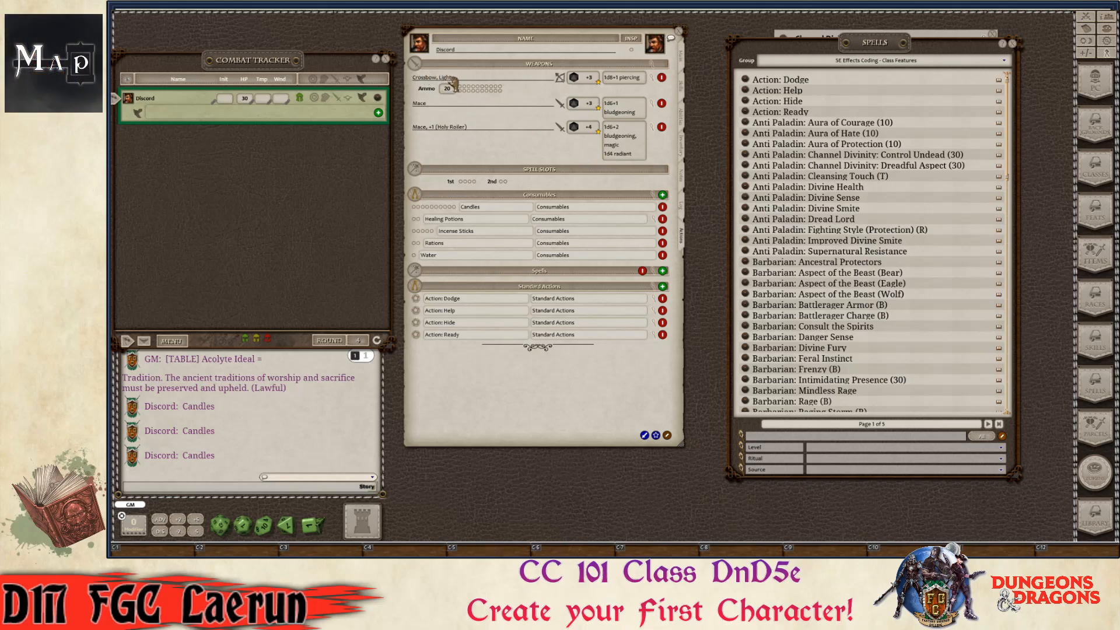
pyautogui.press('ctrl')
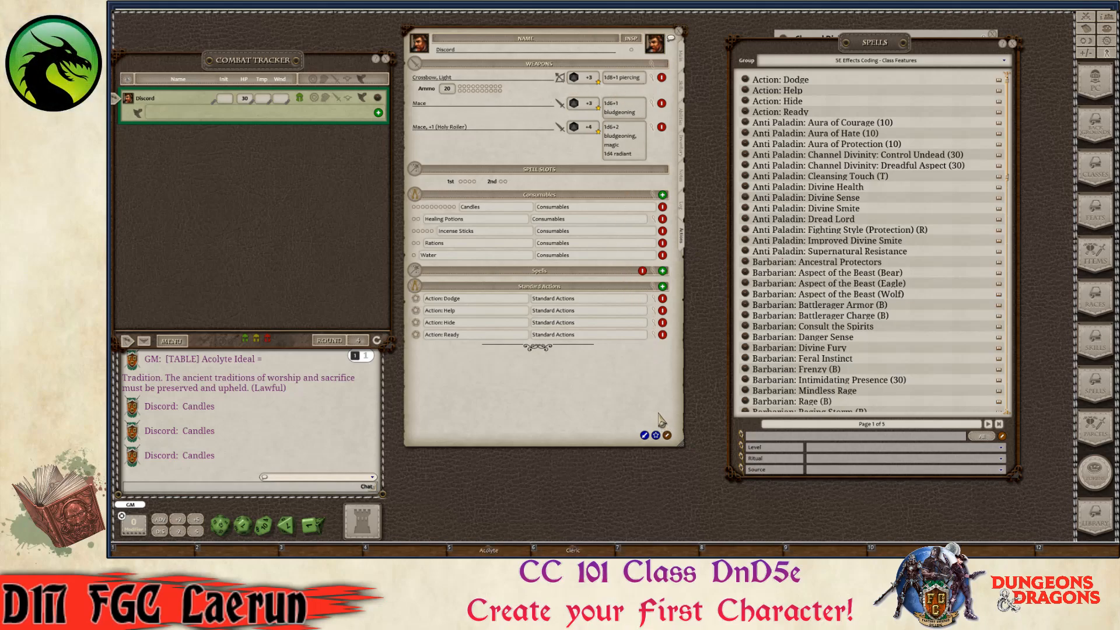
pyautogui.press('ctrl')
pyautogui.press('ctrl')
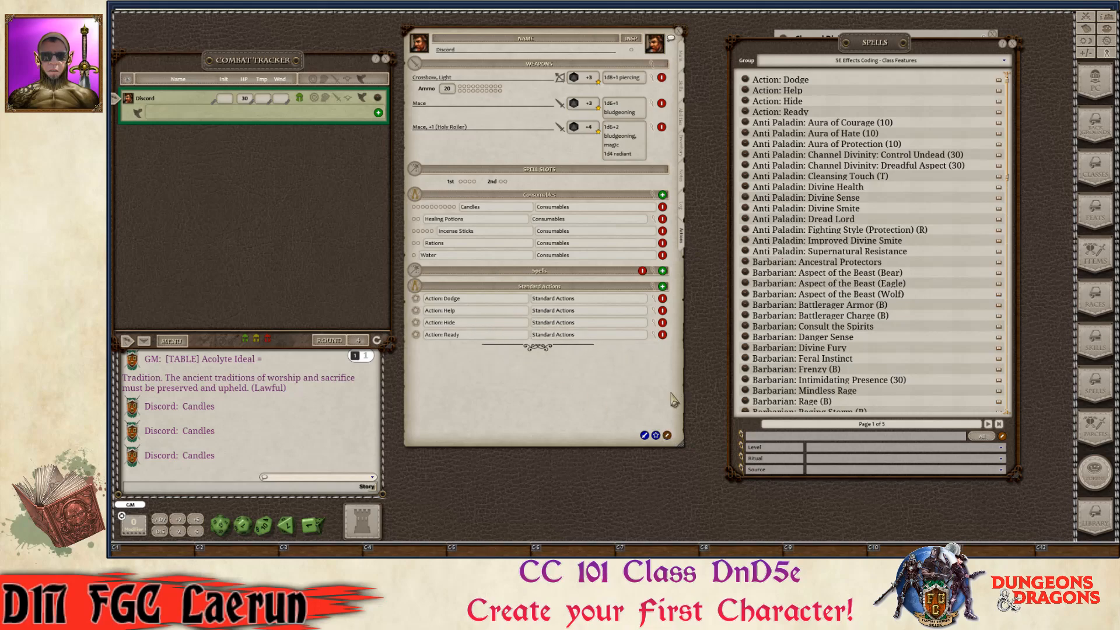
pyautogui.click(667, 436)
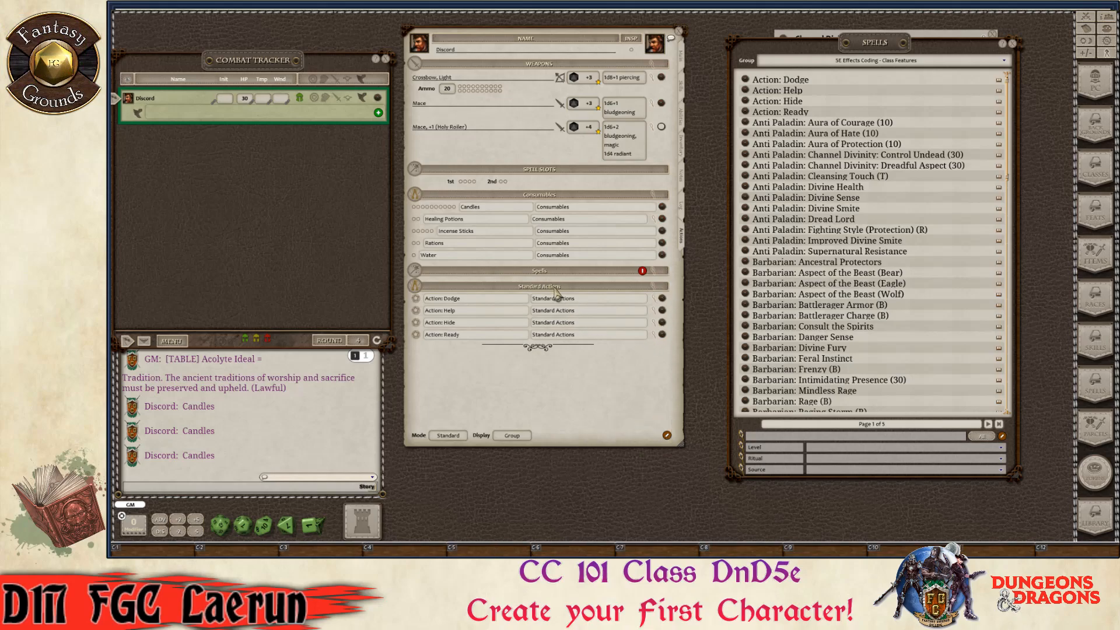
pyautogui.click(666, 436)
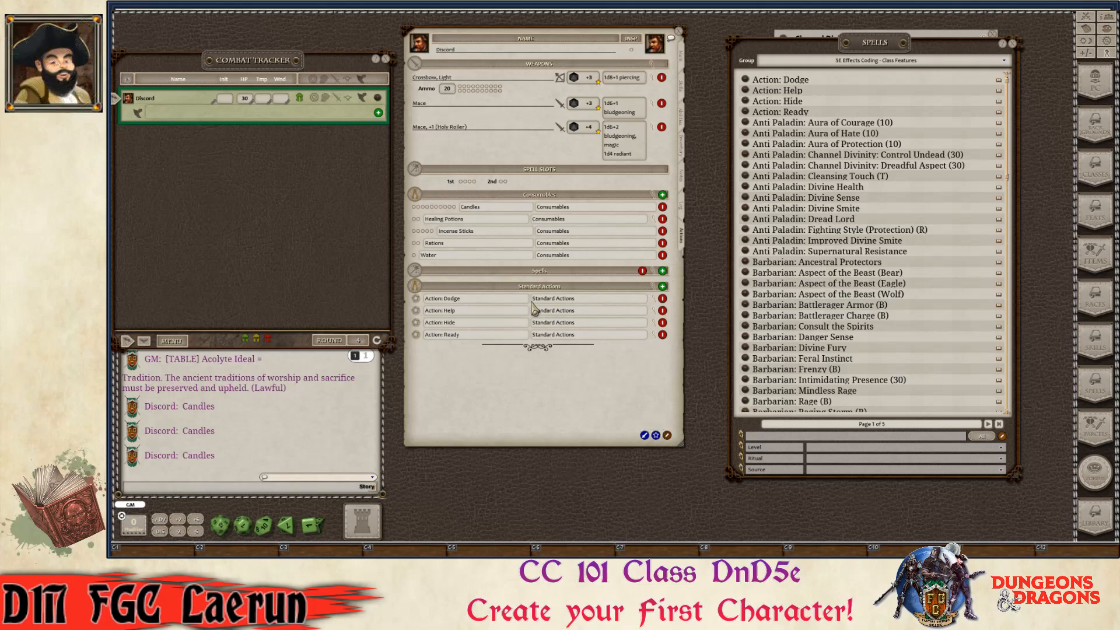
# - Add a new power named Drop Shield to the Standard Actions group
pyautogui.click(663, 287)
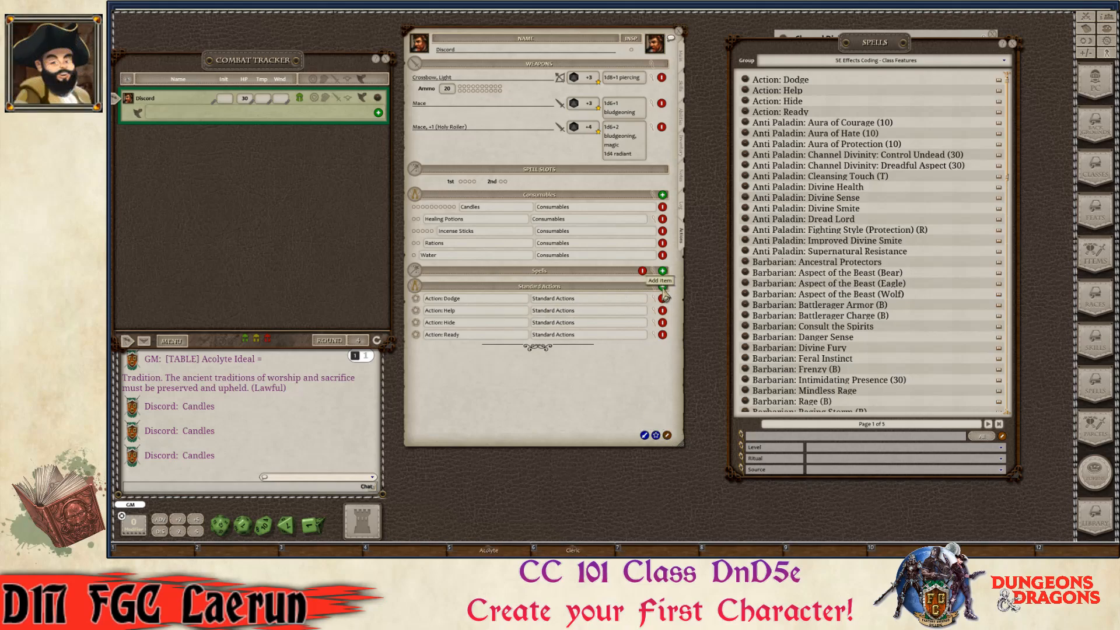
pyautogui.press('ctrl')
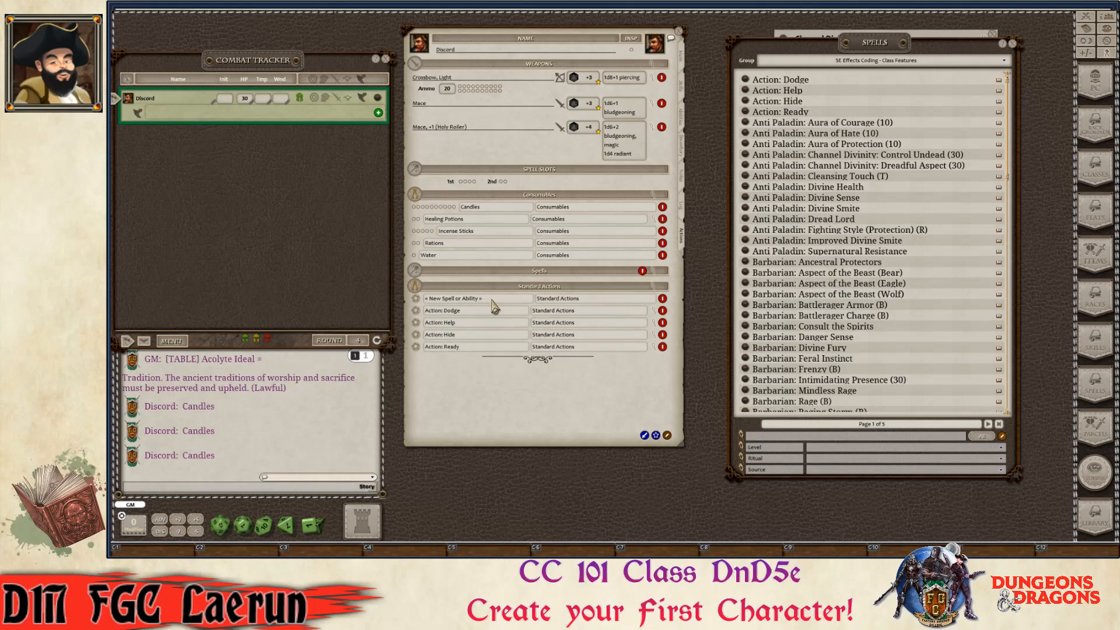
pyautogui.write('Drop S')
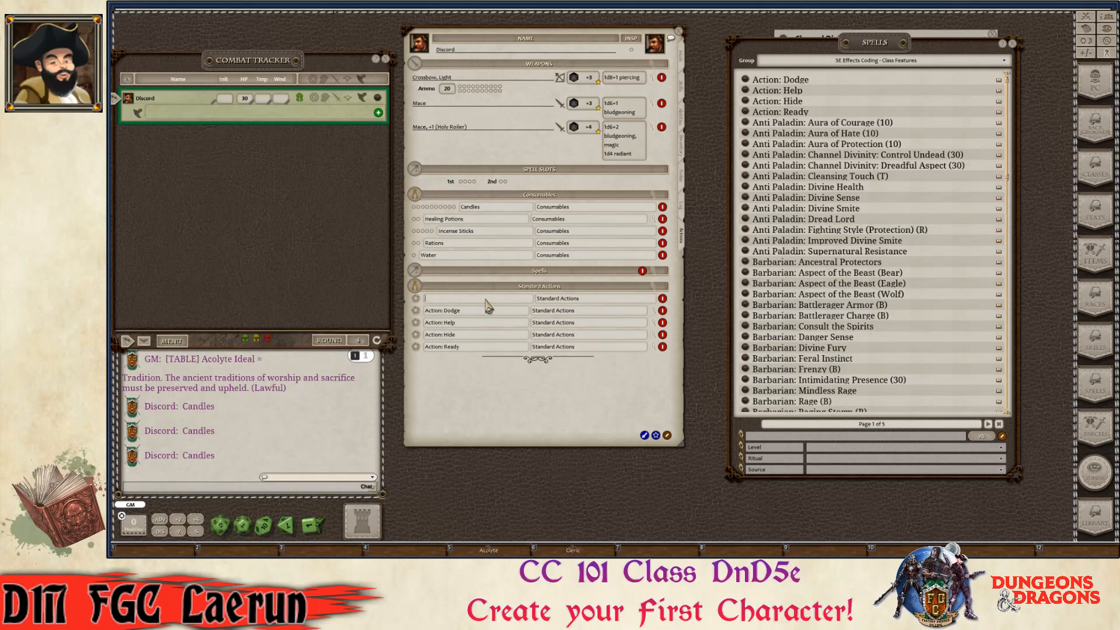
pyautogui.write('hield')
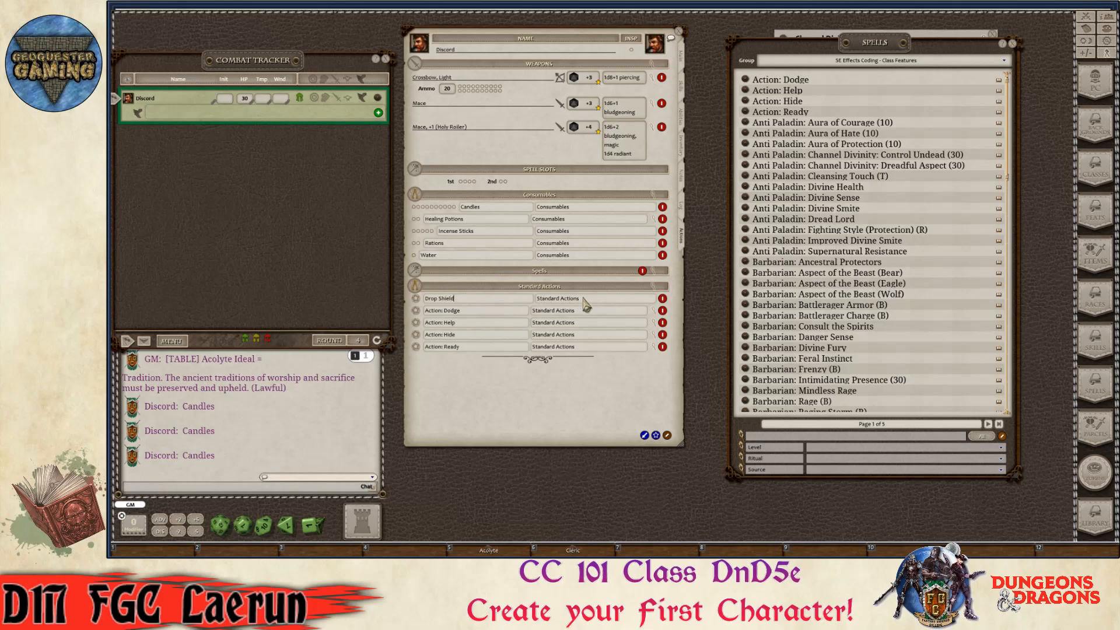
pyautogui.click(584, 298)
pyautogui.press('ctrl')
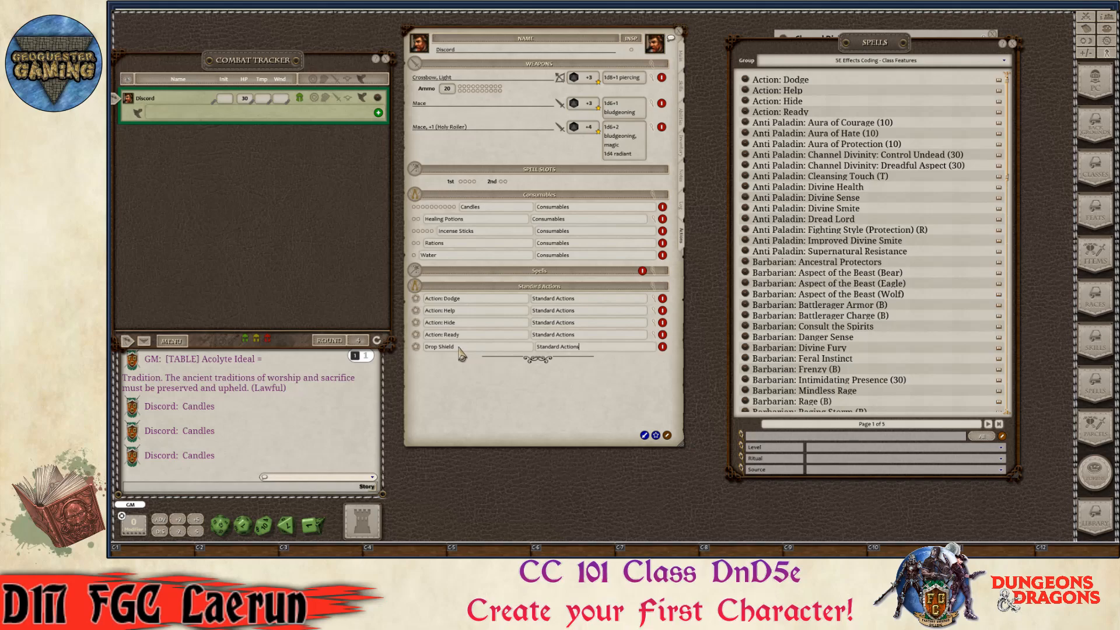
# - Add an effect action to the Drop Shield power and open that effect's detail settings
pyautogui.rightClick(459, 347)
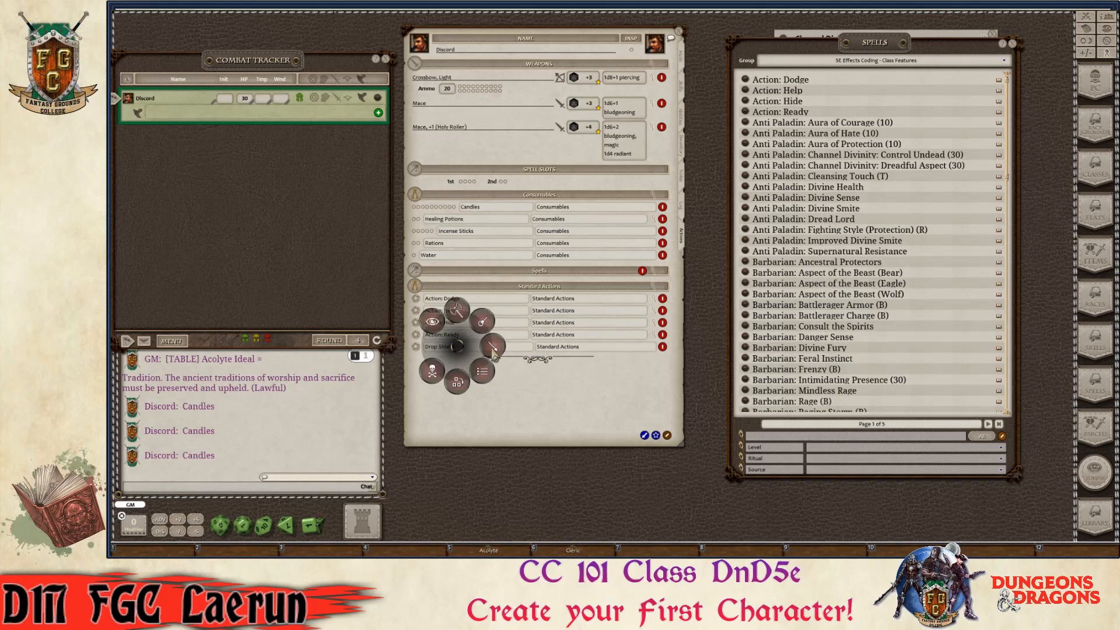
pyautogui.click(493, 348)
pyautogui.press('ctrl')
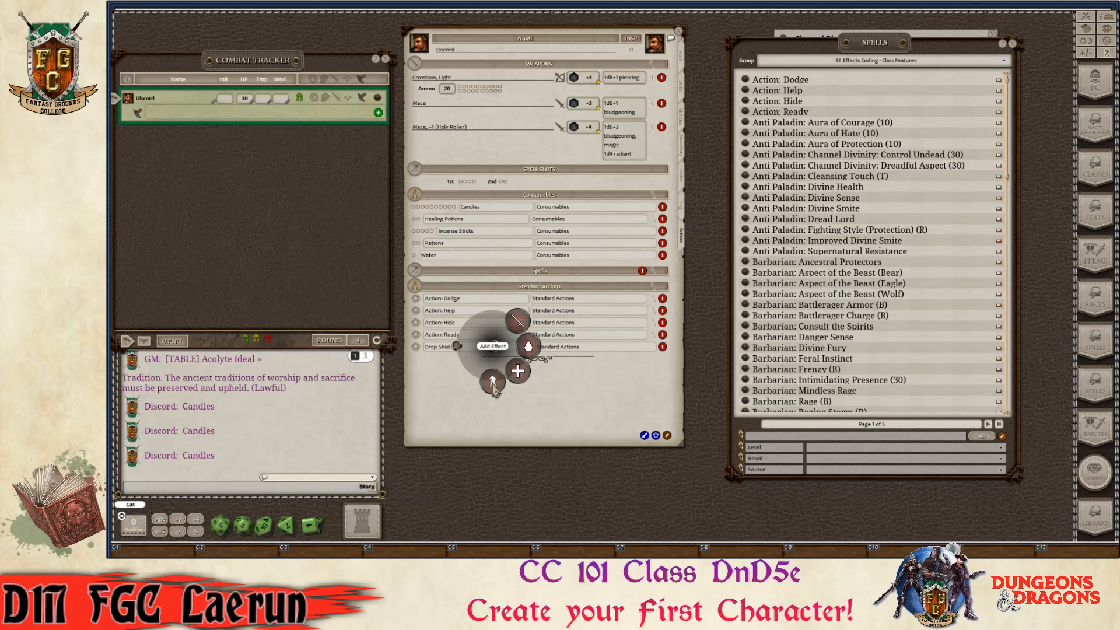
pyautogui.click(493, 382)
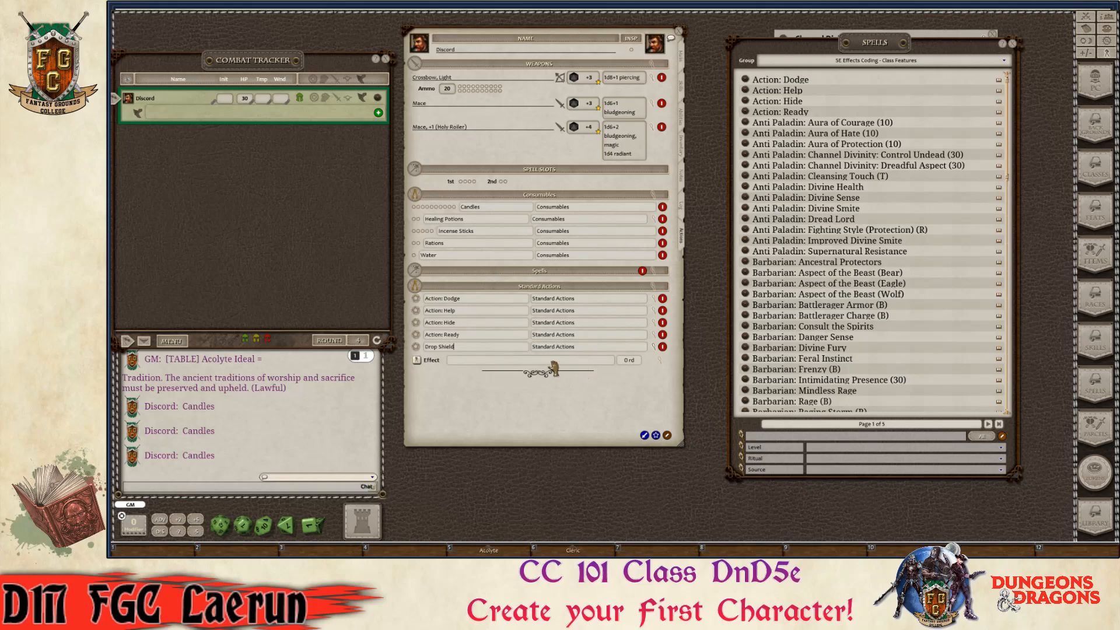
pyautogui.press('ctrl')
pyautogui.rightClick(528, 362)
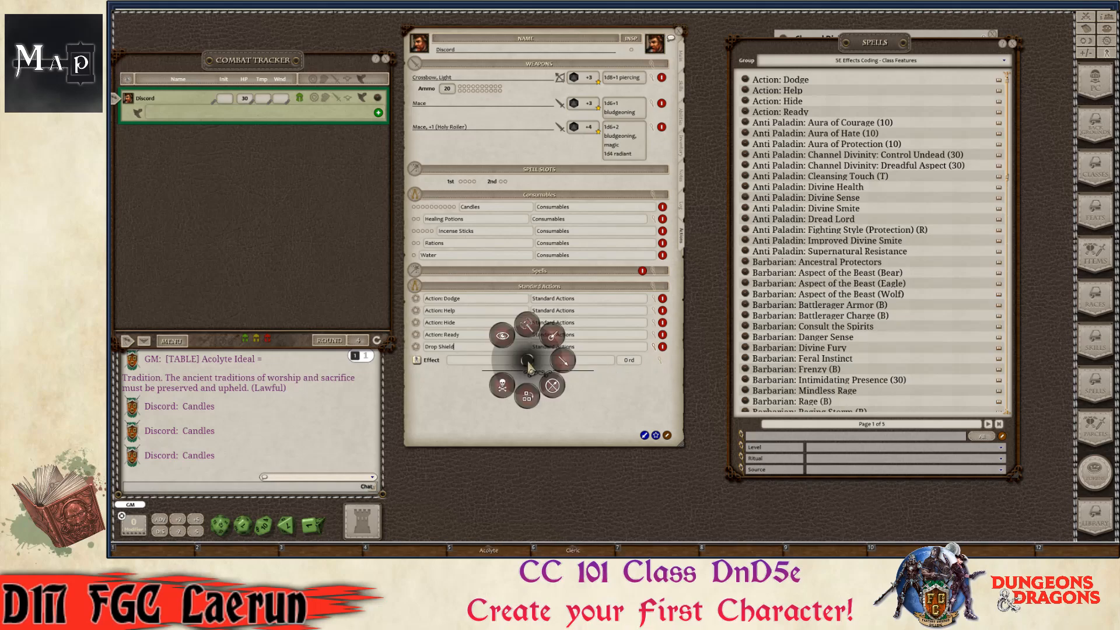
pyautogui.click(659, 363)
pyautogui.press('ctrl')
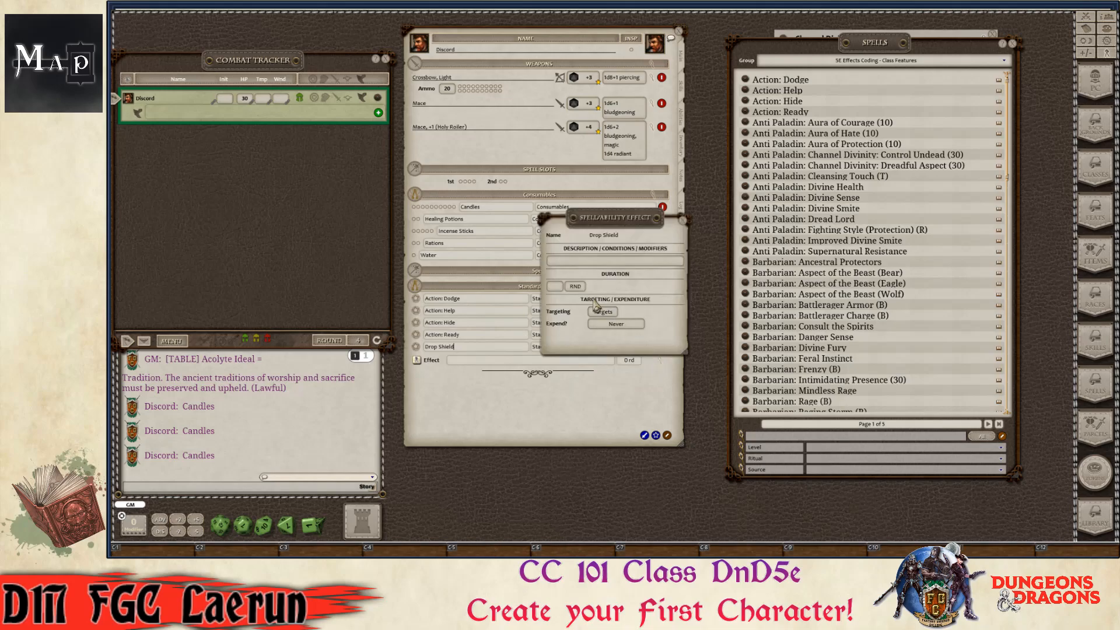
# - Set the Drop Shield effect's description to "Shield Drop, AC: -2"
pyautogui.click(563, 264)
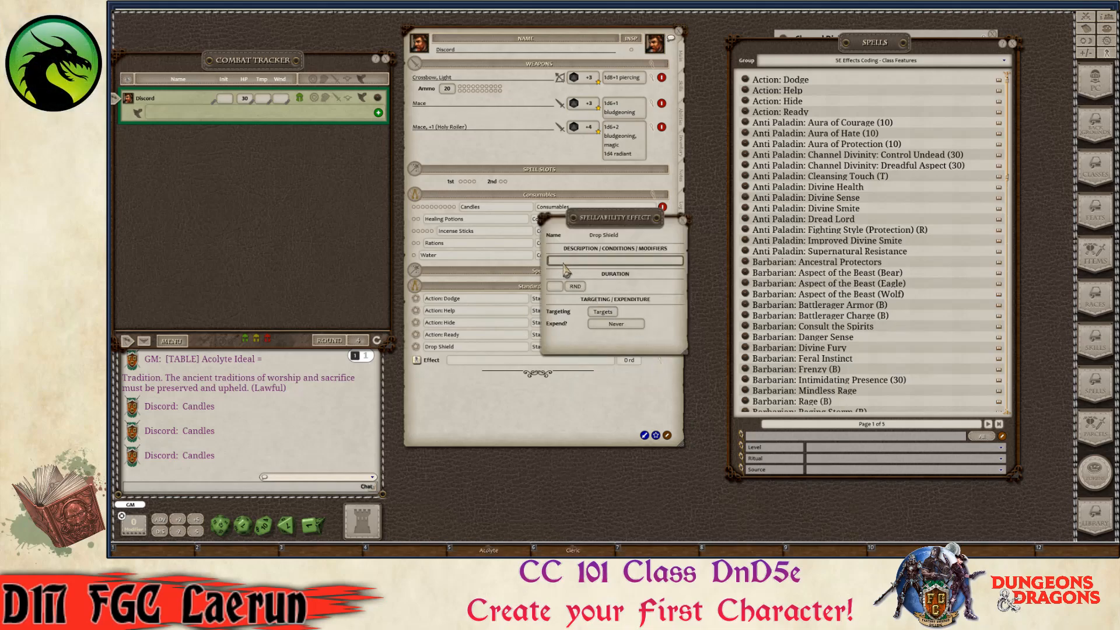
pyautogui.write('Shield D')
pyautogui.press('ctrl')
pyautogui.write('rop;')
pyautogui.press('ctrl')
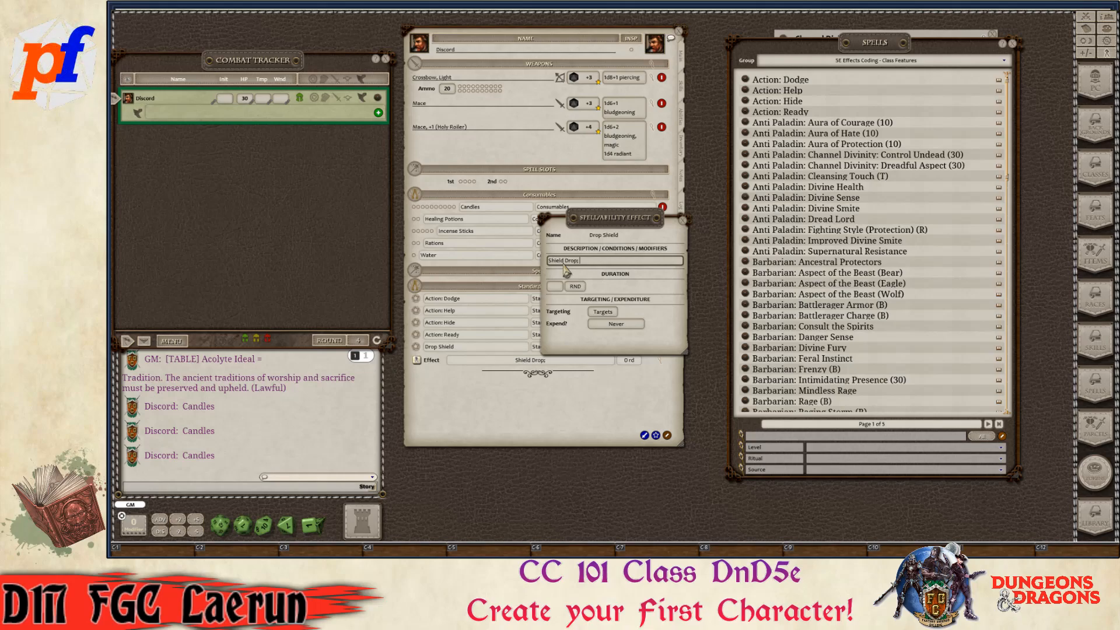
pyautogui.hotkey('ctrl', 'a')
pyautogui.write('C')
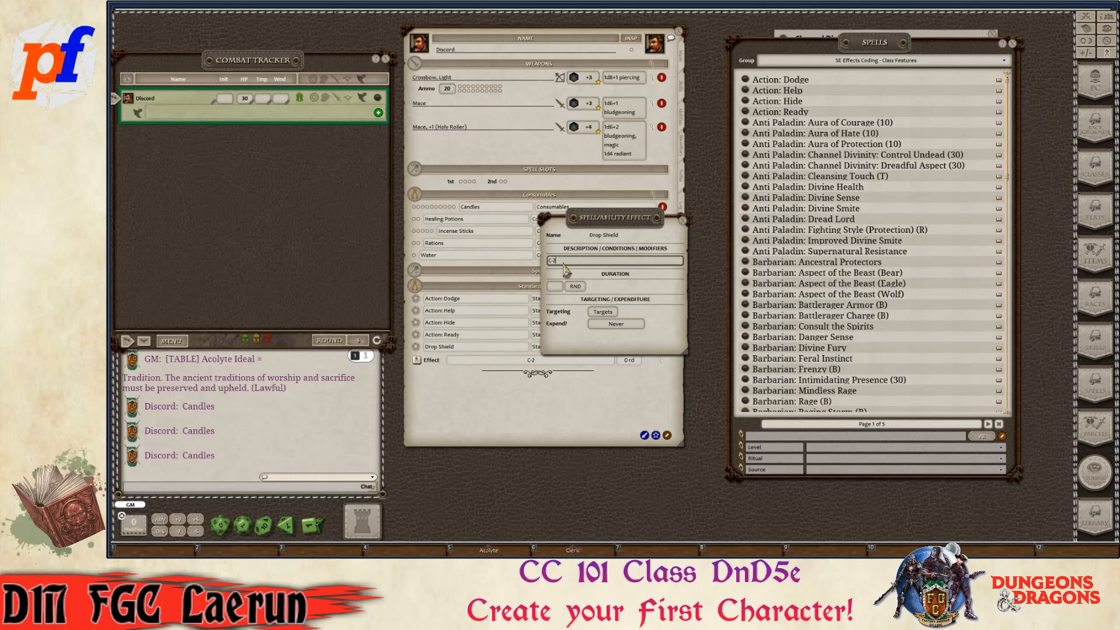
pyautogui.moveTo(561, 266); pyautogui.dragTo(531, 270)
pyautogui.write('Shield Drop;')
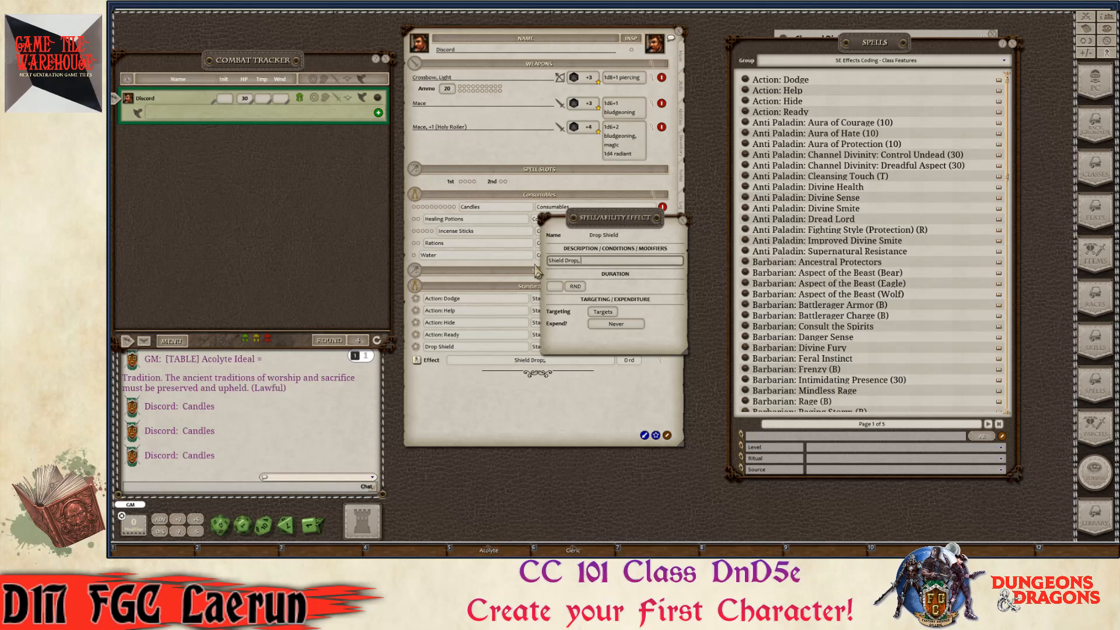
pyautogui.press('shift')
pyautogui.write('p;, AC:')
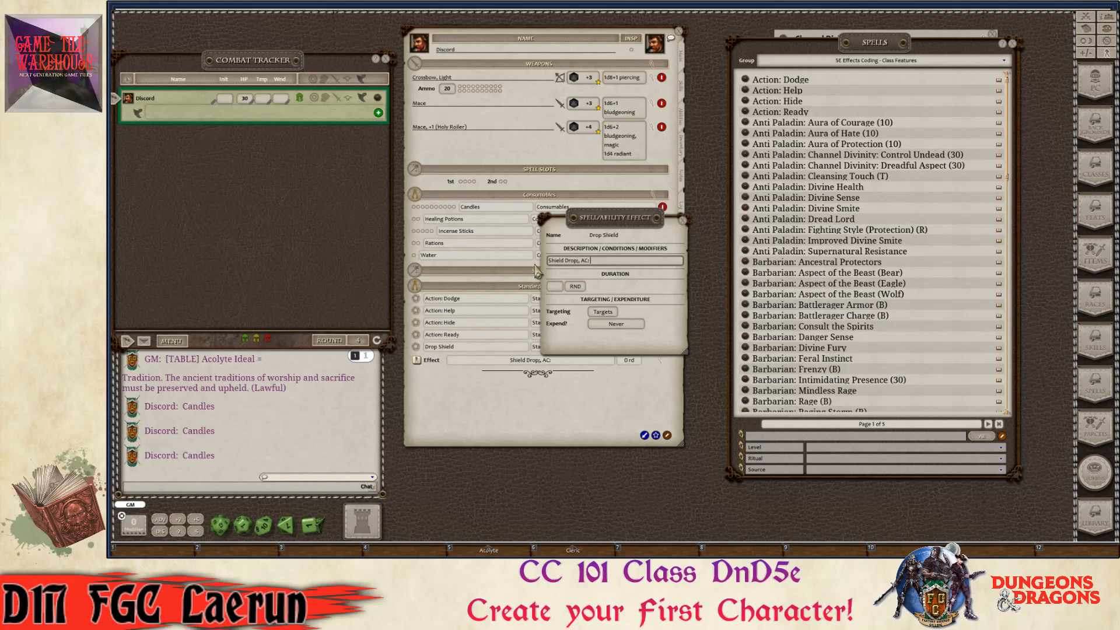
pyautogui.write(' -2')
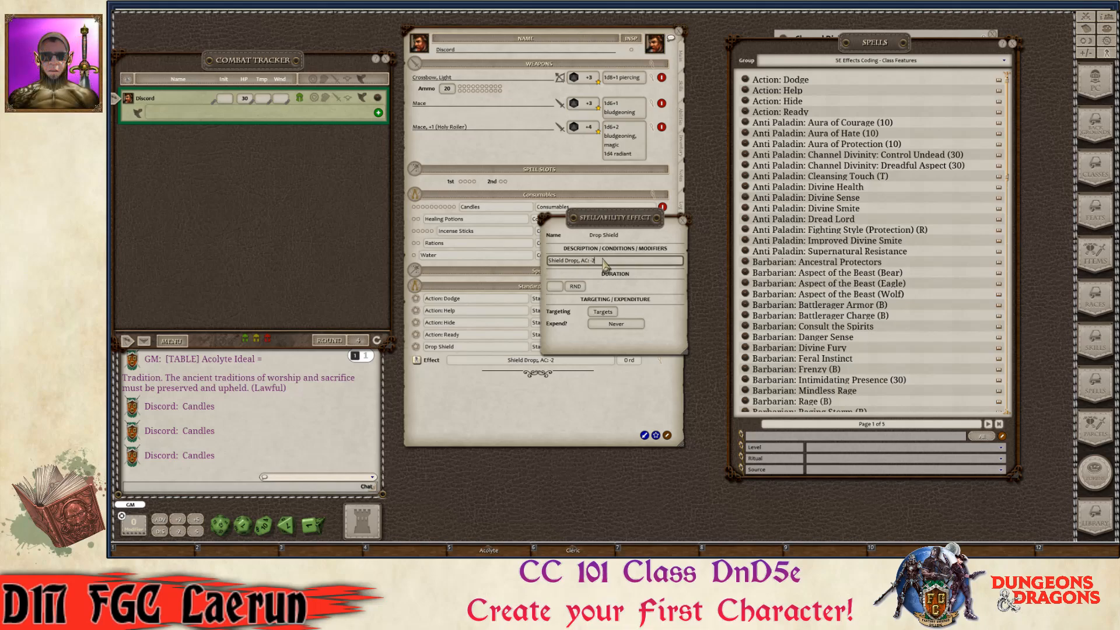
pyautogui.press('ctrl')
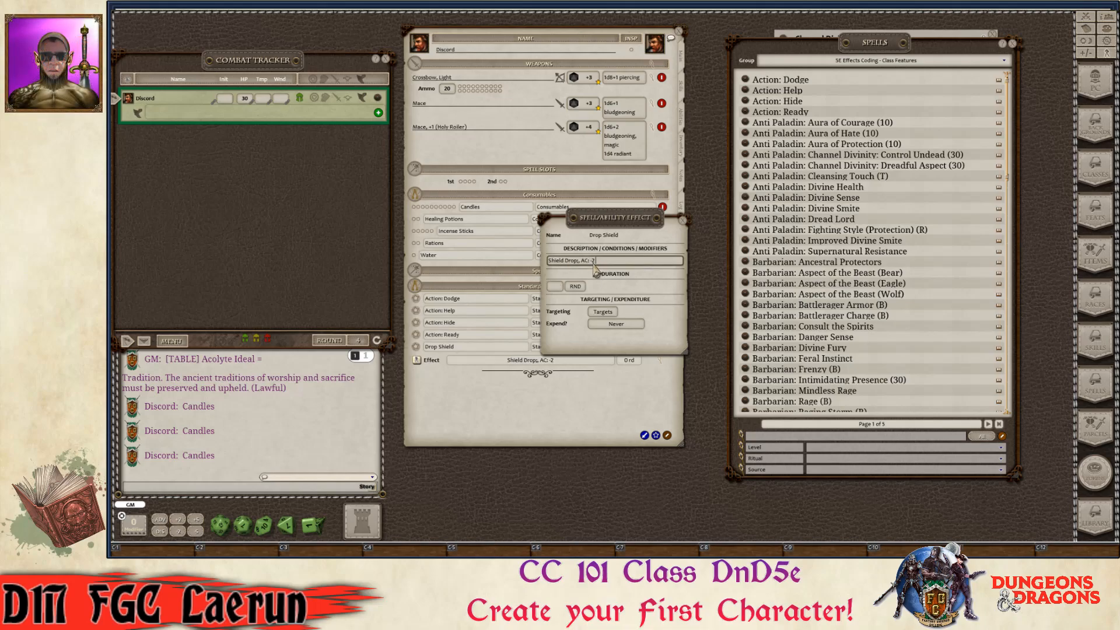
# - Set the Drop Shield effect's targeting to Self, then close the effect editor and collapse the ability's details
pyautogui.keyDown('ctrl'); pyautogui.click(604, 312); pyautogui.keyUp('ctrl')
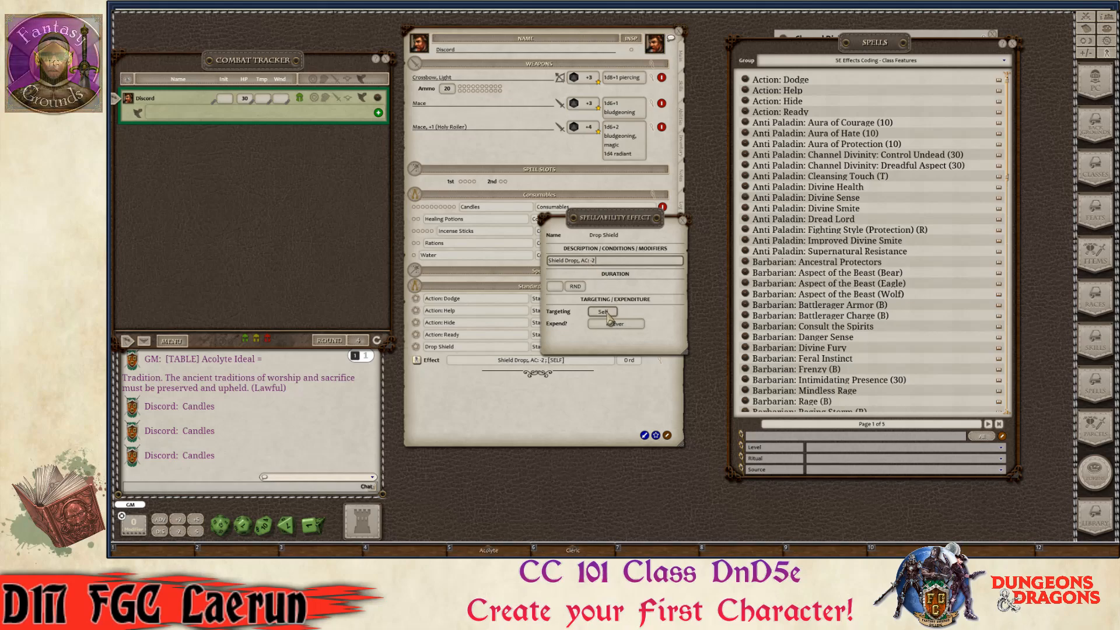
pyautogui.click(683, 220)
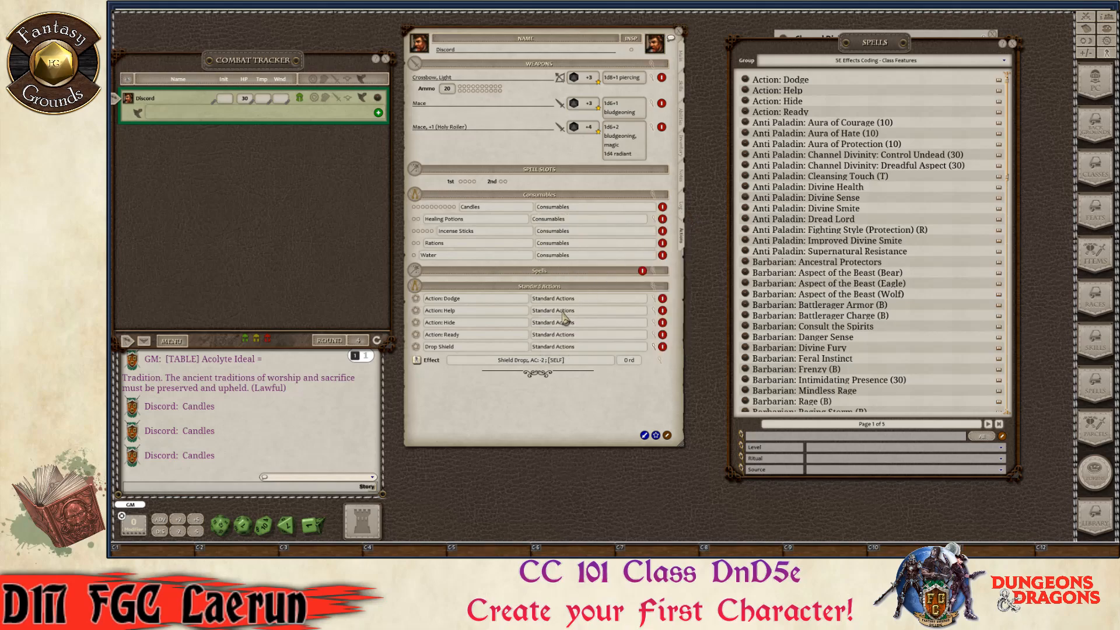
pyautogui.click(652, 349)
pyautogui.press('ctrl')
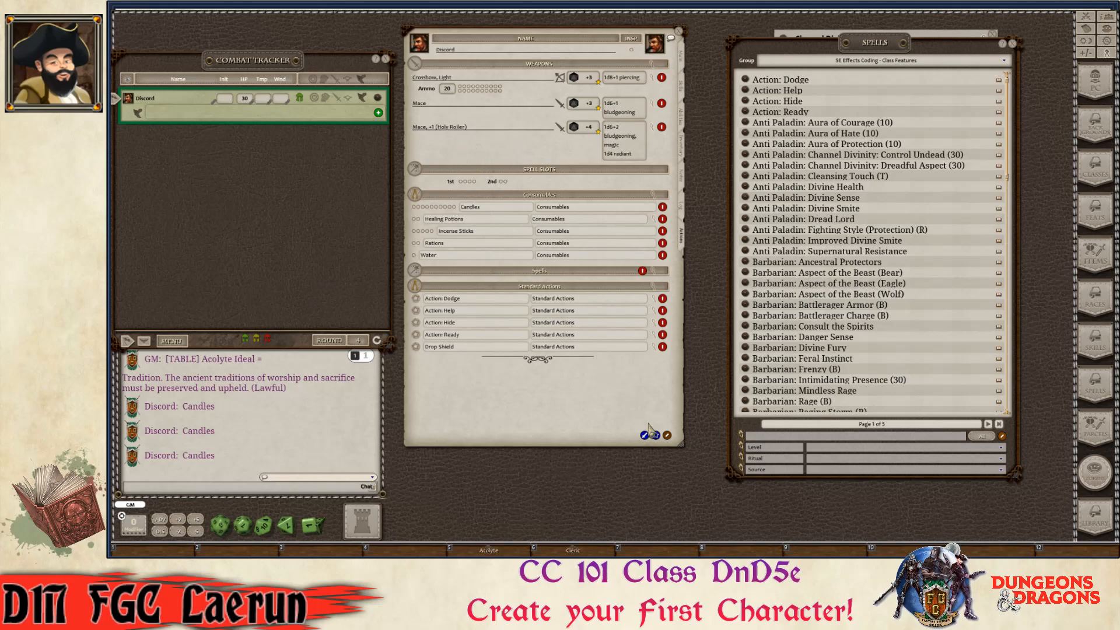
# - Leave edit mode on the character's actions and switch the mode to Combat and the display to Actions
pyautogui.click(668, 437)
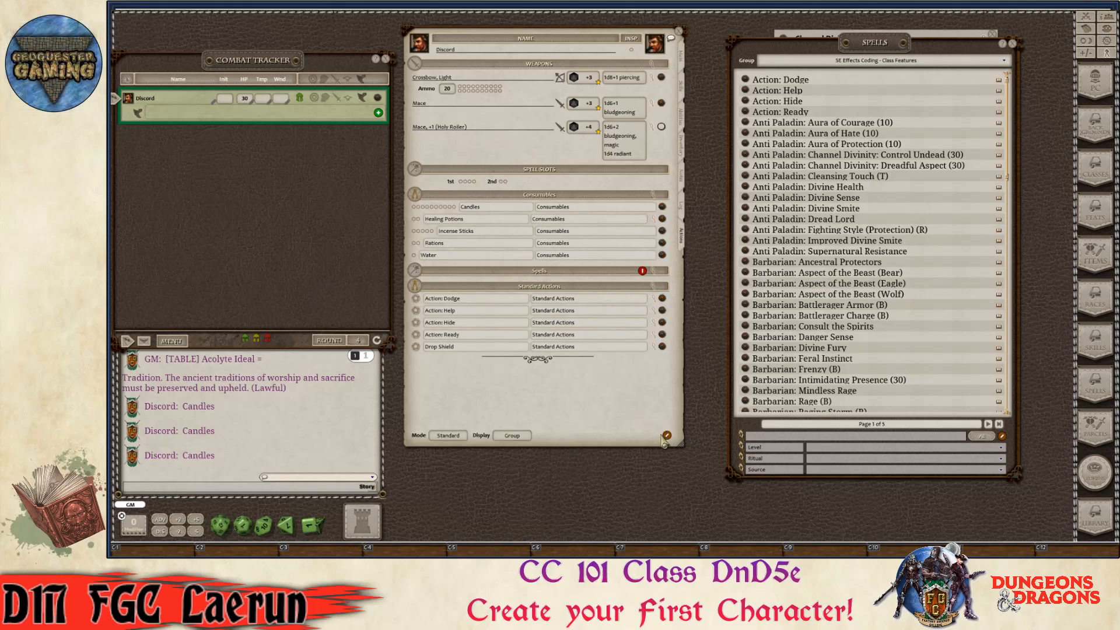
pyautogui.click(456, 437)
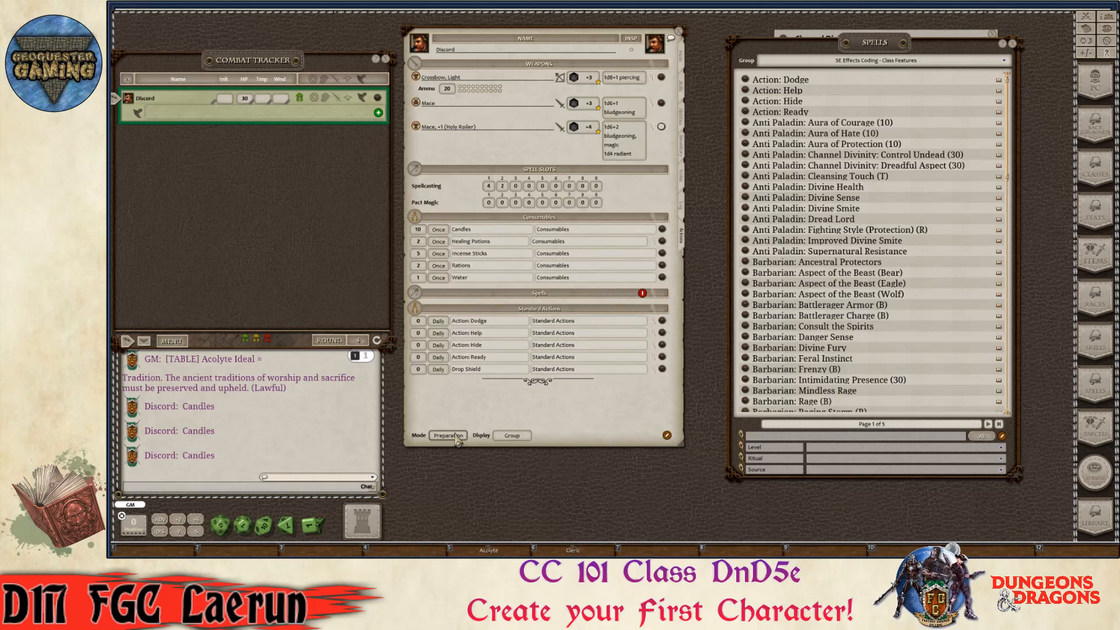
pyautogui.click(457, 438)
pyautogui.press('ctrl')
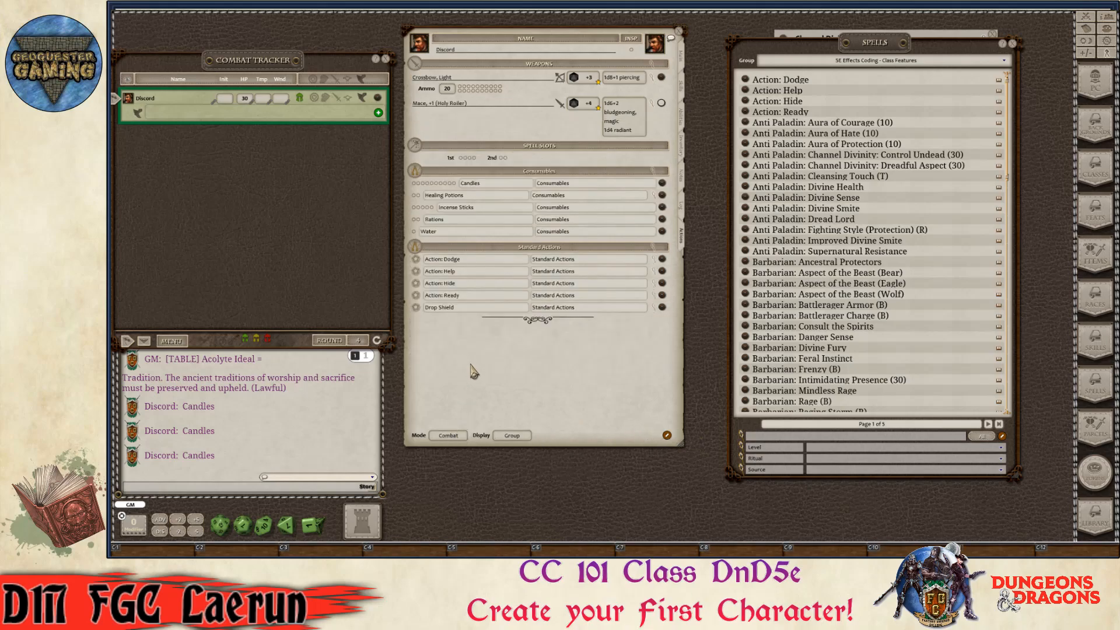
pyautogui.click(514, 434)
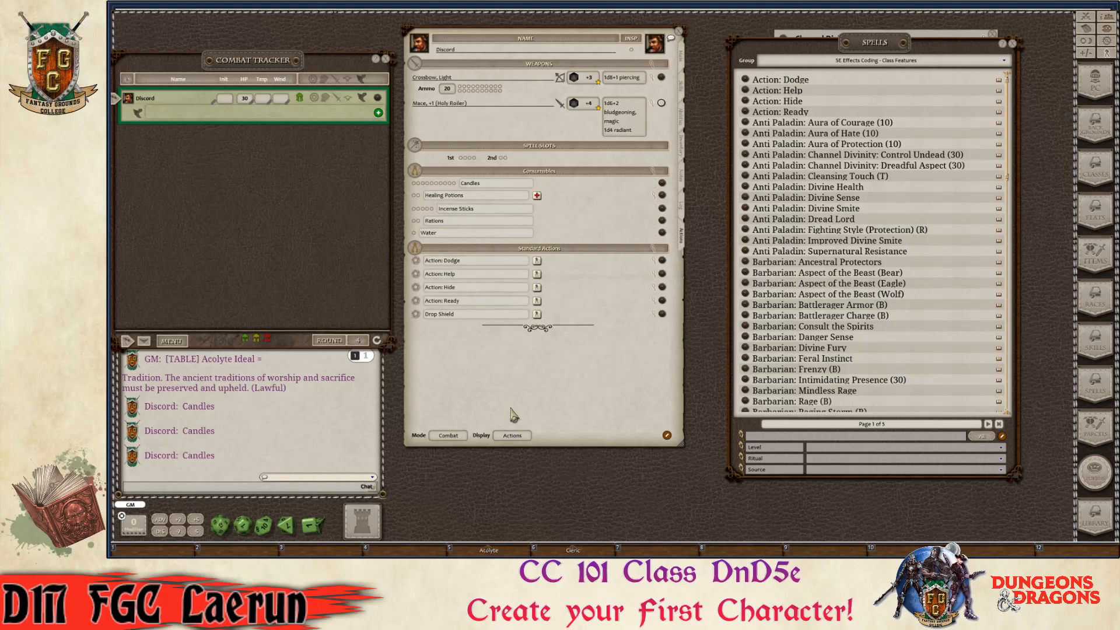
# - Rename the Drop Shield ability as "Drop Shield (B)"
pyautogui.press('ctrl')
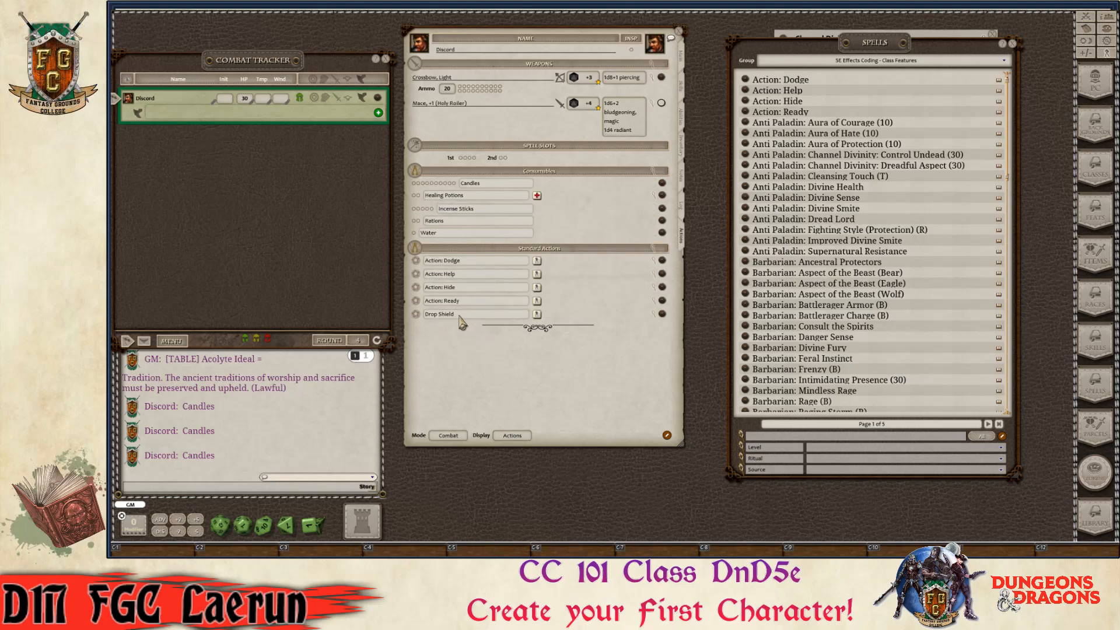
pyautogui.write('(B)')
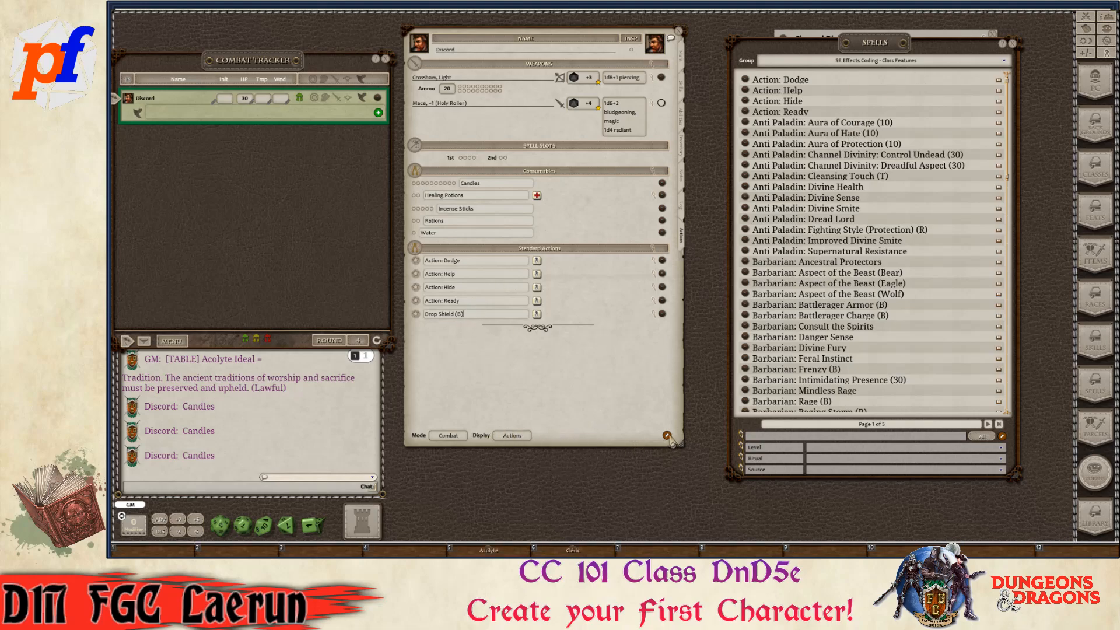
# - Add a new power to the character's actions and assign it to a group named "Class Features"
pyautogui.click(666, 435)
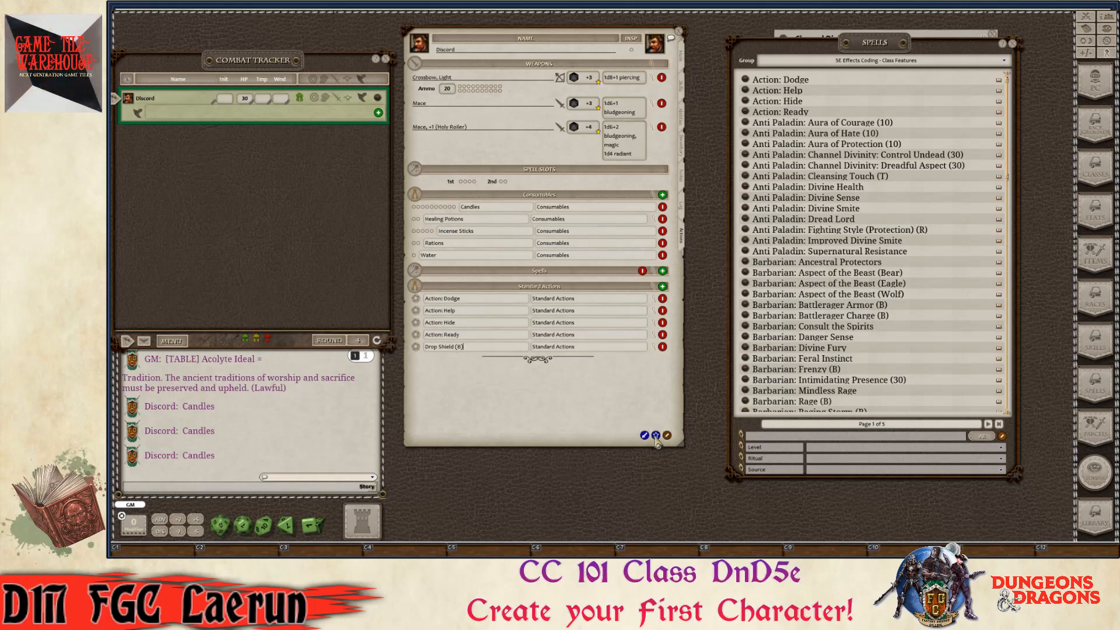
pyautogui.click(656, 436)
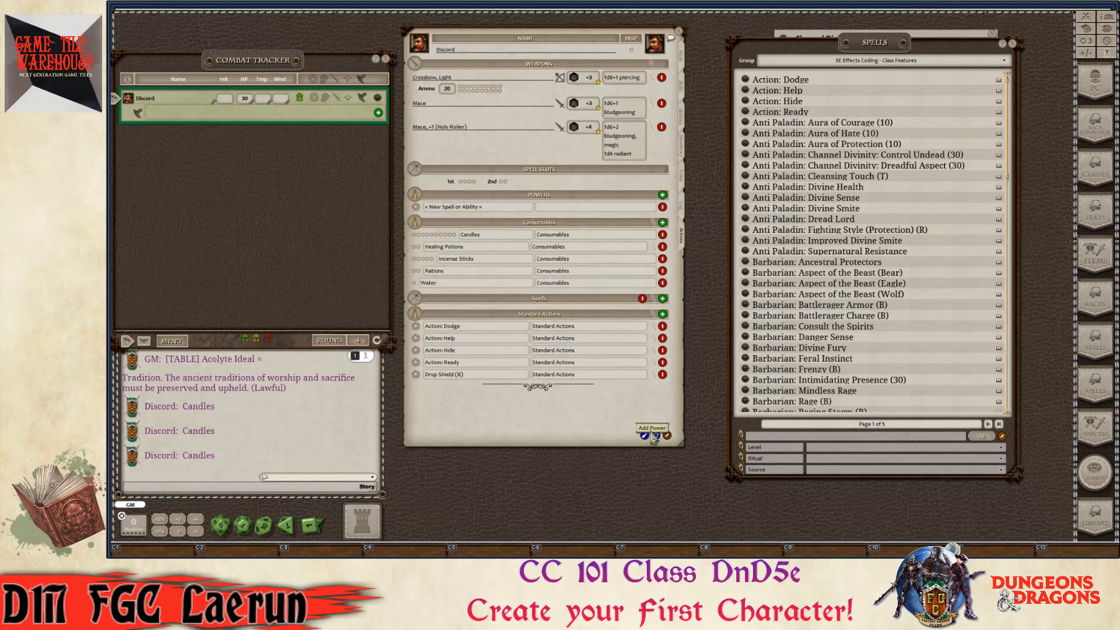
pyautogui.write('Cle')
pyautogui.write('ss Features')
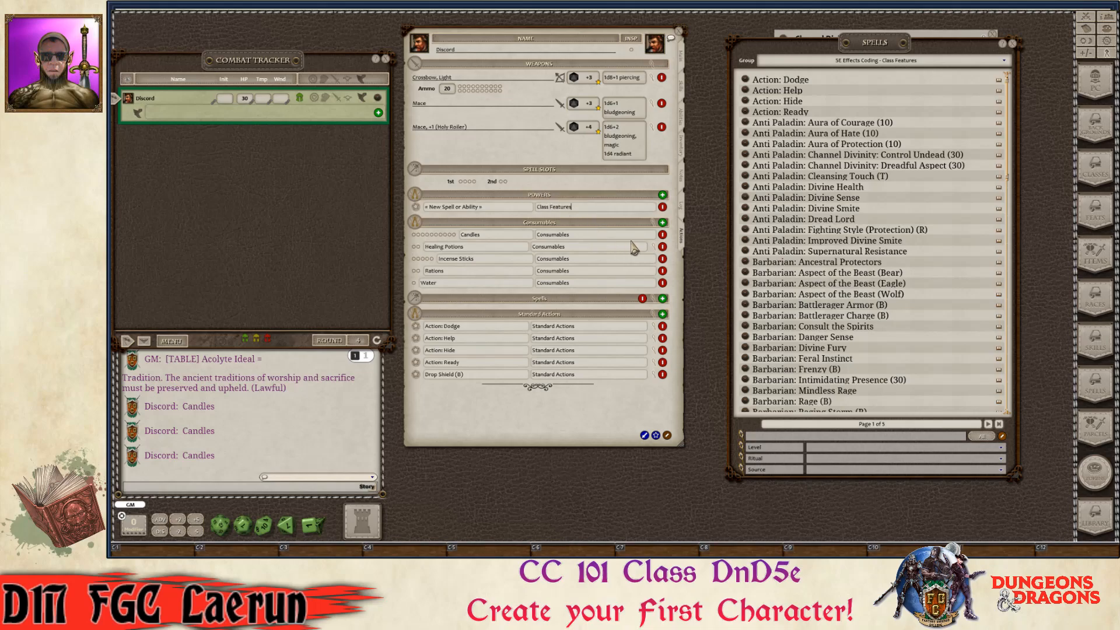
pyautogui.click(470, 207)
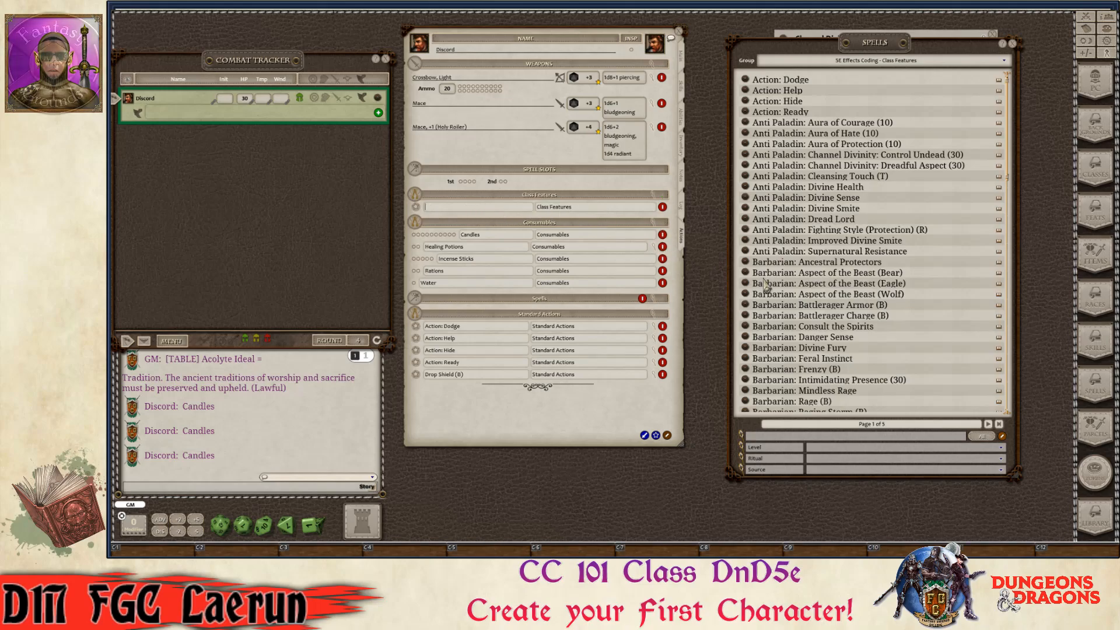
pyautogui.press('ctrl')
# - Move the Spells list aside, place the Stonecunning, Dwarven Resilience, Life Domain and Disciple of Life windows over the combat tracker, and bring Channel Divinity forward
pyautogui.moveTo(861, 49); pyautogui.dragTo(1010, 193)
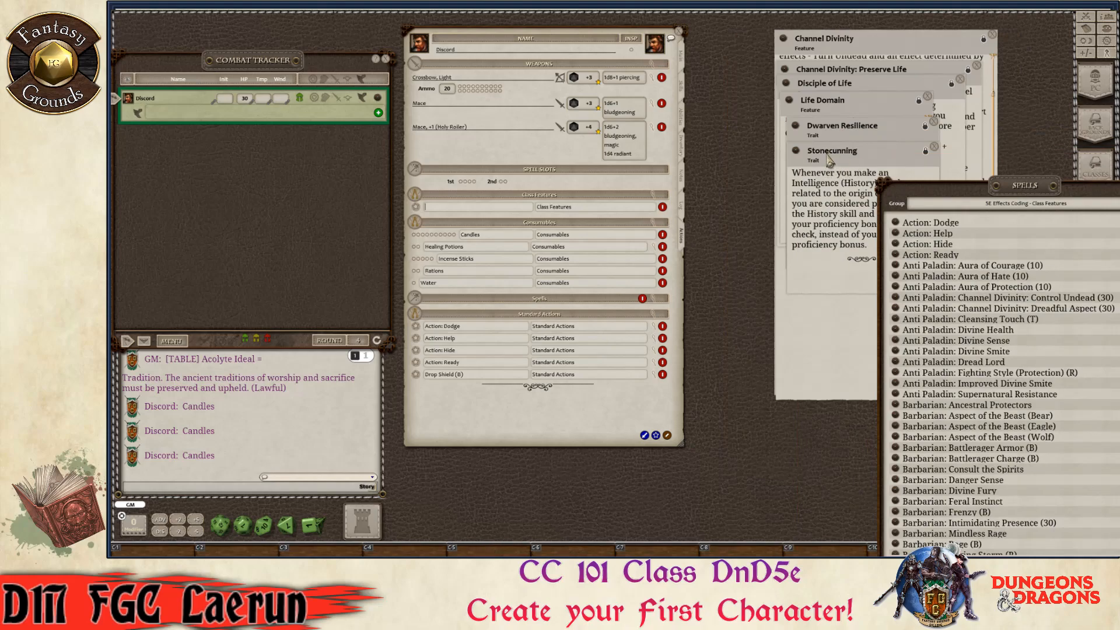
pyautogui.moveTo(843, 151); pyautogui.dragTo(232, 150)
pyautogui.moveTo(875, 136); pyautogui.dragTo(254, 184)
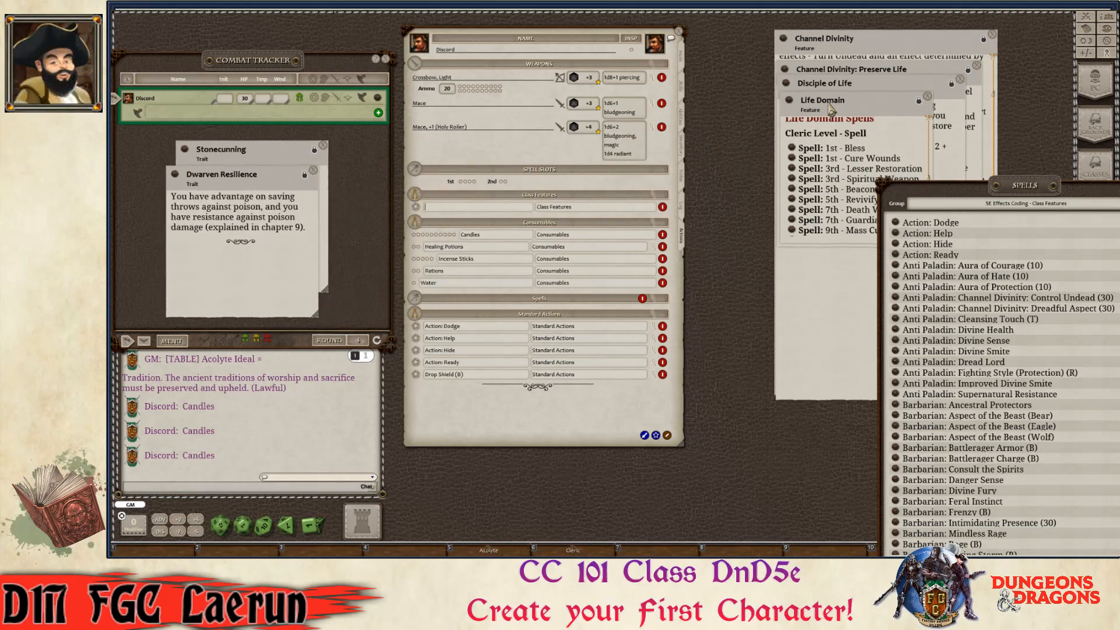
pyautogui.moveTo(841, 105); pyautogui.dragTo(225, 239)
pyautogui.moveTo(893, 105); pyautogui.dragTo(628, 293)
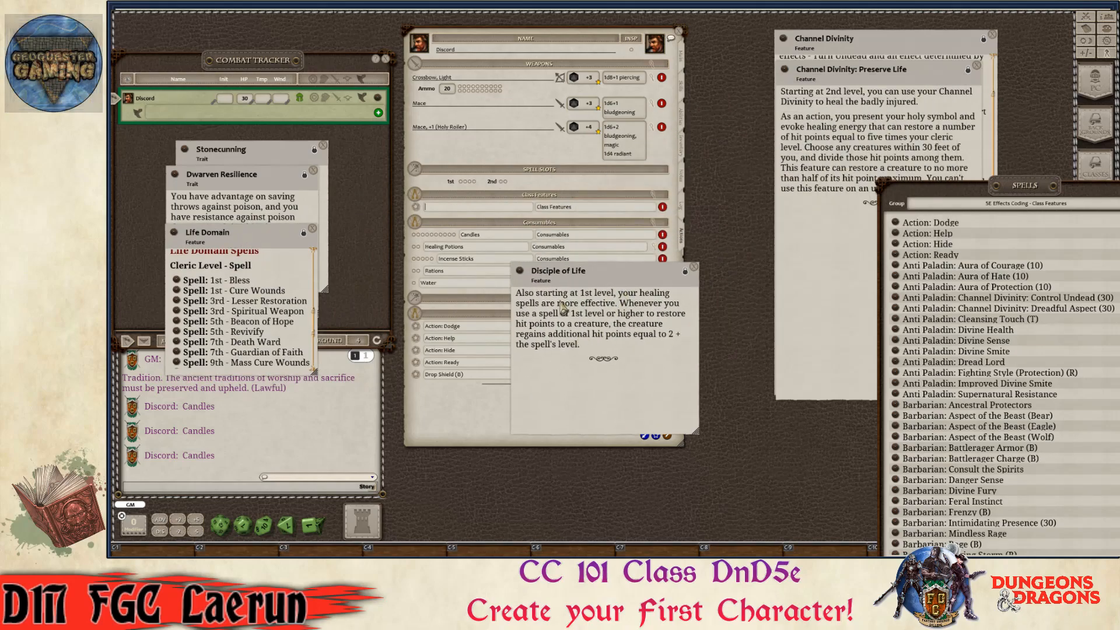
pyautogui.moveTo(623, 283); pyautogui.dragTo(271, 280)
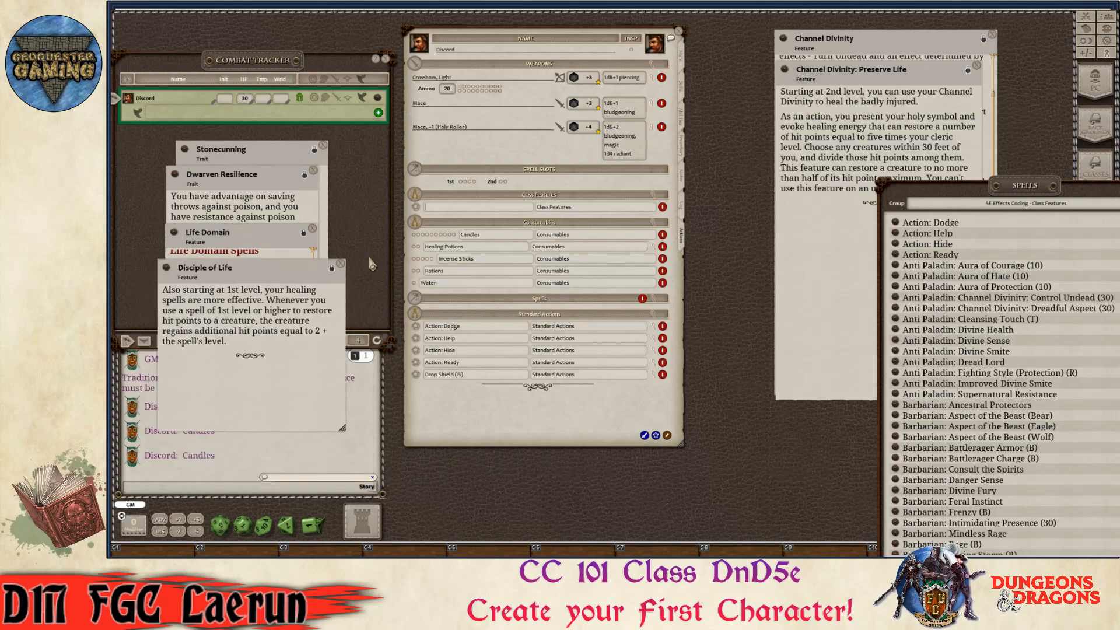
pyautogui.click(885, 45)
# - Move the Spells list back beside the character sheet and filter it by the source Cleric
pyautogui.moveTo(1033, 200); pyautogui.dragTo(954, 168)
pyautogui.scroll(-5, 851, 362)
pyautogui.scroll(-4, 851, 362)
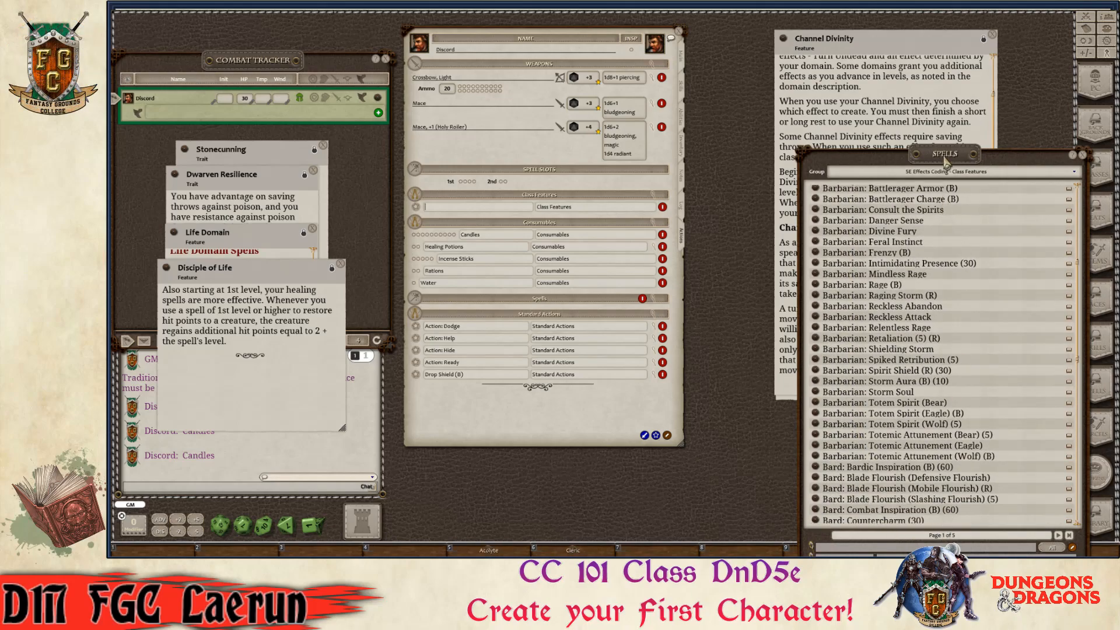
pyautogui.moveTo(945, 156); pyautogui.dragTo(889, 61)
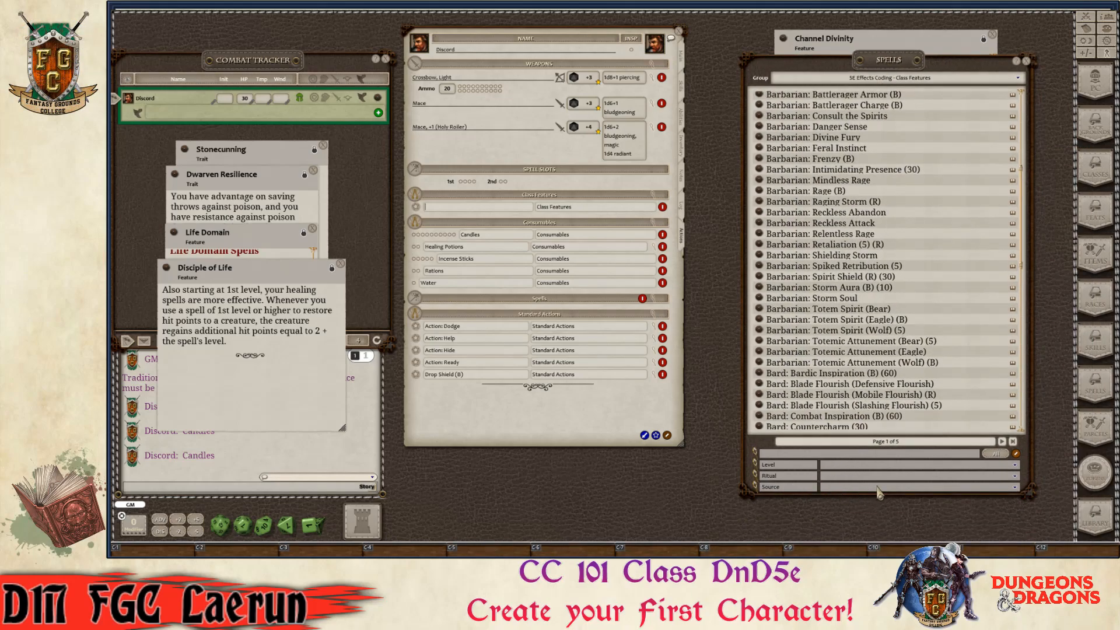
pyautogui.click(921, 487)
pyautogui.scroll(-5, 898, 470)
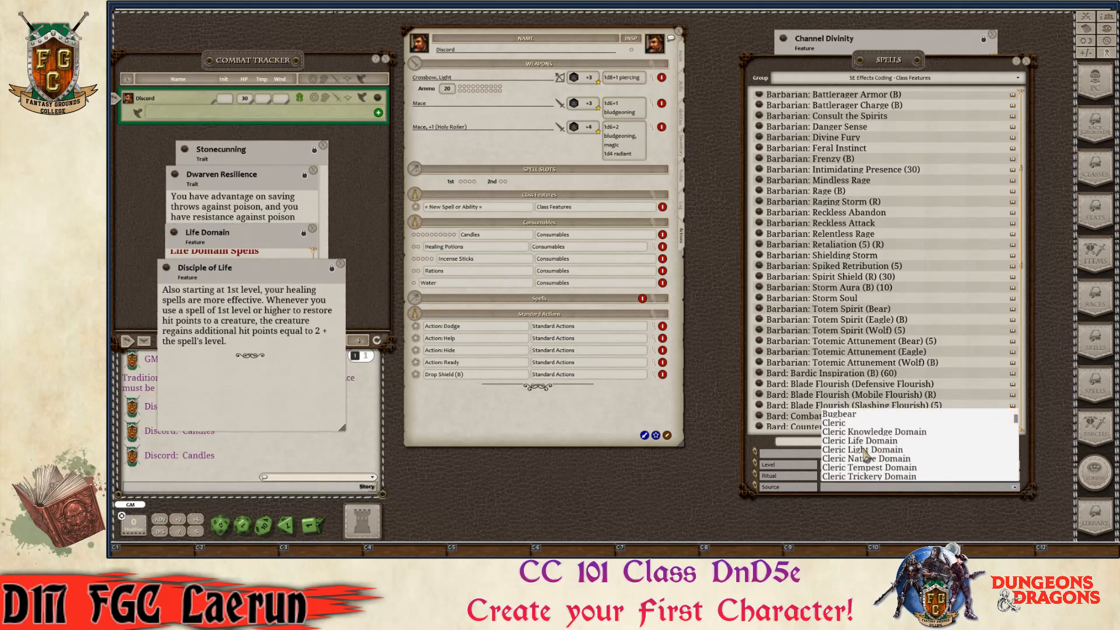
pyautogui.click(842, 424)
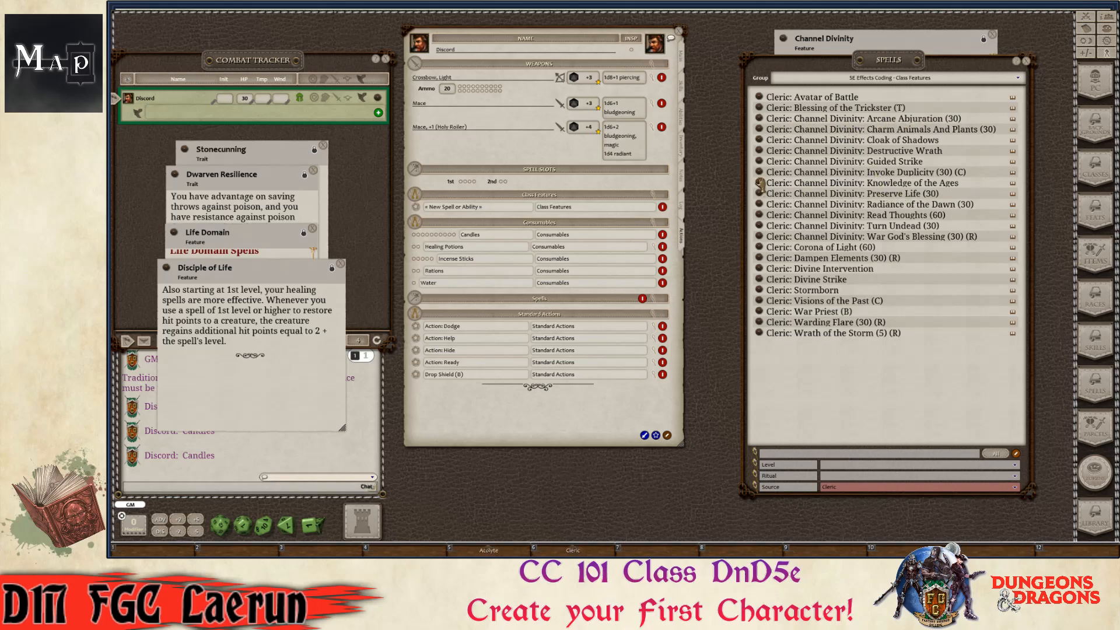
# - Add Cleric Channel Divinity: Preserve Life (30) and Channel Divinity: Turn Undead (30) to the character's Class Features group
pyautogui.moveTo(762, 193); pyautogui.dragTo(663, 200)
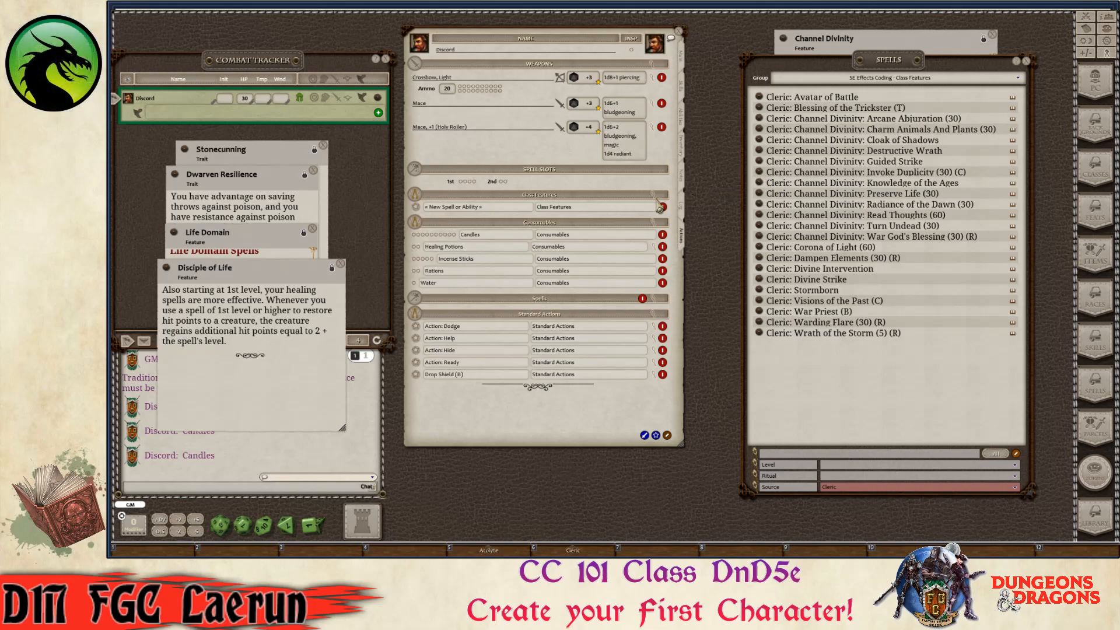
pyautogui.press('ctrl')
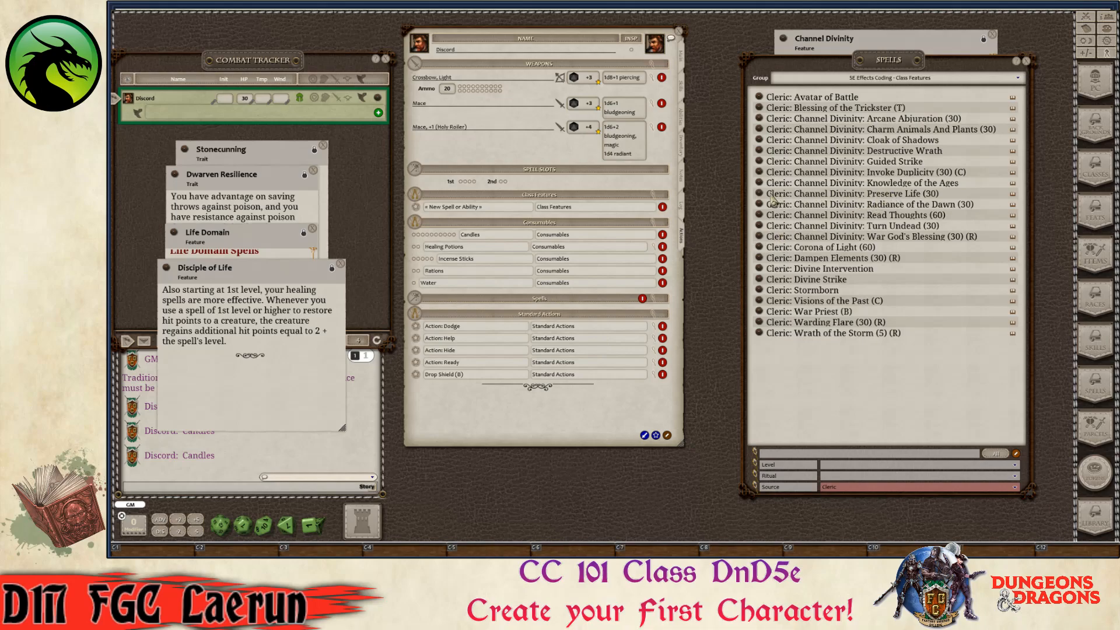
pyautogui.moveTo(462, 211); pyautogui.dragTo(464, 212)
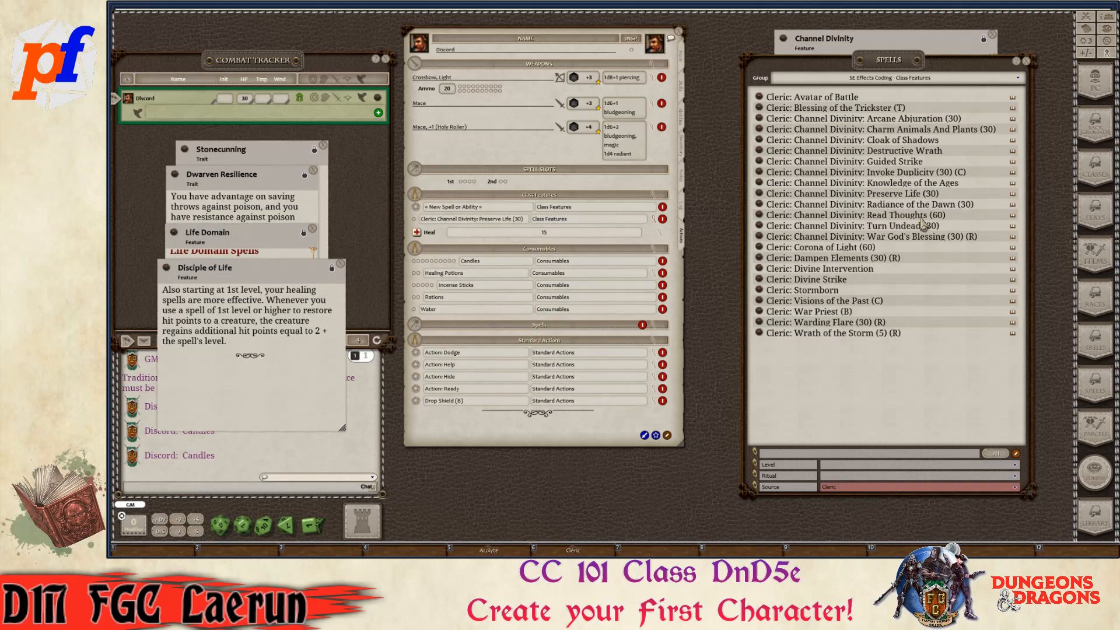
pyautogui.press('ctrl')
pyautogui.moveTo(759, 226); pyautogui.dragTo(453, 209)
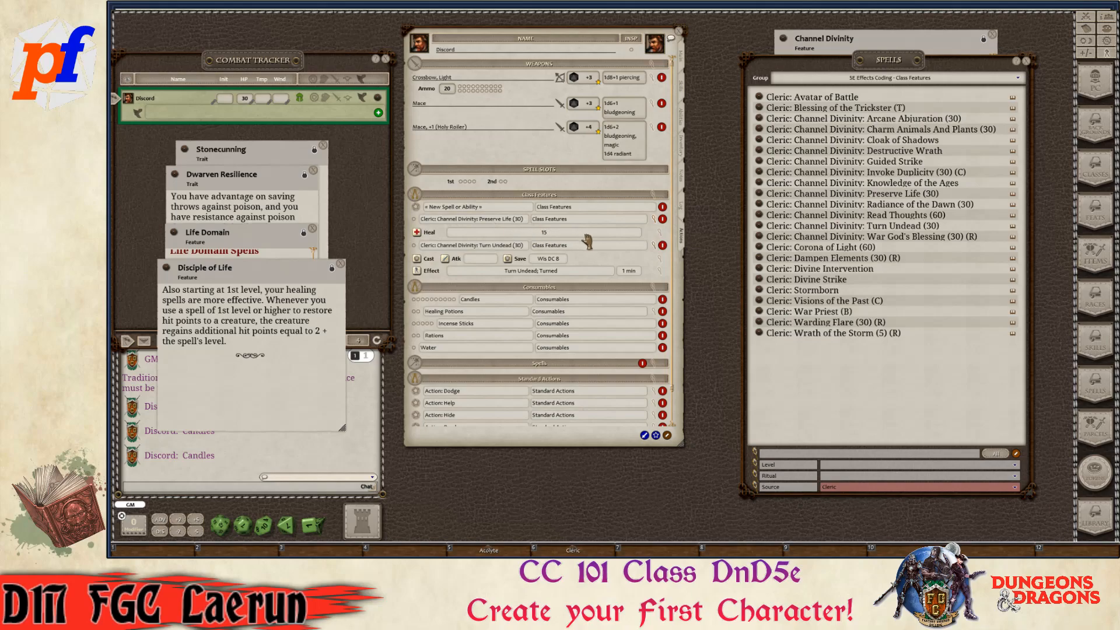
# - Collapse the action details of the Preserve Life and Turn Undead entries under Class Features
pyautogui.click(654, 220)
pyautogui.click(654, 231)
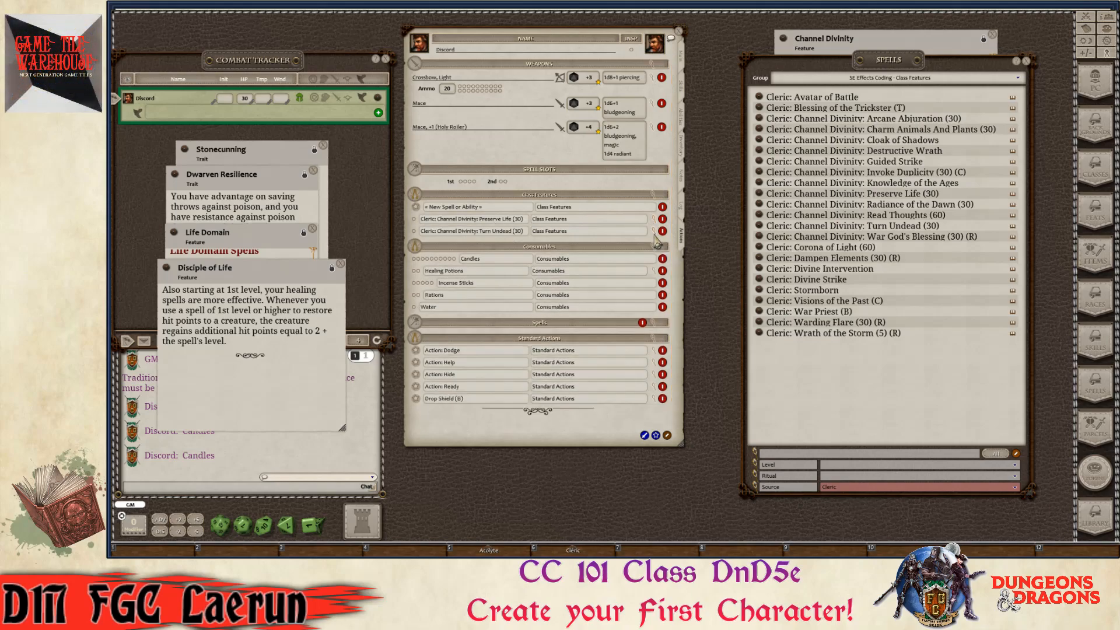
pyautogui.press('ctrl')
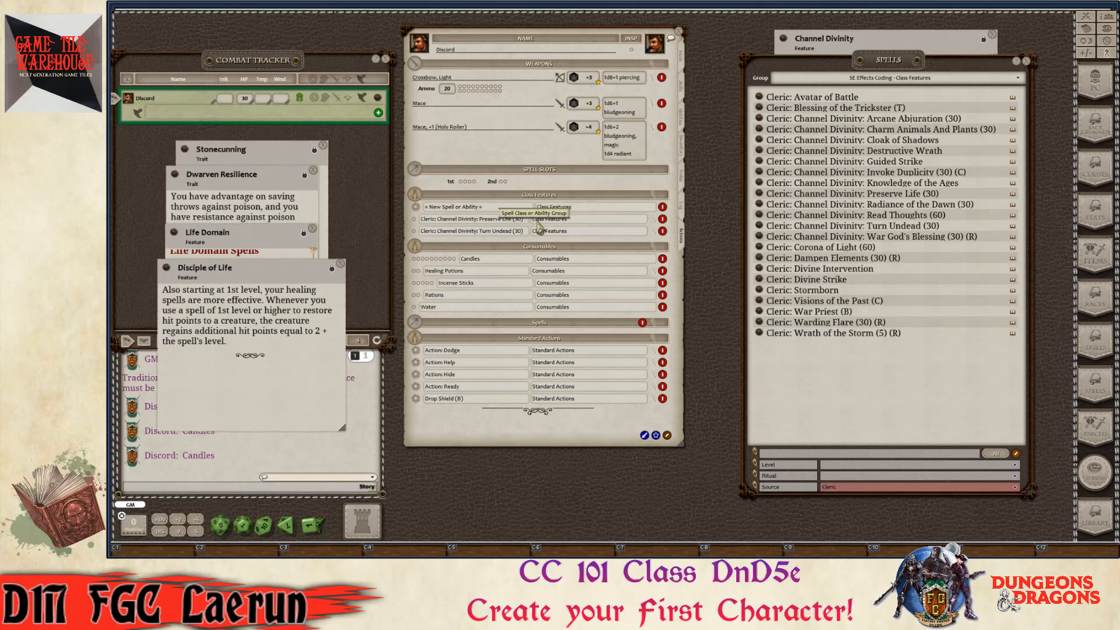
pyautogui.press('ctrl')
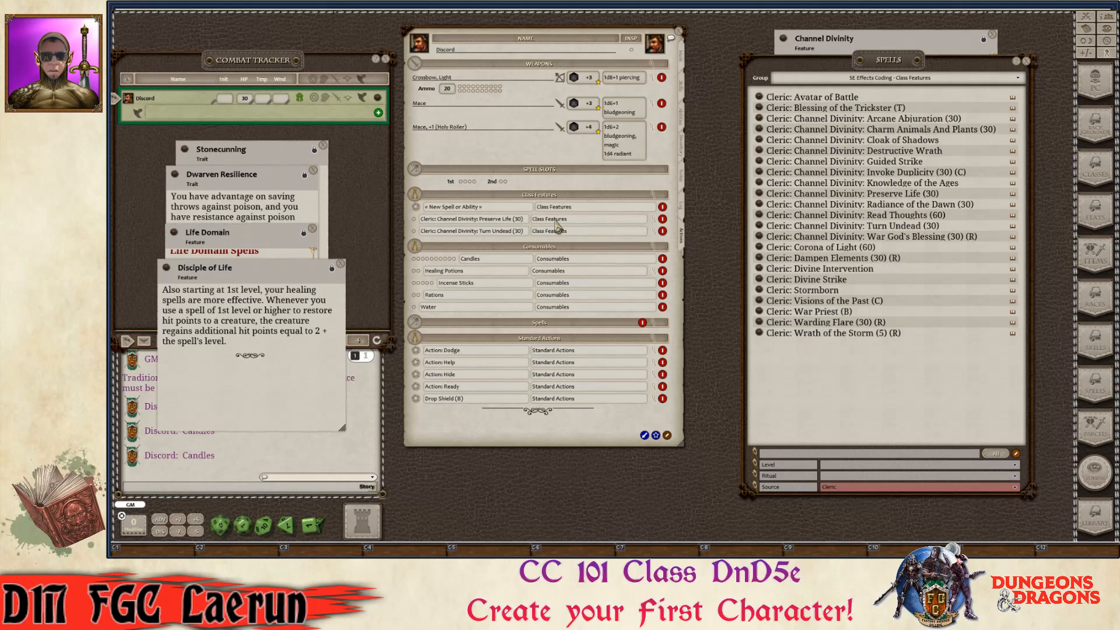
# - Delete the blank placeholder entry from the Class Features group and leave the action list's edit mode
pyautogui.click(662, 206)
pyautogui.press('ctrl')
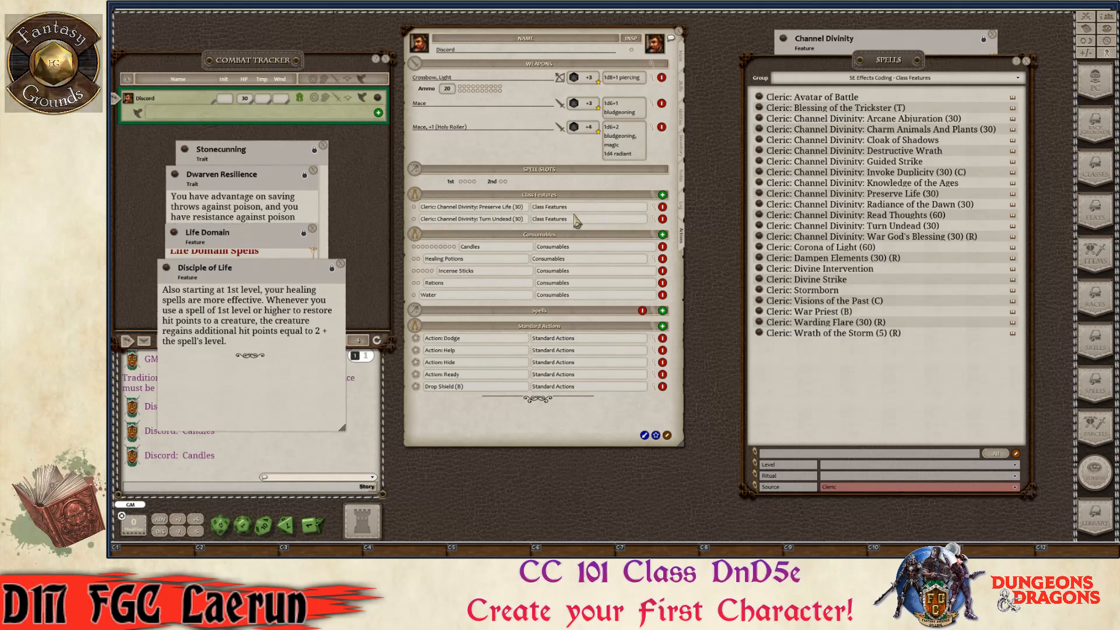
pyautogui.click(668, 437)
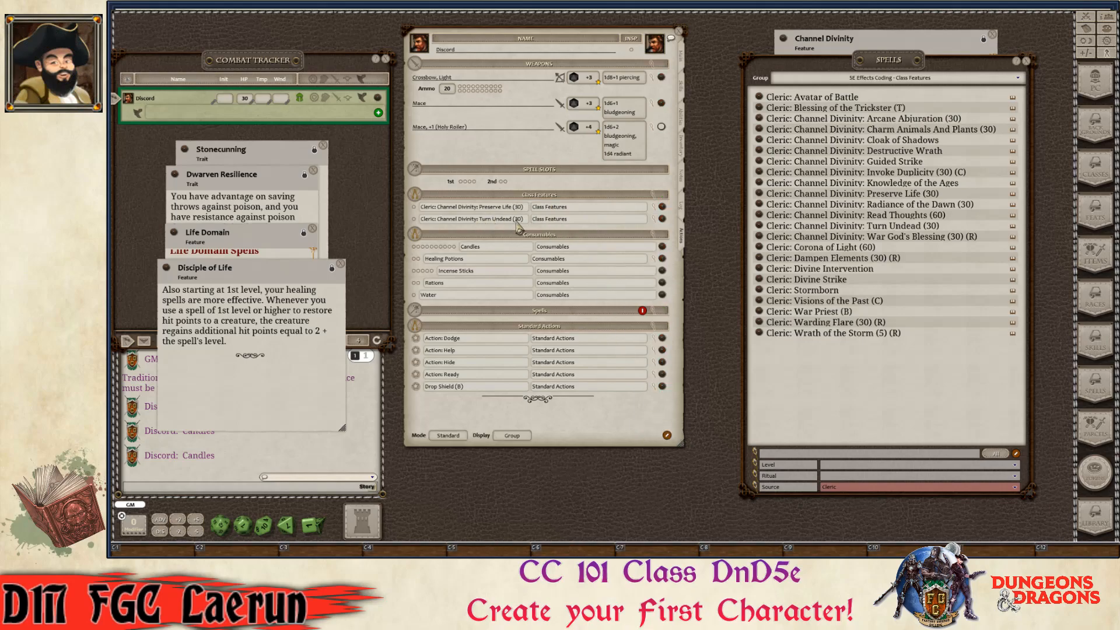
# - Open the Channel Divinity: Turn Undead (30) description from the character sheet, read through its rules text and close it
pyautogui.click(662, 219)
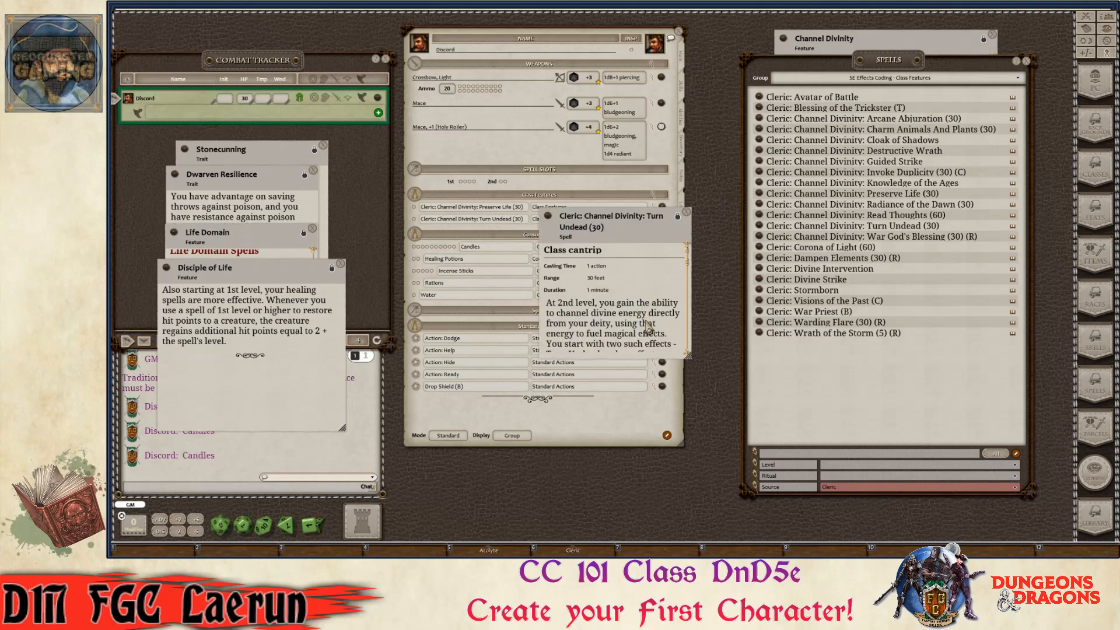
pyautogui.scroll(-1, 609, 327)
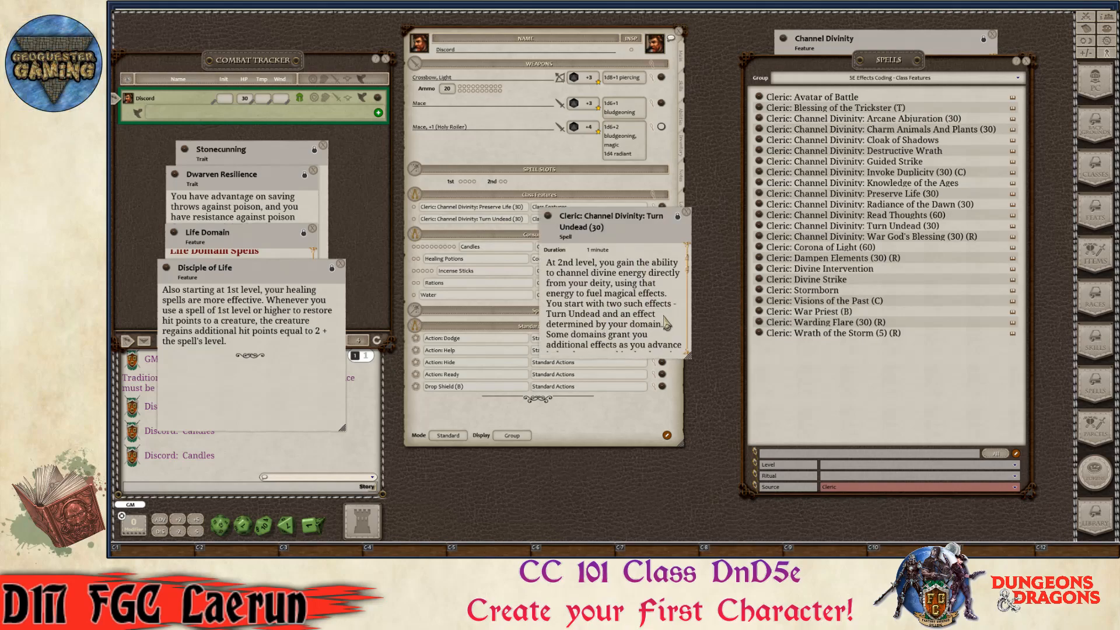
pyautogui.scroll(-1, 627, 339)
pyautogui.scroll(-2, 613, 330)
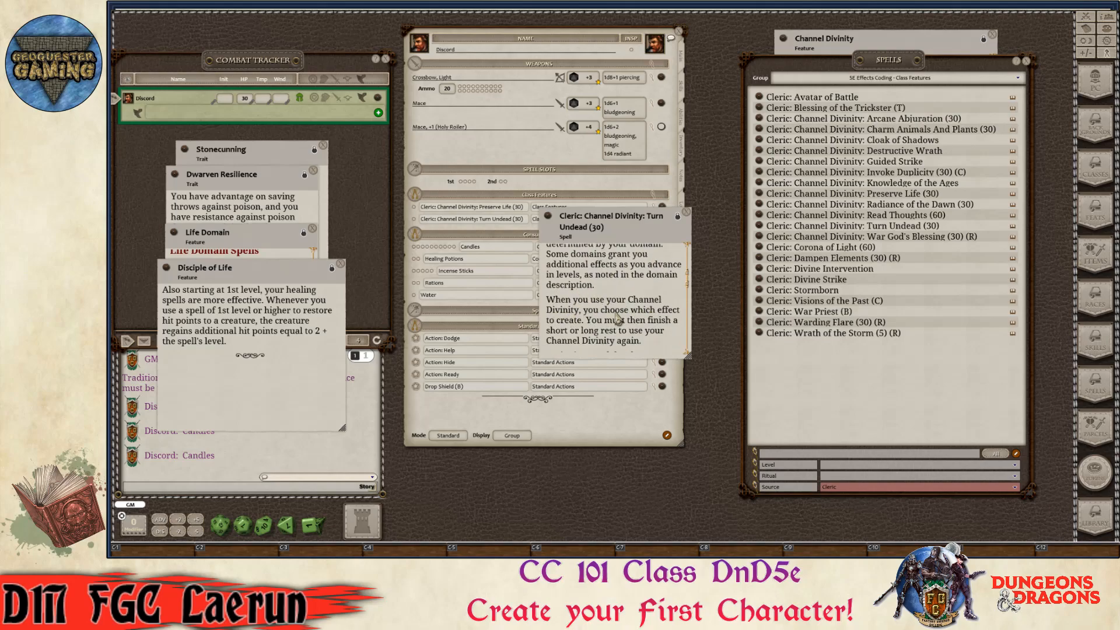
pyautogui.scroll(-1, 609, 324)
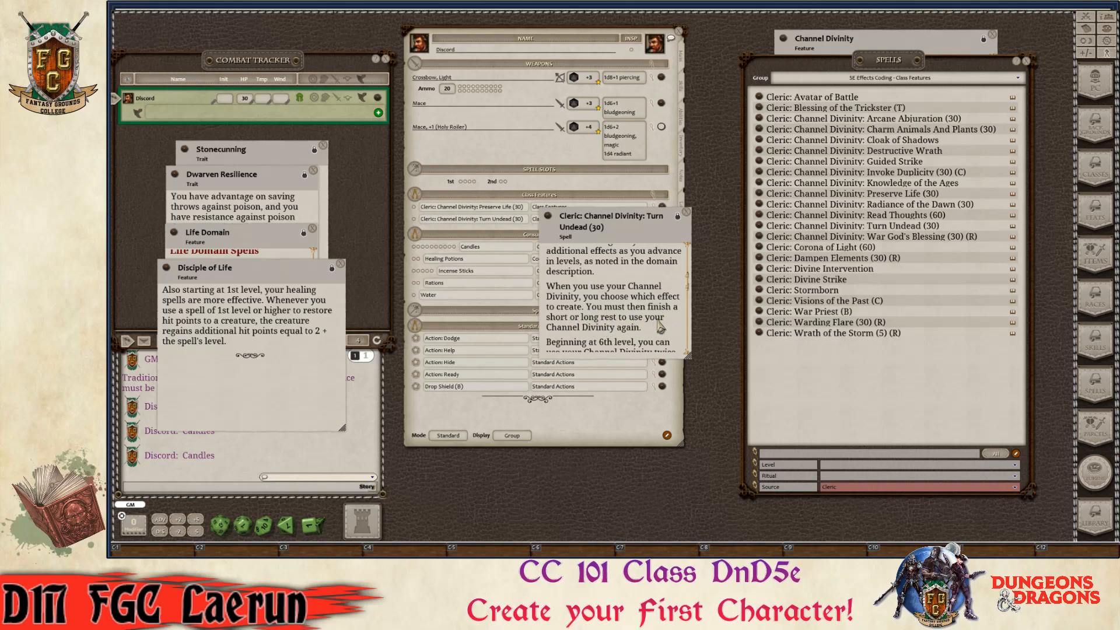
pyautogui.scroll(-1, 658, 325)
pyautogui.scroll(-4, 605, 322)
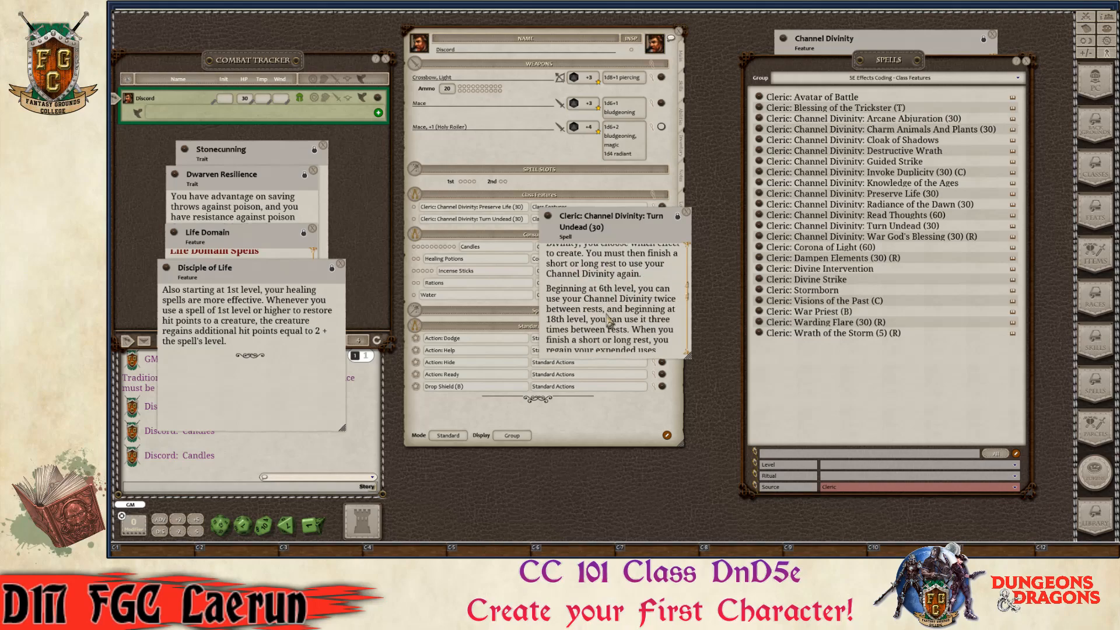
pyautogui.scroll(2, 609, 323)
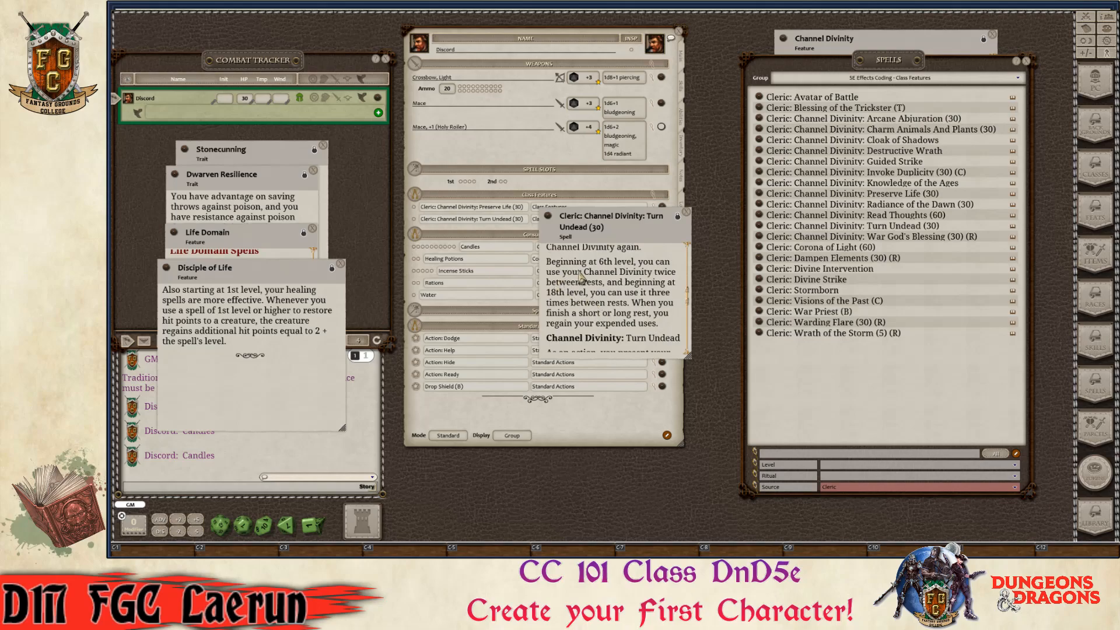
pyautogui.scroll(-2, 611, 303)
pyautogui.press('ctrl')
pyautogui.scroll(-2, 612, 336)
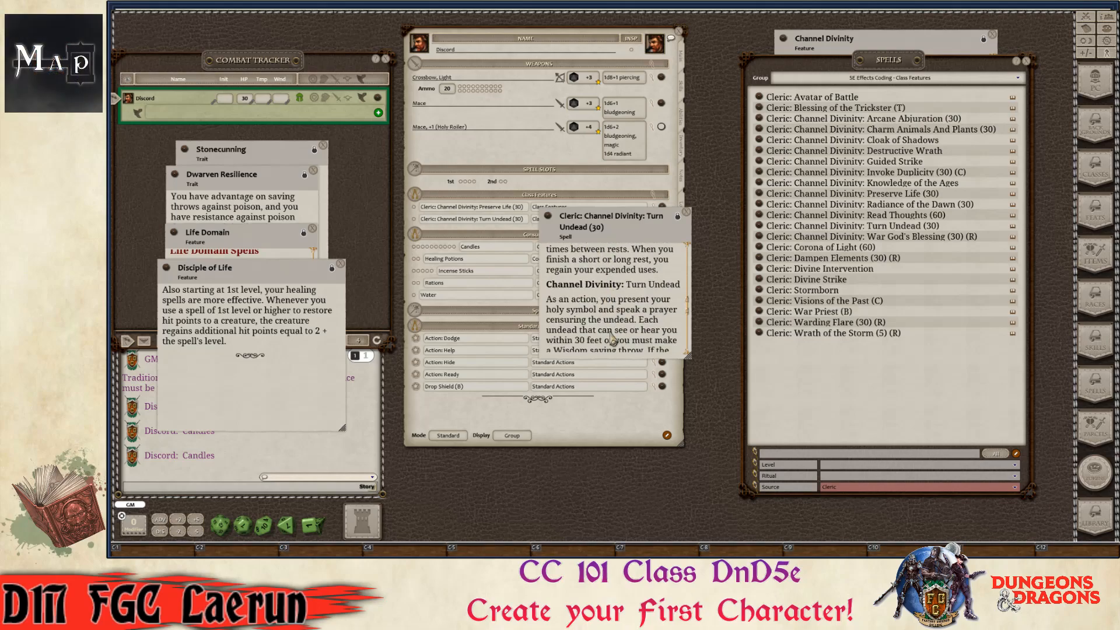
pyautogui.scroll(-2, 612, 338)
pyautogui.scroll(-8, 612, 337)
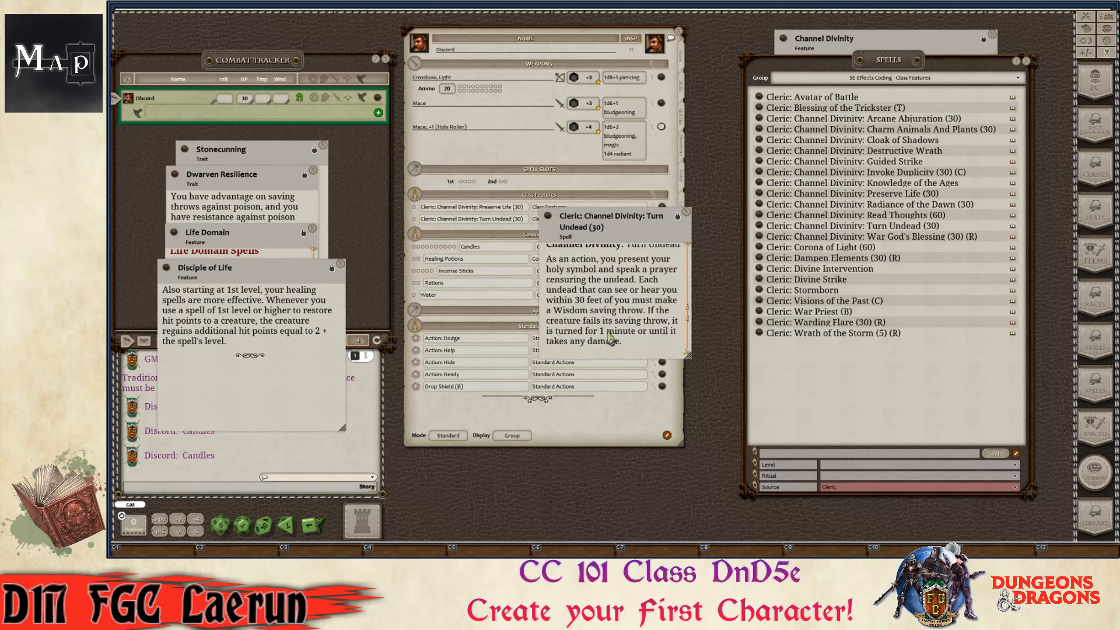
pyautogui.scroll(1, 607, 332)
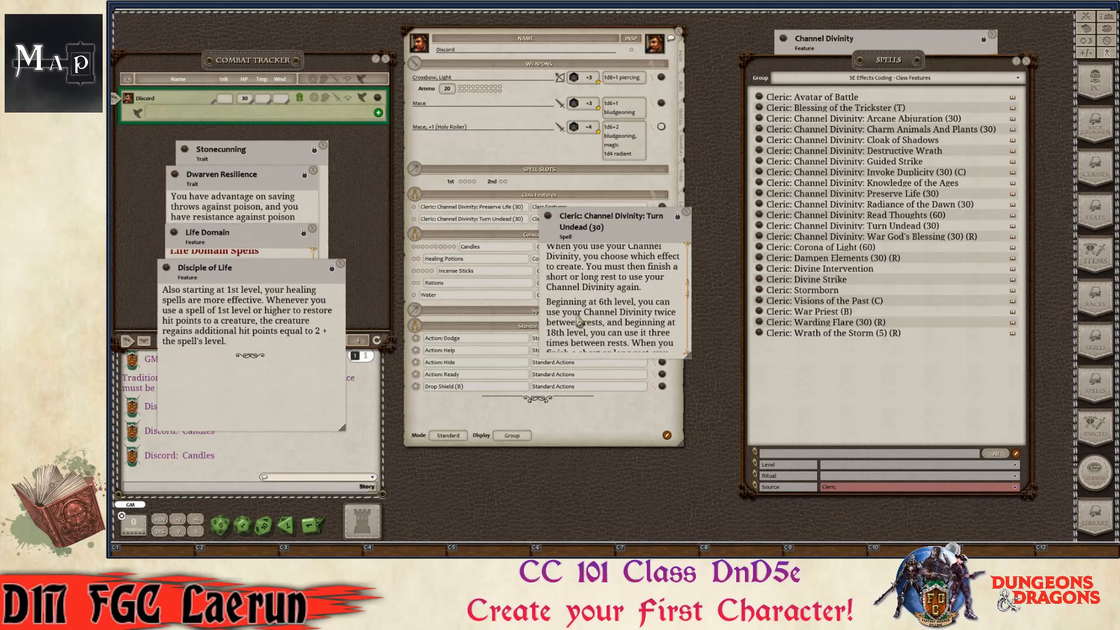
pyautogui.click(687, 213)
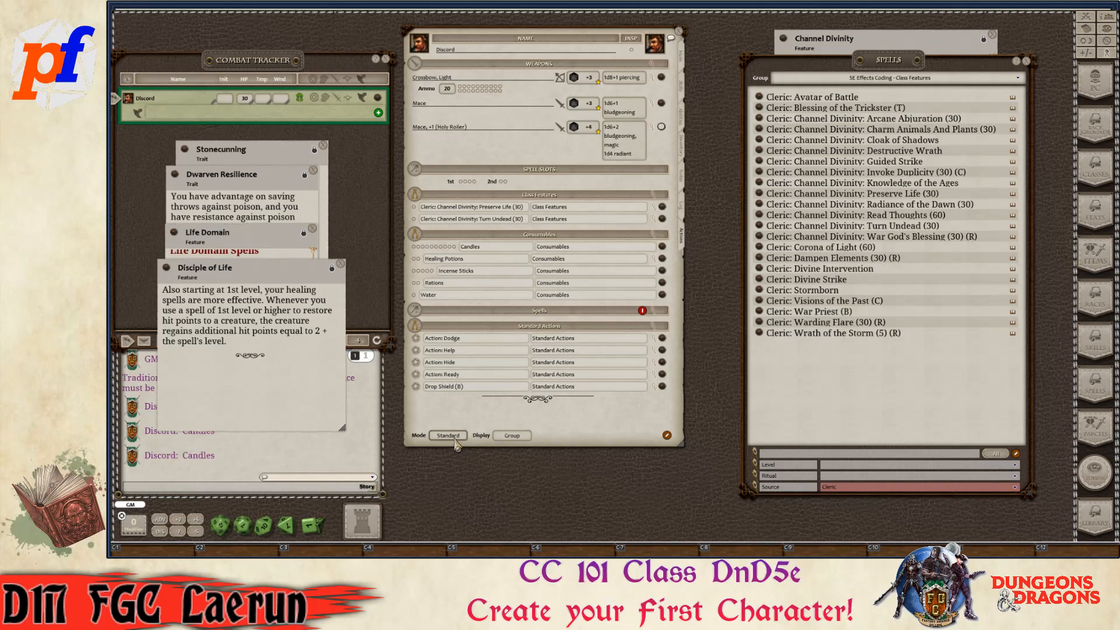
# - Recheck the rest requirement for Channel Divinity in the Turn Undead description and close it
pyautogui.click(661, 219)
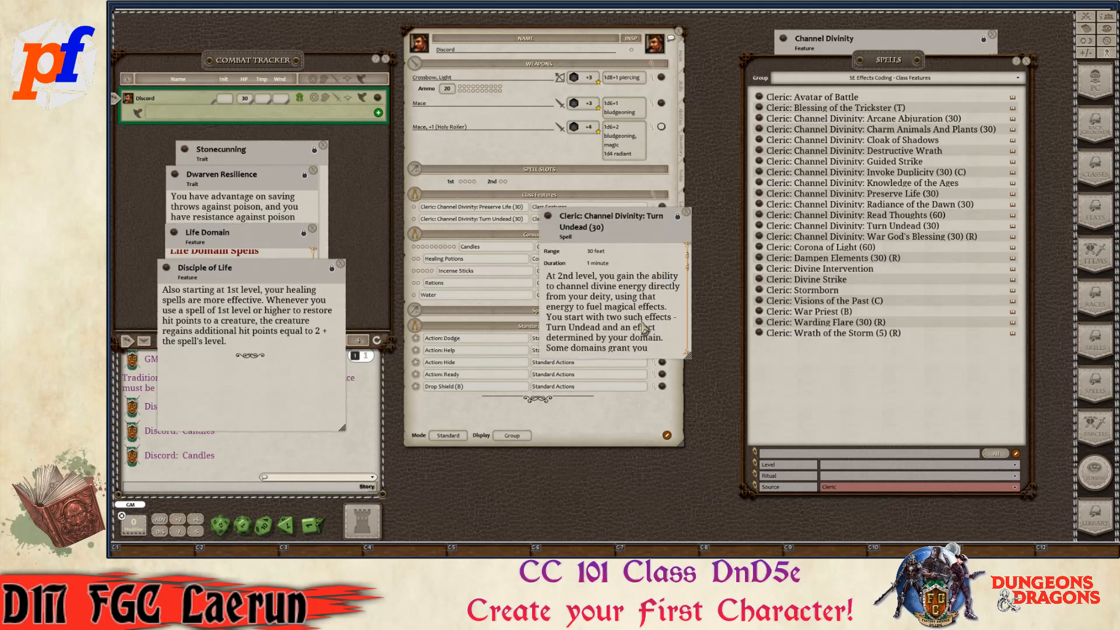
pyautogui.scroll(-5, 588, 333)
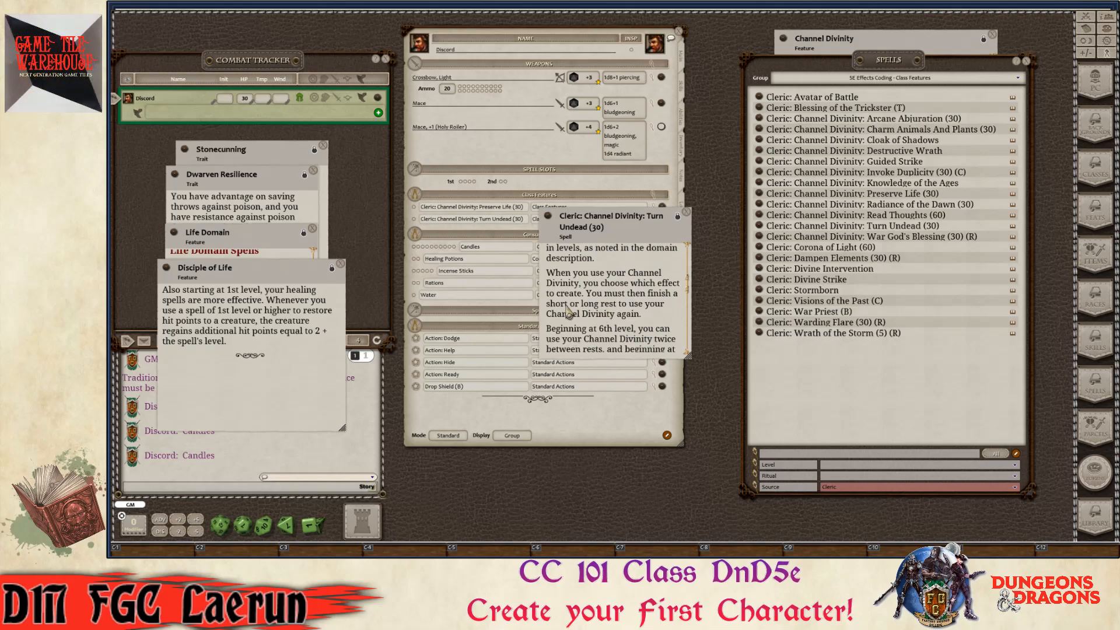
pyautogui.click(686, 215)
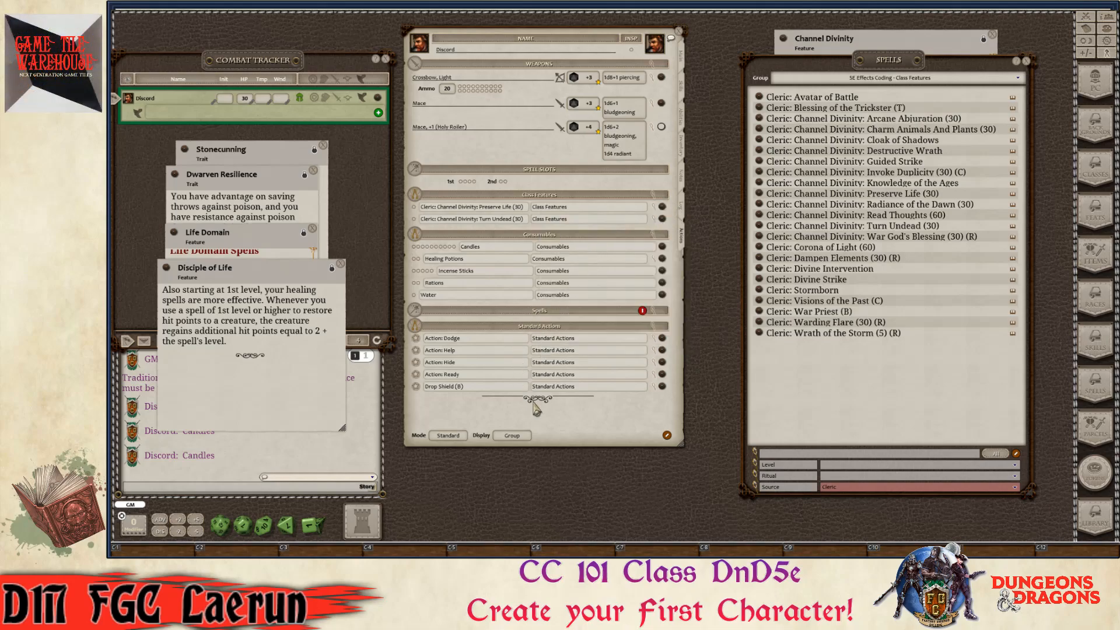
# - Review the uses of the character's actions in Preparation mode and switch the sheet to Combat mode
pyautogui.click(461, 435)
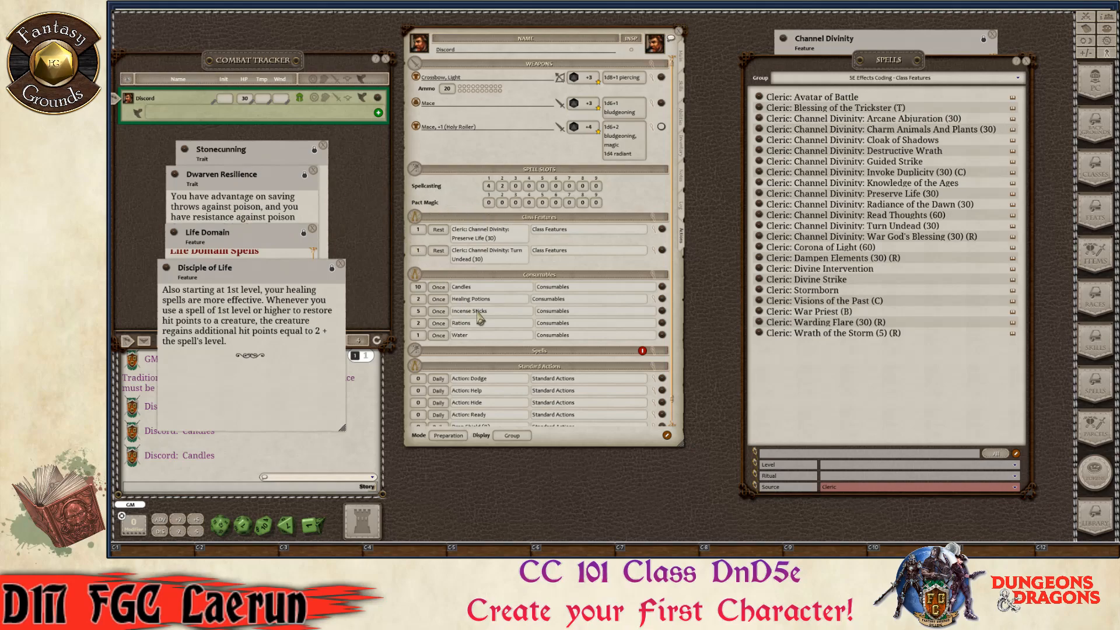
pyautogui.keyDown('ctrl'); pyautogui.click(456, 436); pyautogui.keyUp('ctrl')
pyautogui.click(457, 437)
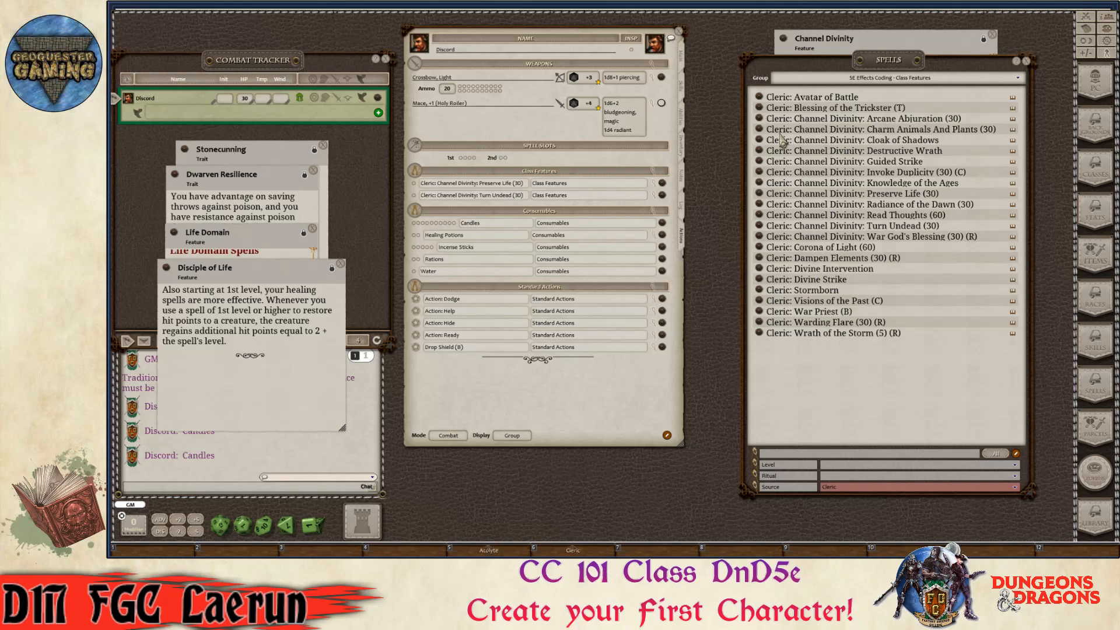
# - Move the Spells list lower to uncover the Channel Divinity window, and clear the list's Cleric source filter
pyautogui.moveTo(926, 77); pyautogui.dragTo(904, 118)
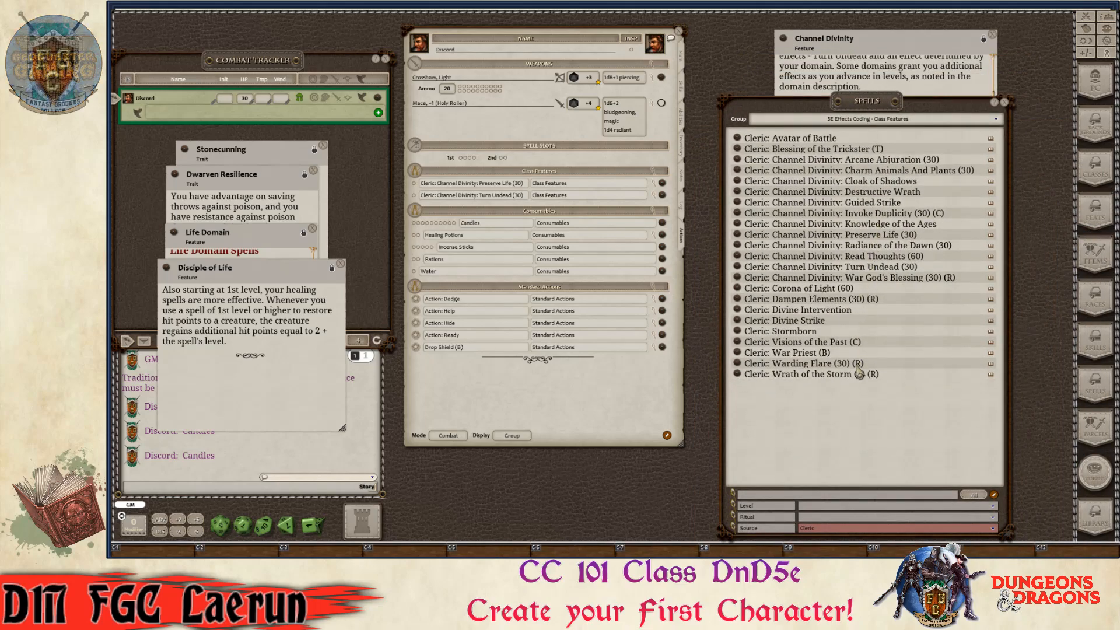
pyautogui.click(926, 119)
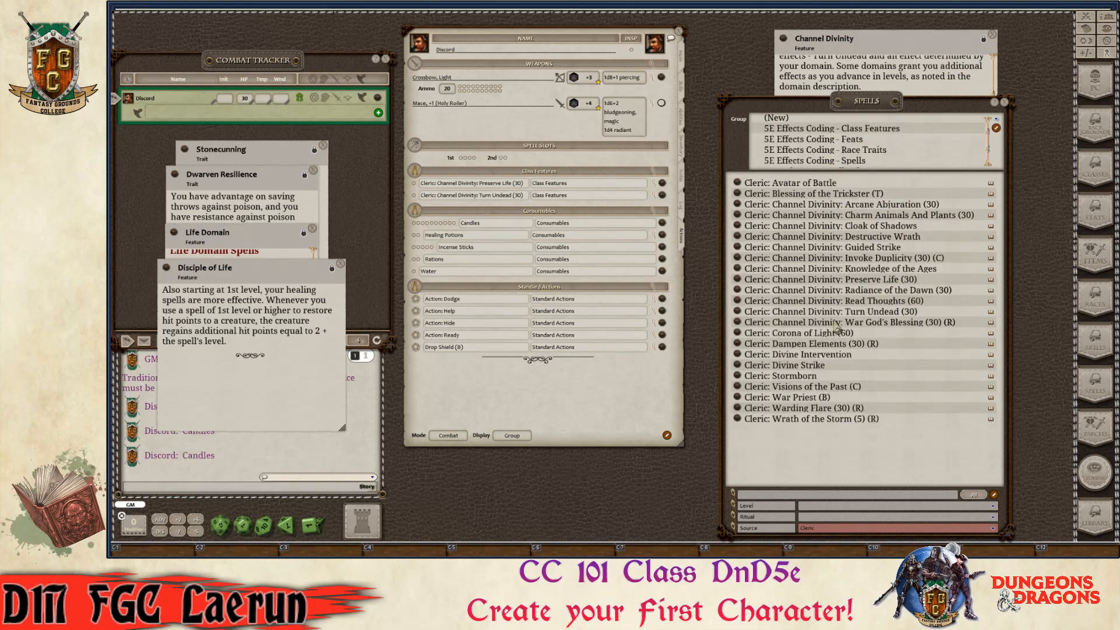
pyautogui.click(993, 528)
pyautogui.scroll(5, 848, 473)
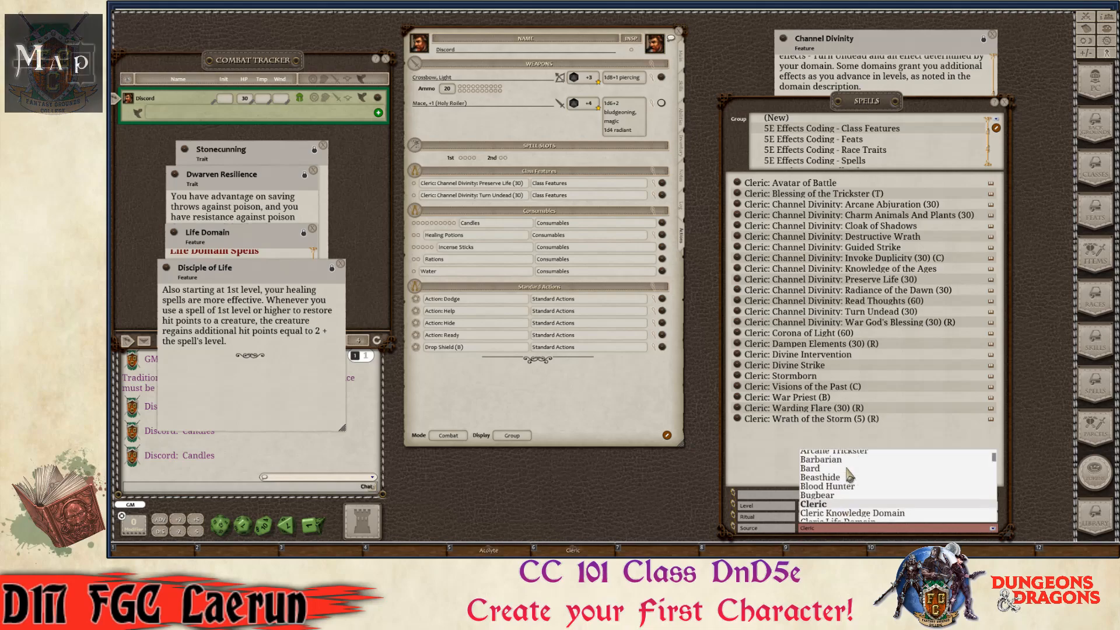
pyautogui.press('ctrl')
pyautogui.click(817, 457)
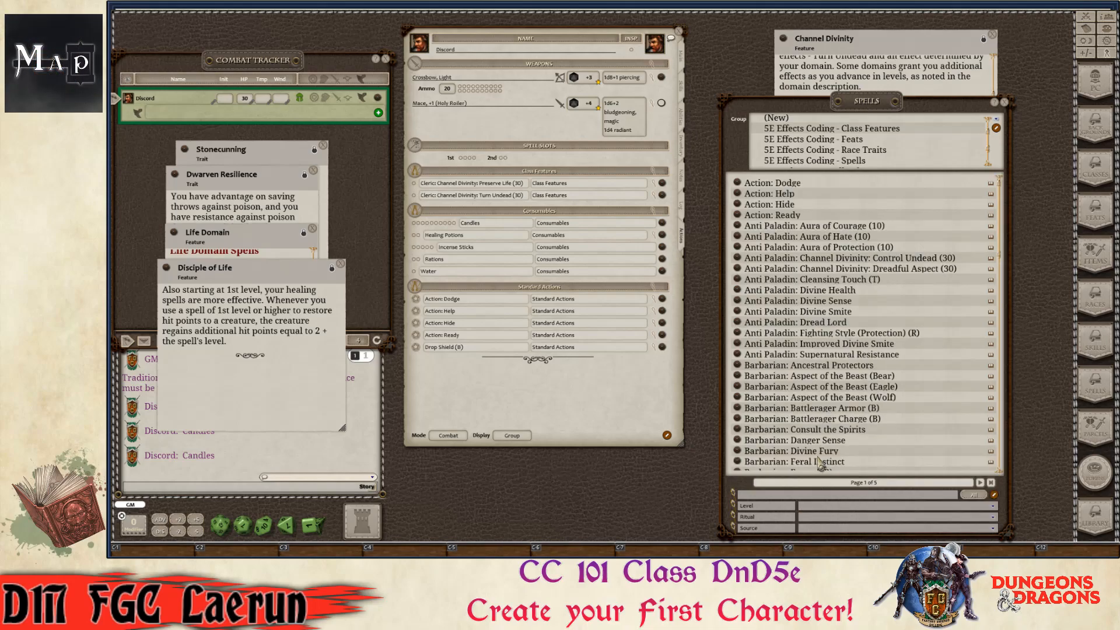
pyautogui.scroll(-3, 837, 403)
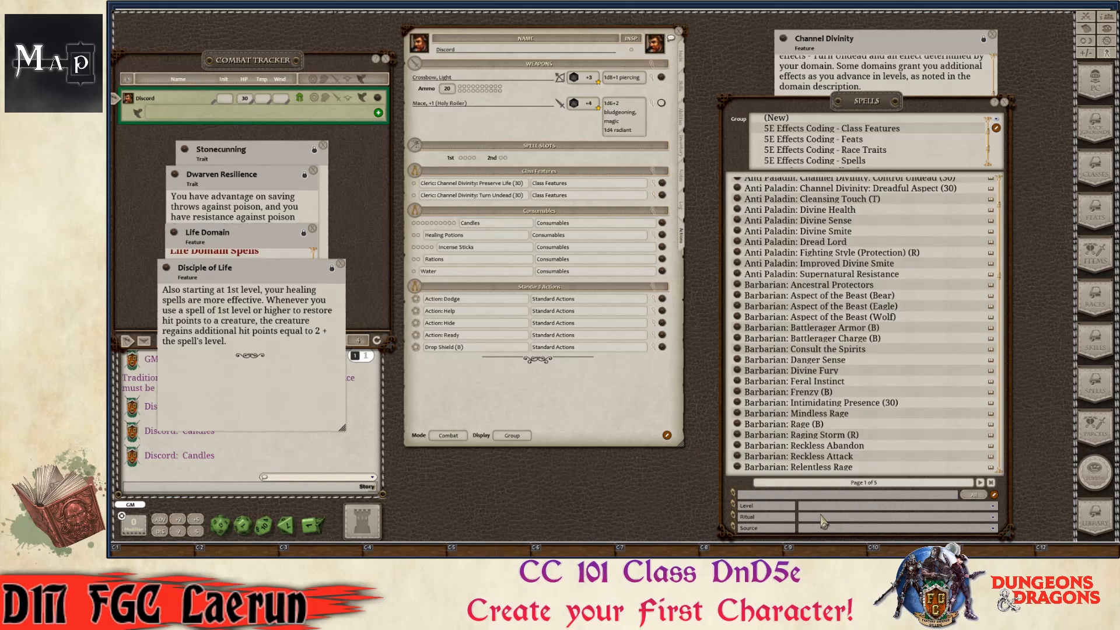
# - Filter the Spells list by the source Dwarf in the group 5E Effects Coding - Race Traits and move the list back up
pyautogui.click(905, 532)
pyautogui.scroll(-5, 862, 487)
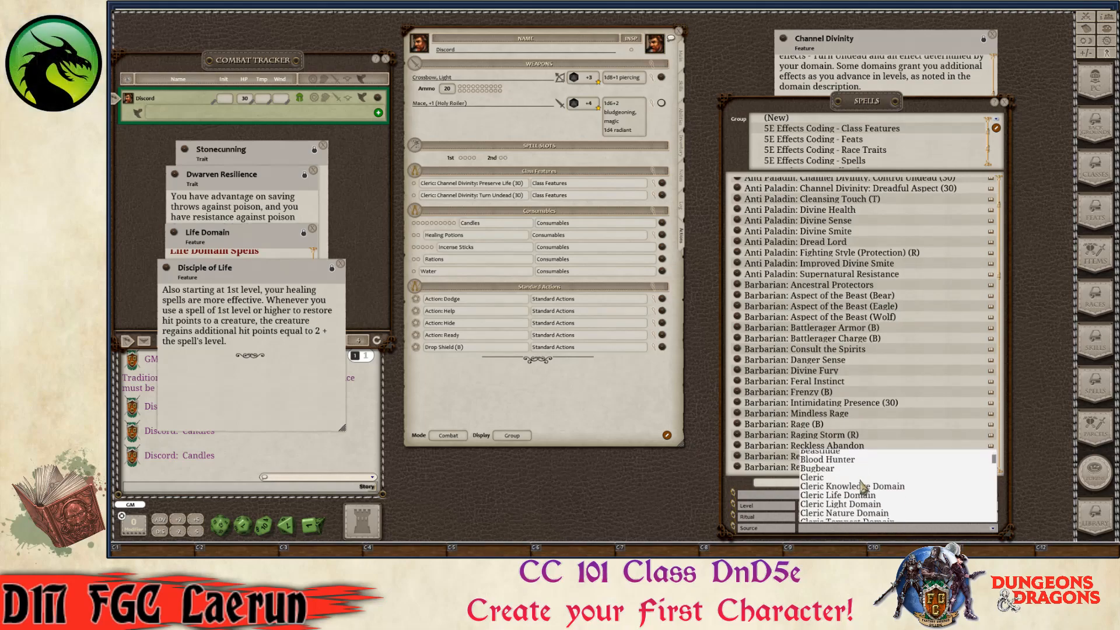
pyautogui.scroll(-4, 862, 487)
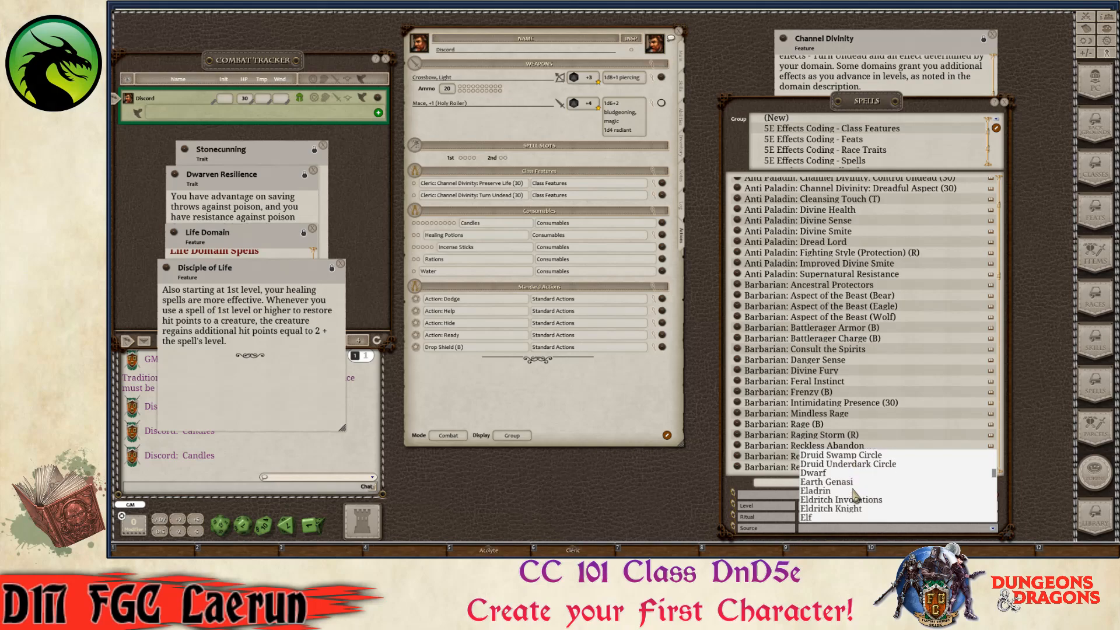
pyautogui.click(810, 475)
pyautogui.press('ctrl')
pyautogui.press('ctrl')
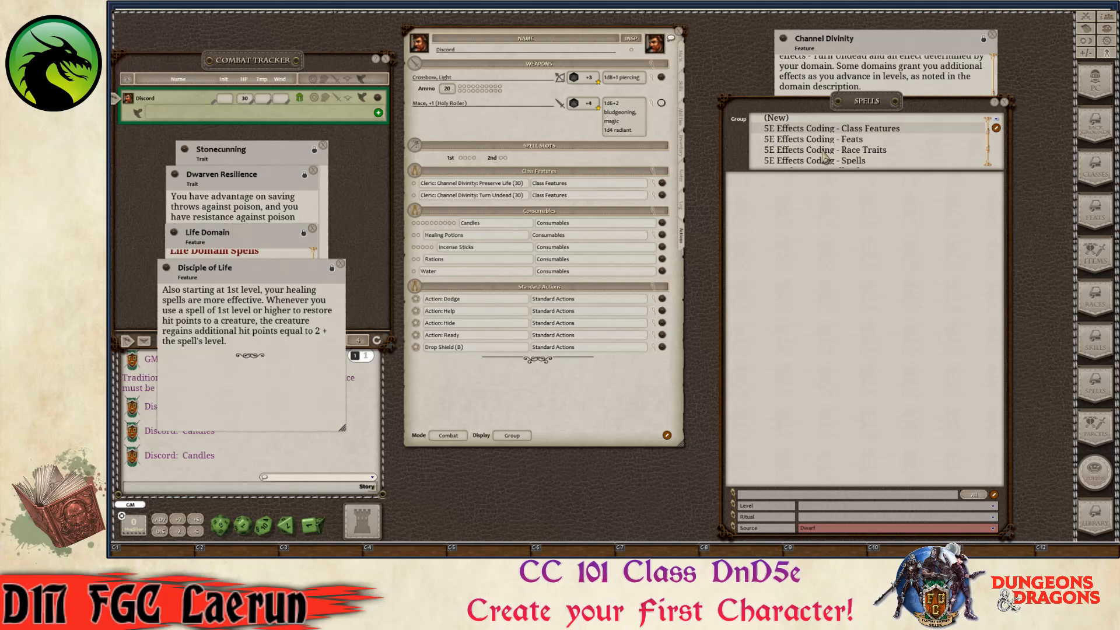
pyautogui.click(859, 150)
pyautogui.moveTo(859, 108); pyautogui.dragTo(841, 64)
pyautogui.press('ctrl')
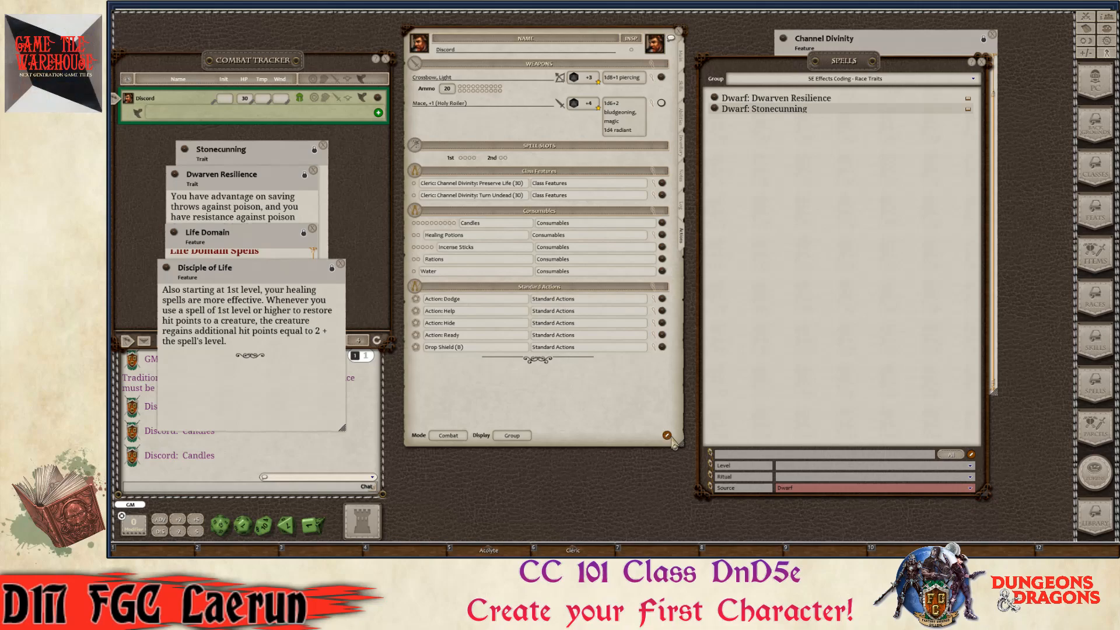
# - Turn on editing of the actions and add a new power assigned to a group named Racial Traits
pyautogui.click(667, 435)
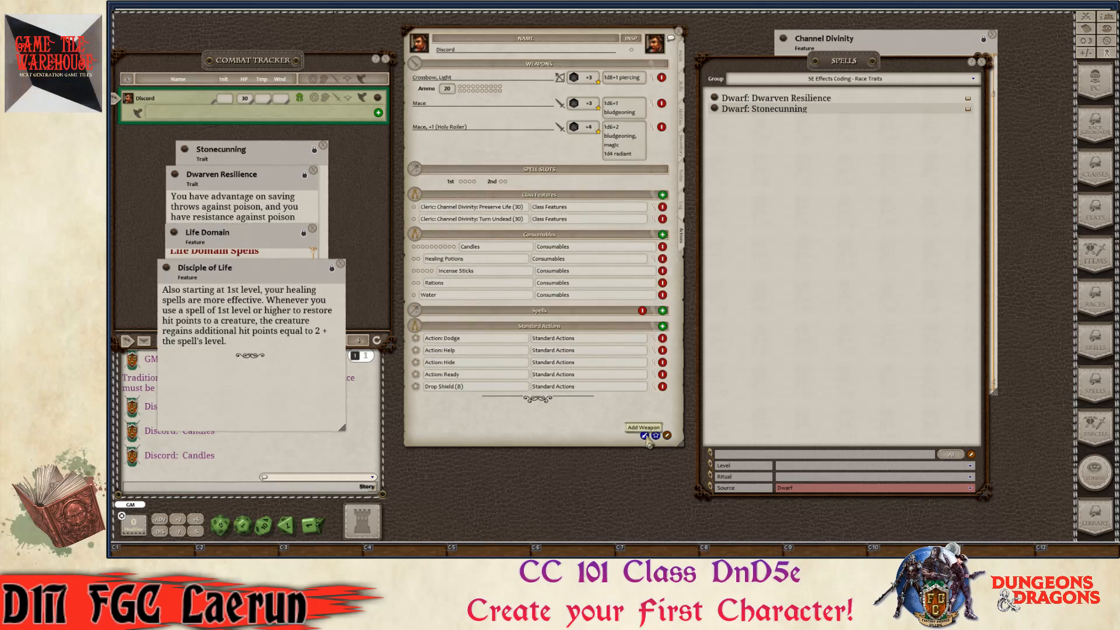
pyautogui.press('ctrl')
pyautogui.click(656, 437)
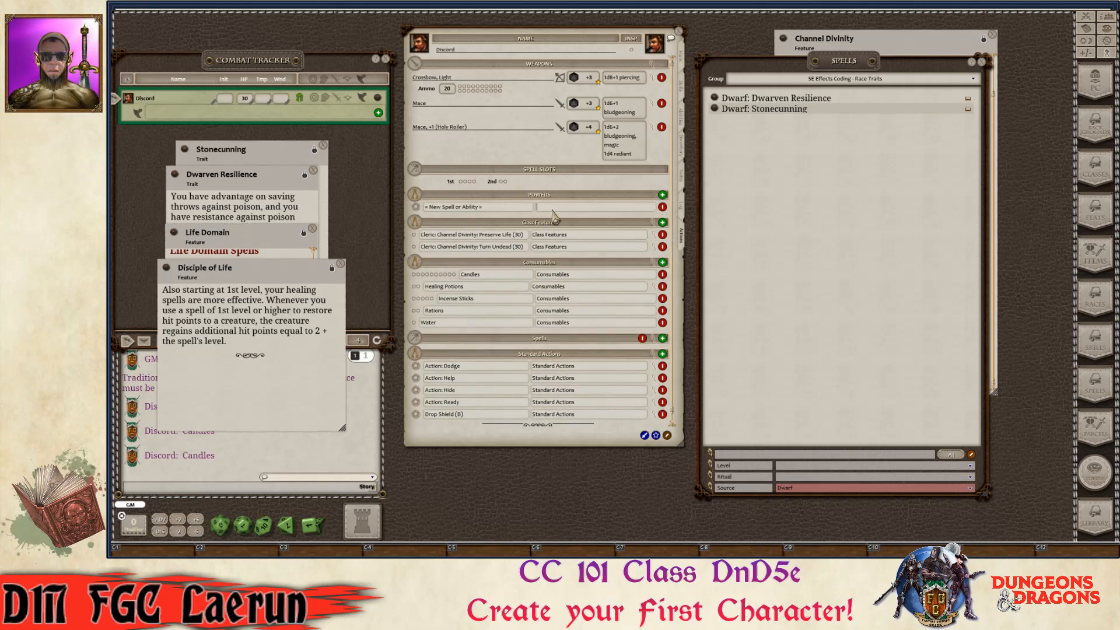
pyautogui.write('acial Traits')
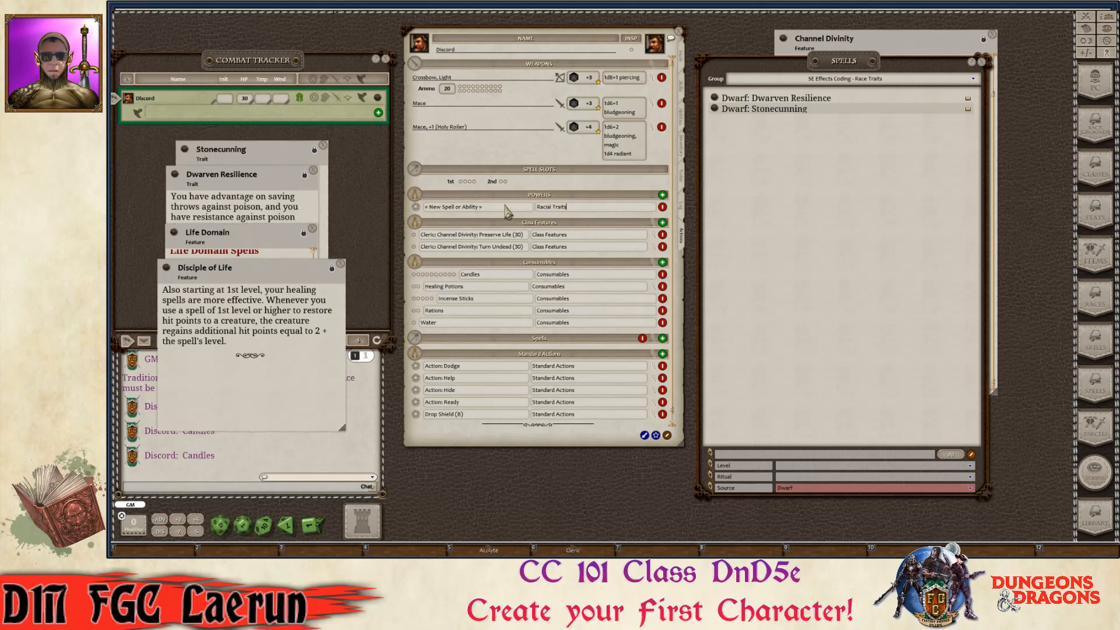
pyautogui.click(507, 207)
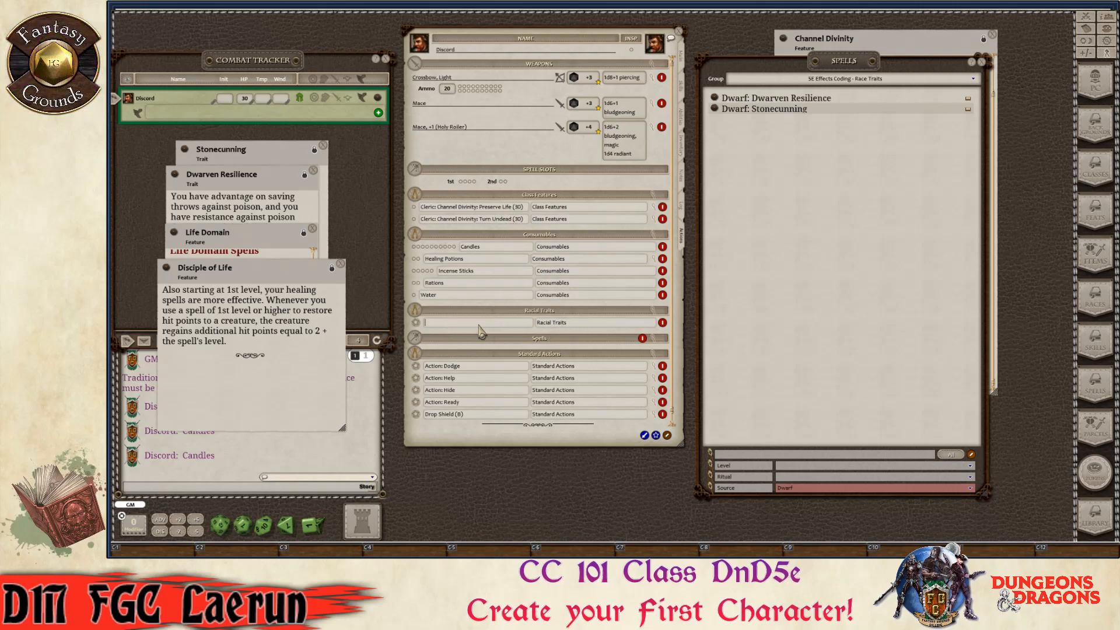
# - Add Dwarf: Stonecunning and Dwarf: Dwarven Resilience to the Racial Traits group and delete its blank placeholder entry
pyautogui.moveTo(716, 110); pyautogui.dragTo(459, 330)
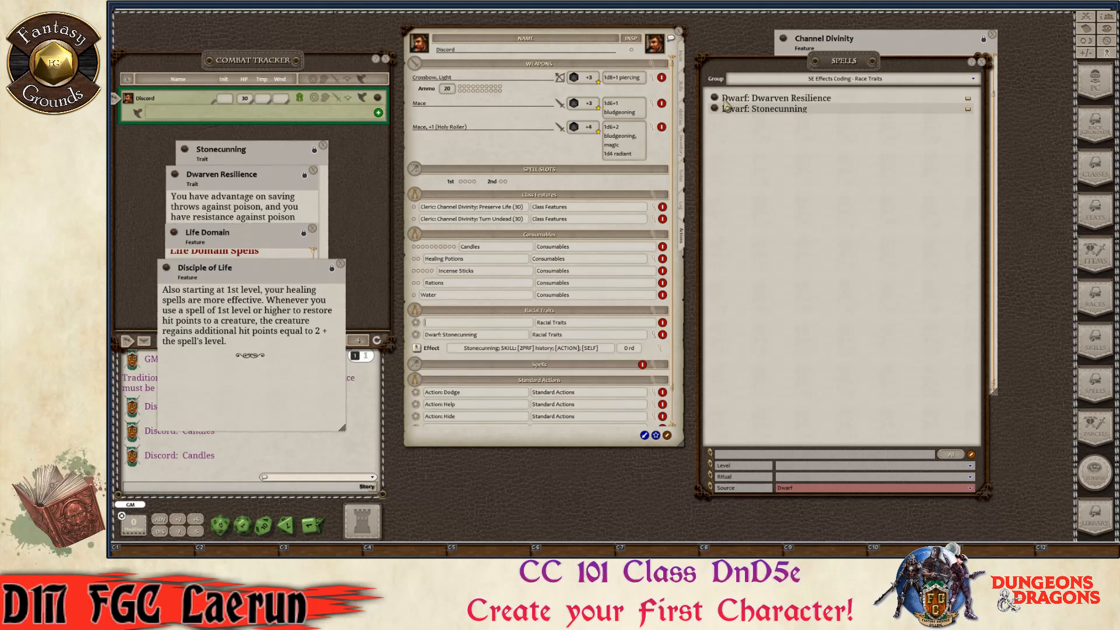
pyautogui.moveTo(475, 331); pyautogui.dragTo(475, 331)
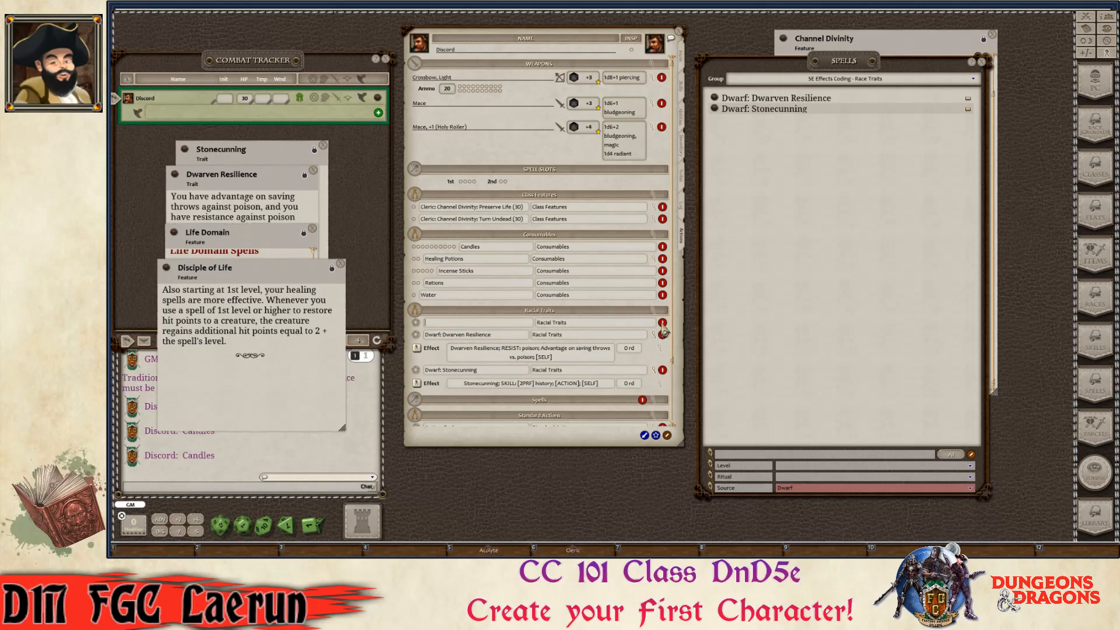
pyautogui.click(662, 323)
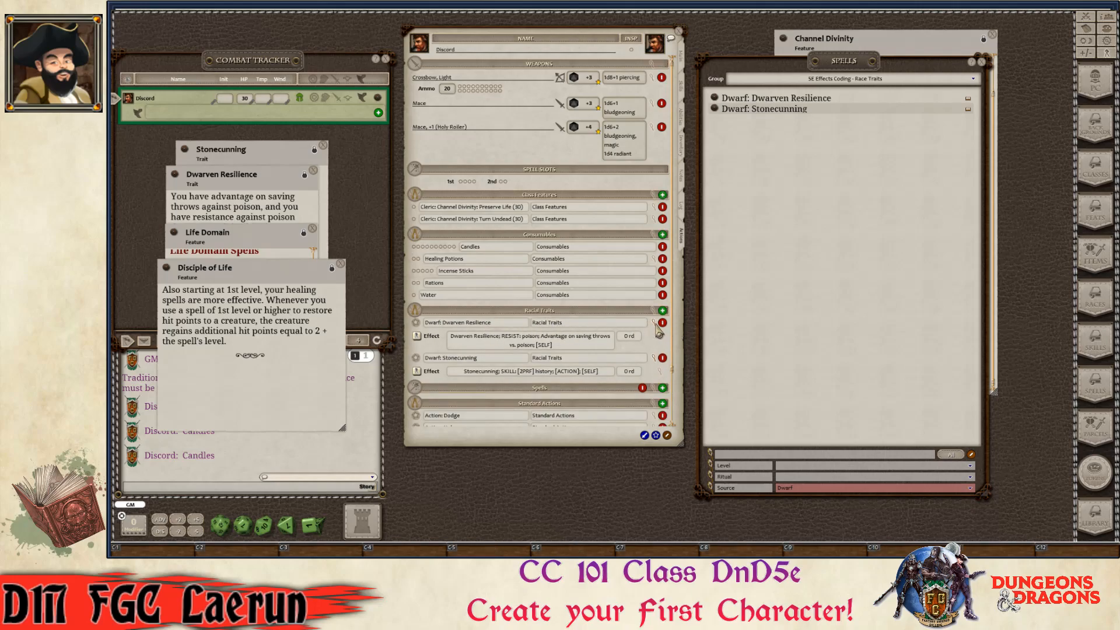
# - Collapse the effect details of the Dwarven Resilience and Stonecunning entries under Racial Traits
pyautogui.click(653, 323)
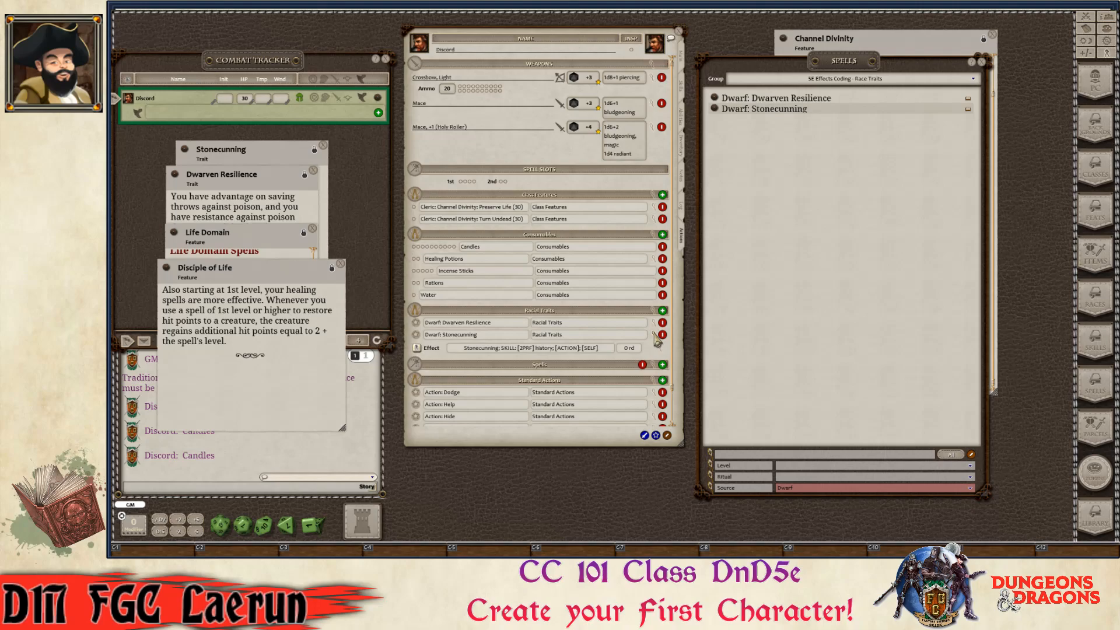
pyautogui.click(654, 336)
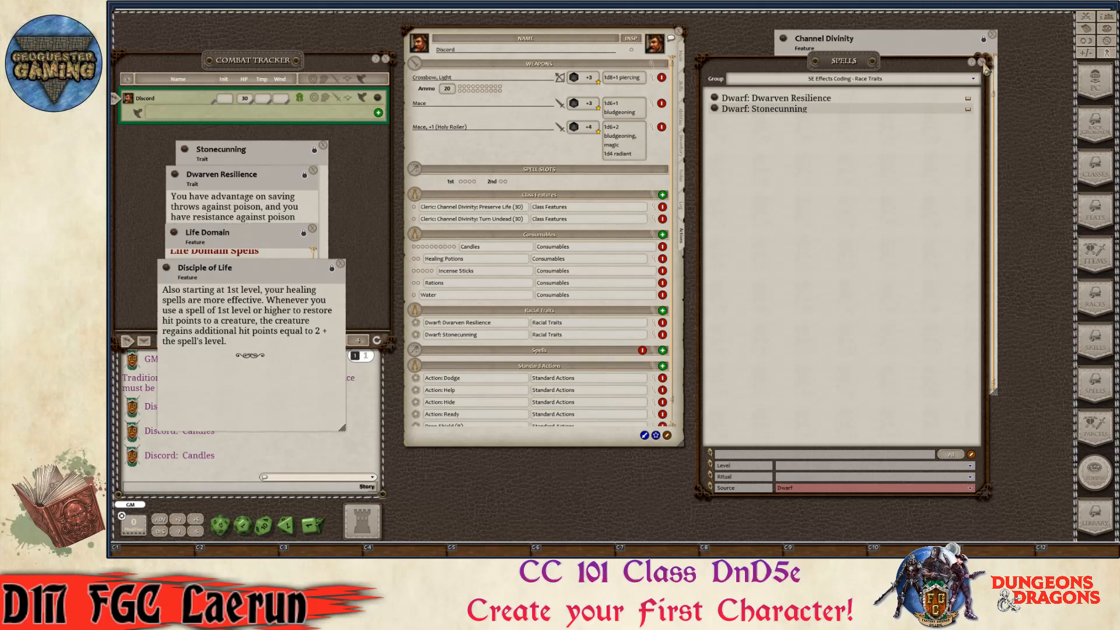
# - Close the Channel Divinity and Channel Divinity: Preserve Life feature descriptions, moving the Spells list out of the way and back beside the character sheet
pyautogui.press('ctrl')
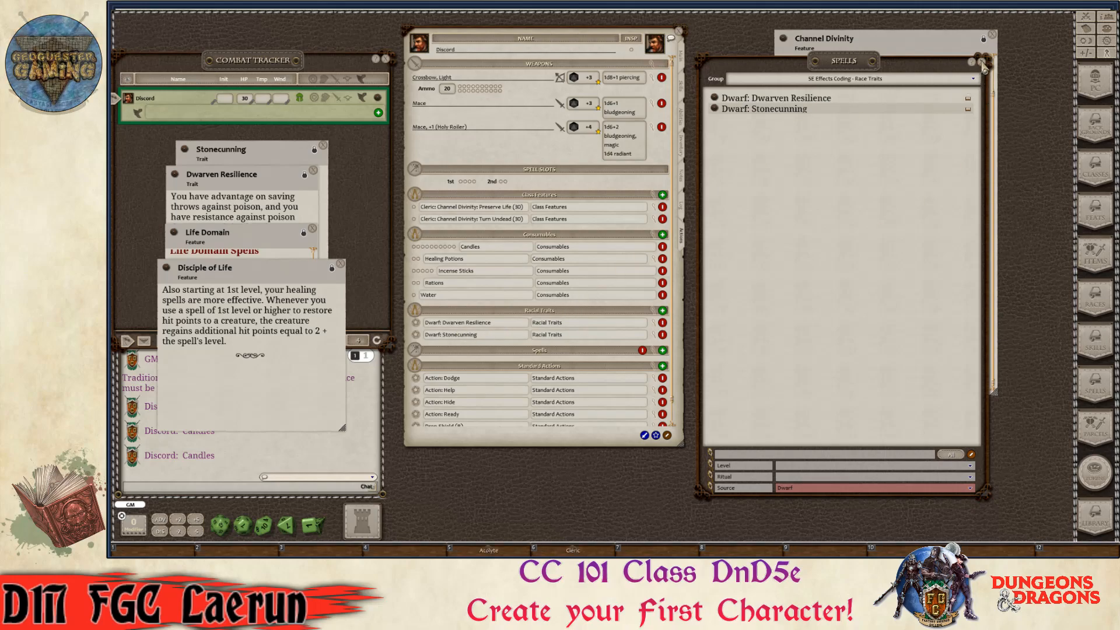
pyautogui.moveTo(853, 68); pyautogui.dragTo(981, 119)
pyautogui.click(916, 42)
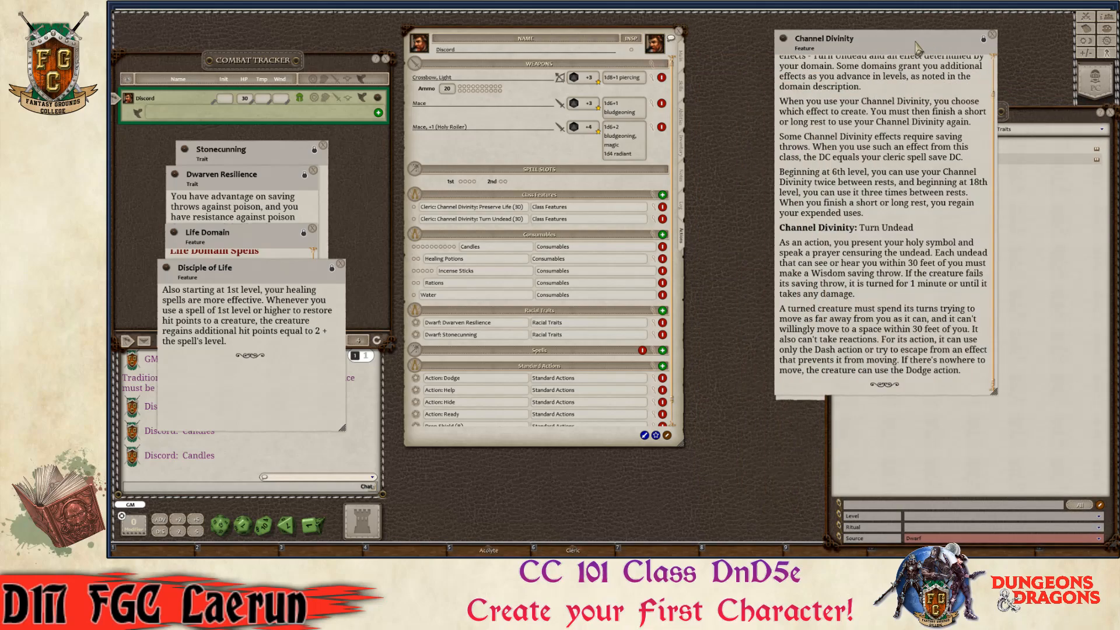
pyautogui.click(993, 36)
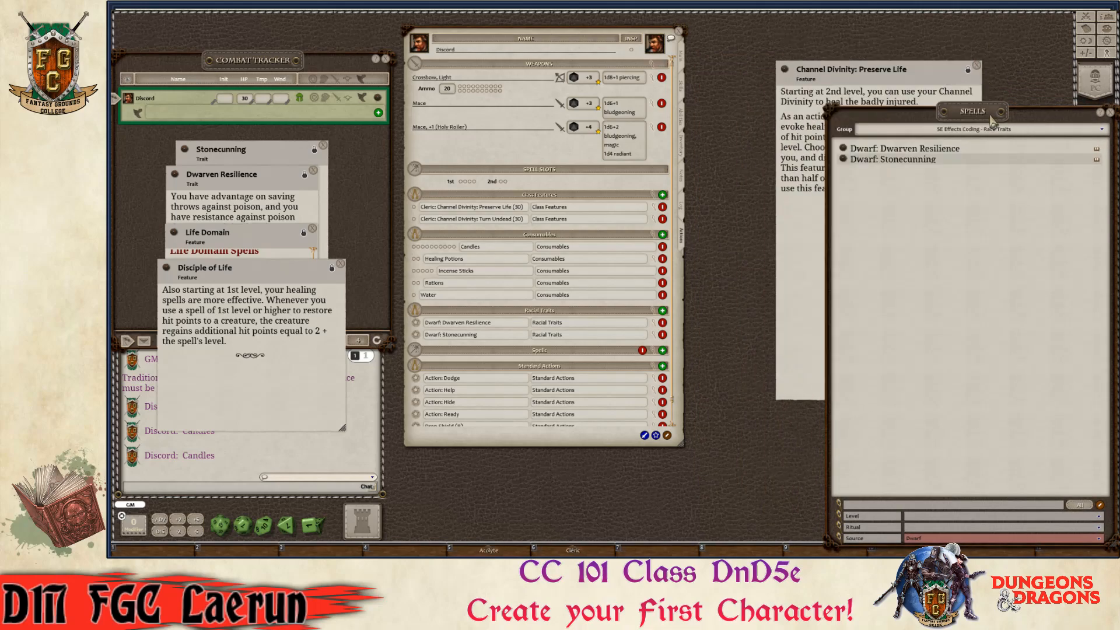
pyautogui.moveTo(985, 120); pyautogui.dragTo(918, 168)
pyautogui.moveTo(920, 75); pyautogui.dragTo(778, 87)
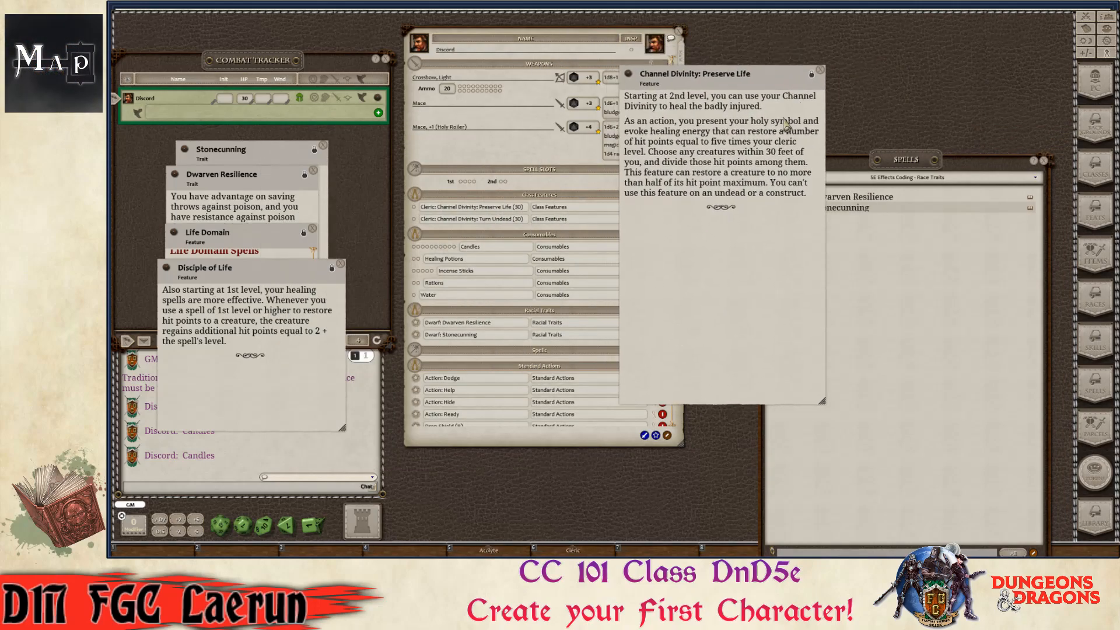
pyautogui.press('ctrl')
pyautogui.click(821, 71)
pyautogui.moveTo(906, 163); pyautogui.dragTo(845, 56)
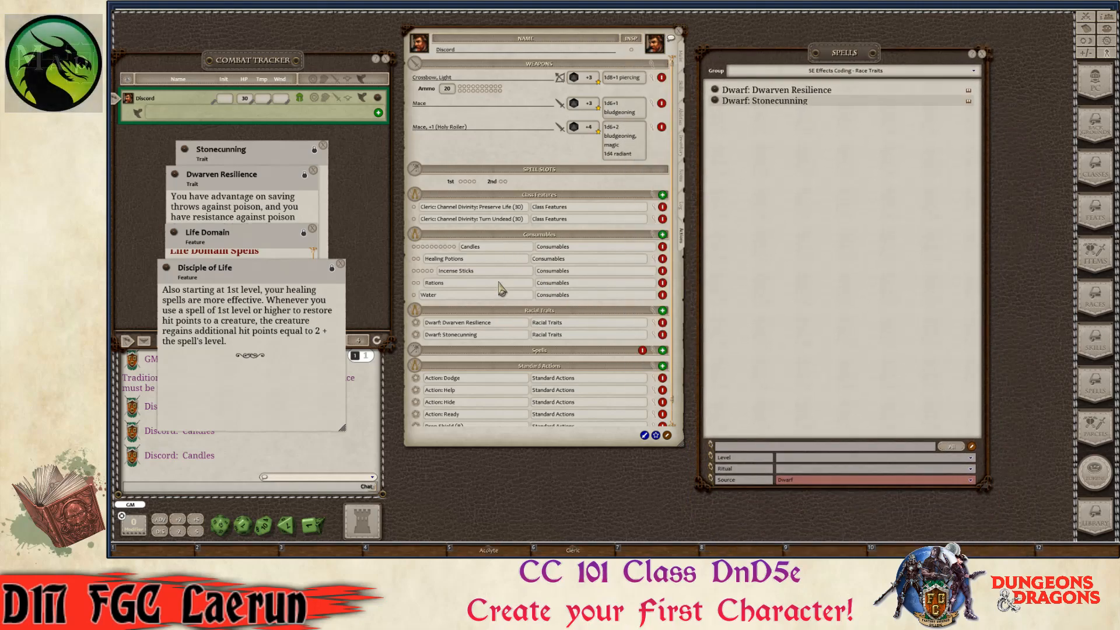
# - Turn off editing of the character's actions
pyautogui.press('ctrl')
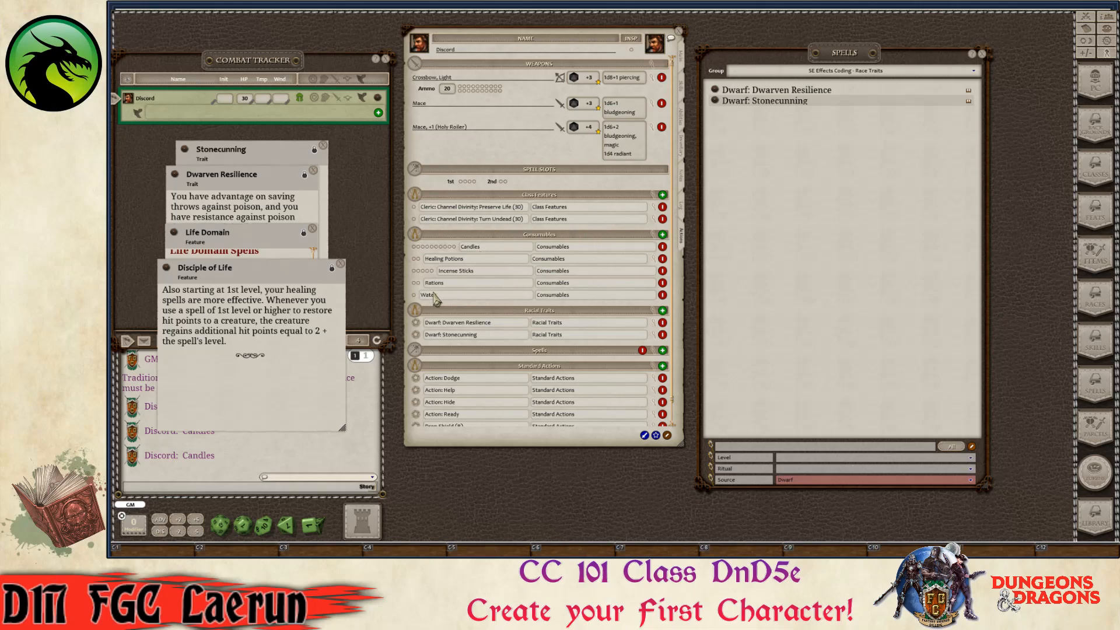
pyautogui.scroll(-2, 484, 321)
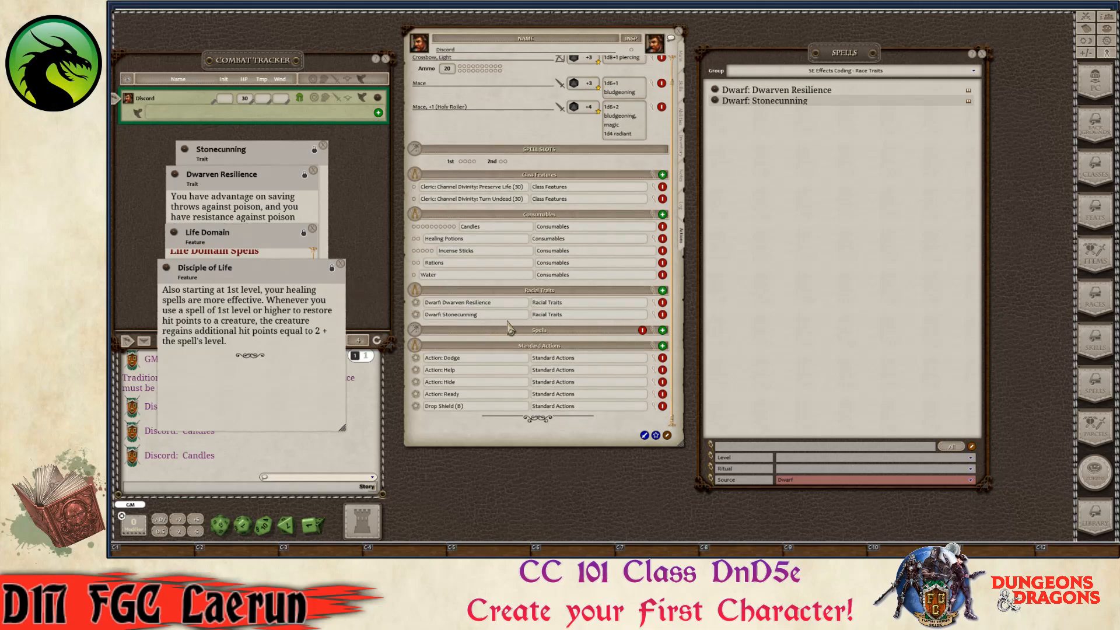
pyautogui.click(667, 435)
pyautogui.press('ctrl')
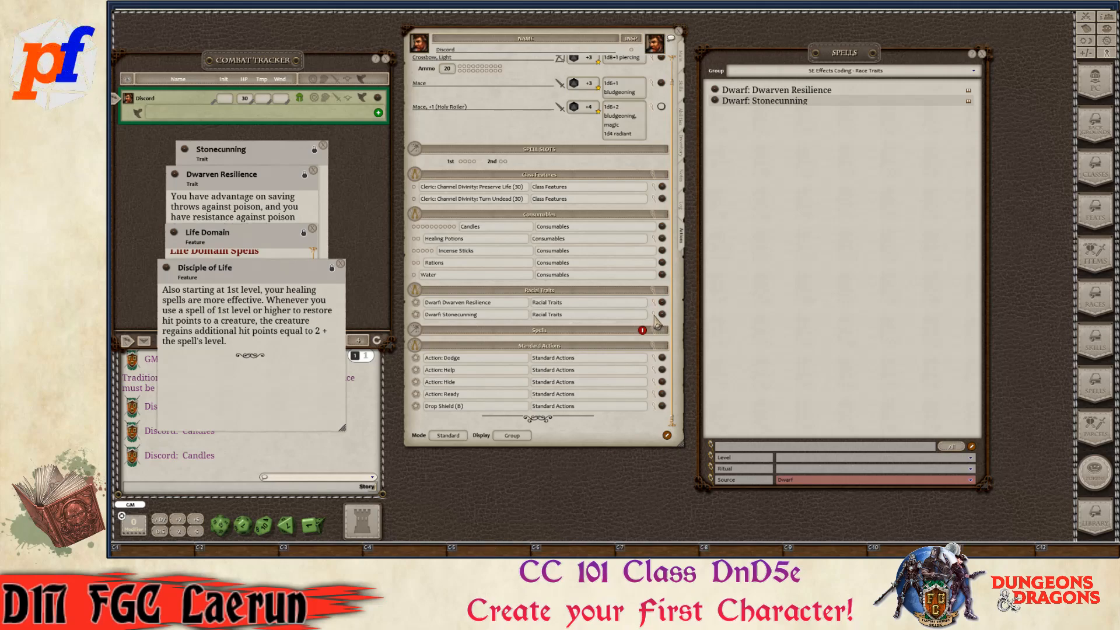
# - Expand the effect of Dwarf: Stonecunning and check it against the character's skills before returning to the actions
pyautogui.click(655, 315)
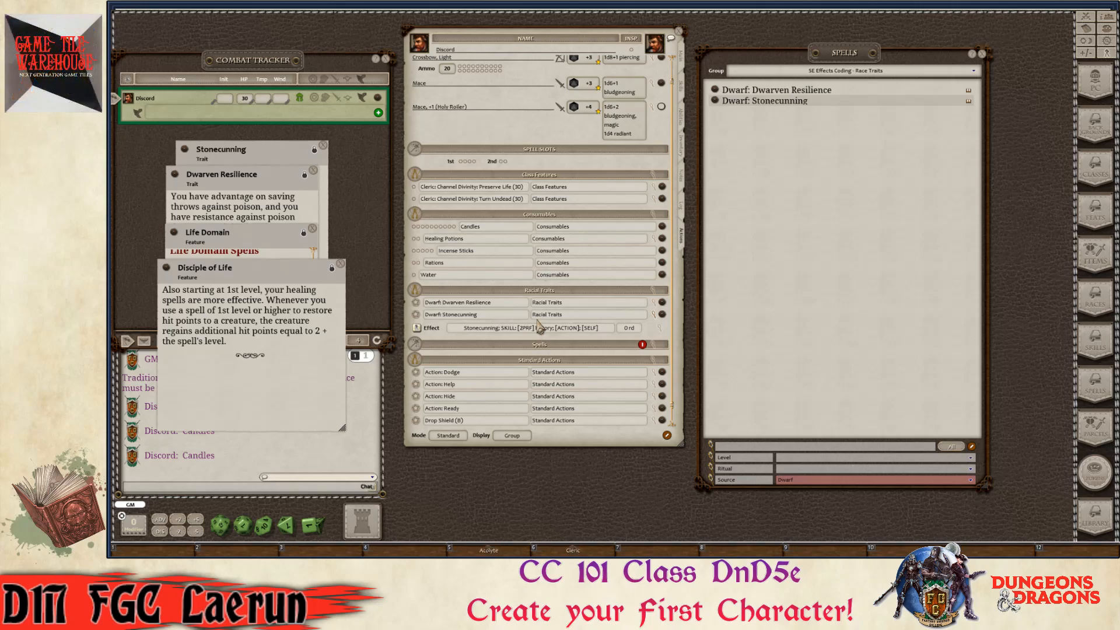
pyautogui.click(683, 90)
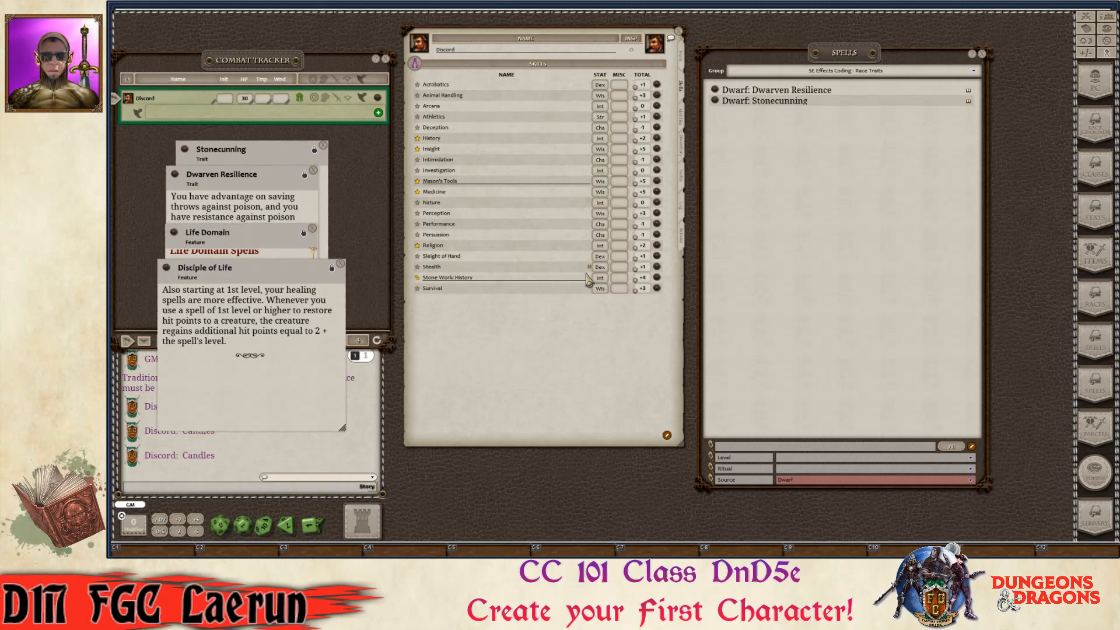
pyautogui.click(683, 164)
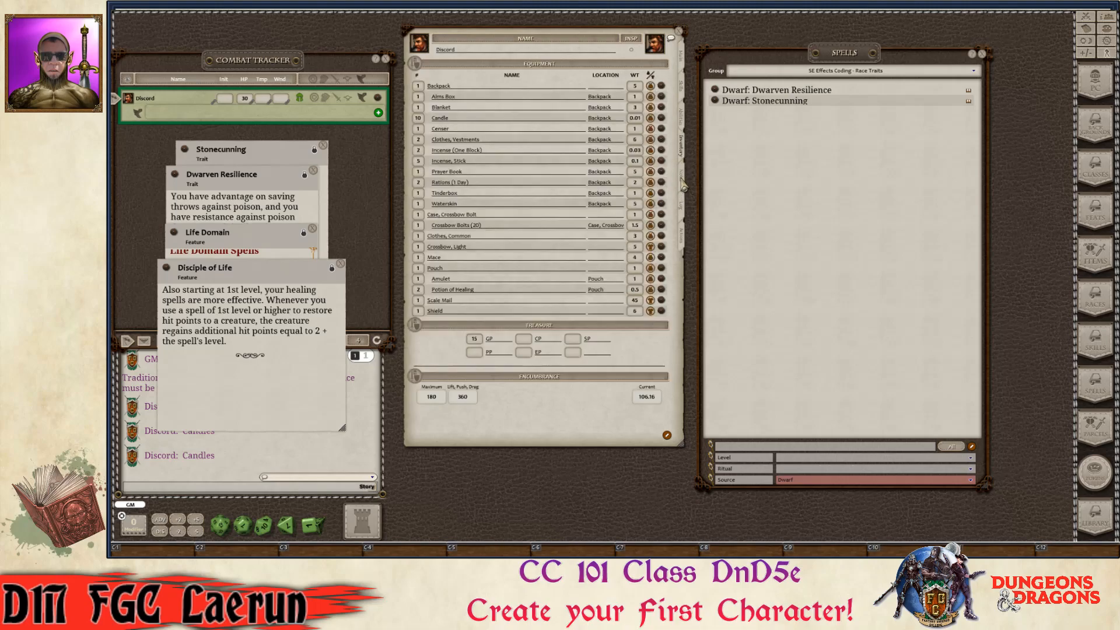
pyautogui.click(682, 239)
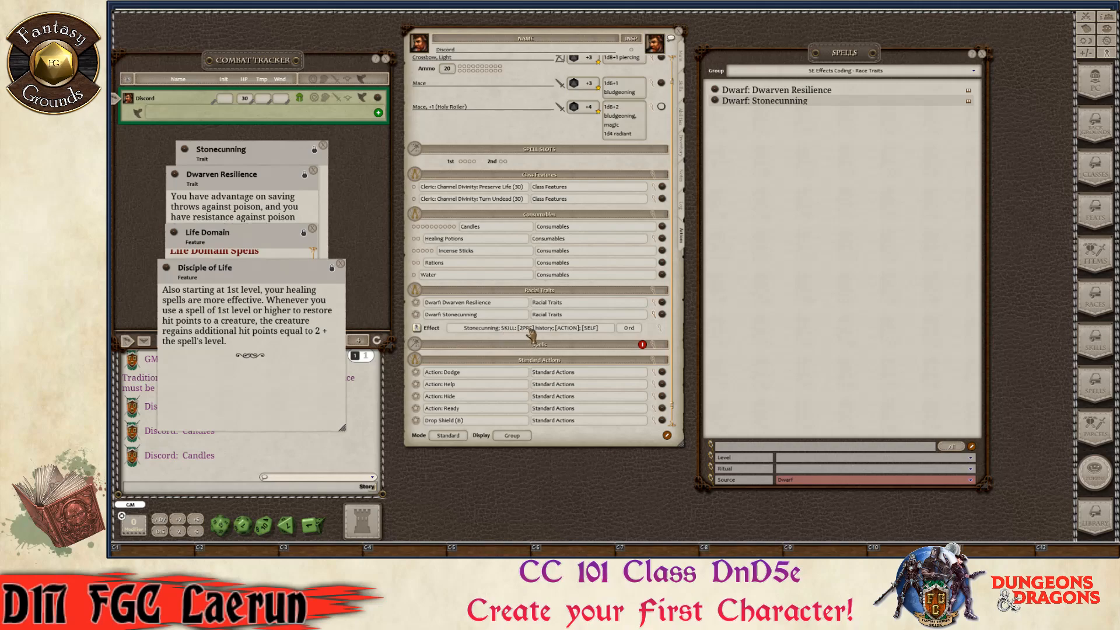
pyautogui.press('ctrl')
pyautogui.press('ctrl')
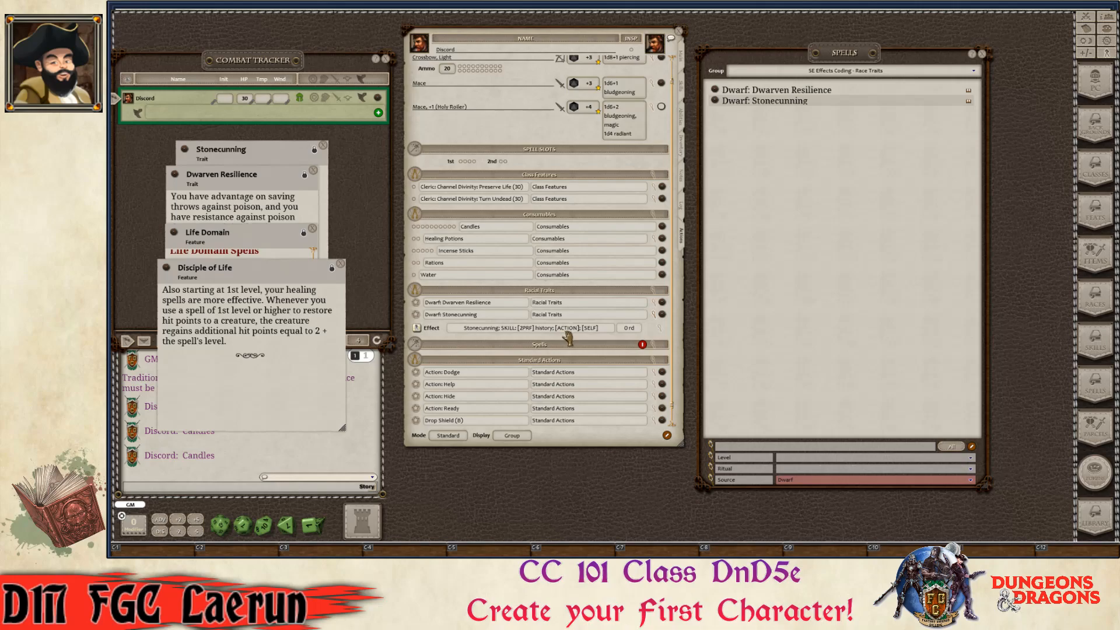
# - Review the settings of the Stonecunning effect, including its targeting and expenditure, and collapse the entry's effect details
pyautogui.click(657, 329)
pyautogui.press('ctrl')
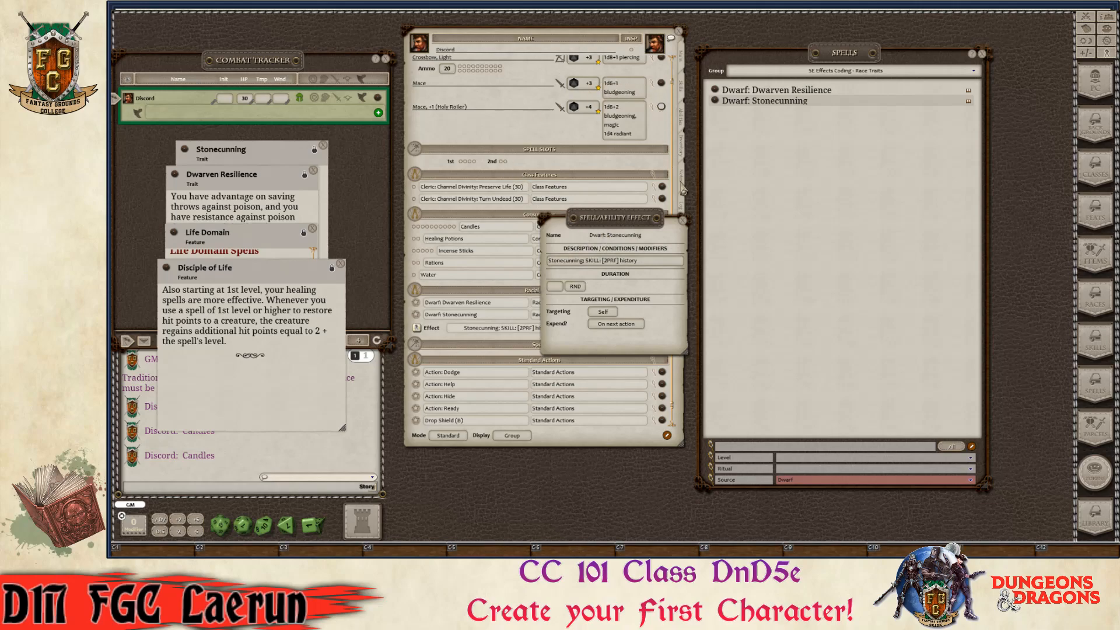
pyautogui.moveTo(617, 222); pyautogui.dragTo(706, 193)
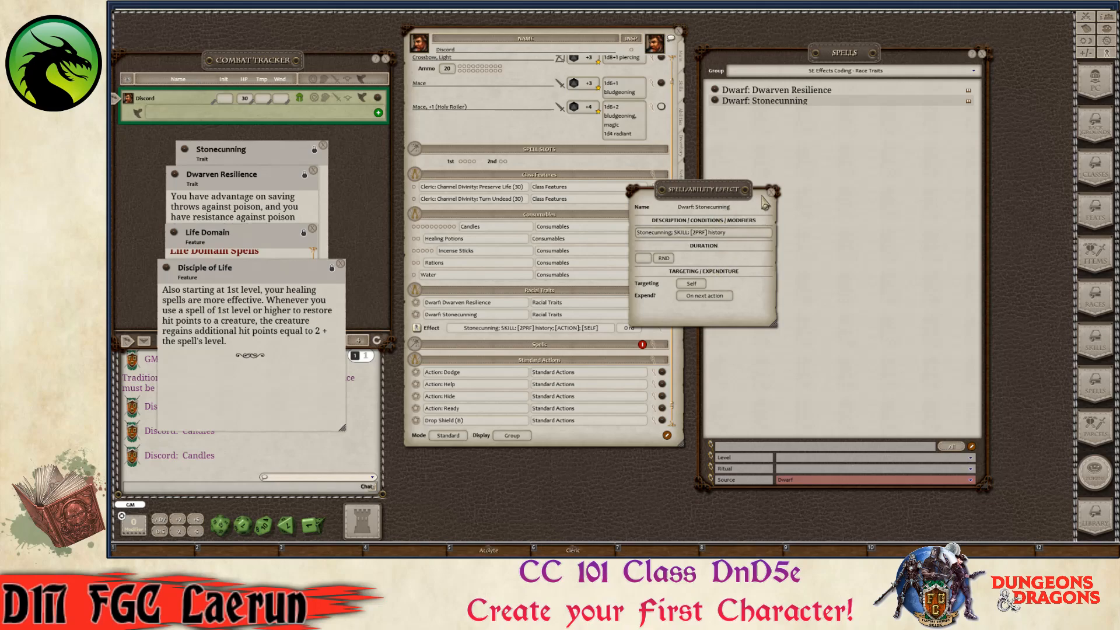
pyautogui.click(771, 192)
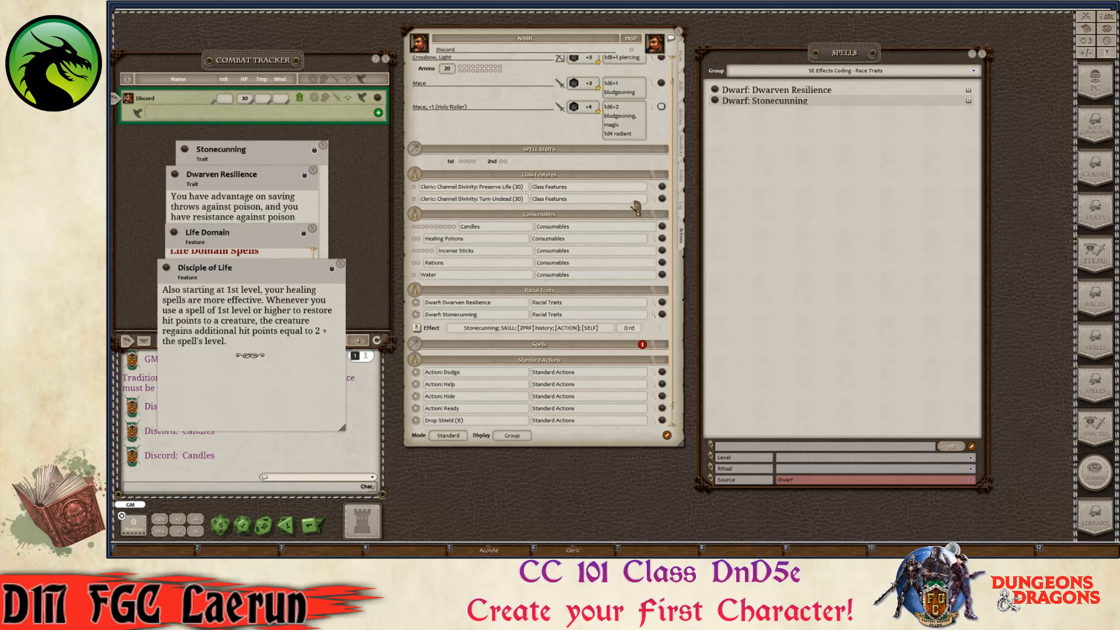
pyautogui.click(653, 316)
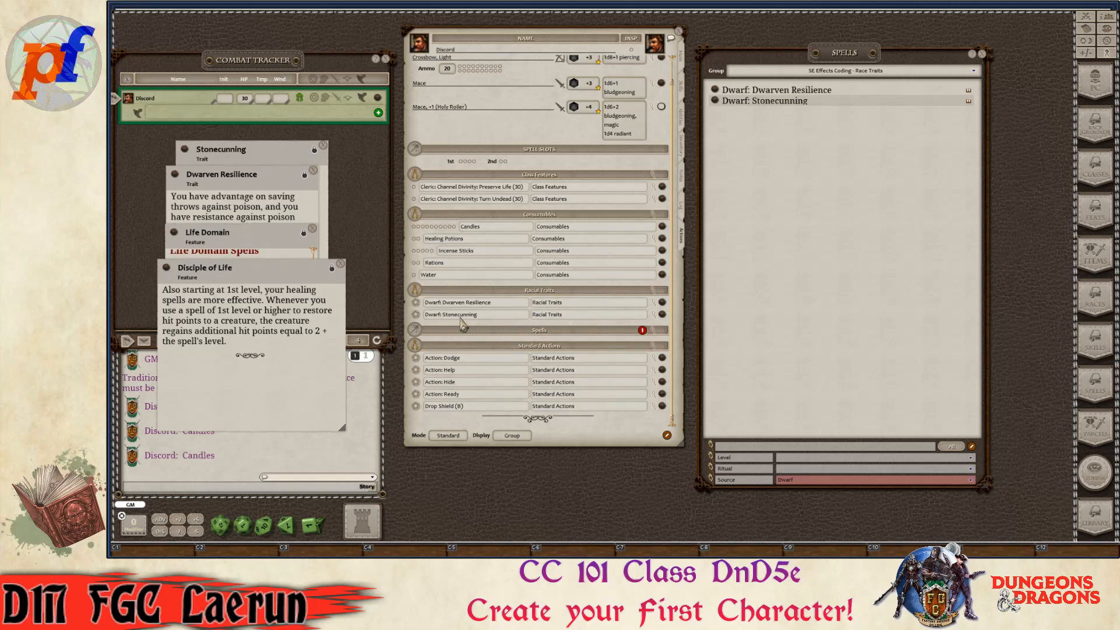
# - Delete the custom Stone Work: History skill from the character's skills
pyautogui.click(682, 117)
pyautogui.click(683, 94)
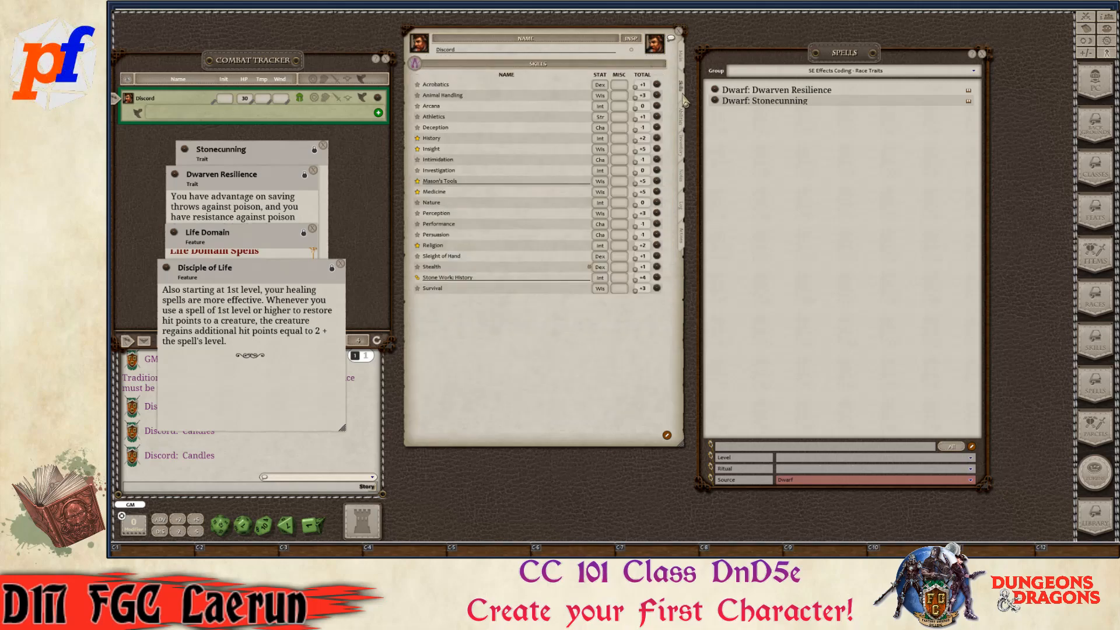
pyautogui.rightClick(655, 283)
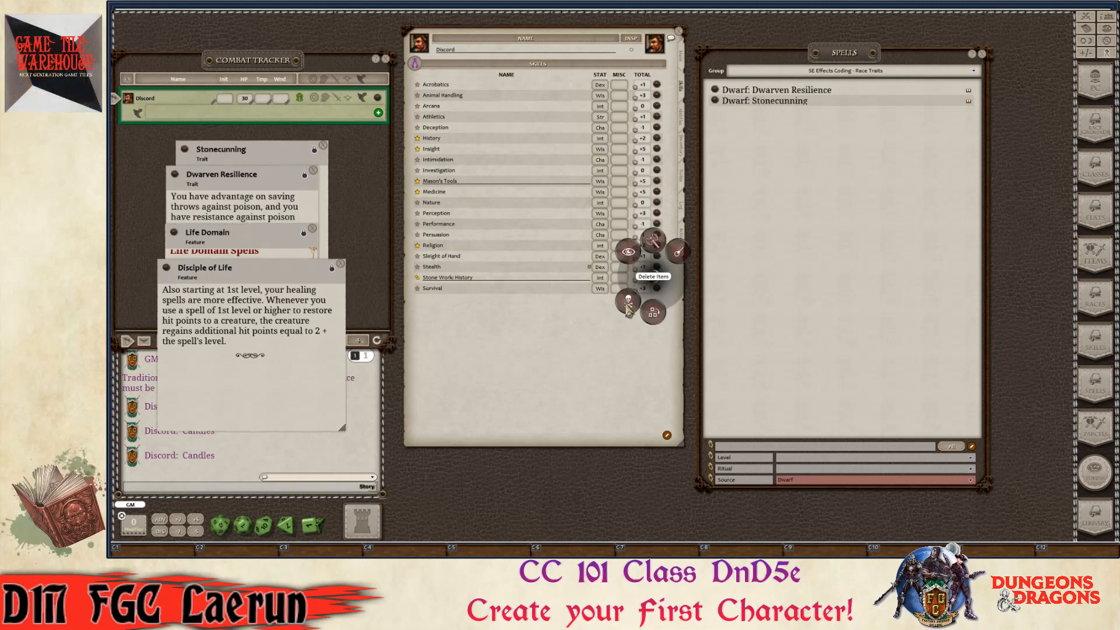
pyautogui.click(628, 300)
pyautogui.click(593, 306)
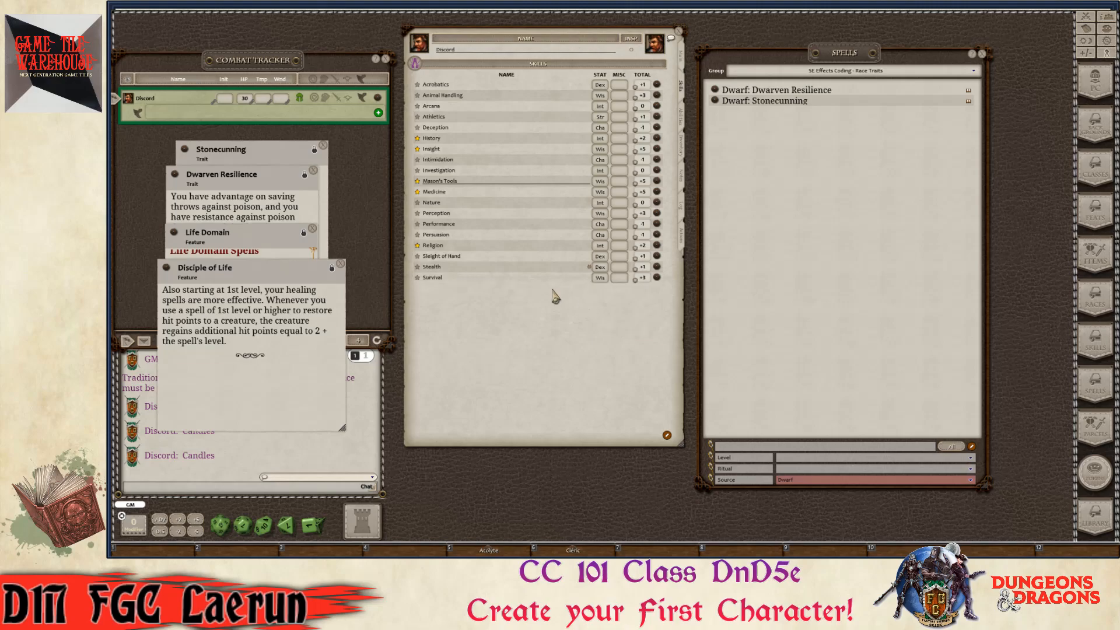
# - Delete the empty Spells group from the character's actions
pyautogui.click(682, 241)
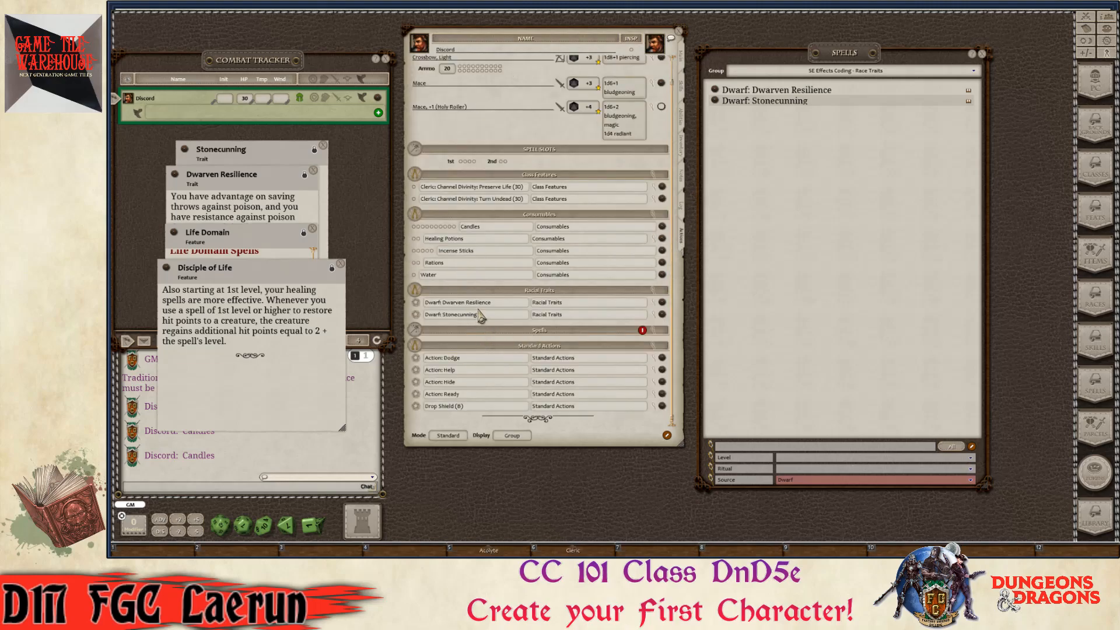
pyautogui.press('ctrl')
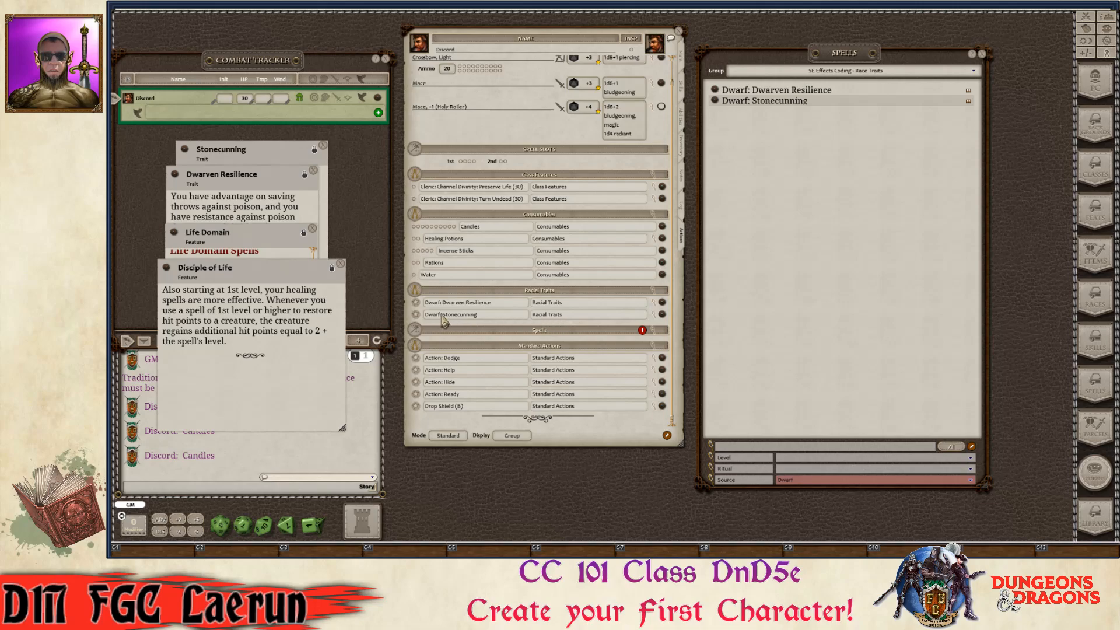
pyautogui.click(642, 331)
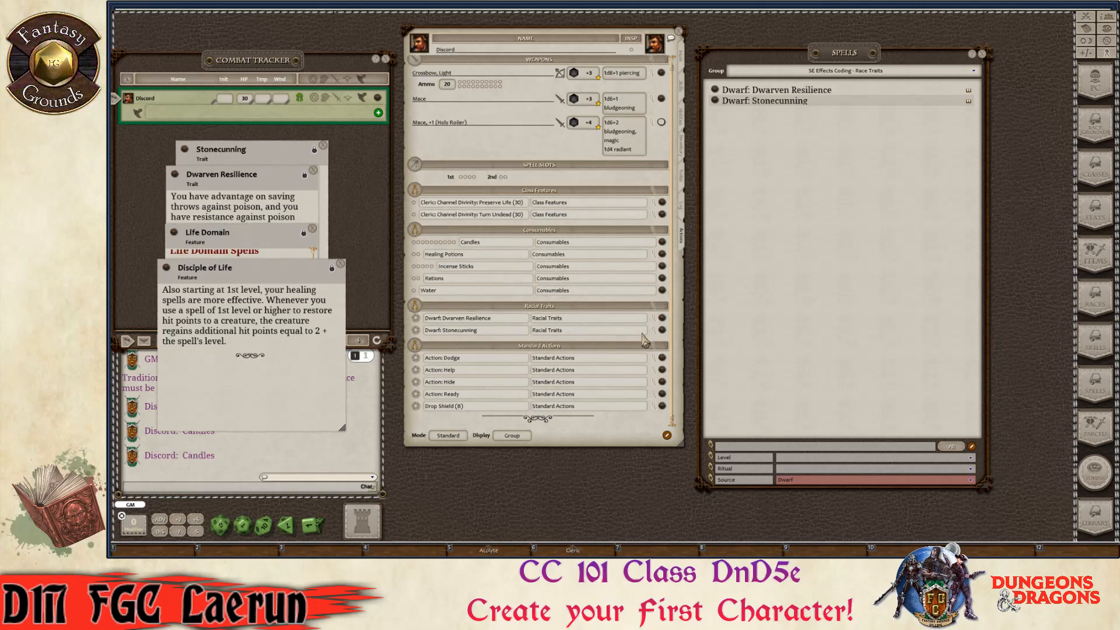
# - Switch the Spells list to the group 5E Effects Coding - Spells and clear its source filter
pyautogui.click(902, 74)
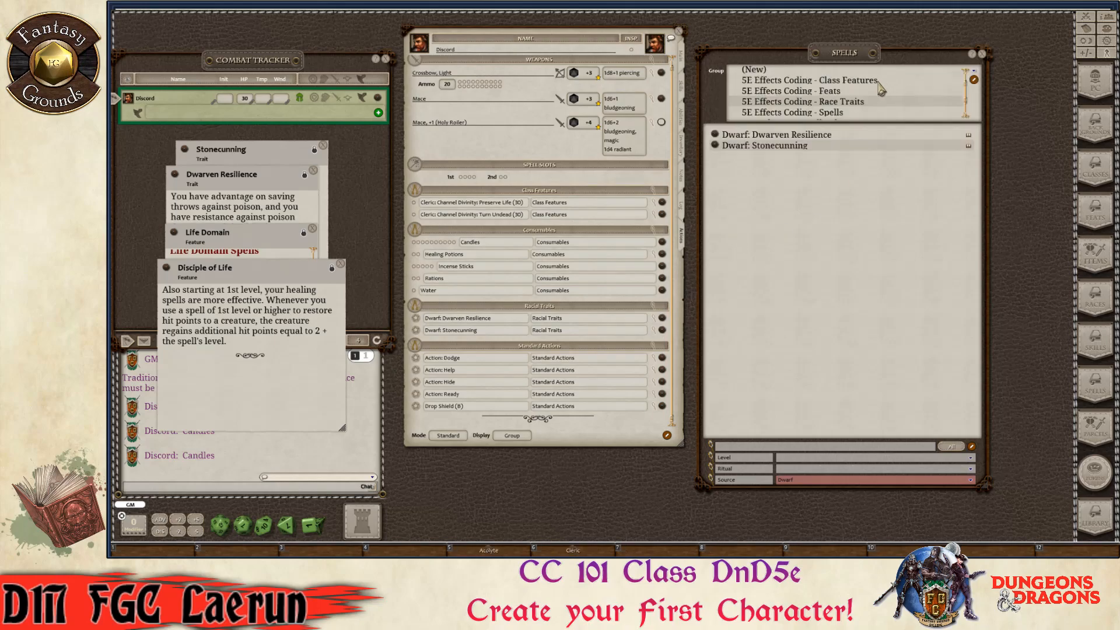
pyautogui.click(835, 115)
pyautogui.press('ctrl')
pyautogui.click(967, 482)
pyautogui.scroll(15, 859, 447)
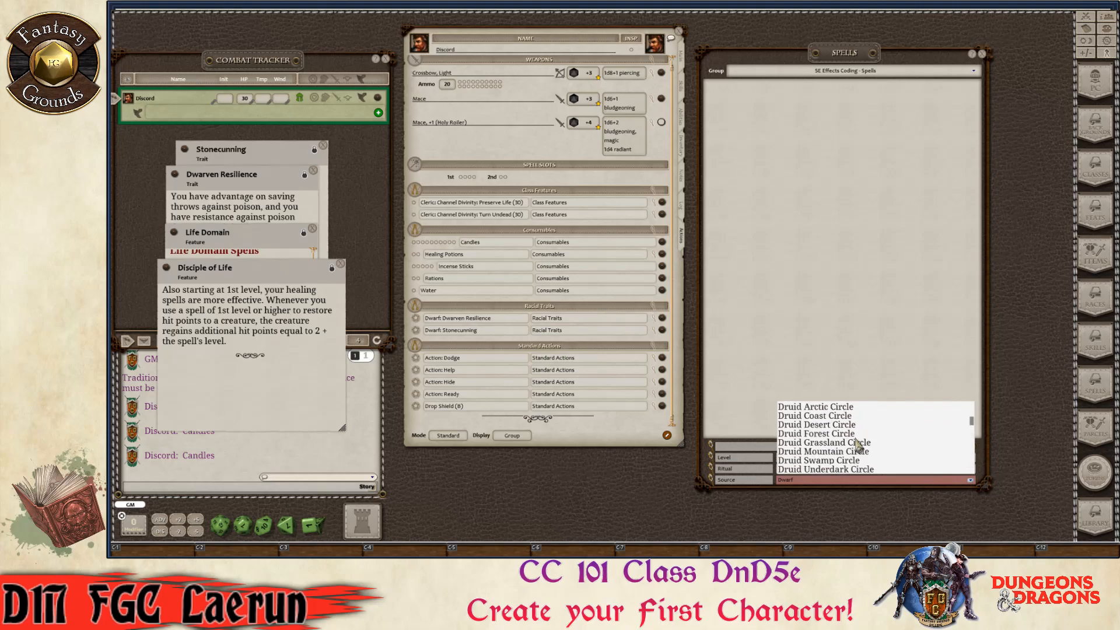
pyautogui.scroll(3, 859, 447)
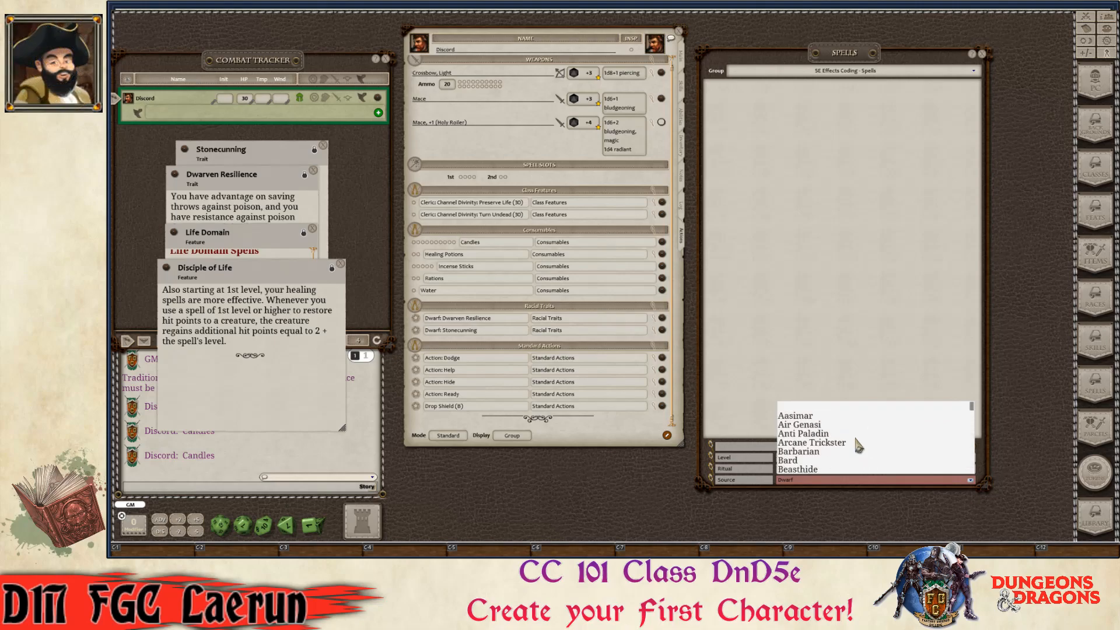
pyautogui.click(793, 411)
pyautogui.press('ctrl')
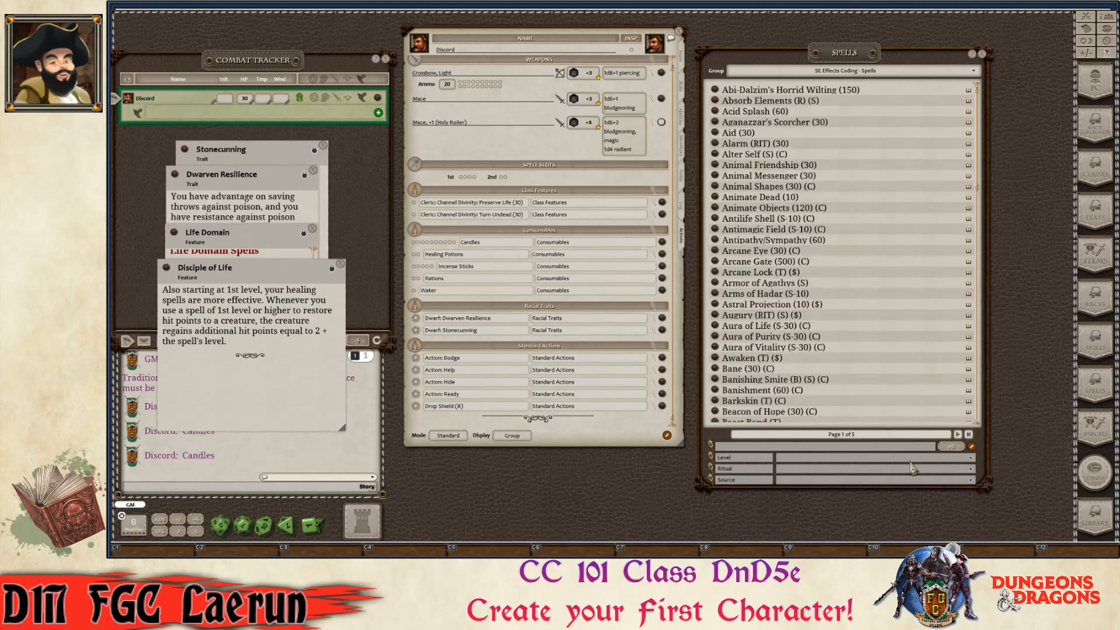
# - Filter the Spells list to level 0 and the source Cleric
pyautogui.click(971, 459)
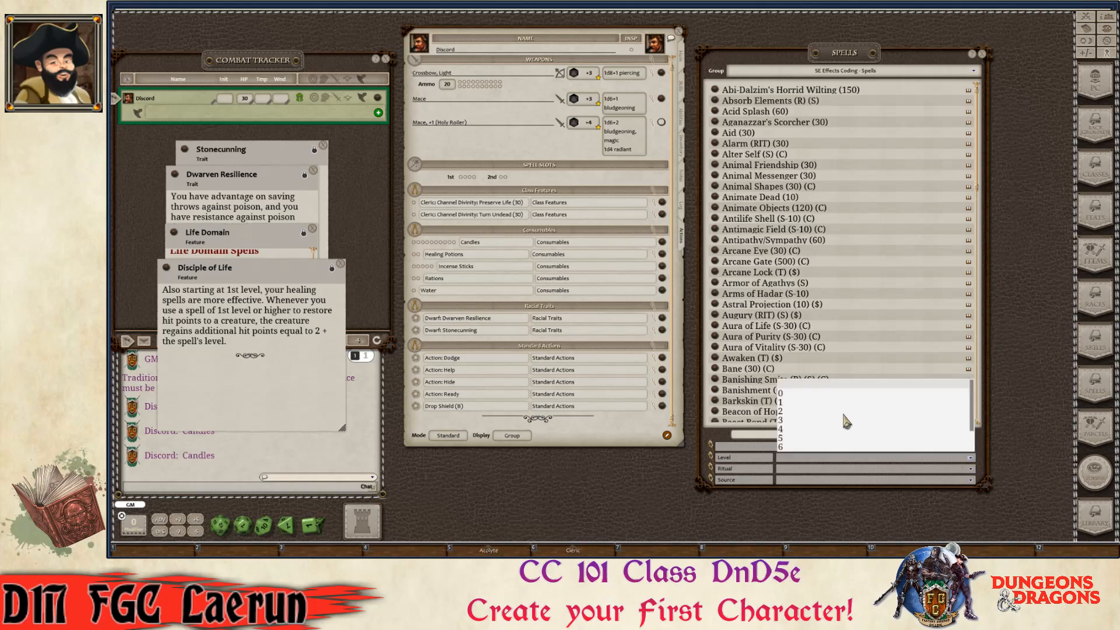
pyautogui.click(789, 405)
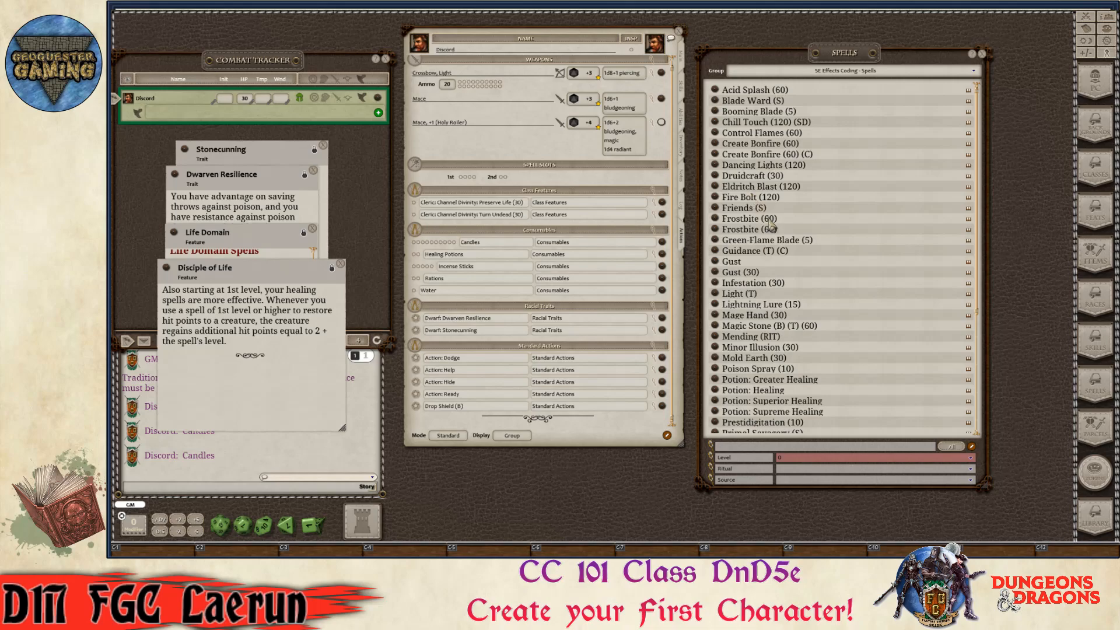
pyautogui.click(816, 486)
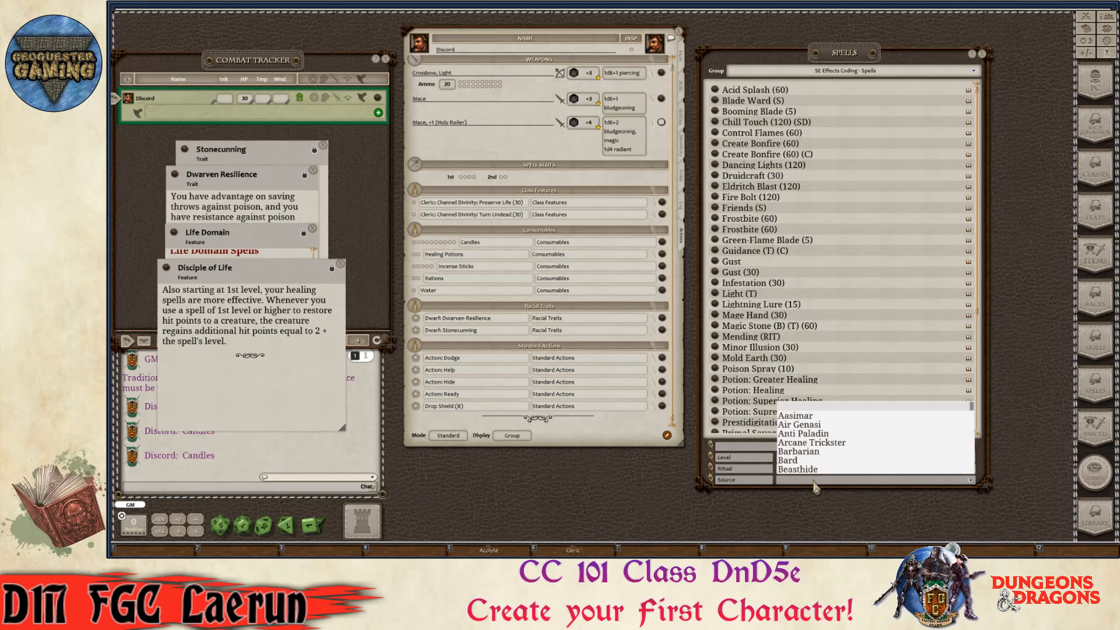
pyautogui.click(796, 469)
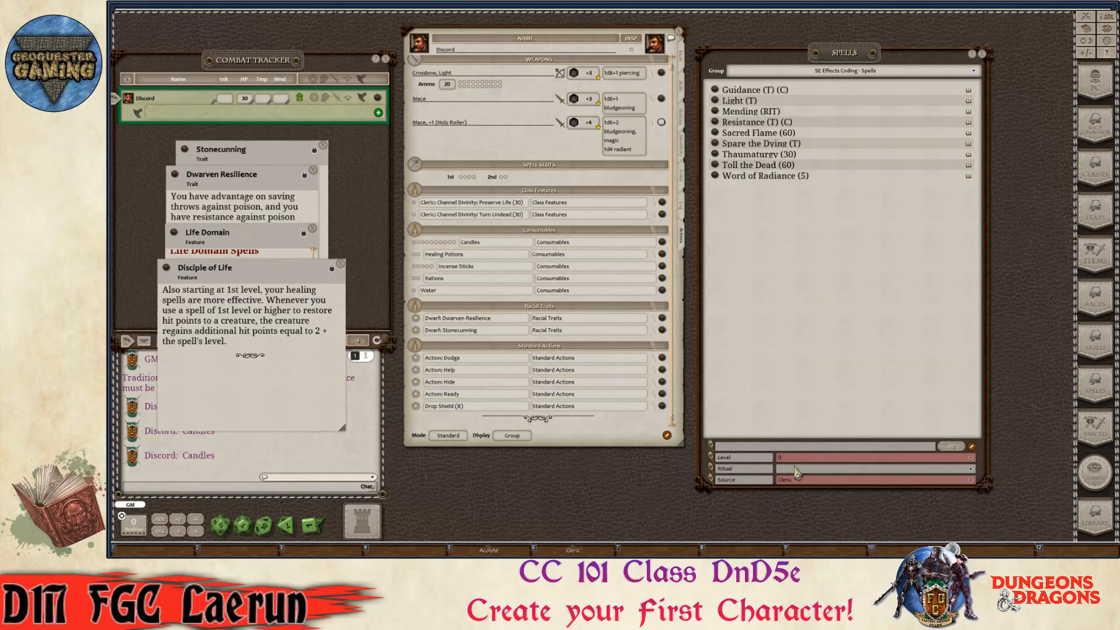
pyautogui.press('ctrl')
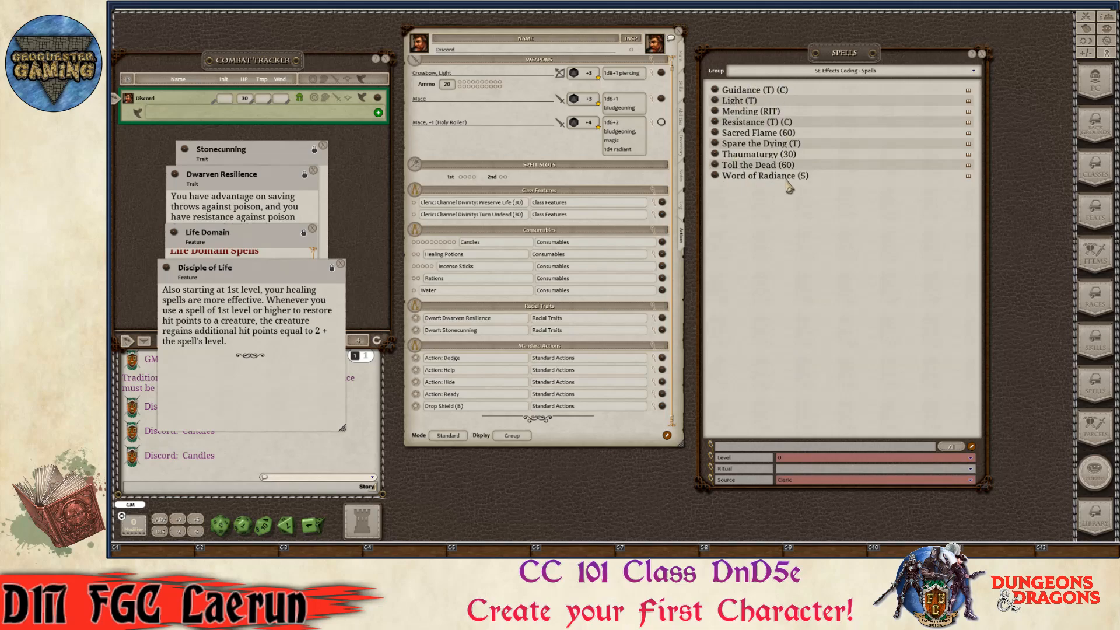
# - Open the Cleric class entry, enlarge it, and check the level table for the number of cantrips, closing it when done
pyautogui.press('ctrl')
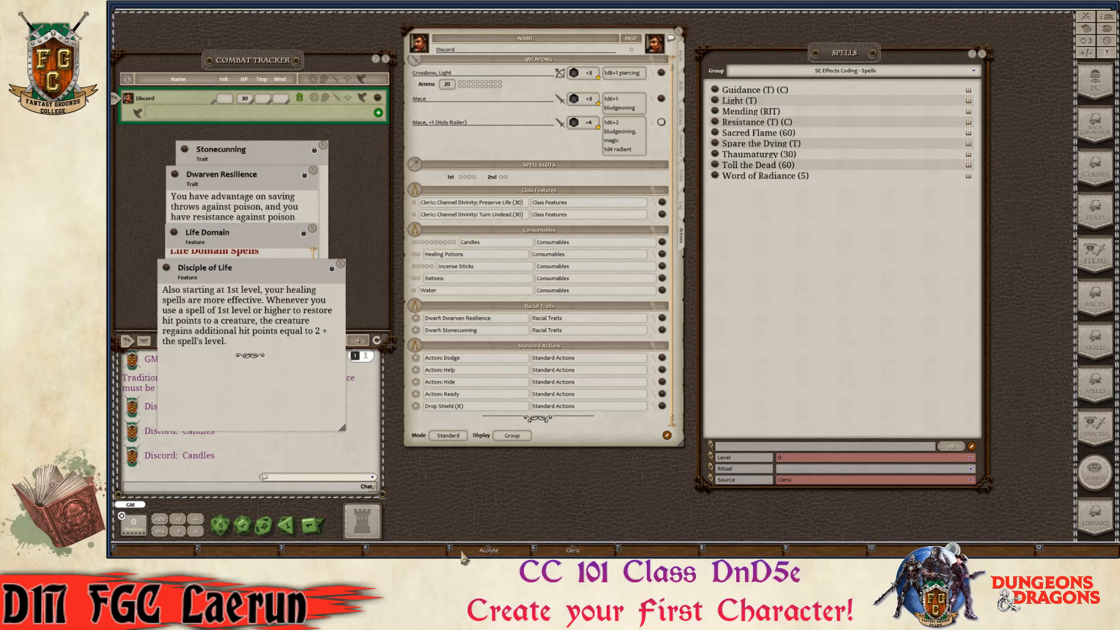
pyautogui.click(563, 544)
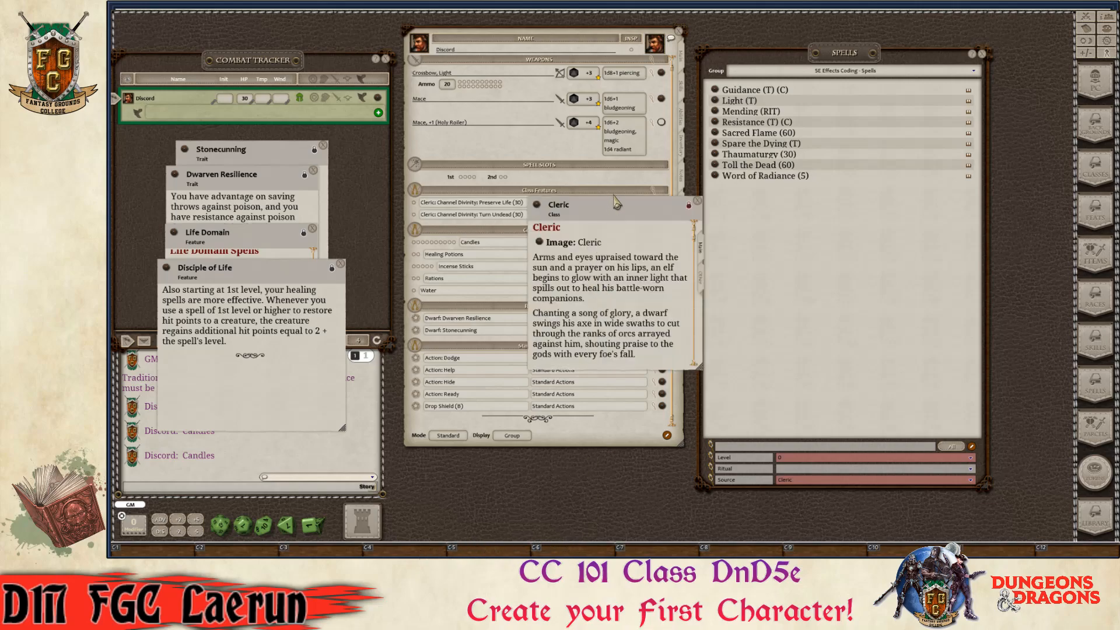
pyautogui.moveTo(606, 228); pyautogui.dragTo(918, 138)
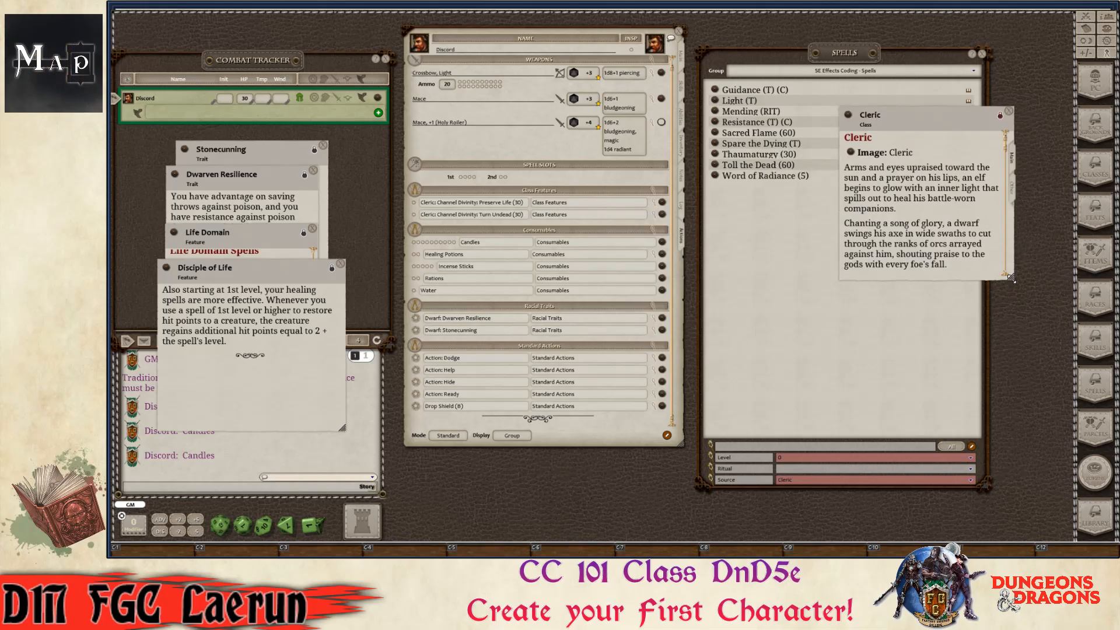
pyautogui.moveTo(1012, 279); pyautogui.dragTo(1025, 466)
pyautogui.moveTo(1017, 188); pyautogui.dragTo(1027, 285)
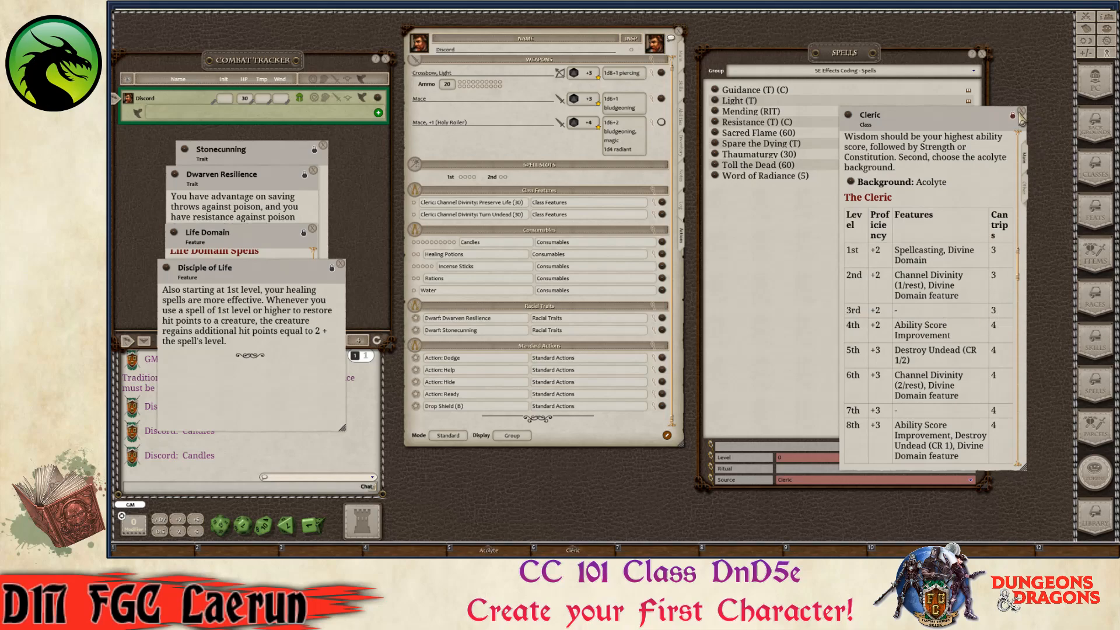
pyautogui.click(1021, 112)
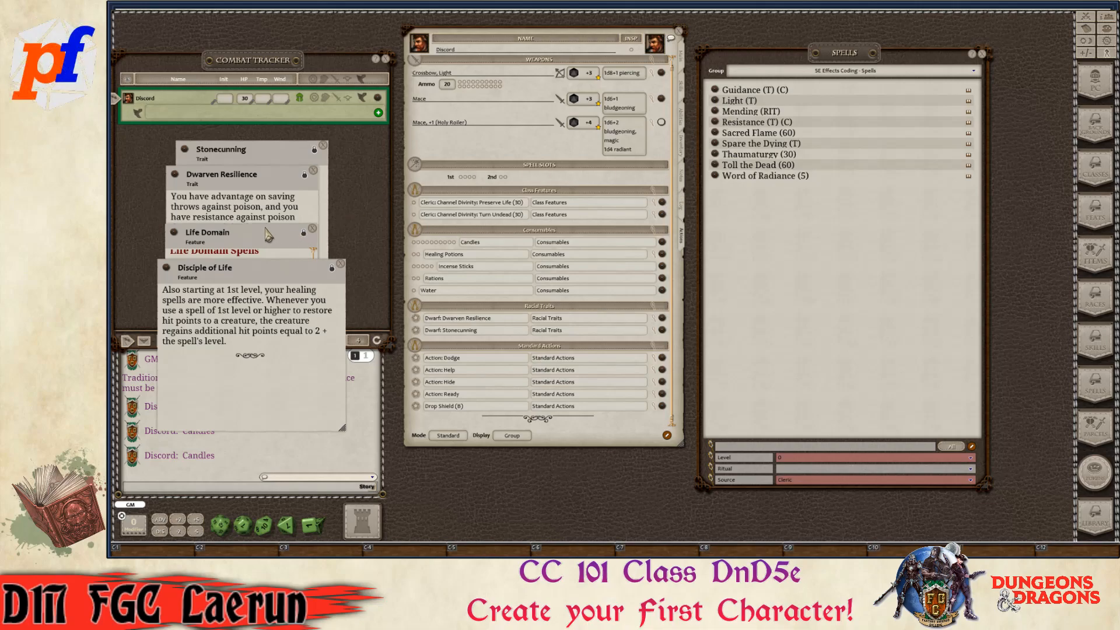
# - Bring the Life Domain feature window to the front and place it over Disciple of Life, keeping its domain spell list readable
pyautogui.click(249, 241)
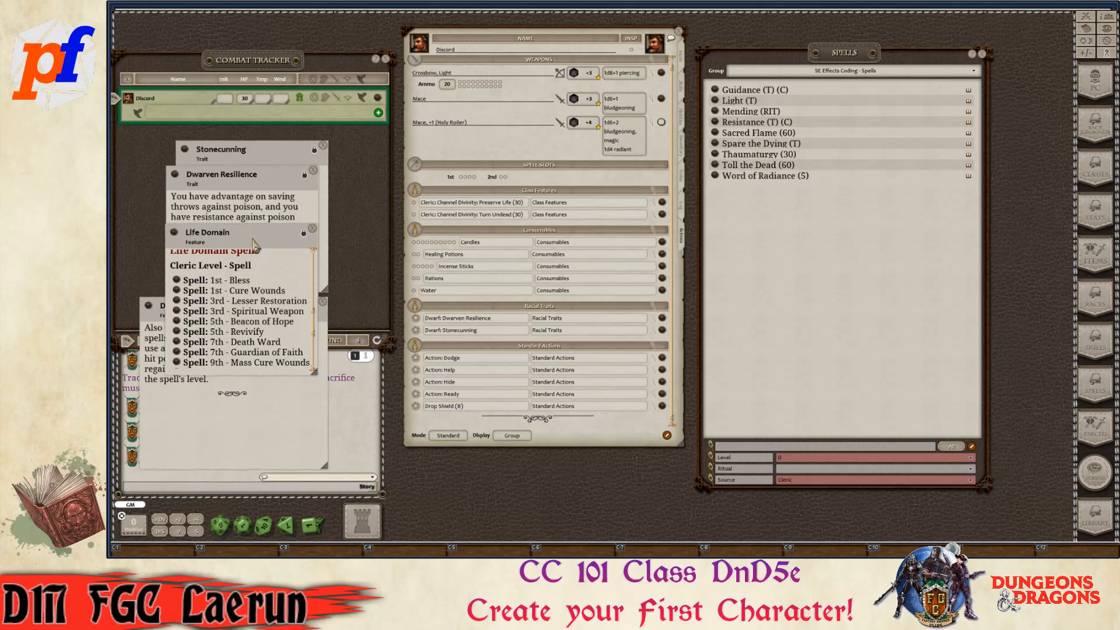
pyautogui.moveTo(254, 248); pyautogui.dragTo(255, 343)
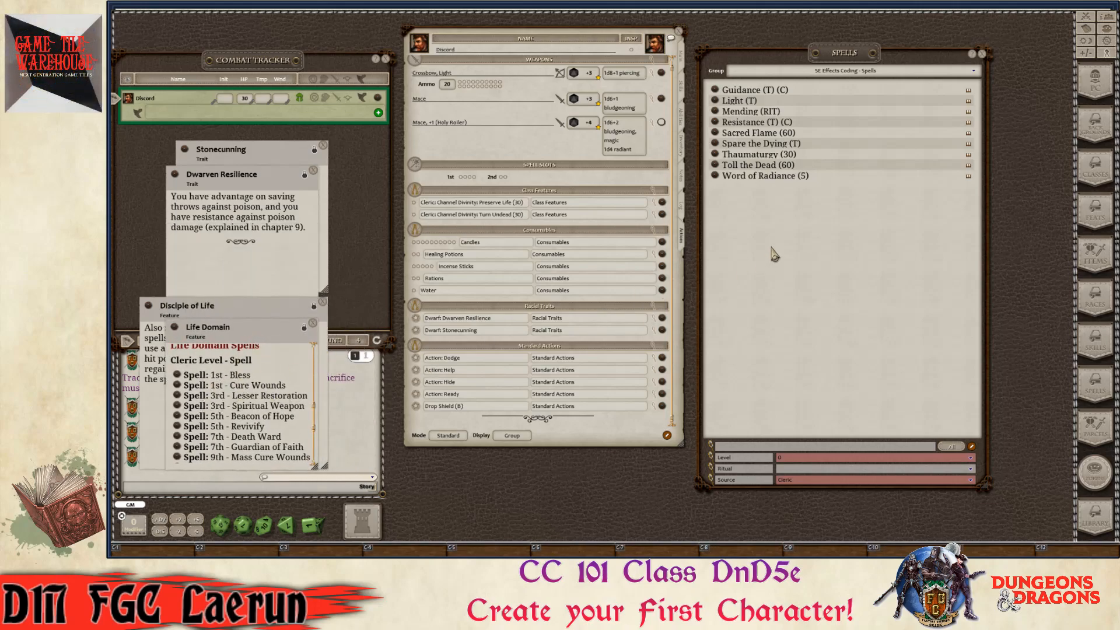
pyautogui.press('ctrl')
pyautogui.press('ctrl')
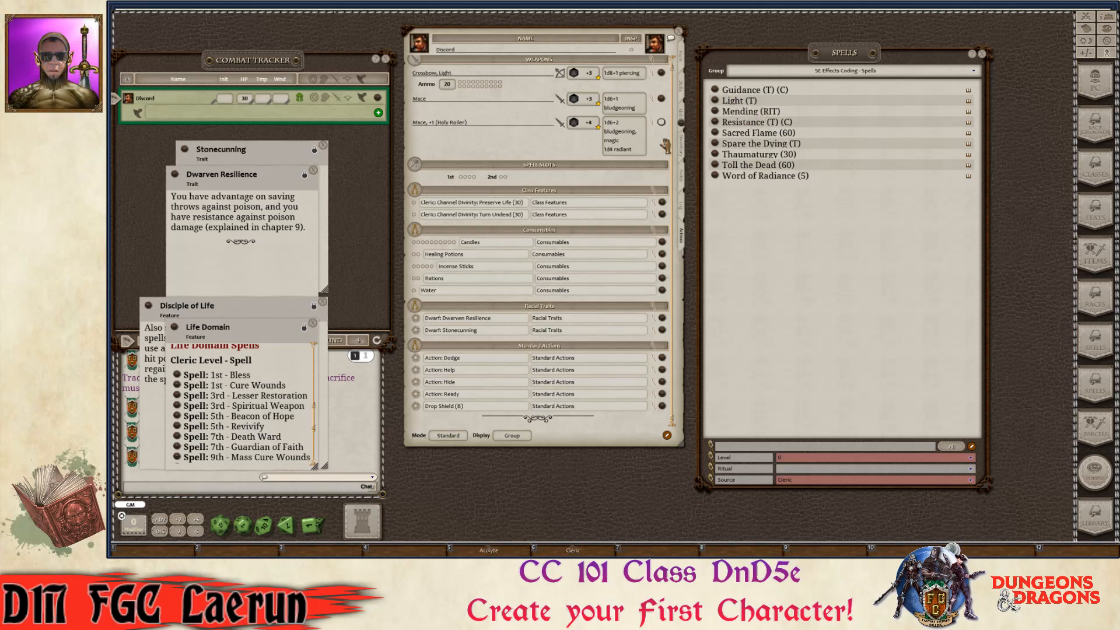
# - Add the Guidance and Spare the Dying cantrips to the character's actions and collapse their details in the Spells (Cantrips) group
pyautogui.moveTo(467, 181); pyautogui.dragTo(468, 184)
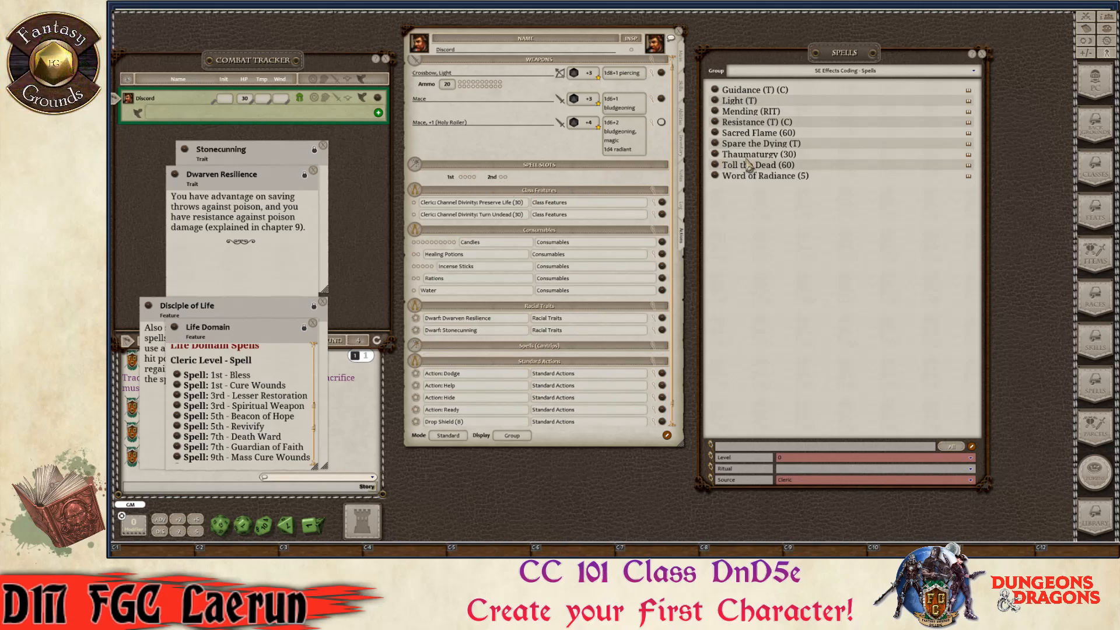
pyautogui.press('ctrl')
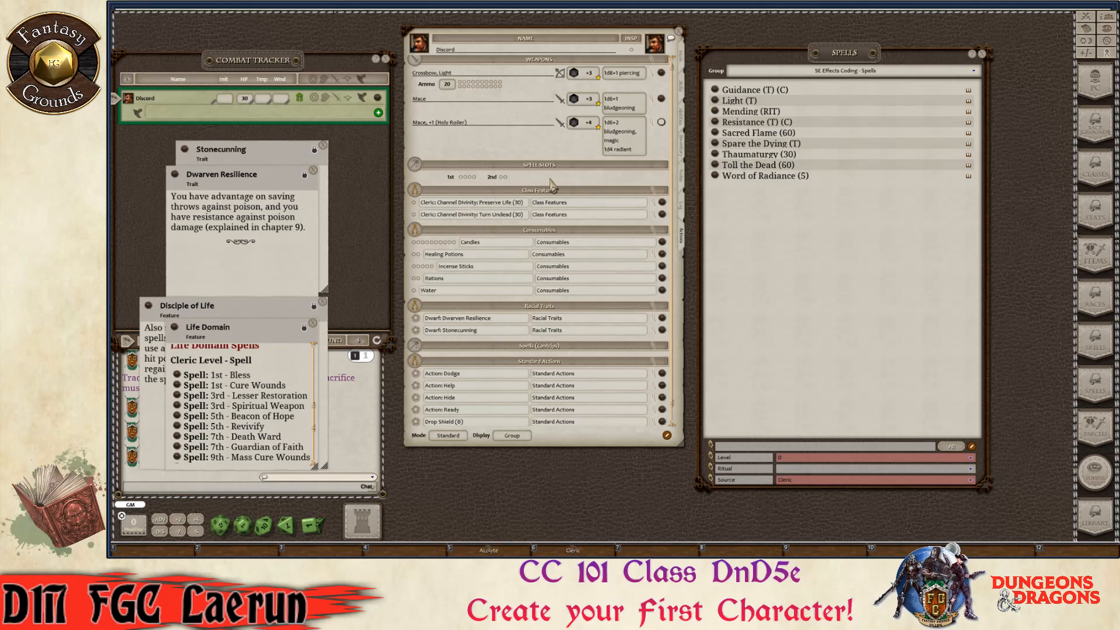
pyautogui.scroll(-1, 537, 338)
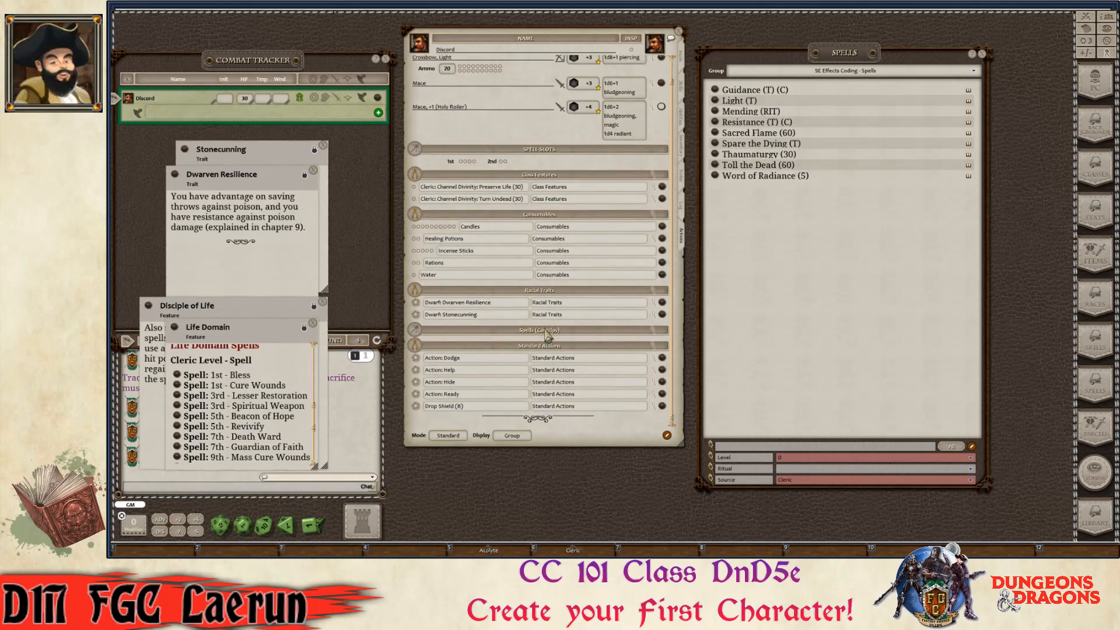
pyautogui.click(547, 330)
pyautogui.scroll(-1, 549, 338)
pyautogui.click(653, 338)
pyautogui.press('ctrl')
pyautogui.click(654, 340)
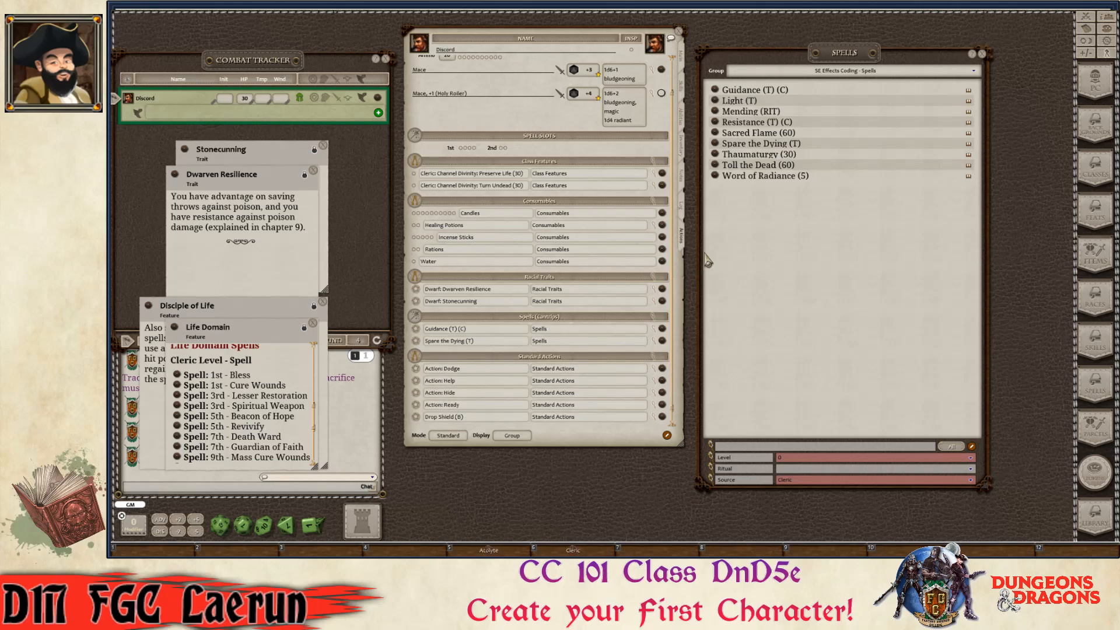
# - Add the Toll the Dead cantrip to the character's actions and collapse its cast and damage details
pyautogui.press('ctrl')
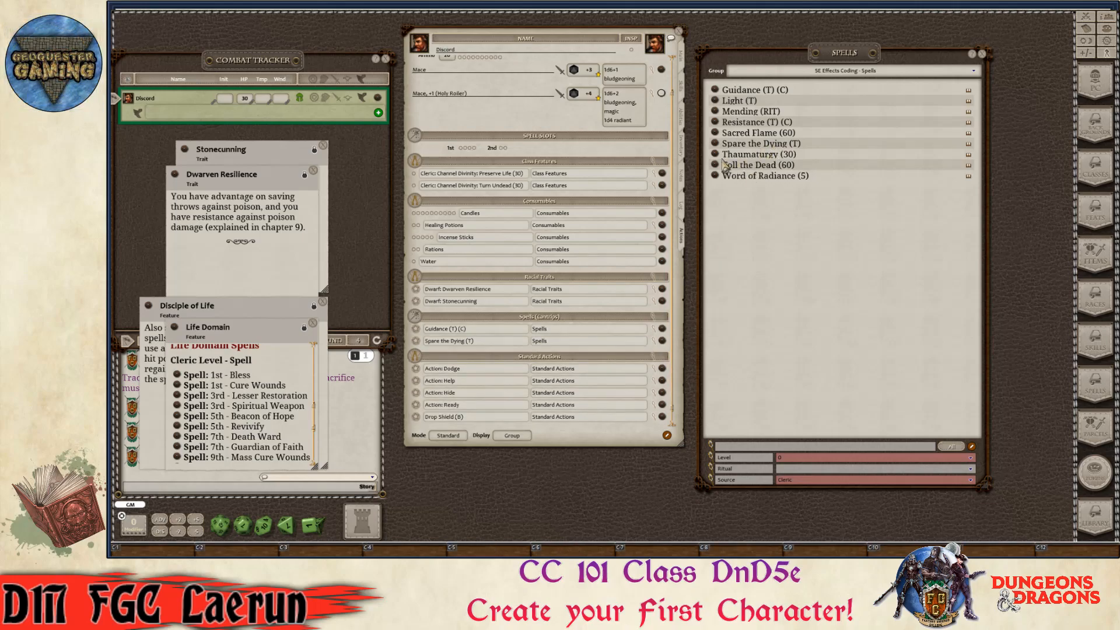
pyautogui.press('ctrl')
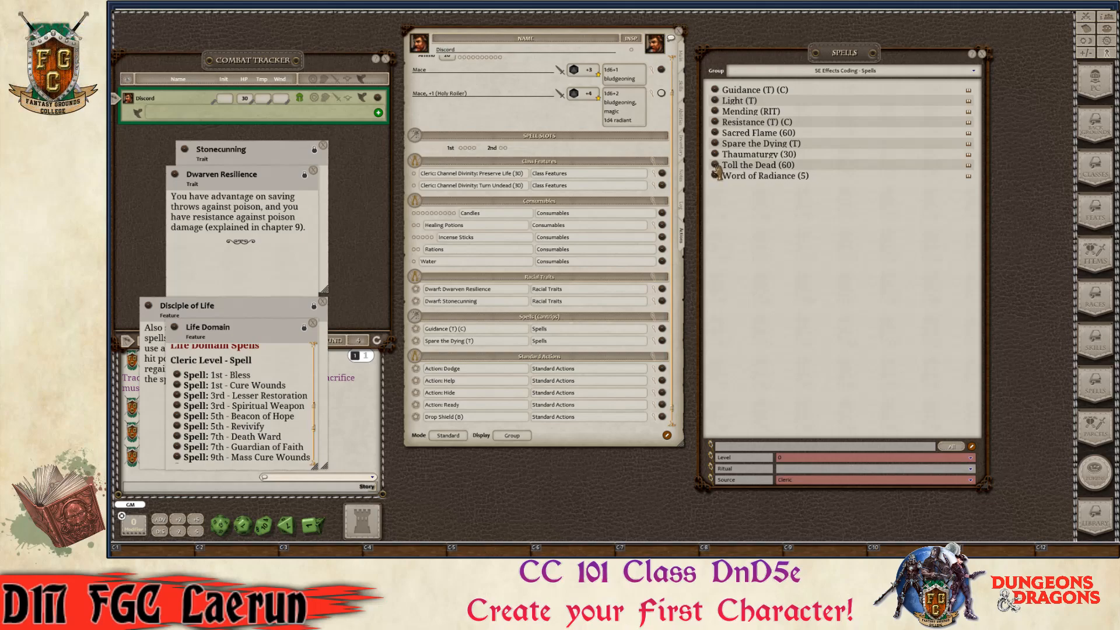
pyautogui.moveTo(715, 166); pyautogui.dragTo(488, 149)
pyautogui.scroll(-1, 473, 350)
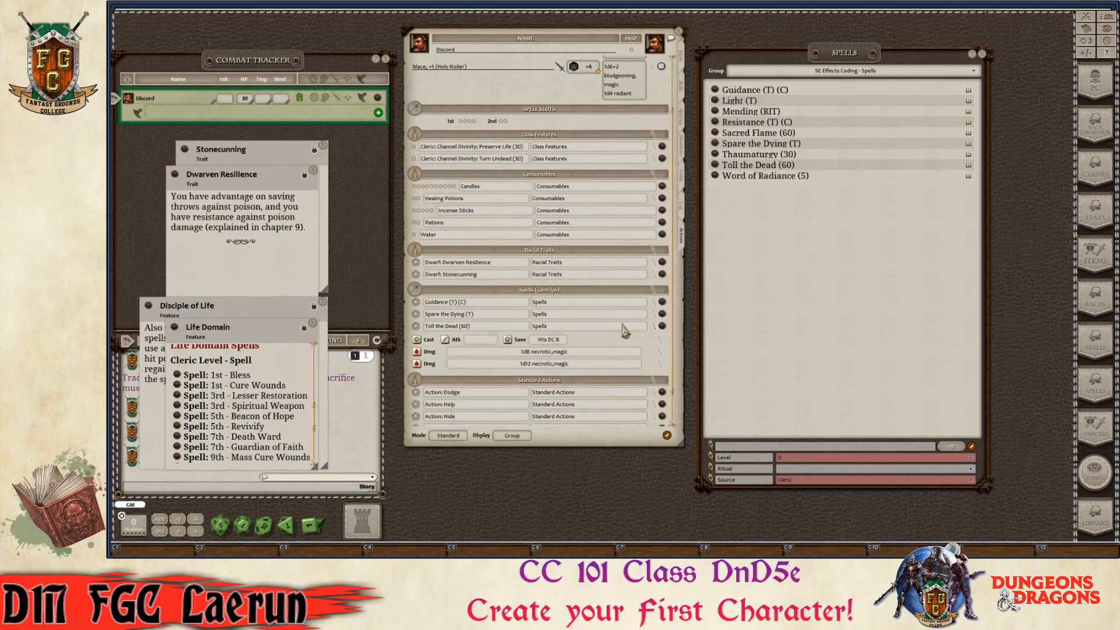
pyautogui.click(654, 328)
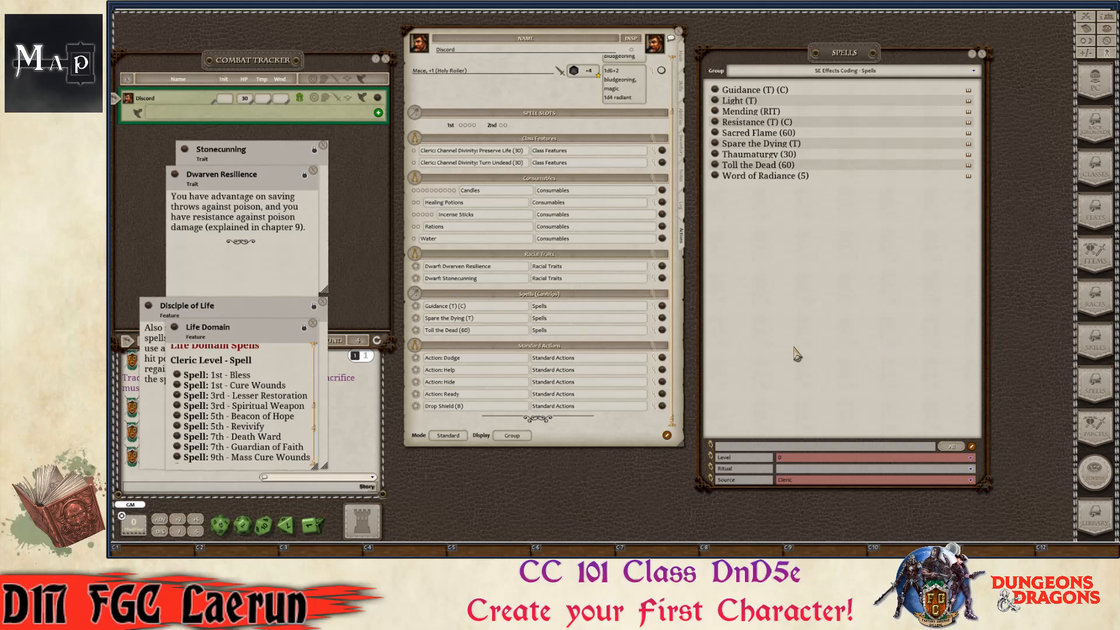
# - Filter the Spells list to level 1 and add Bless to the Class Features group, with its effect details collapsed
pyautogui.moveTo(834, 303); pyautogui.dragTo(844, 279)
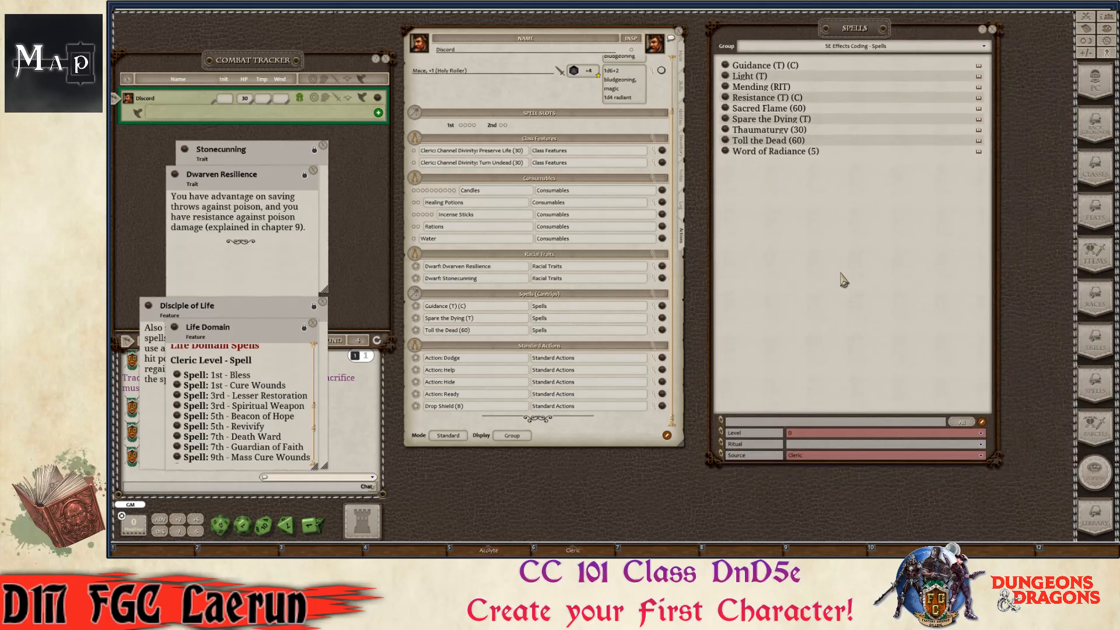
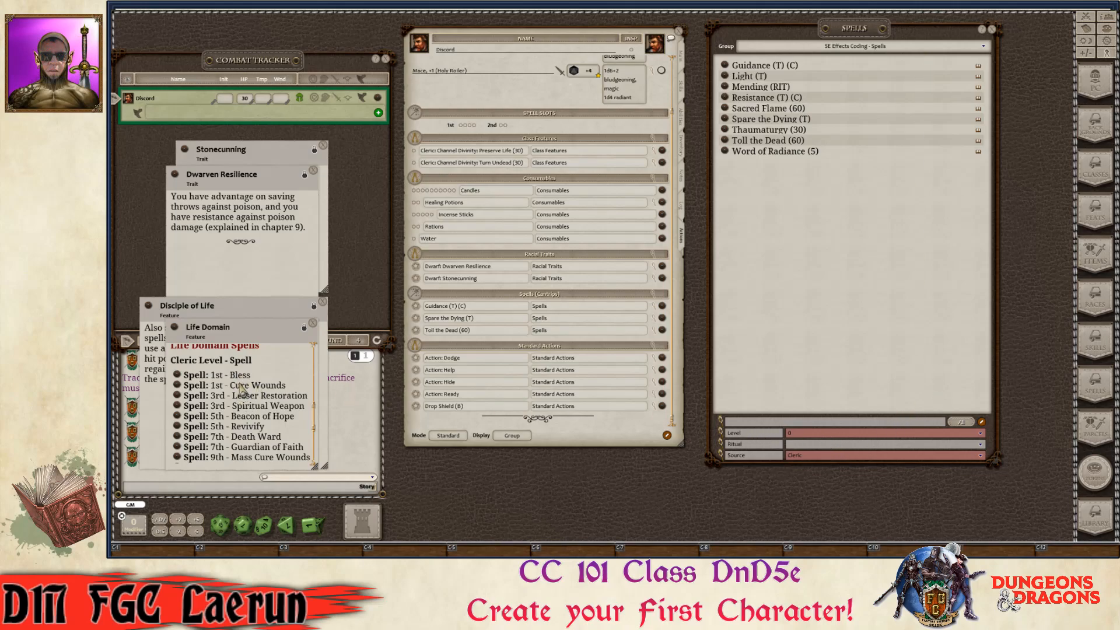
pyautogui.click(981, 435)
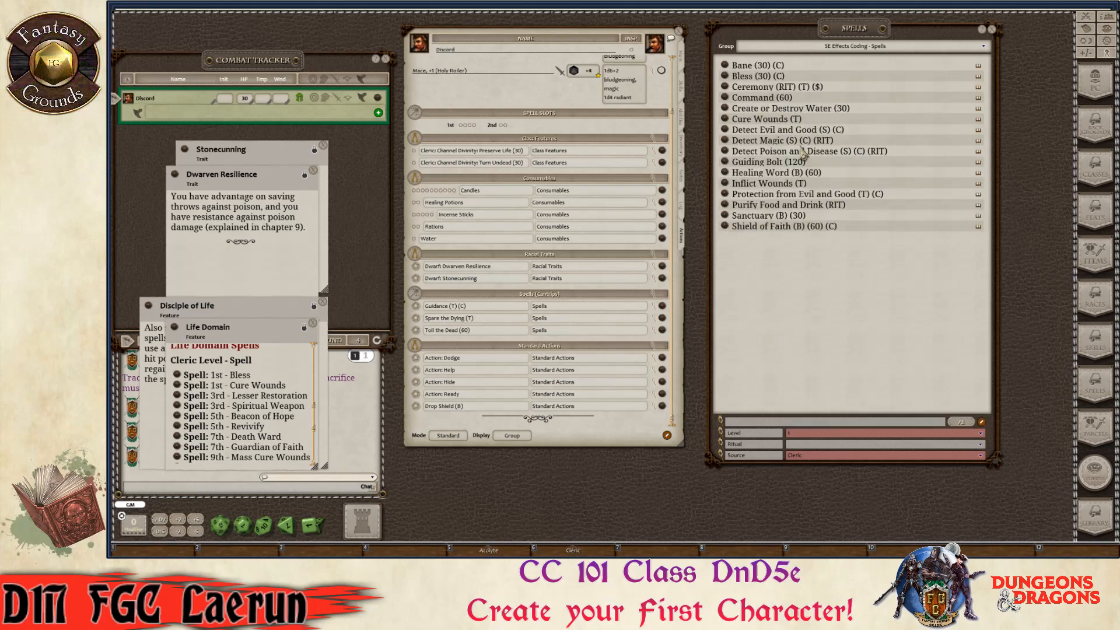
pyautogui.press('ctrl')
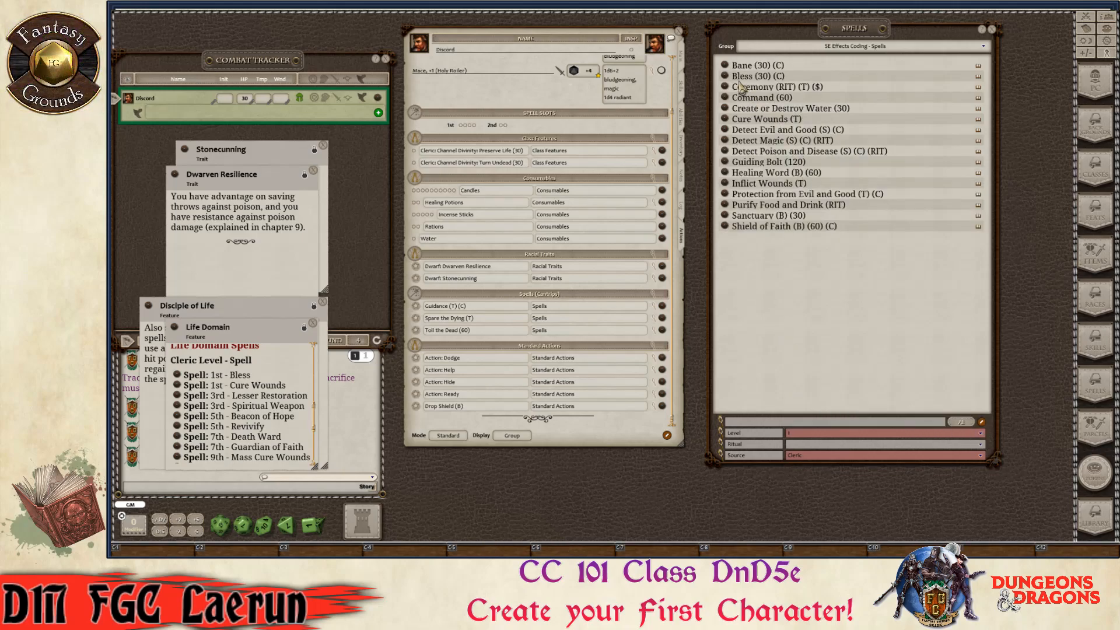
pyautogui.moveTo(726, 77); pyautogui.dragTo(506, 156)
pyautogui.press('ctrl')
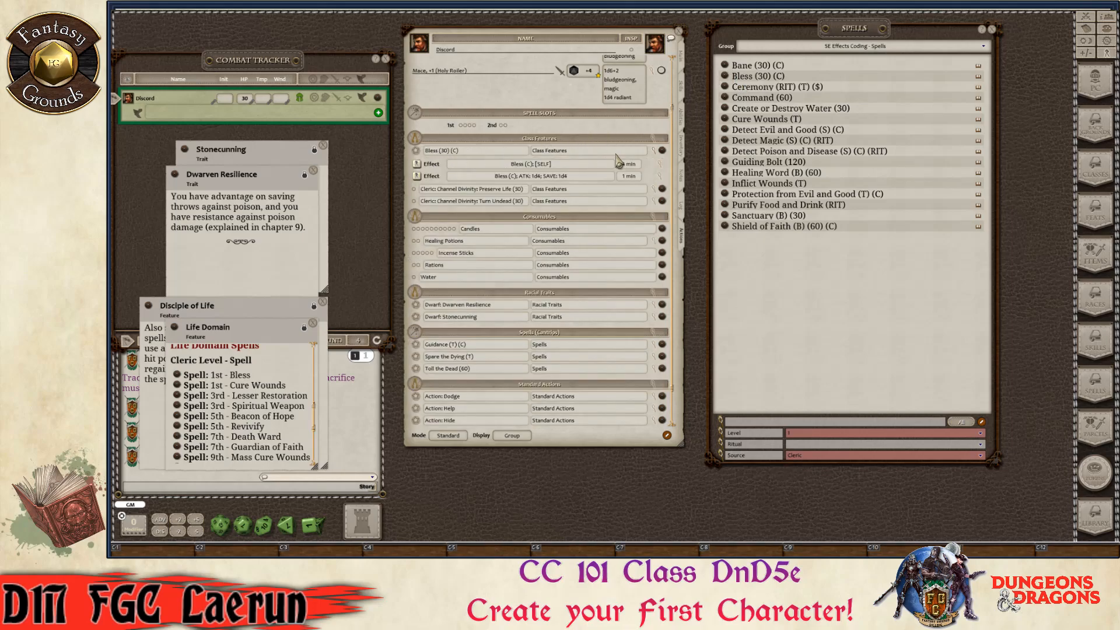
pyautogui.click(654, 151)
pyautogui.press('ctrl')
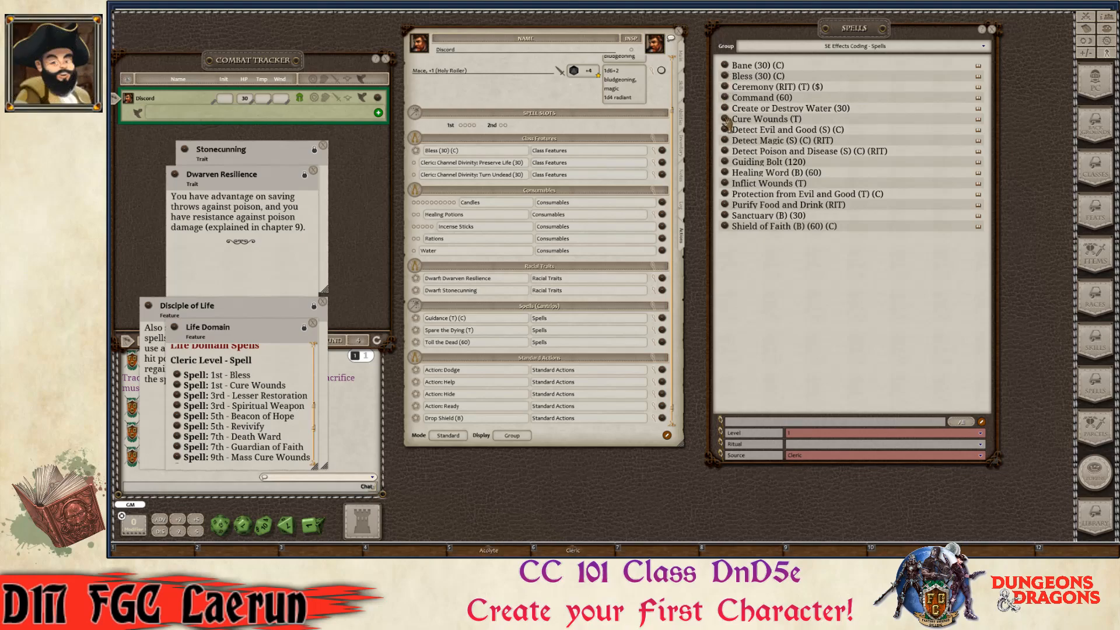
# - Add Cure Wounds to the Class Features group of the character's actions and collapse its heal details
pyautogui.moveTo(727, 122)
pyautogui.mouseDown()
pyautogui.moveTo(505, 161)
pyautogui.moveTo(519, 175)
pyautogui.mouseUp()
pyautogui.press('ctrl')
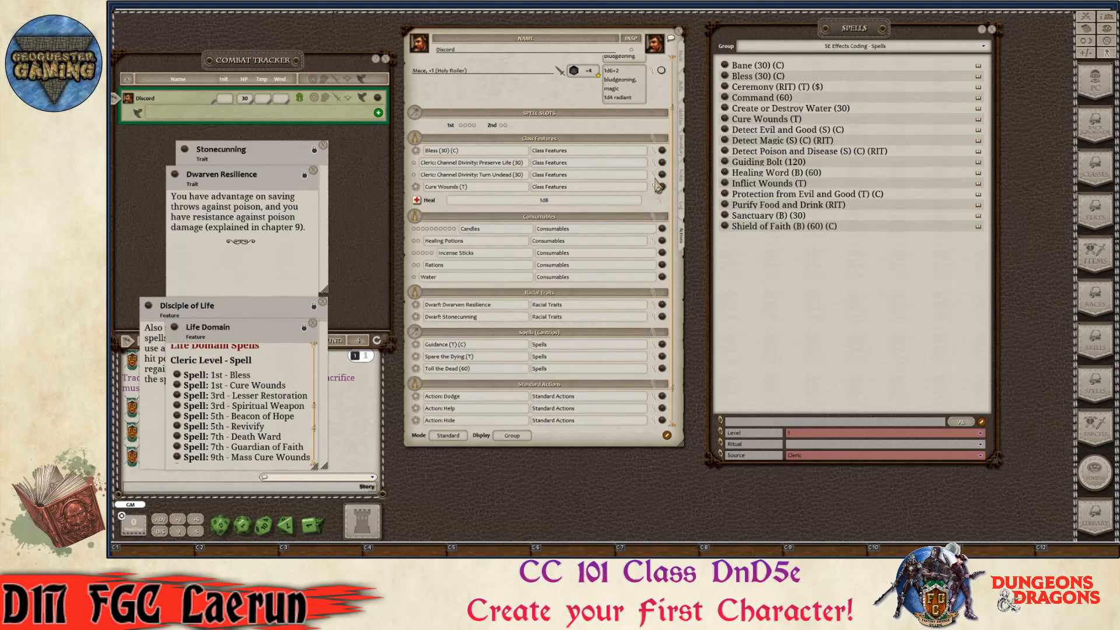
pyautogui.click(654, 190)
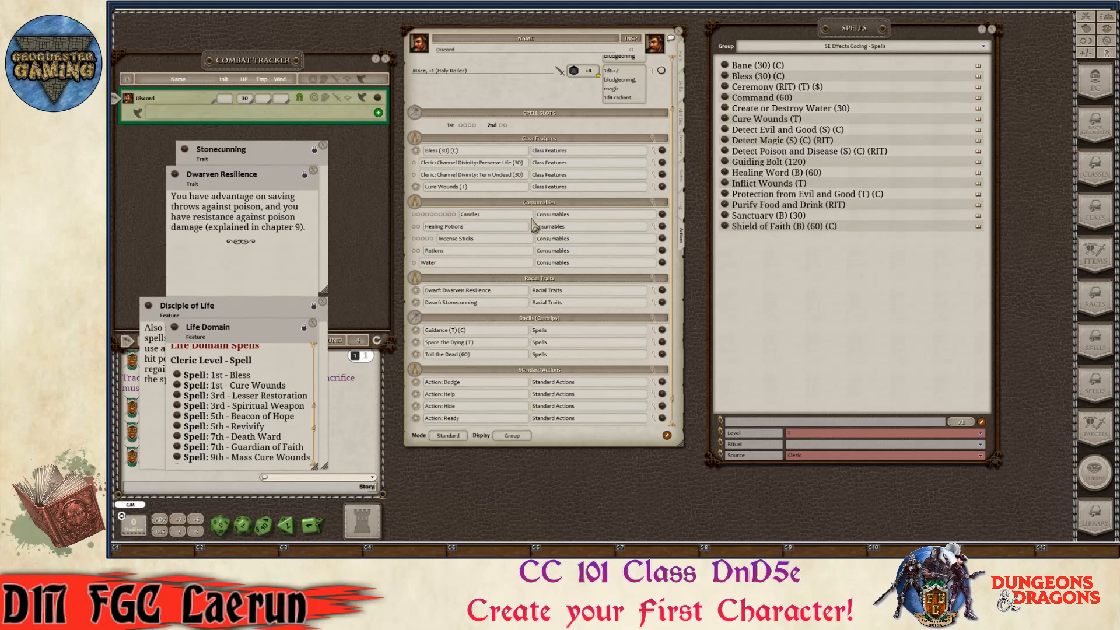
pyautogui.press('ctrl')
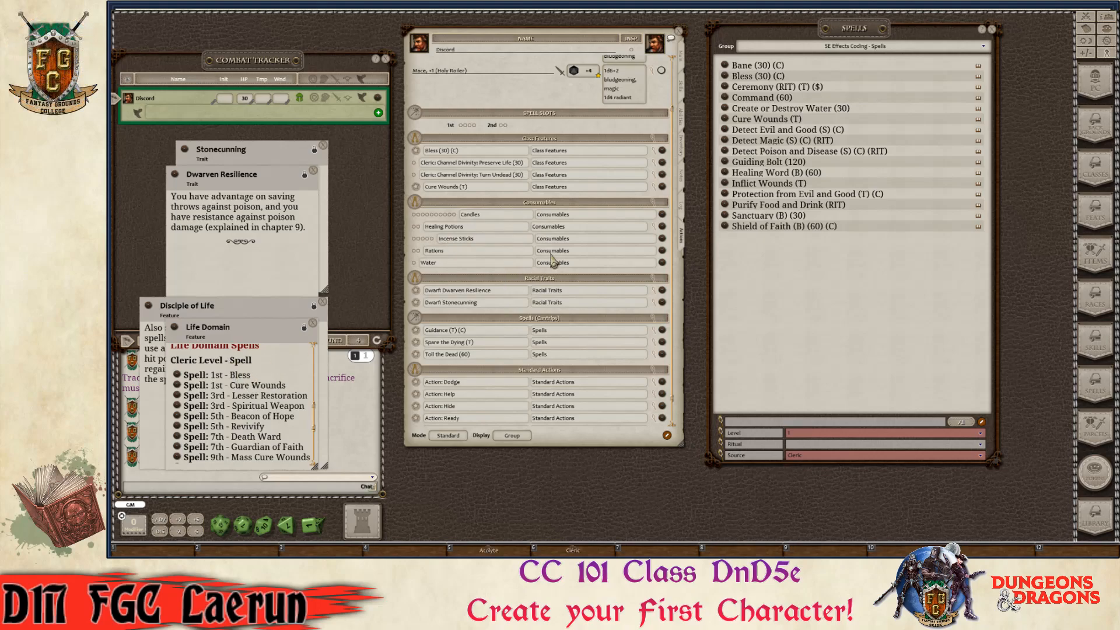
pyautogui.press('ctrl')
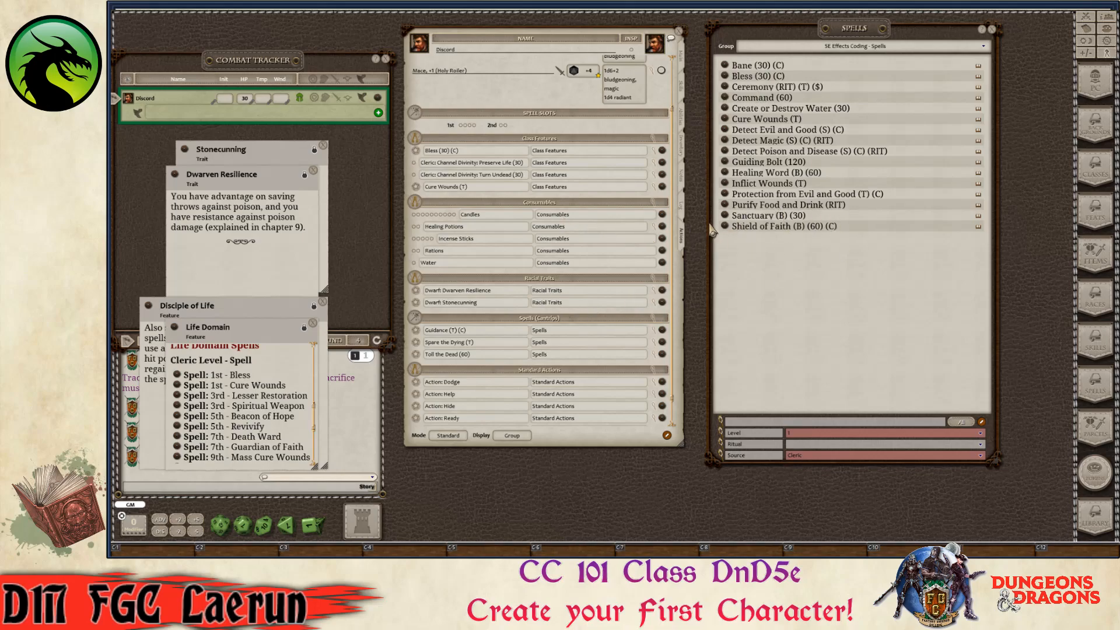
# - Add Shield of Faith and Protection from Evil and Good to the character's level 1 spells
pyautogui.scroll(-1, 621, 245)
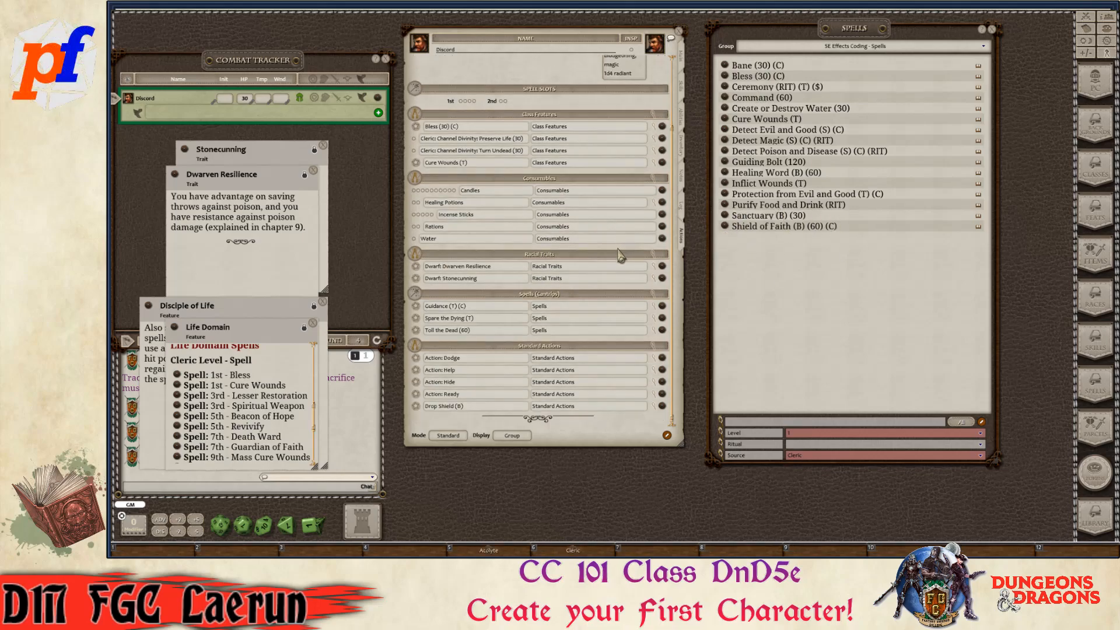
pyautogui.scroll(3, 622, 251)
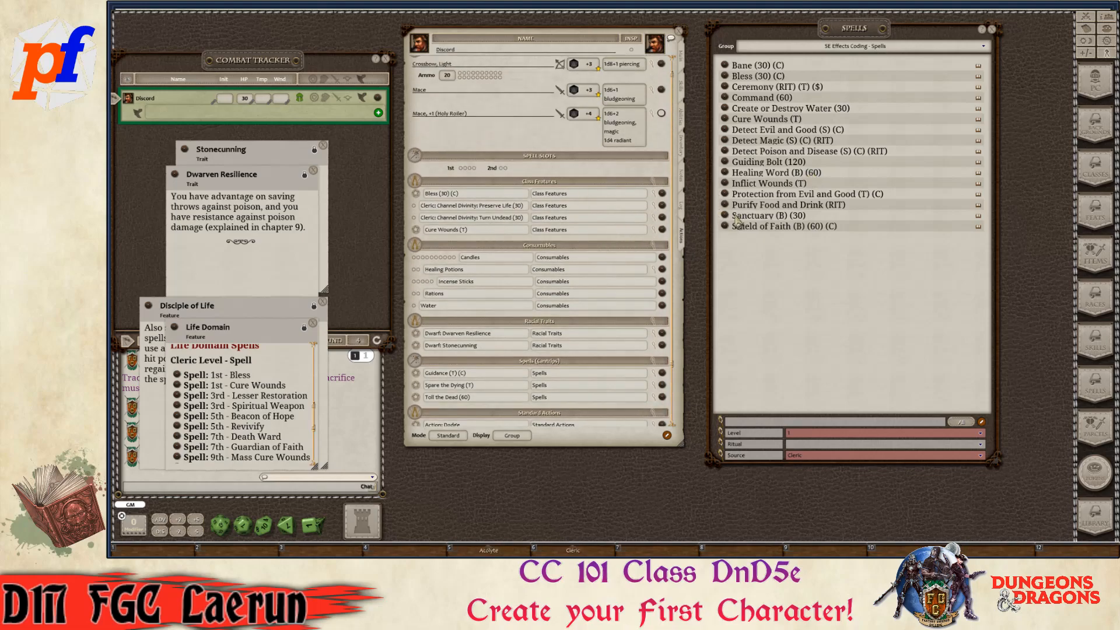
pyautogui.moveTo(725, 227); pyautogui.dragTo(503, 175)
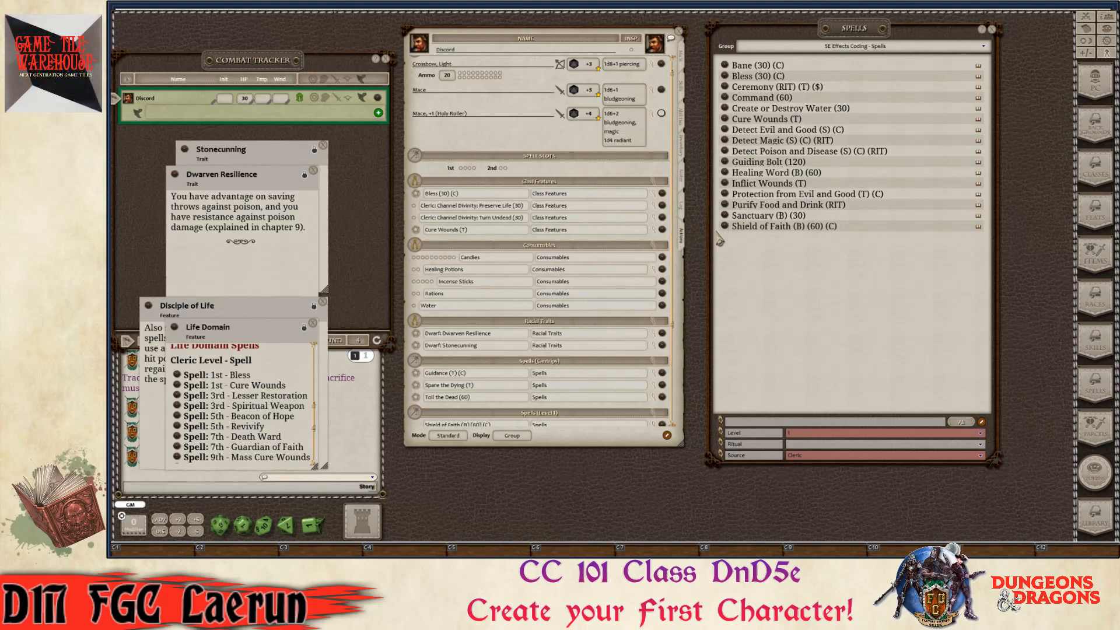
pyautogui.press('ctrl')
pyautogui.moveTo(730, 195); pyautogui.dragTo(496, 175)
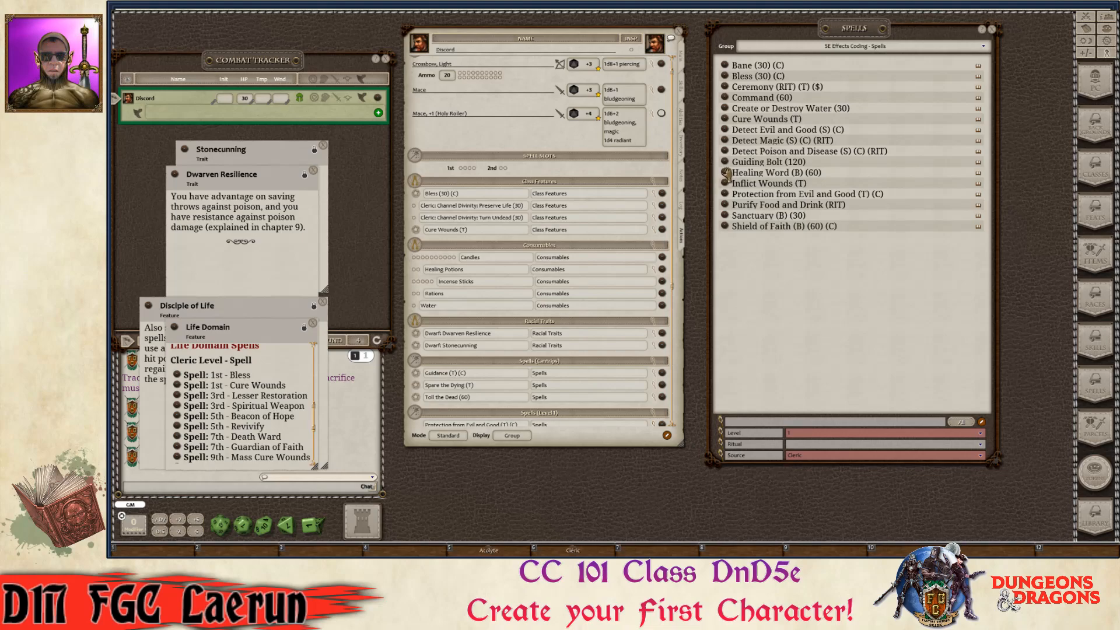
# - Collapse the effect details of Protection from Evil and Good and Shield of Faith in the Spells (Level 1) group
pyautogui.press('ctrl')
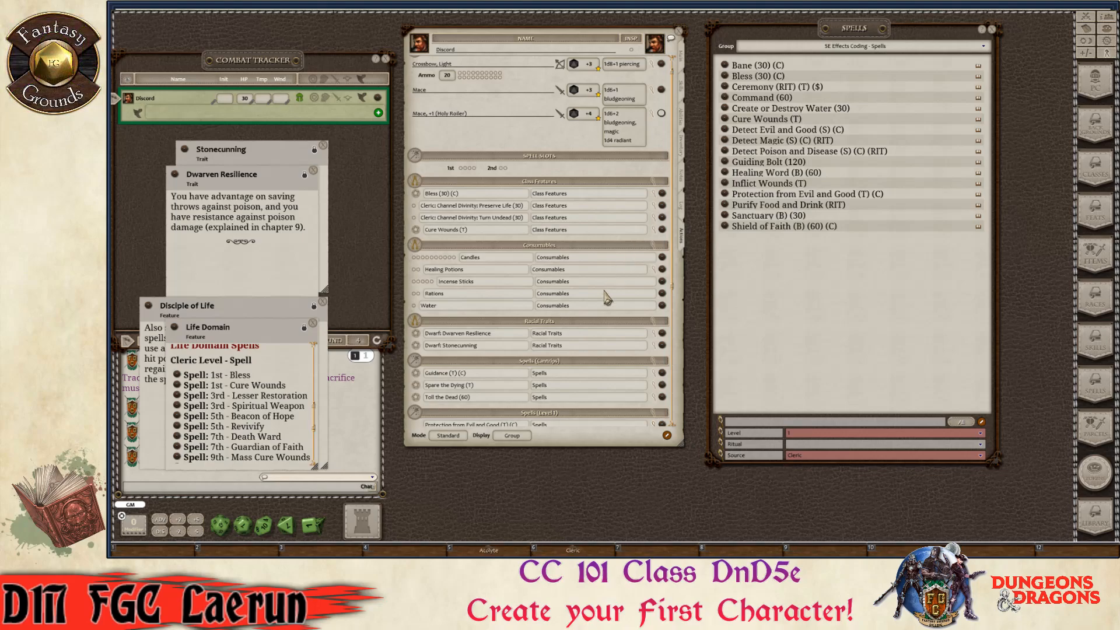
pyautogui.scroll(-5, 609, 308)
pyautogui.scroll(-3, 608, 307)
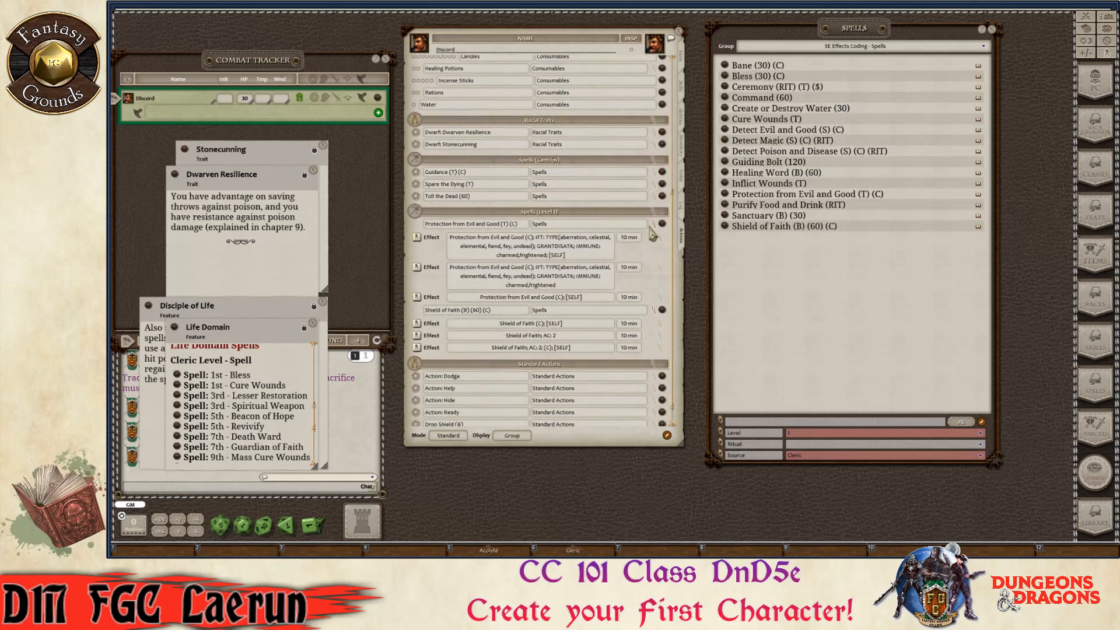
pyautogui.click(663, 224)
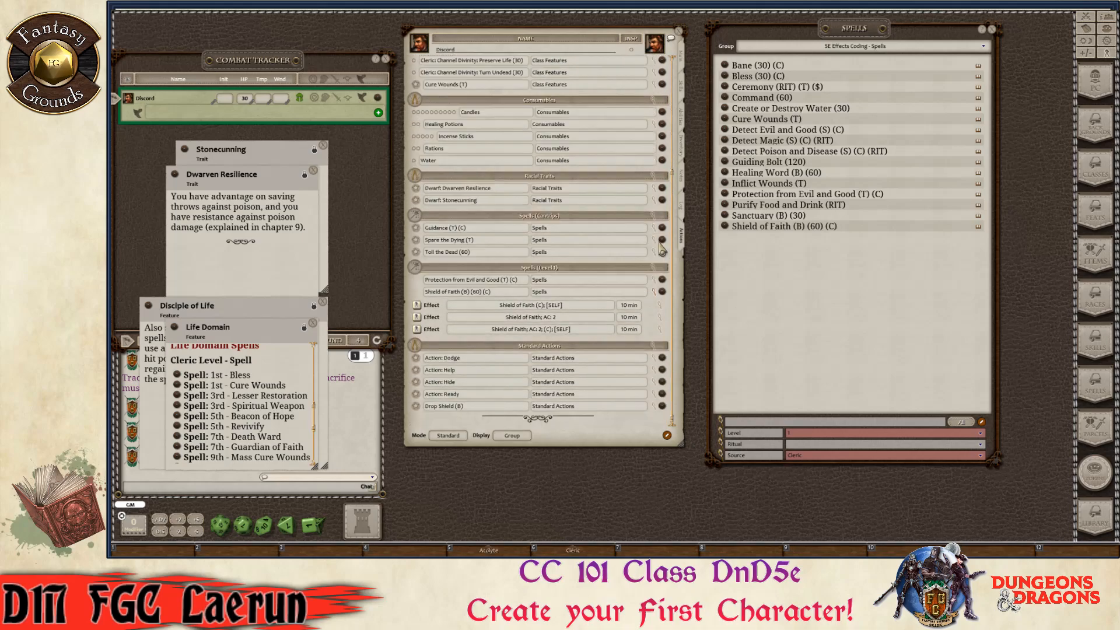
pyautogui.click(655, 290)
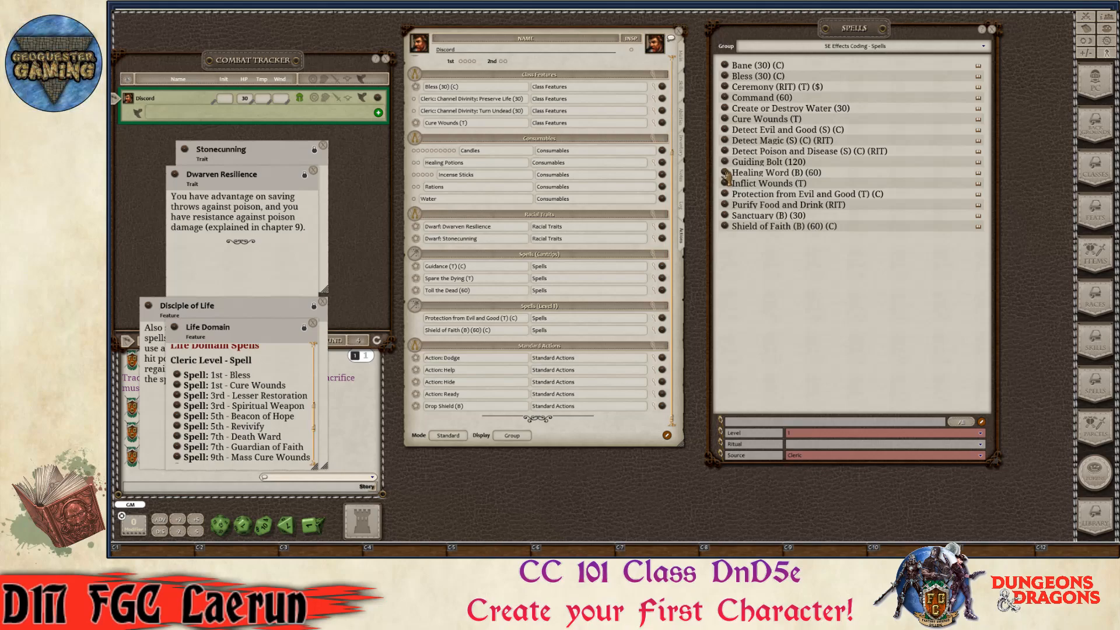
# - Add Healing Word, Guiding Bolt, Bless and Detect Magic from the Spells list to the character's level 1 spells
pyautogui.moveTo(725, 174)
pyautogui.mouseDown()
pyautogui.moveTo(598, 69)
pyautogui.moveTo(549, 61)
pyautogui.mouseUp()
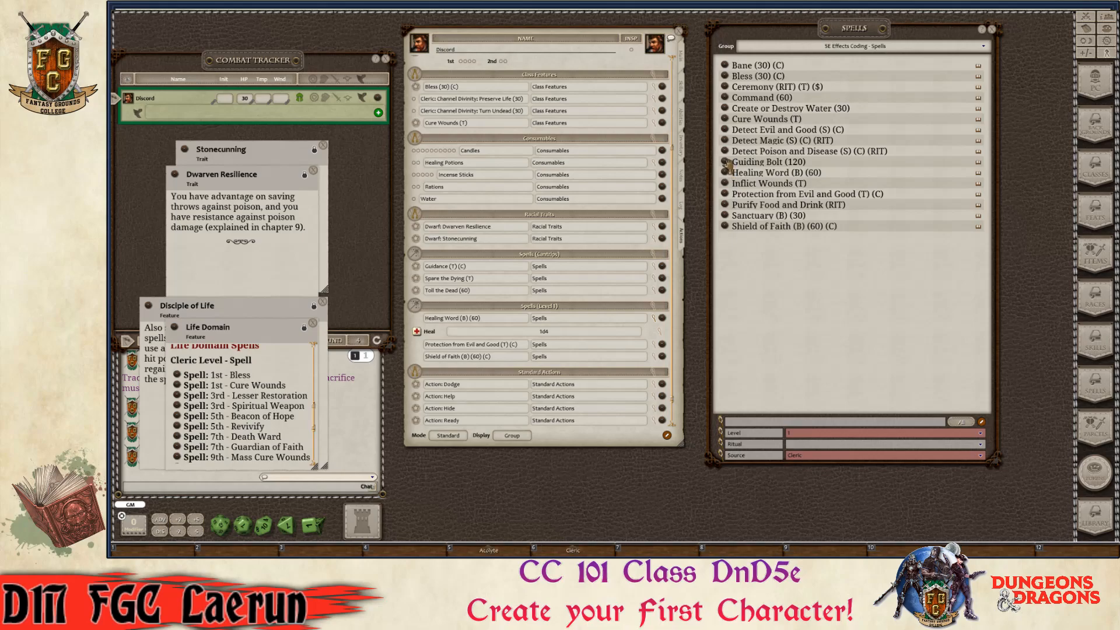
pyautogui.scroll(3, 594, 257)
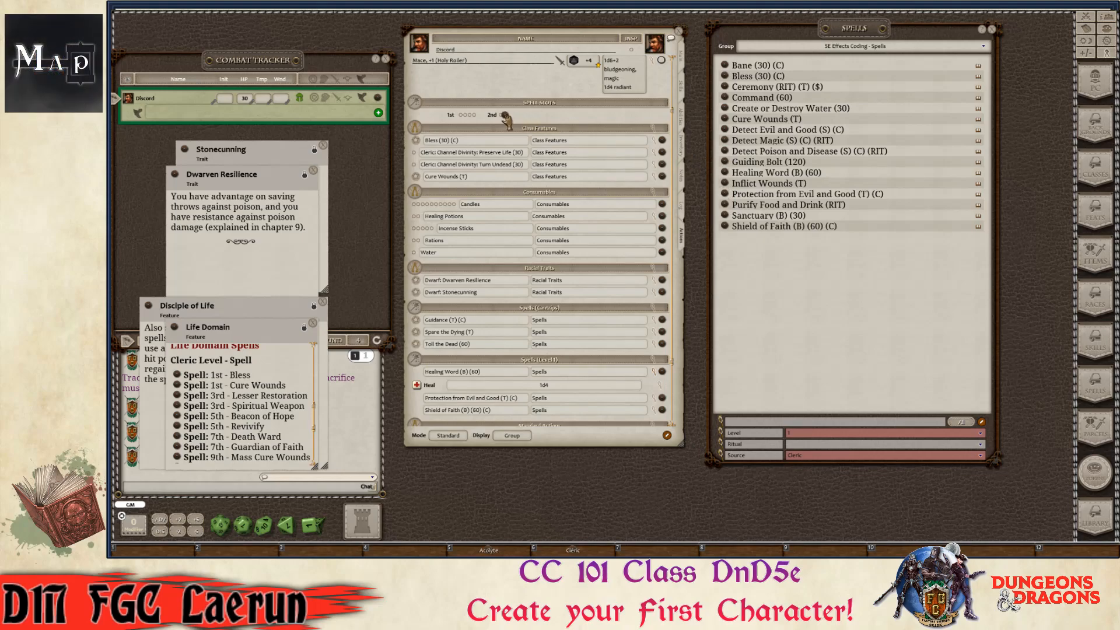
pyautogui.moveTo(505, 119); pyautogui.dragTo(515, 129)
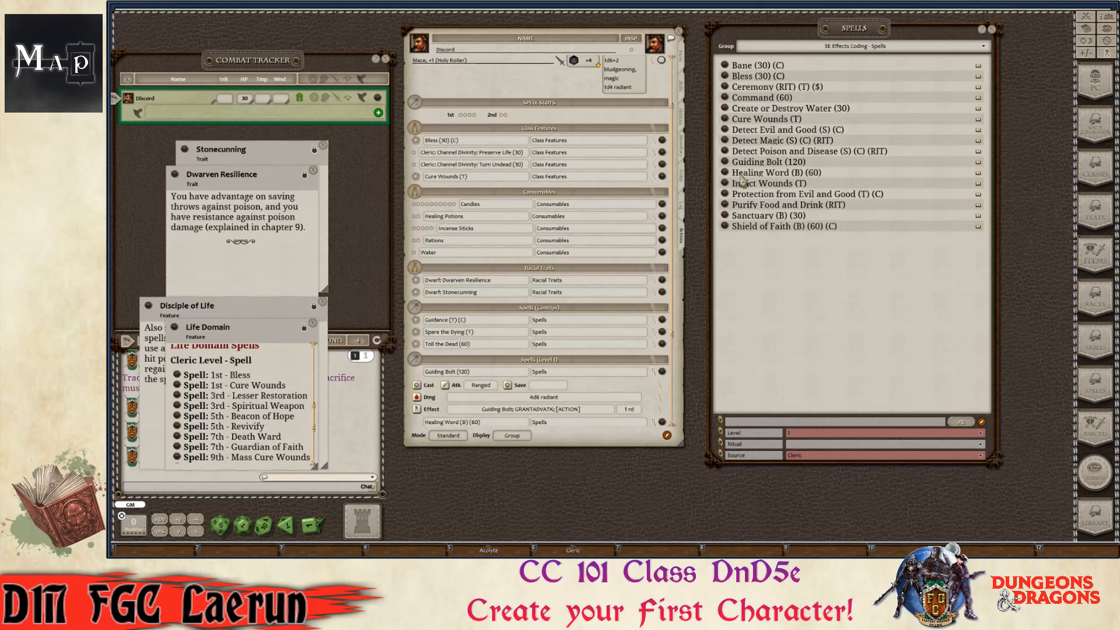
pyautogui.press('ctrl')
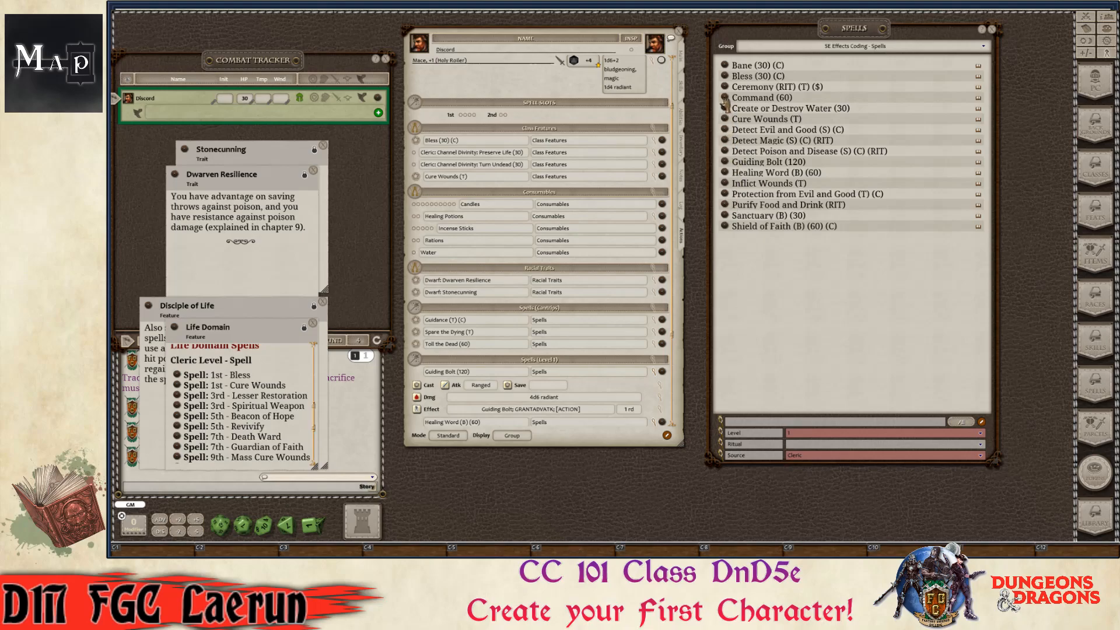
pyautogui.moveTo(724, 78); pyautogui.dragTo(507, 123)
pyautogui.press('ctrl')
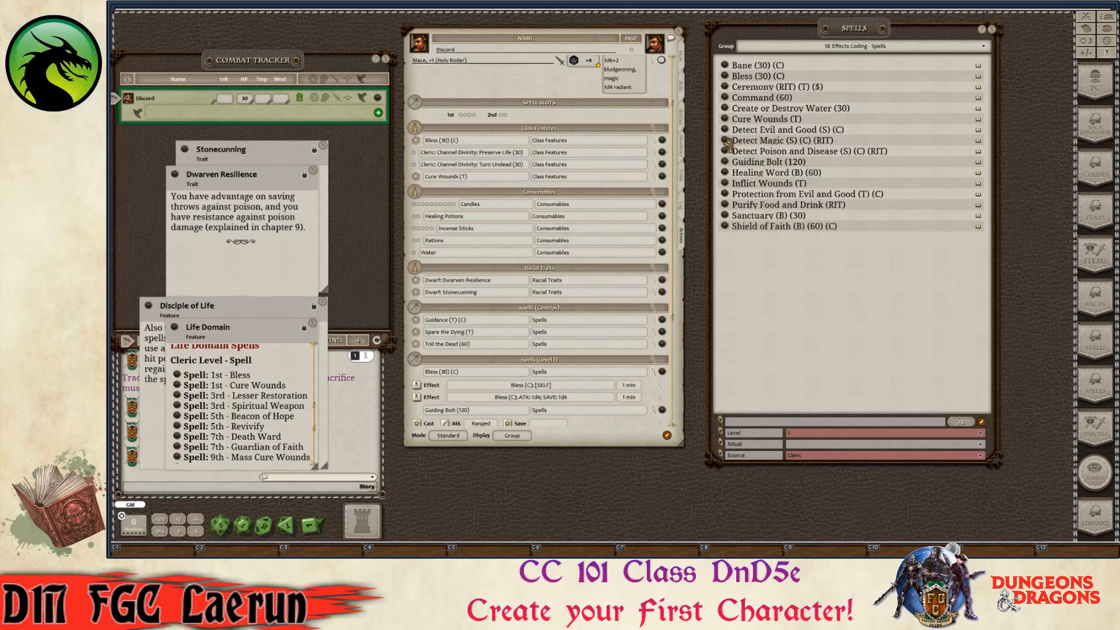
pyautogui.moveTo(728, 143); pyautogui.dragTo(518, 150)
# - Collapse the details of Bless, Detect Magic, Guiding Bolt and Healing Word in the Spells (Level 1) group
pyautogui.scroll(-2, 583, 276)
pyautogui.scroll(-3, 593, 331)
pyautogui.press('ctrl')
pyautogui.click(654, 184)
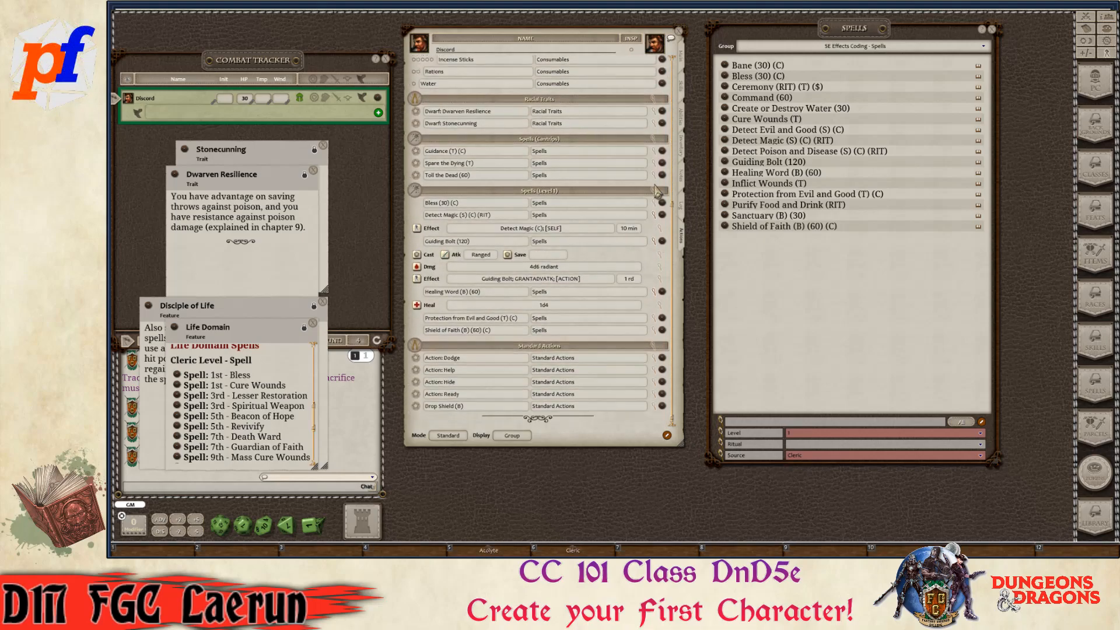
pyautogui.click(654, 216)
pyautogui.click(655, 242)
pyautogui.press('ctrl')
pyautogui.click(654, 292)
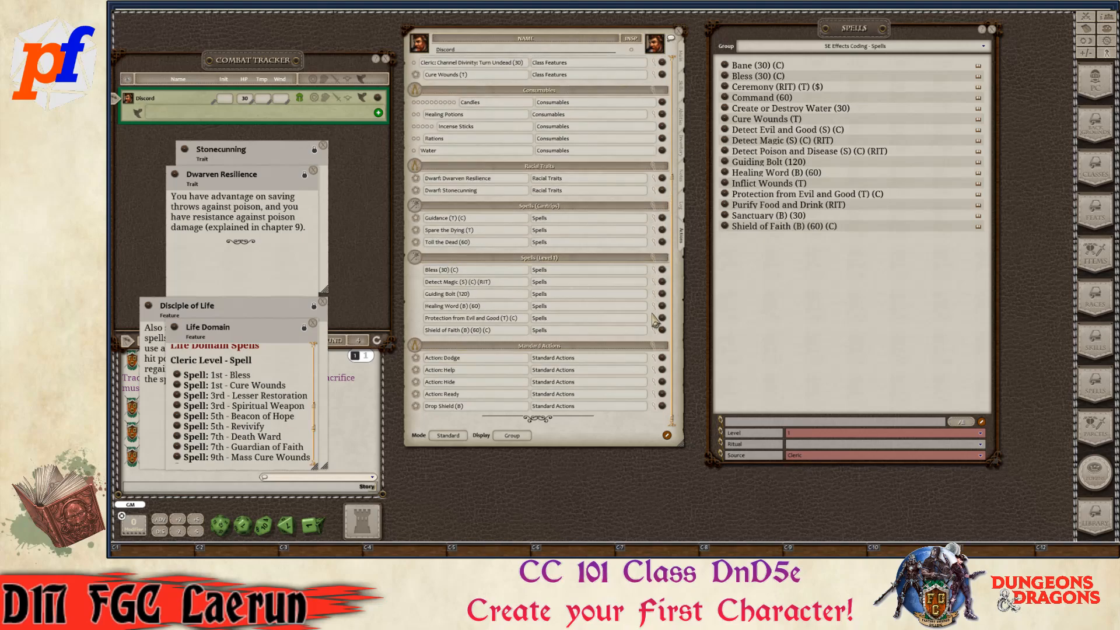
# - Filter the Spells list to level 2 cleric spells
pyautogui.scroll(5, 592, 204)
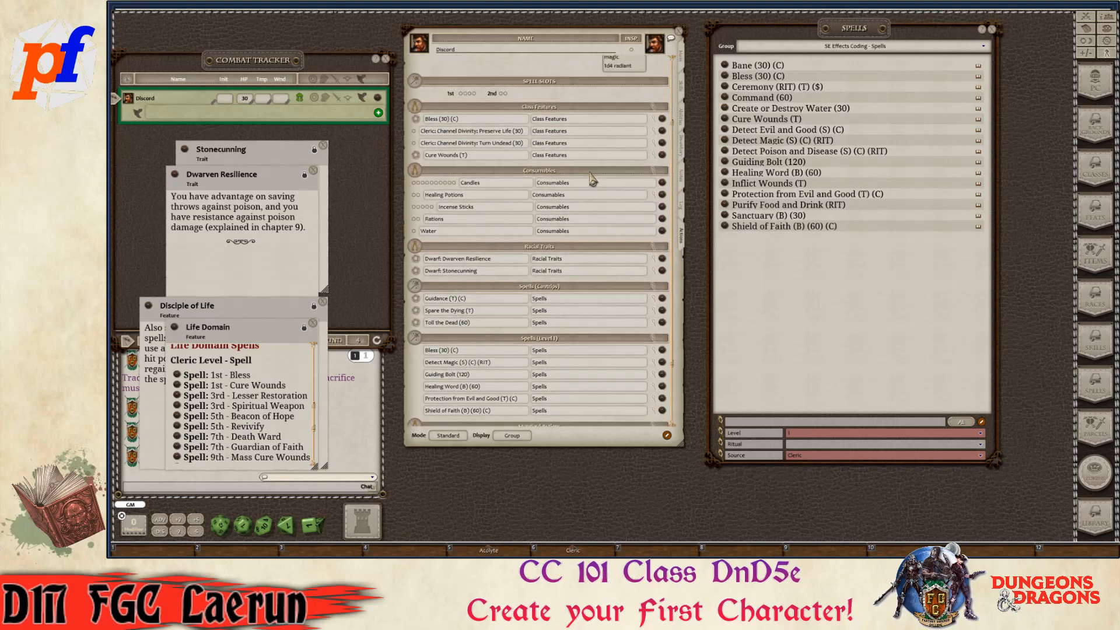
pyautogui.press('ctrl')
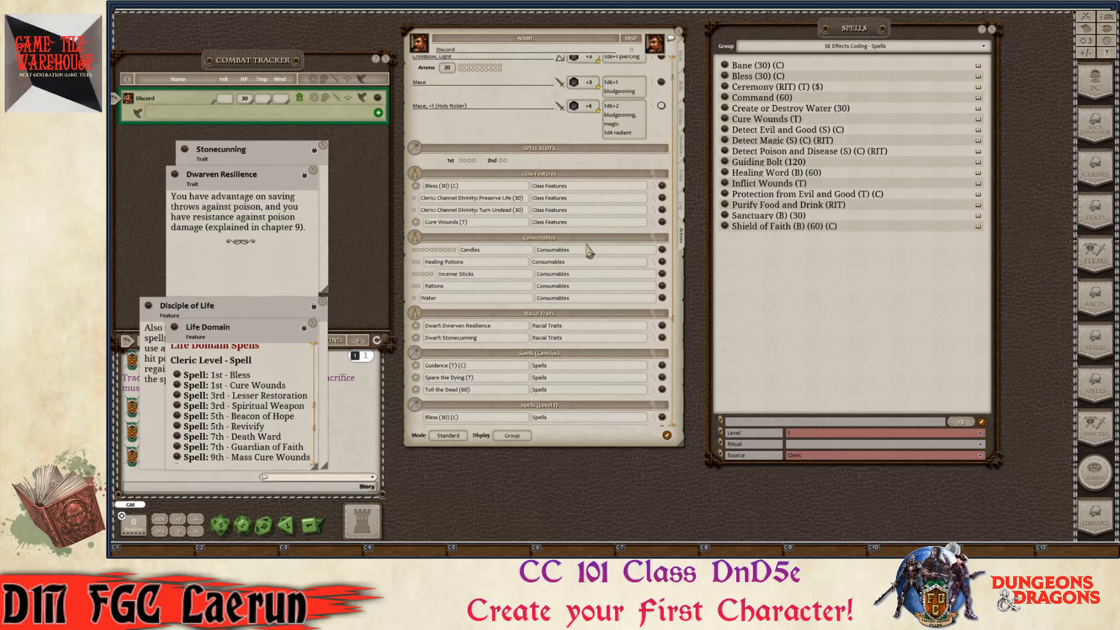
pyautogui.scroll(-5, 604, 223)
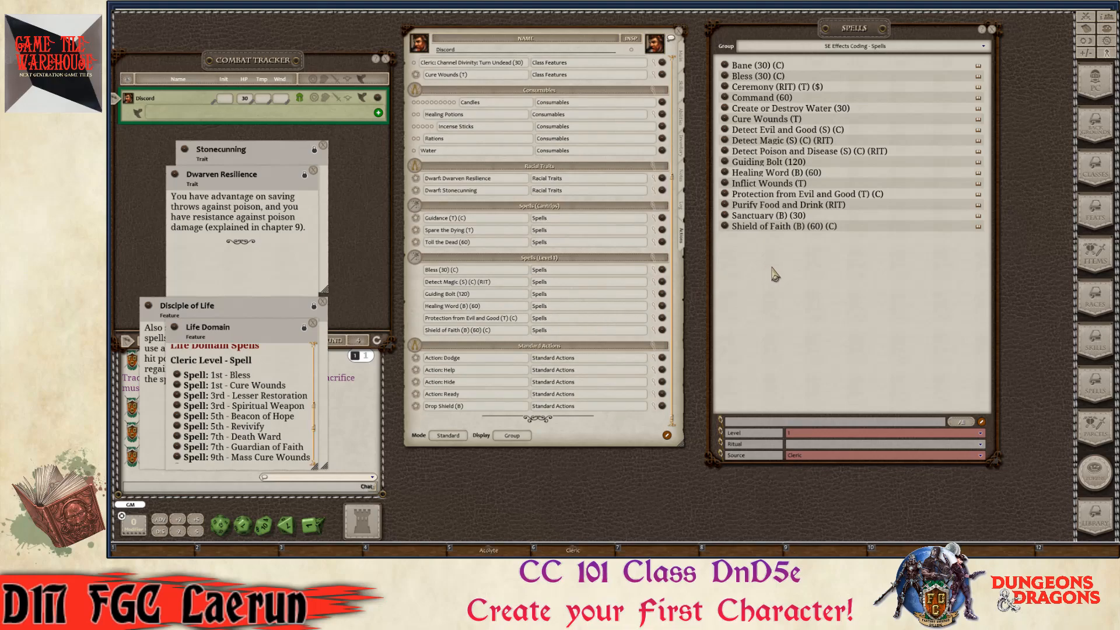
pyautogui.click(980, 433)
pyautogui.click(791, 387)
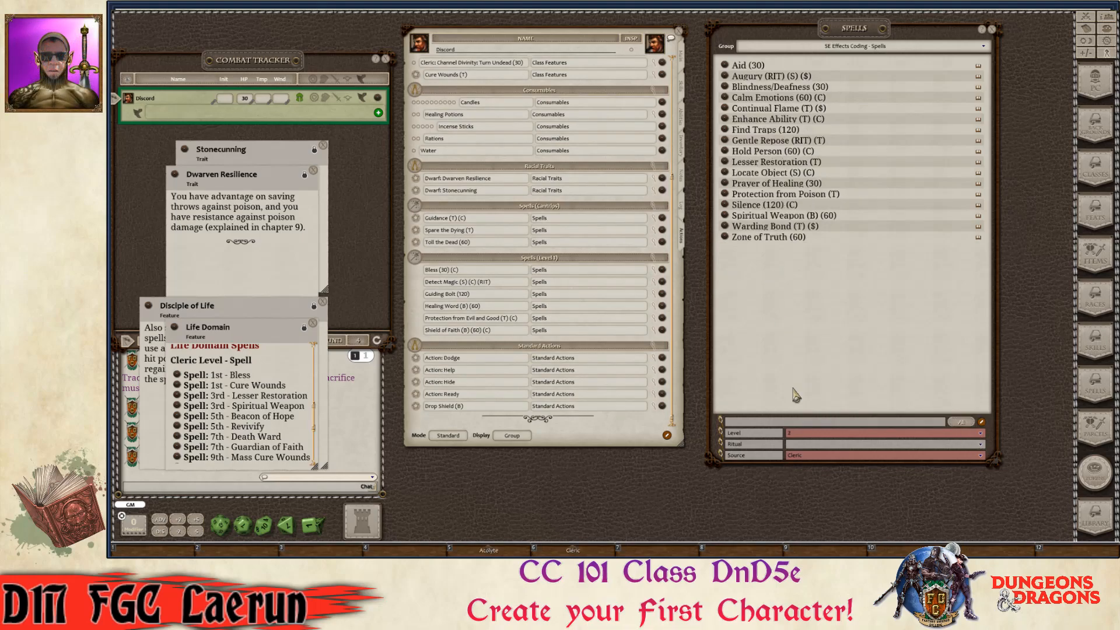
# - Add Spiritual Weapon, with its details collapsed, and Lesser Restoration to the Class Features group of the character's actions
pyautogui.press('ctrl')
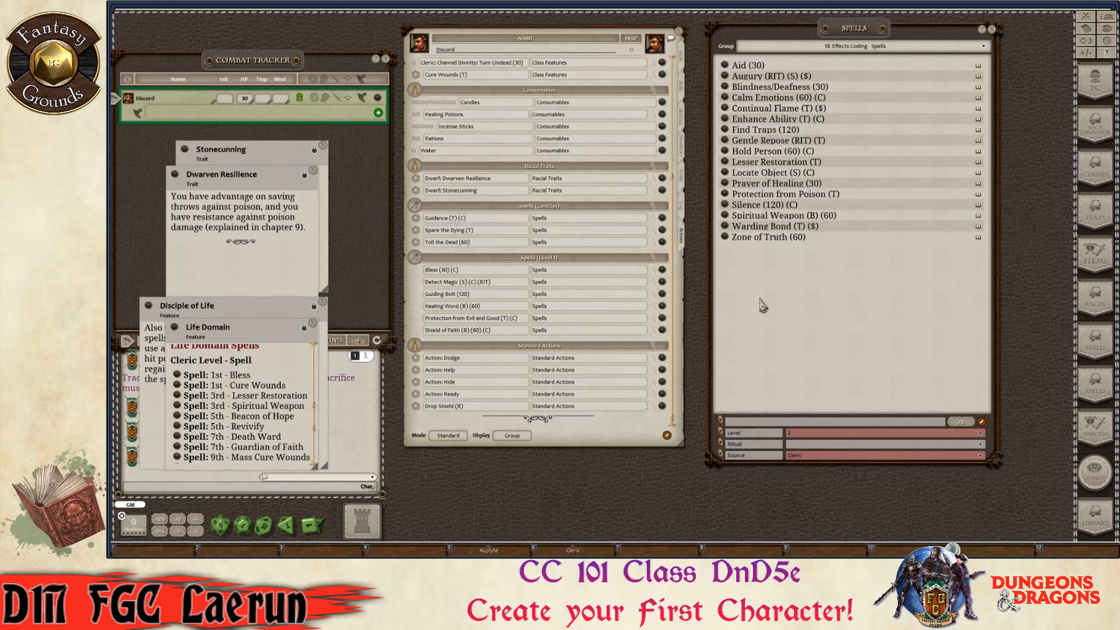
pyautogui.press('ctrl')
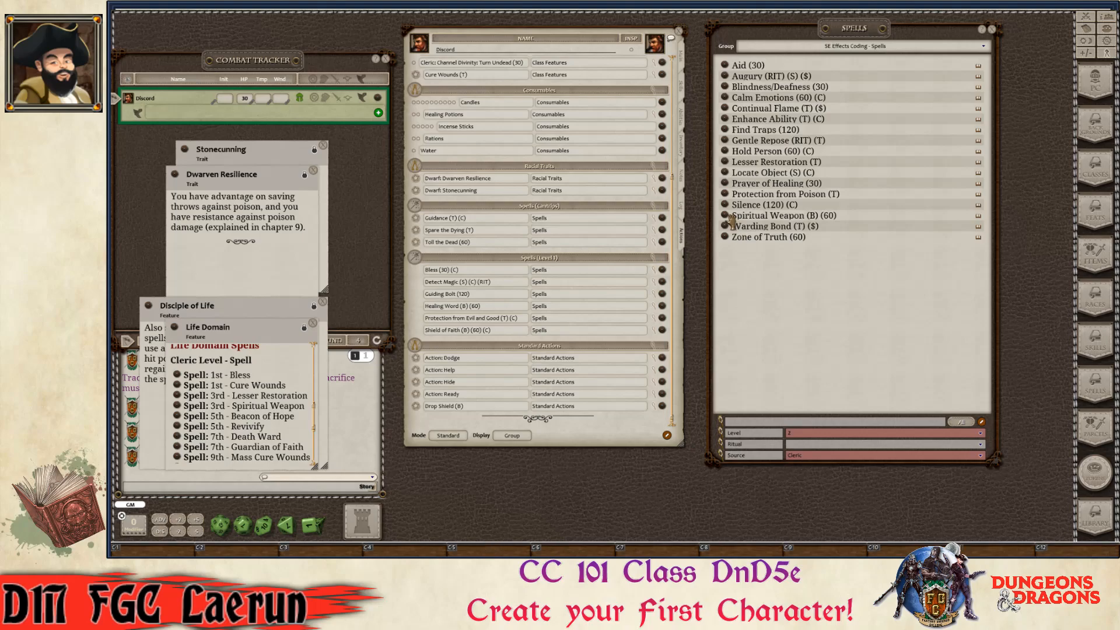
pyautogui.press('ctrl')
pyautogui.scroll(4, 496, 150)
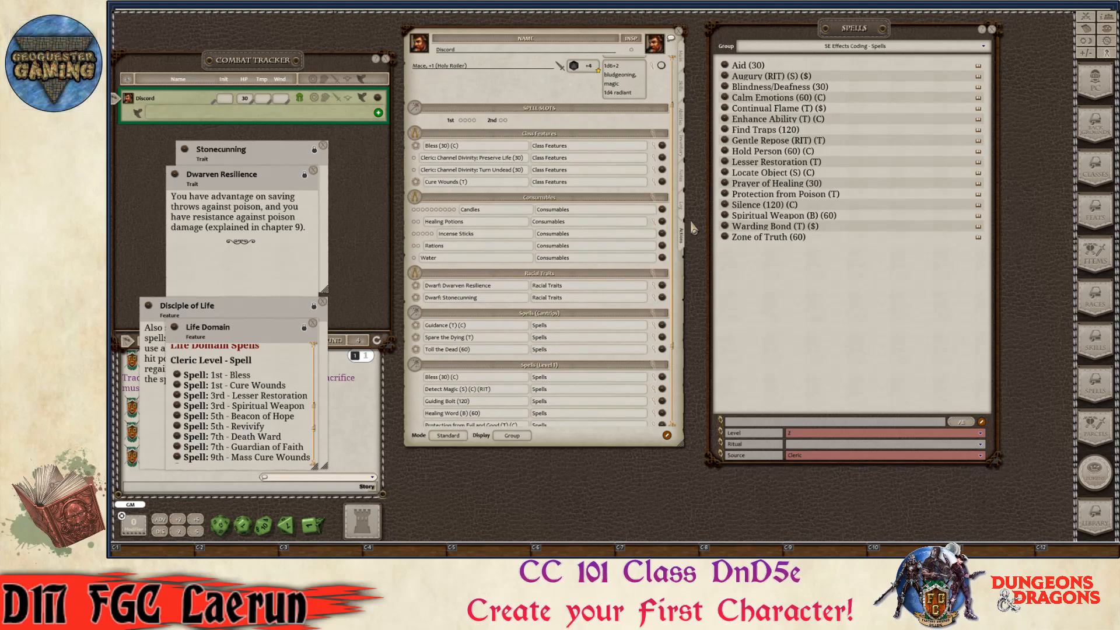
pyautogui.moveTo(600, 189); pyautogui.dragTo(506, 163)
pyautogui.press('ctrl')
pyautogui.click(654, 195)
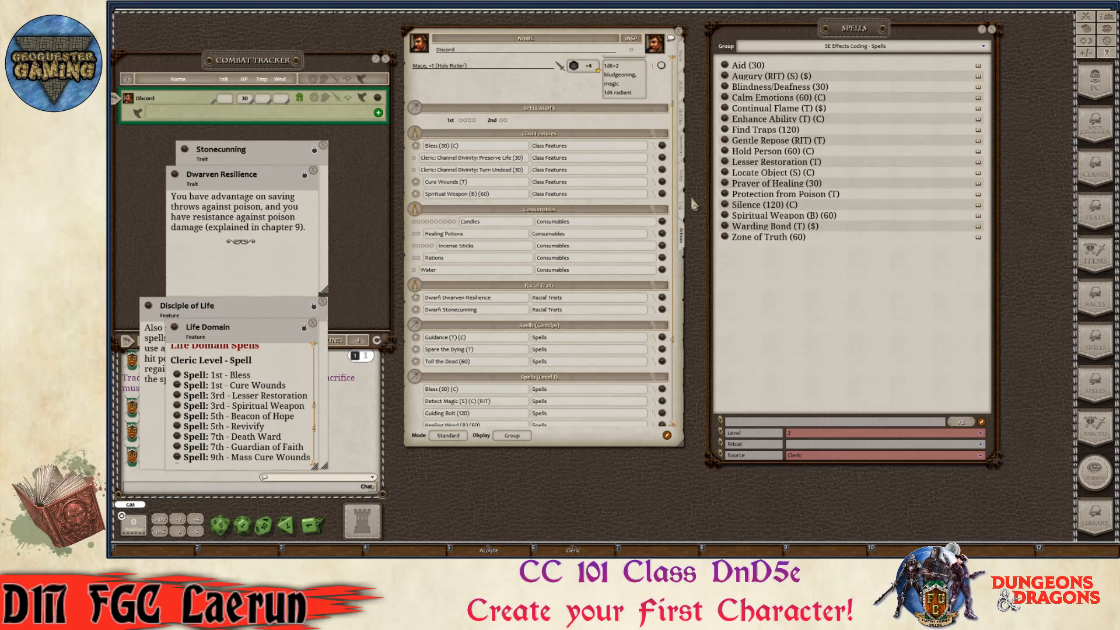
pyautogui.press('ctrl')
pyautogui.moveTo(725, 166); pyautogui.dragTo(490, 178)
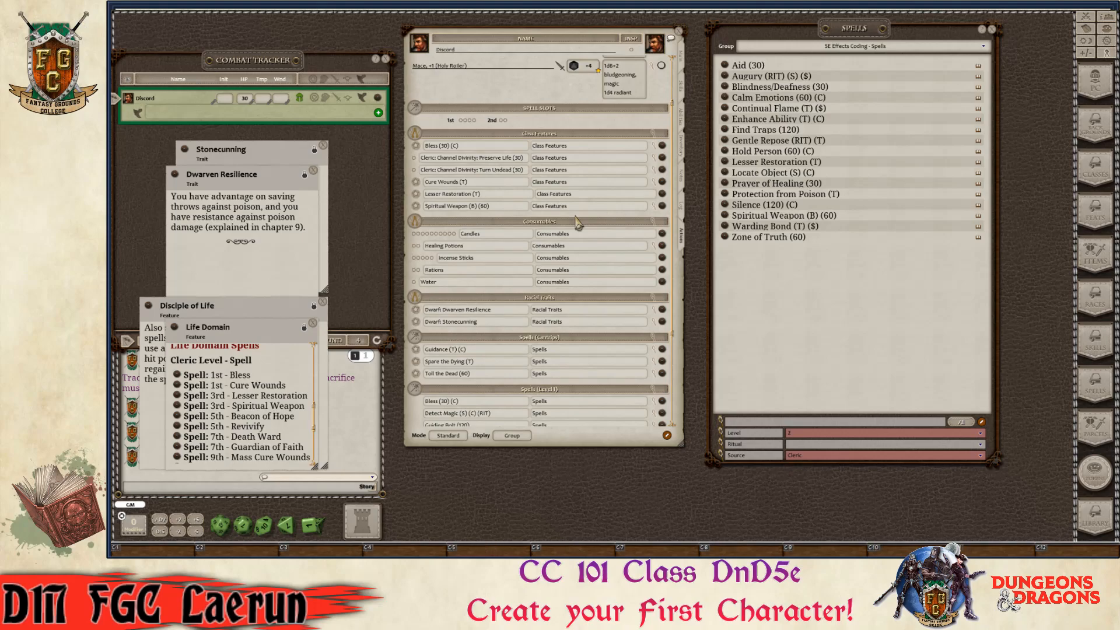
# - Add Aid, Continual Flame, Find Traps, Hold Person, Locate Object, Prayer of Healing and Silence to the character's level 2 spells
pyautogui.press('ctrl')
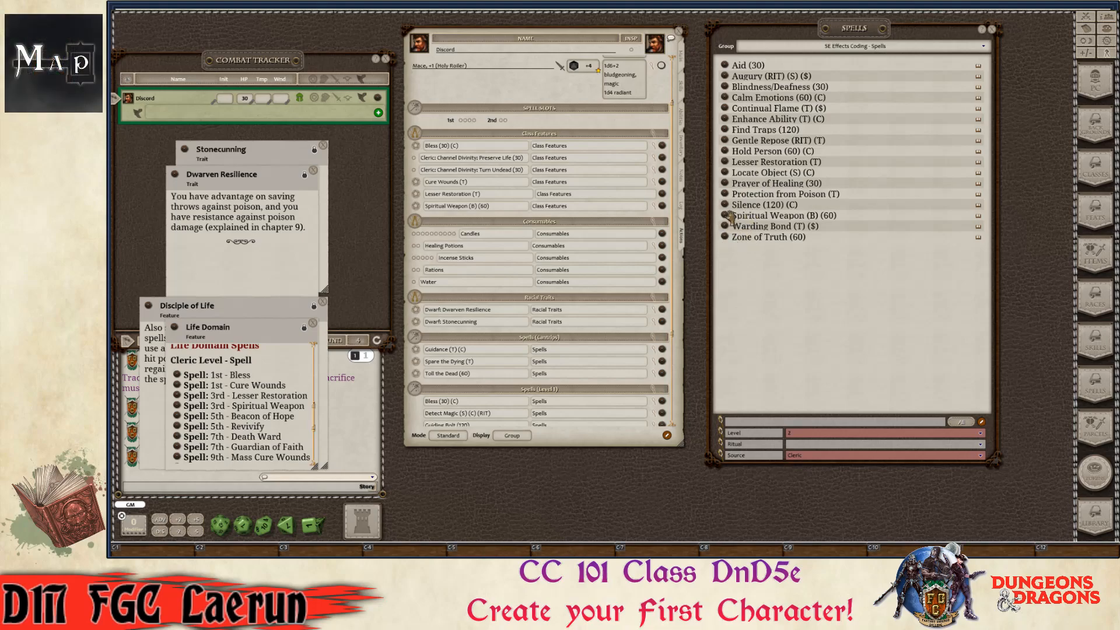
pyautogui.press('ctrl')
pyautogui.press('ctrl')
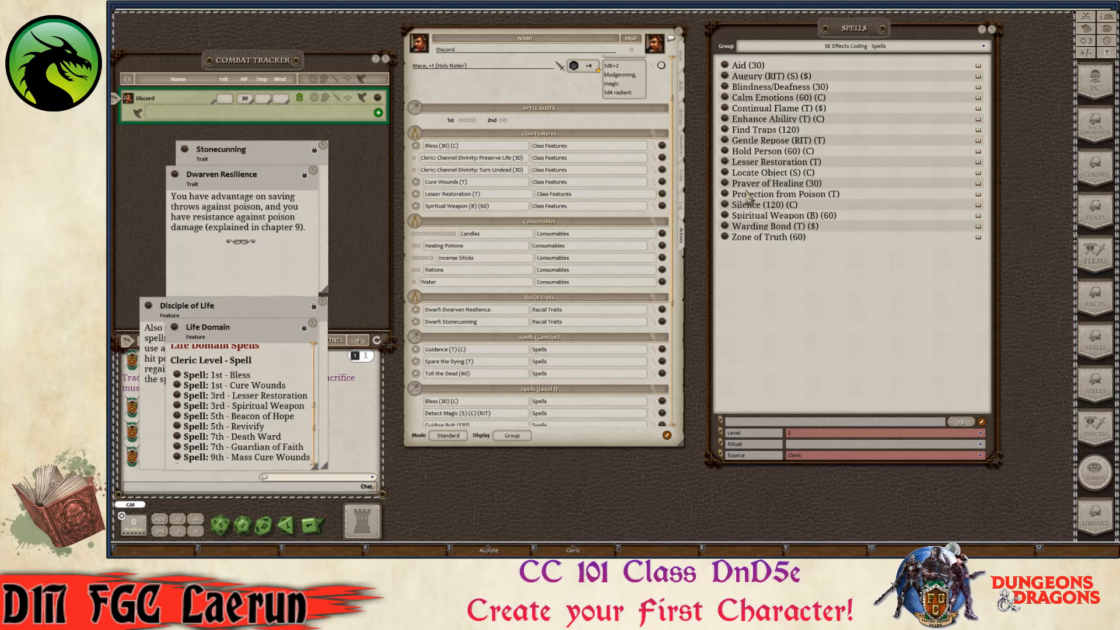
pyautogui.press('ctrl')
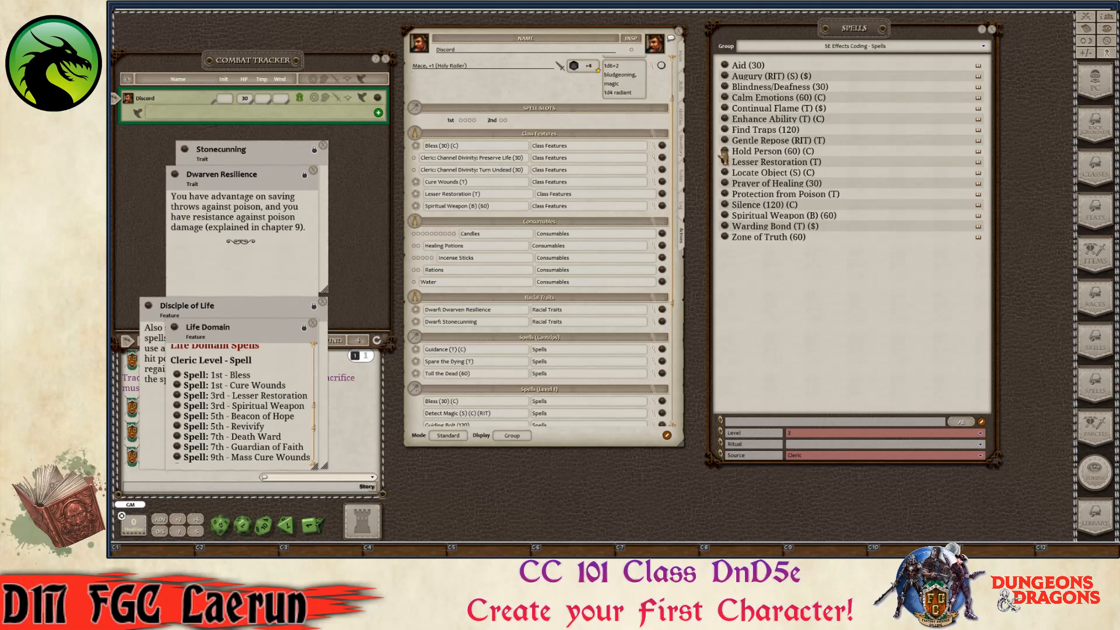
pyautogui.press('ctrl')
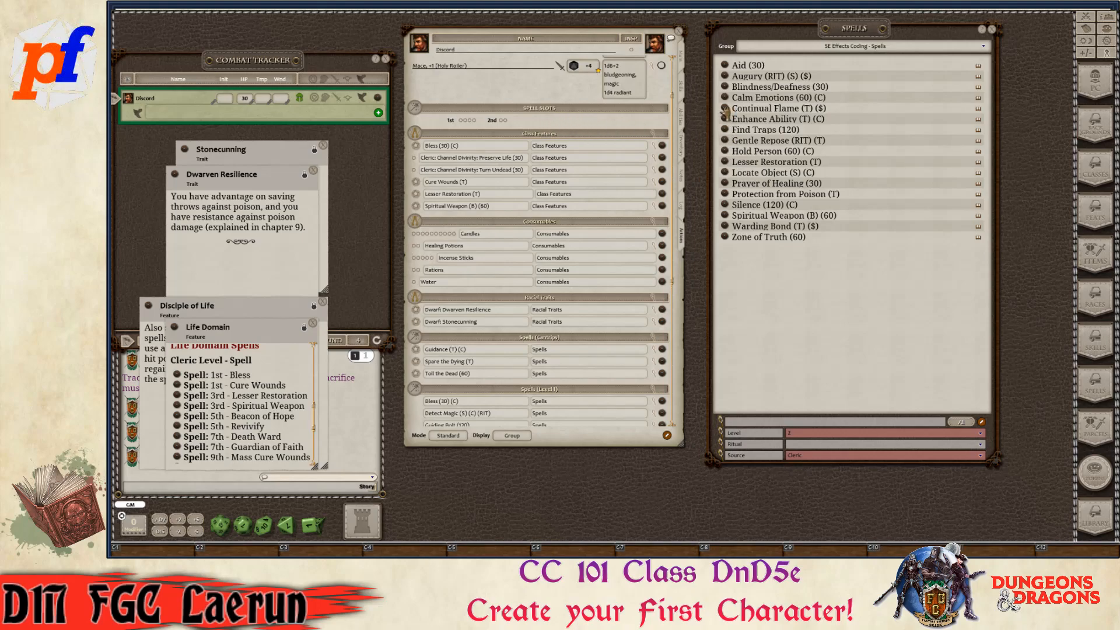
pyautogui.press('ctrl')
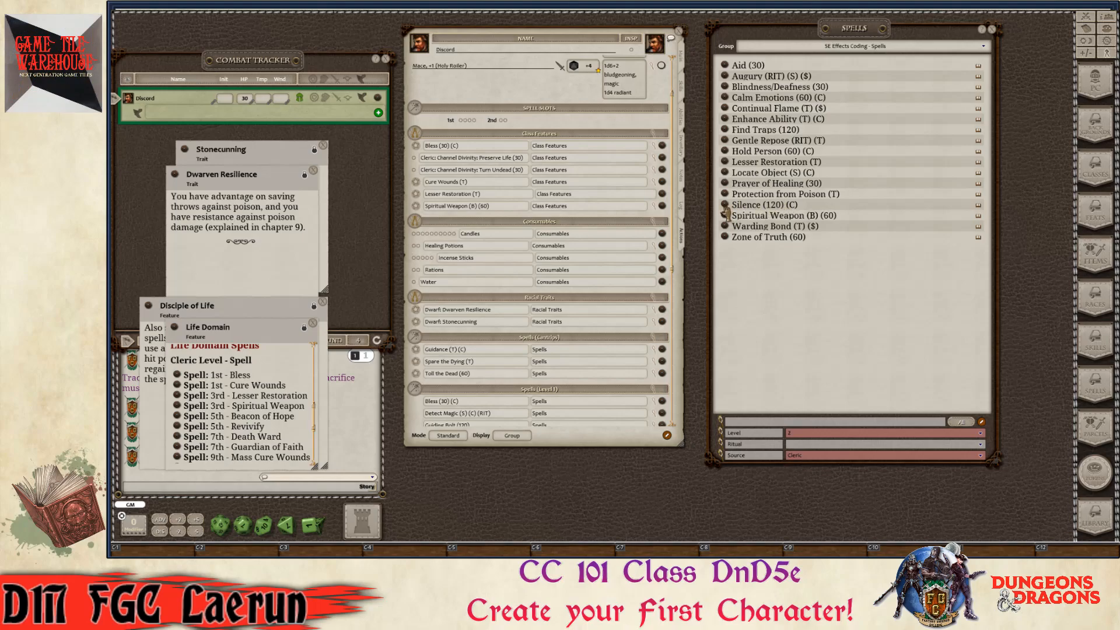
pyautogui.moveTo(725, 205); pyautogui.dragTo(520, 122)
# - Collapse the details of Aid, Hold Person, Prayer of Healing, Silence and Locate Object in the Spells (Level 2) group
pyautogui.scroll(-10, 605, 234)
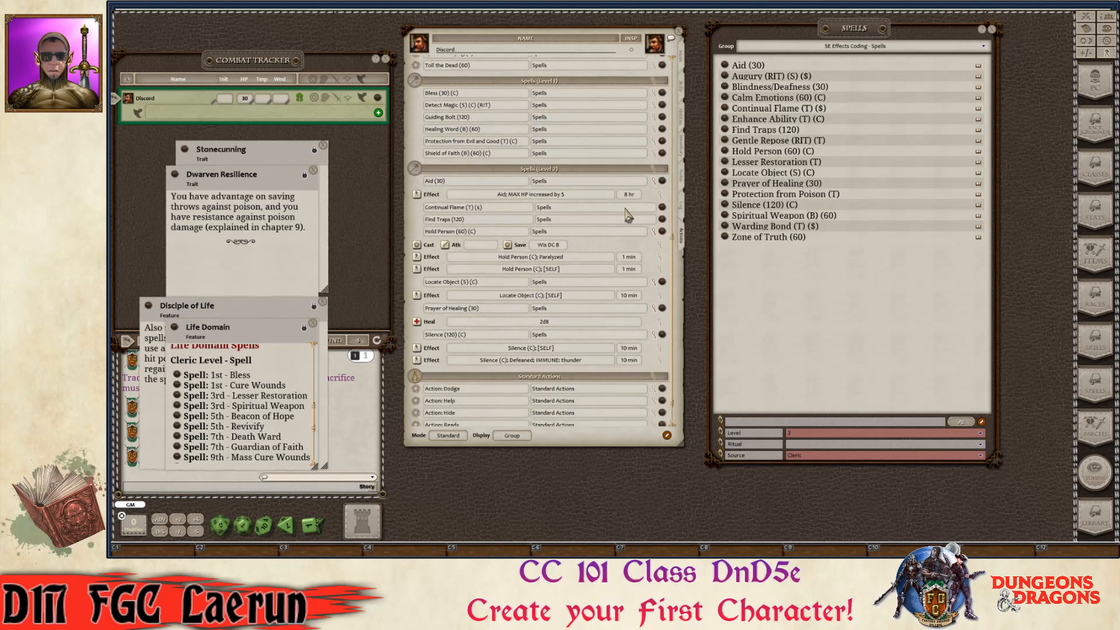
pyautogui.click(654, 185)
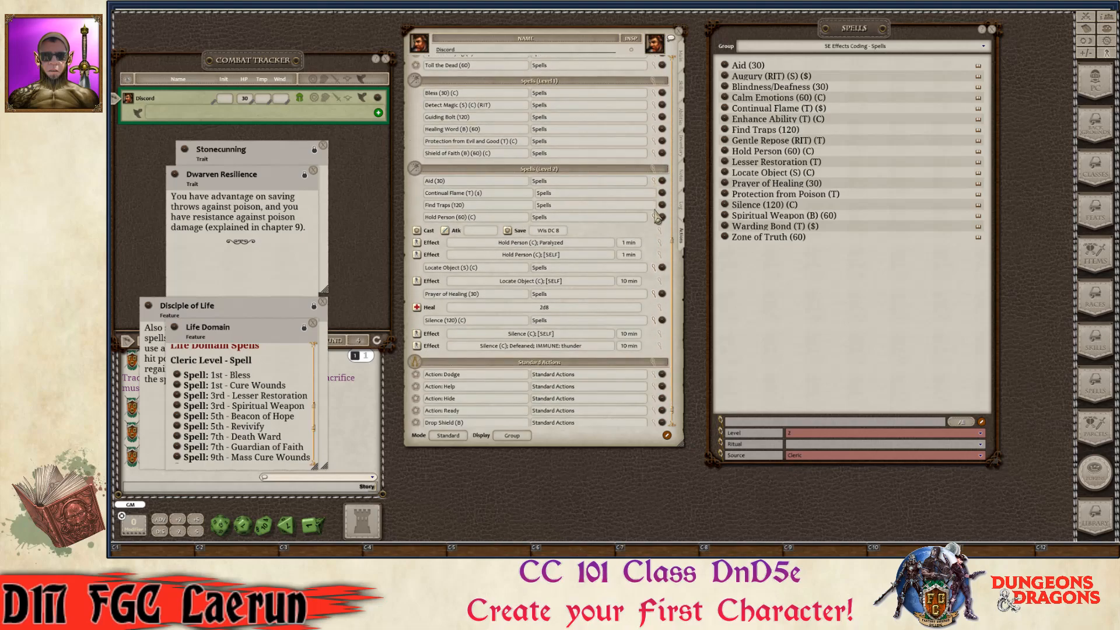
pyautogui.click(654, 218)
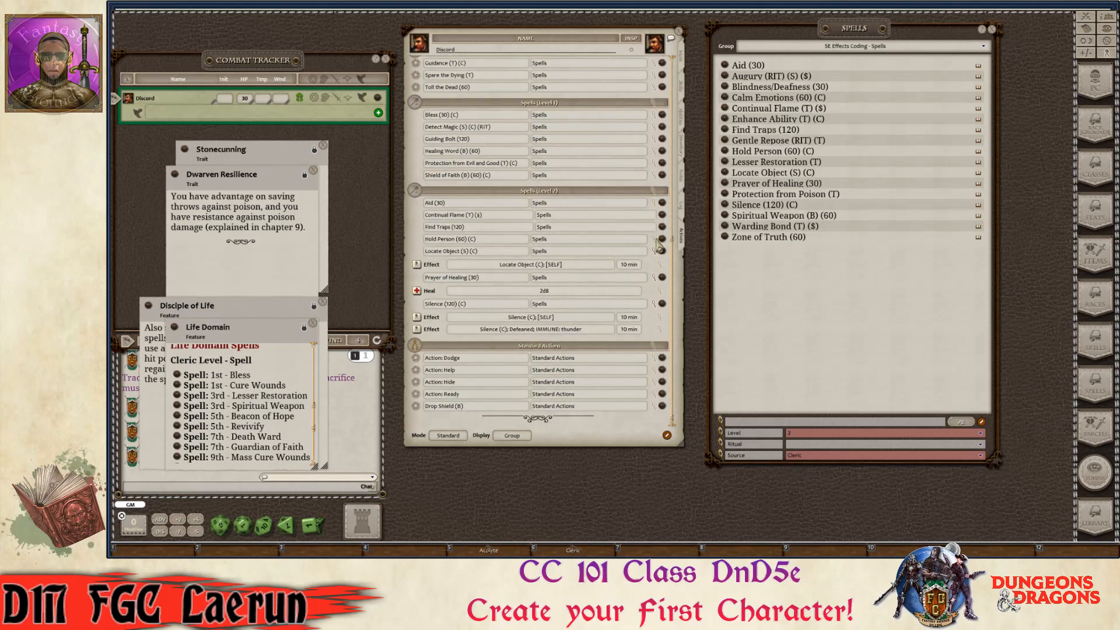
pyautogui.click(654, 280)
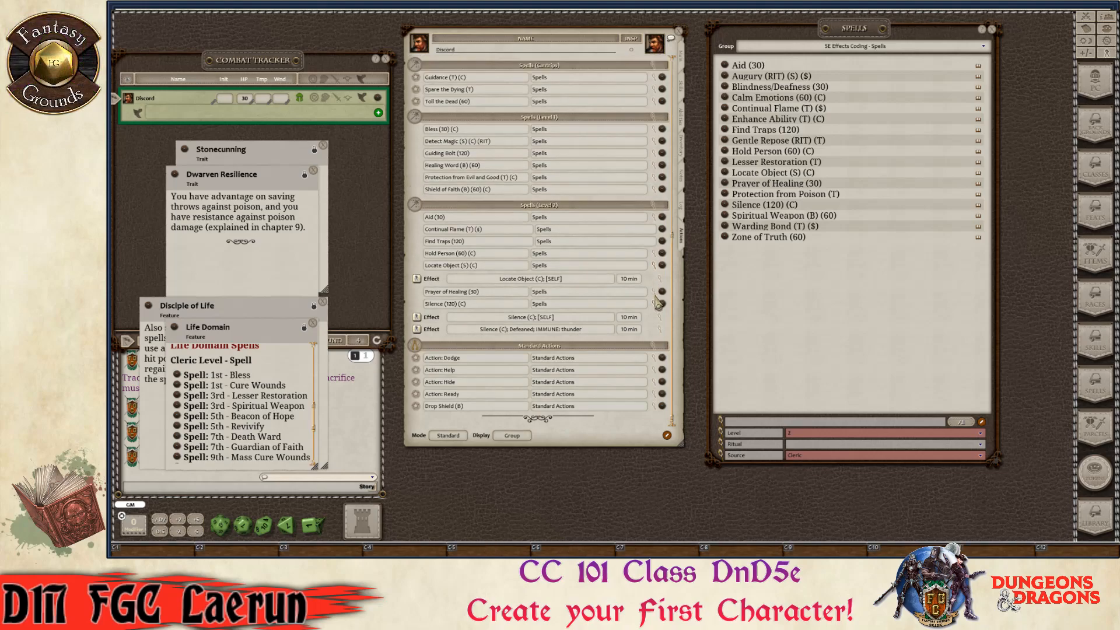
pyautogui.keyDown('ctrl'); pyautogui.click(655, 303); pyautogui.keyUp('ctrl')
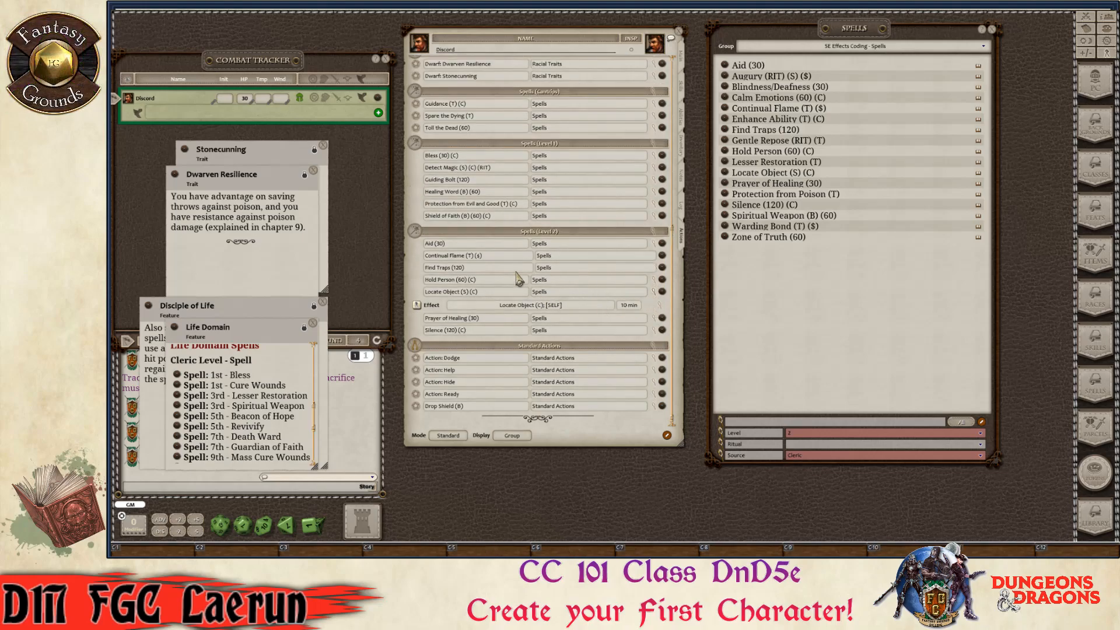
pyautogui.click(654, 298)
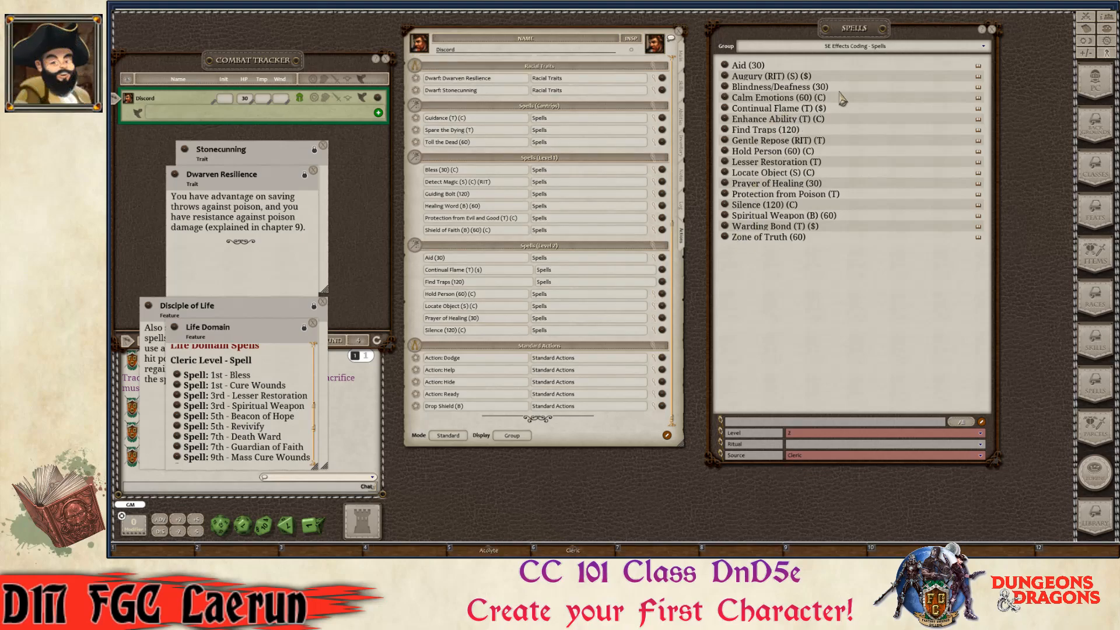
# - Move the Spells list and the character sheet apart and enlarge the character sheet to show more actions
pyautogui.moveTo(877, 39); pyautogui.dragTo(959, 94)
pyautogui.moveTo(542, 32); pyautogui.dragTo(583, 38)
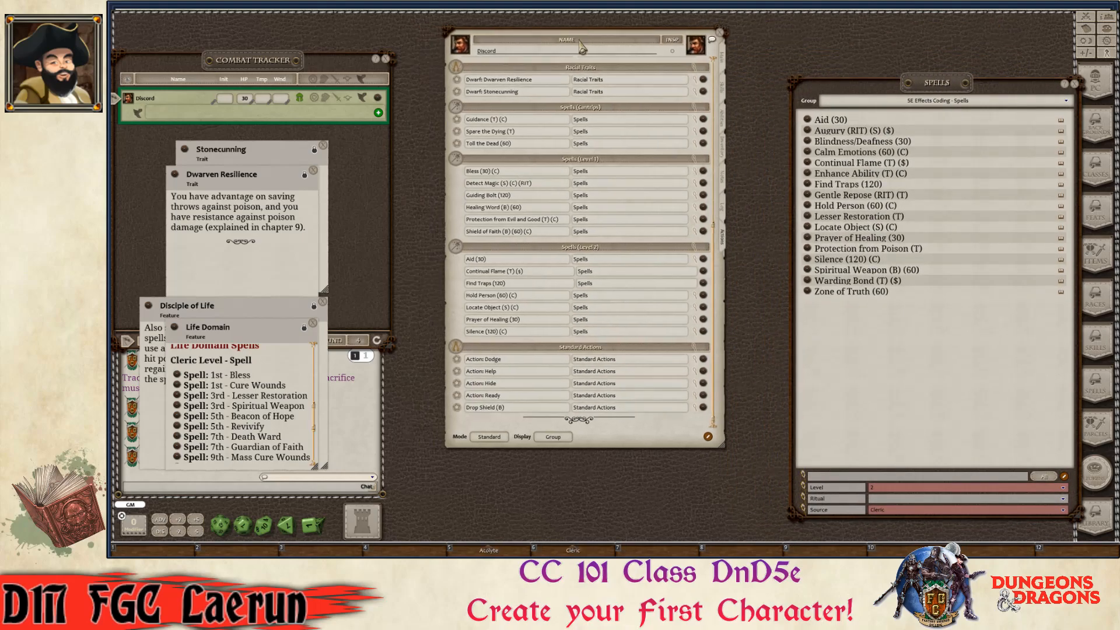
pyautogui.moveTo(721, 445); pyautogui.dragTo(756, 495)
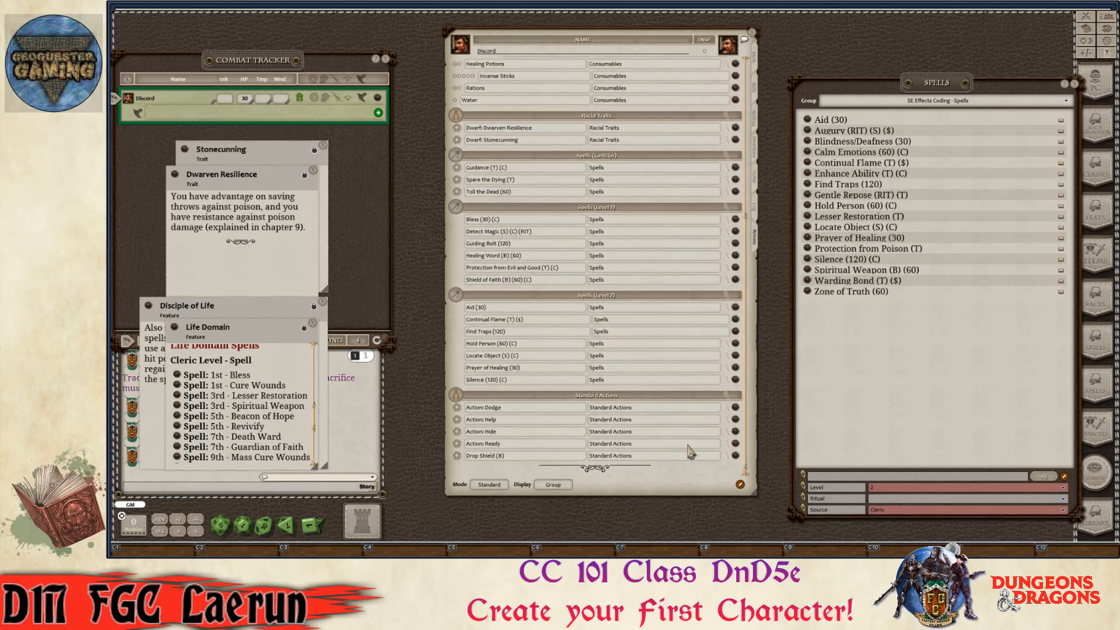
# - Set the ability of the Class Features power group to Wis and close the group's settings
pyautogui.scroll(3, 613, 332)
pyautogui.scroll(5, 614, 333)
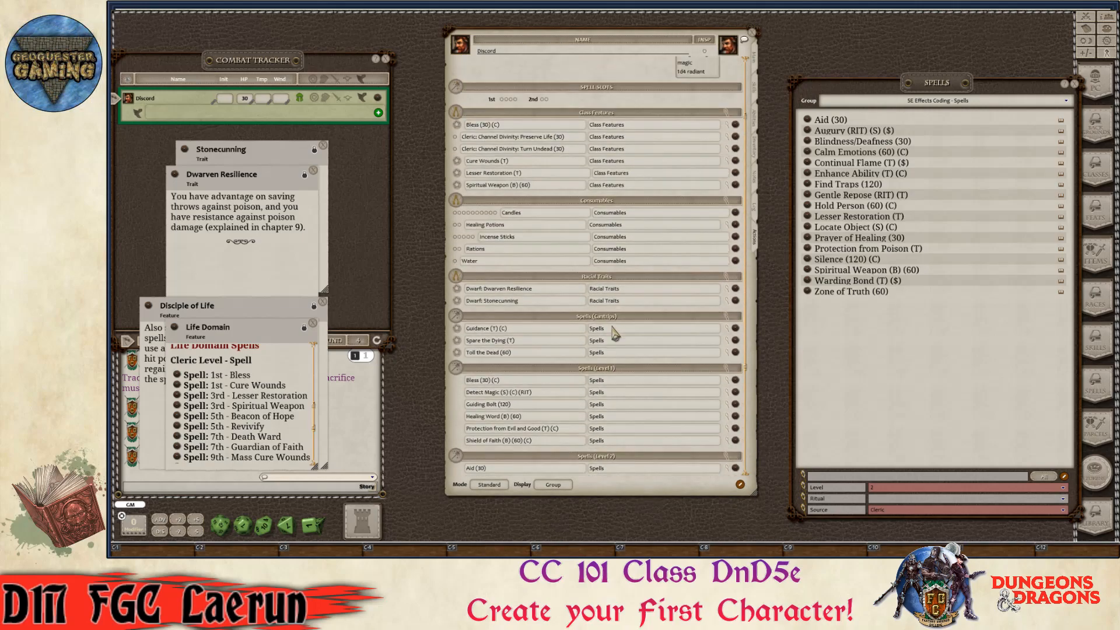
pyautogui.press('ctrl')
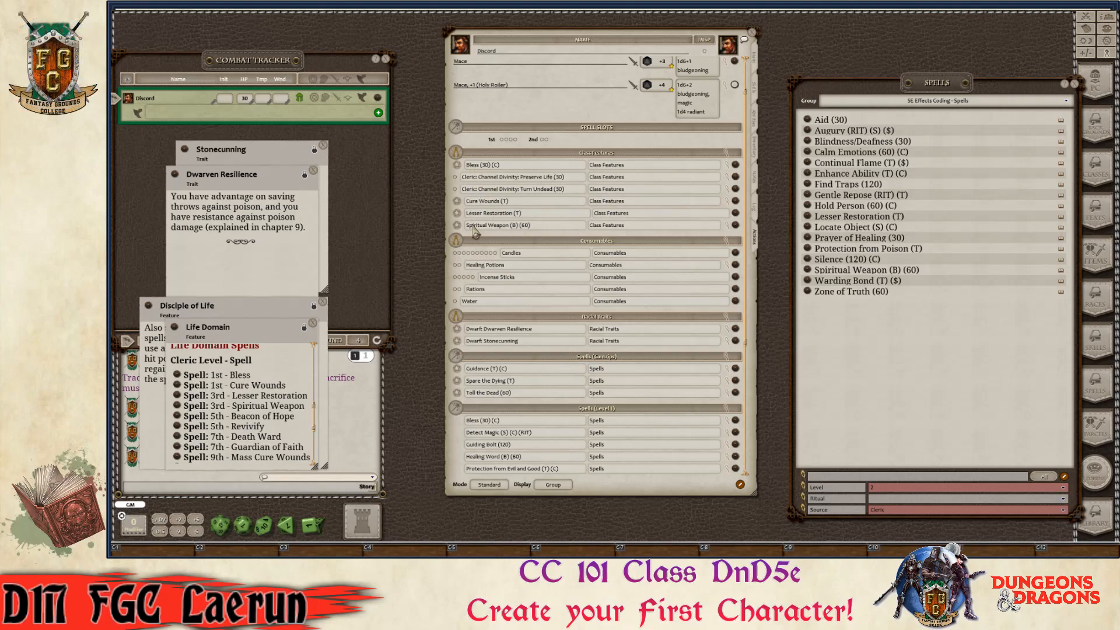
pyautogui.press('ctrl')
pyautogui.scroll(-1, 632, 333)
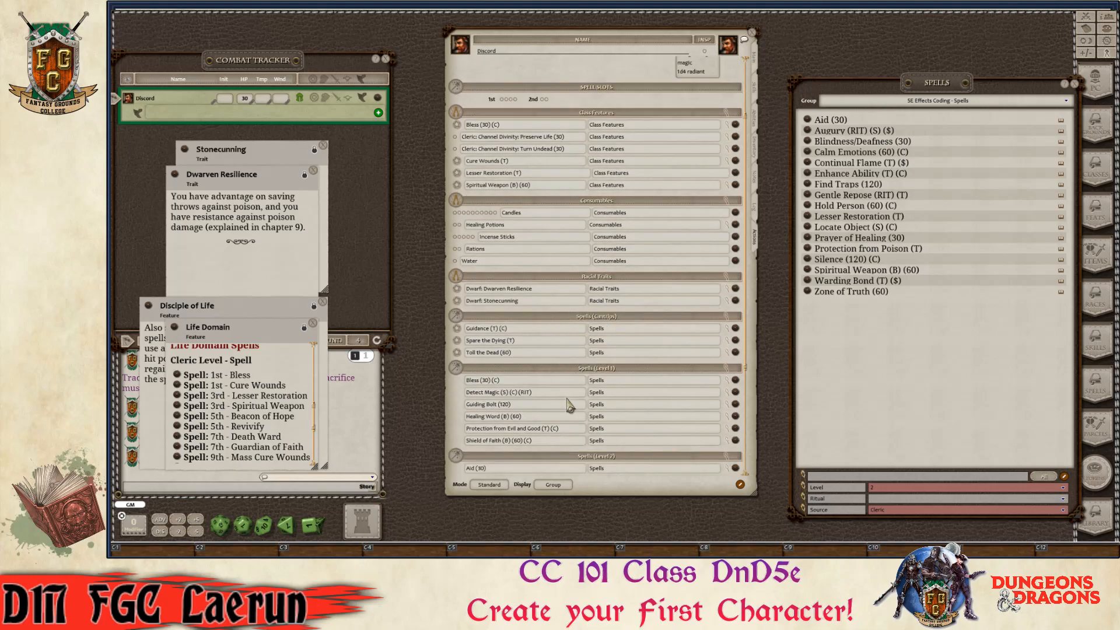
pyautogui.scroll(2, 563, 315)
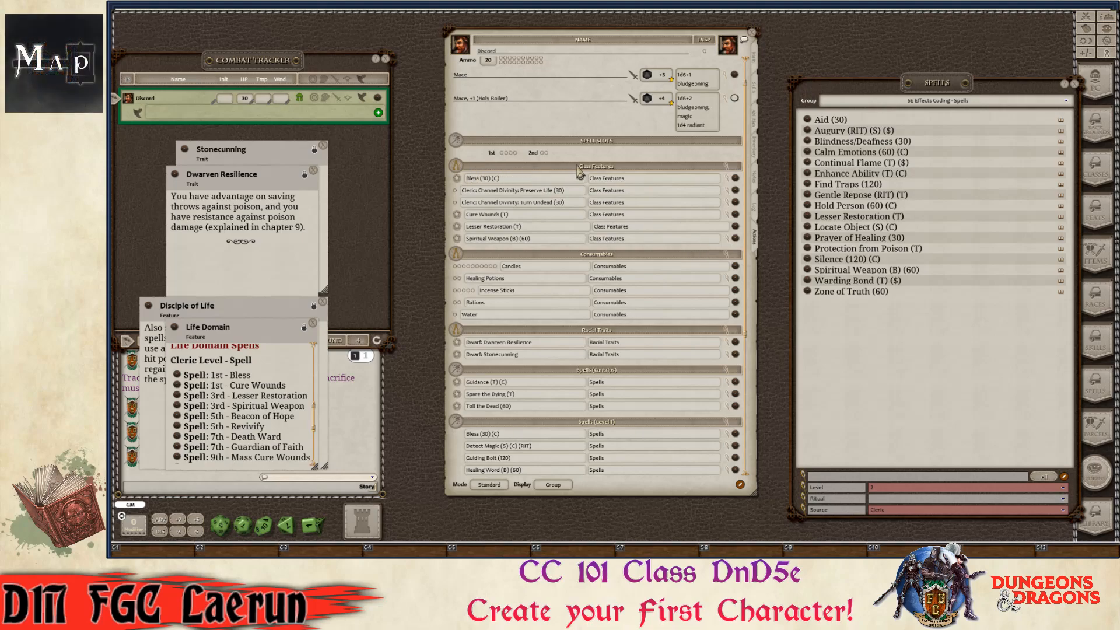
pyautogui.click(726, 169)
pyautogui.press('ctrl')
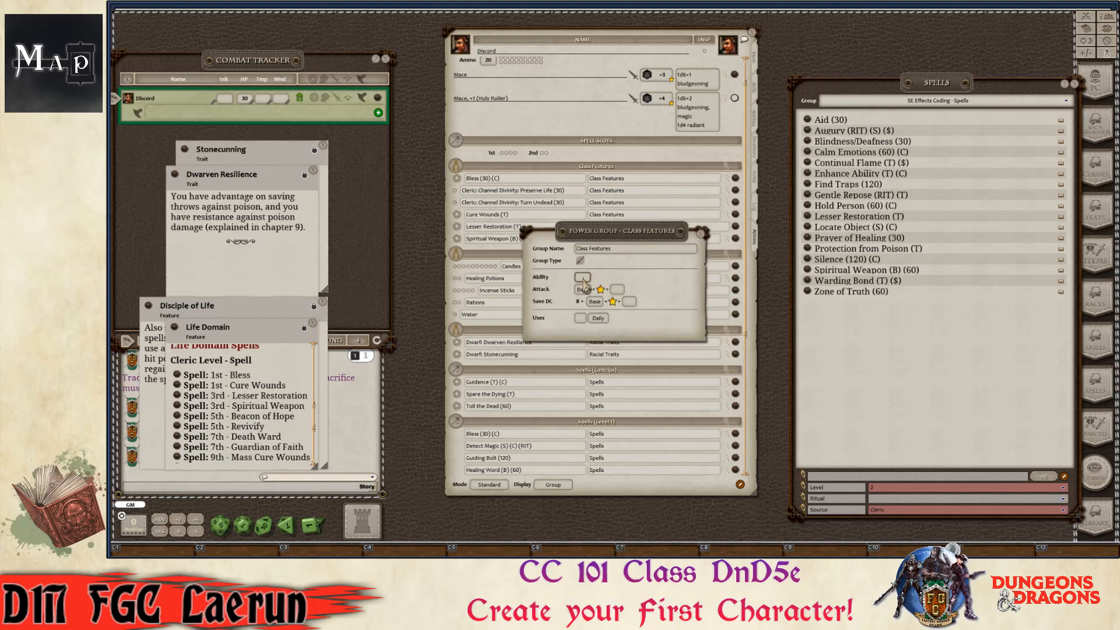
pyautogui.click(584, 279)
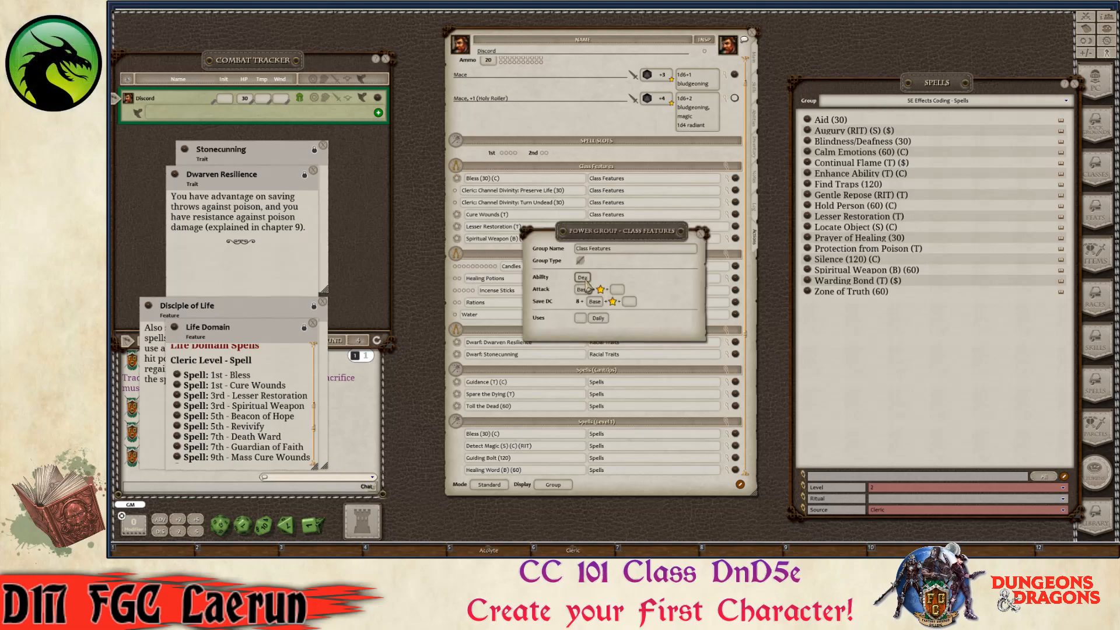
pyautogui.click(586, 282)
pyautogui.press('ctrl')
pyautogui.keyDown('ctrl'); pyautogui.click(584, 278); pyautogui.keyUp('ctrl')
pyautogui.press('ctrl')
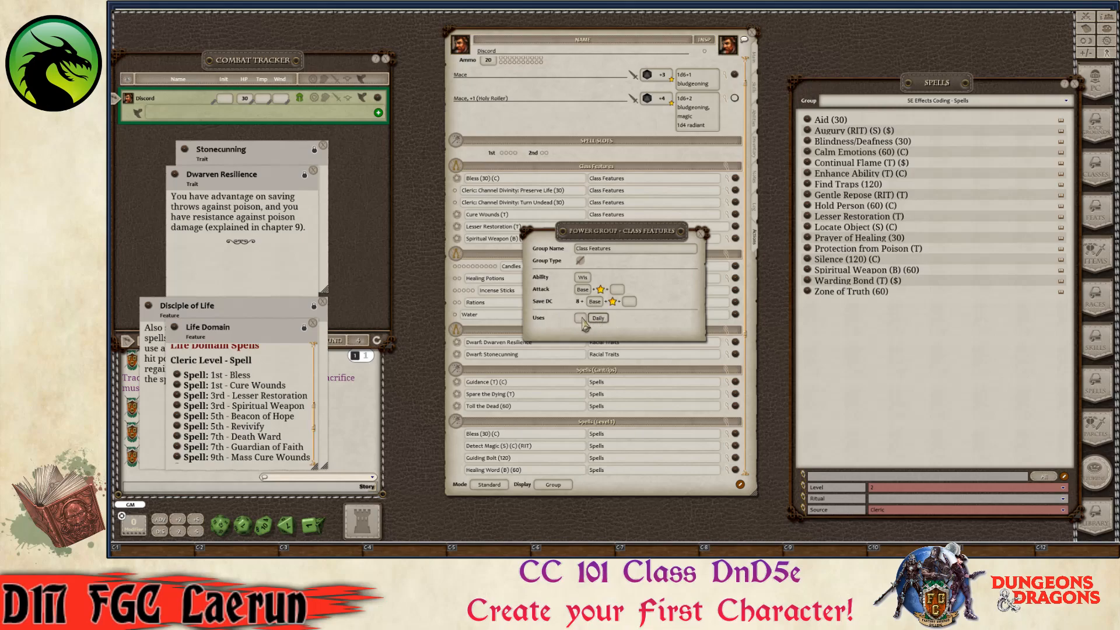
pyautogui.click(701, 233)
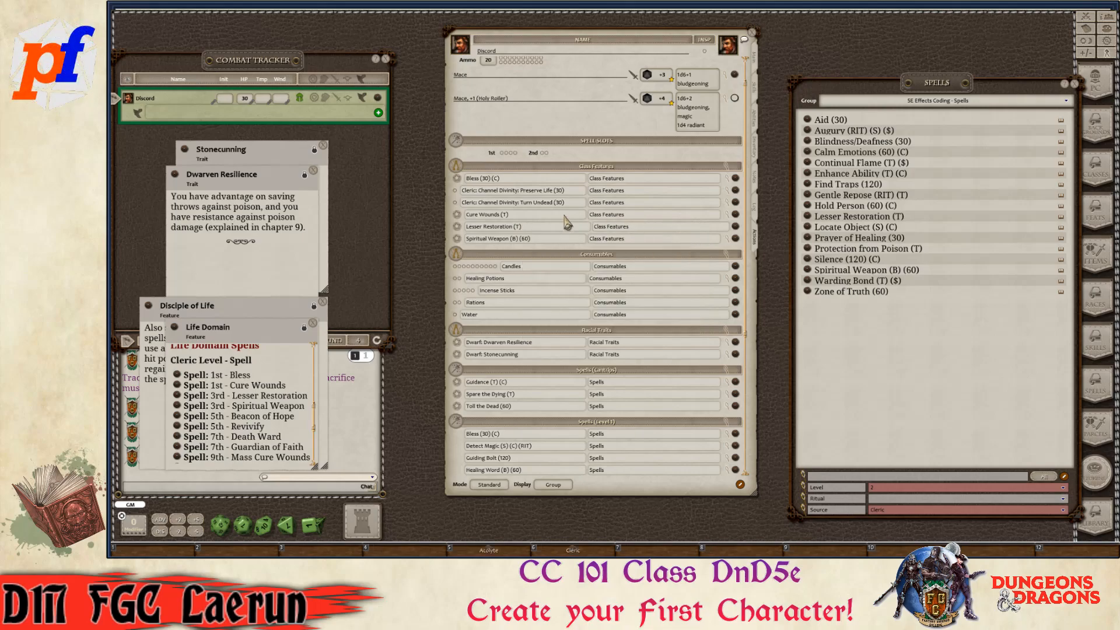
# - Inspect the settings of both Bless effects in the Class Features group and collapse the spell's details again
pyautogui.press('ctrl')
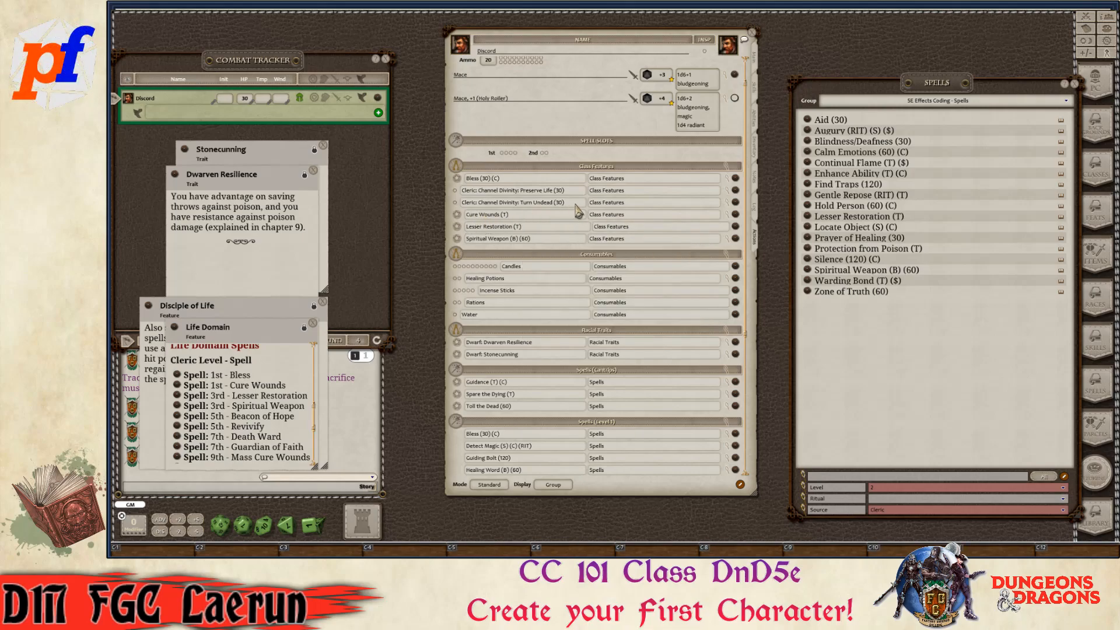
pyautogui.click(727, 180)
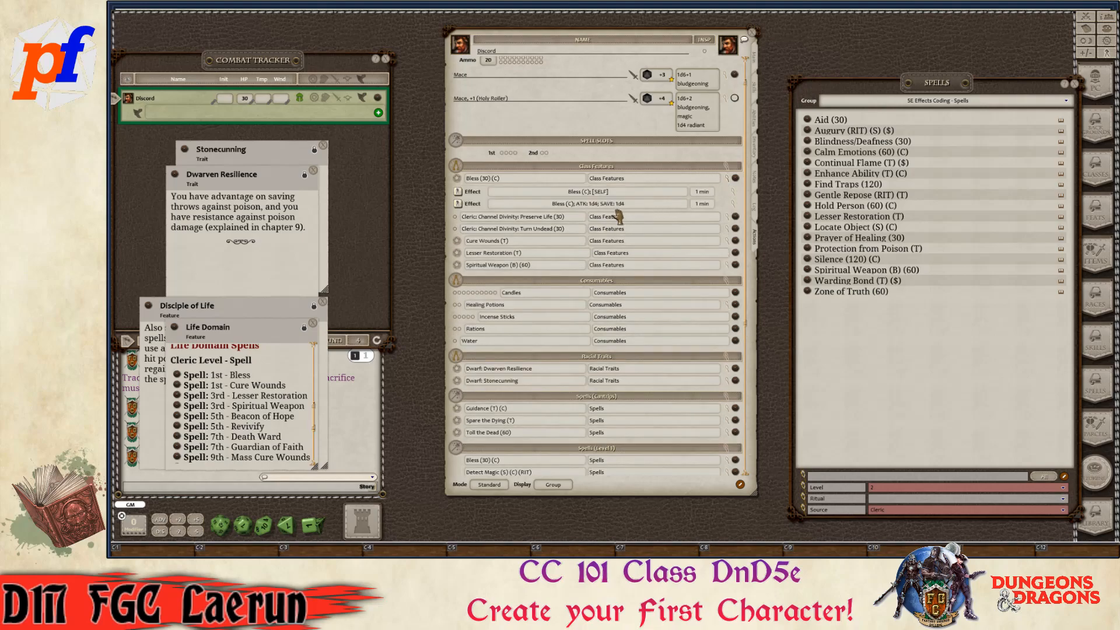
pyautogui.click(734, 194)
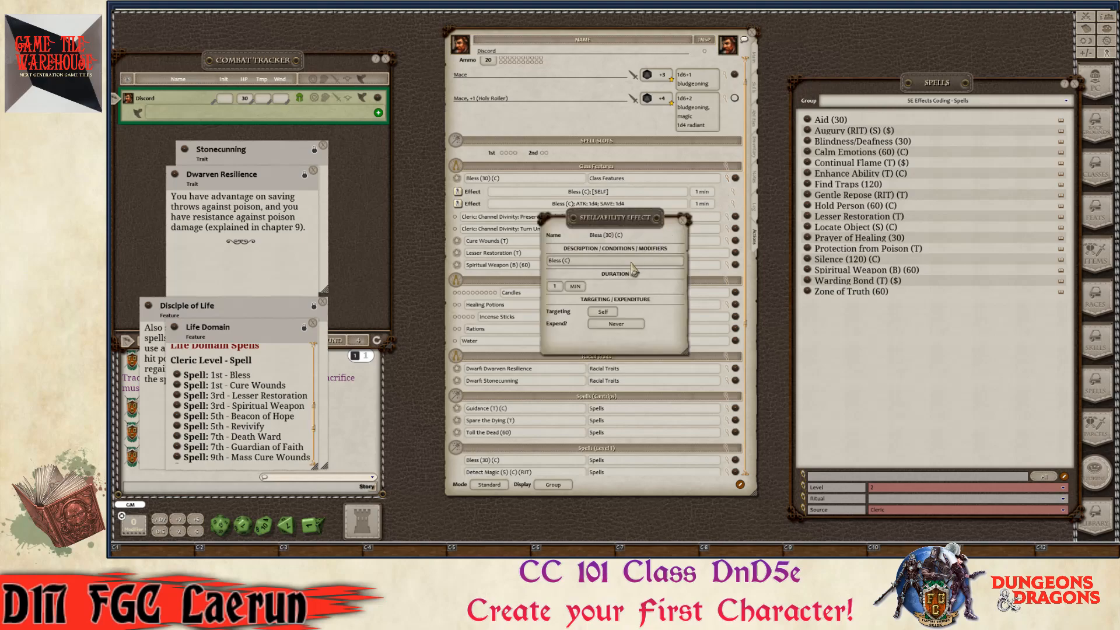
pyautogui.click(684, 220)
pyautogui.click(734, 204)
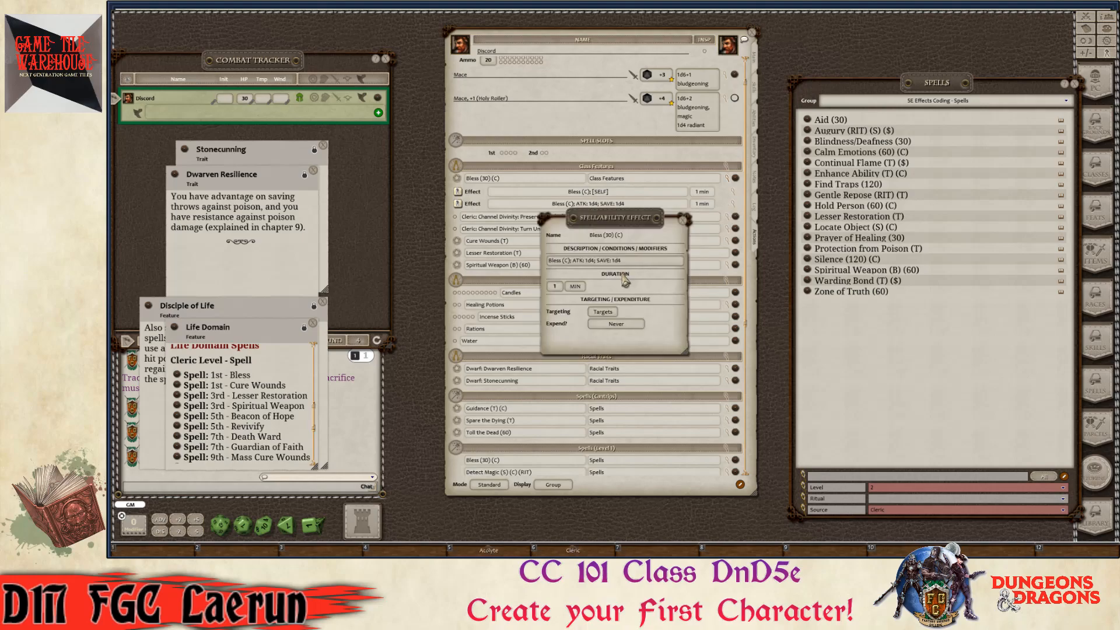
pyautogui.click(684, 220)
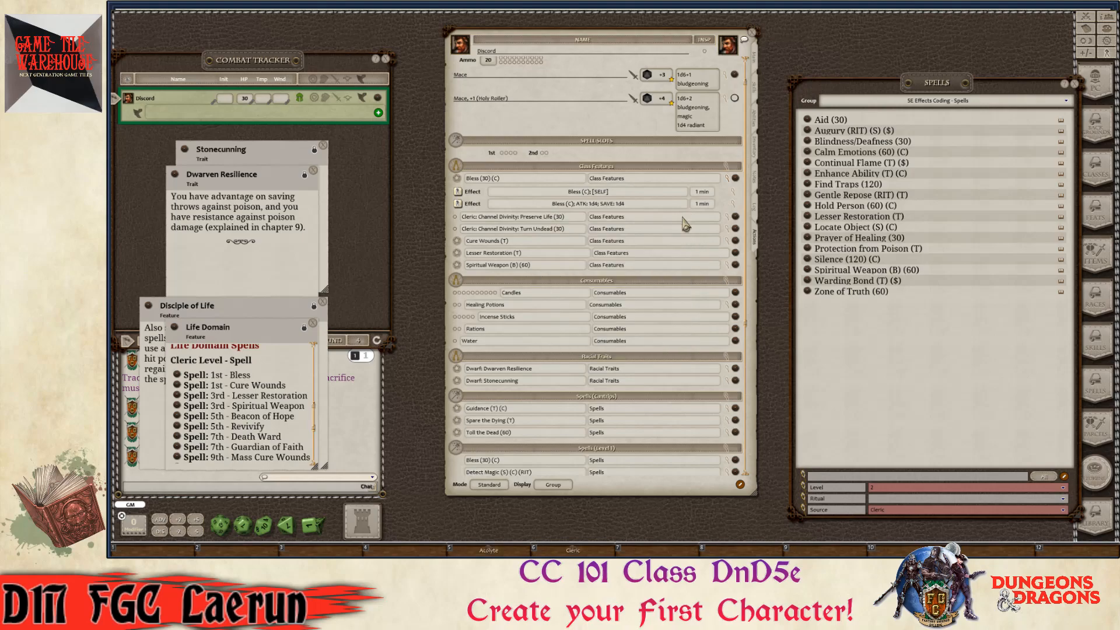
pyautogui.click(727, 179)
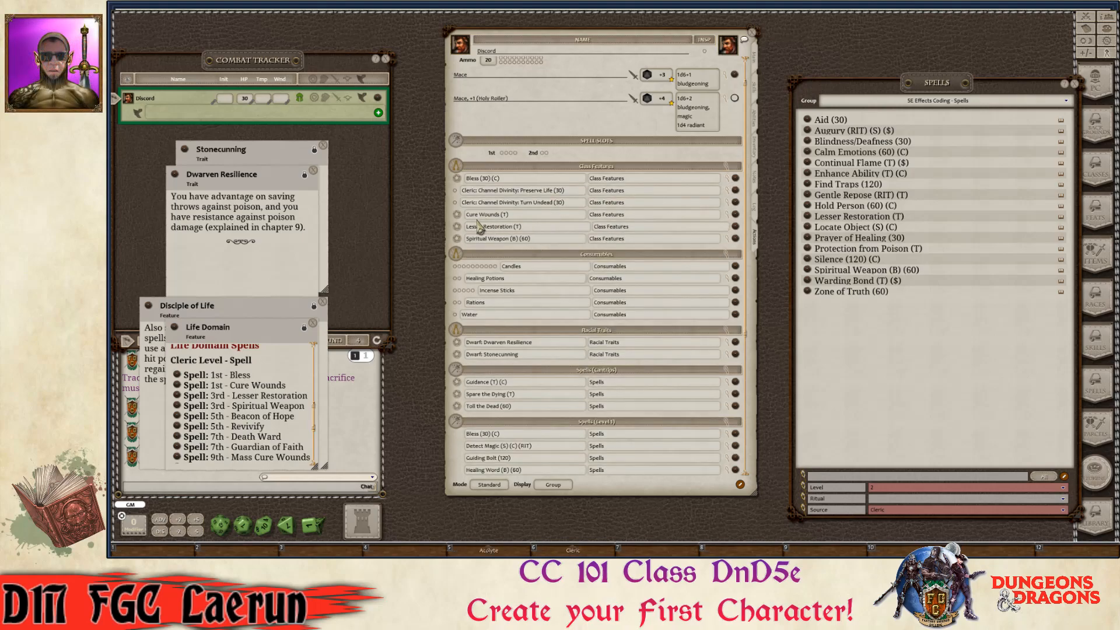
# - Examine the Cure Wounds healing and the Spiritual Weapon attack, damage and effect entries in the Class Features group
pyautogui.click(728, 216)
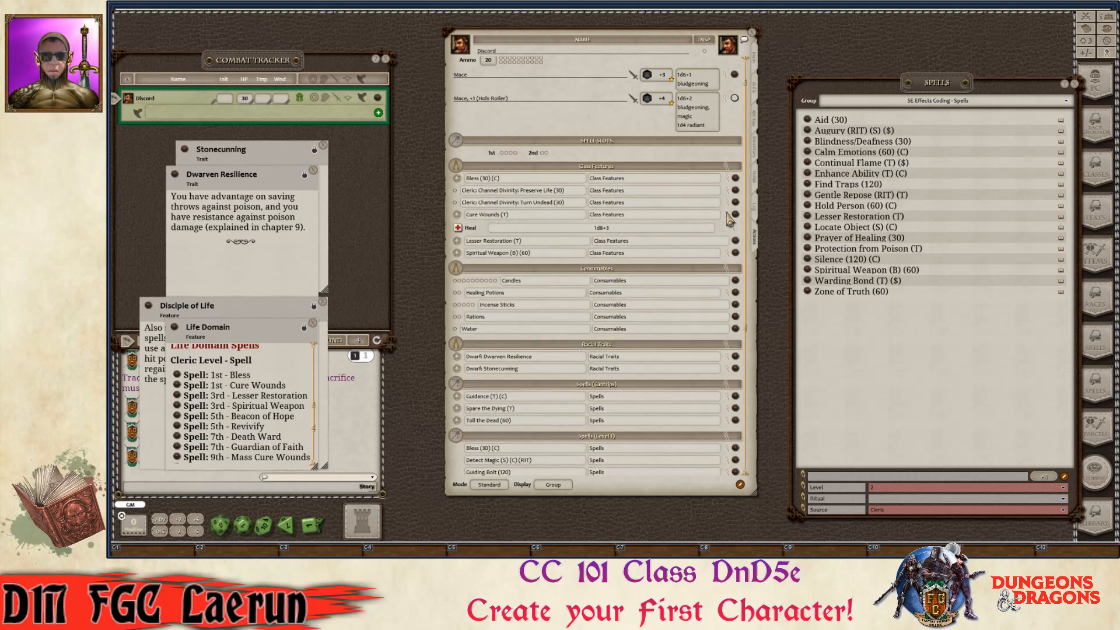
pyautogui.click(728, 217)
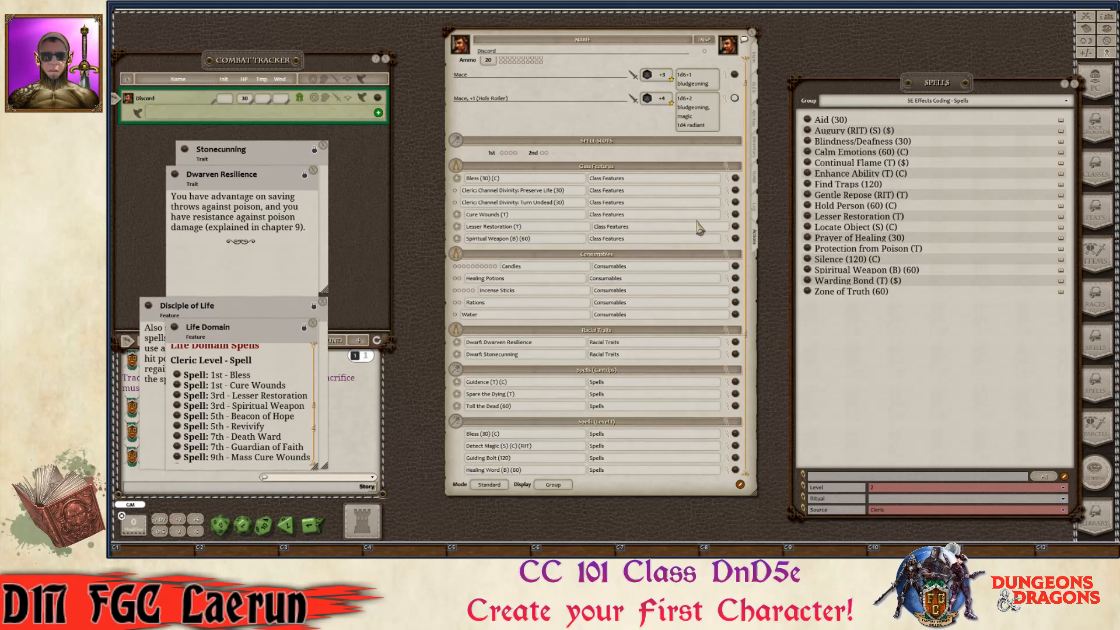
pyautogui.click(727, 240)
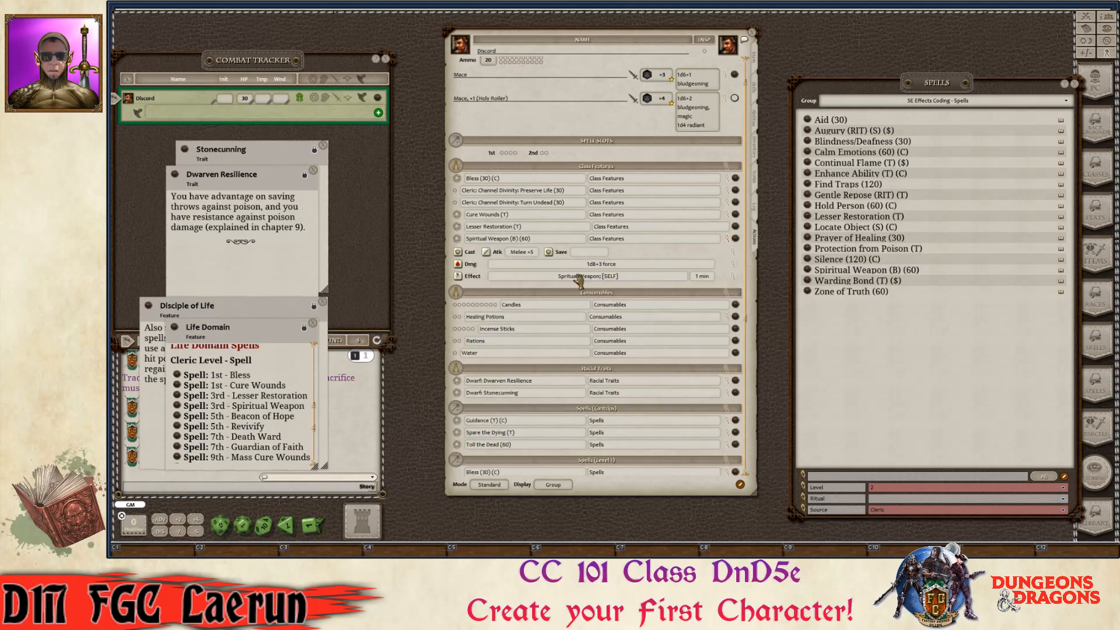
pyautogui.click(728, 240)
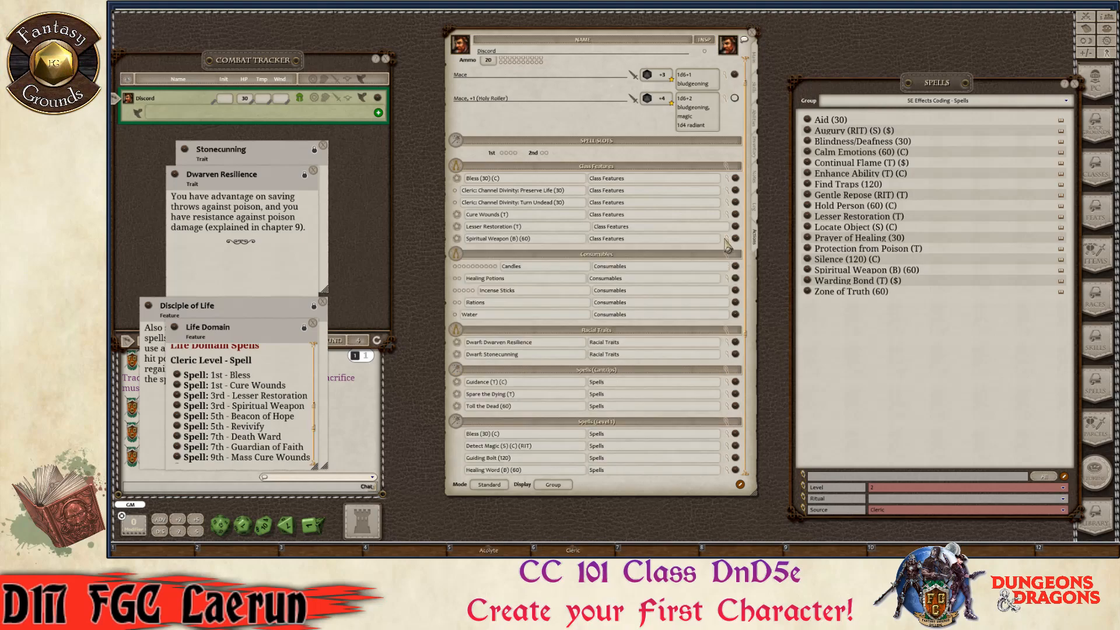
pyautogui.press('ctrl')
pyautogui.press('ctrl')
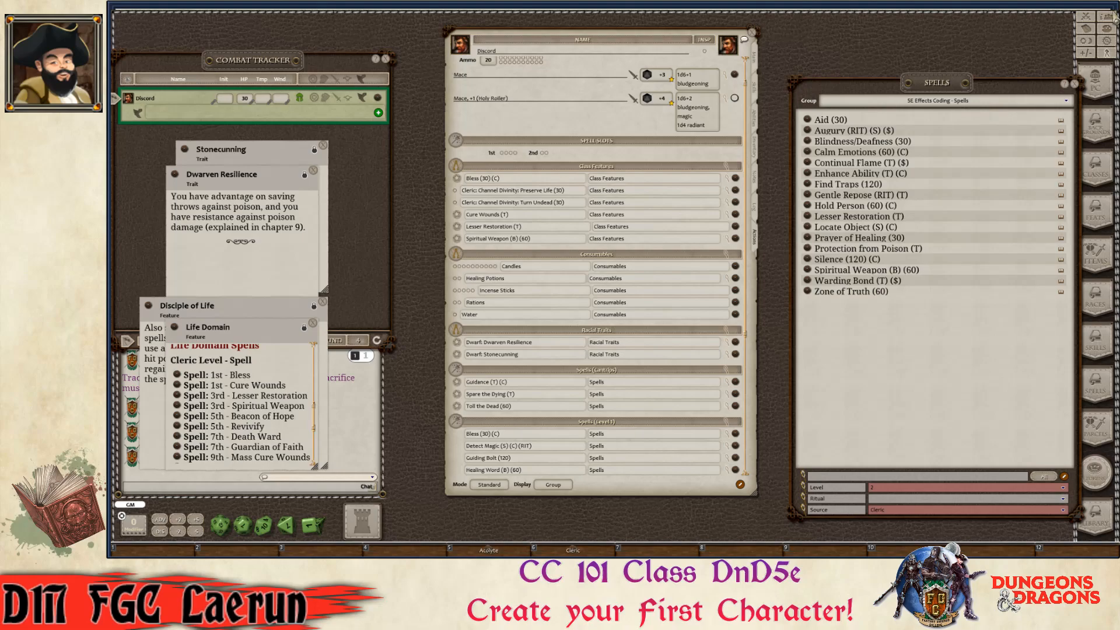
# - Close the Spells list and switch the character's actions to Preparation mode
pyautogui.click(1074, 84)
pyautogui.scroll(-5, 529, 408)
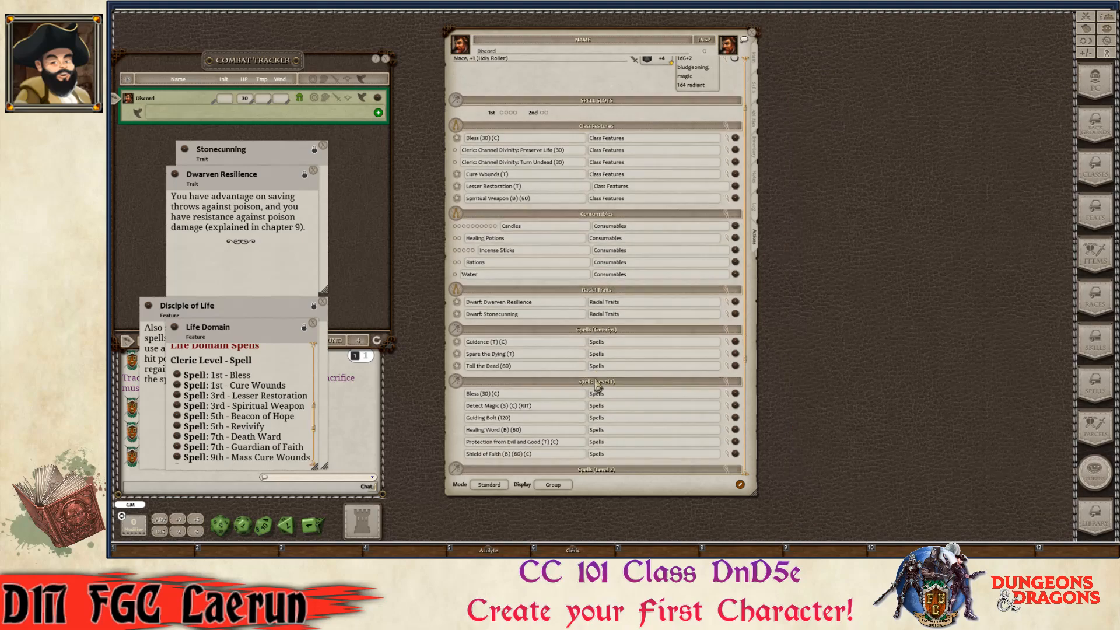
pyautogui.press('ctrl')
pyautogui.click(493, 485)
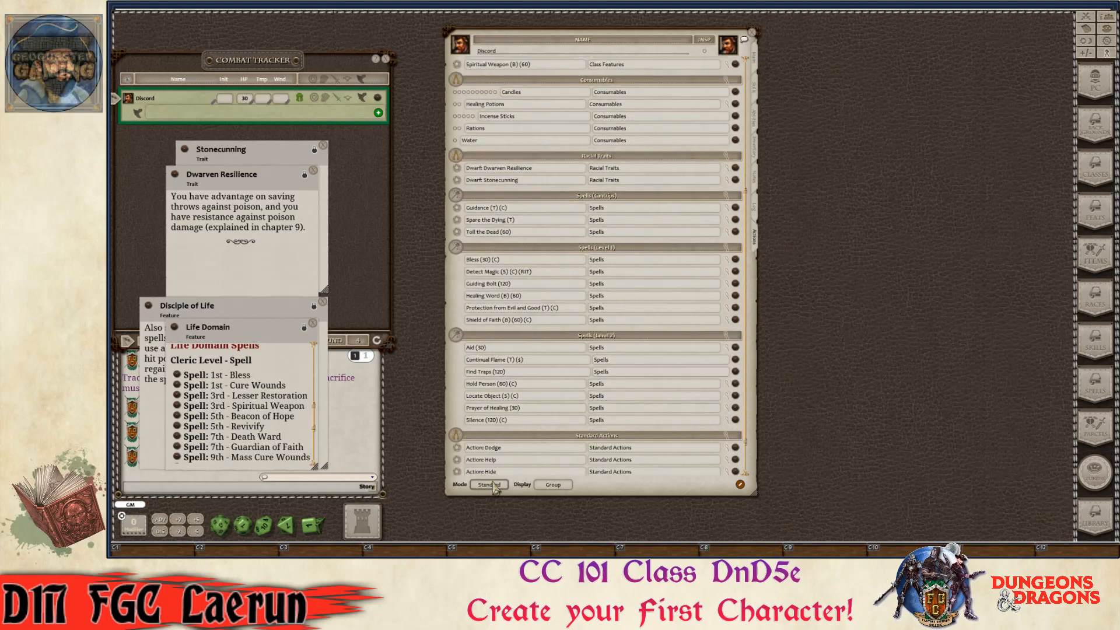
pyautogui.press('ctrl')
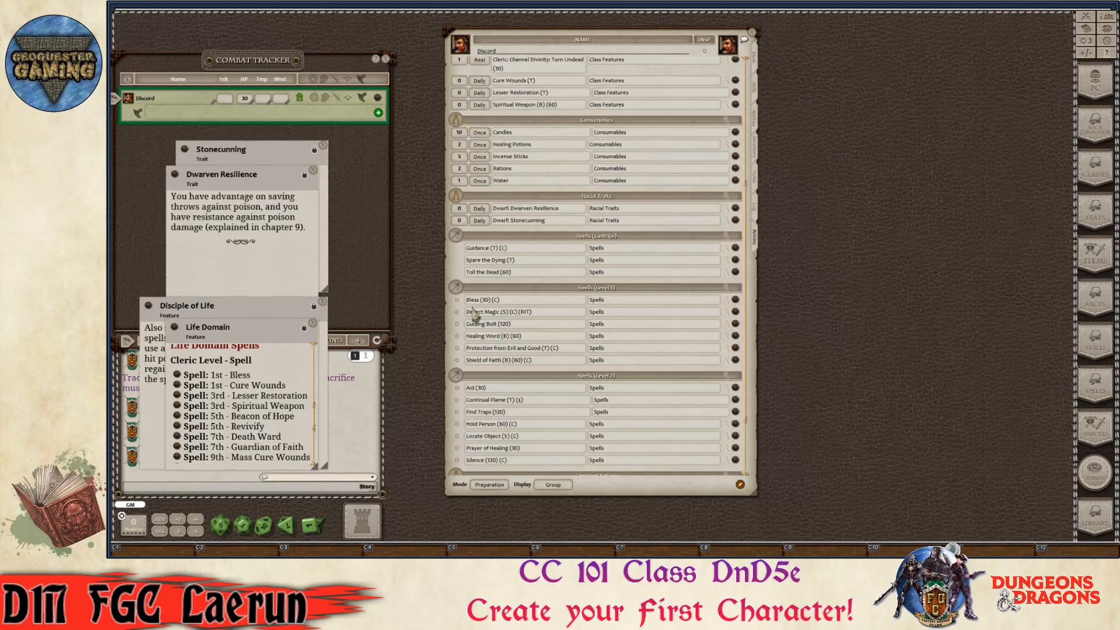
# - Check the character's class level and ability scores on the main sheet page and return to the actions
pyautogui.scroll(5, 480, 292)
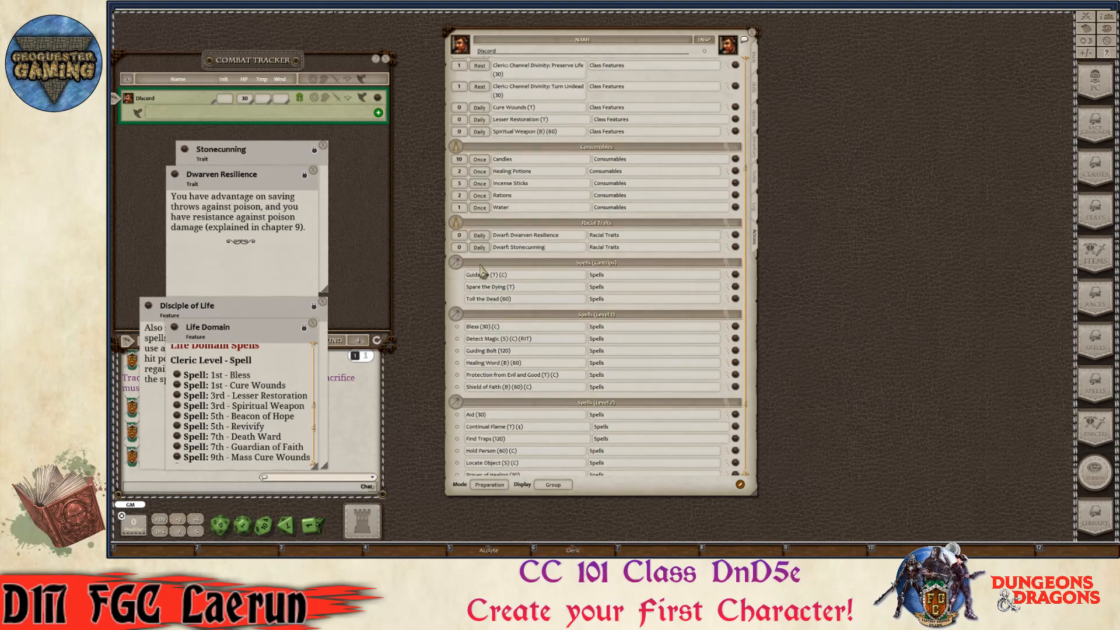
pyautogui.scroll(5, 481, 265)
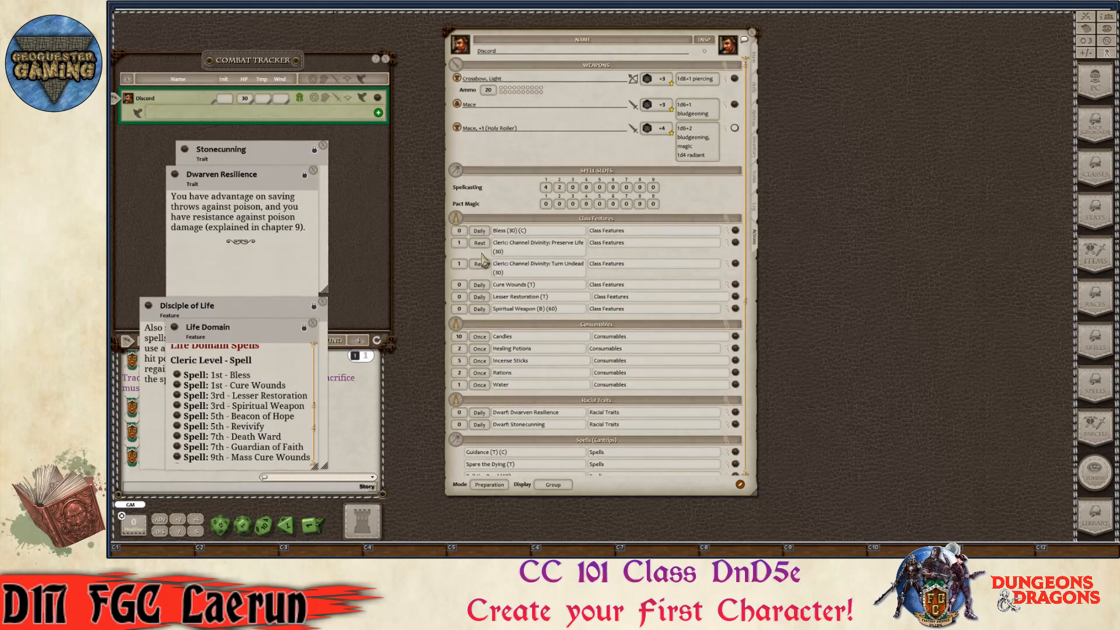
pyautogui.click(753, 57)
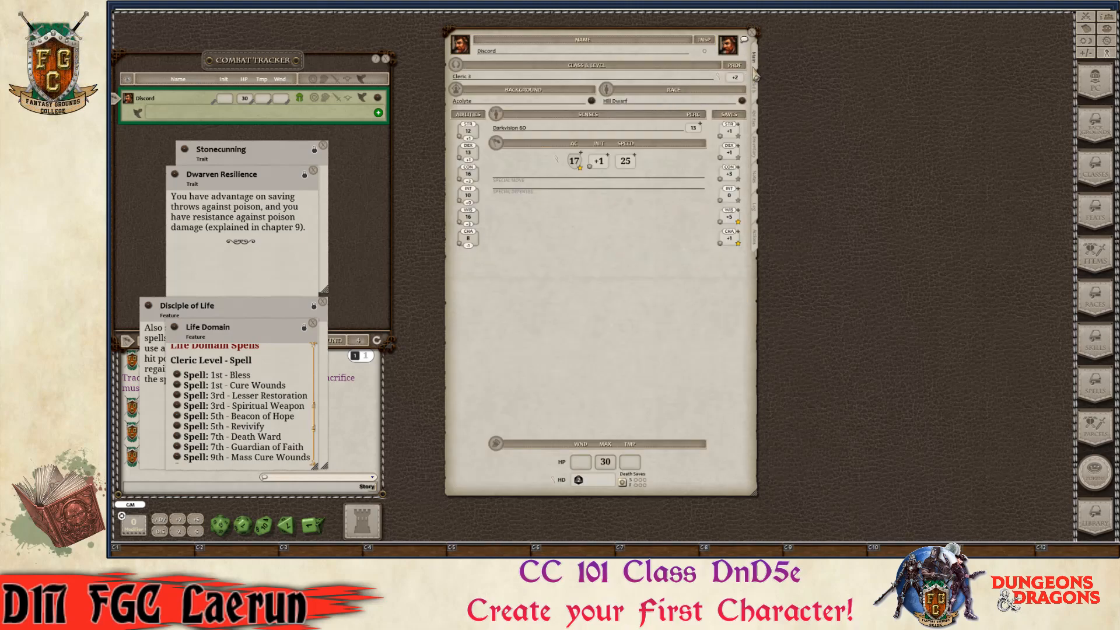
pyautogui.press('ctrl')
pyautogui.click(754, 237)
pyautogui.scroll(-1, 592, 291)
pyautogui.scroll(-5, 592, 290)
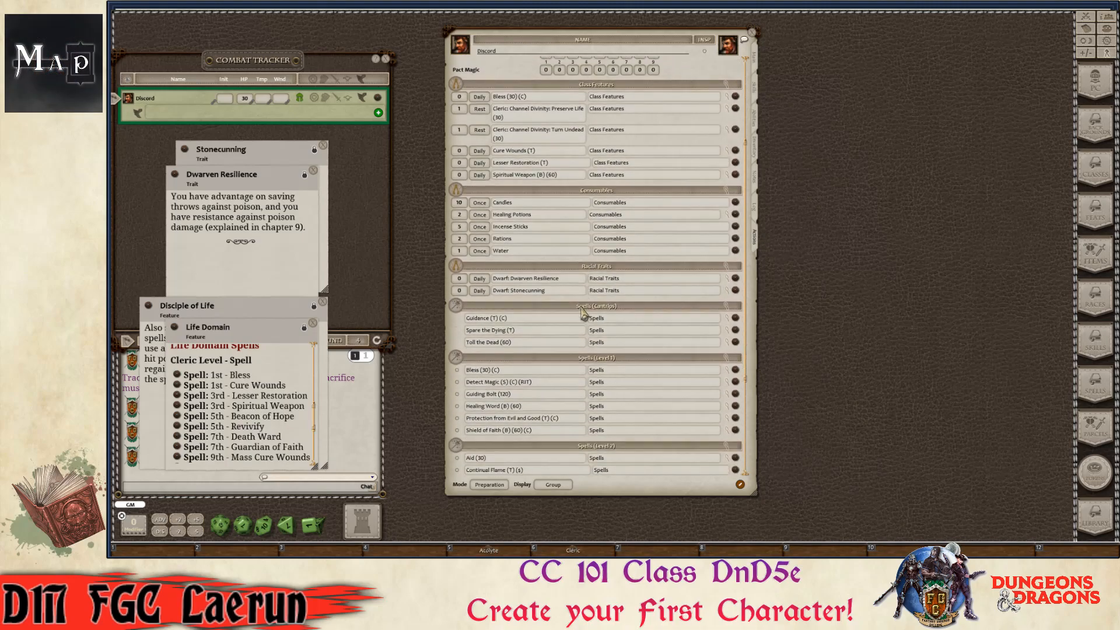
# - Mark Bless, Guiding Bolt, Healing Word, Protection from Evil and Good and Shield of Faith as prepared level 1 spells
pyautogui.press('ctrl')
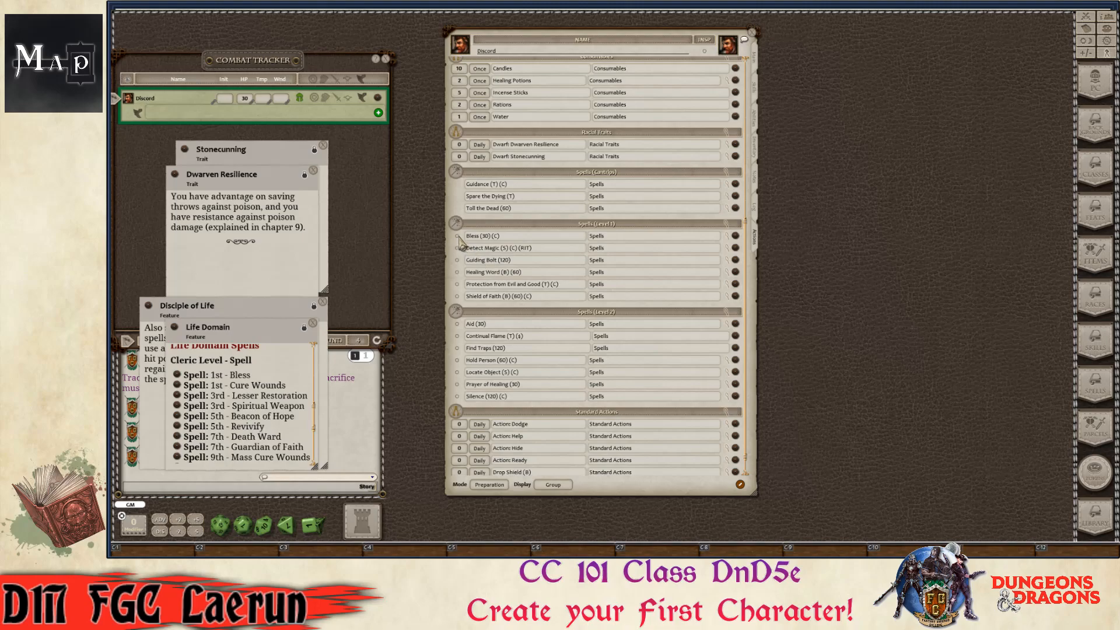
pyautogui.scroll(3, 505, 259)
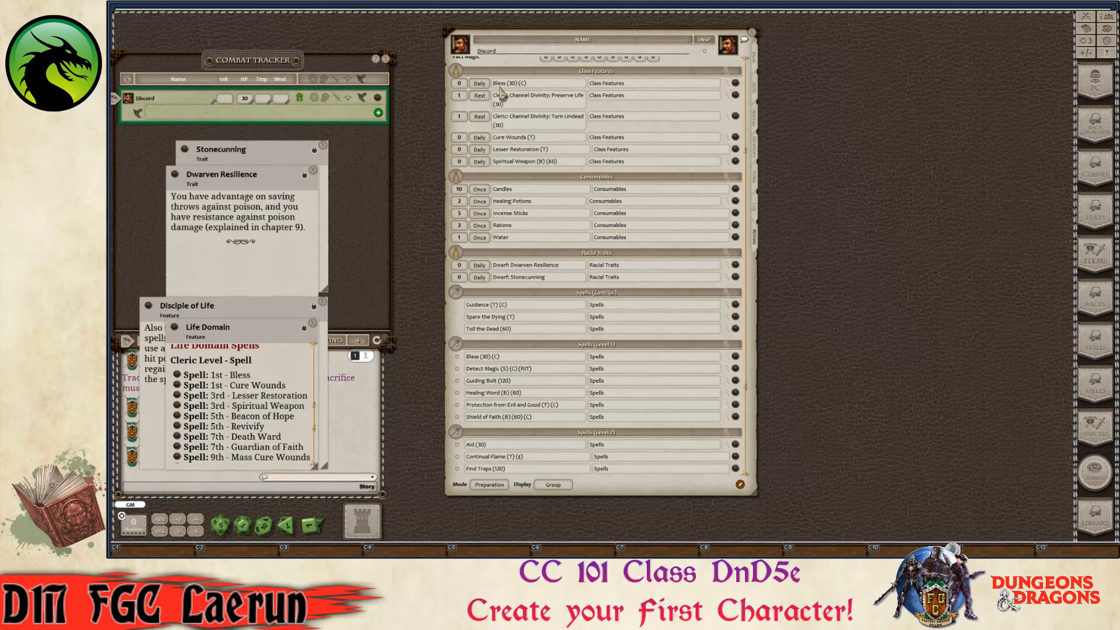
pyautogui.scroll(-2, 631, 365)
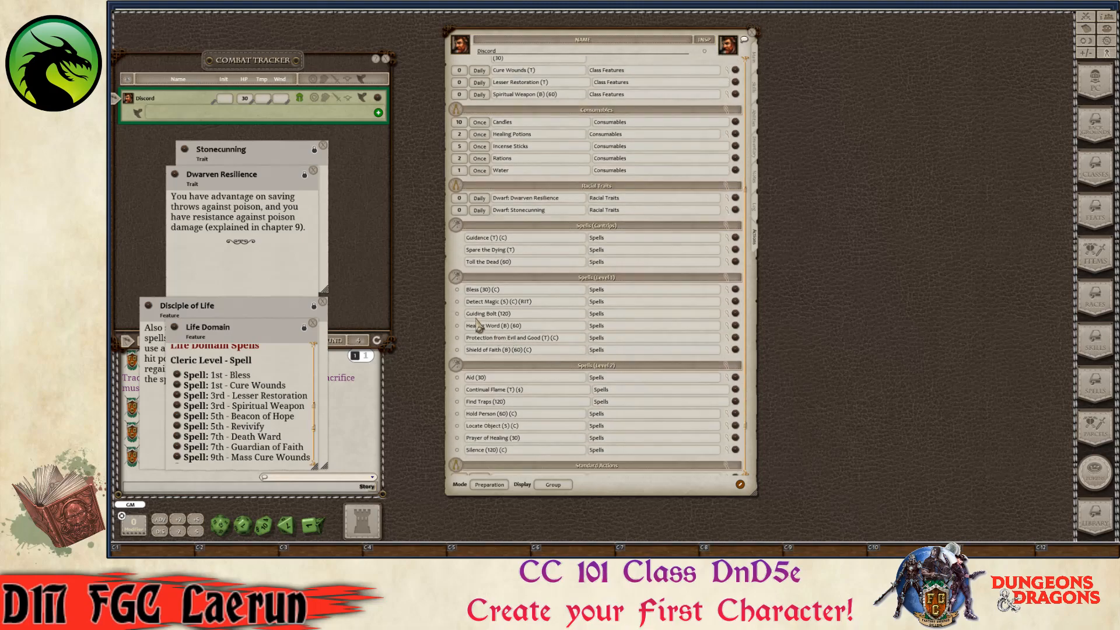
pyautogui.press('ctrl')
pyautogui.click(457, 326)
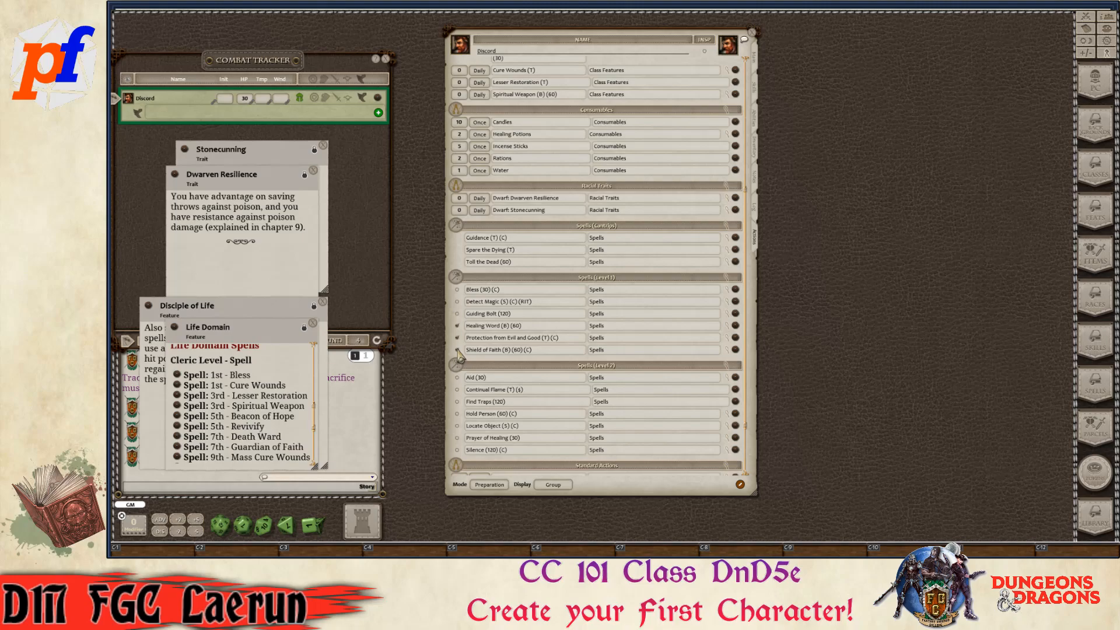
pyautogui.click(457, 289)
pyautogui.scroll(2, 640, 343)
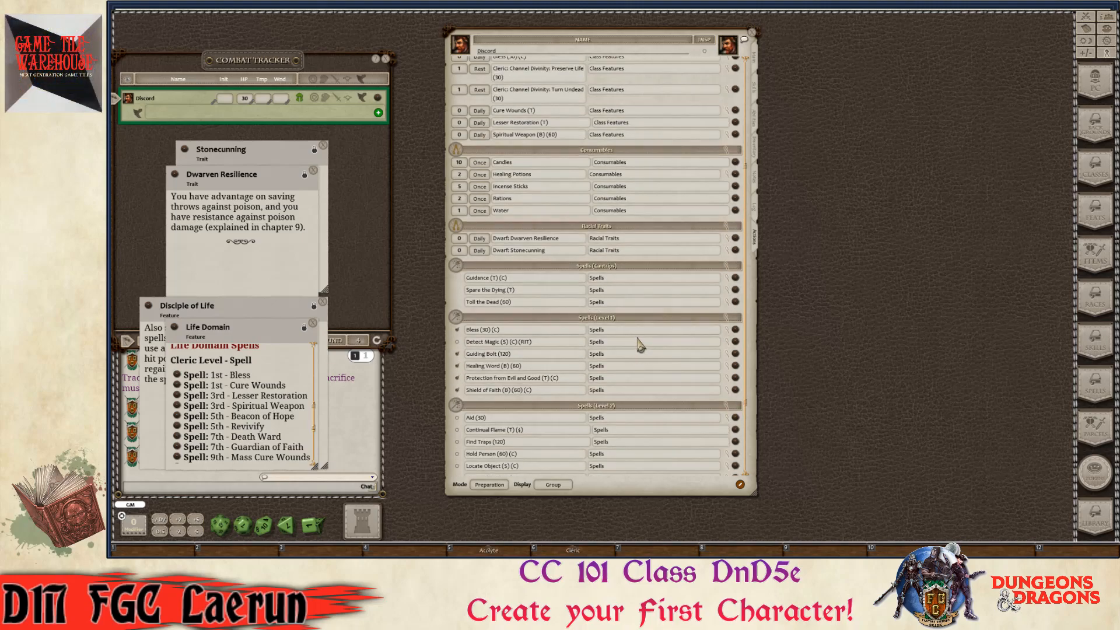
pyautogui.scroll(2, 640, 344)
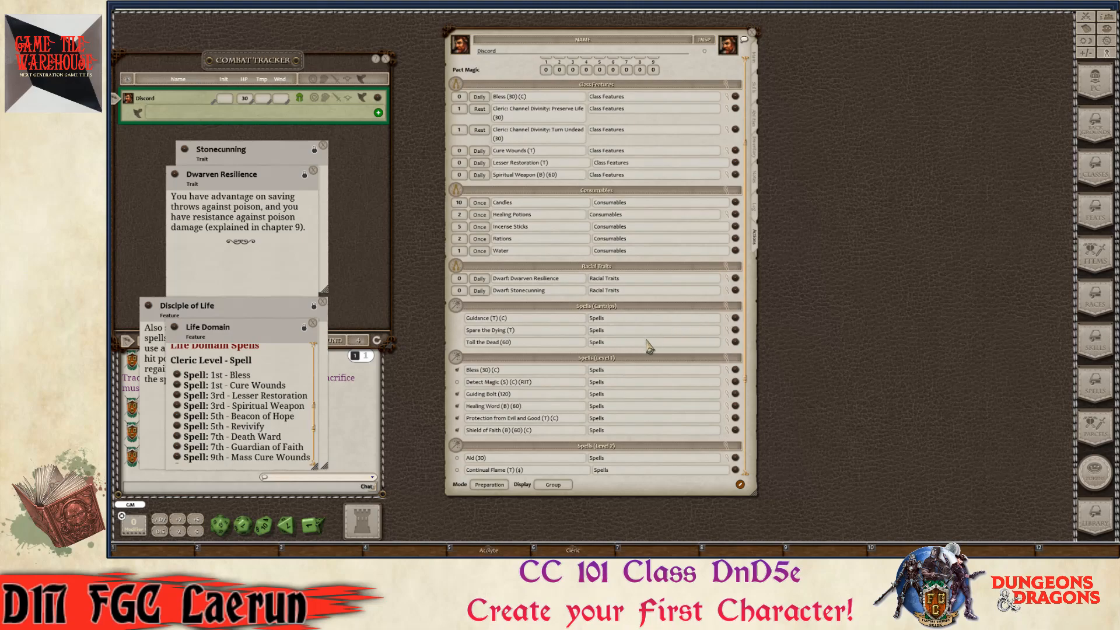
pyautogui.rightClick(736, 370)
pyautogui.click(699, 389)
# - Mark Aid, Hold Person, Prayer of Healing and Silence as prepared level 2 spells
pyautogui.scroll(-4, 603, 390)
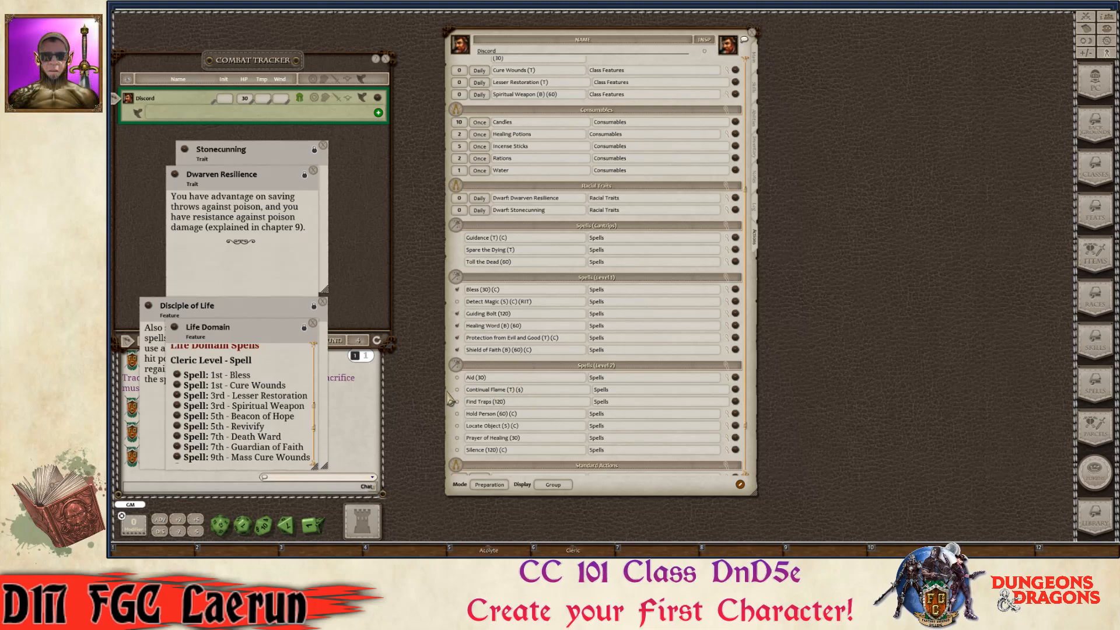
pyautogui.click(458, 414)
pyautogui.scroll(-1, 510, 406)
pyautogui.click(458, 398)
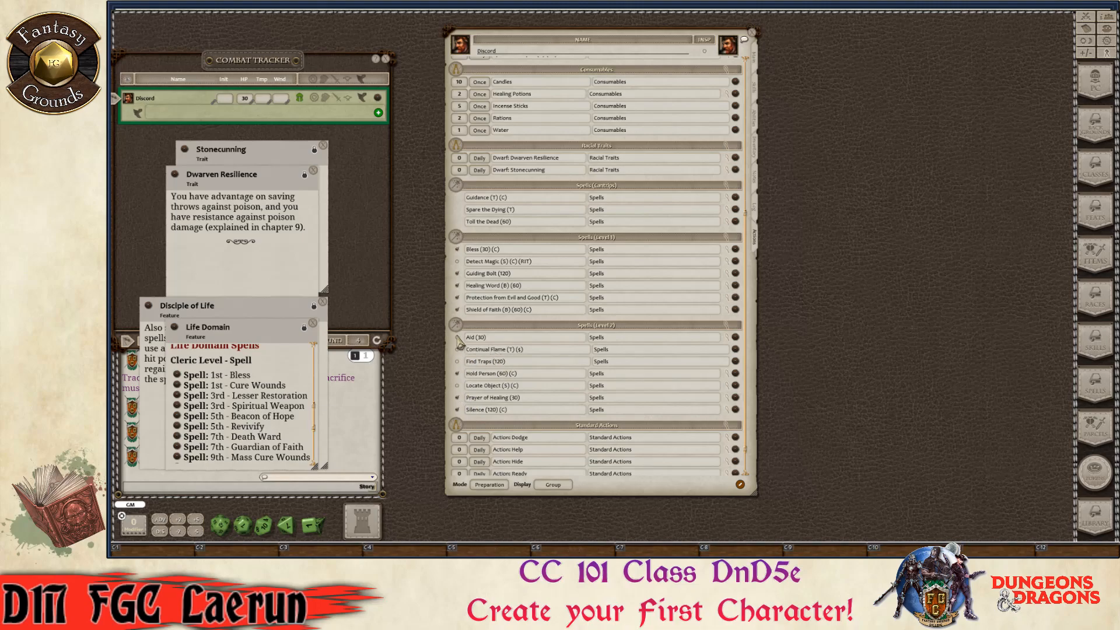
pyautogui.scroll(-1, 556, 400)
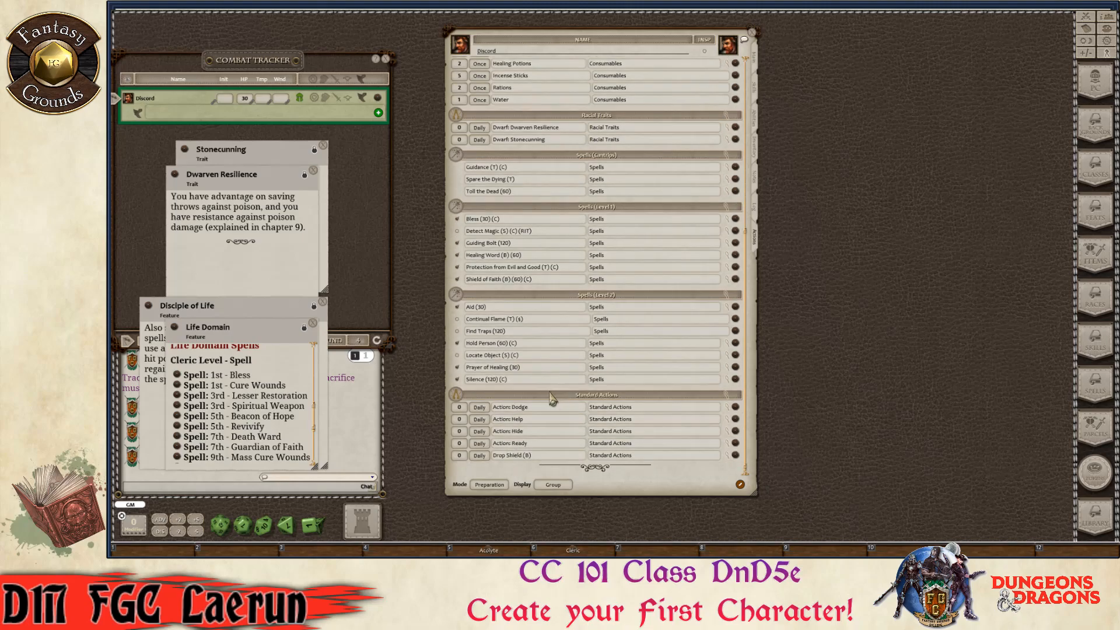
# - Switch the character's actions to Combat mode and set the display to Actions
pyautogui.scroll(3, 476, 309)
pyautogui.scroll(-3, 483, 232)
pyautogui.click(497, 486)
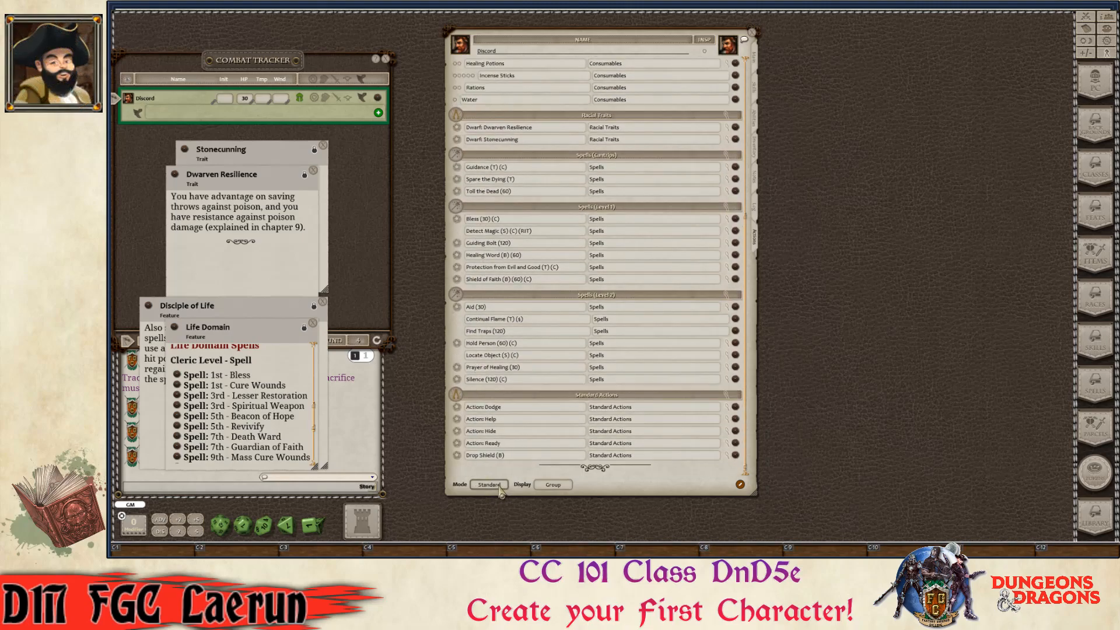
pyautogui.click(555, 487)
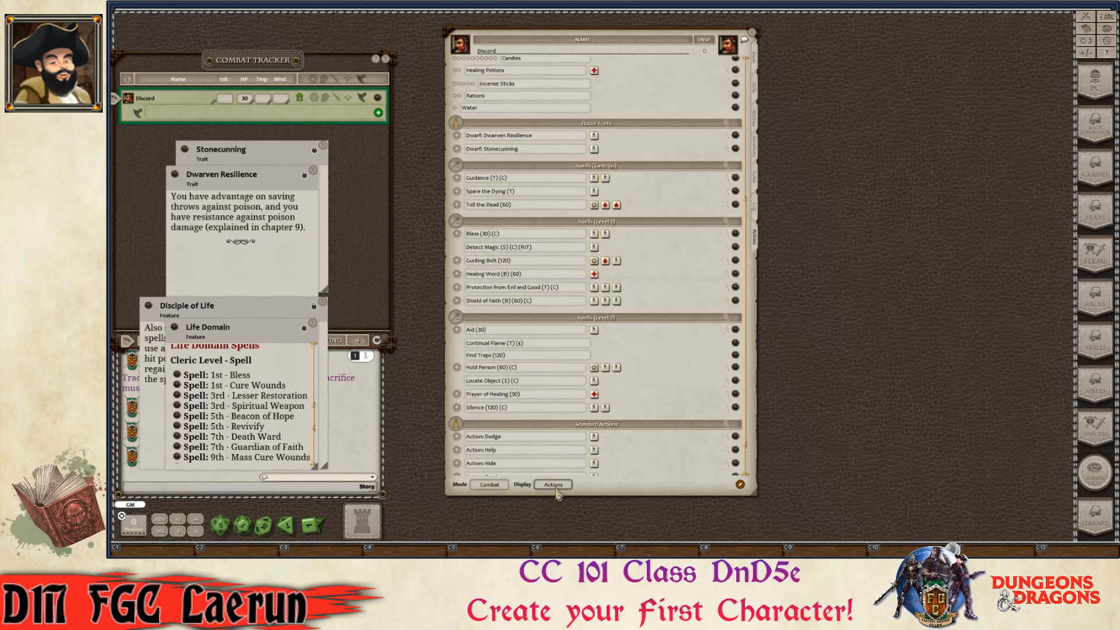
# - Review the weapons, spell slots, class features, consumables, traits, spells and standard actions listed in Combat mode
pyautogui.scroll(-2, 654, 337)
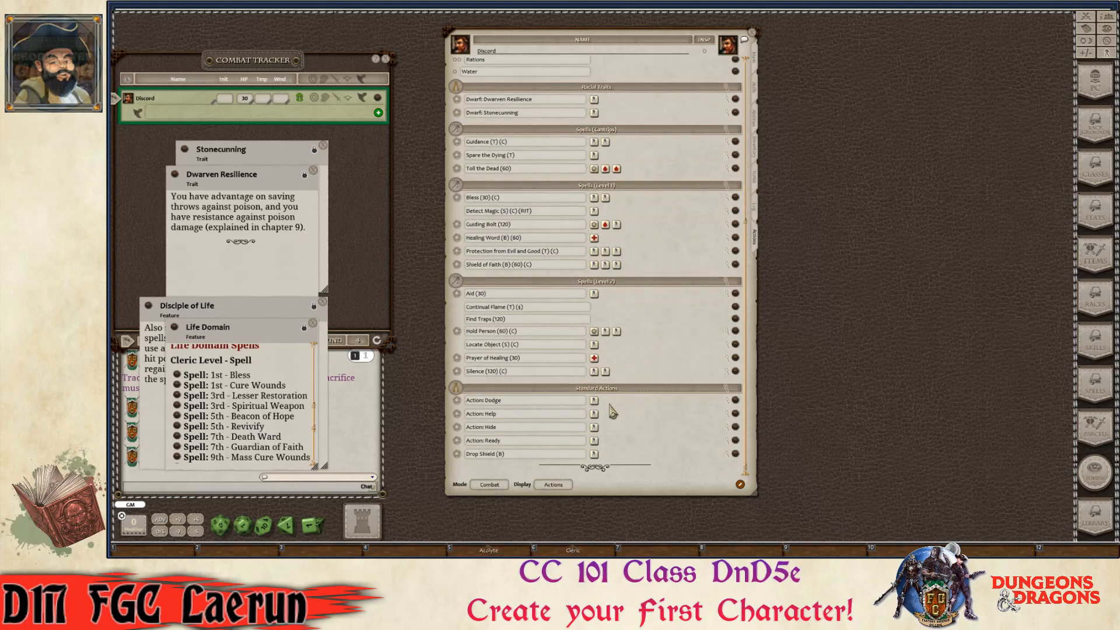
pyautogui.scroll(3, 583, 341)
pyautogui.scroll(8, 548, 312)
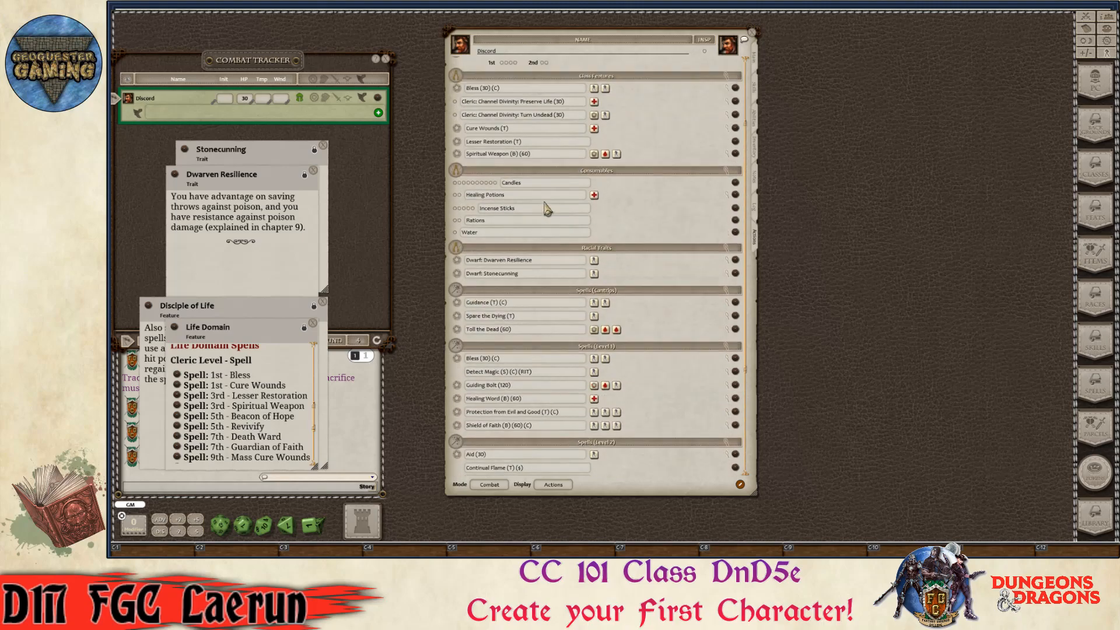
pyautogui.press('ctrl')
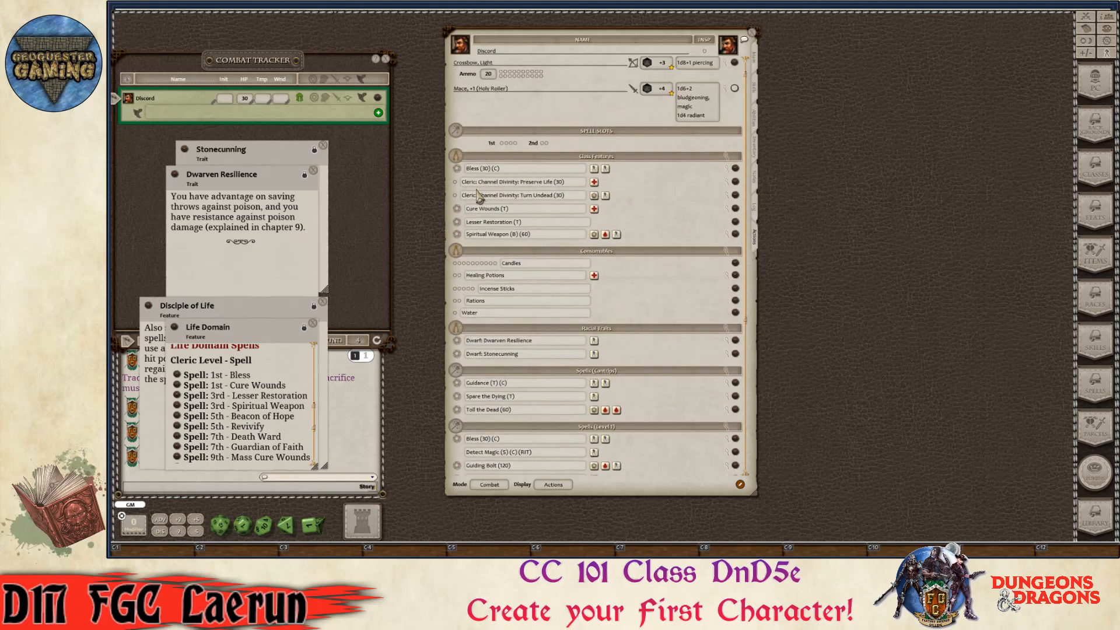
pyautogui.scroll(-1, 583, 315)
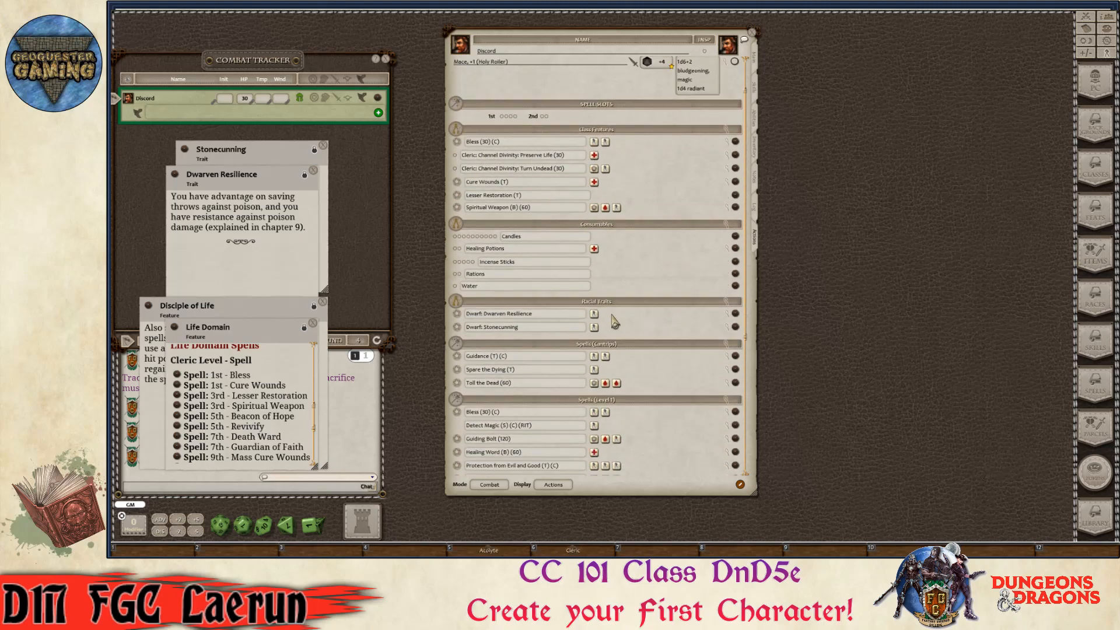
pyautogui.scroll(-3, 655, 315)
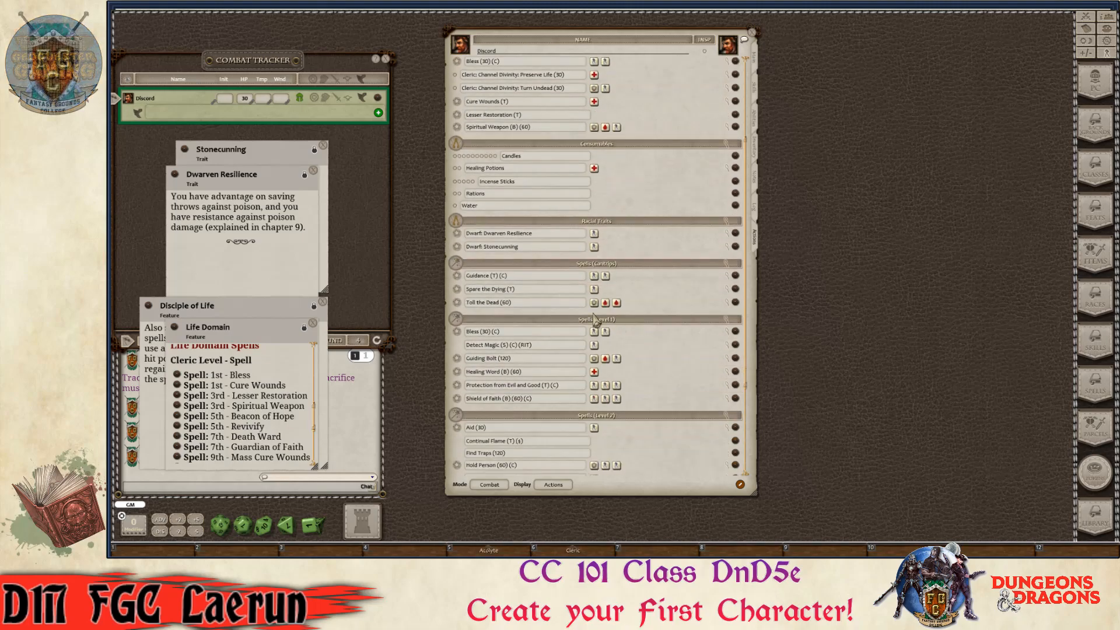
pyautogui.scroll(-5, 646, 341)
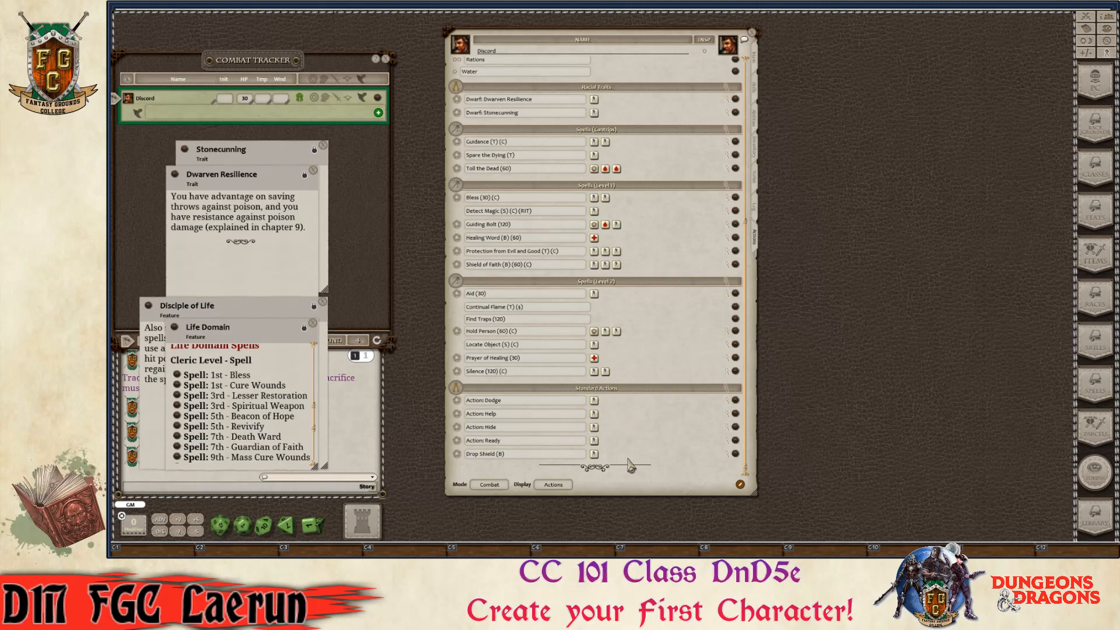
pyautogui.scroll(5, 629, 411)
pyautogui.scroll(3, 637, 234)
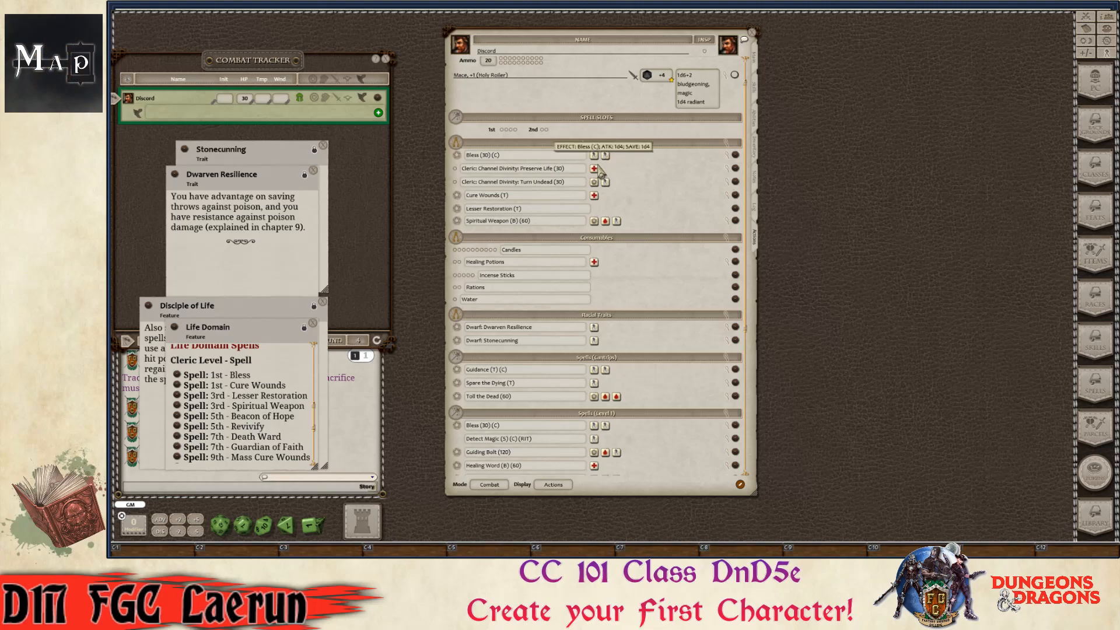
pyautogui.scroll(-3, 548, 327)
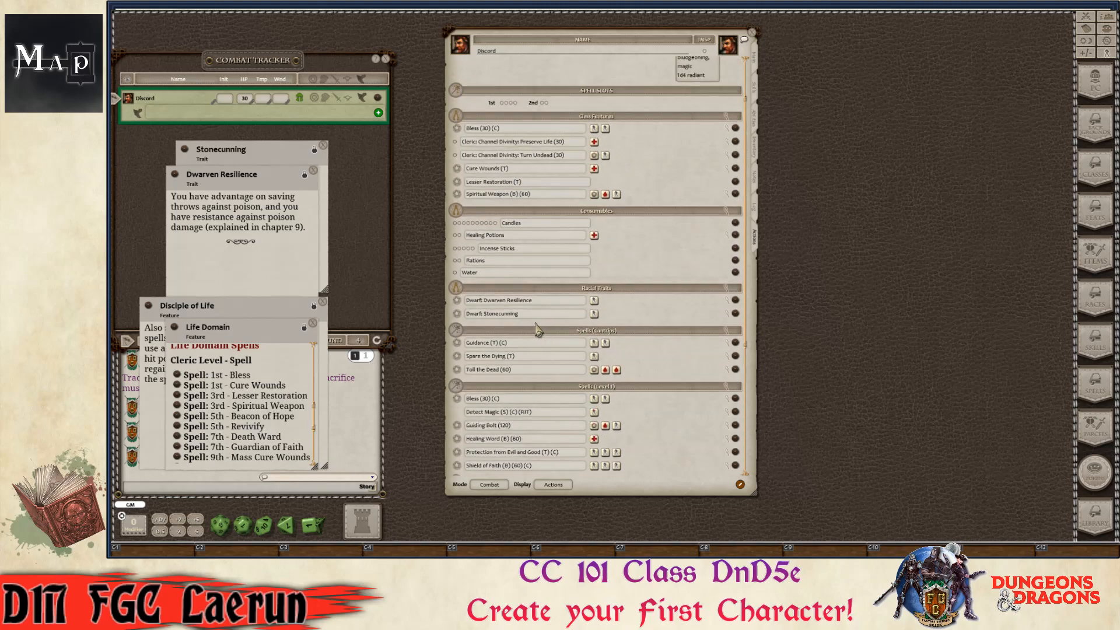
# - Read through the Life Domain description, including its domain spells and features, and close its window
pyautogui.moveTo(280, 327); pyautogui.dragTo(324, 211)
pyautogui.scroll(-3, 346, 269)
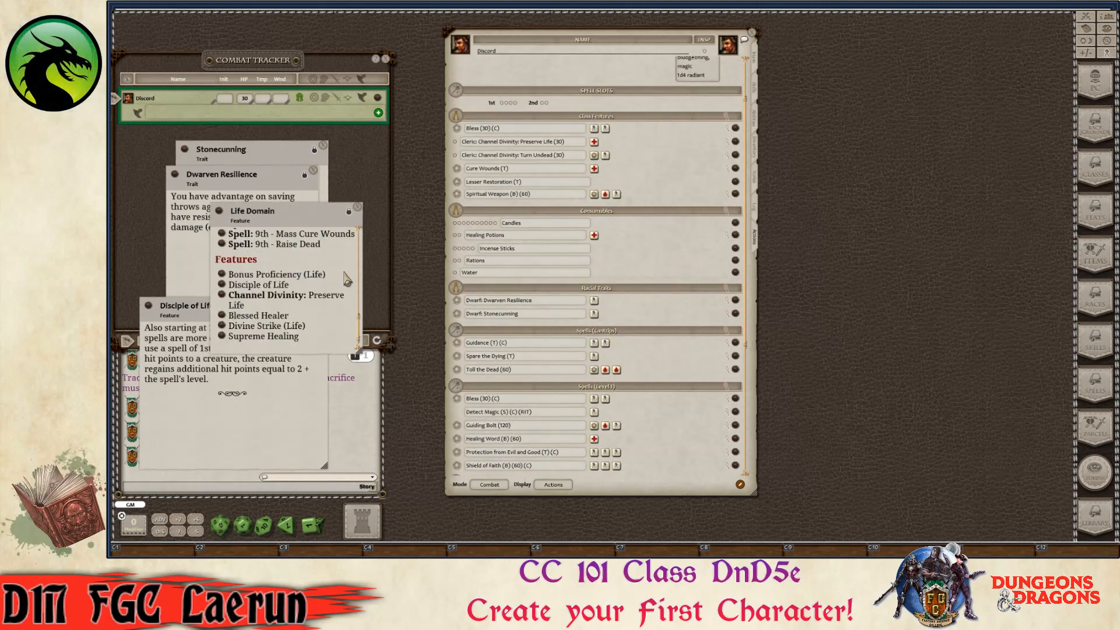
pyautogui.scroll(2, 344, 281)
pyautogui.scroll(-3, 344, 281)
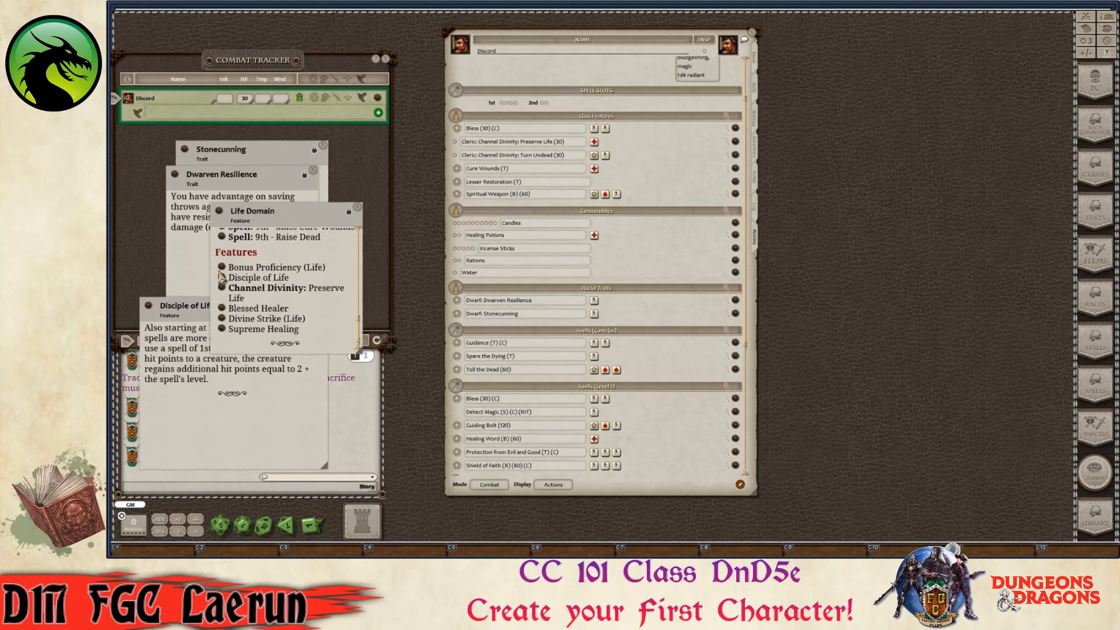
pyautogui.press('ctrl')
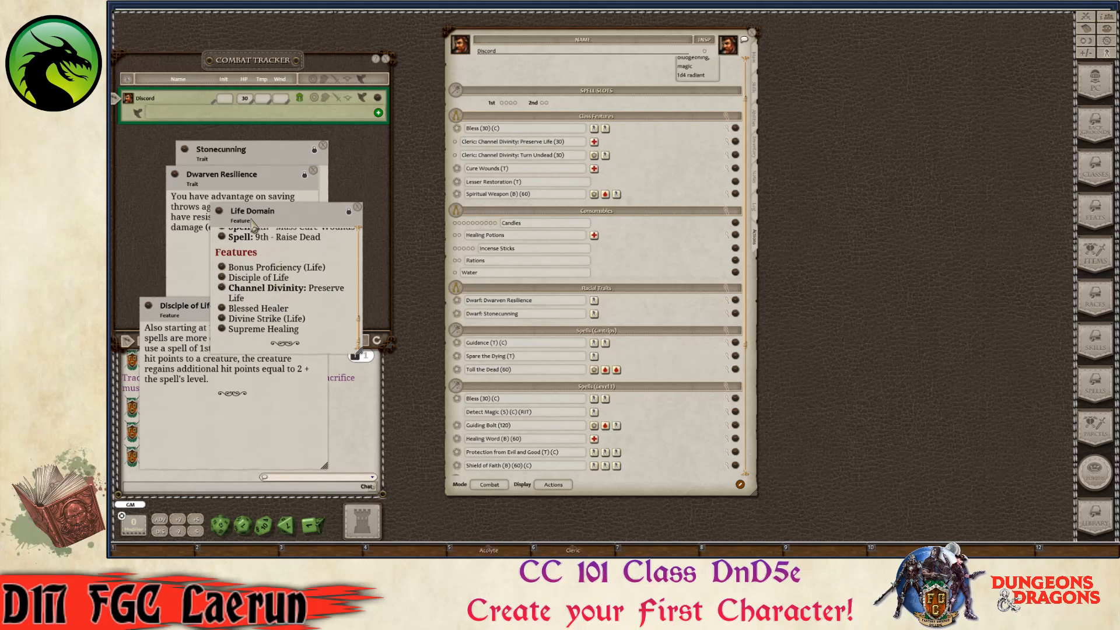
pyautogui.scroll(5, 294, 245)
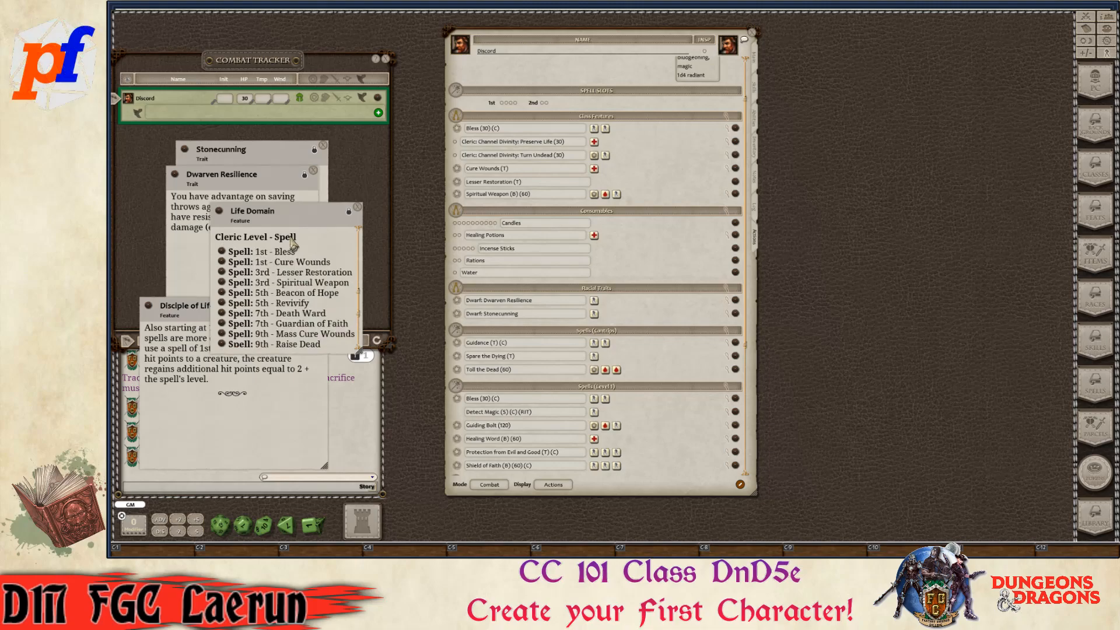
pyautogui.scroll(3, 297, 253)
pyautogui.press('ctrl')
pyautogui.scroll(3, 303, 257)
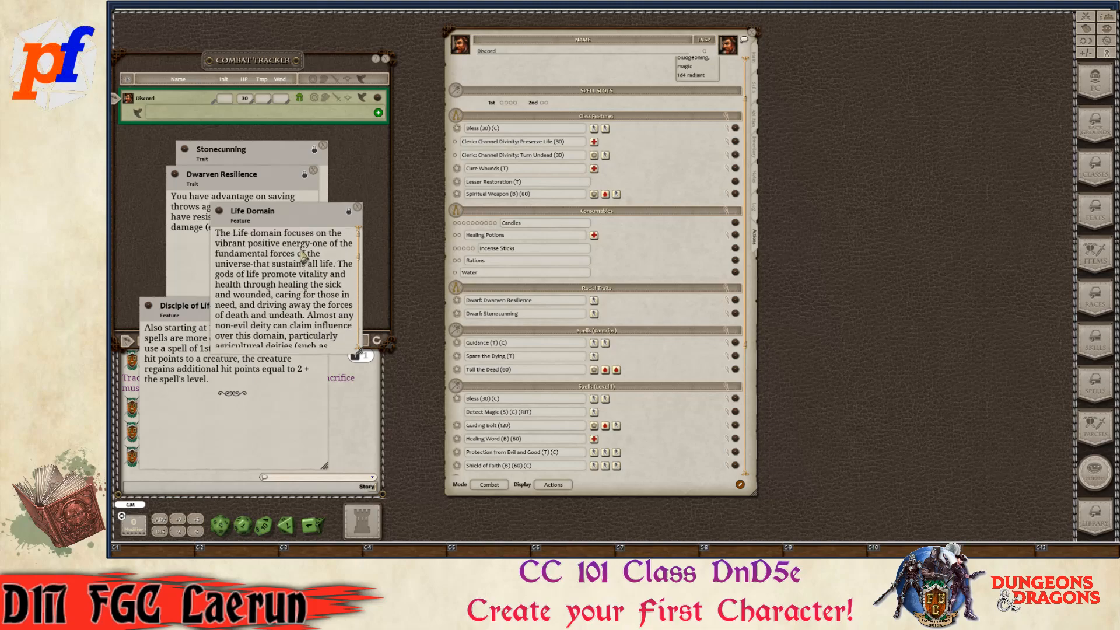
pyautogui.scroll(-6, 318, 285)
pyautogui.scroll(-15, 319, 286)
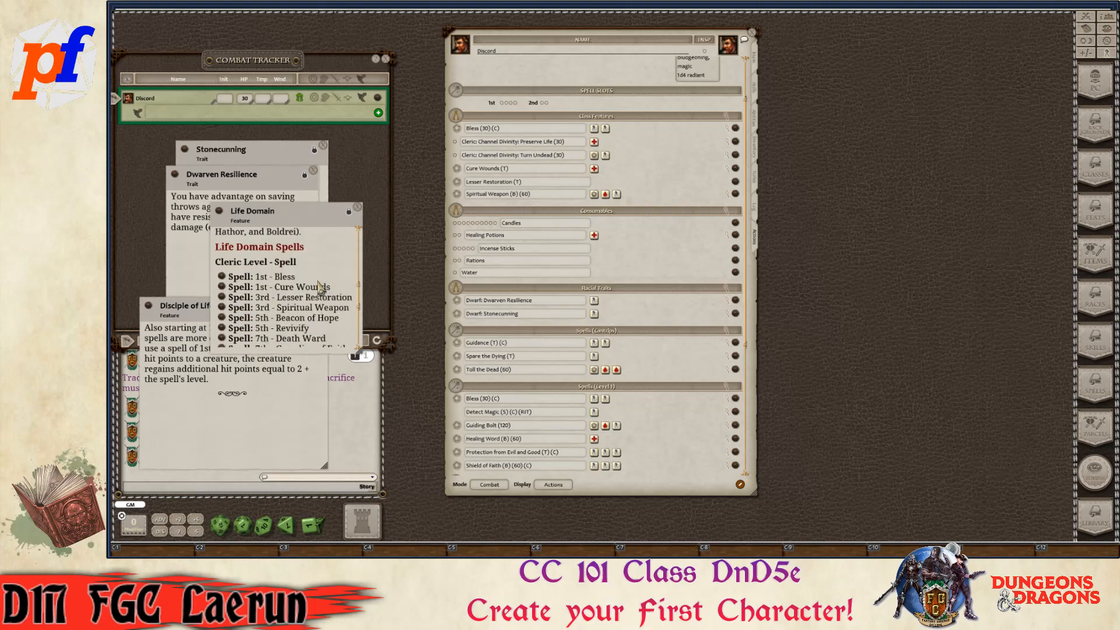
pyautogui.scroll(3, 319, 288)
pyautogui.scroll(-3, 264, 297)
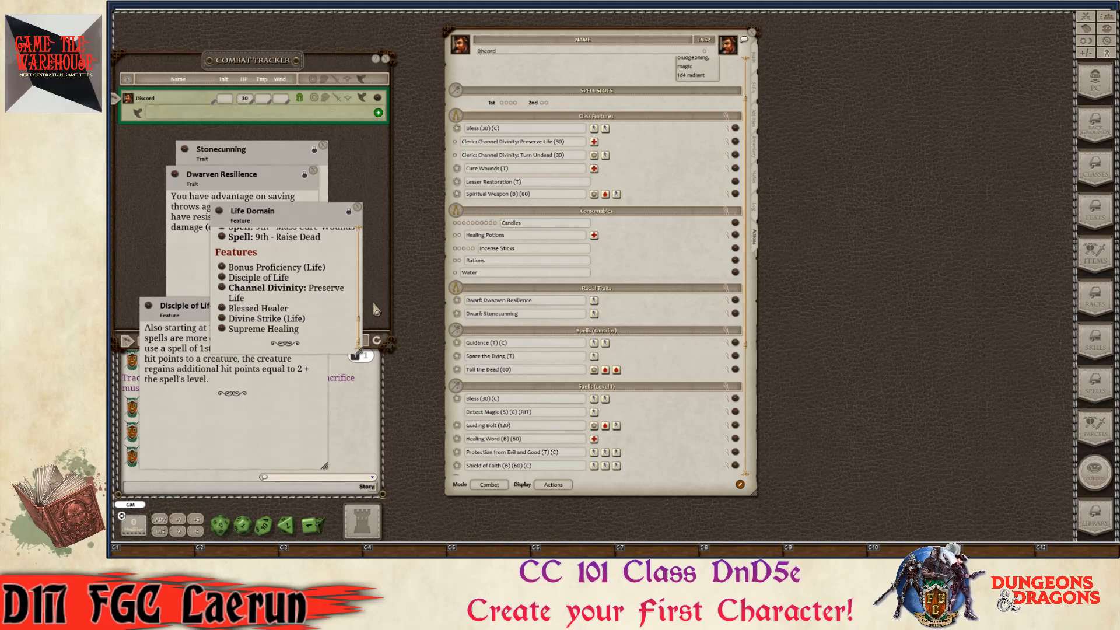
pyautogui.click(358, 207)
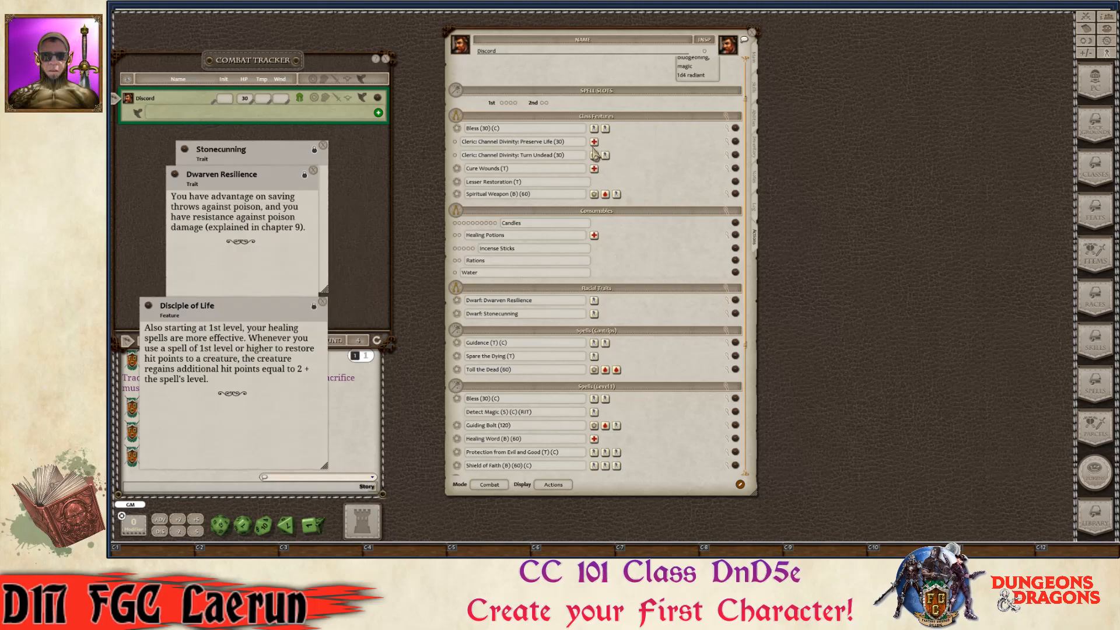
# - Bring the level 1 and 2 spells into view and place the Disciple of Life description beside the character sheet
pyautogui.scroll(2, 594, 154)
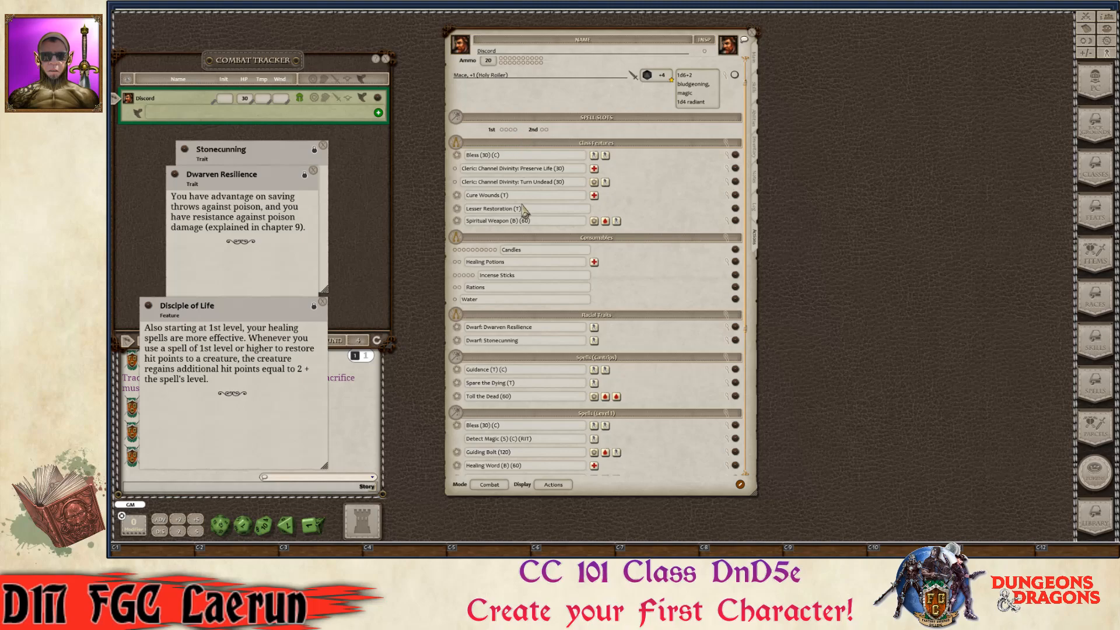
pyautogui.scroll(-7, 524, 201)
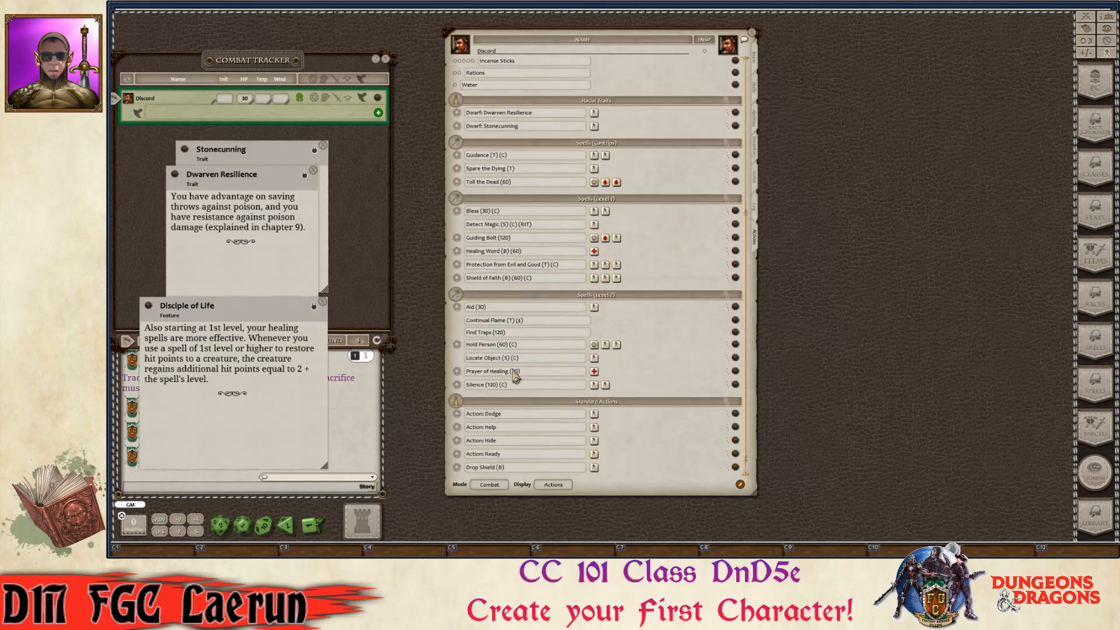
pyautogui.scroll(-1, 513, 370)
pyautogui.press('ctrl')
pyautogui.moveTo(261, 318); pyautogui.dragTo(337, 217)
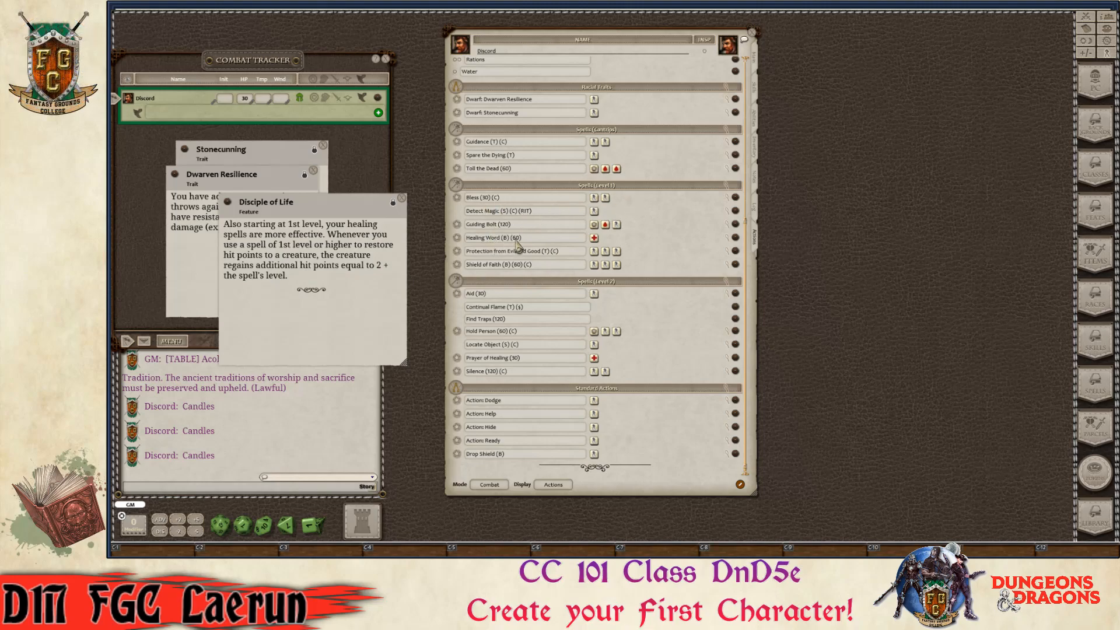
# - Set Healing Word's heal action to a bonus of 3 with the Base stat, and collapse the spell's details
pyautogui.click(734, 239)
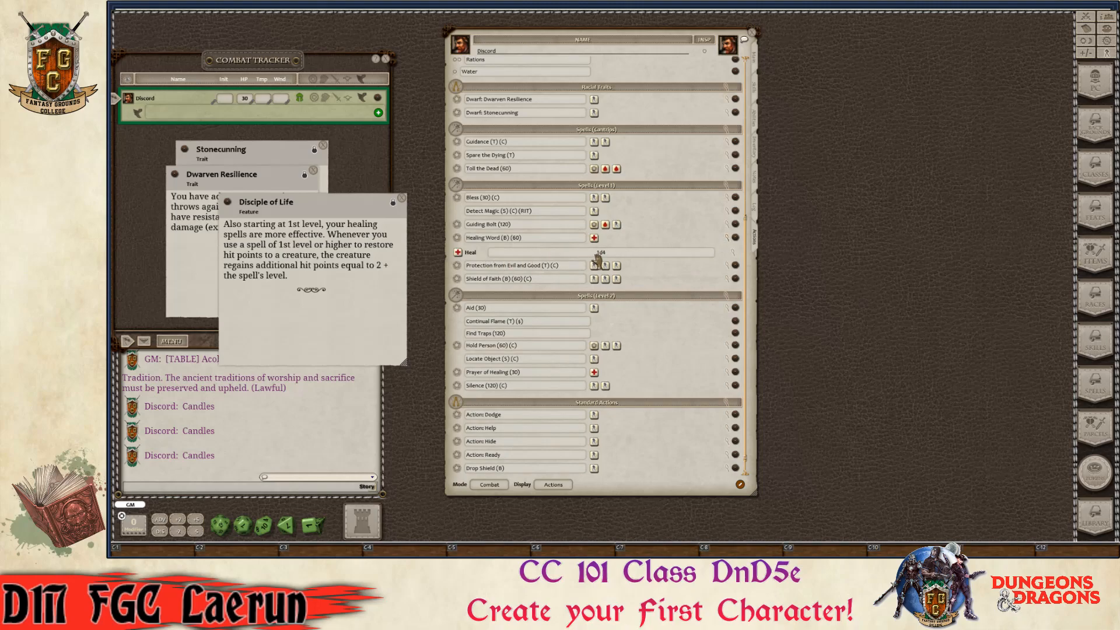
pyautogui.click(733, 251)
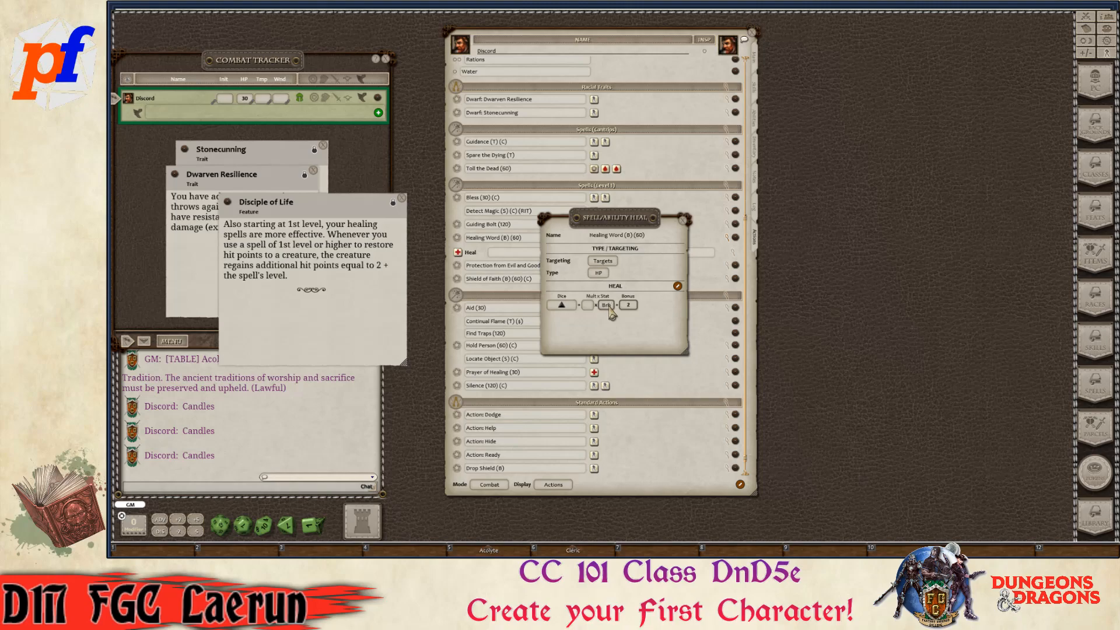
pyautogui.keyDown('ctrl'); pyautogui.click(610, 309); pyautogui.keyUp('ctrl')
pyautogui.click(610, 309)
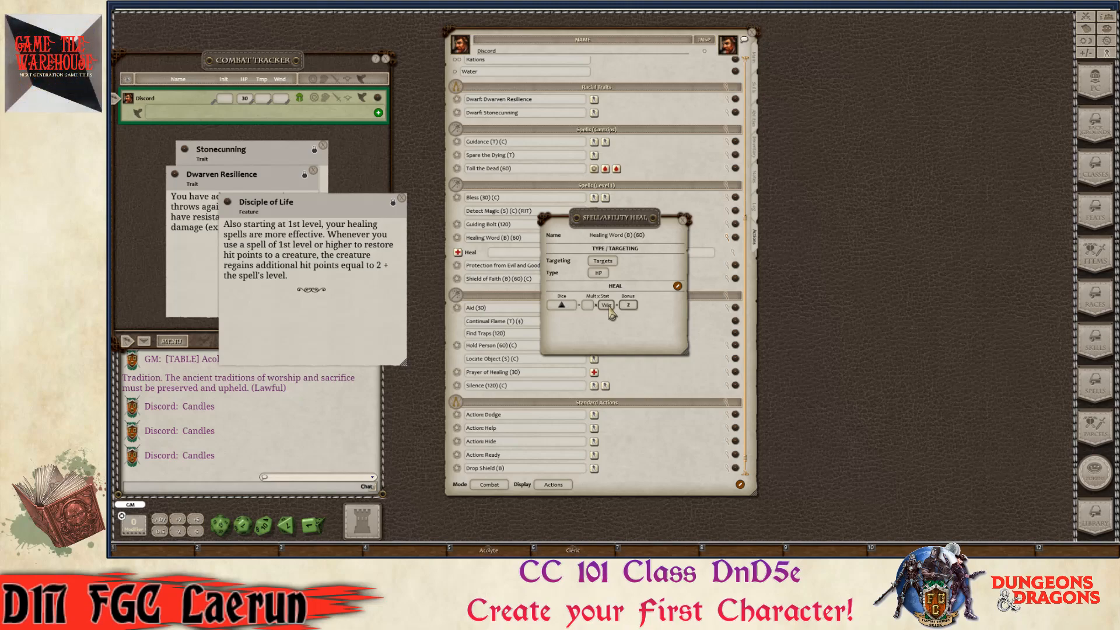
pyautogui.press('ctrl')
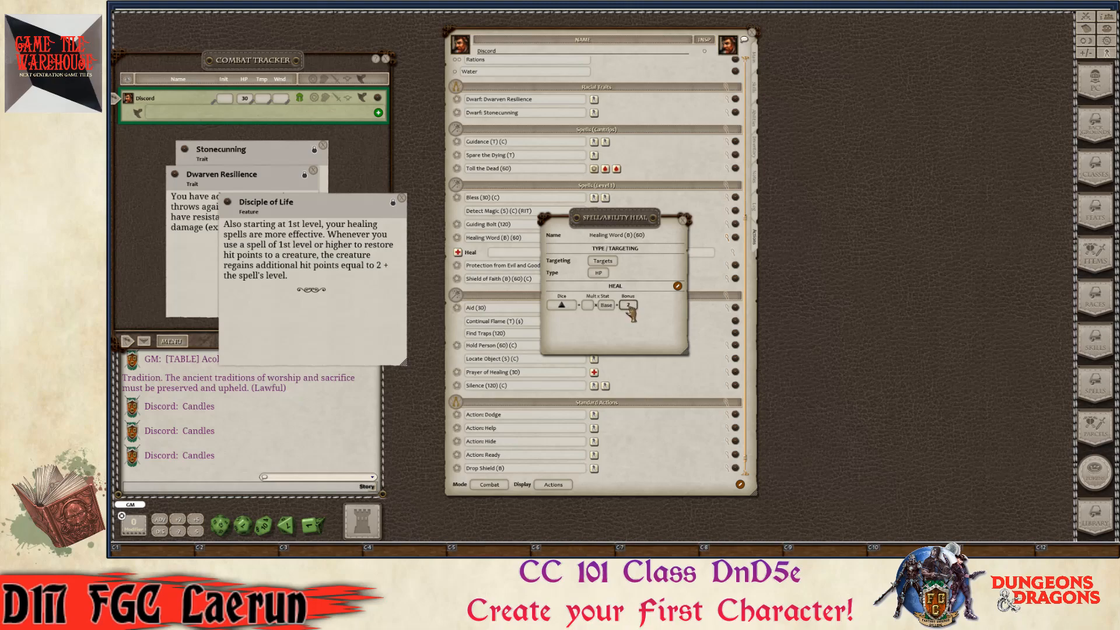
pyautogui.scroll(1, 632, 309)
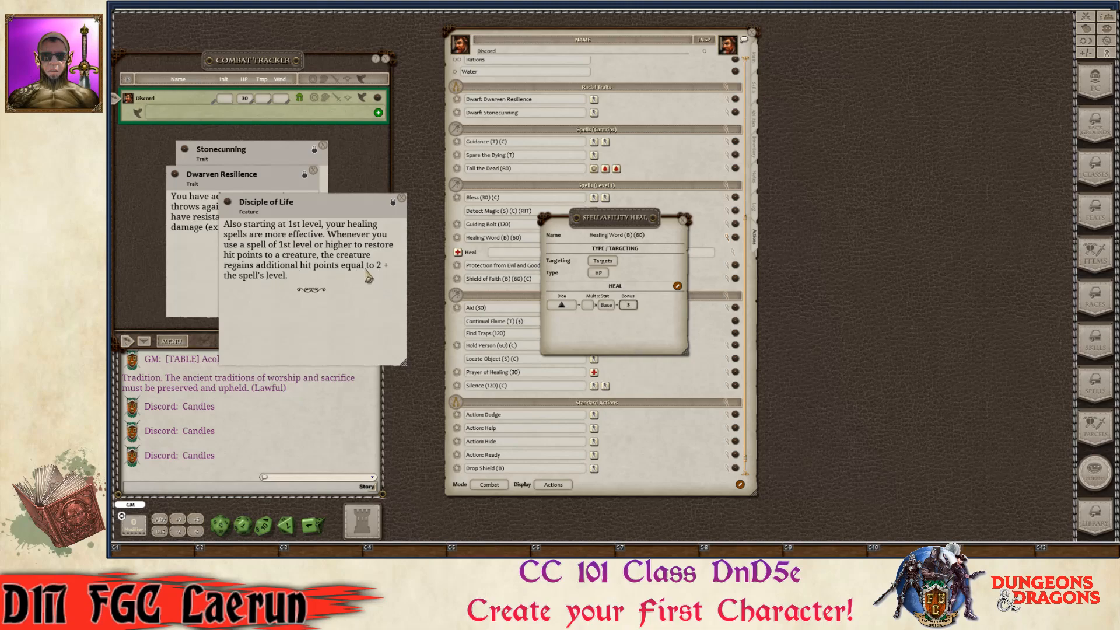
pyautogui.click(684, 221)
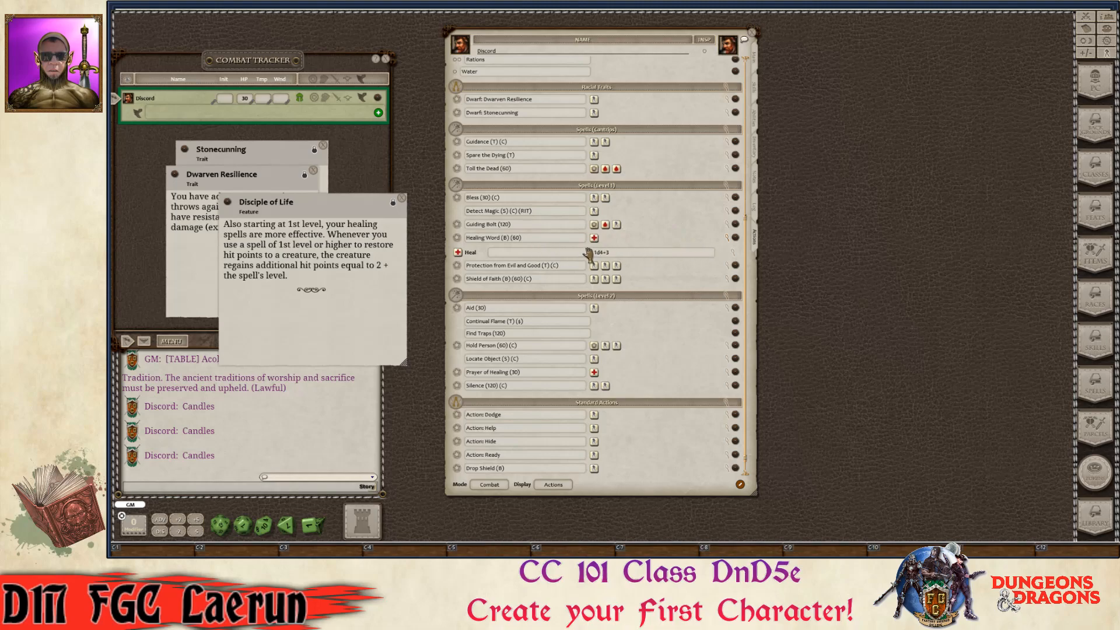
pyautogui.click(728, 238)
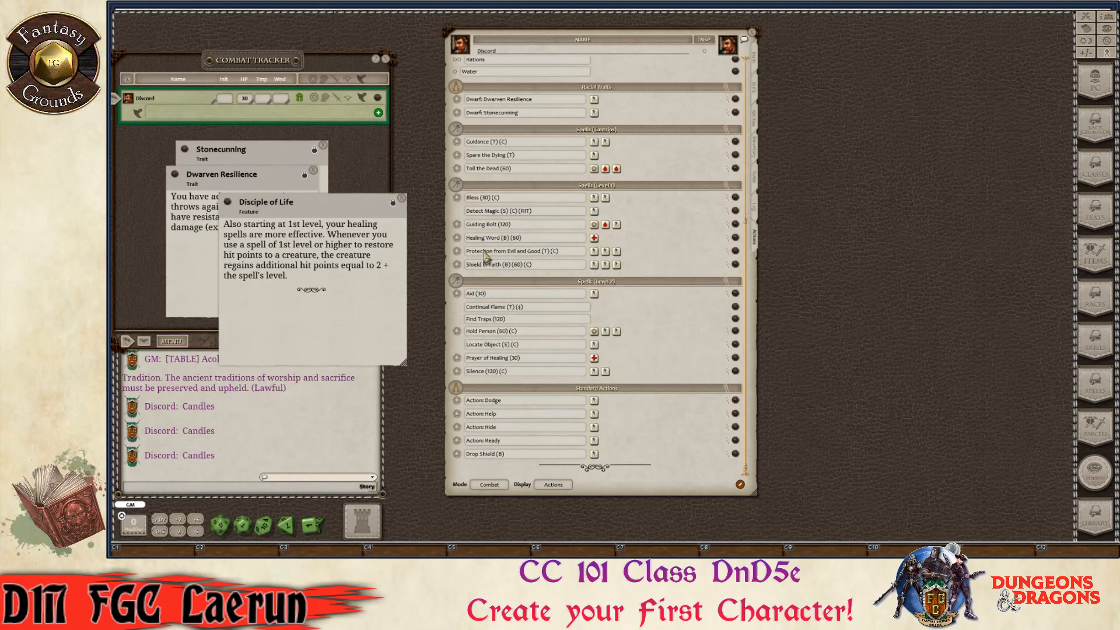
# - Examine the effect settings of the Aid spell, then close them and collapse its details
pyautogui.click(728, 295)
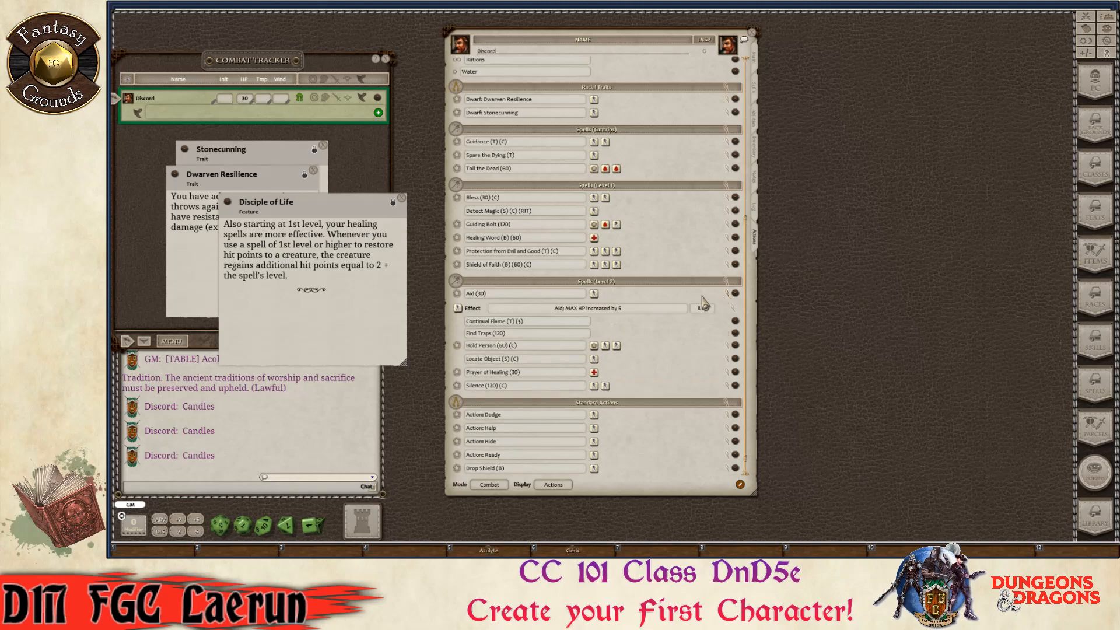
pyautogui.press('ctrl')
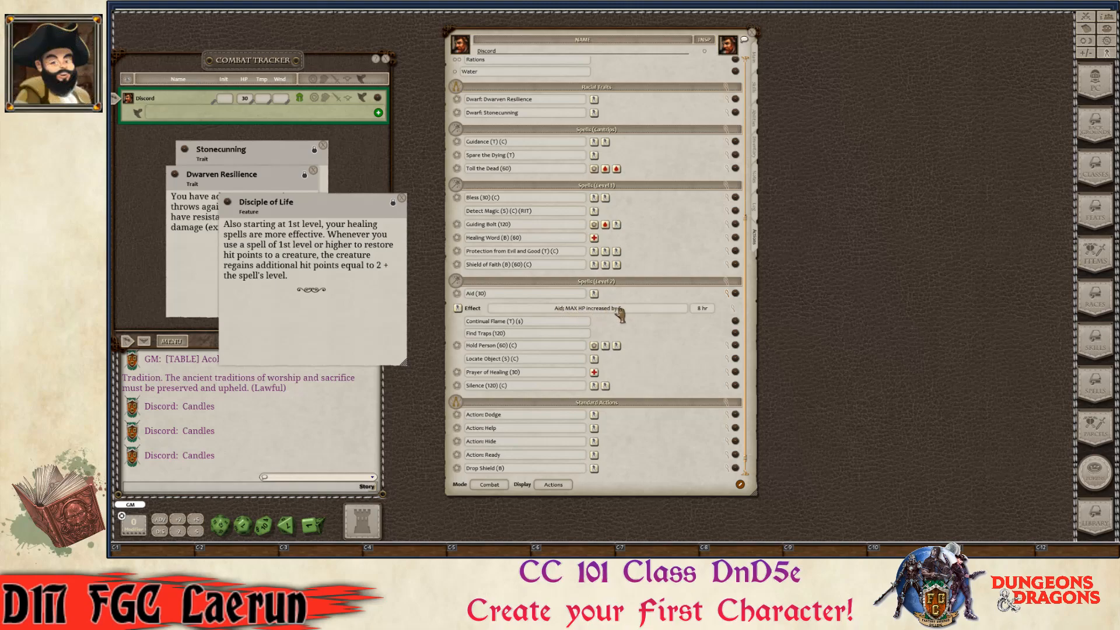
pyautogui.click(734, 312)
pyautogui.press('ctrl')
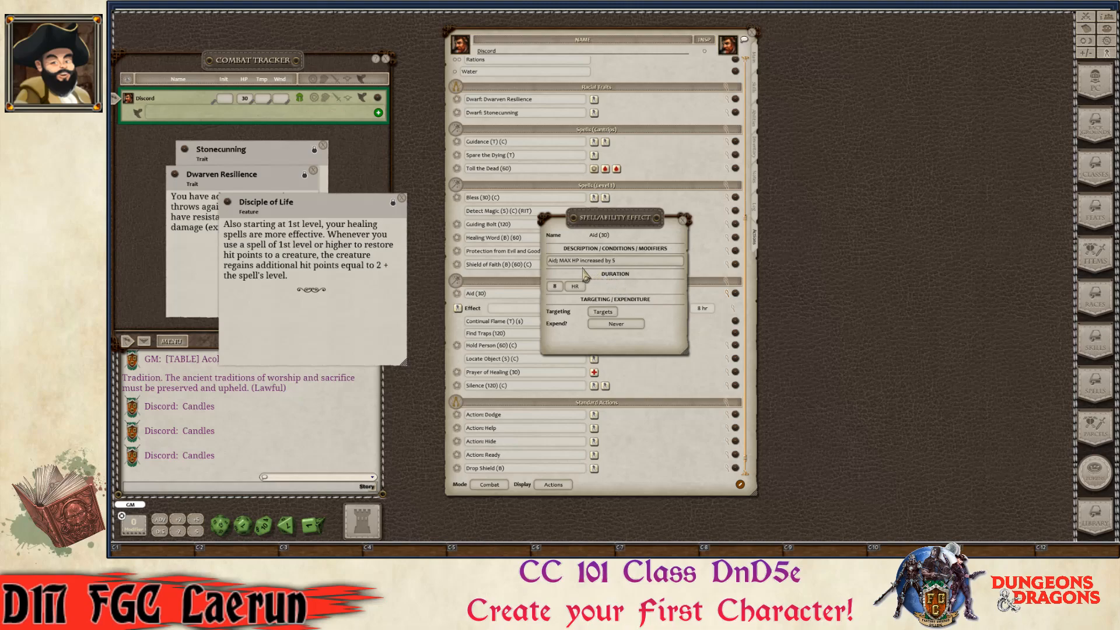
pyautogui.click(684, 220)
pyautogui.click(728, 294)
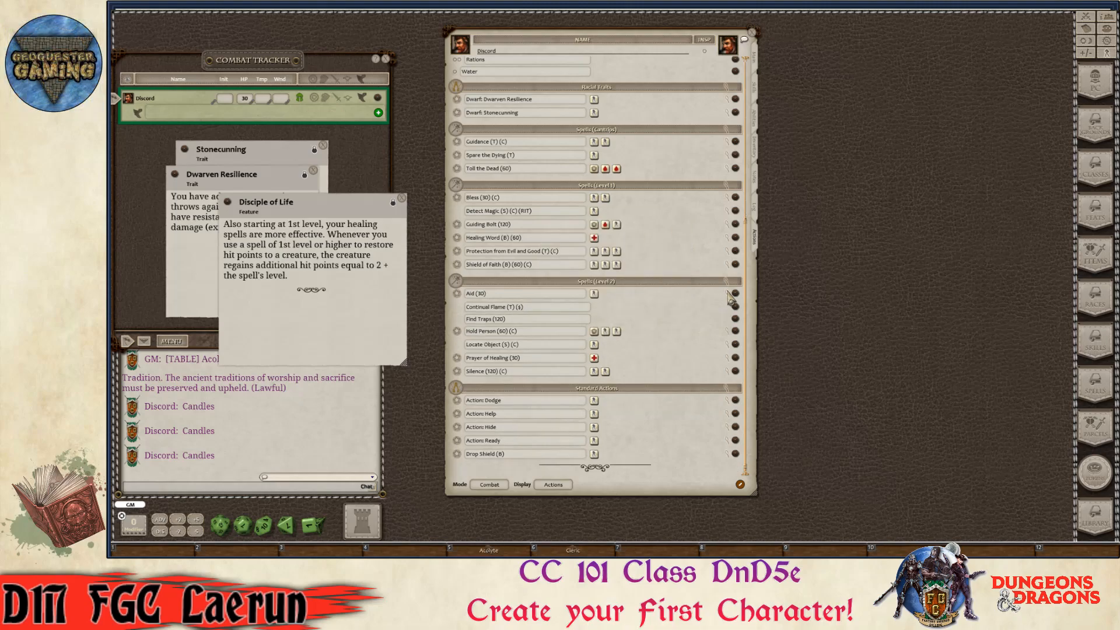
# - Set the heal bonus of Prayer of Healing to 3
pyautogui.press('ctrl')
pyautogui.click(728, 361)
pyautogui.press('ctrl')
pyautogui.keyDown('ctrl'); pyautogui.click(733, 373); pyautogui.keyUp('ctrl')
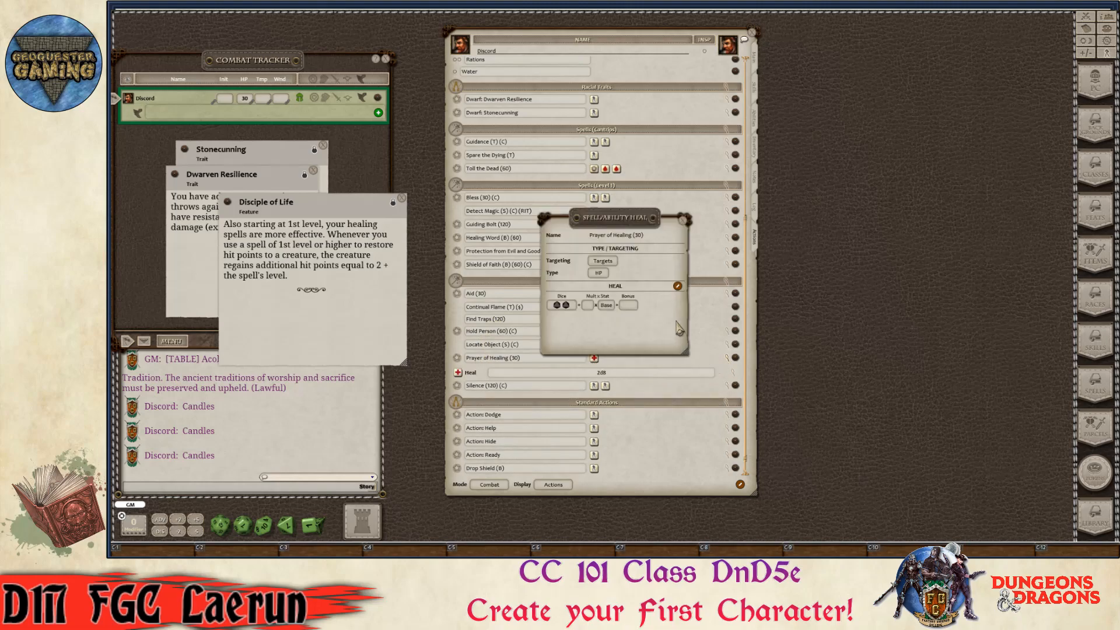
pyautogui.press('ctrl')
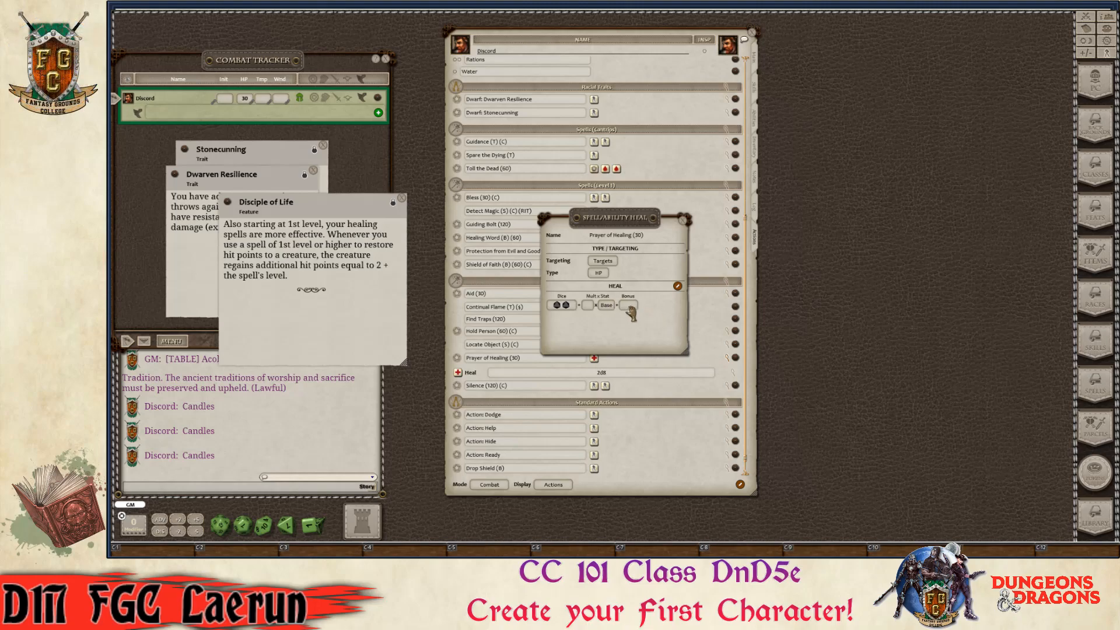
pyautogui.click(629, 306)
pyautogui.write('3')
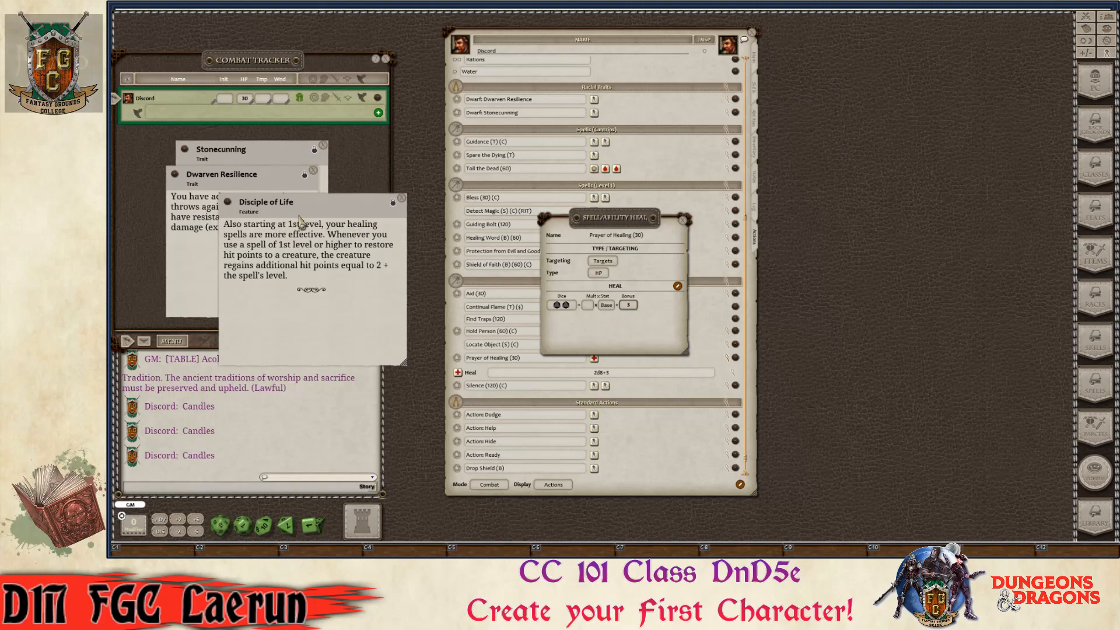
# - Close Prayer of Healing's heal settings, and read the Cure Wounds spell description beside the character sheet before closing it
pyautogui.click(683, 221)
pyautogui.scroll(-1, 593, 337)
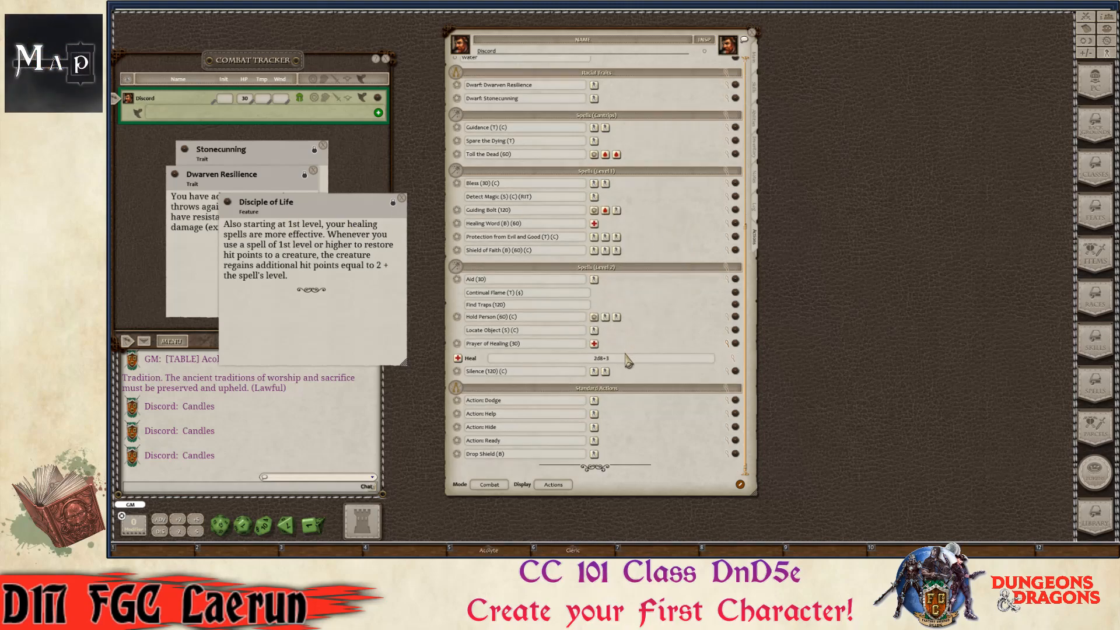
pyautogui.press('ctrl')
pyautogui.press('ctrl')
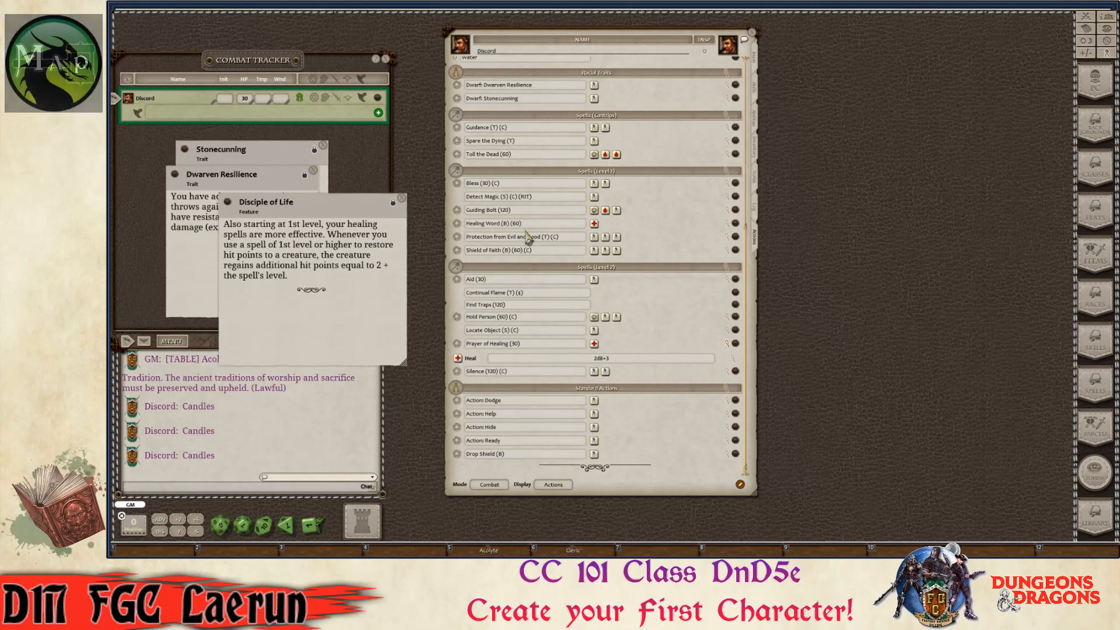
pyautogui.scroll(3, 543, 216)
pyautogui.scroll(3, 550, 206)
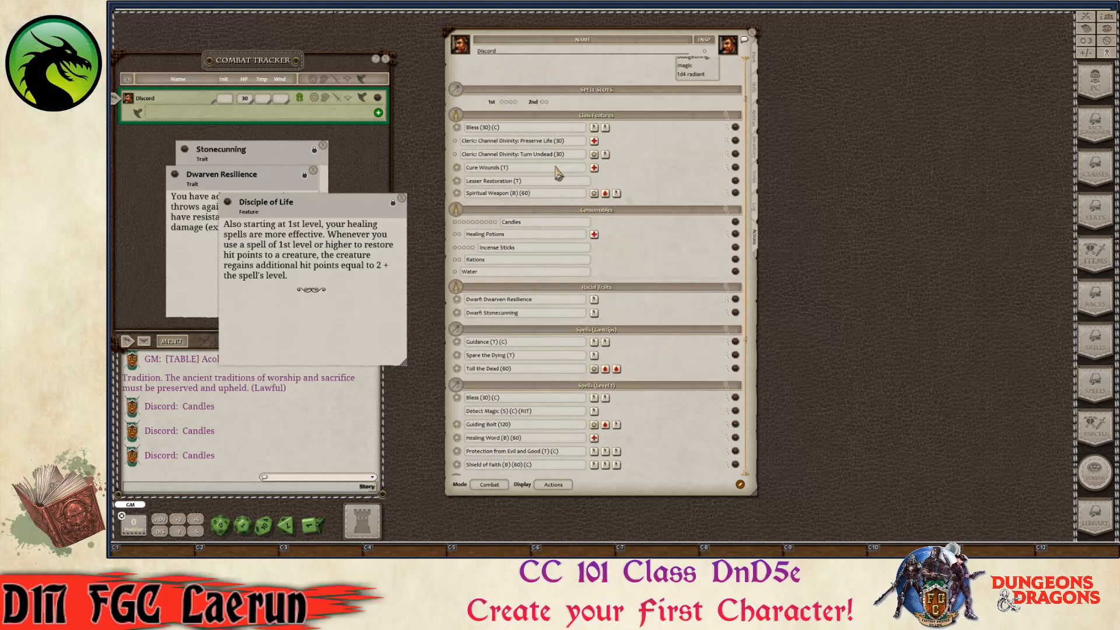
pyautogui.click(735, 167)
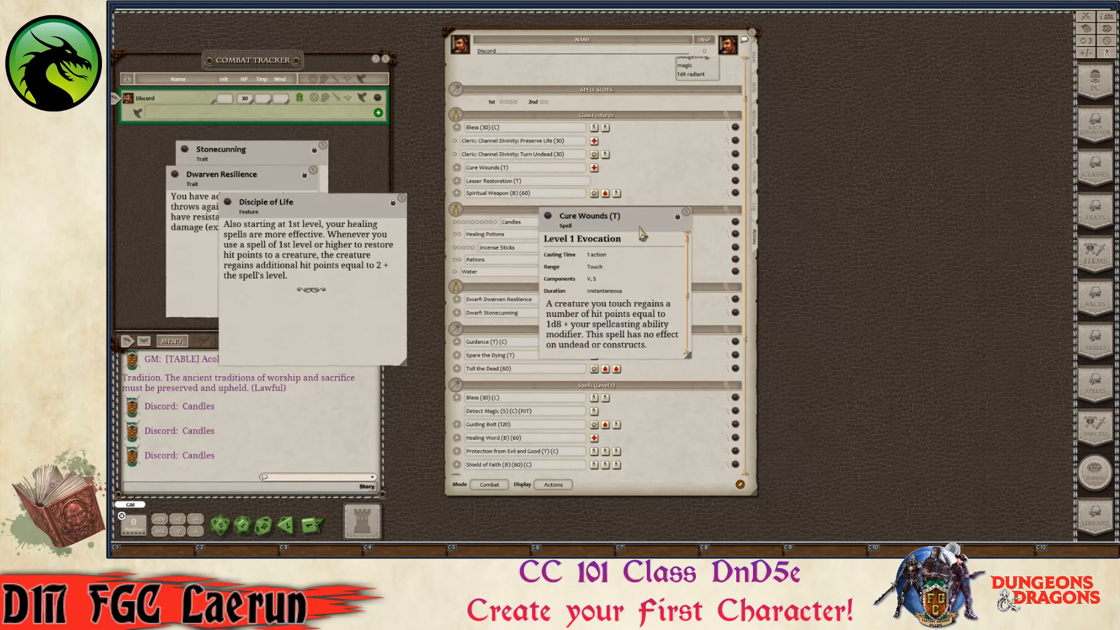
pyautogui.moveTo(652, 225); pyautogui.dragTo(871, 177)
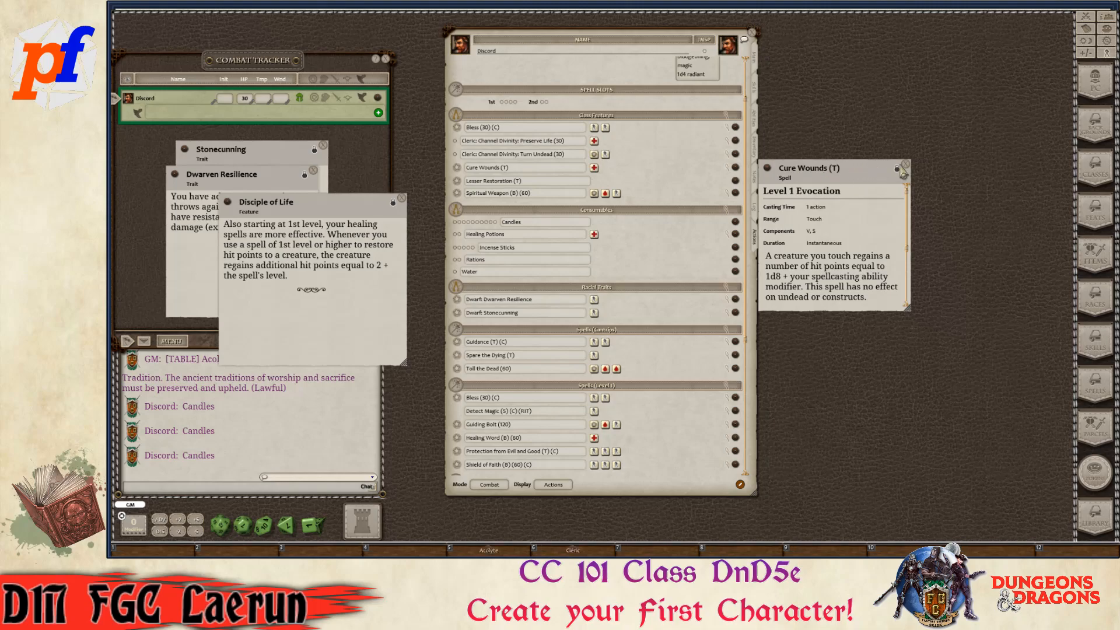
pyautogui.click(905, 164)
# - Set the heal bonus of Cure Wounds to 3 and collapse the spell's details
pyautogui.click(727, 168)
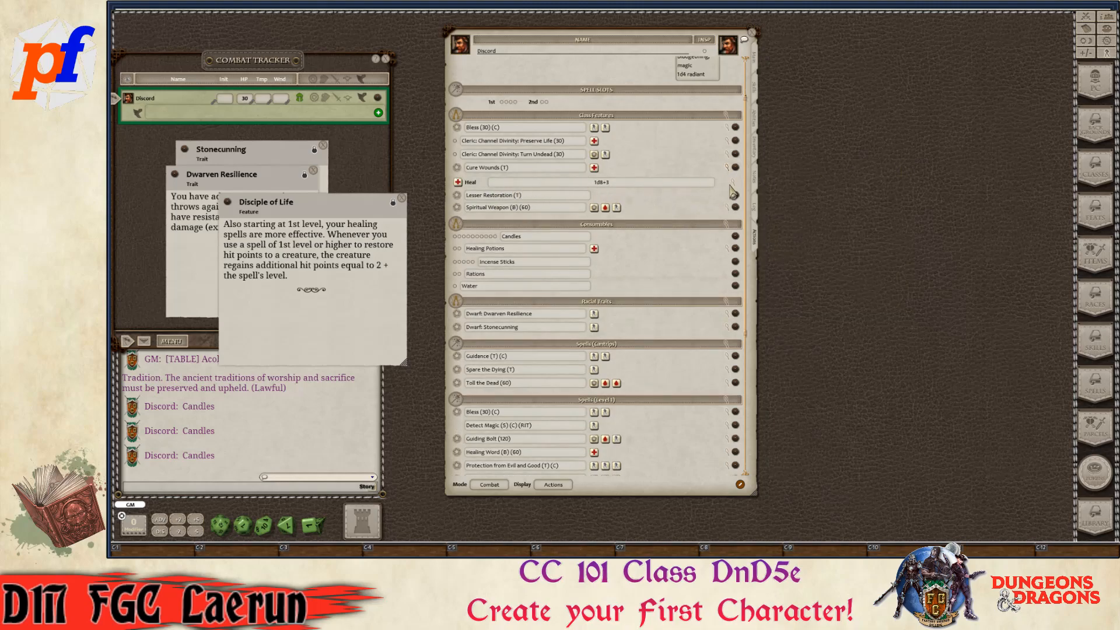
pyautogui.click(733, 184)
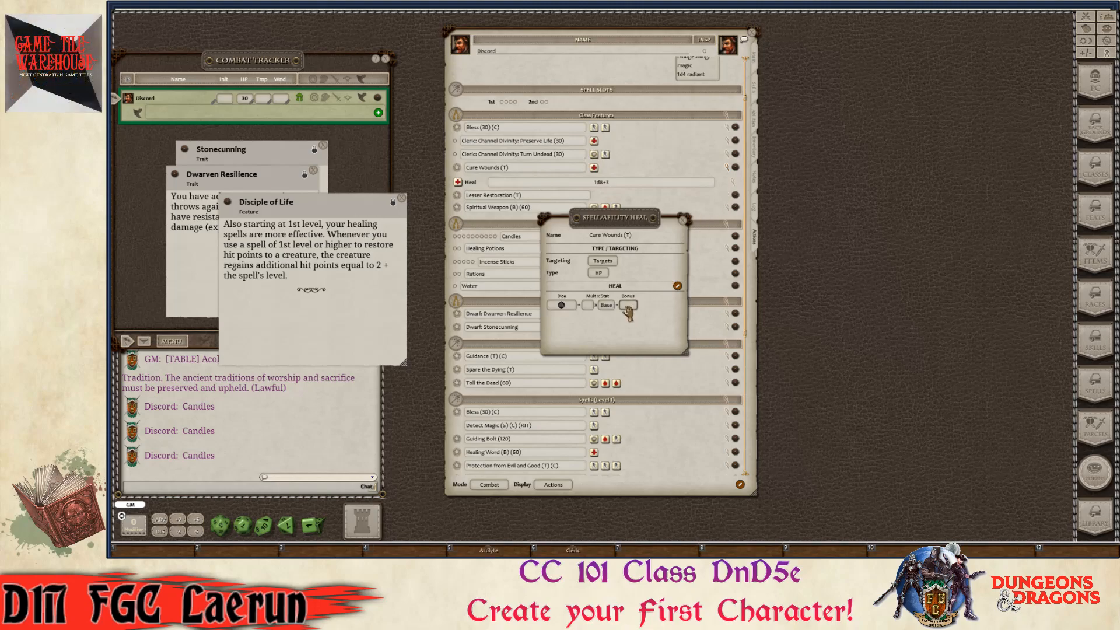
pyautogui.scroll(3, 628, 308)
pyautogui.click(684, 221)
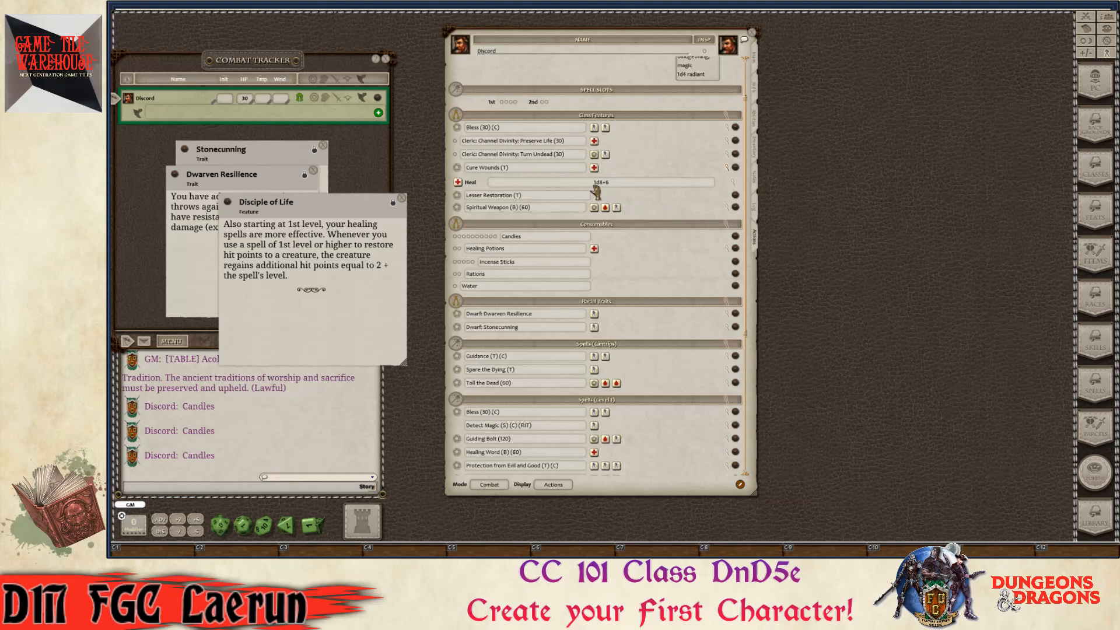
pyautogui.press('ctrl')
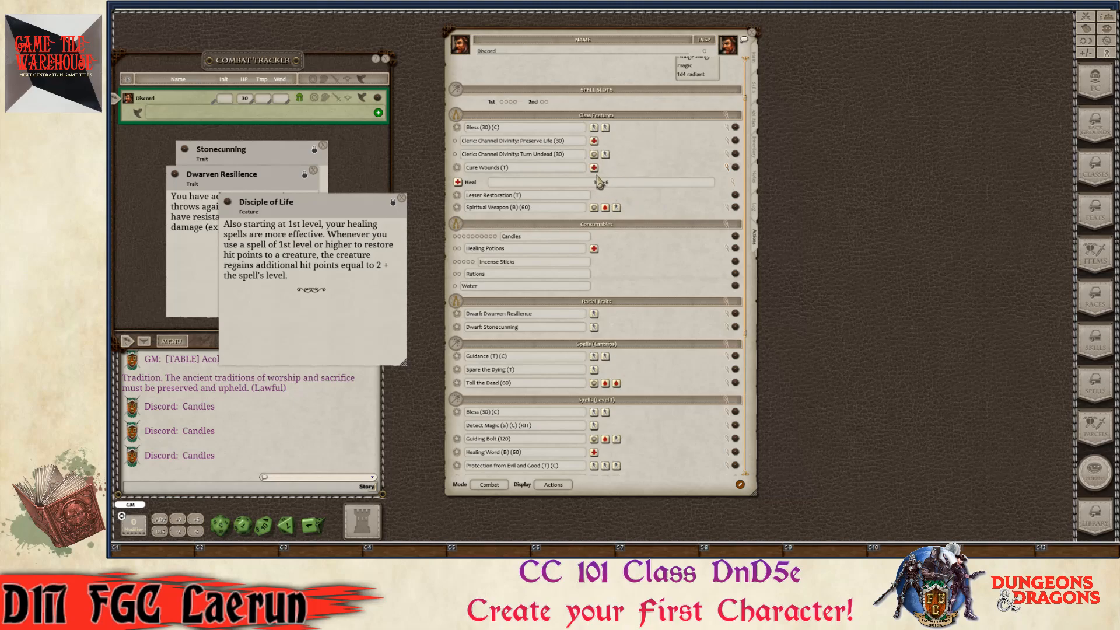
pyautogui.click(726, 168)
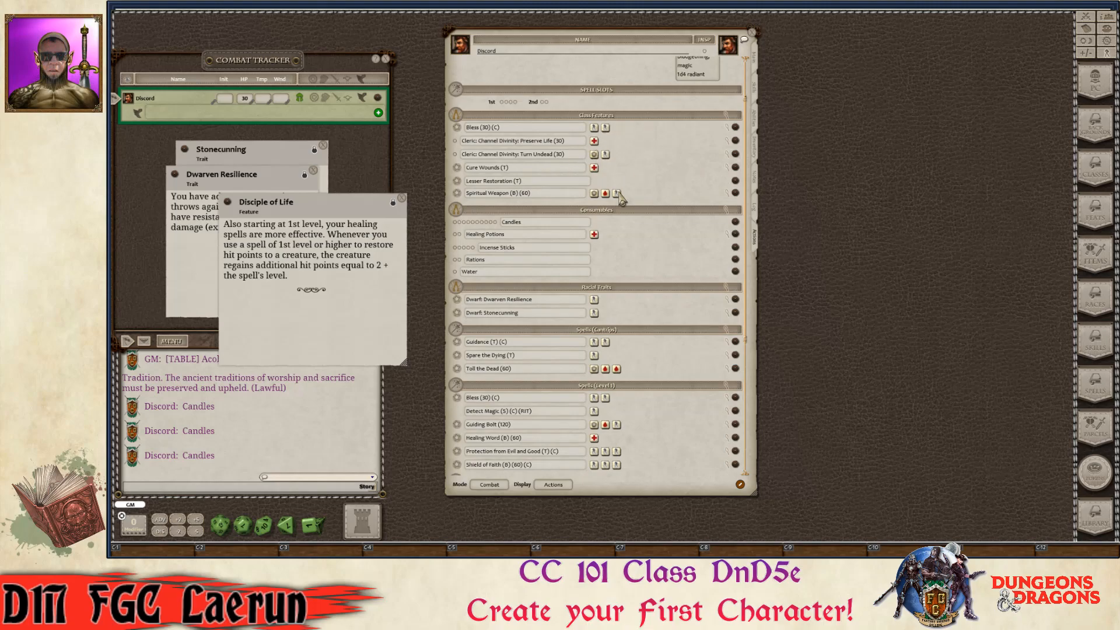
# - Set the ability of the Spells power group to the cleric's spellcasting ability and close the group settings
pyautogui.scroll(-2, 578, 356)
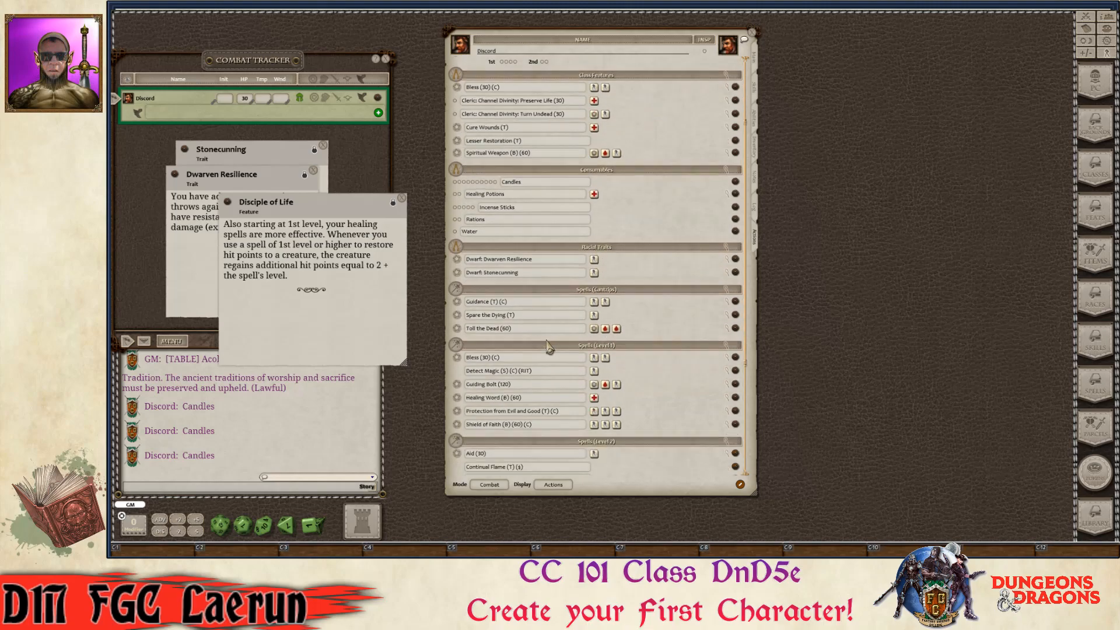
pyautogui.scroll(-3, 547, 347)
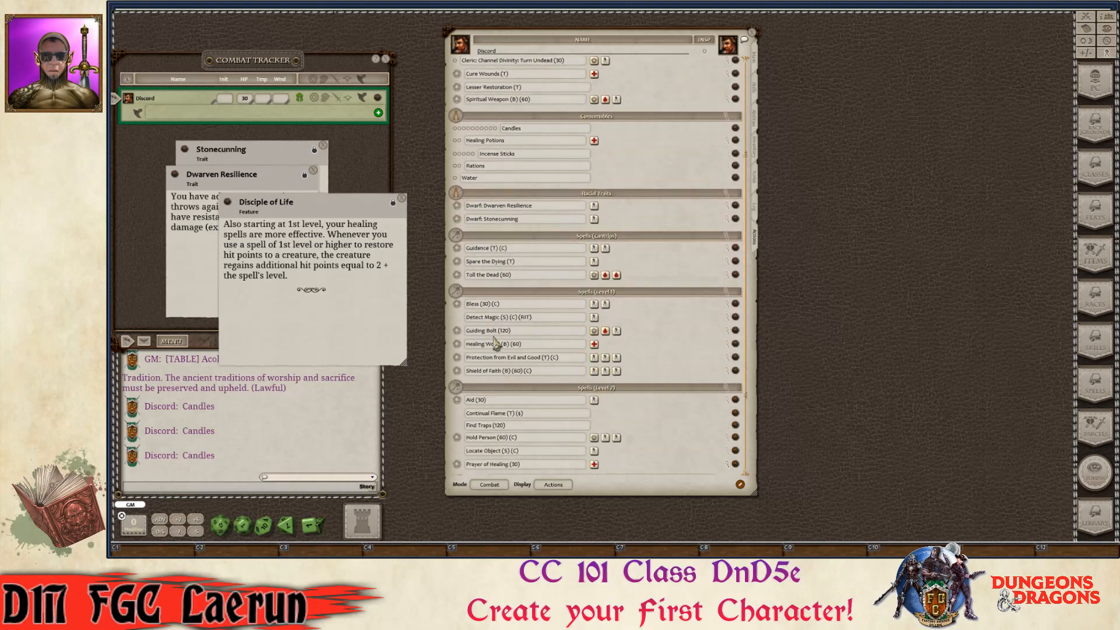
pyautogui.click(727, 293)
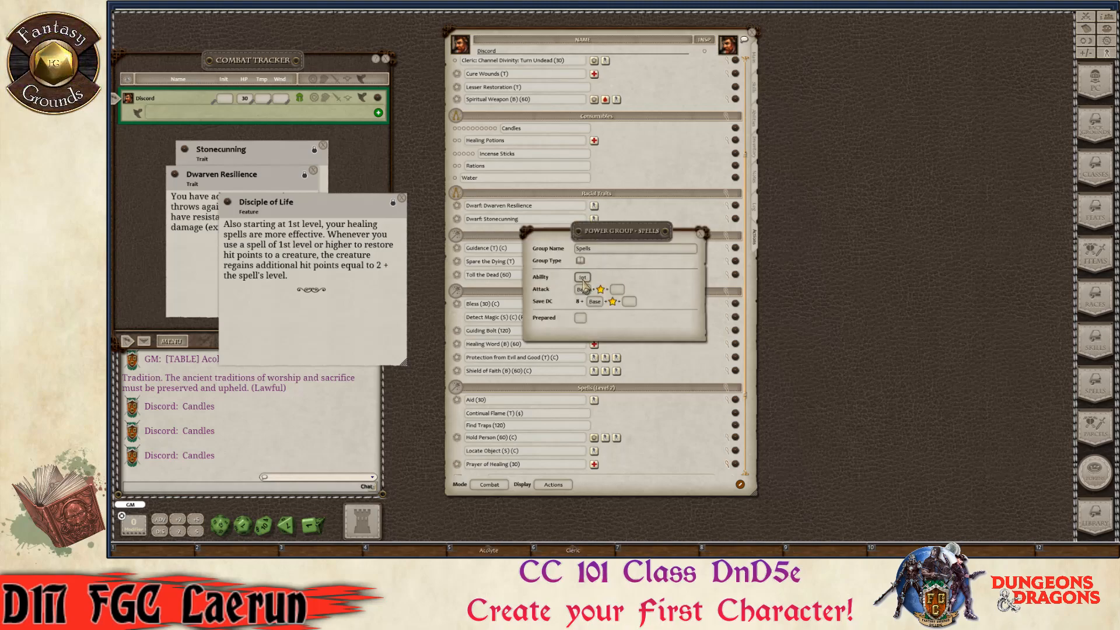
pyautogui.press('ctrl')
pyautogui.click(703, 235)
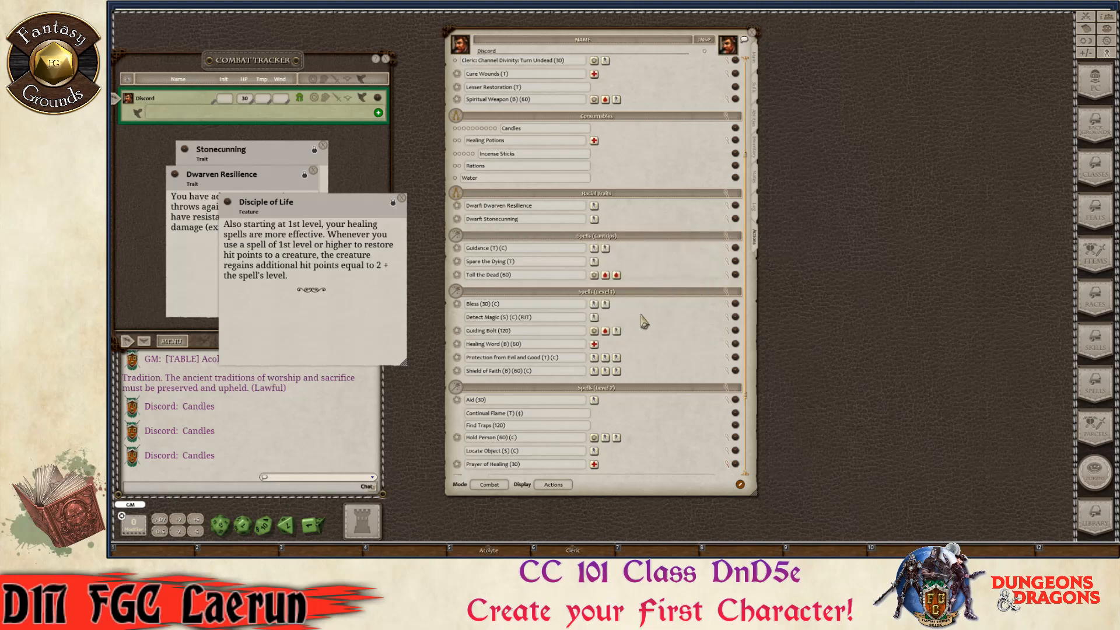
# - Check Prayer of Healing's heal amount among the level 2 spells and collapse its details
pyautogui.scroll(-1, 633, 353)
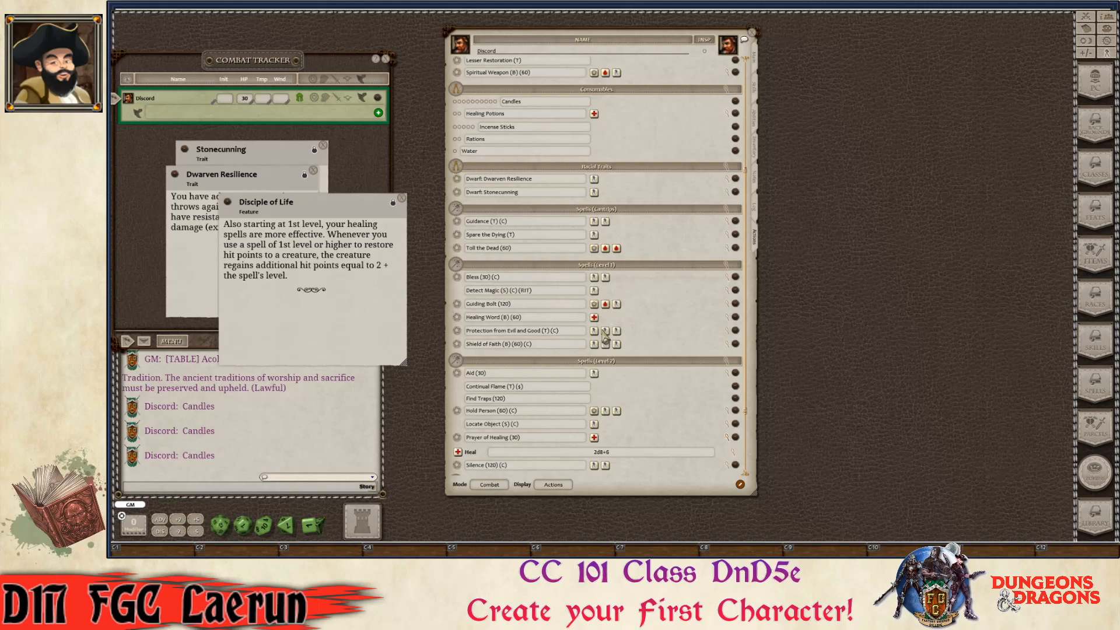
pyautogui.scroll(-4, 623, 368)
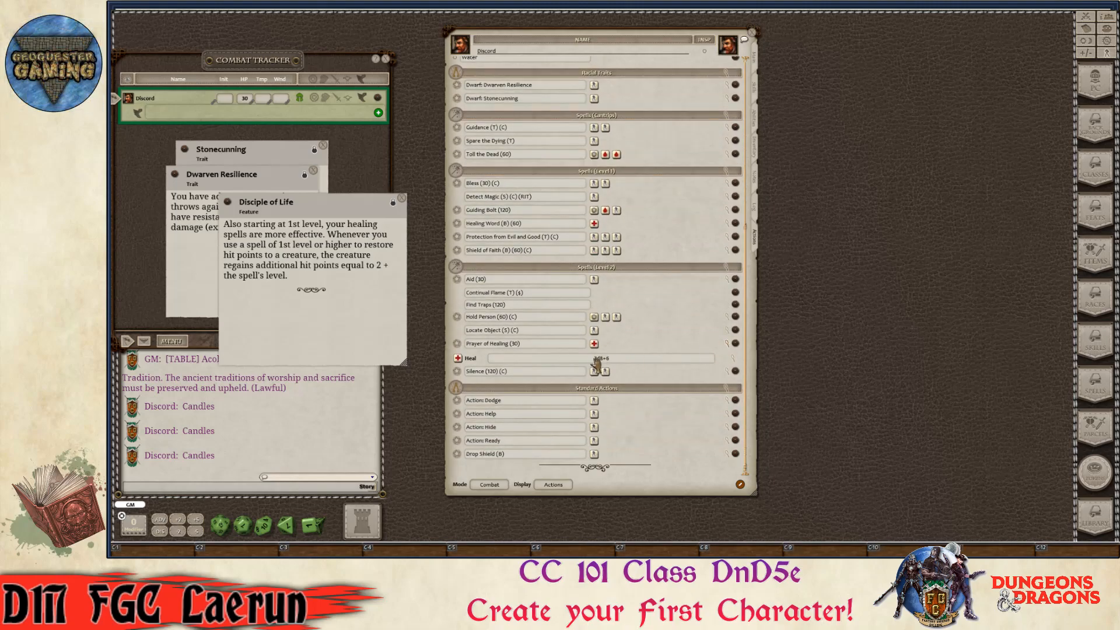
pyautogui.click(729, 344)
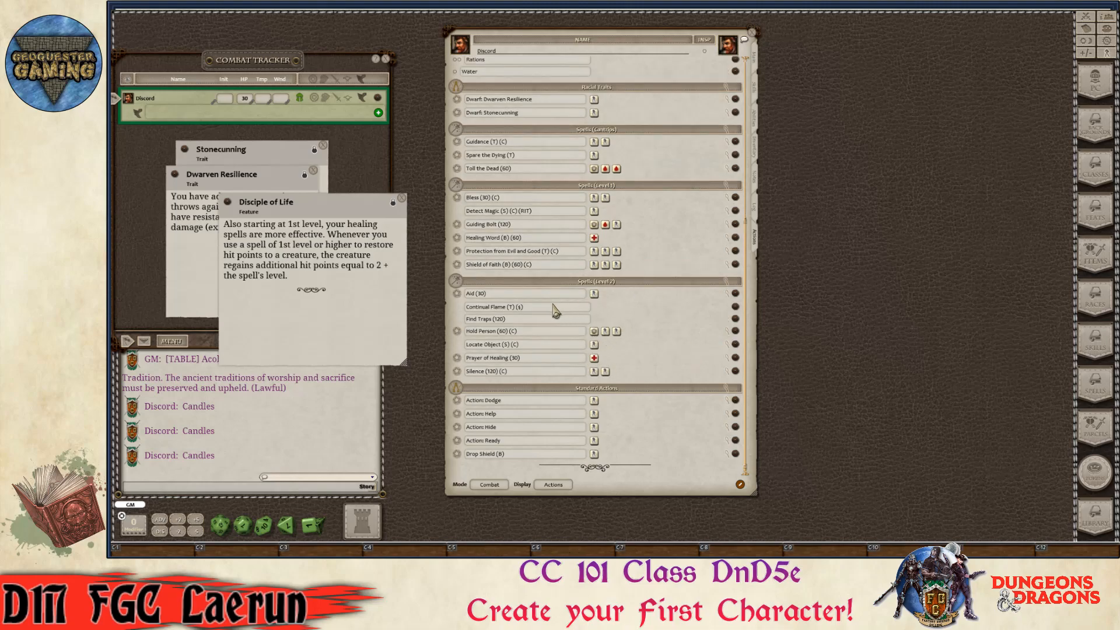
# - Examine the Hold Person spell's effects and its attack and save settings, then close them and collapse its details
pyautogui.moveTo(598, 333)
pyautogui.press('ctrl')
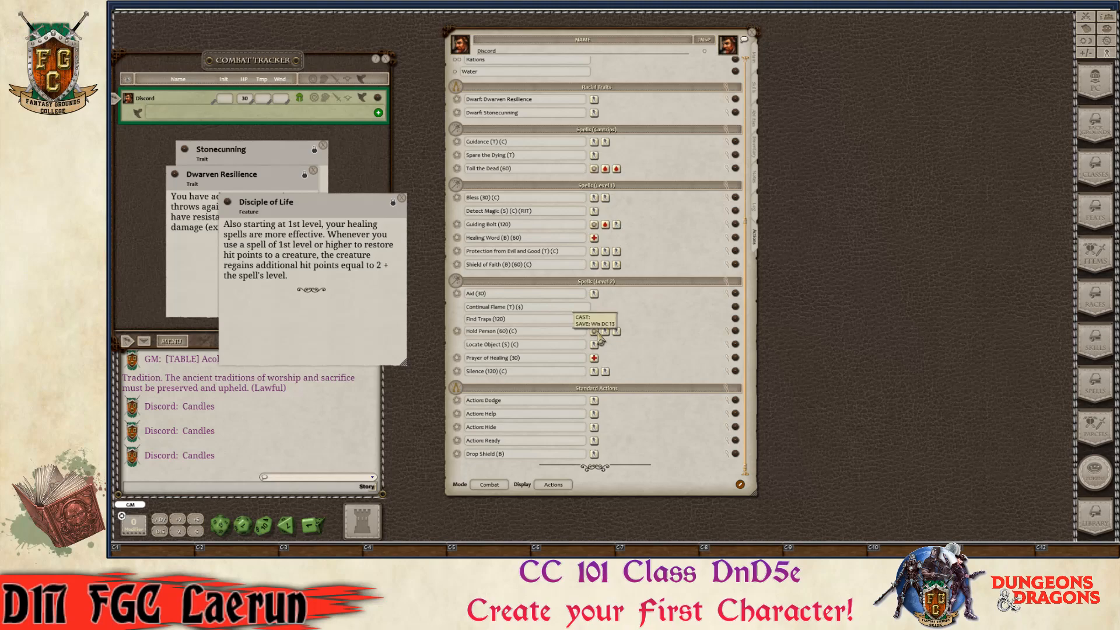
pyautogui.click(727, 332)
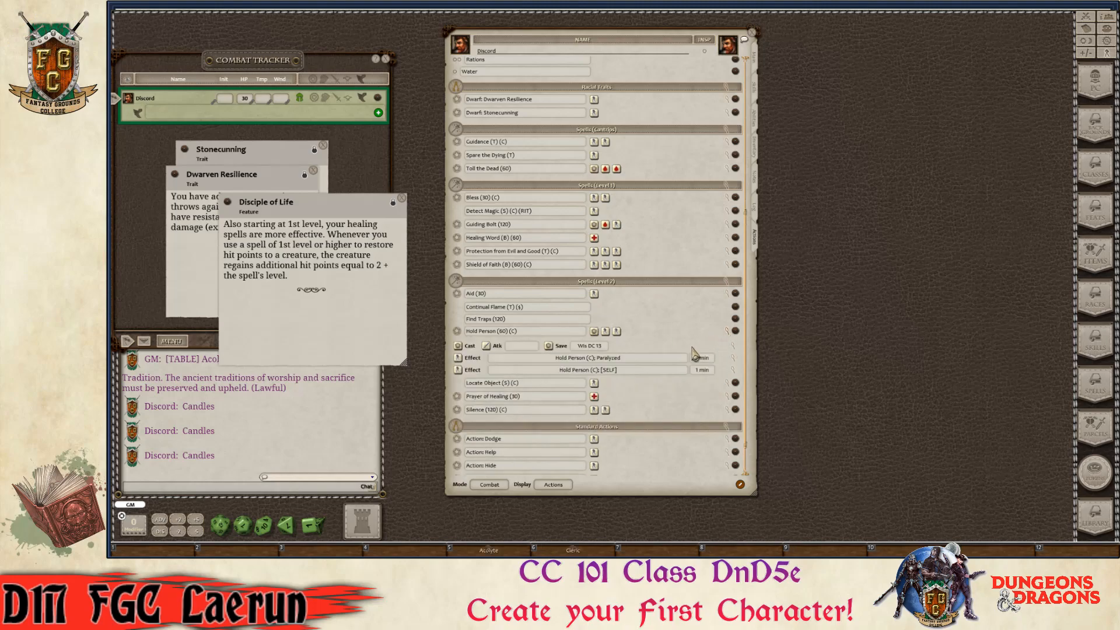
pyautogui.press('ctrl')
pyautogui.press('ctrl')
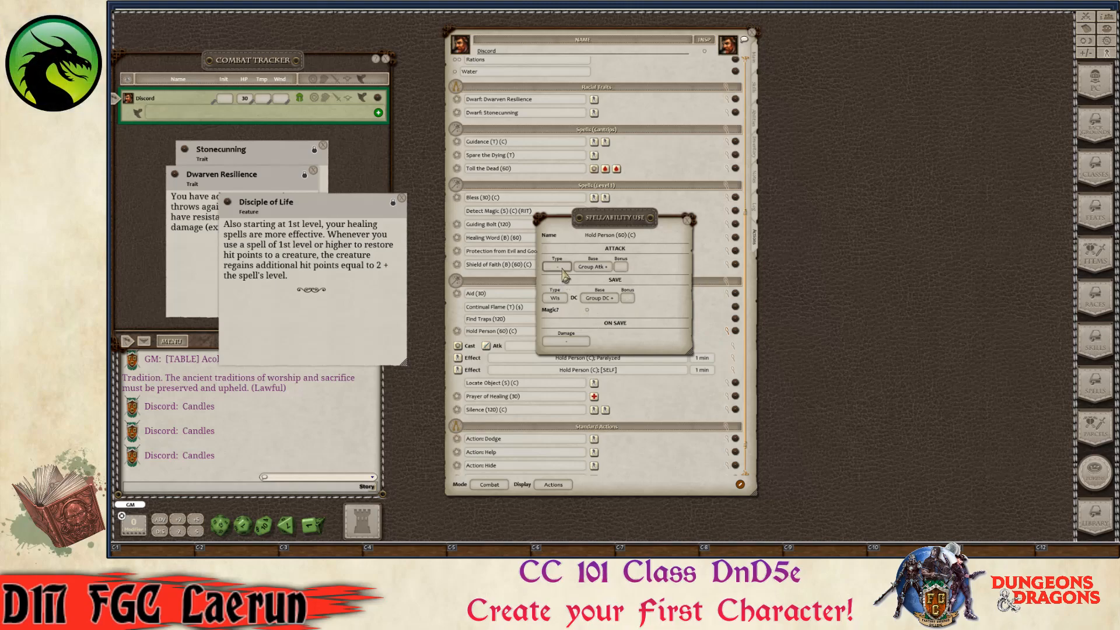
pyautogui.click(688, 220)
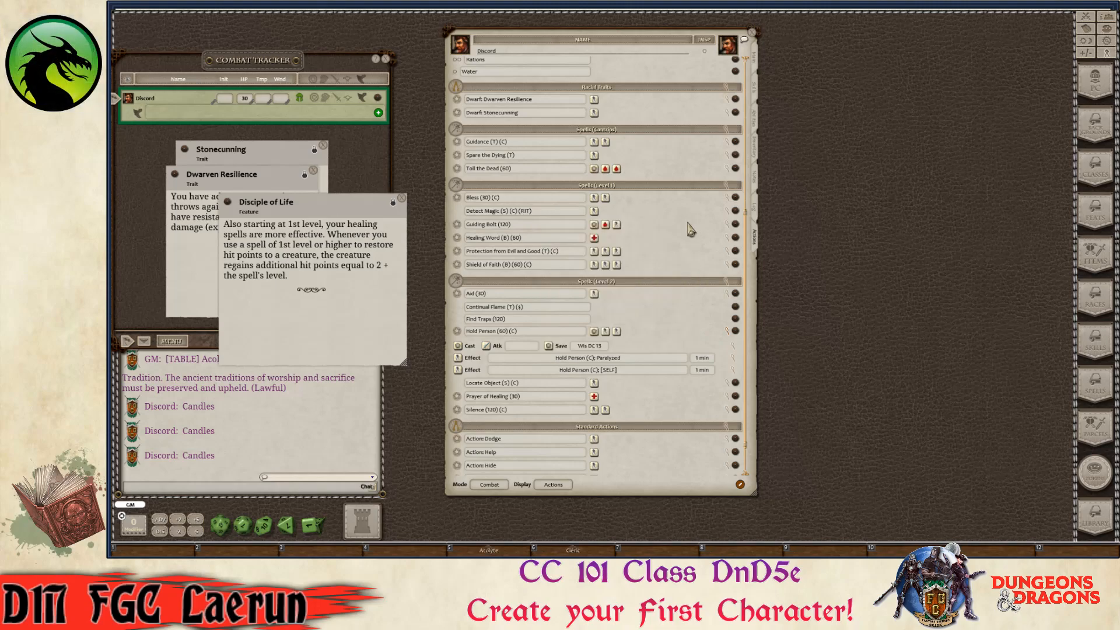
pyautogui.click(729, 331)
pyautogui.press('ctrl')
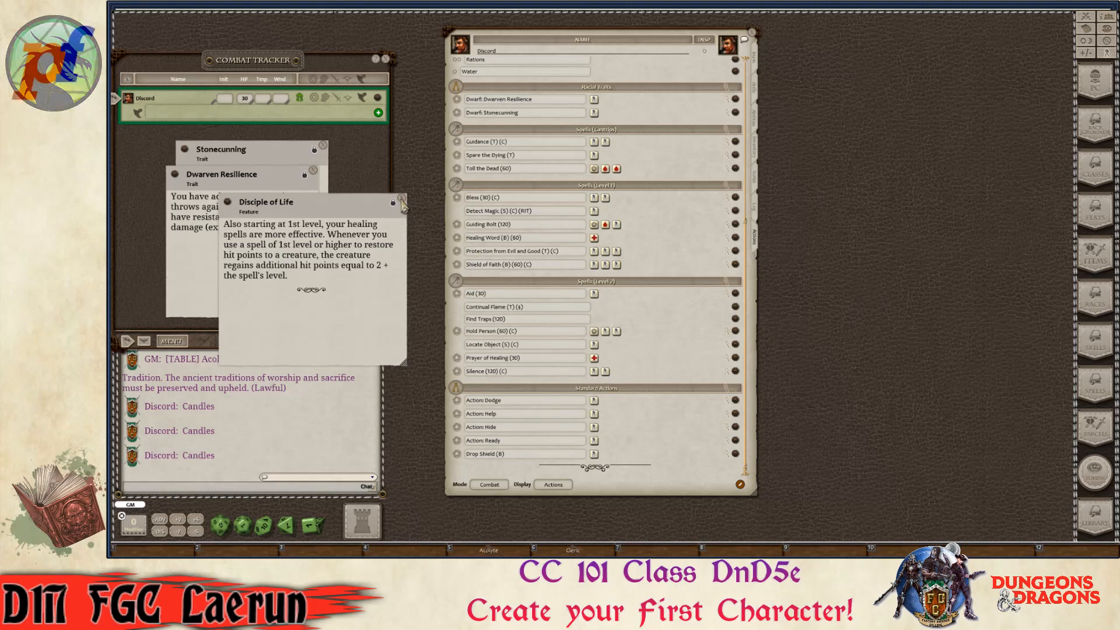
# - Close the Disciple of Life description and move the Dwarven Resilience description to the empty area beyond the character sheet
pyautogui.click(402, 199)
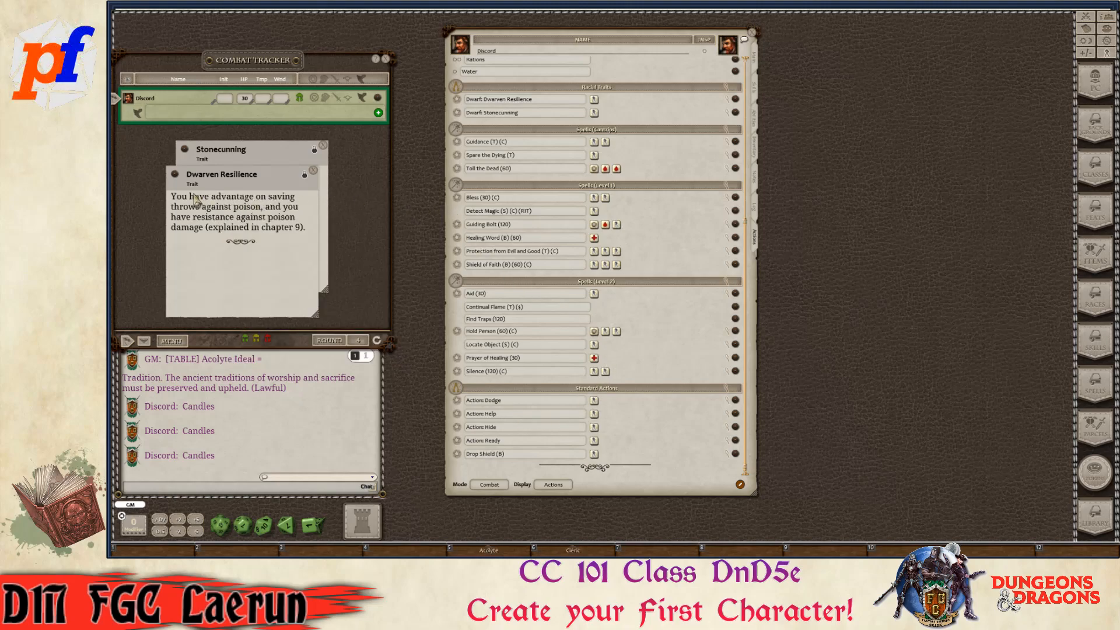
pyautogui.moveTo(266, 195); pyautogui.dragTo(881, 120)
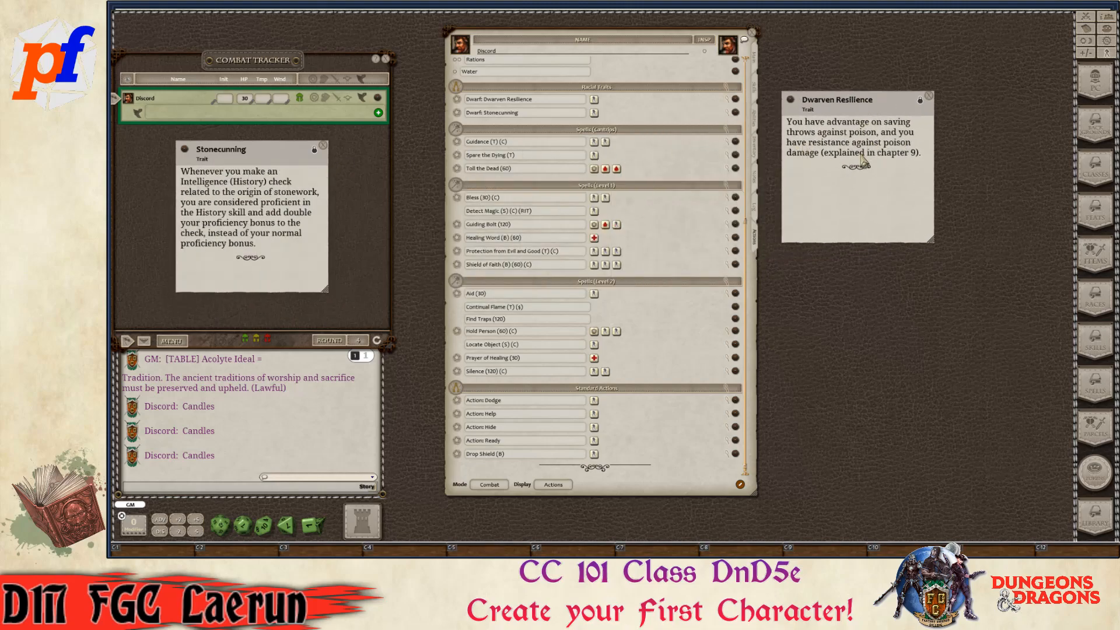
# - Apply the Dwarven Resilience effect to the character in the combat tracker and close the Stonecunning description
pyautogui.scroll(3, 657, 265)
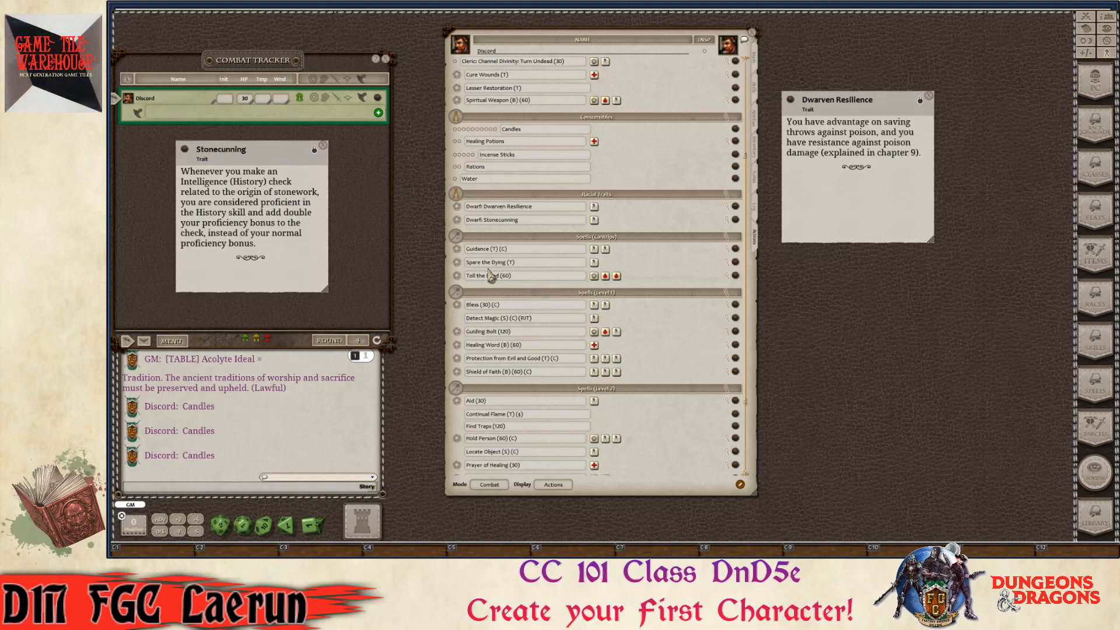
pyautogui.click(595, 207)
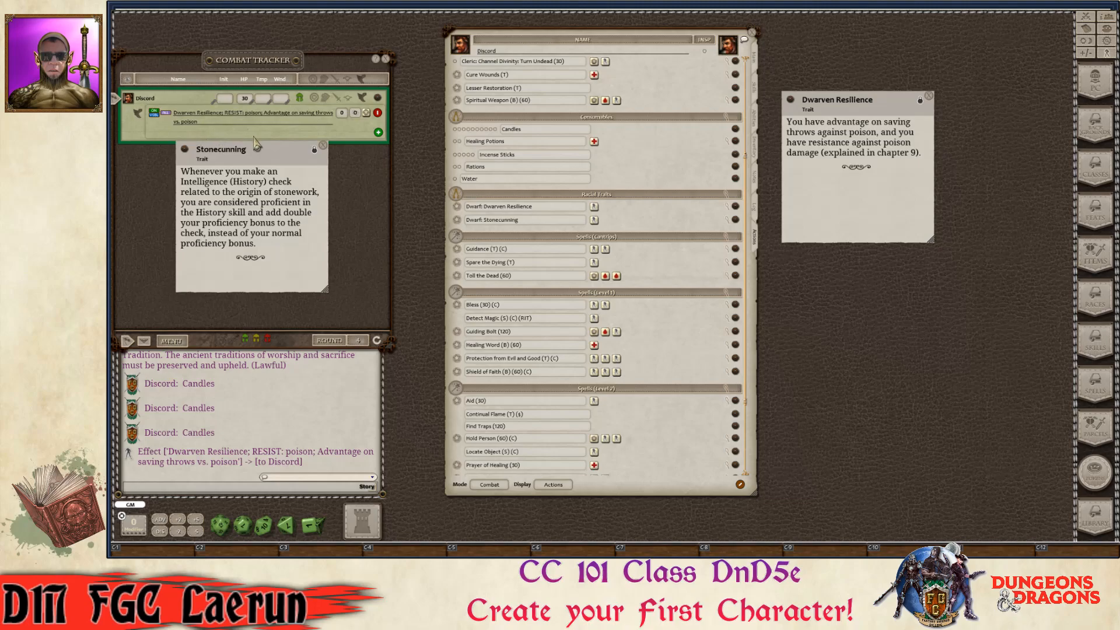
pyautogui.click(324, 145)
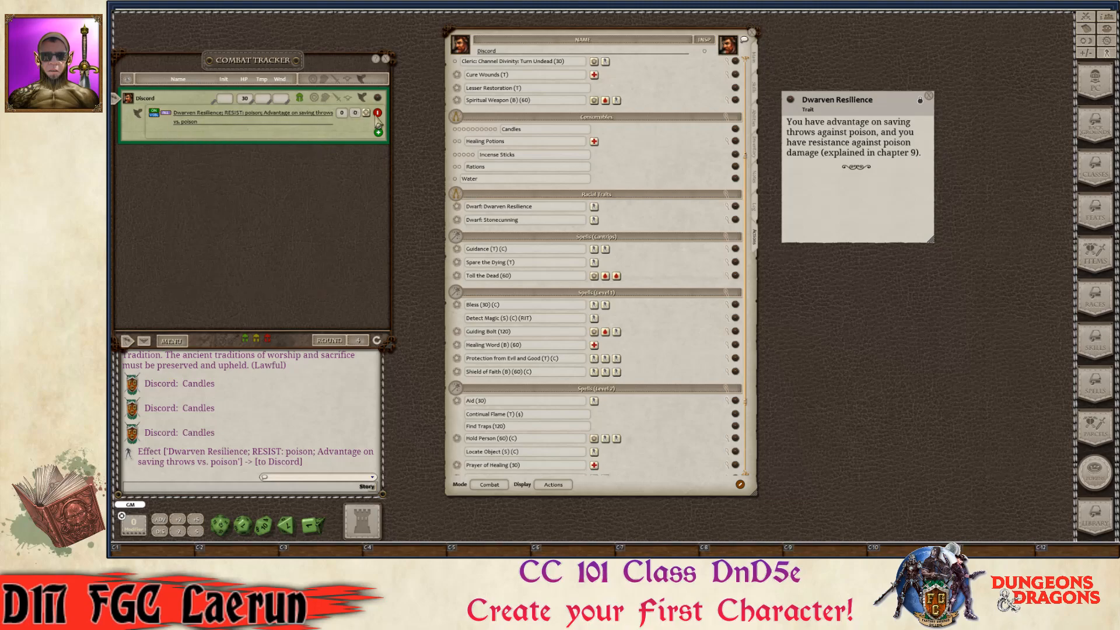
# - Review the Stonecunning effect and the rest of the actions list, and close the Dwarven Resilience description
pyautogui.scroll(-1, 545, 220)
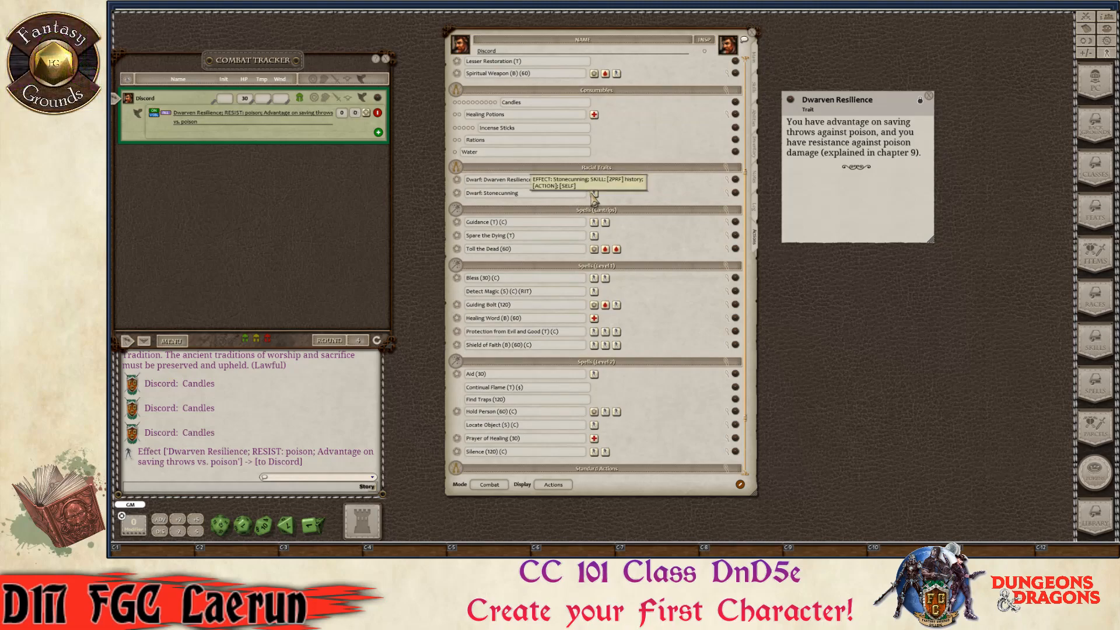
pyautogui.scroll(-3, 575, 251)
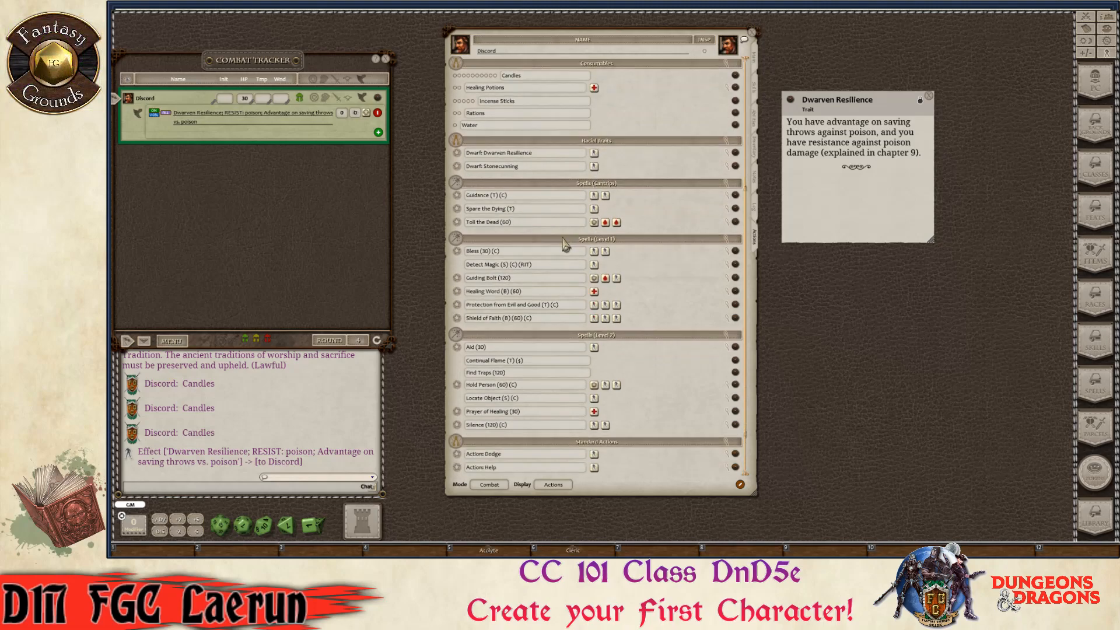
pyautogui.scroll(10, 615, 408)
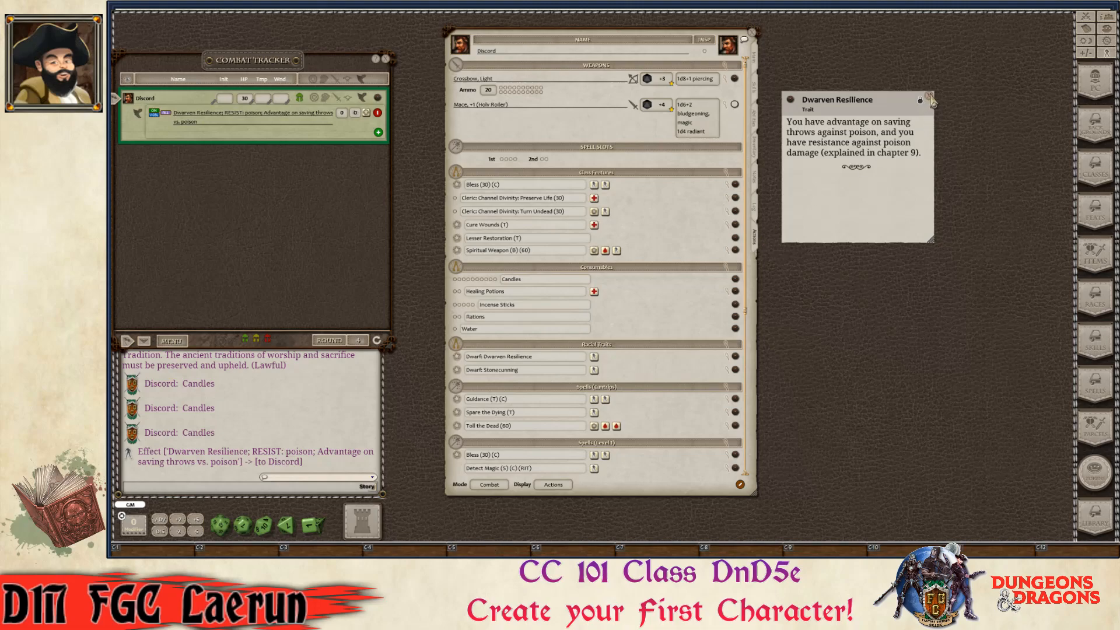
pyautogui.click(930, 96)
pyautogui.press('ctrl')
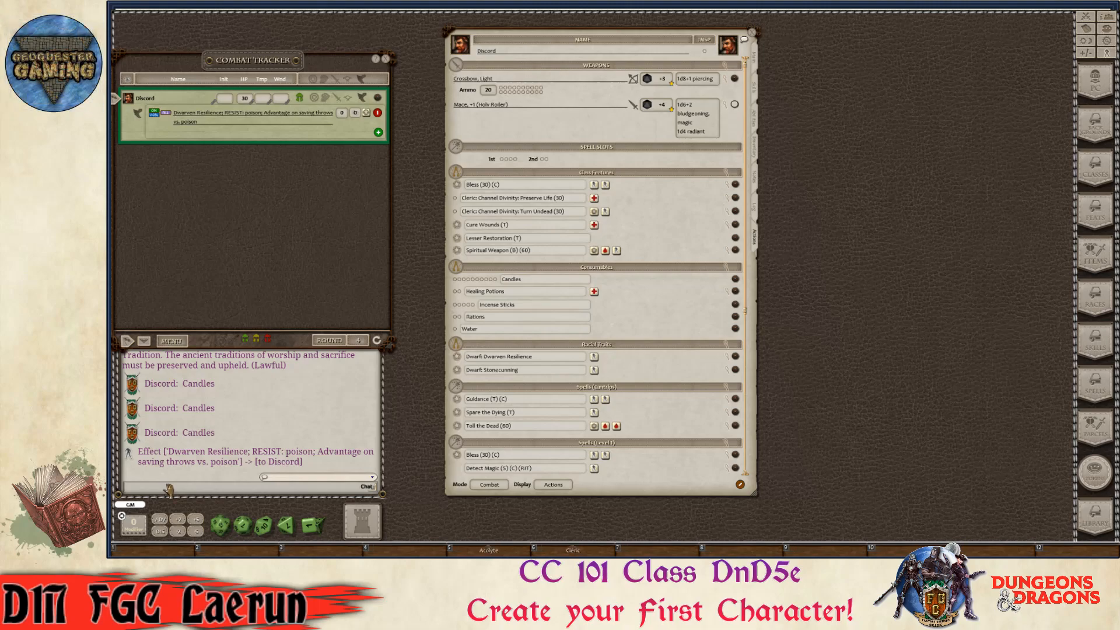
# - Save the campaign with a chat command
pyautogui.press('ctrl')
pyautogui.press('ctrl')
pyautogui.press('Return')
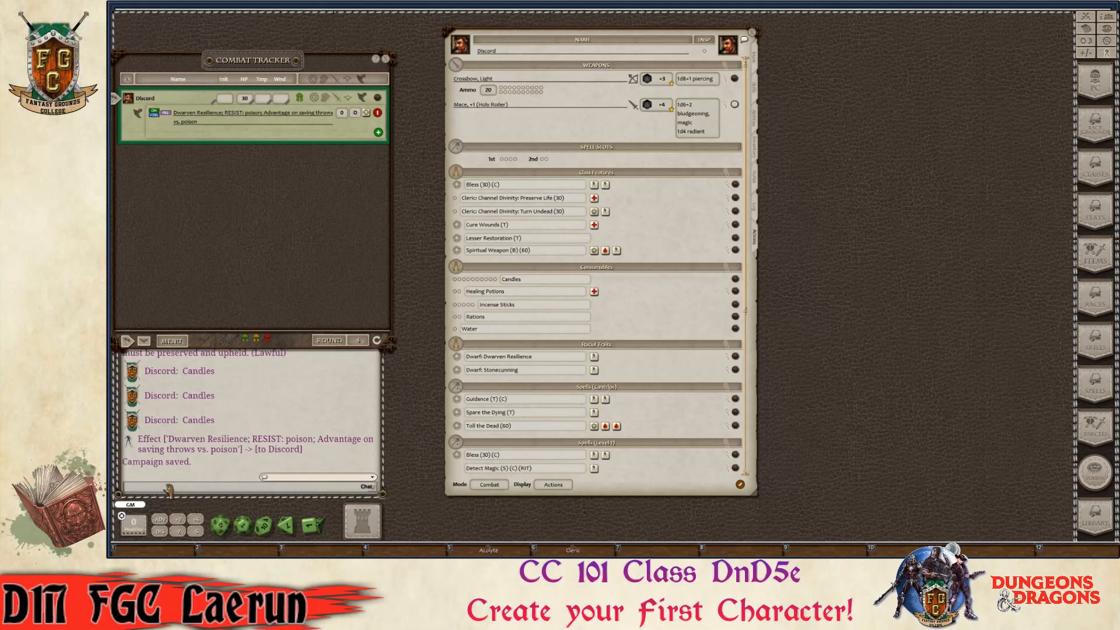
# - Switch the character sheet to its main page showing class, abilities, saves and hit points
pyautogui.press('ctrl')
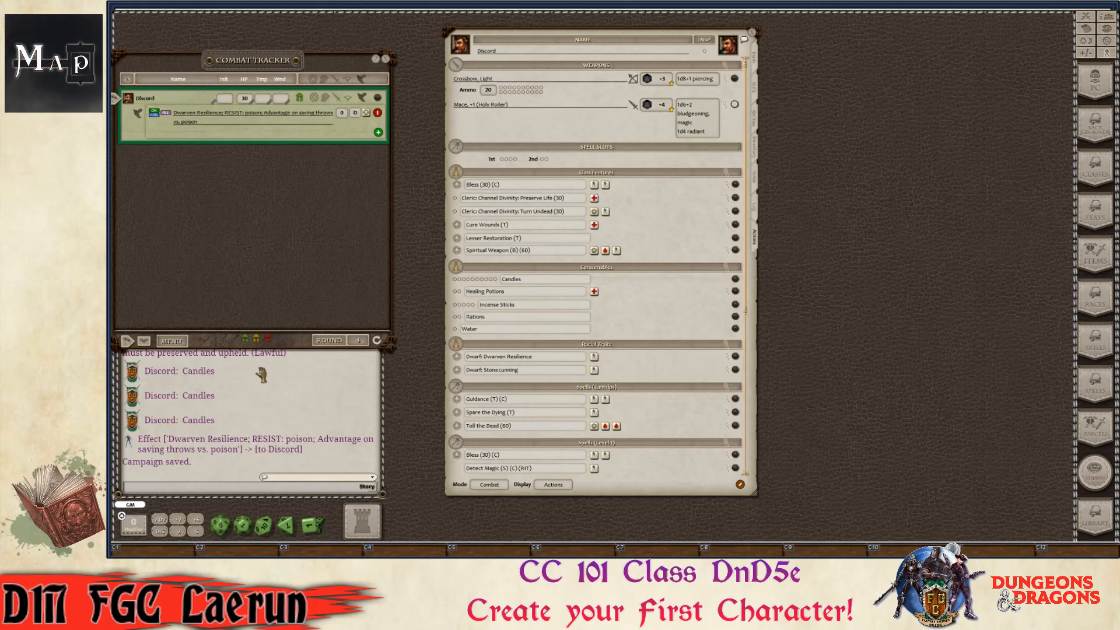
pyautogui.press('ctrl')
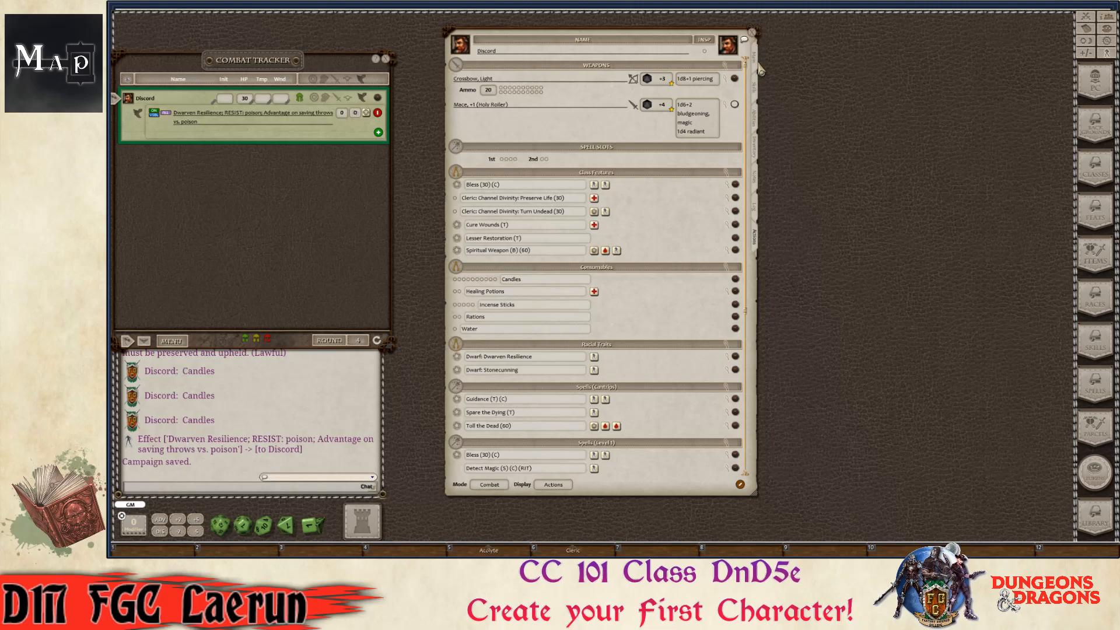
pyautogui.click(755, 63)
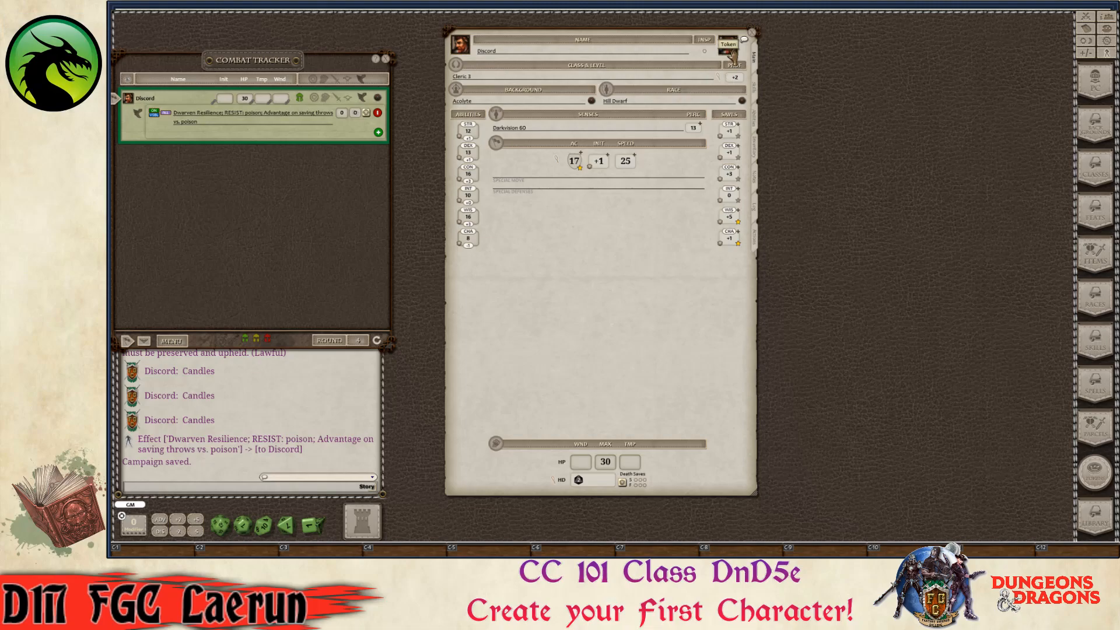
# - Assign a top-down figure token from the token library to the character sheet in place of the portrait token, and close the library
pyautogui.moveTo(646, 44); pyautogui.dragTo(610, 45)
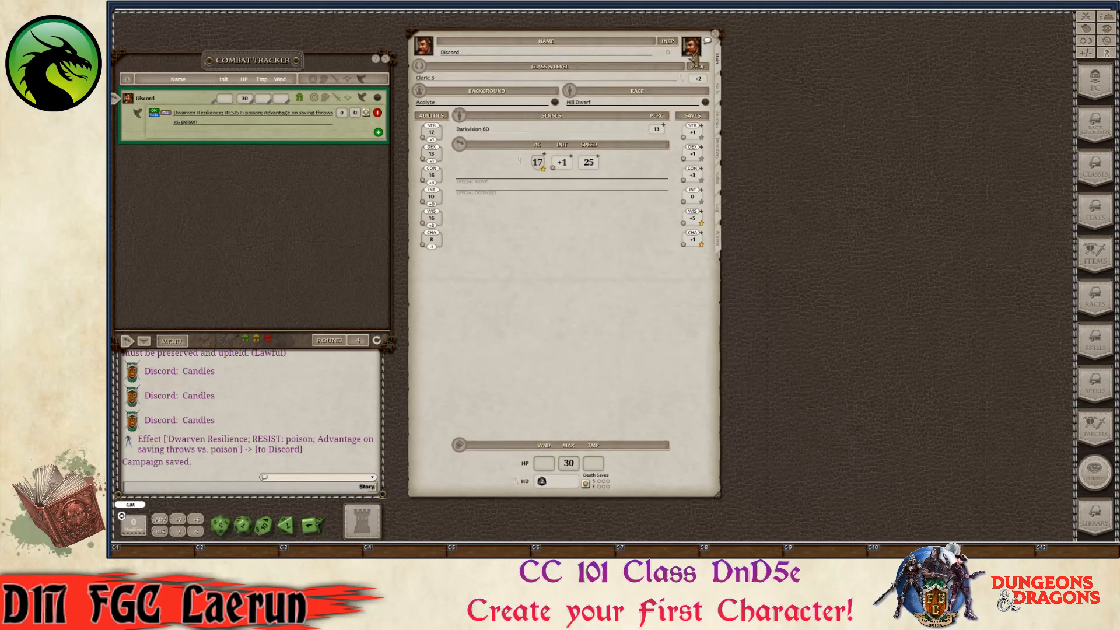
pyautogui.click(1092, 480)
pyautogui.moveTo(658, 364); pyautogui.dragTo(990, 473)
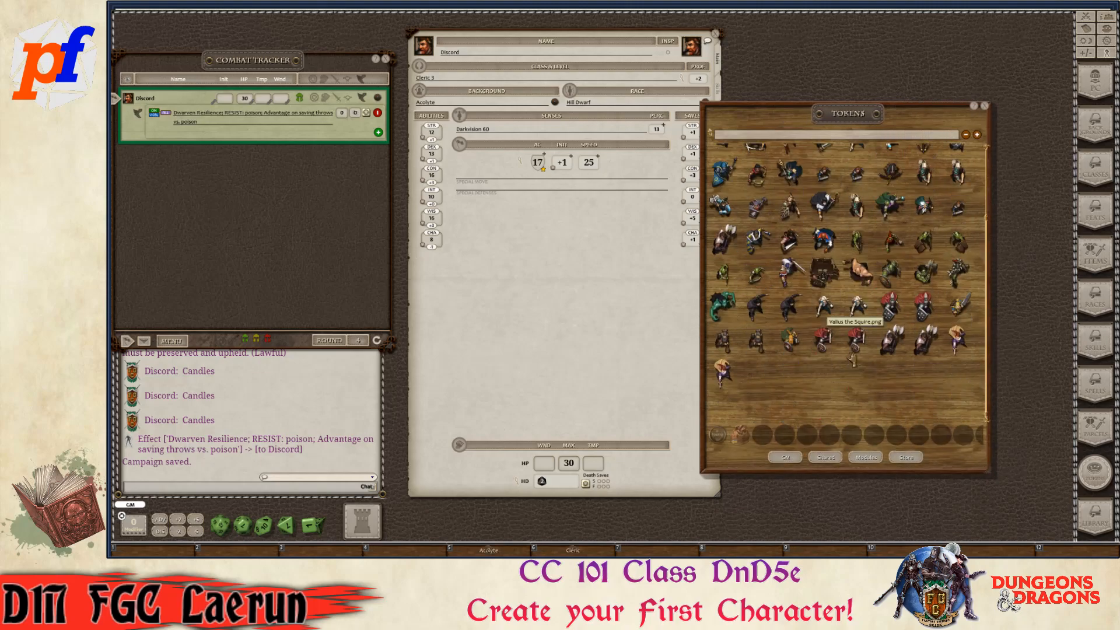
pyautogui.scroll(-2, 840, 318)
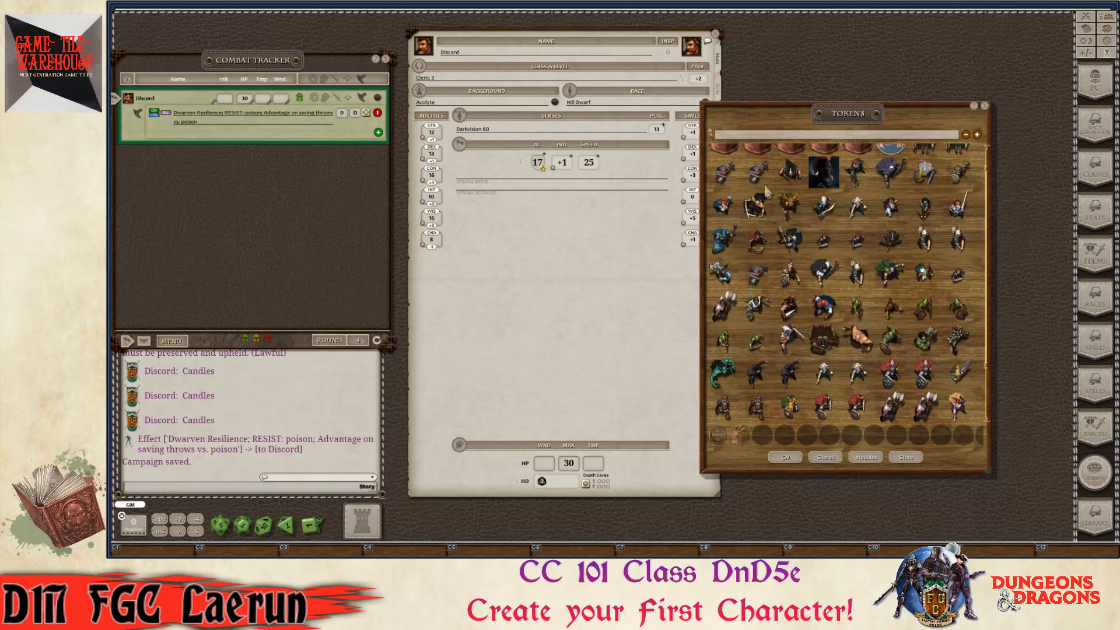
pyautogui.moveTo(757, 172); pyautogui.dragTo(692, 47)
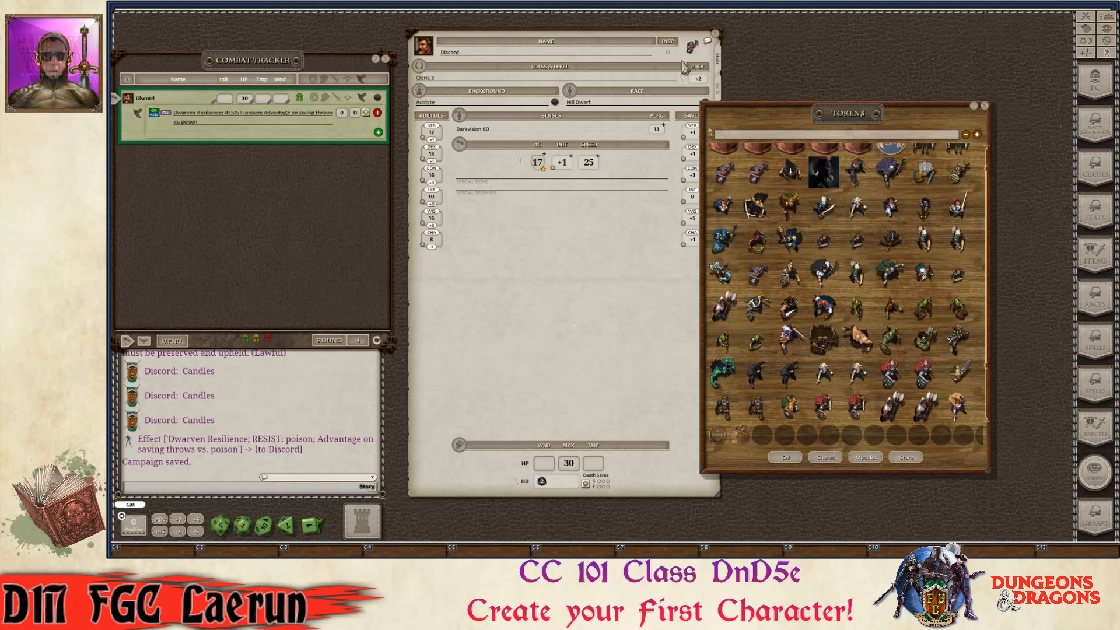
pyautogui.click(984, 107)
# - Delete the character's entry from the combat tracker and add the character again from the sheet so it uses the new token
pyautogui.press('ctrl')
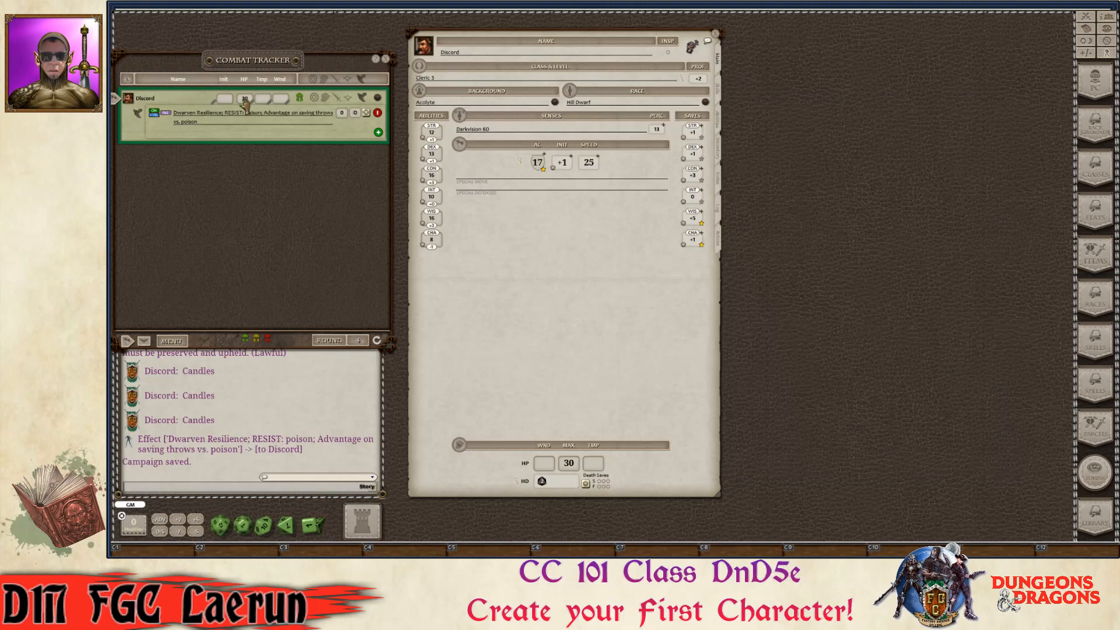
pyautogui.rightClick(379, 104)
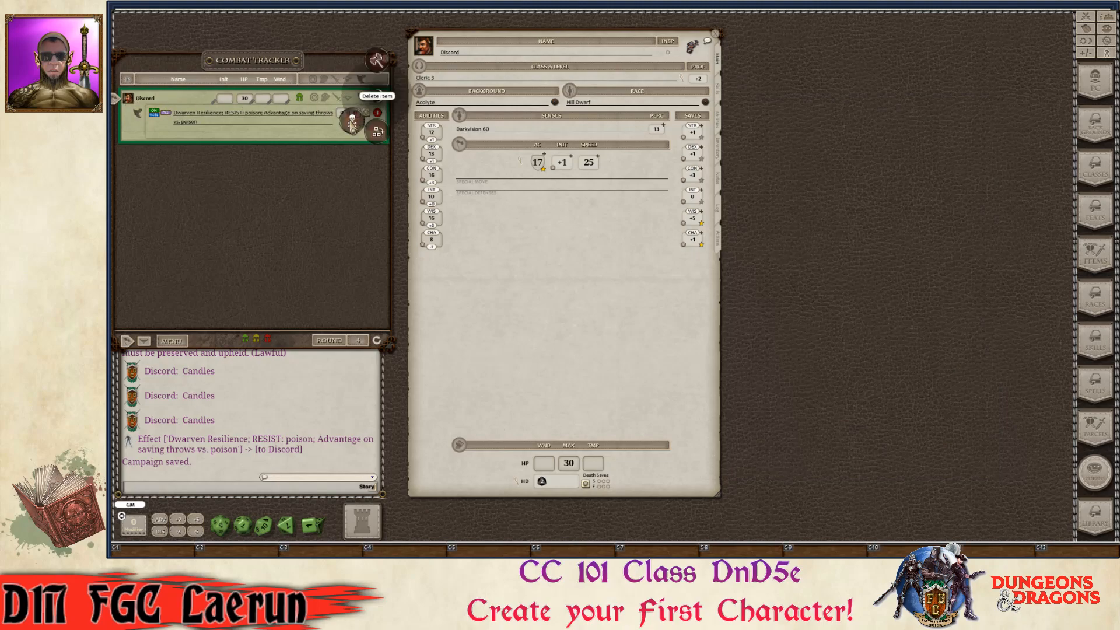
pyautogui.click(352, 120)
pyautogui.click(315, 124)
pyautogui.press('ctrl')
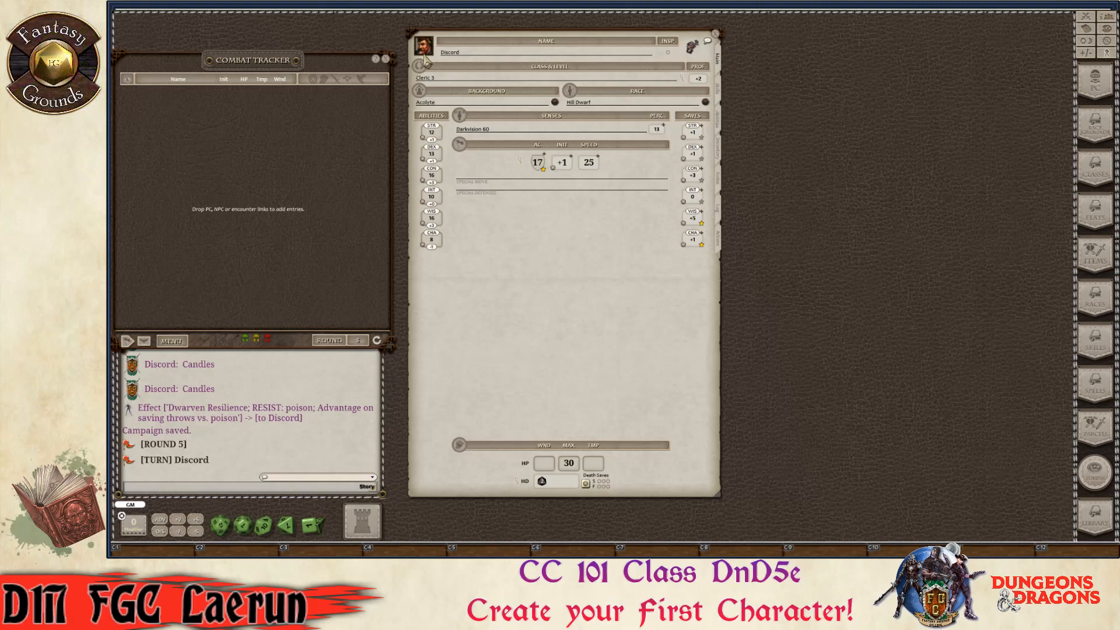
pyautogui.moveTo(427, 55); pyautogui.dragTo(187, 124)
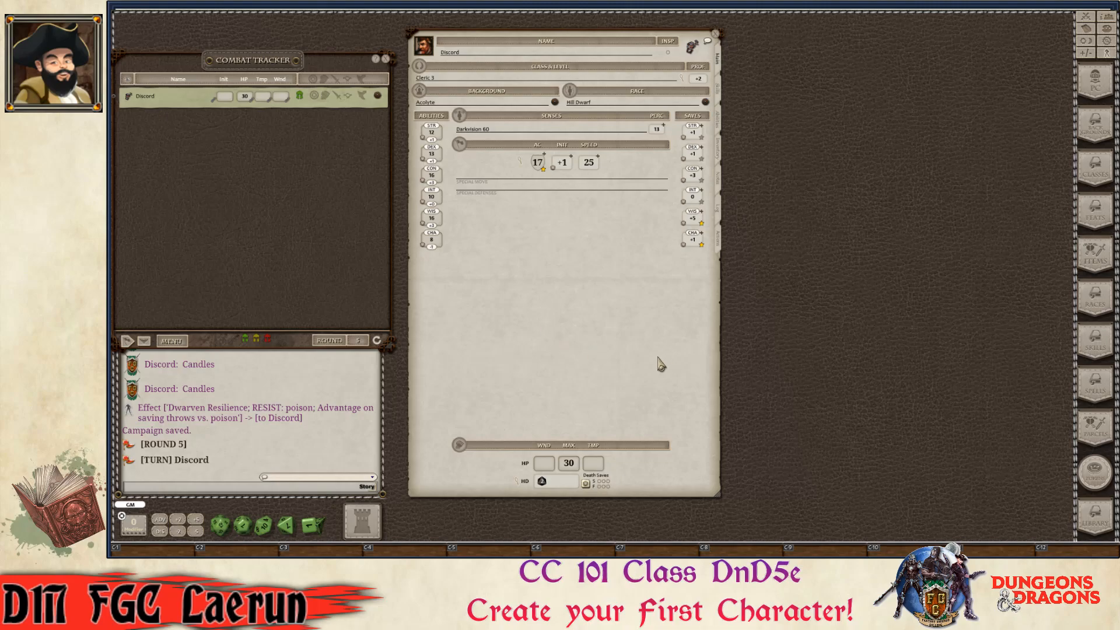
pyautogui.moveTo(569, 344); pyautogui.dragTo(558, 337)
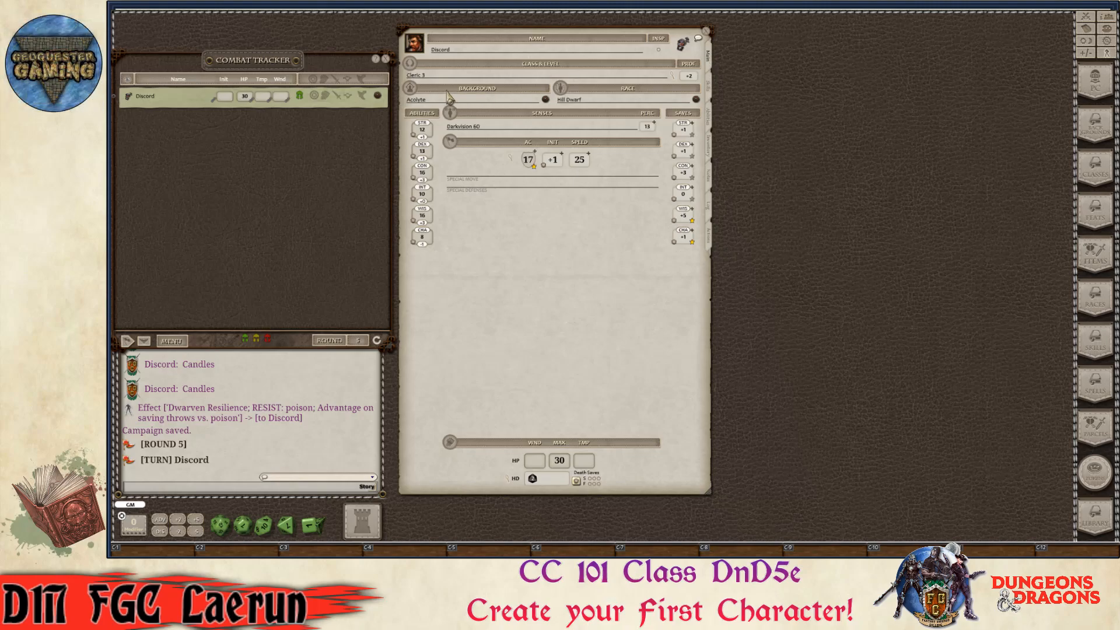
# - Check the character's class levels, experience and hit dice in the class and level details, and close them
pyautogui.press('ctrl')
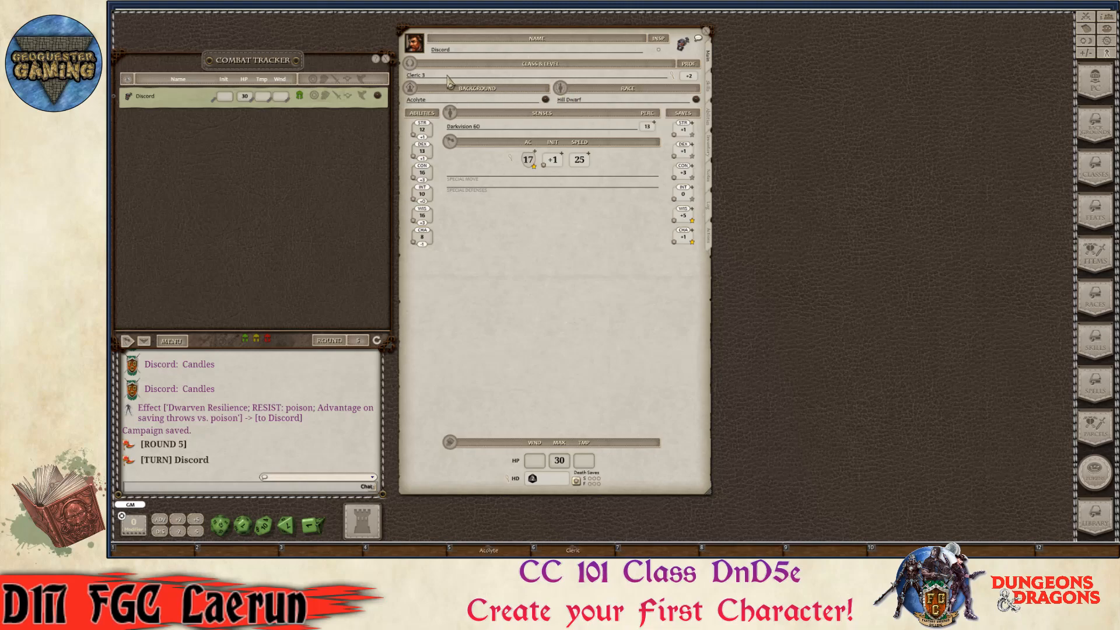
pyautogui.click(672, 76)
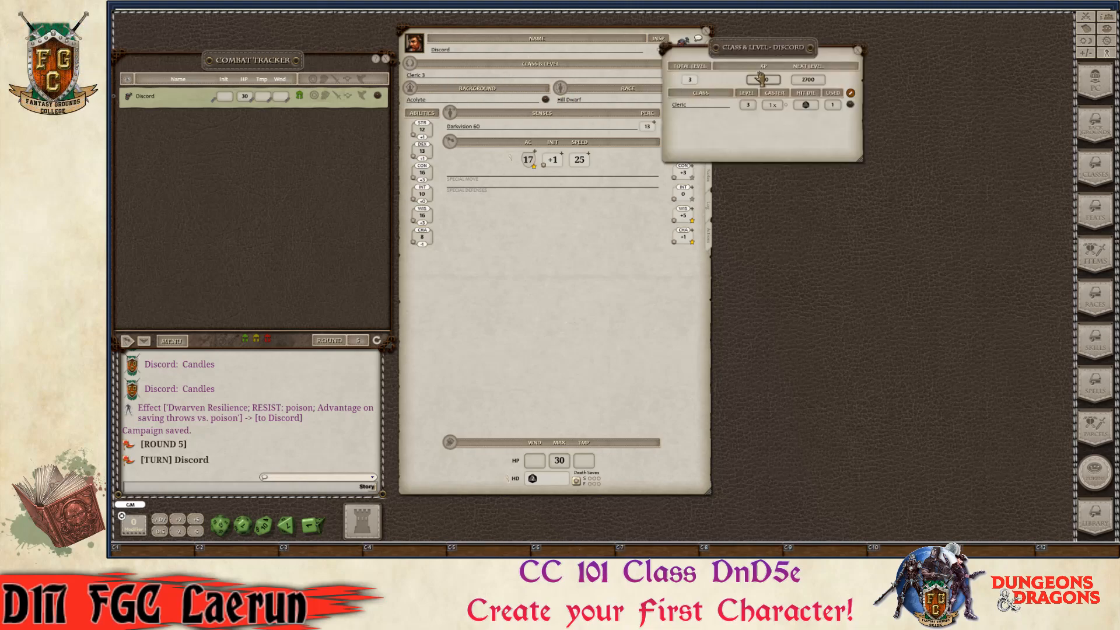
pyautogui.moveTo(759, 50); pyautogui.dragTo(827, 33)
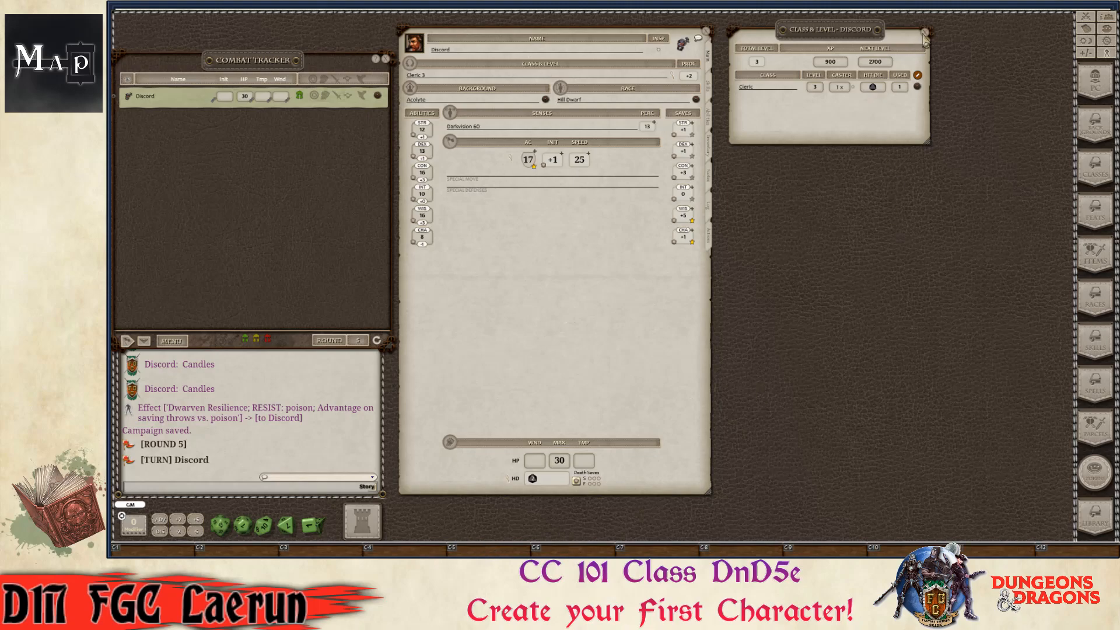
pyautogui.click(924, 32)
# - Look through the character sheet's skills, features and traits, equipment, personal notes and adventure log pages
pyautogui.click(710, 90)
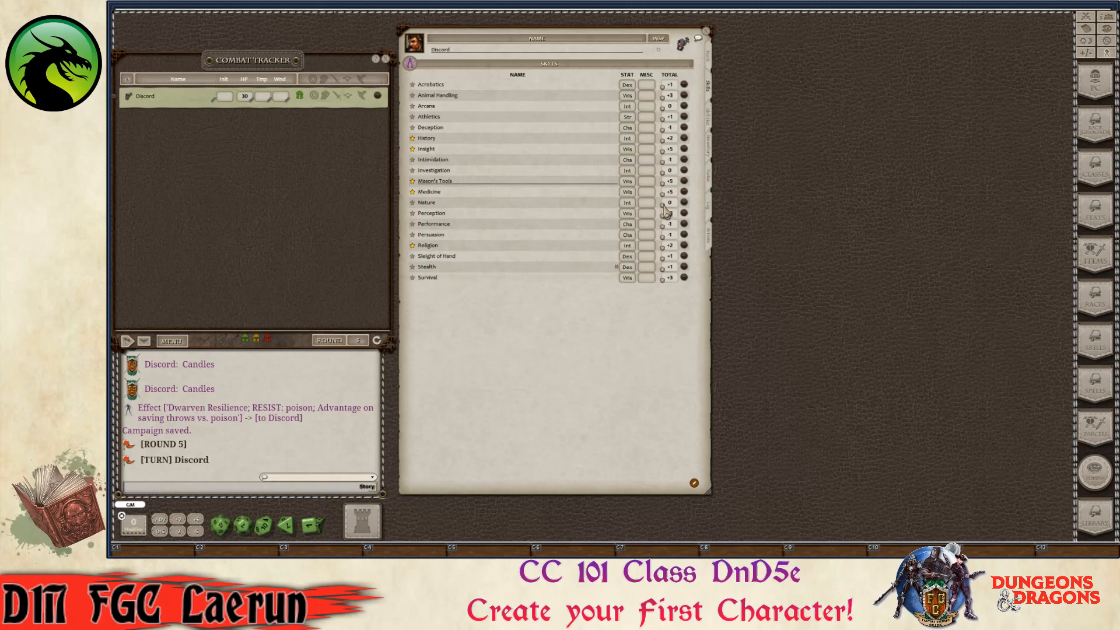
pyautogui.click(709, 118)
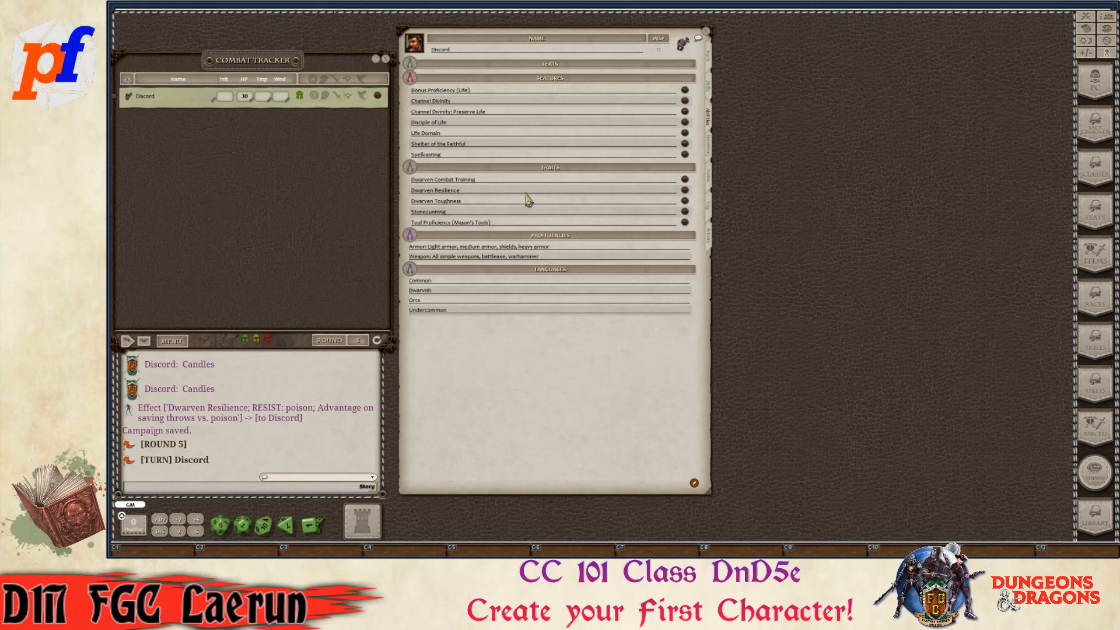
pyautogui.press('ctrl')
pyautogui.click(708, 148)
pyautogui.press('ctrl')
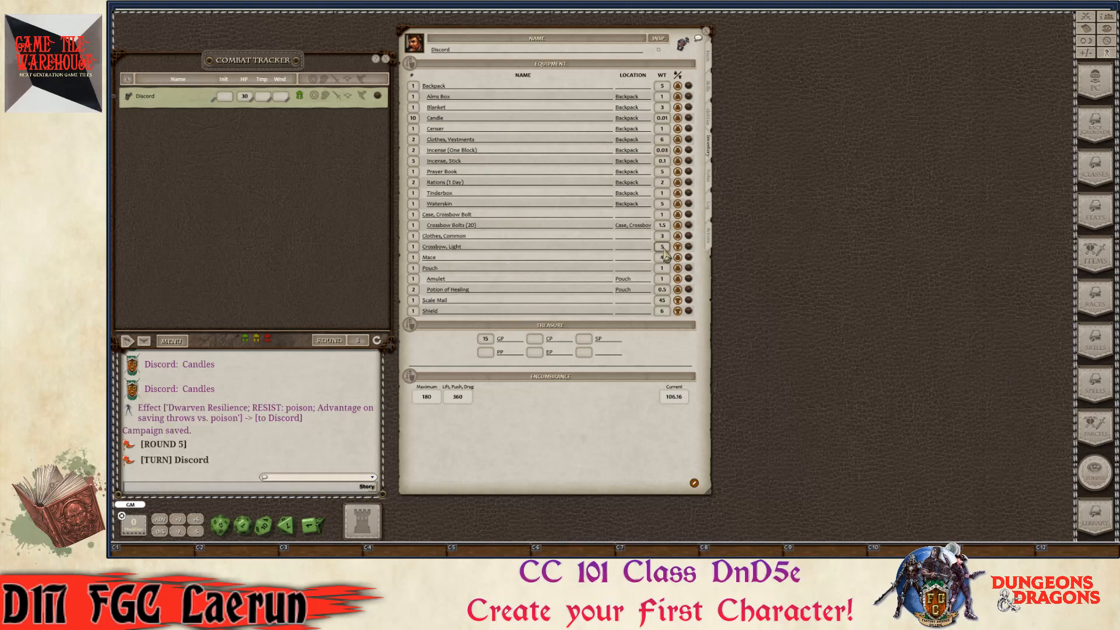
pyautogui.click(708, 176)
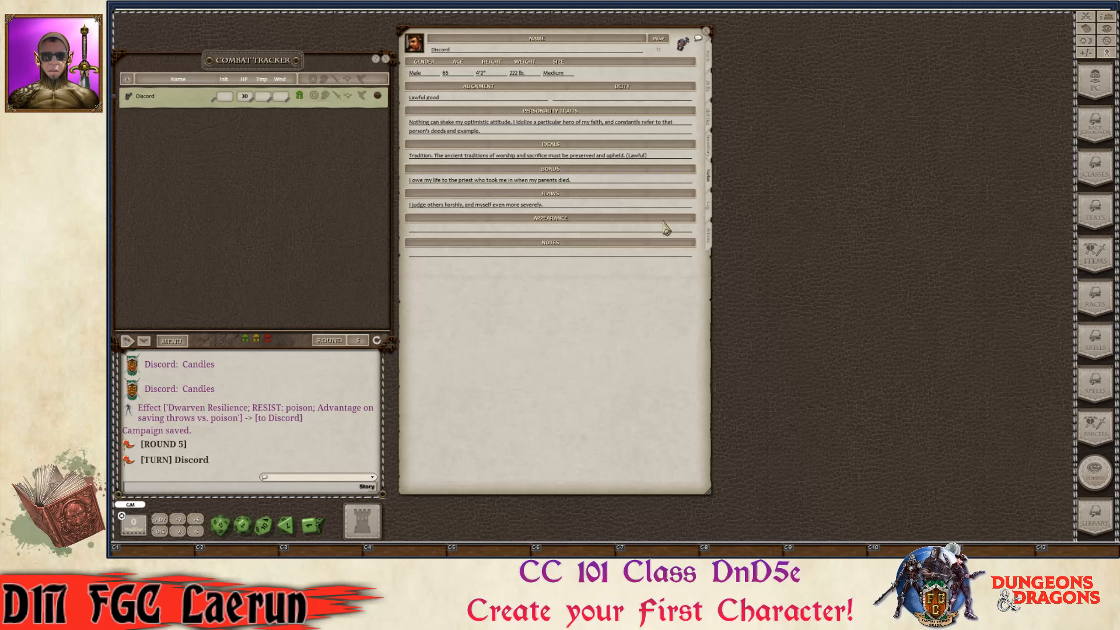
pyautogui.click(709, 209)
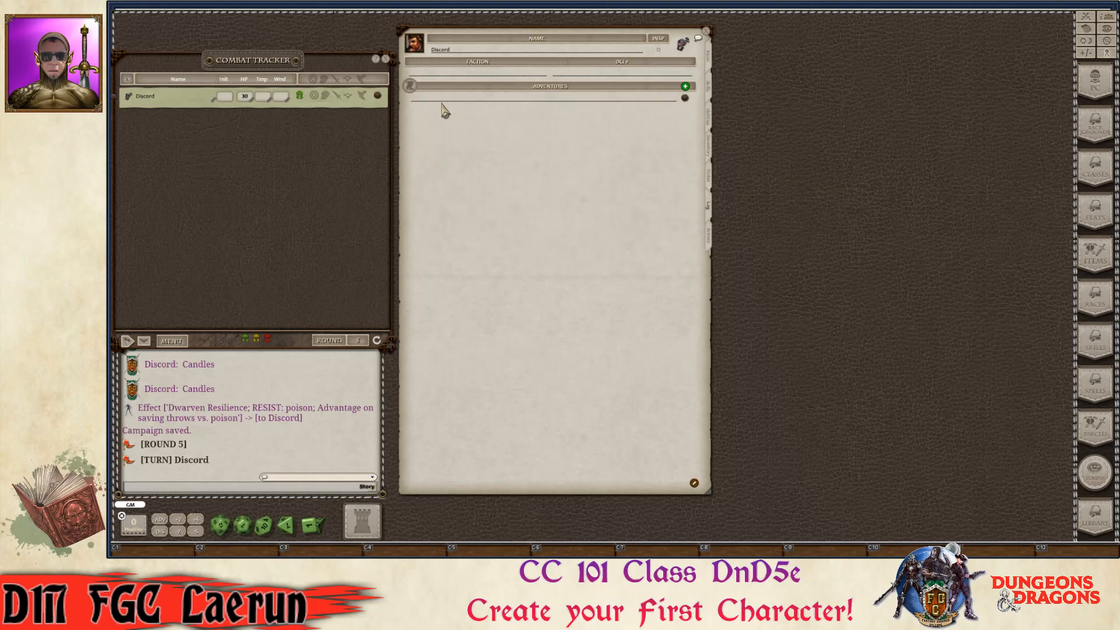
# - Review the character's actions page, covering weapons, spell slots, class features, consumables, racial traits and spells
pyautogui.click(712, 245)
pyautogui.scroll(-4, 570, 224)
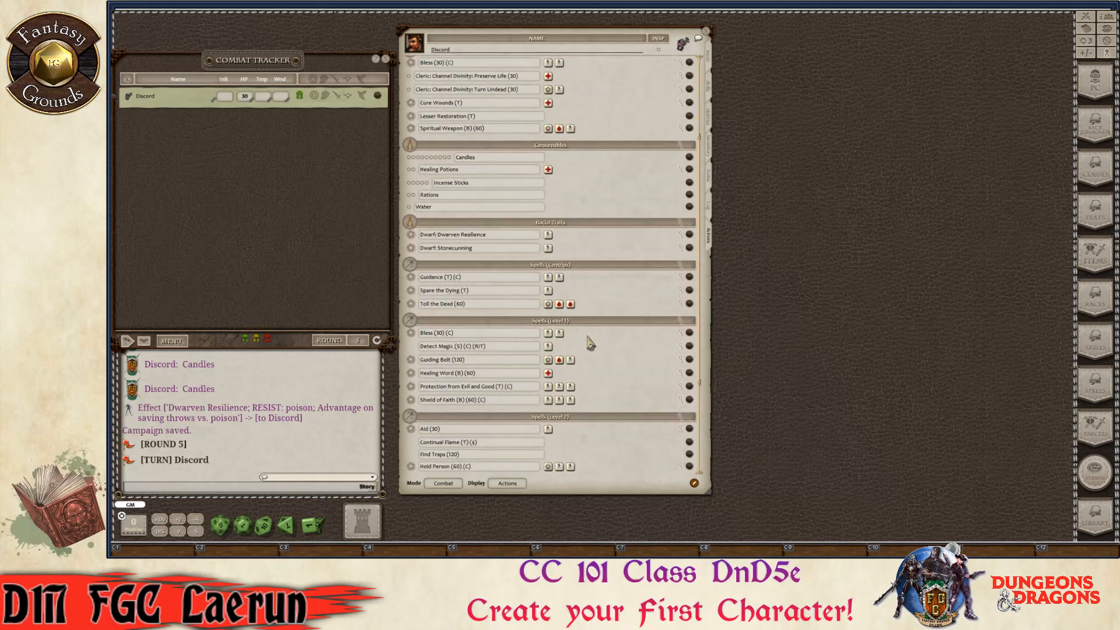
pyautogui.scroll(3, 576, 414)
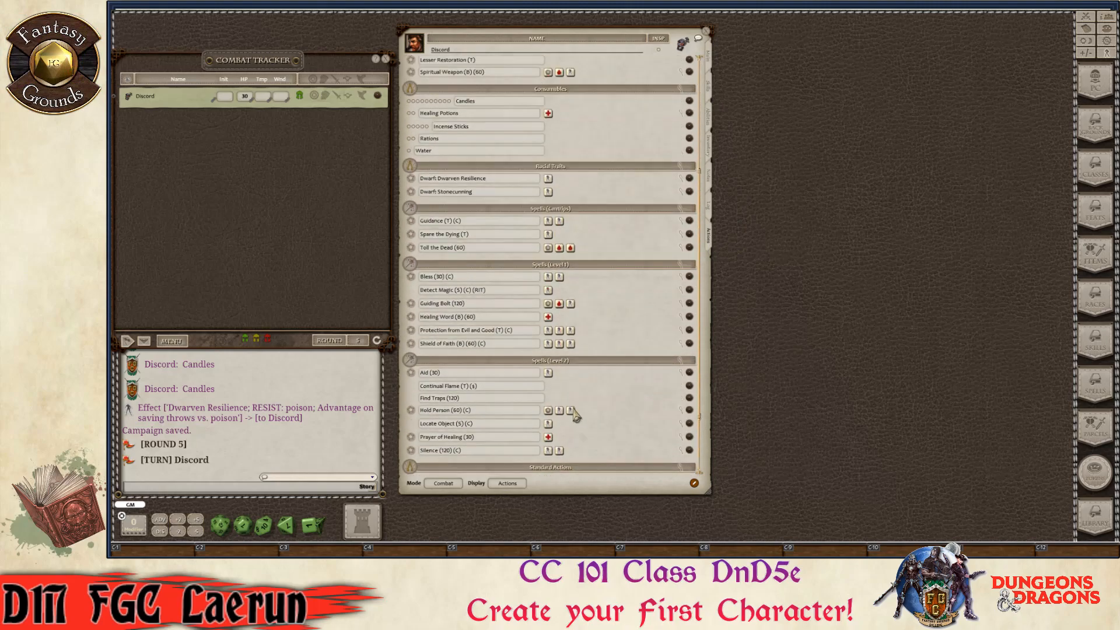
pyautogui.scroll(1, 573, 409)
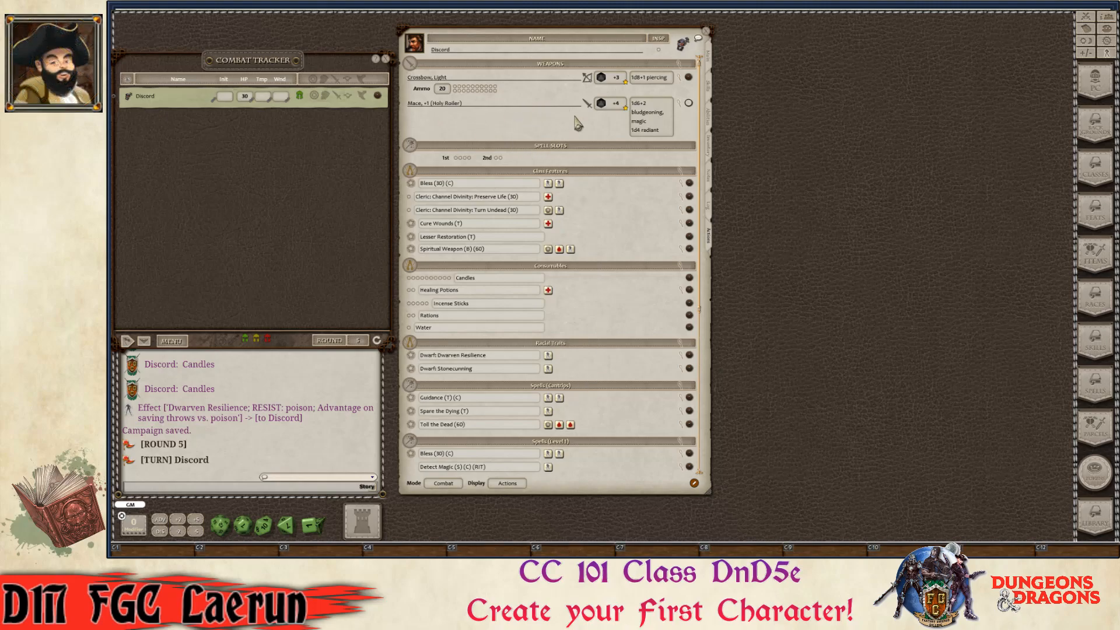
pyautogui.moveTo(554, 38)
pyautogui.mouseDown()
pyautogui.moveTo(585, 47)
pyautogui.moveTo(547, 50)
pyautogui.mouseUp()
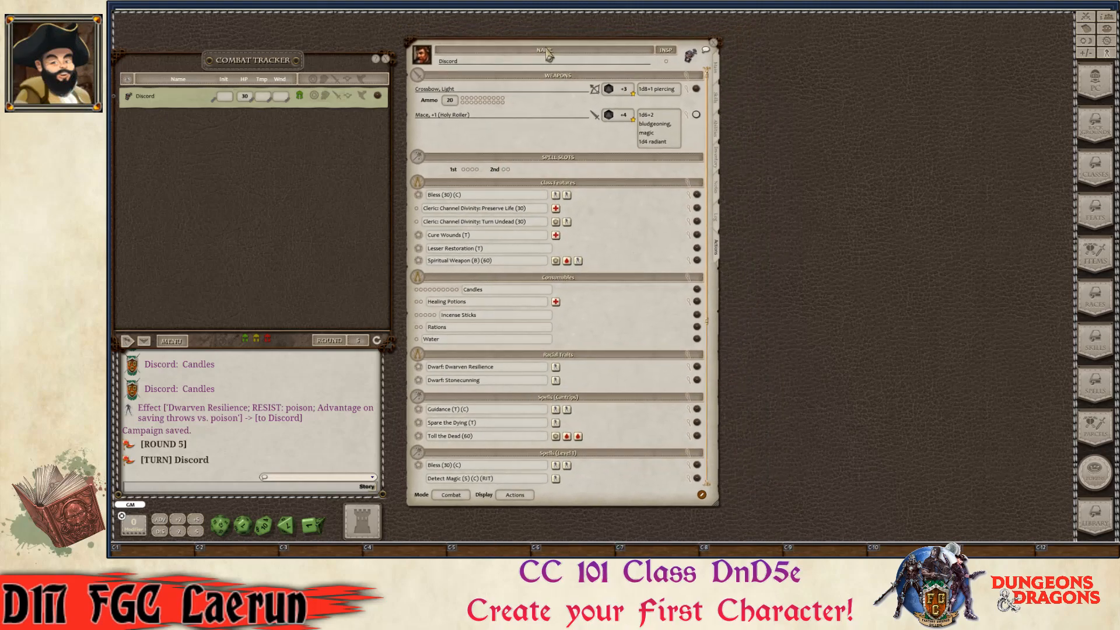